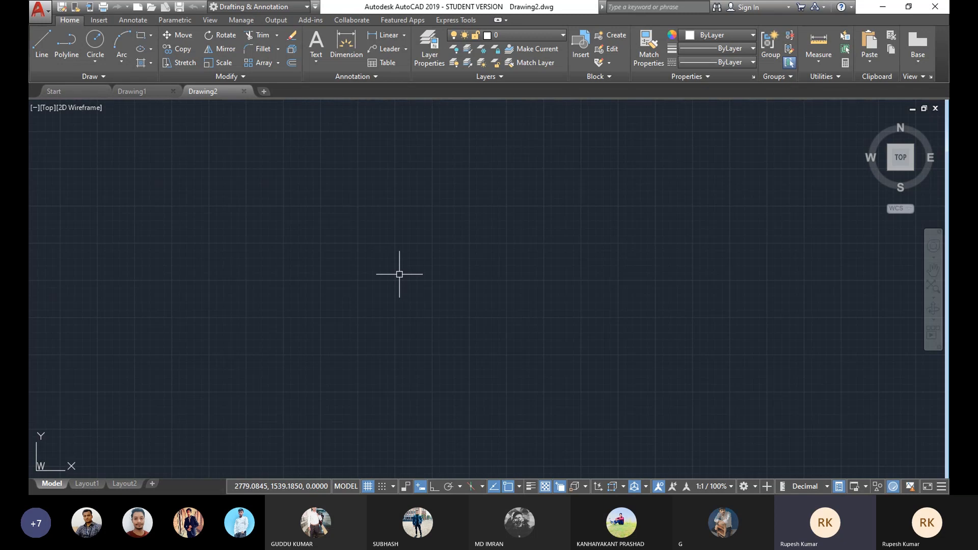
Step: Set the drawing limits from 0,0 to 200,200 and zoom to show the whole limits area
type("limits")
key("Return")
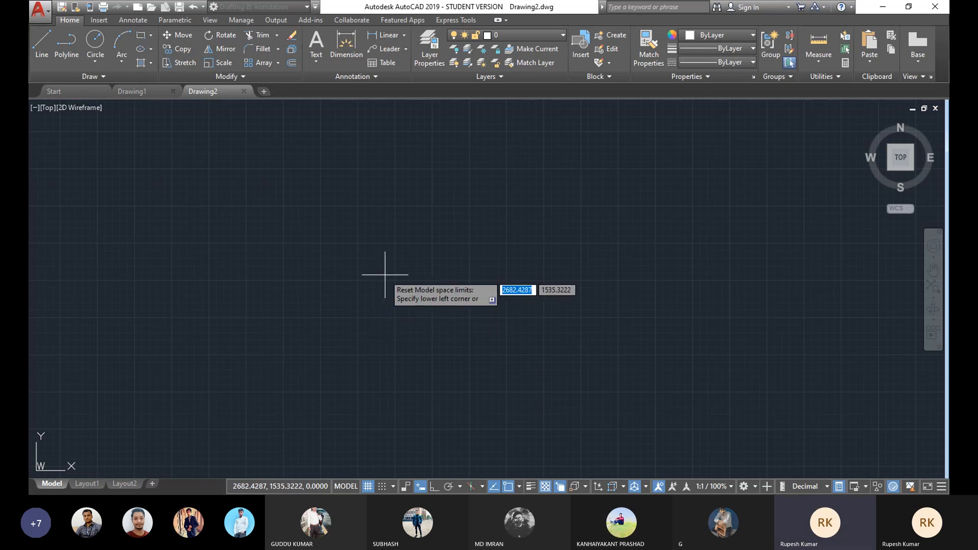
type("0")
key("Tab")
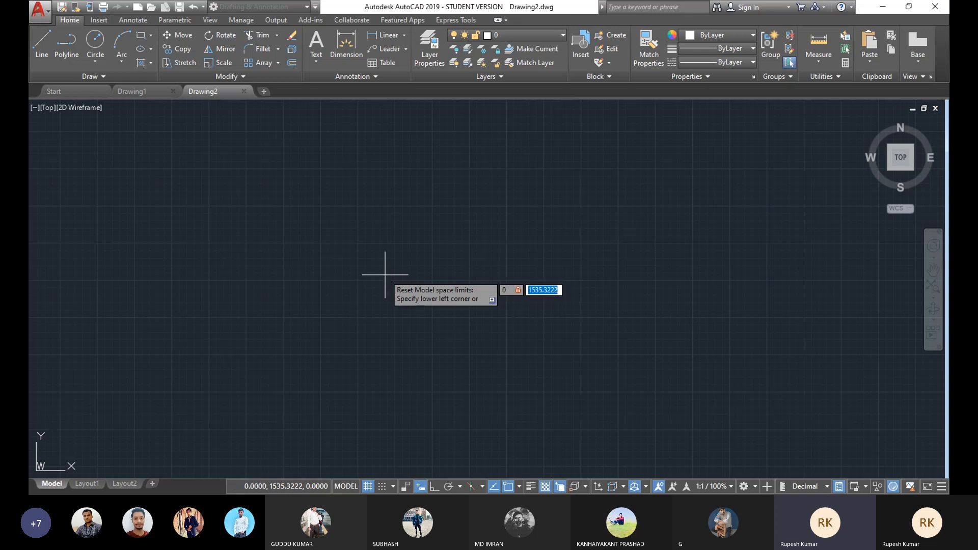
type("0")
key("Return")
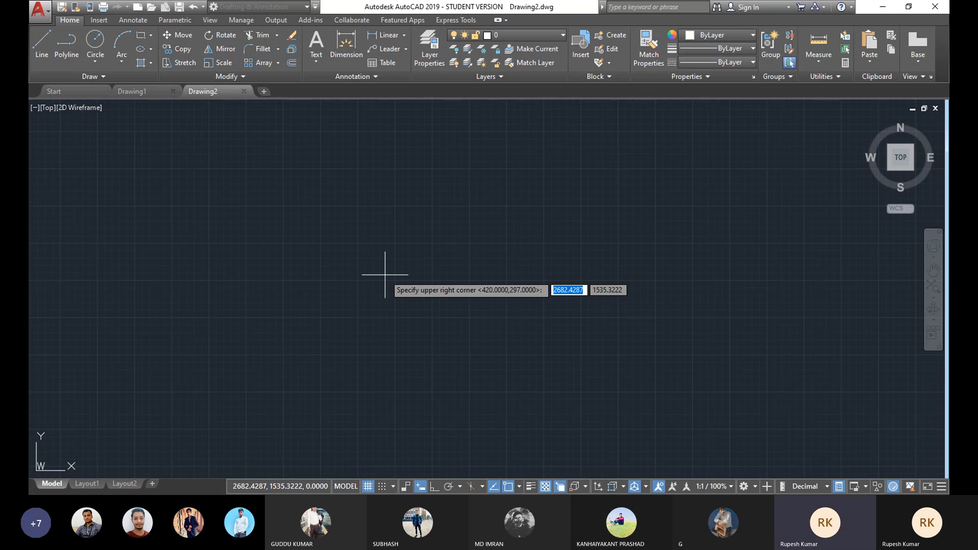
type("200")
key("Tab")
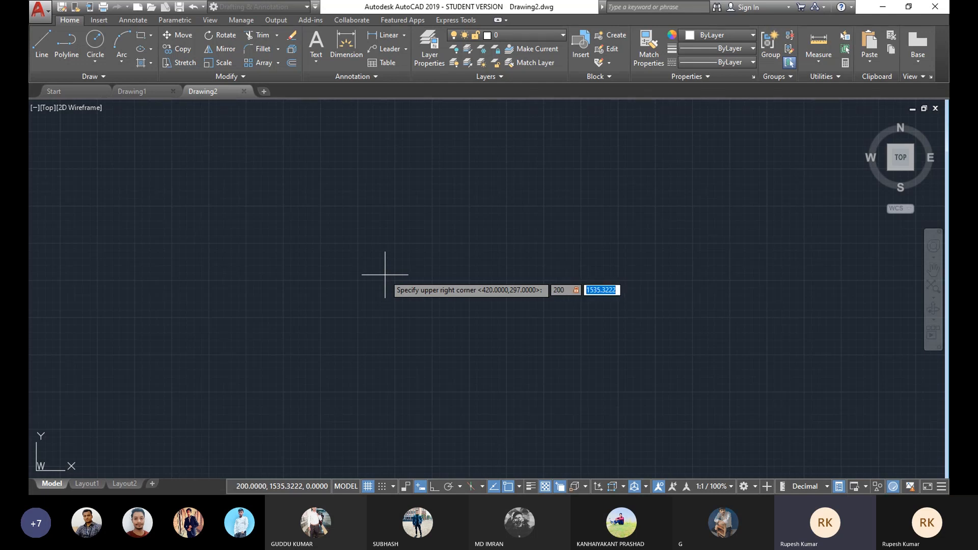
type("200")
key("Return")
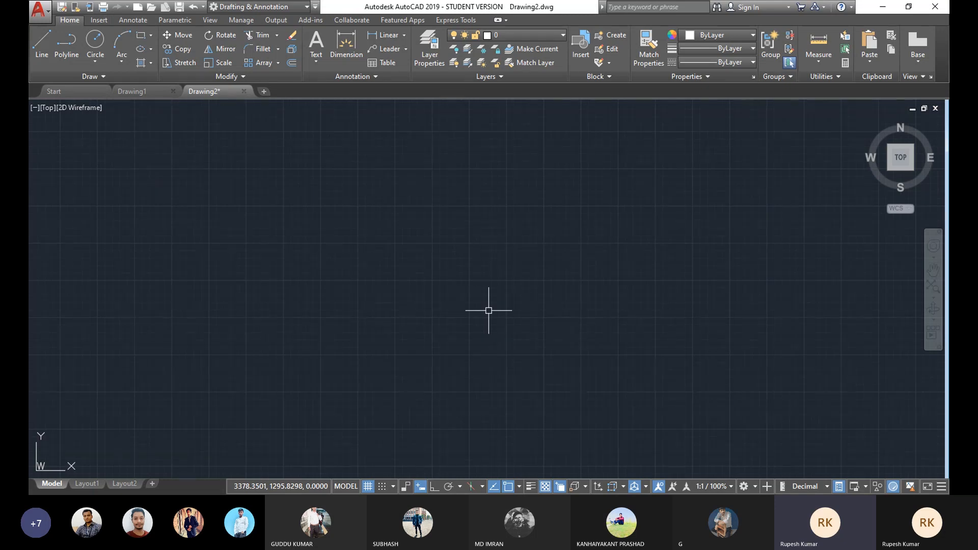
type("z")
key("Return")
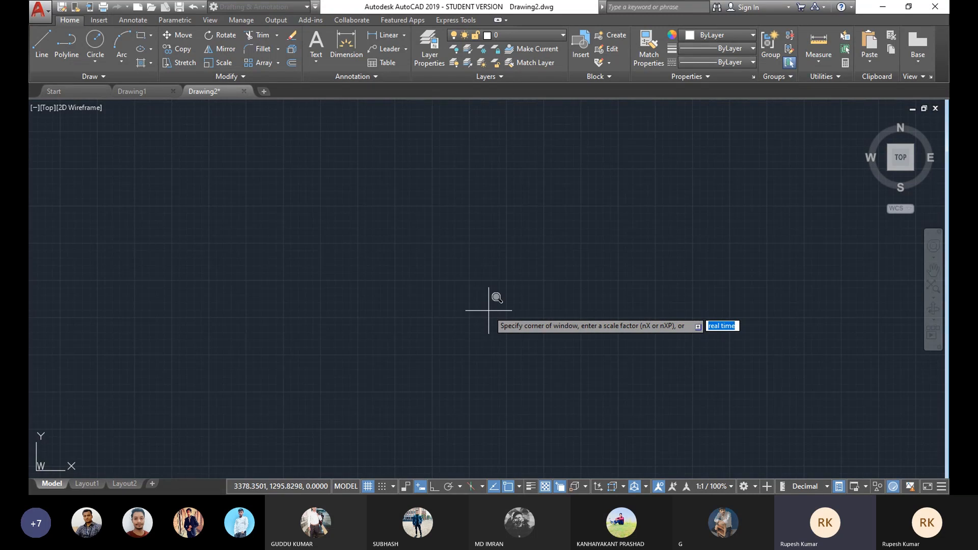
type("a")
key("Return")
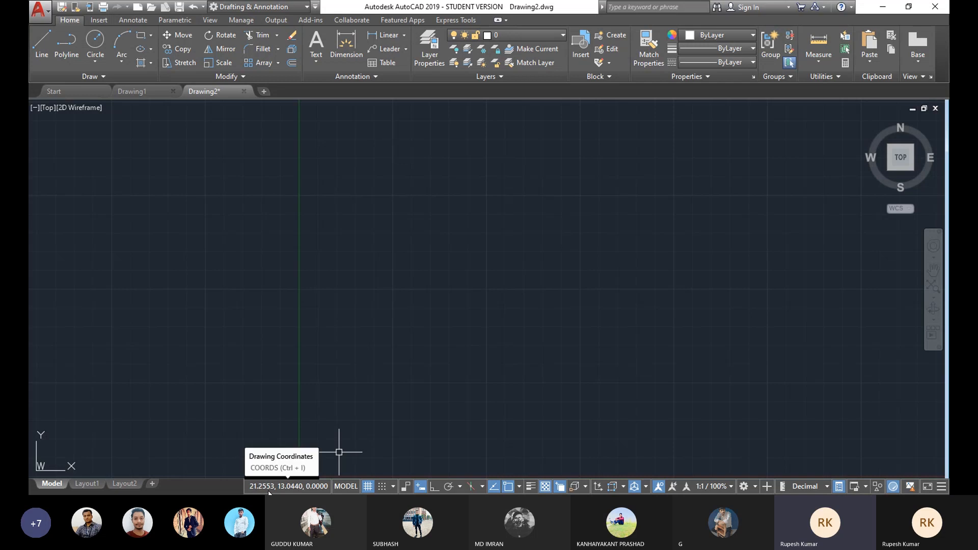
Step: Review the drawing units, keeping Decimal length type and Millimeters as the insertion scale
type("un")
key("Return")
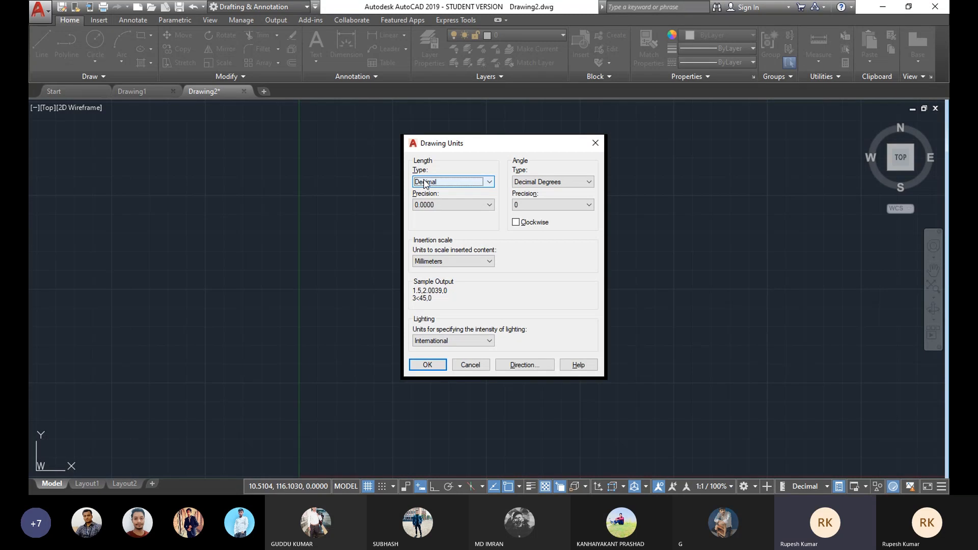
left_click(489, 181)
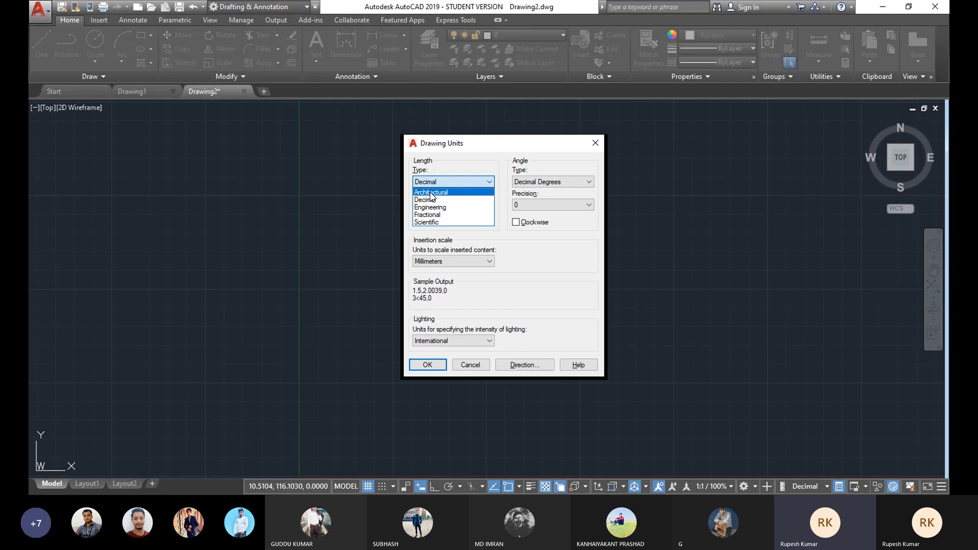
left_click(525, 252)
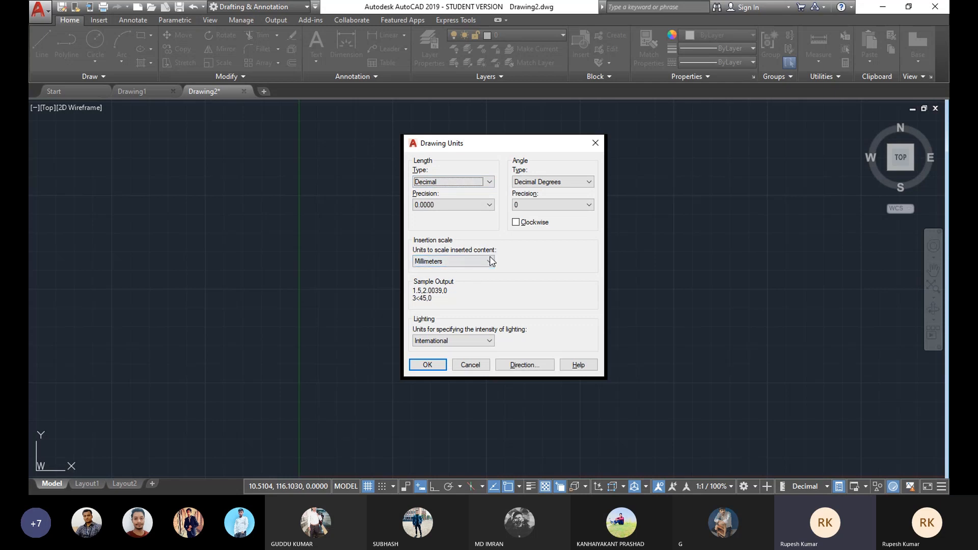
left_click(442, 262)
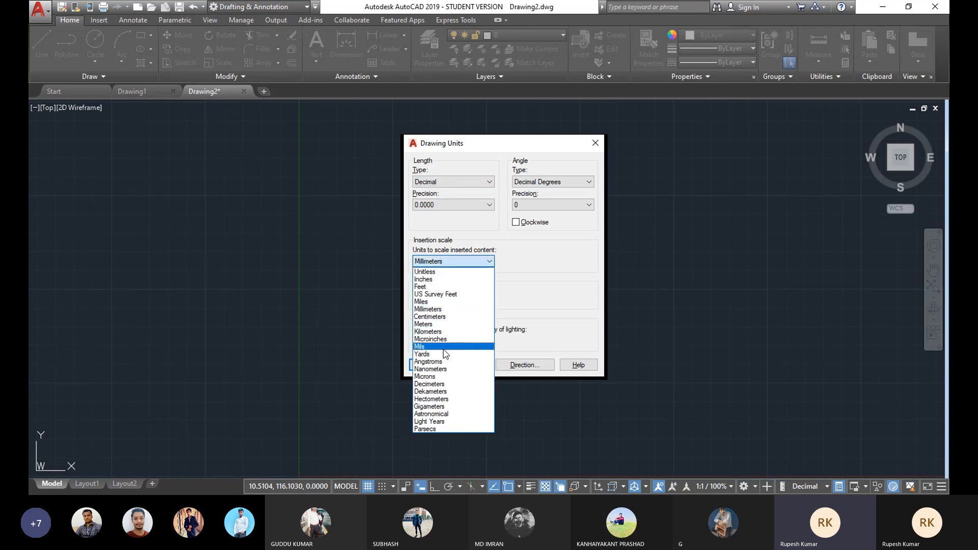
left_click(518, 278)
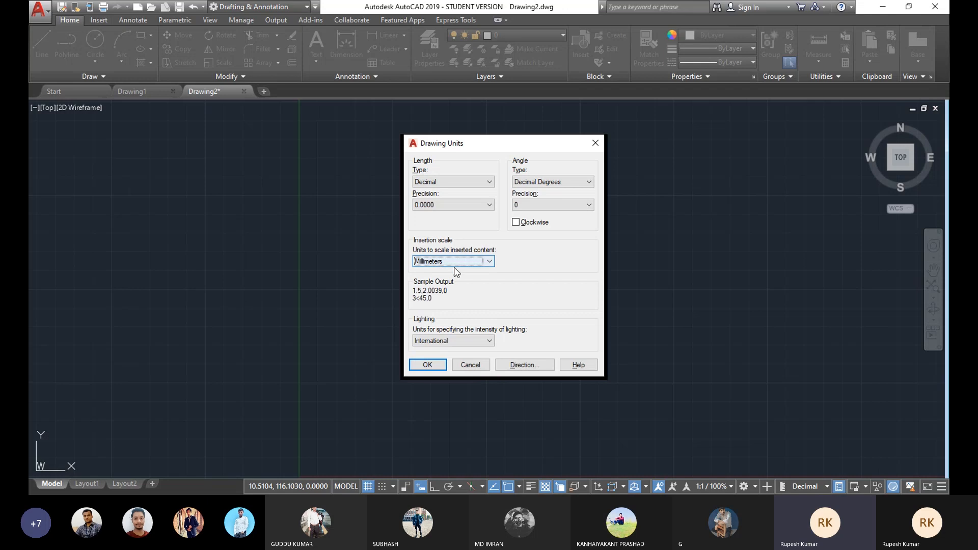
left_click(428, 365)
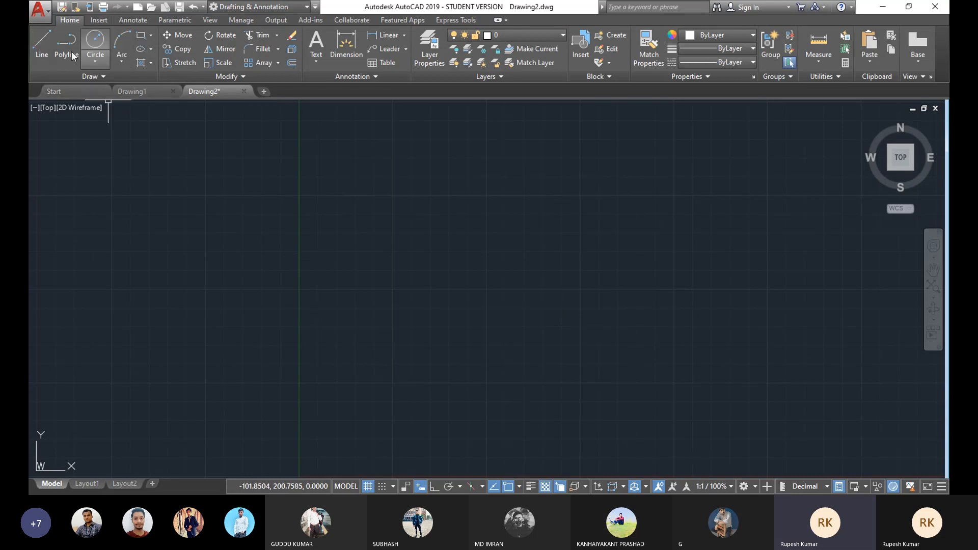
Step: Draw a 100 by 50 rectangle from four orthogonal lines, going right 100, down 50, left 100 and up 50
left_click(44, 38)
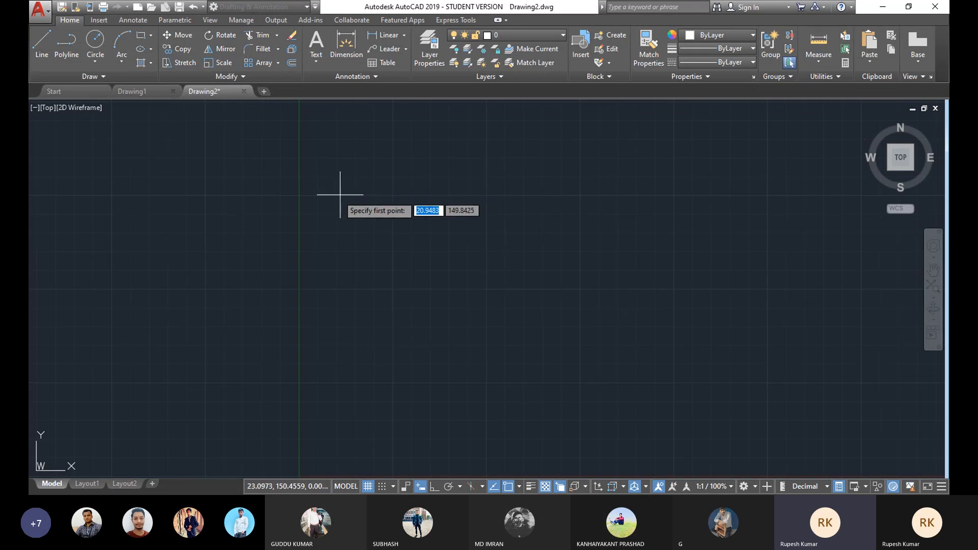
left_click(319, 180)
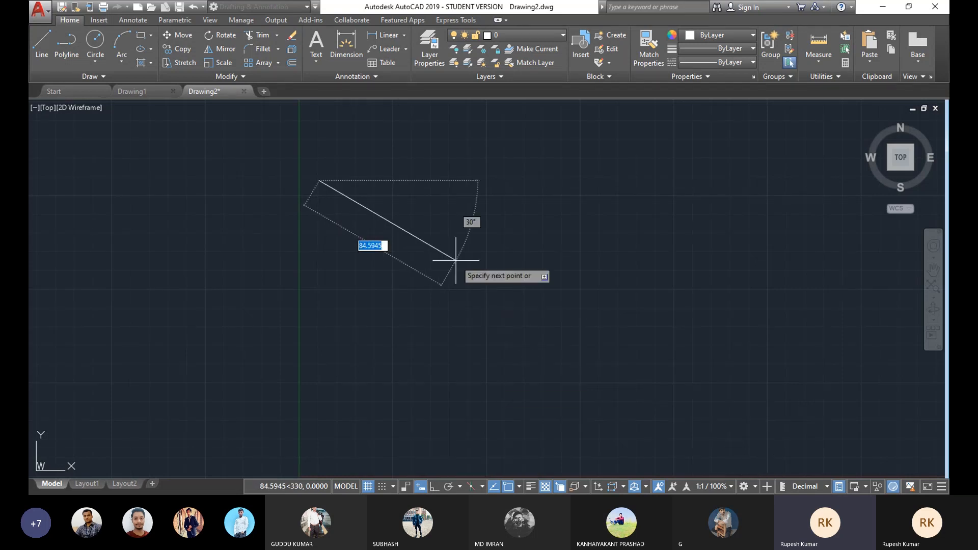
left_click(433, 488)
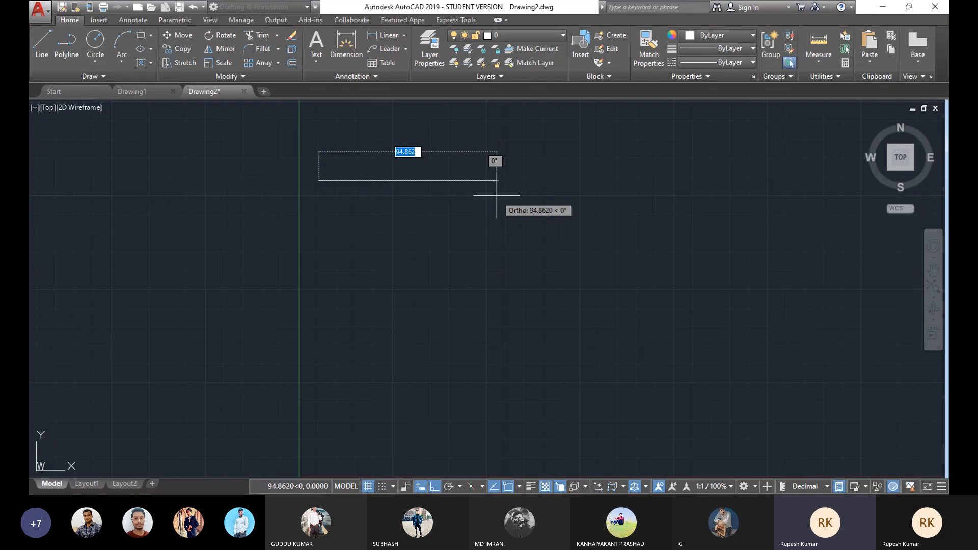
key("F8")
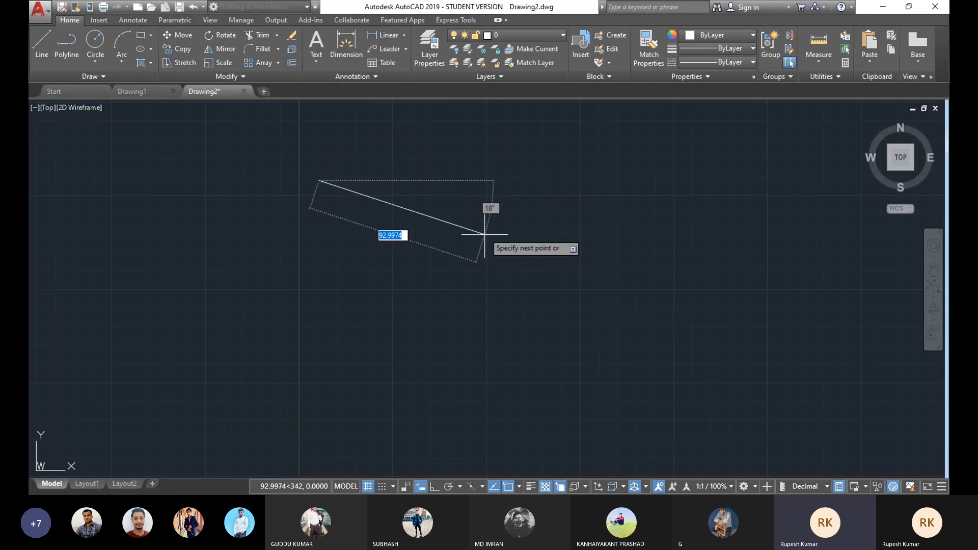
key("F8")
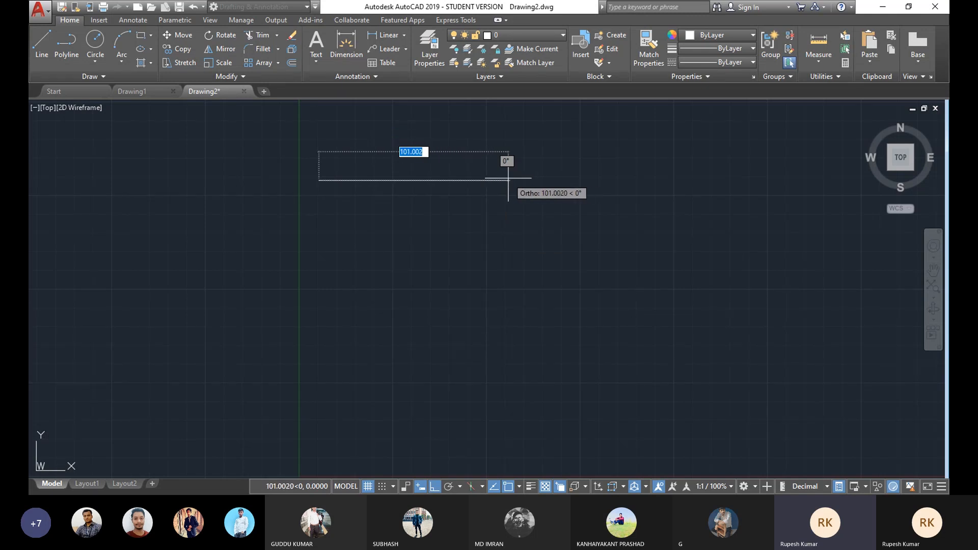
type("100")
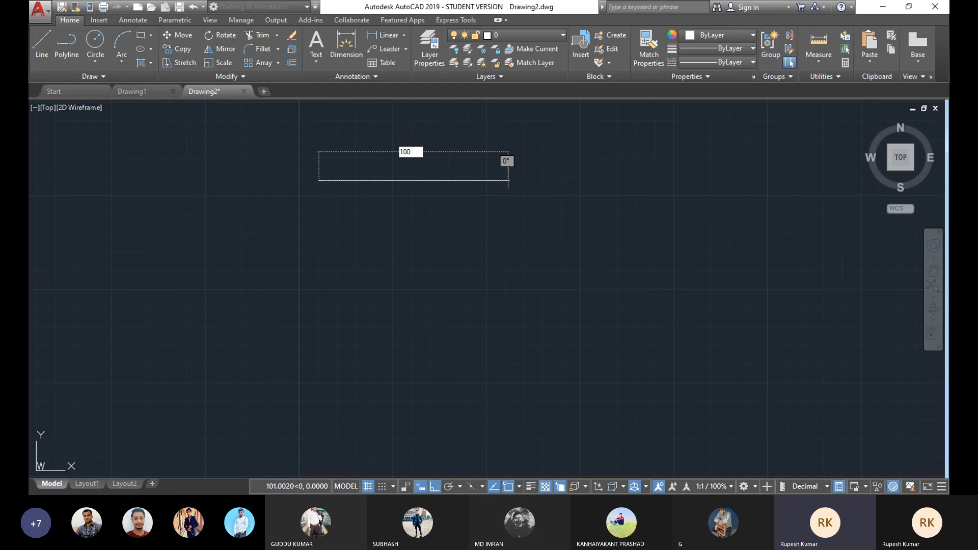
key("Return")
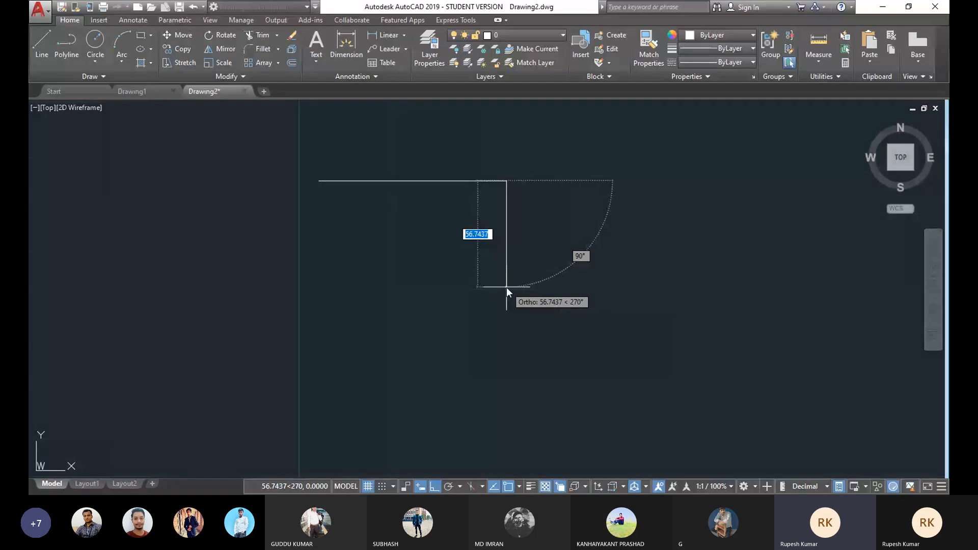
type("50")
key("Return")
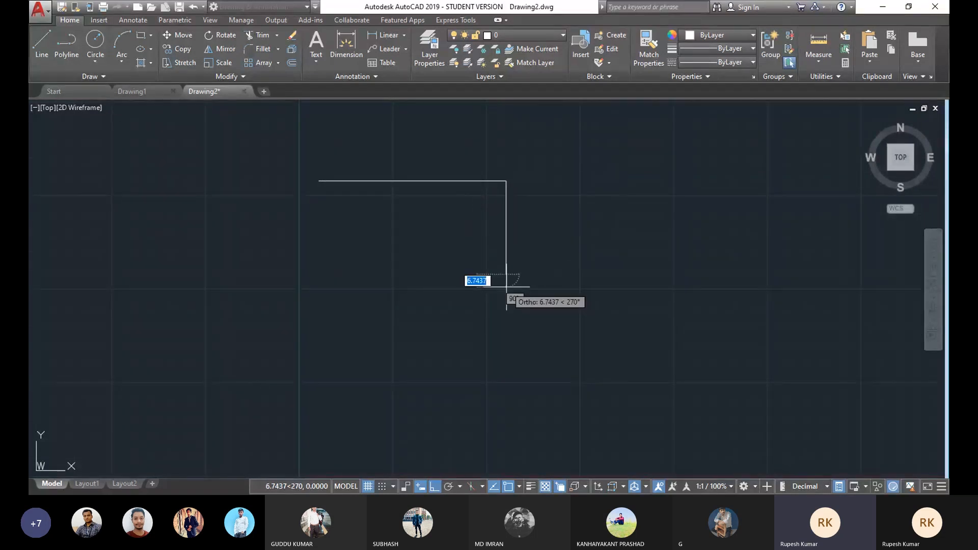
type("100")
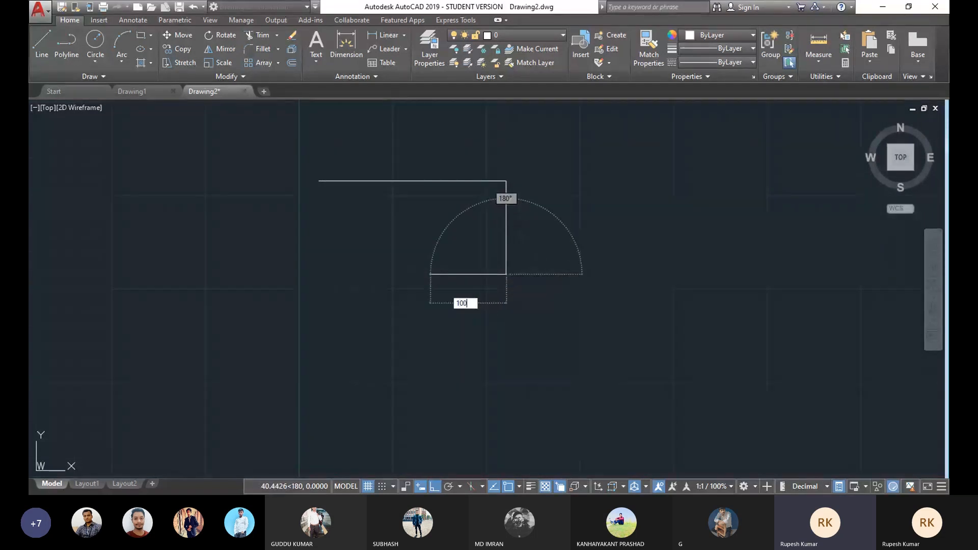
key("Return")
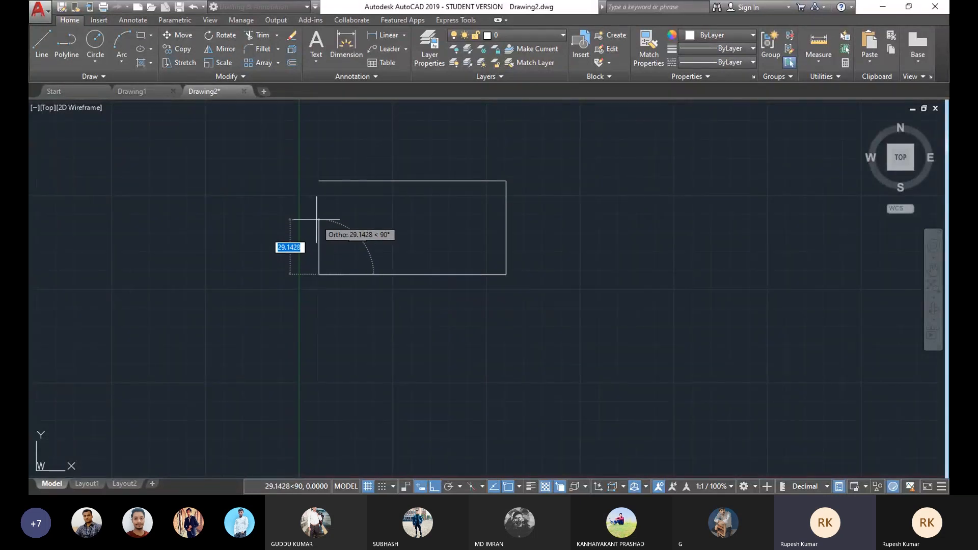
type("50")
key("Return")
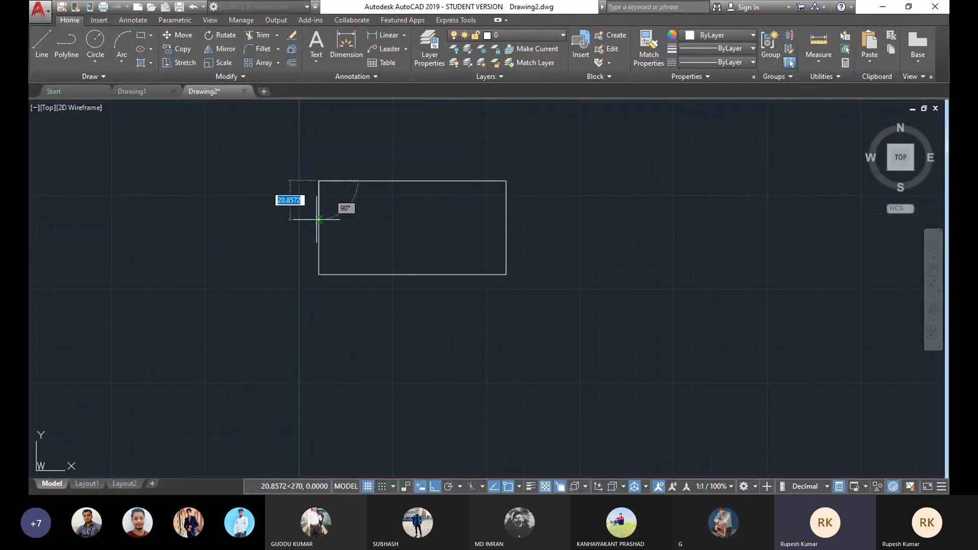
key("Escape")
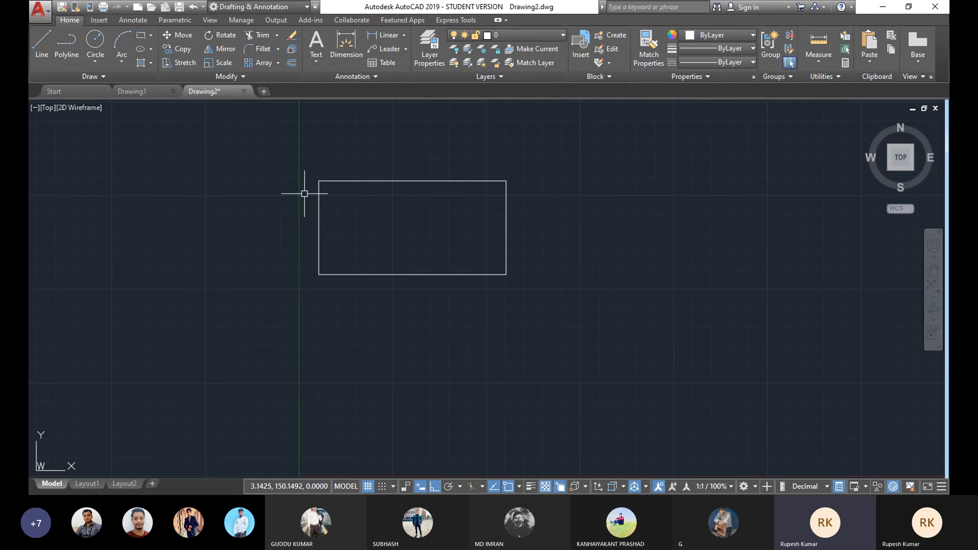
Step: Add a linear dimension across the rectangle's top edge, placed just above it
middle_click_drag(381, 220, 408, 227)
scroll(425, 221, "up", 2)
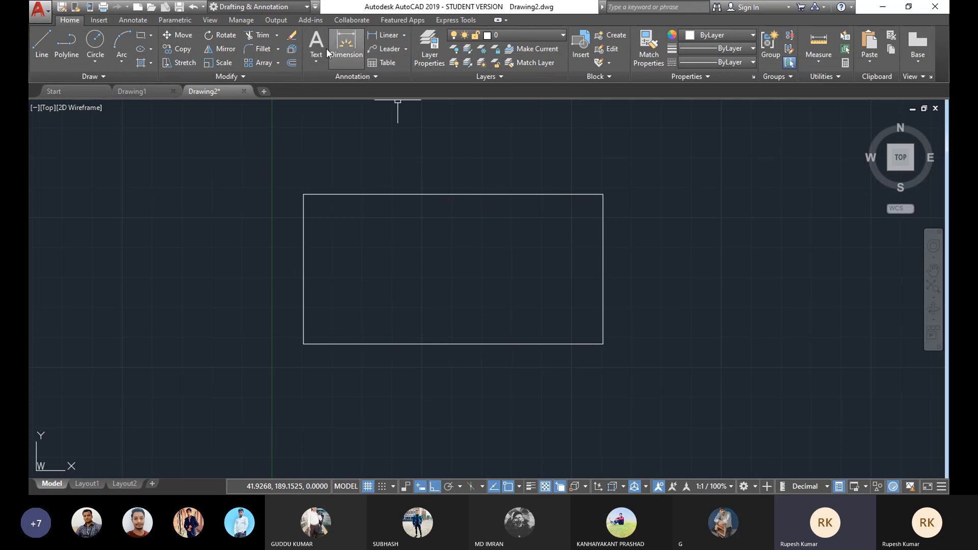
left_click(405, 34)
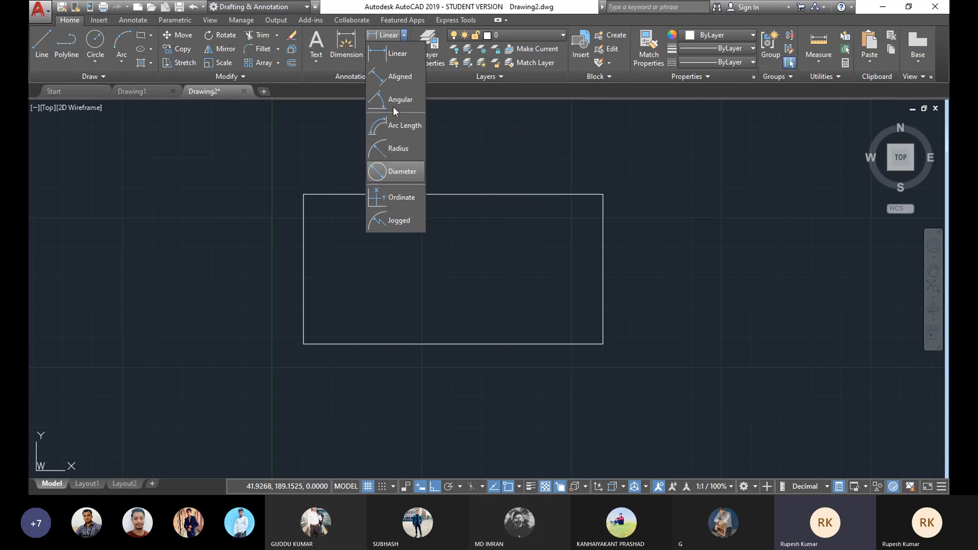
left_click(391, 55)
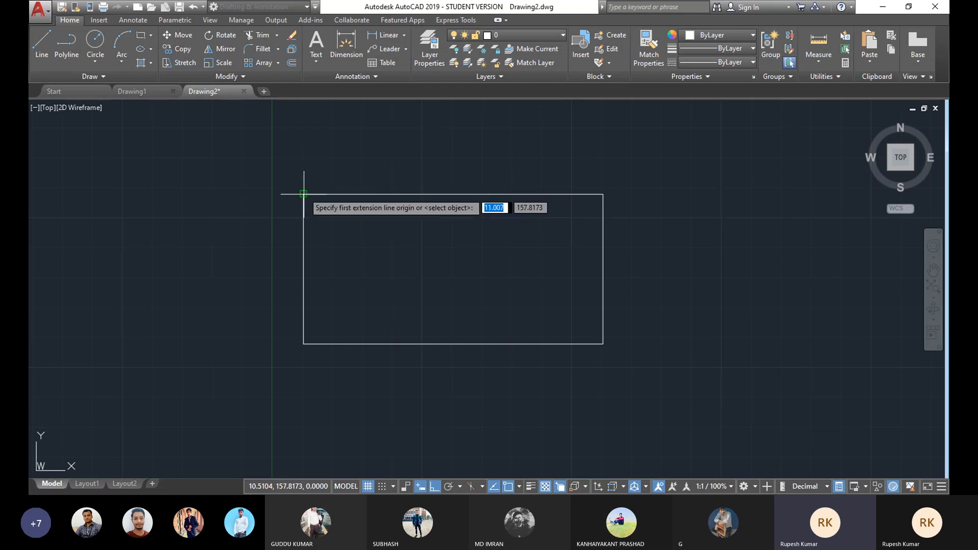
left_click(303, 194)
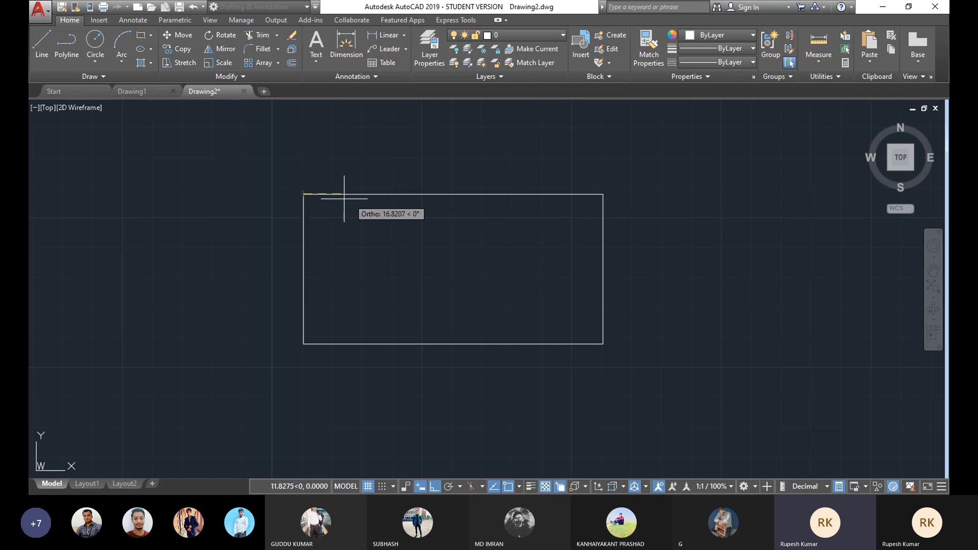
left_click(604, 193)
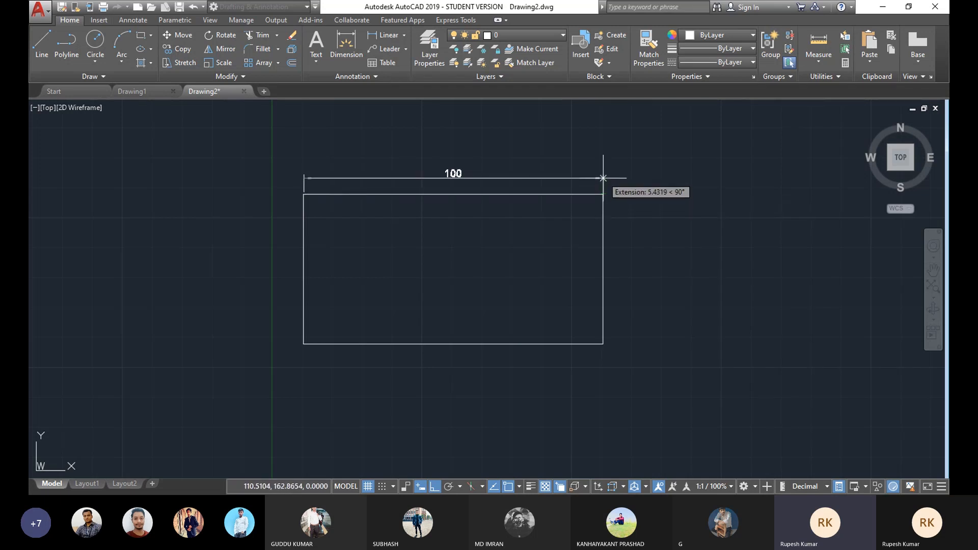
left_click(604, 173)
Step: Add a linear dimension along the rectangle's right edge, placed just to its right
scroll(449, 183, "up", 3)
middle_click_drag(475, 192, 410, 202)
scroll(424, 208, "down", 2)
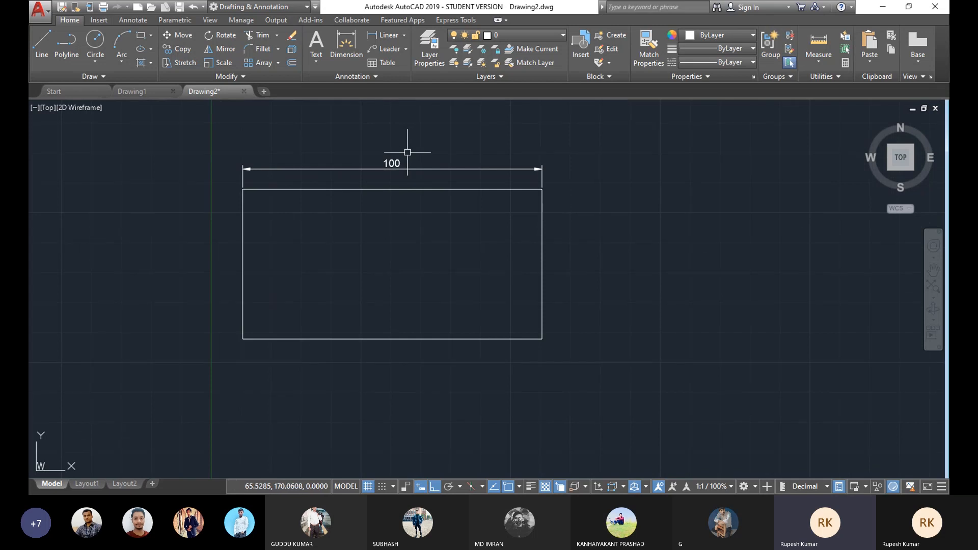
middle_click_drag(420, 238, 419, 228)
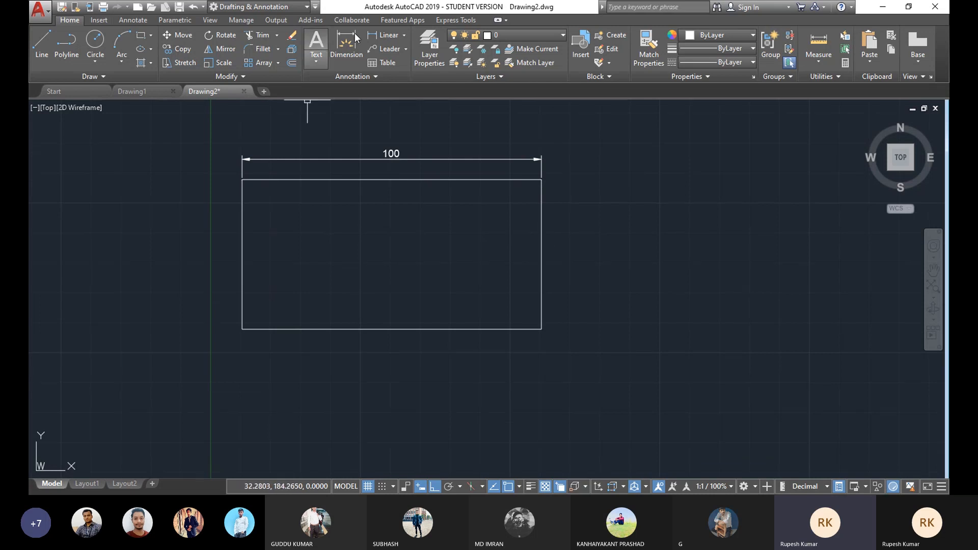
left_click(405, 35)
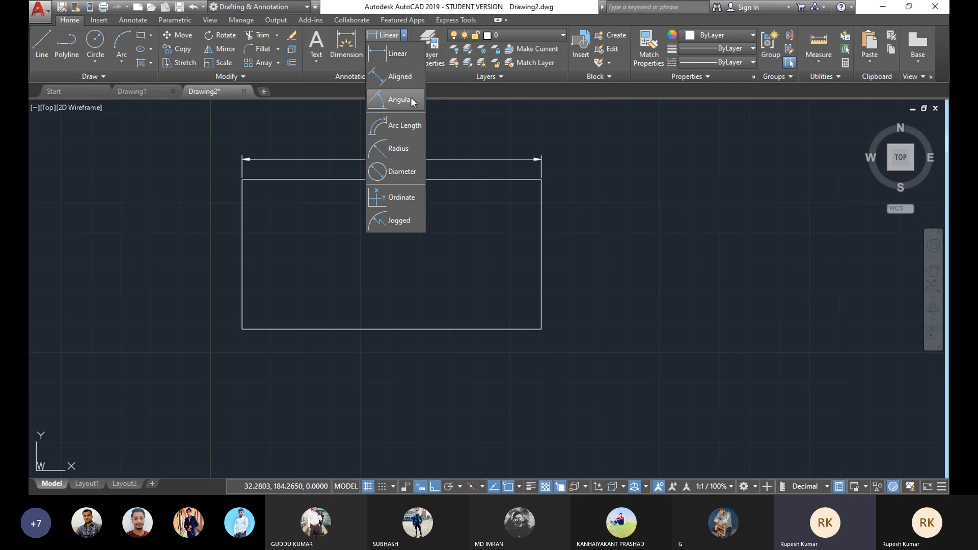
left_click(466, 95)
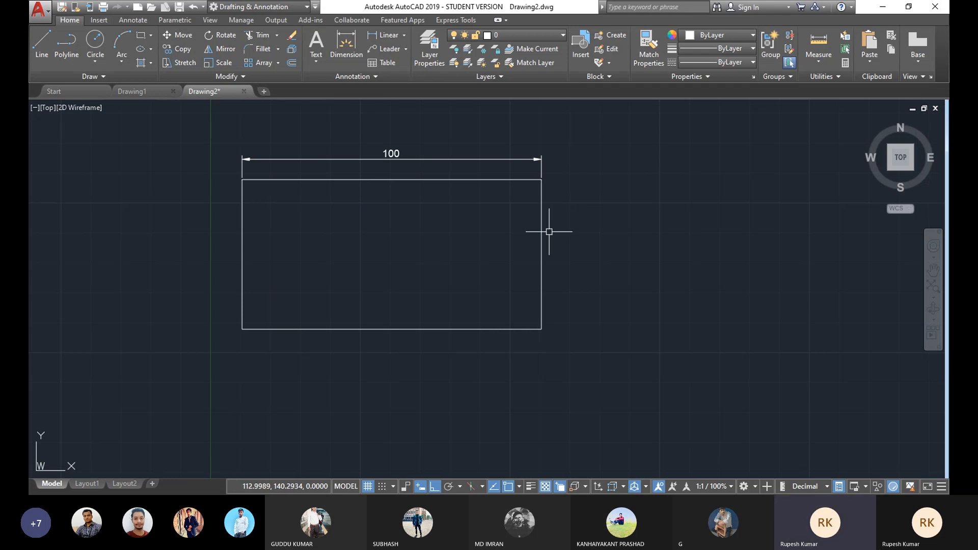
left_click(403, 35)
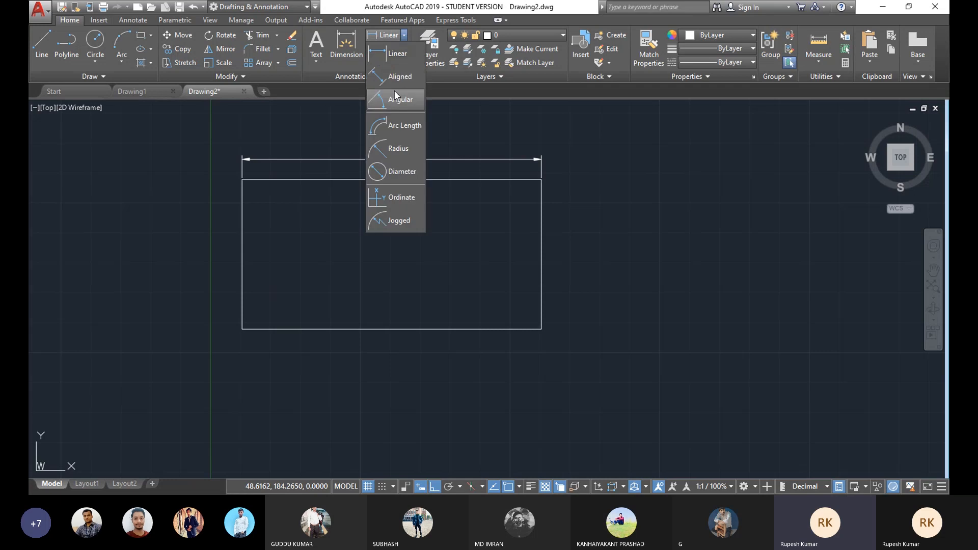
left_click(393, 53)
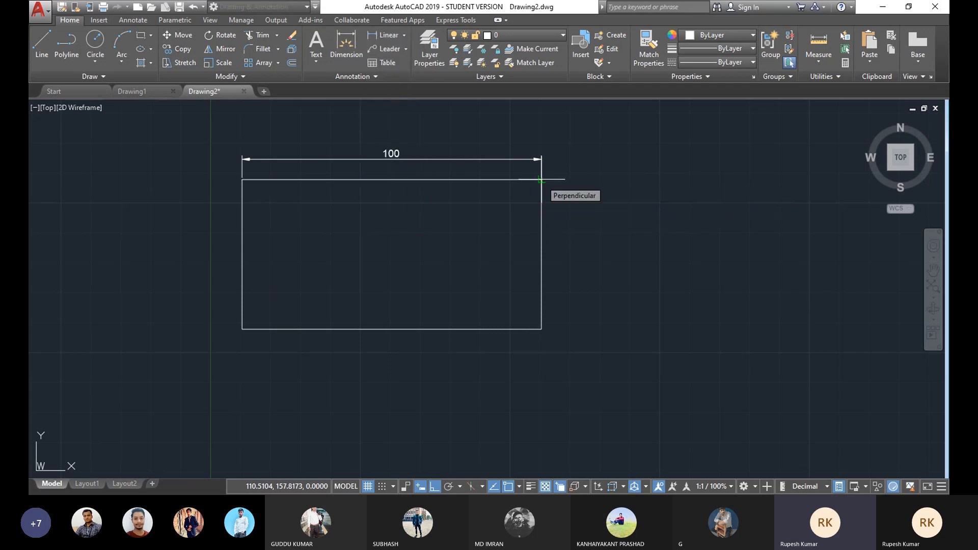
left_click(541, 179)
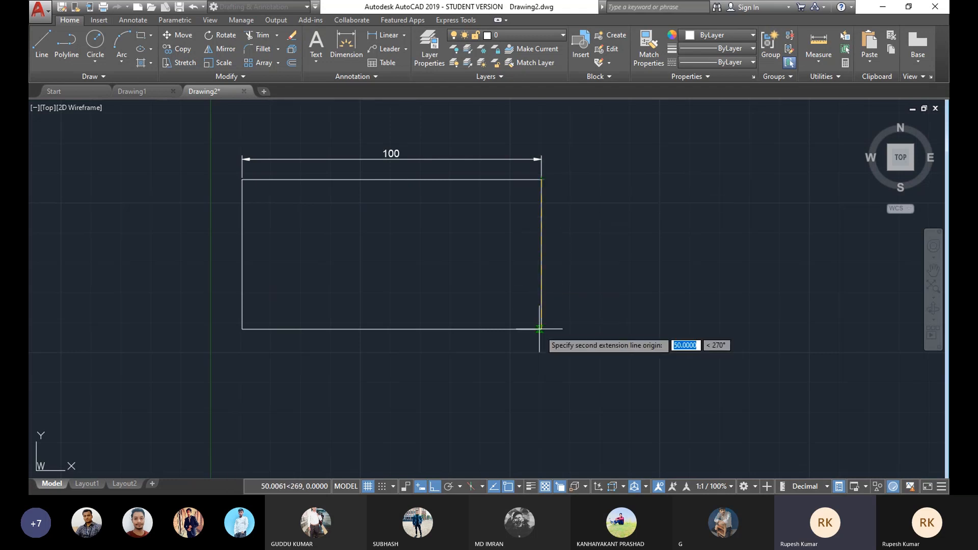
left_click(562, 329)
middle_click_drag(408, 264, 444, 263)
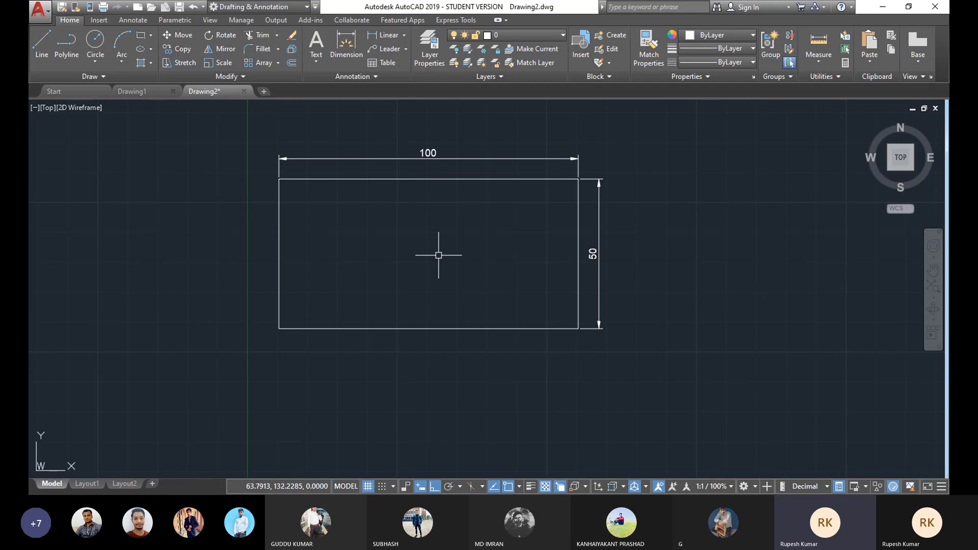
Step: Draw a line 100 long at 45° starting to the lower right of the rectangle
mouse_move(475, 233)
middle_mouse_down()
mouse_move(343, 225)
mouse_move(312, 201)
mouse_move(301, 209)
middle_mouse_up()
middle_click_drag(310, 249, 308, 263)
middle_click_drag(491, 300, 491, 301)
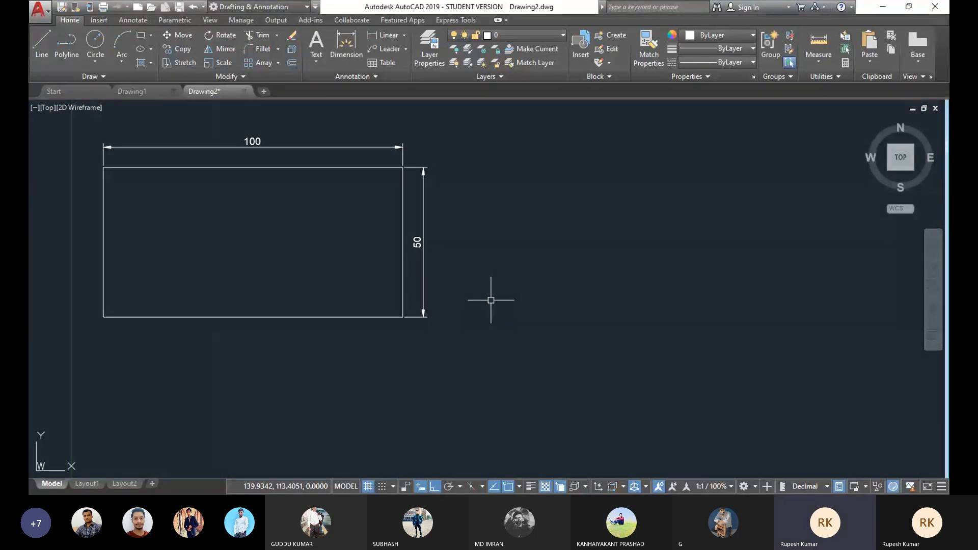
middle_click_drag(477, 301, 466, 311)
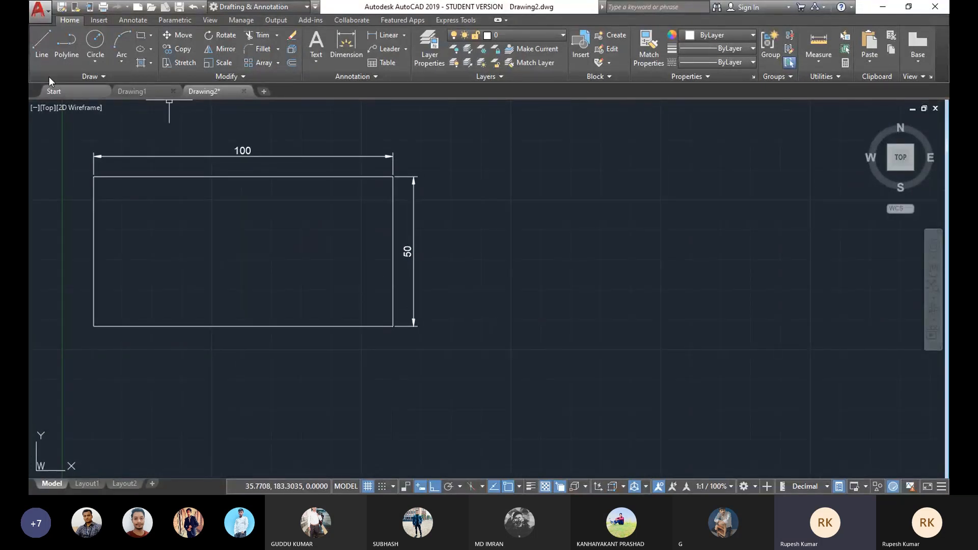
key("l")
key("Return")
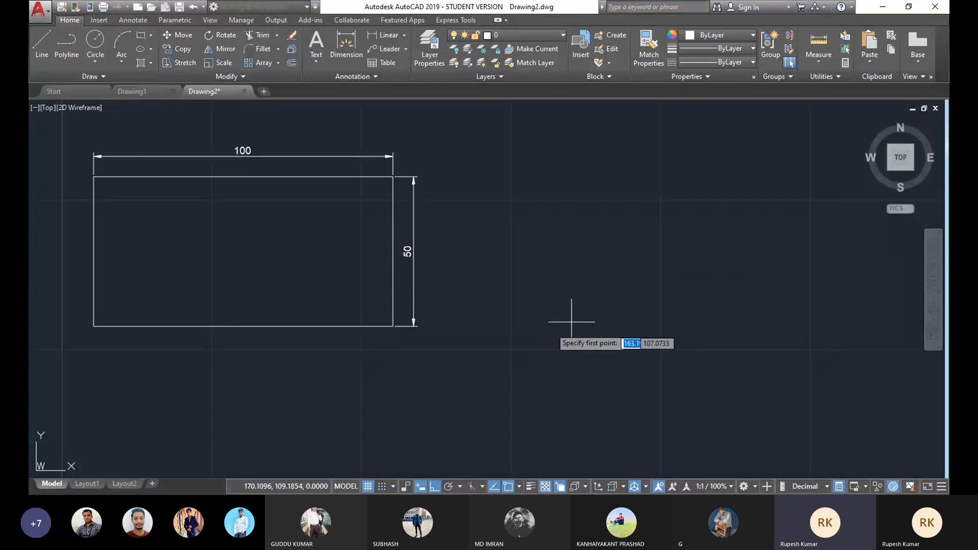
left_click(539, 327)
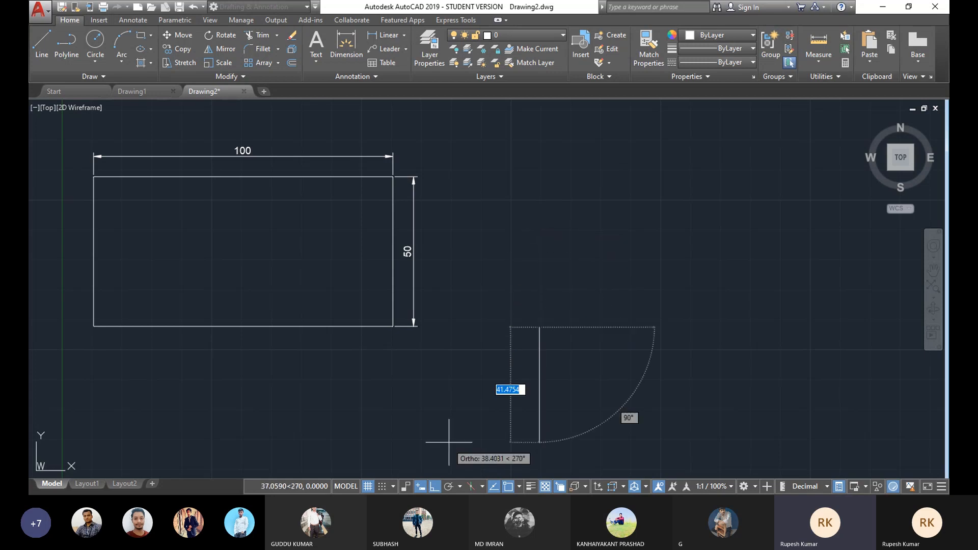
left_click(435, 488)
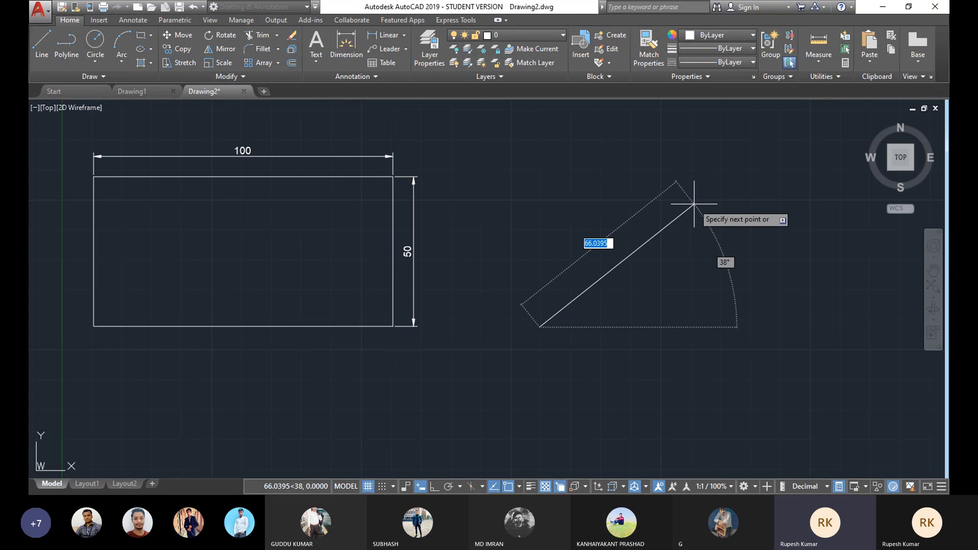
type("100")
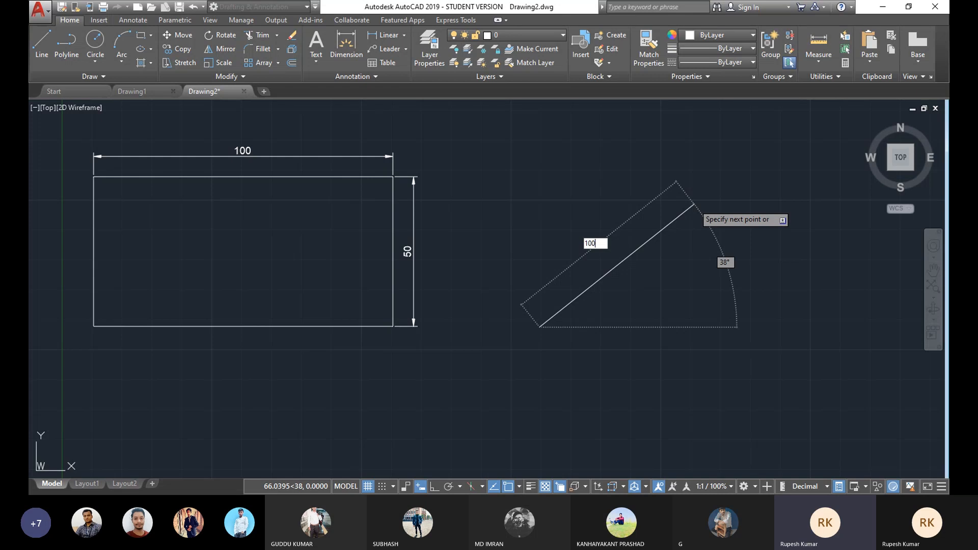
key("Tab")
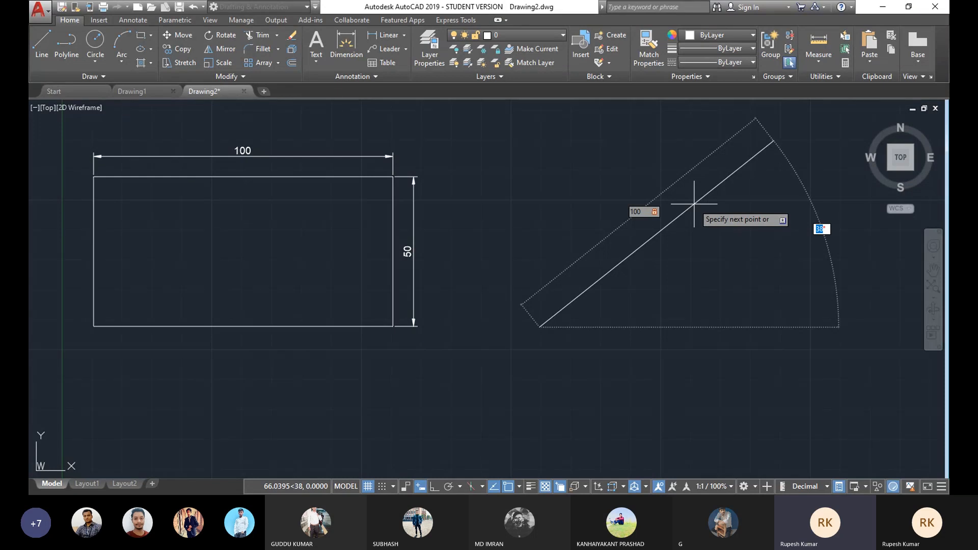
type("45")
key("Return")
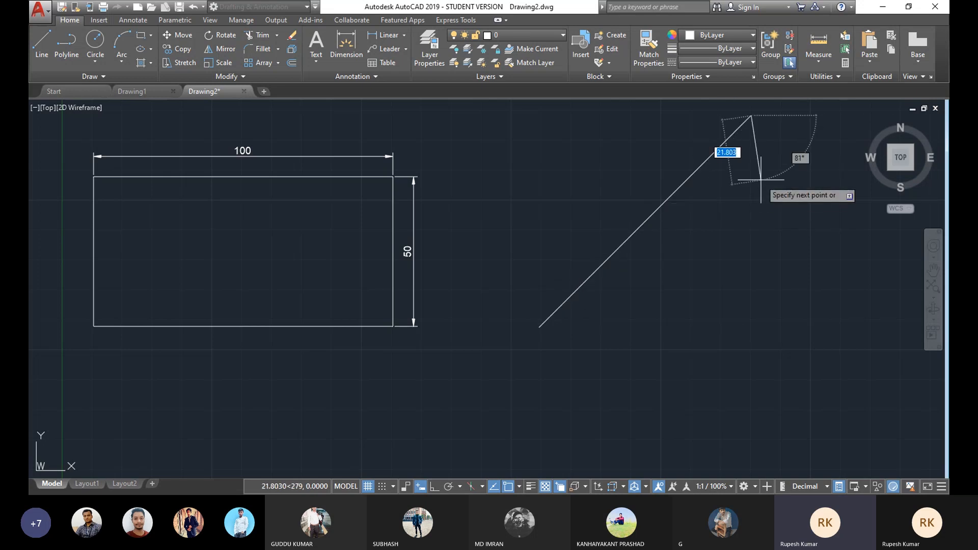
key("Escape")
Step: Draw a short horizontal line from the lower end of the 45° line
scroll(443, 291, "down", 3)
scroll(443, 291, "up", 2)
mouse_move(443, 283)
middle_mouse_down()
mouse_move(433, 270)
mouse_move(480, 269)
mouse_move(489, 304)
middle_mouse_up()
scroll(458, 277, "up", 2)
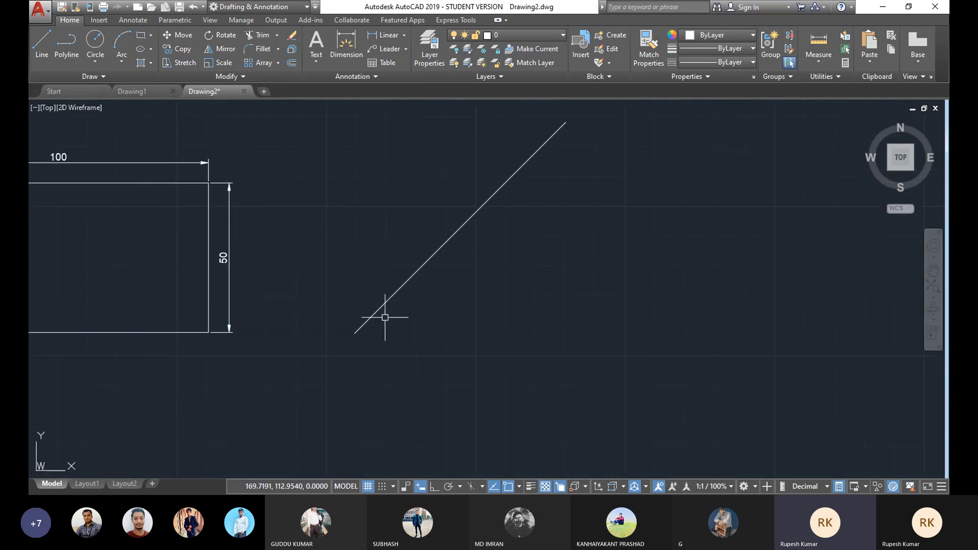
left_click(41, 42)
left_click(355, 334)
left_click(433, 334)
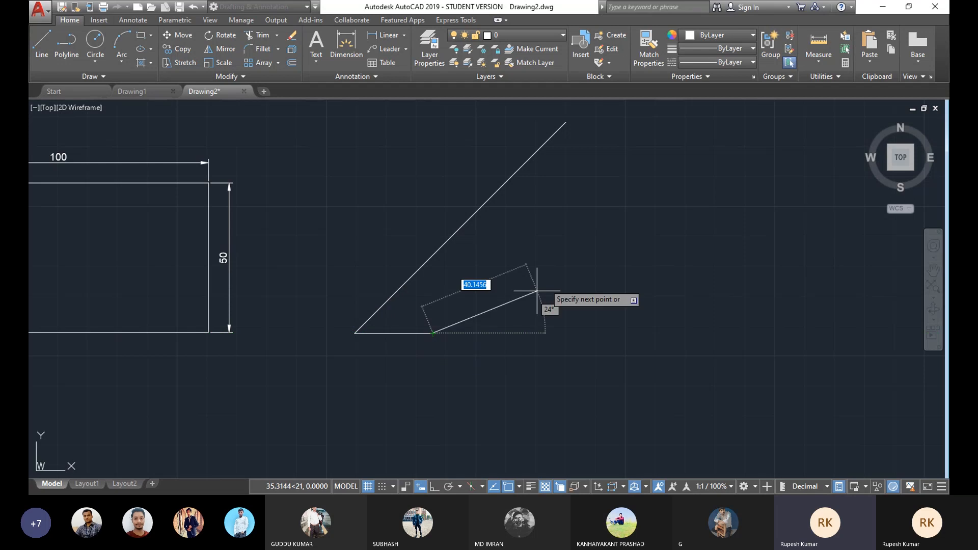
right_click(551, 276)
left_click(571, 291)
middle_click_drag(463, 265, 477, 269)
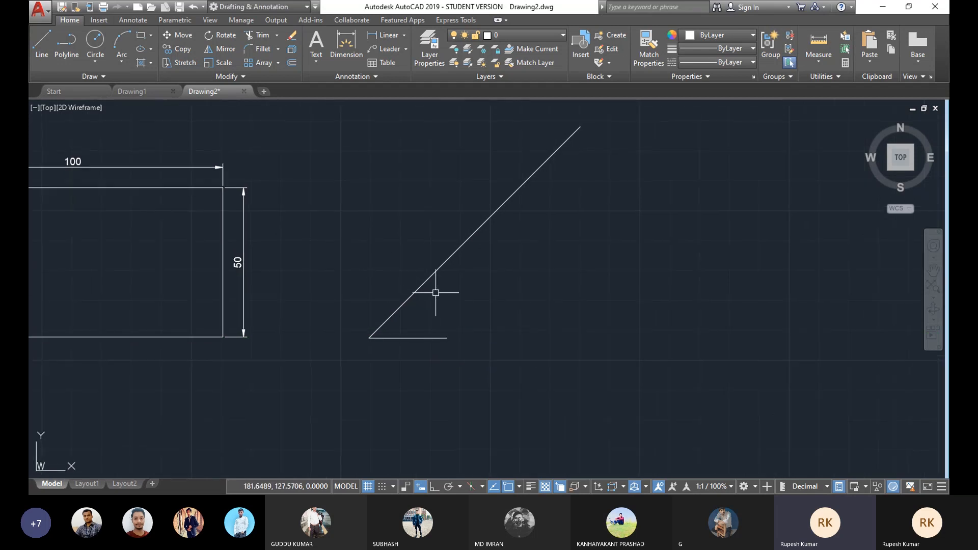
middle_click_drag(459, 251, 477, 275)
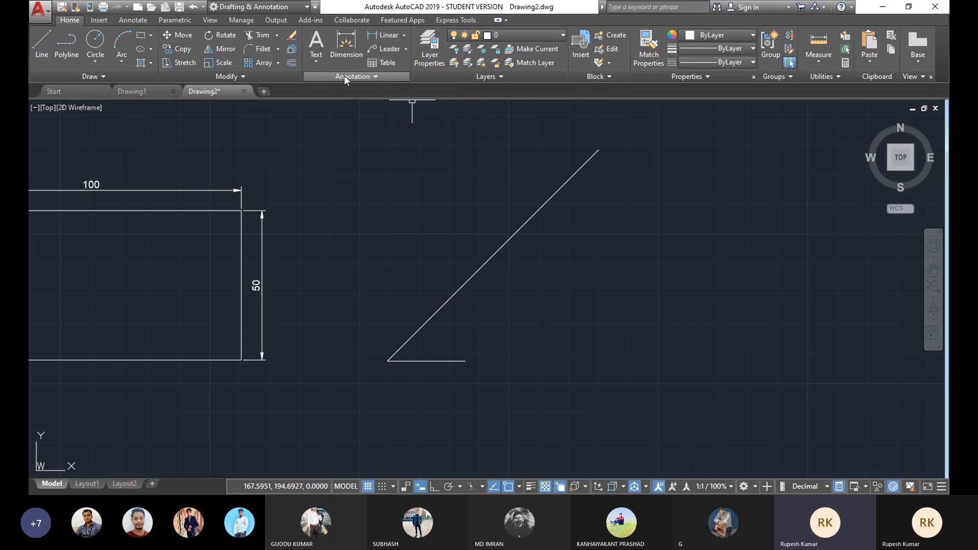
Step: Add an aligned dimension along the 45° line, offset above its upper-left side
left_click(404, 35)
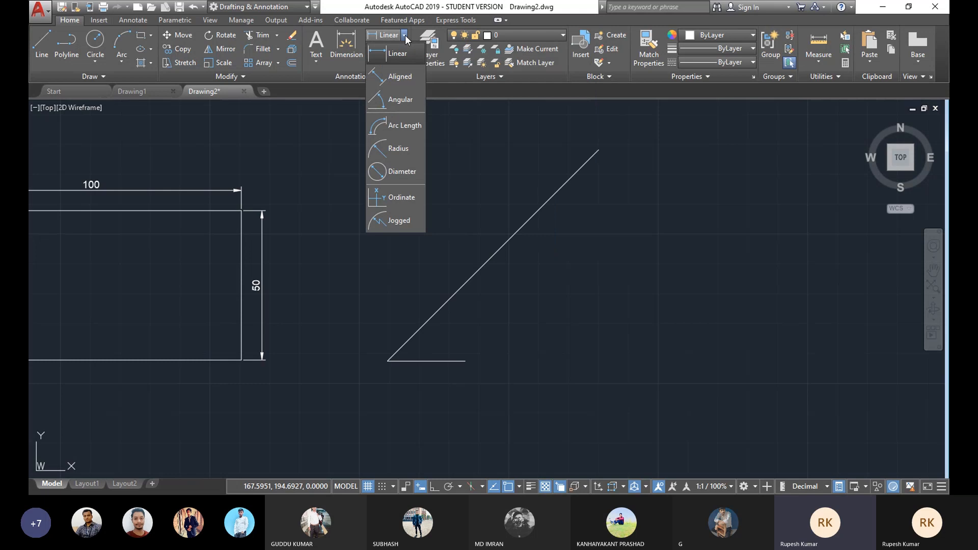
left_click(396, 78)
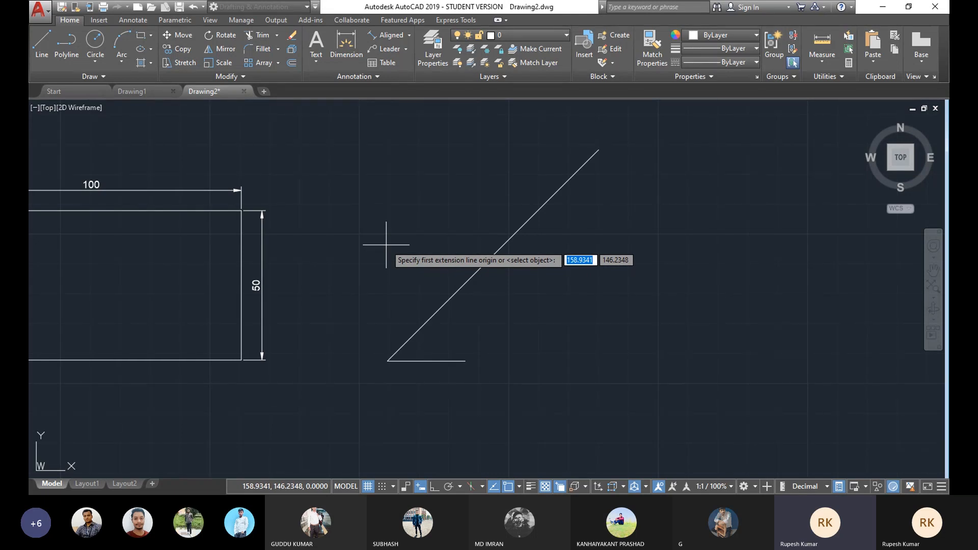
left_click(388, 360)
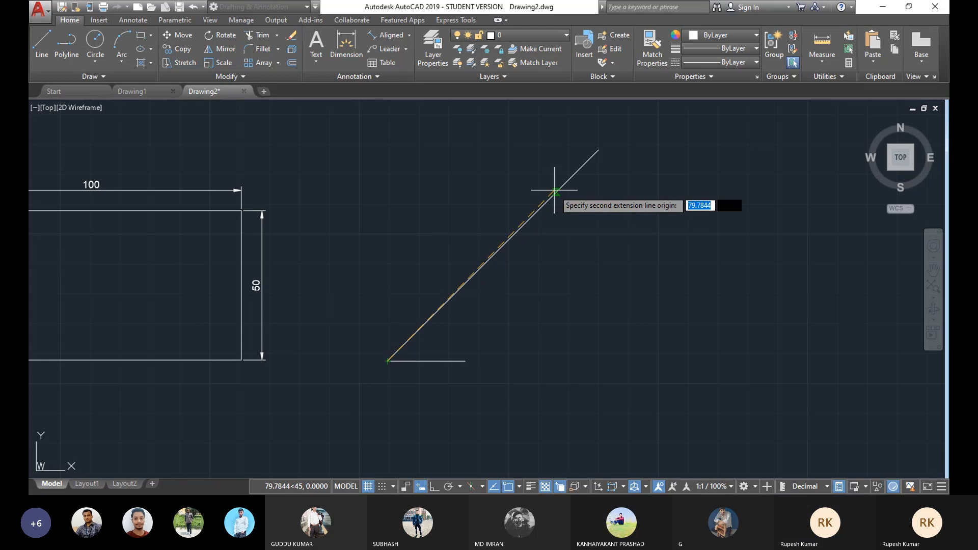
left_click(599, 149)
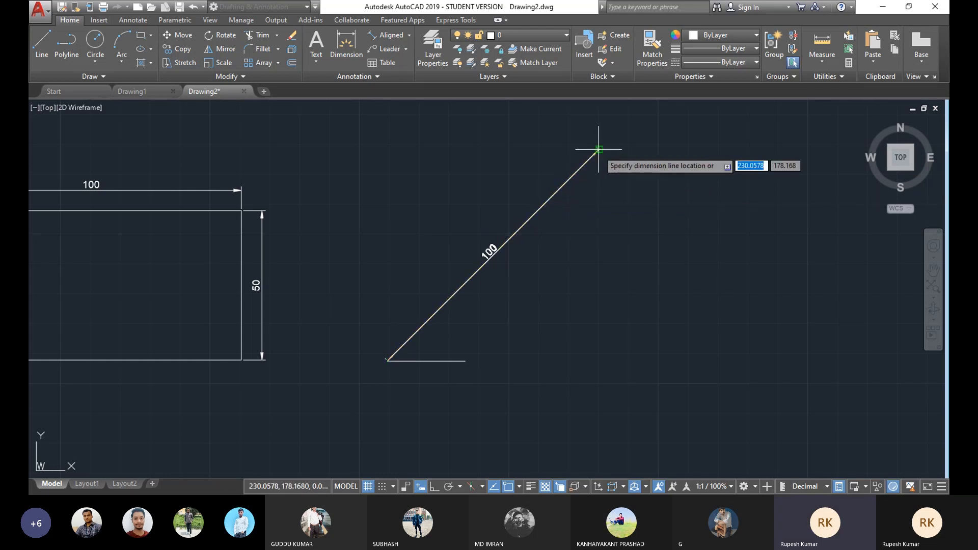
left_click(574, 136)
middle_click_drag(481, 241, 505, 245)
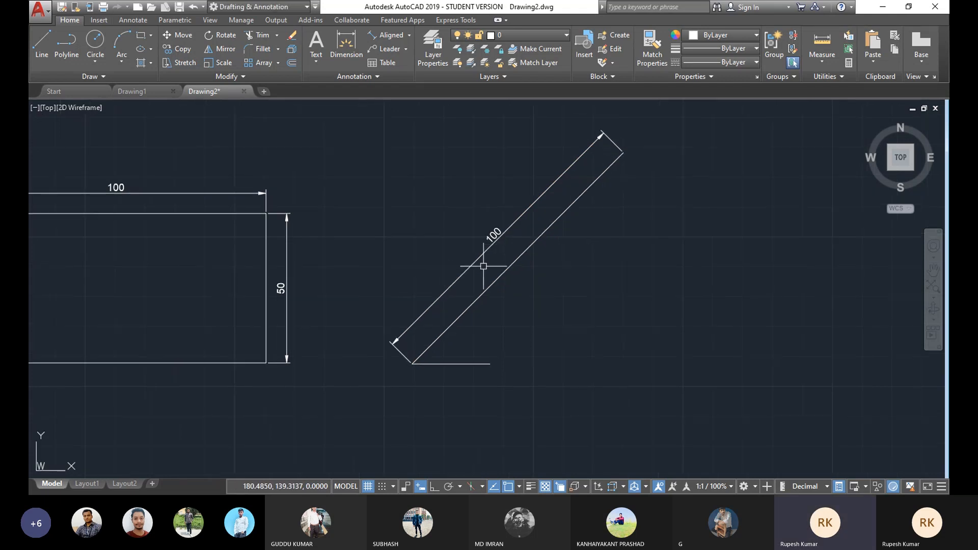
middle_click_drag(494, 248, 488, 256)
middle_click_drag(470, 350, 460, 339)
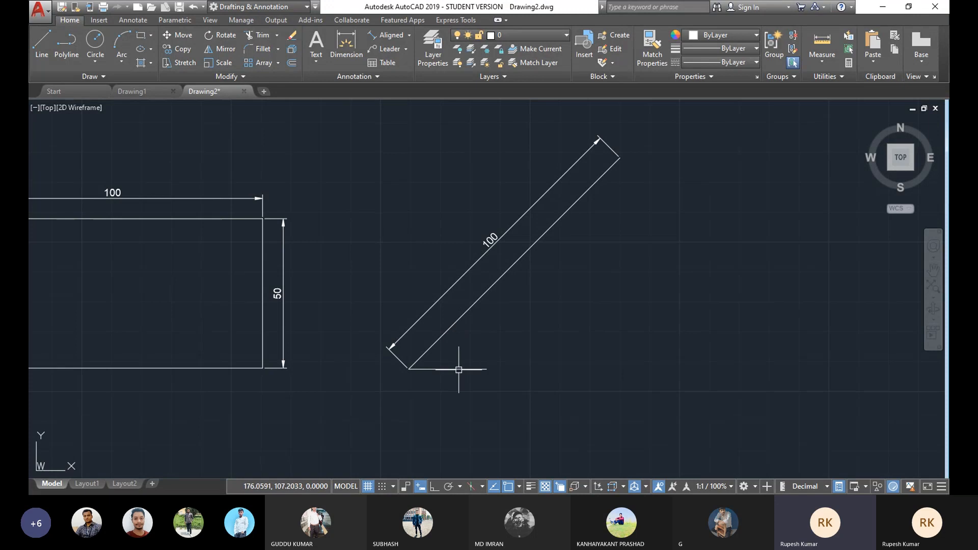
Step: Add an angular dimension between the 45° line and the horizontal line, placing the arc between them
left_click(410, 37)
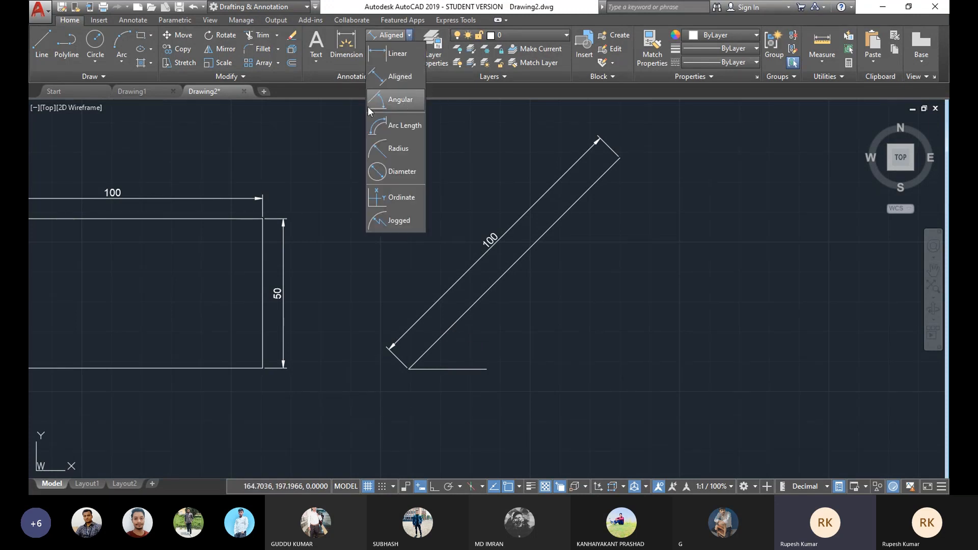
left_click(399, 102)
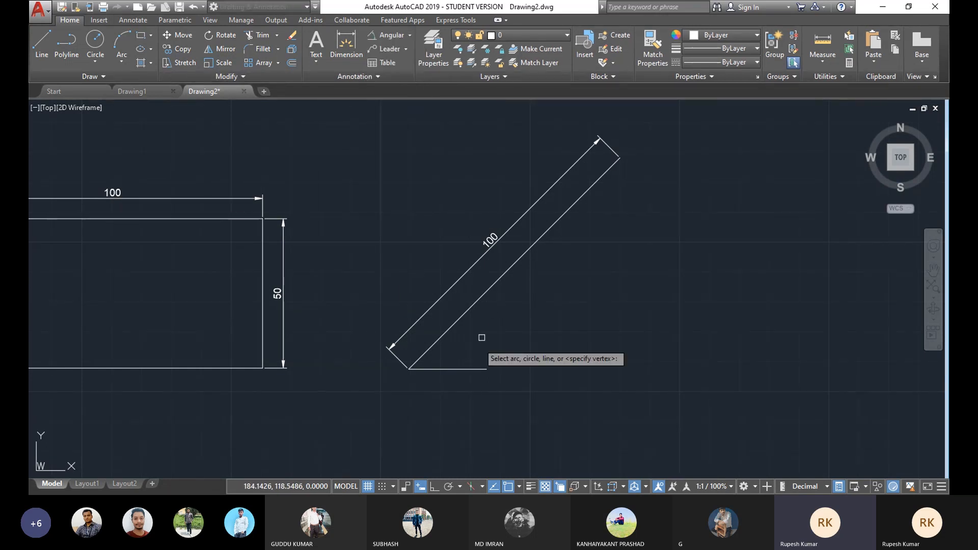
scroll(448, 366, "up", 2)
left_click(467, 292)
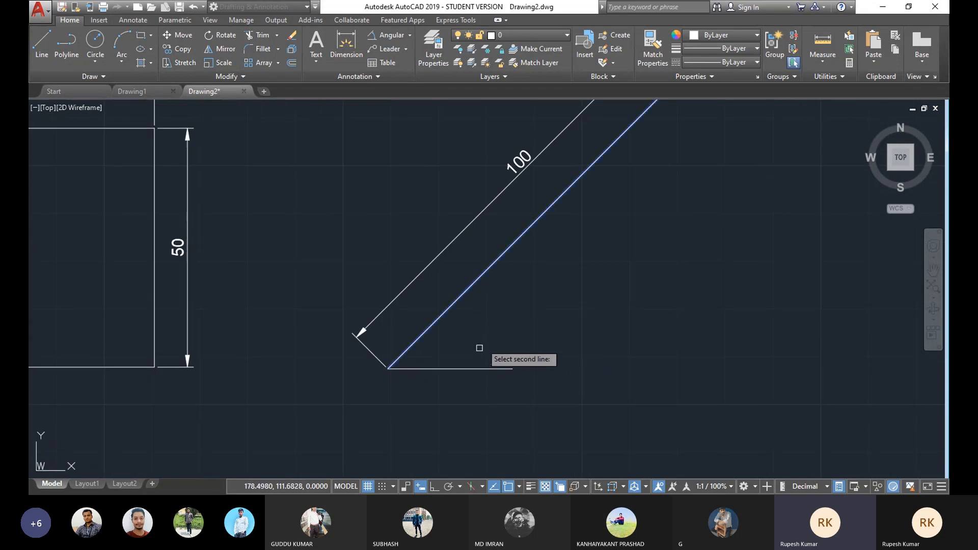
middle_click_drag(479, 343, 480, 364)
left_click(478, 390)
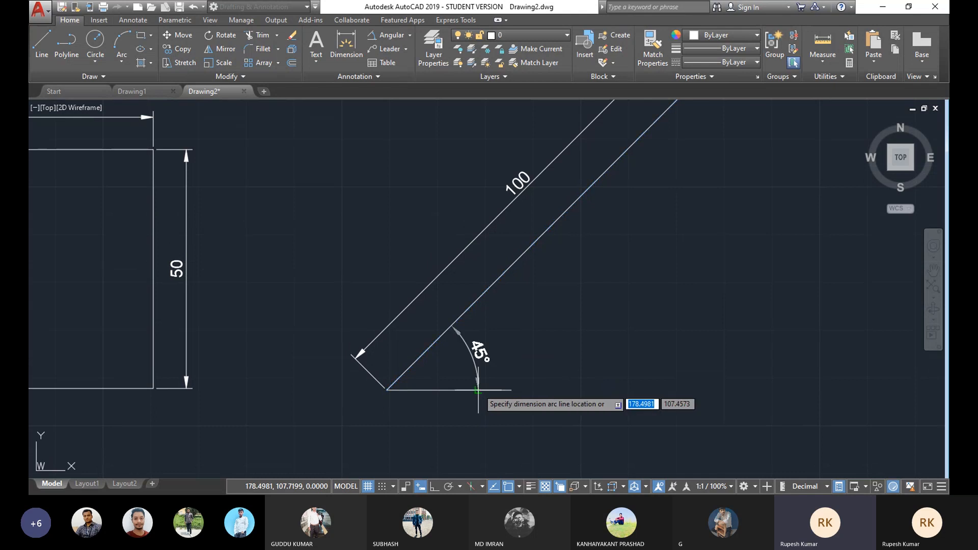
left_click(532, 360)
scroll(482, 332, "down", 2)
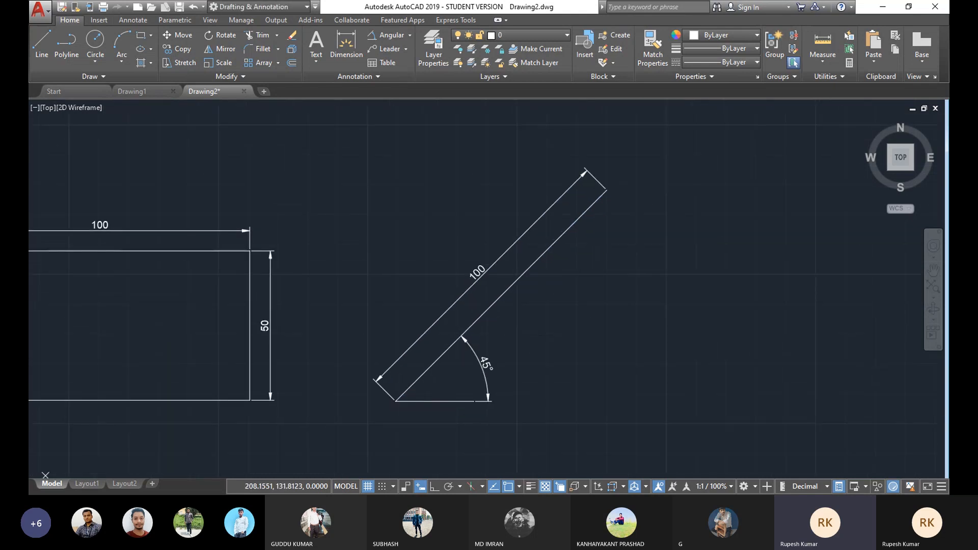
middle_click_drag(484, 372, 518, 344)
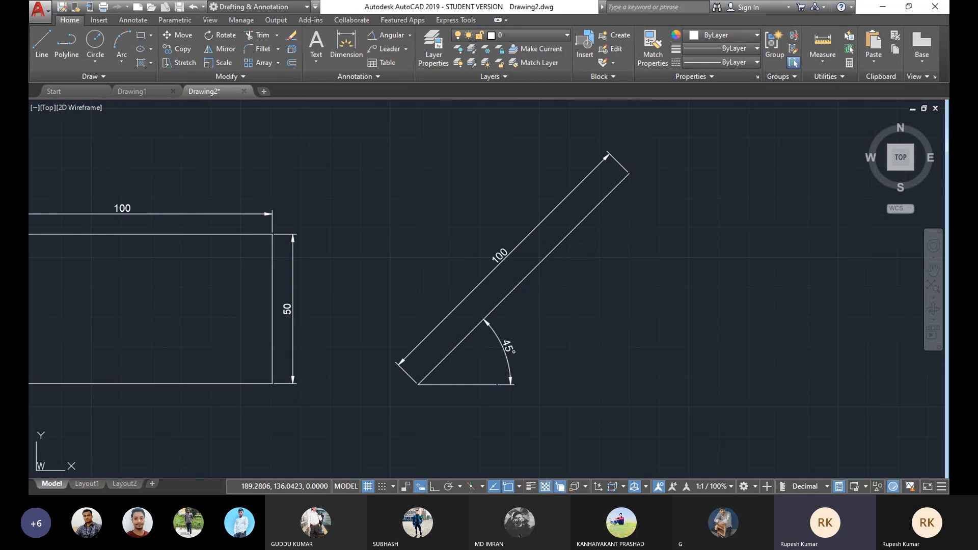
mouse_move(554, 306)
middle_mouse_down()
mouse_move(608, 309)
mouse_move(587, 299)
middle_mouse_up()
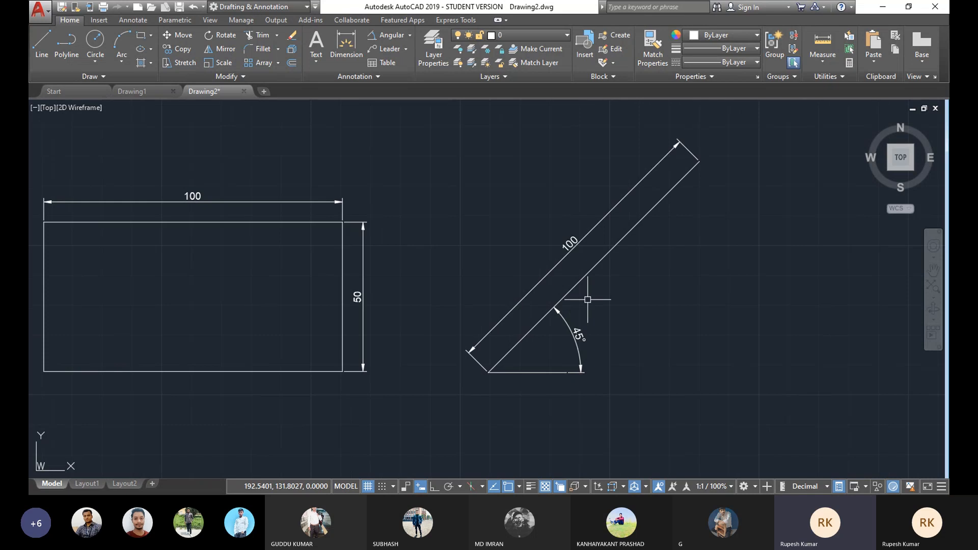
middle_click_drag(525, 299, 562, 293)
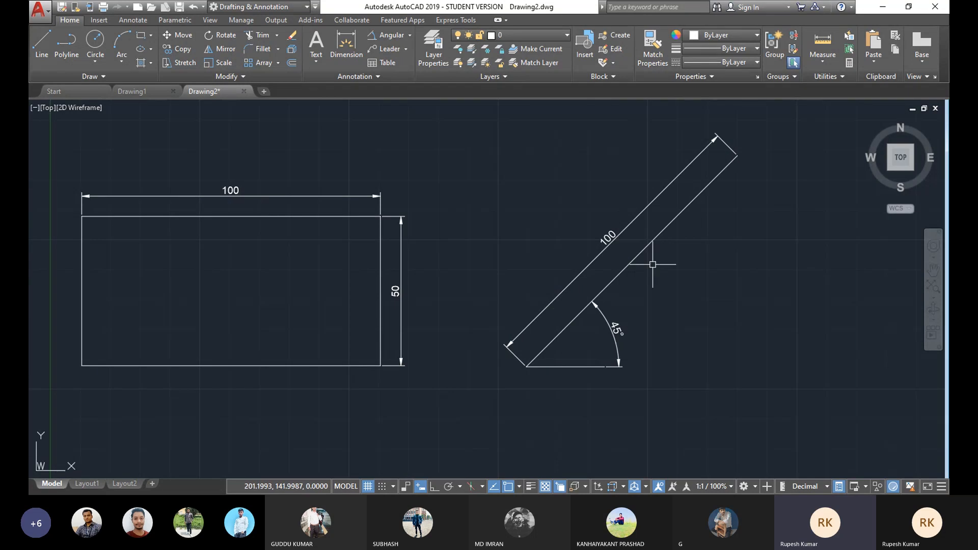
middle_click_drag(654, 266, 636, 265)
mouse_move(627, 273)
middle_mouse_down()
mouse_move(642, 268)
mouse_move(541, 288)
middle_mouse_up()
mouse_move(406, 295)
middle_mouse_down()
mouse_move(506, 280)
mouse_move(506, 266)
mouse_move(496, 280)
mouse_move(469, 273)
mouse_move(508, 267)
middle_mouse_up()
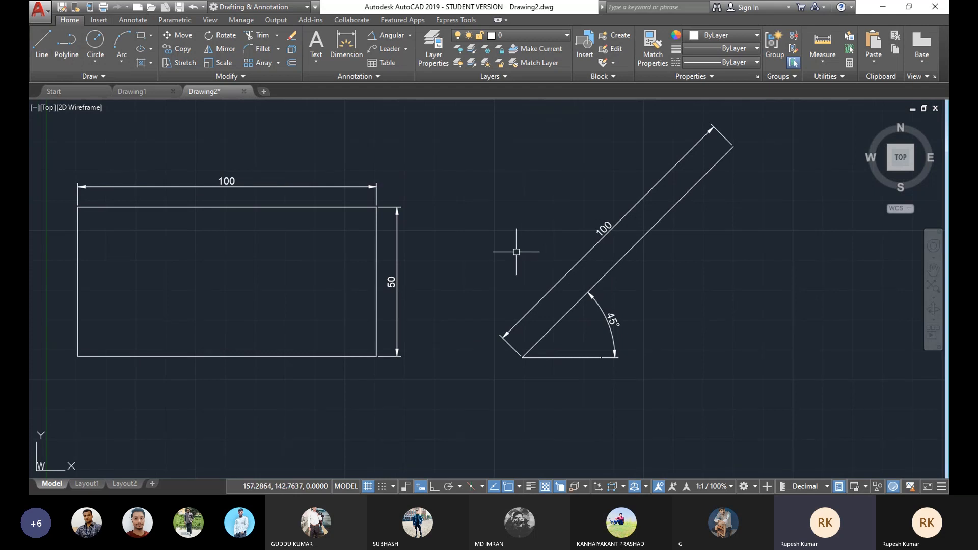
left_click(544, 275)
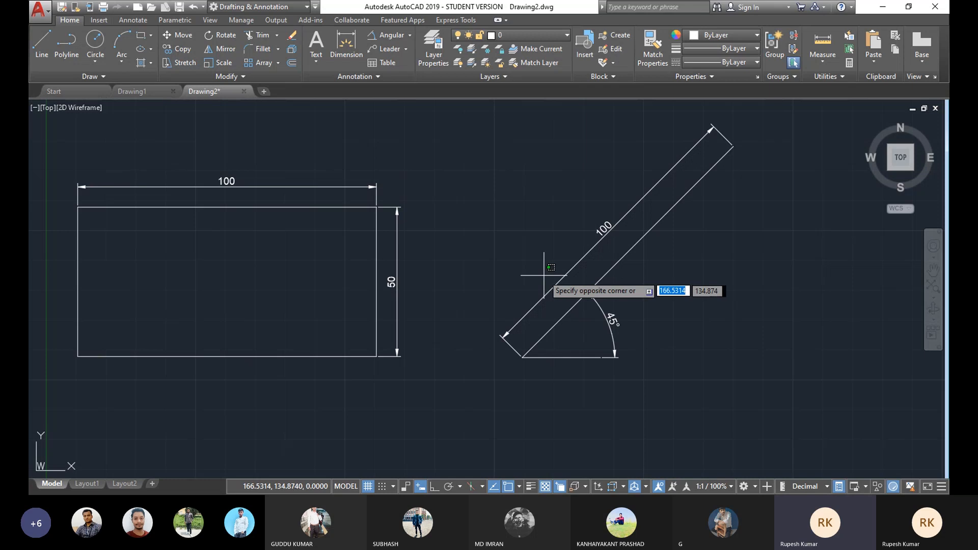
left_click(572, 395)
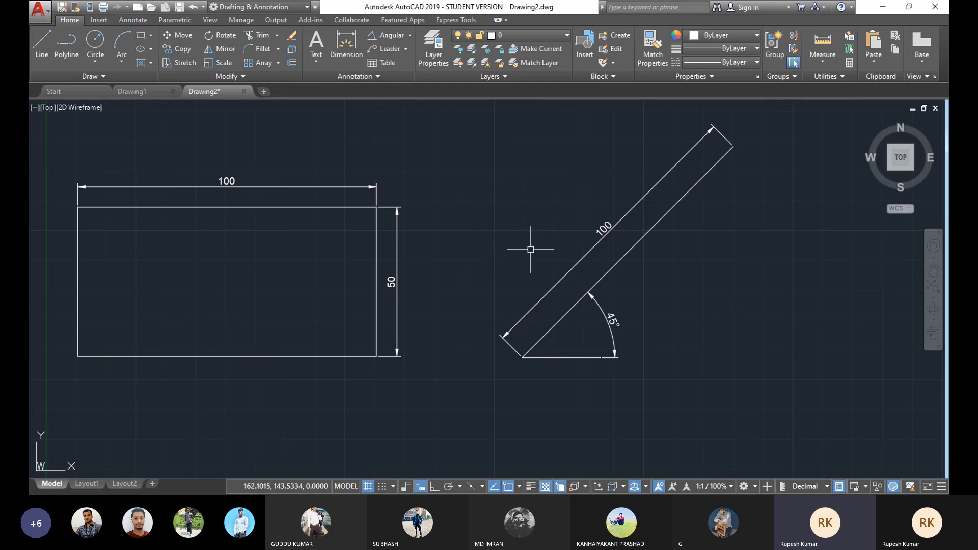
scroll(530, 250, "down", 1)
scroll(533, 251, "up", 1)
scroll(533, 250, "down", 2)
scroll(534, 247, "up", 4)
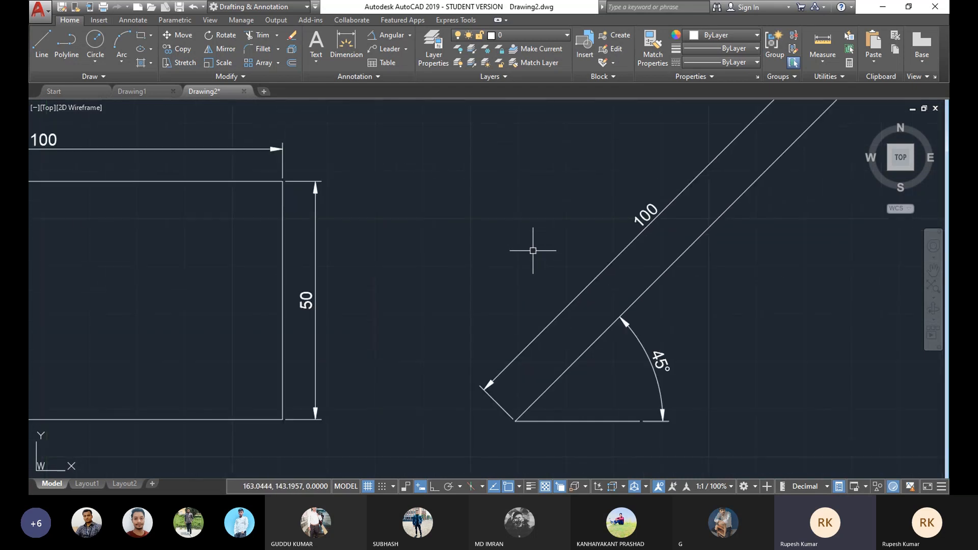
scroll(534, 244, "down", 4)
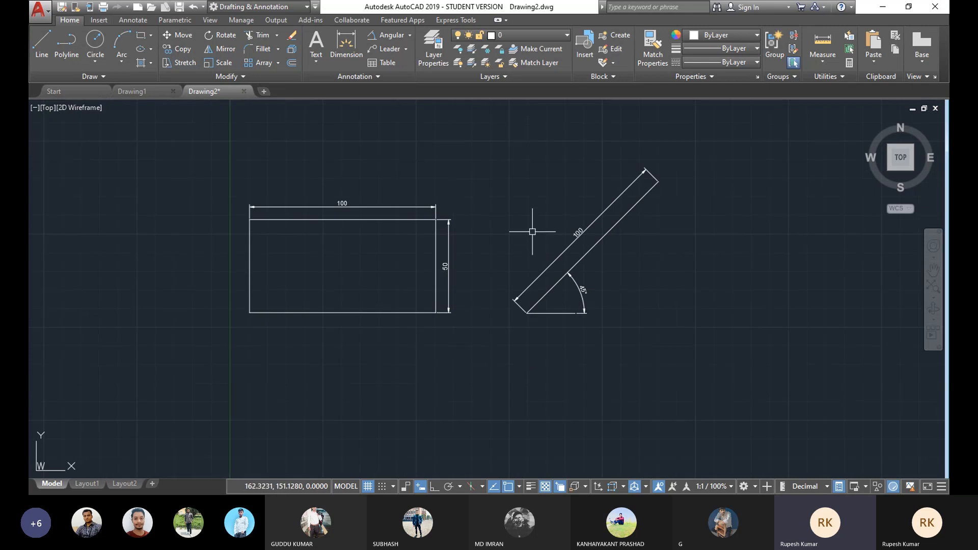
scroll(533, 232, "up", 2)
scroll(532, 232, "down", 2)
scroll(532, 231, "up", 2)
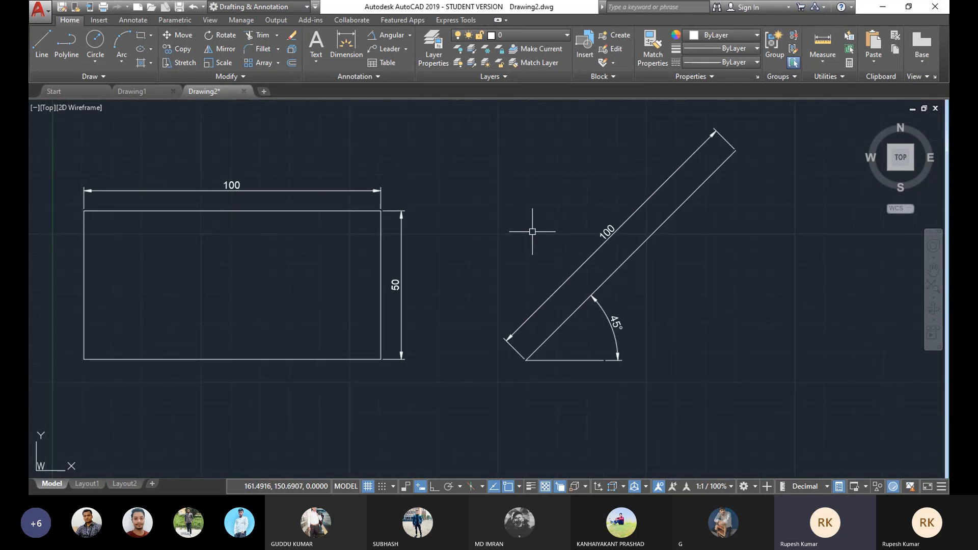
scroll(532, 232, "up", 2)
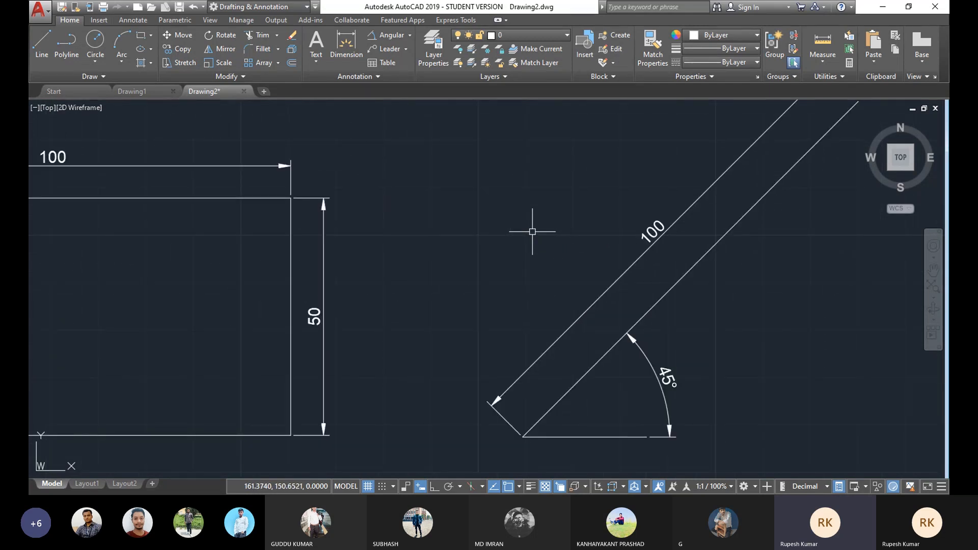
scroll(532, 232, "up", 2)
scroll(532, 232, "down", 4)
scroll(532, 232, "up", 4)
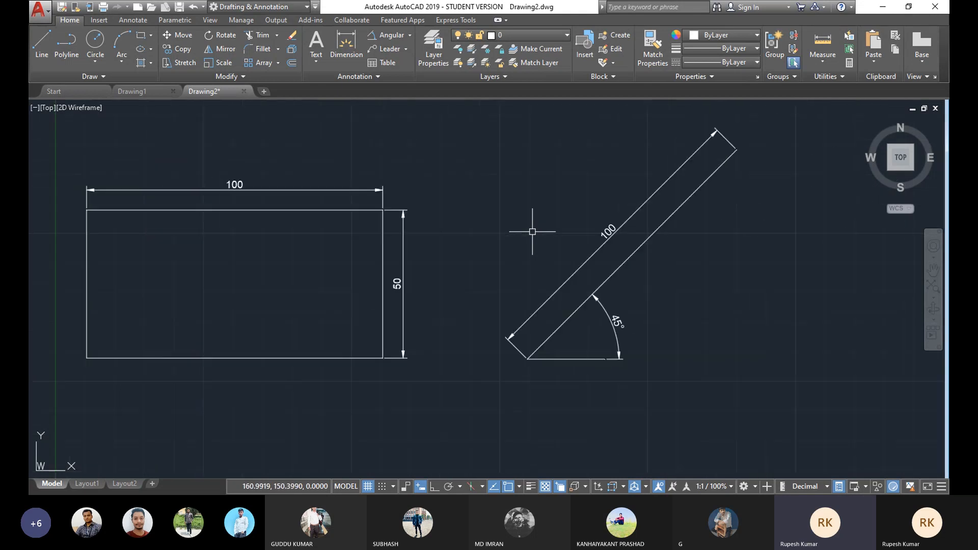
scroll(533, 232, "down", 2)
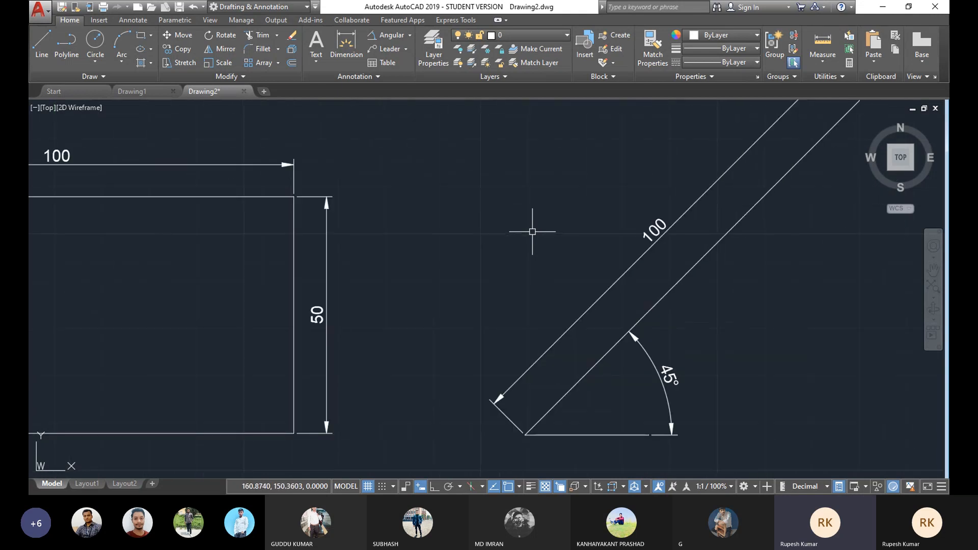
scroll(532, 231, "down", 6)
scroll(533, 232, "up", 2)
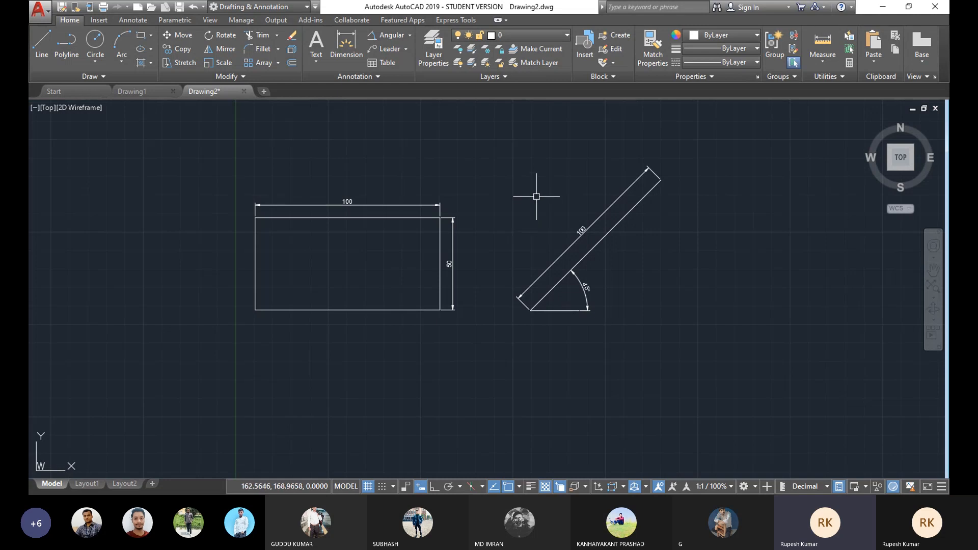
scroll(535, 204, "up", 2)
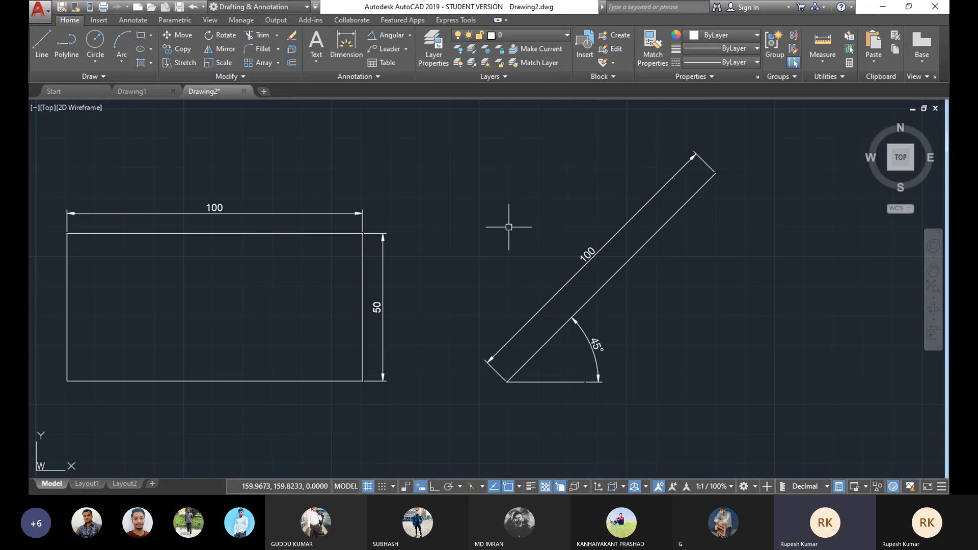
middle_click_drag(508, 227, 508, 227)
middle_click_drag(508, 227, 482, 230)
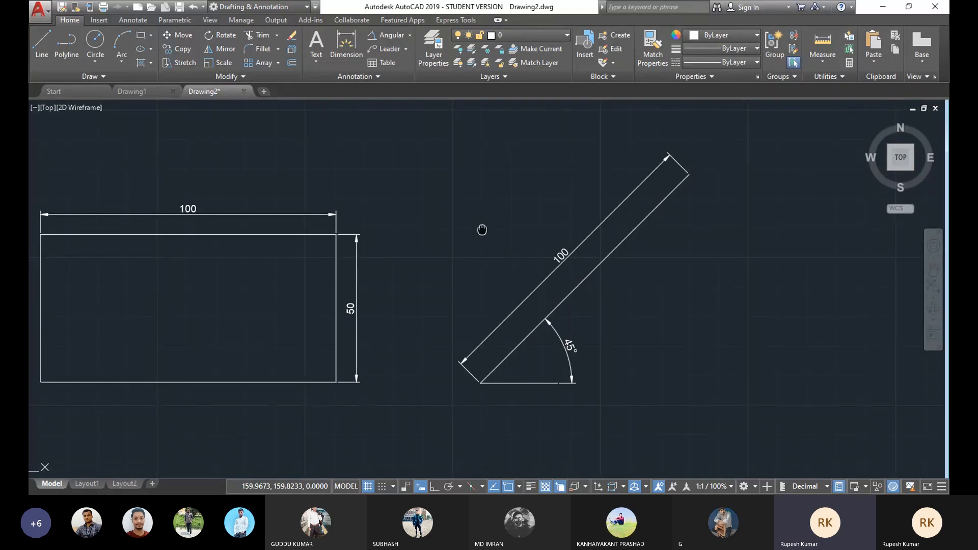
mouse_move(482, 230)
middle_mouse_down()
mouse_move(285, 234)
mouse_move(183, 253)
middle_mouse_up()
middle_click_drag(517, 253, 404, 246)
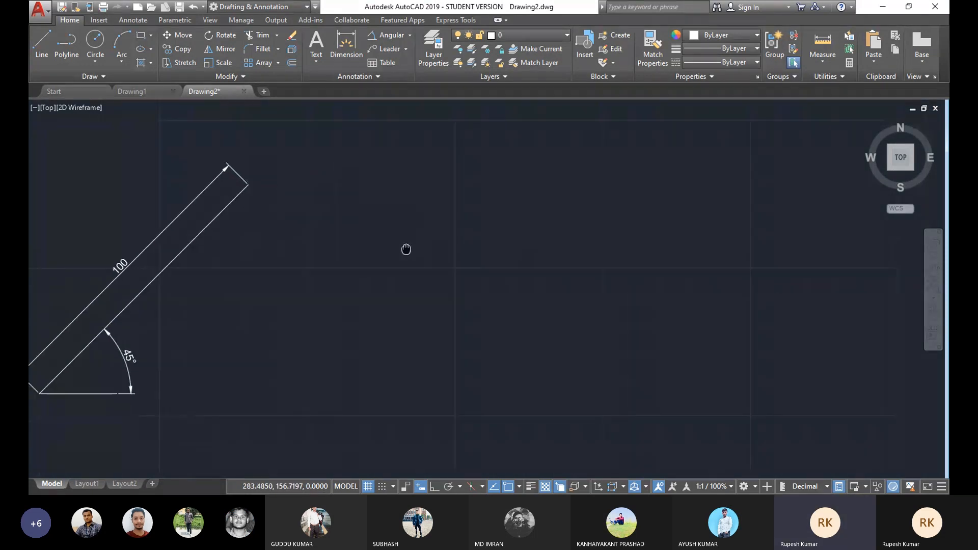
middle_click_drag(228, 271, 421, 260)
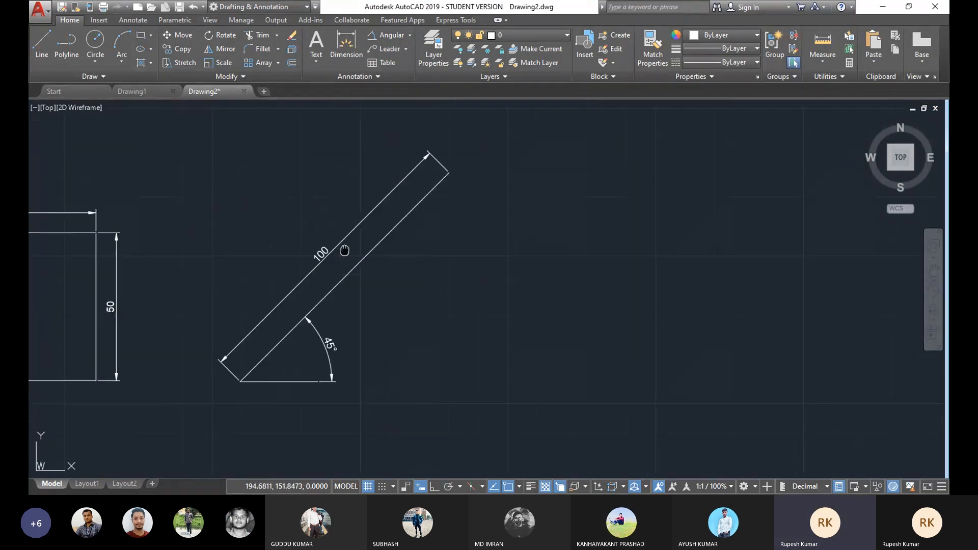
middle_click_drag(343, 253, 442, 246)
middle_click_drag(326, 245, 416, 247)
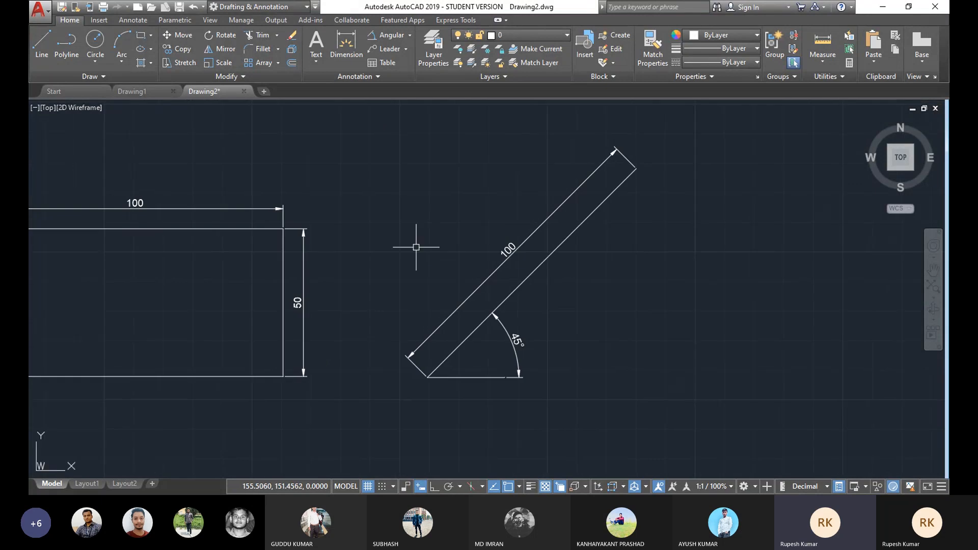
middle_click_drag(624, 278, 603, 260)
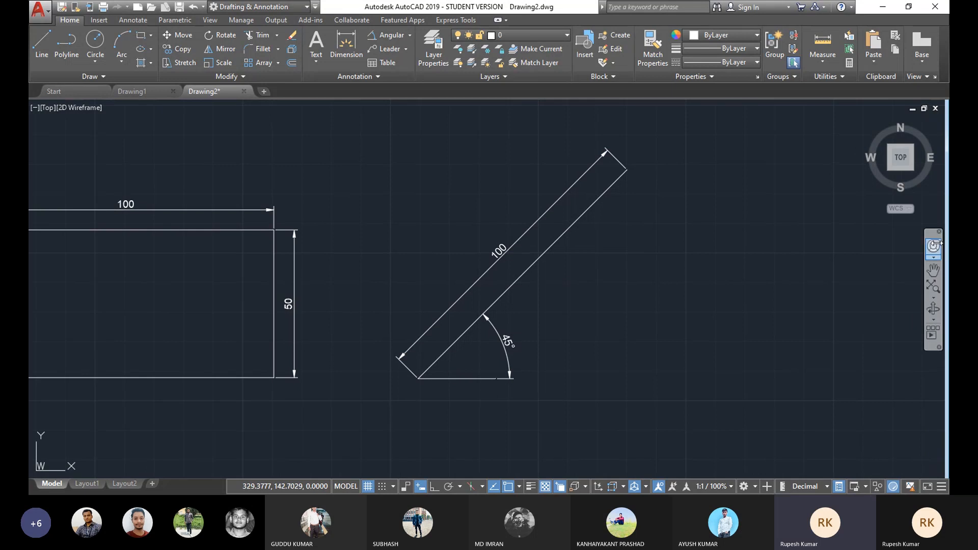
left_click(935, 272)
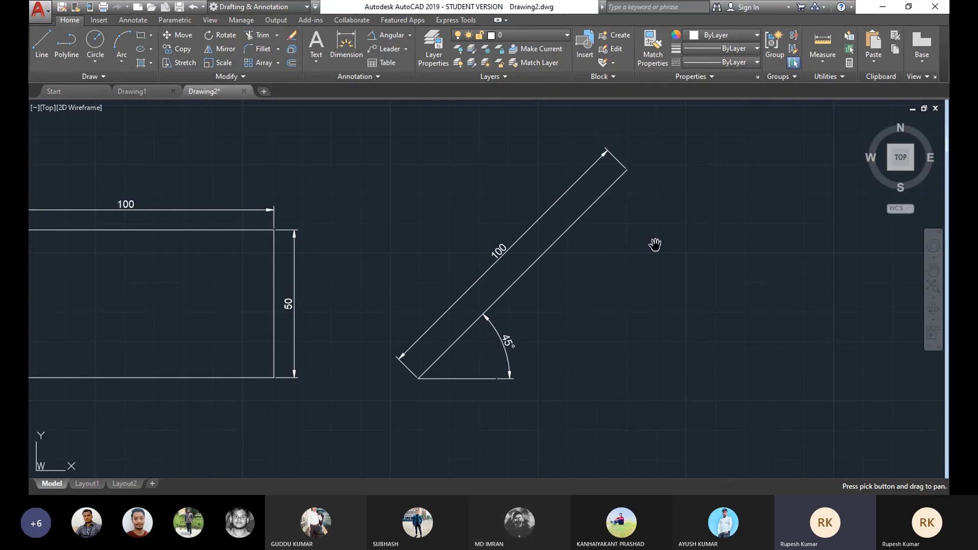
left_click_drag(655, 245, 462, 246)
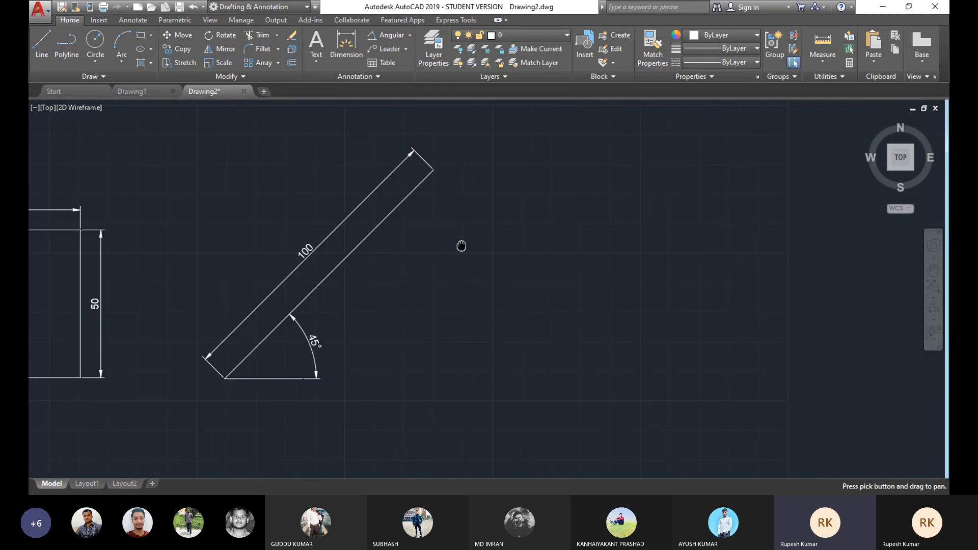
left_click_drag(643, 254, 464, 256)
left_click_drag(673, 260, 341, 254)
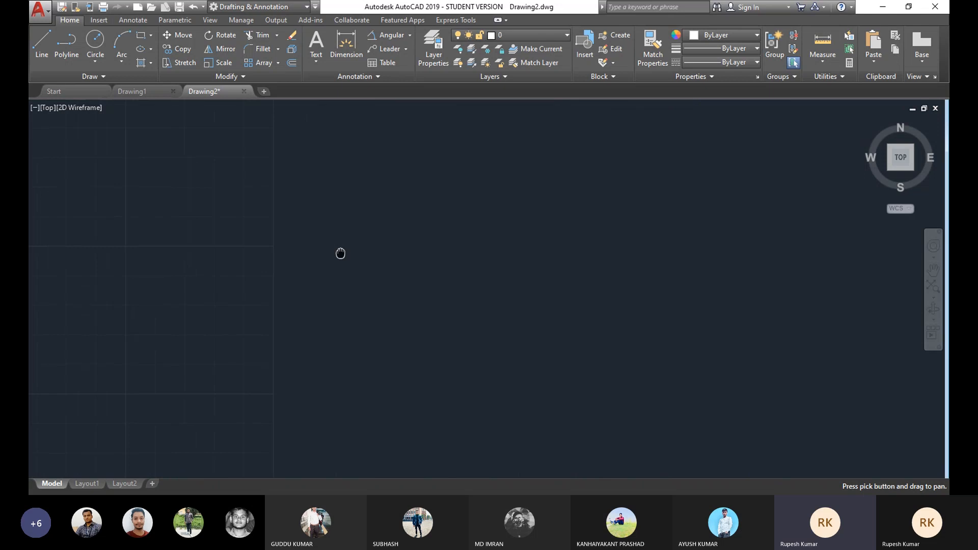
left_click_drag(594, 254, 470, 256)
right_click(433, 222)
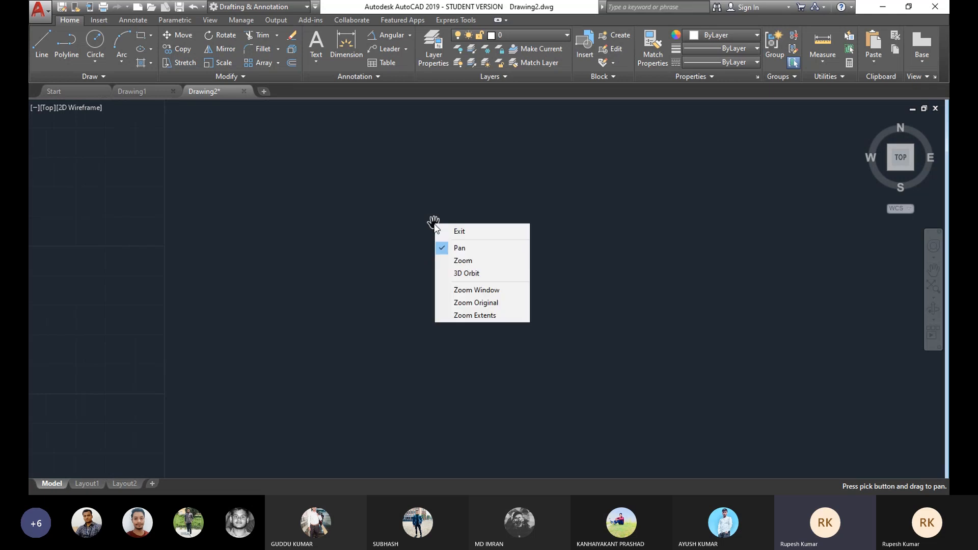
left_click(472, 235)
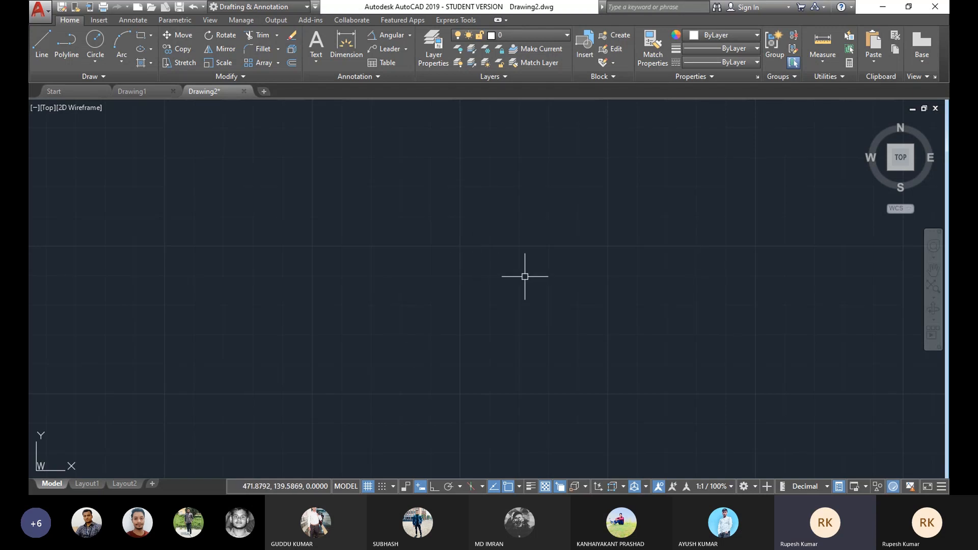
middle_click_drag(316, 280, 515, 284)
mouse_move(299, 272)
middle_mouse_down()
mouse_move(490, 273)
mouse_move(718, 240)
middle_mouse_up()
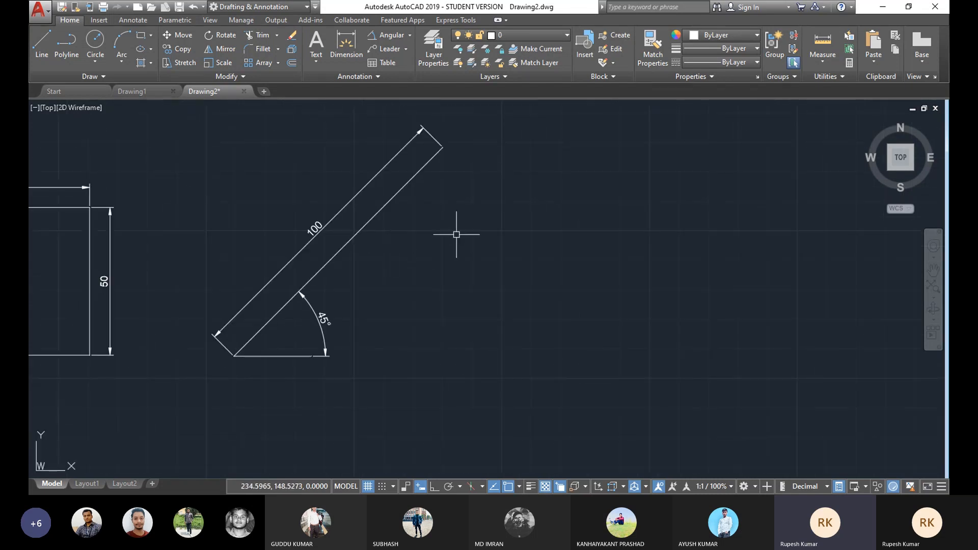
mouse_move(393, 277)
middle_mouse_down()
mouse_move(347, 256)
mouse_move(360, 255)
middle_mouse_up()
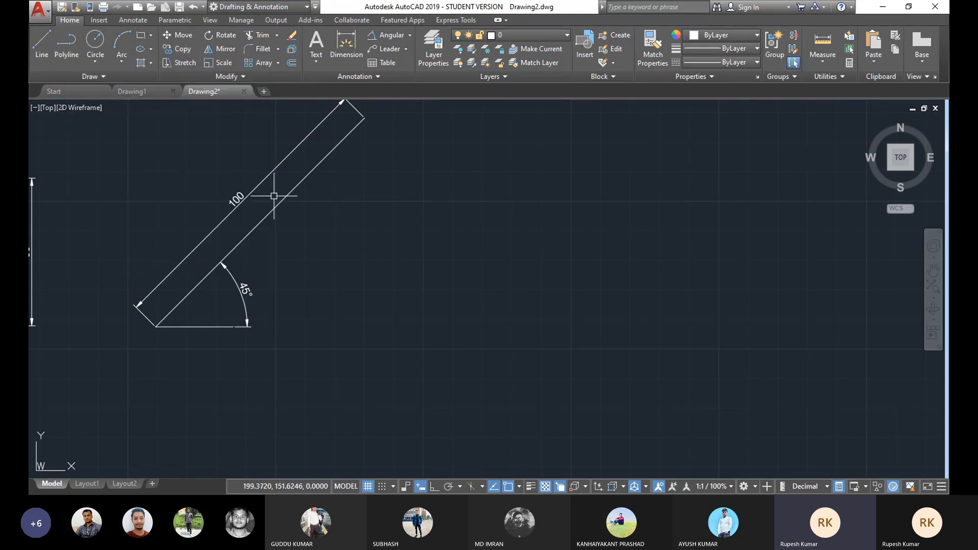
middle_click_drag(274, 196, 652, 197)
Step: Select the rectangle's four edge lines one by one to inspect their properties, then clear the selection
left_click(298, 178)
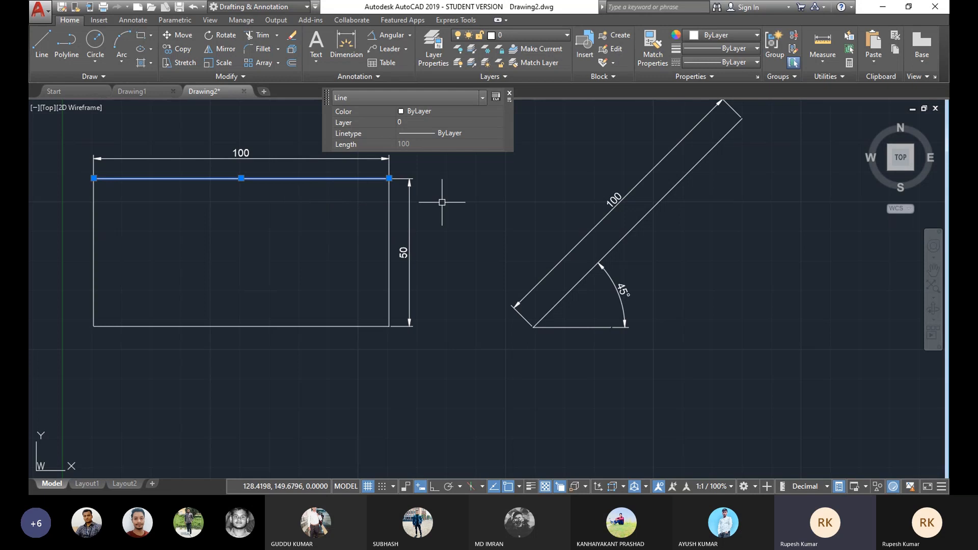
left_click(389, 234)
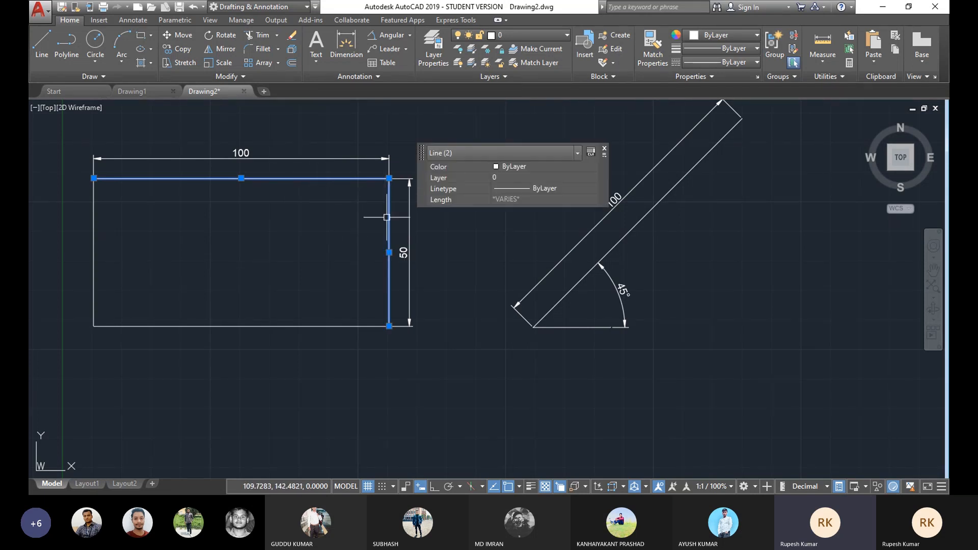
left_click(327, 326)
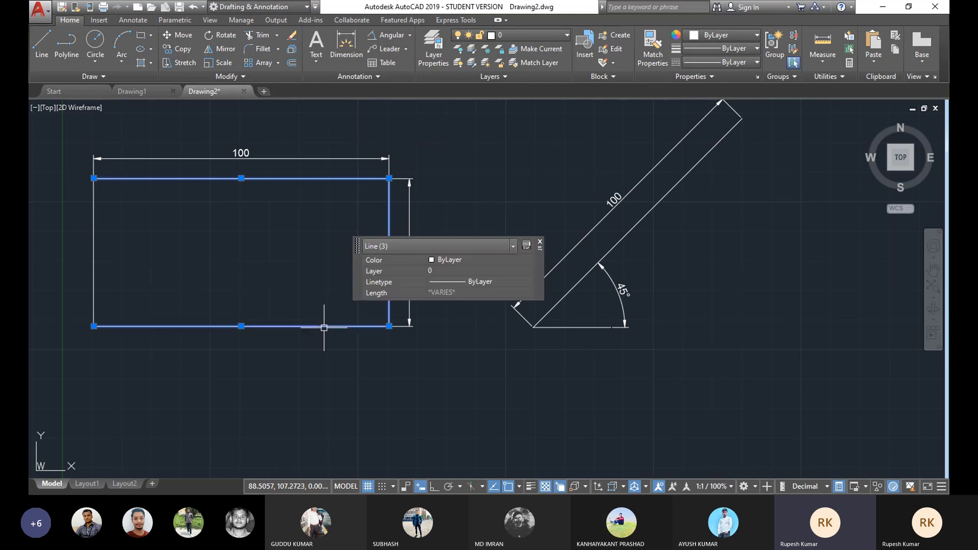
left_click(93, 248)
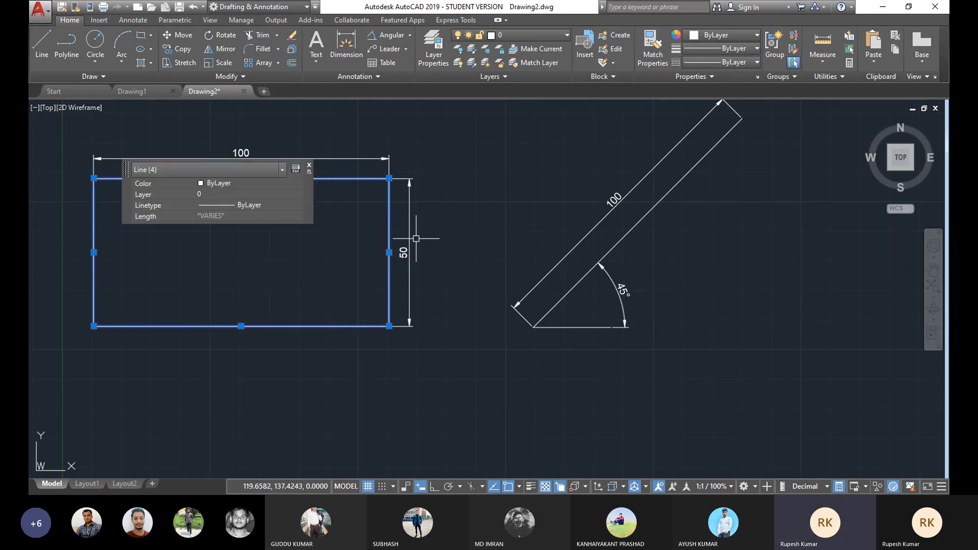
key("Escape")
scroll(408, 235, "up", 2)
scroll(409, 233, "down", 2)
middle_click_drag(413, 234, 360, 254)
middle_click_drag(446, 235, 513, 224)
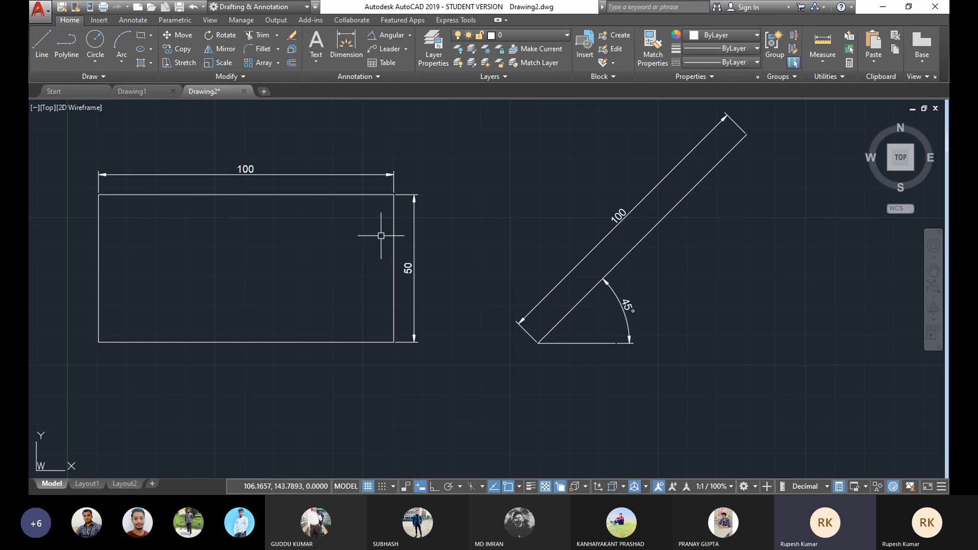
left_click(126, 65)
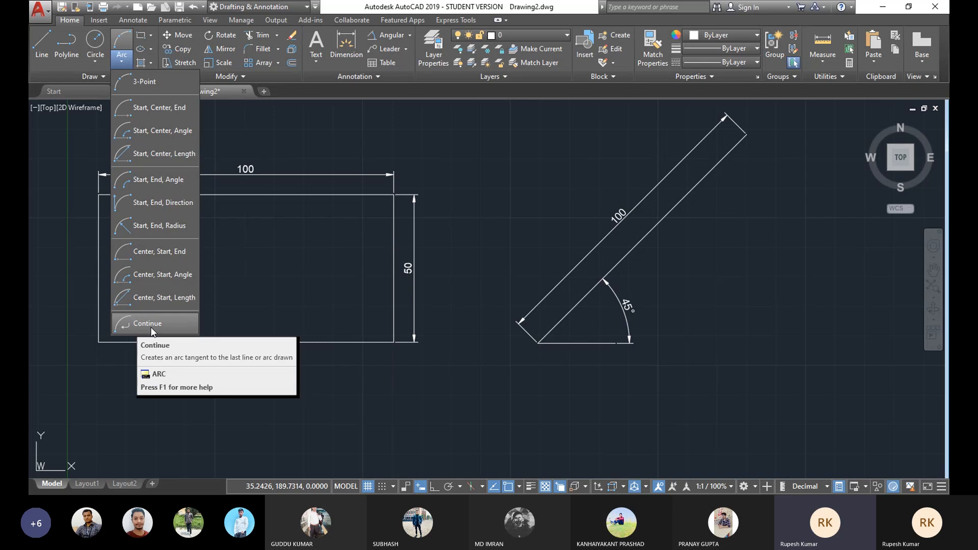
left_click(371, 91)
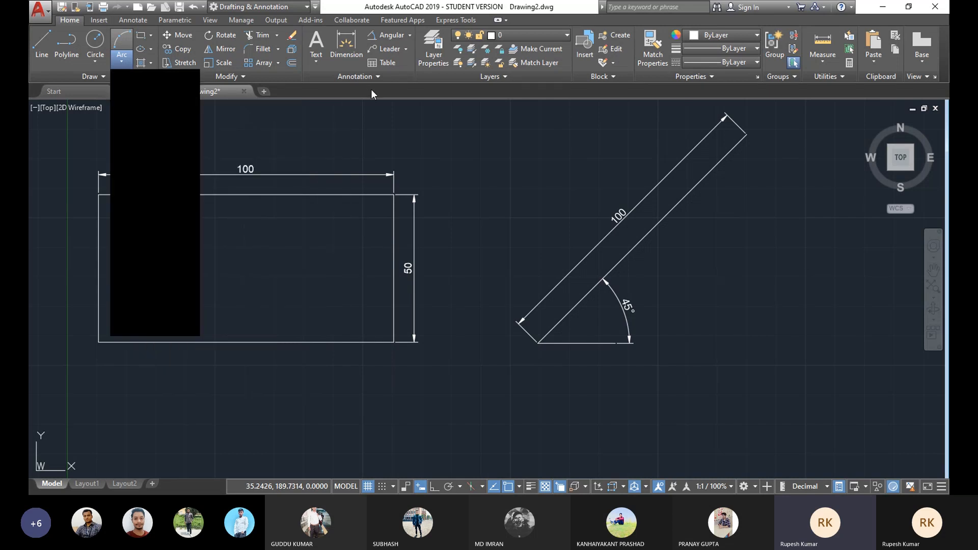
middle_click_drag(483, 229, 240, 241)
middle_click_drag(321, 210, 257, 203)
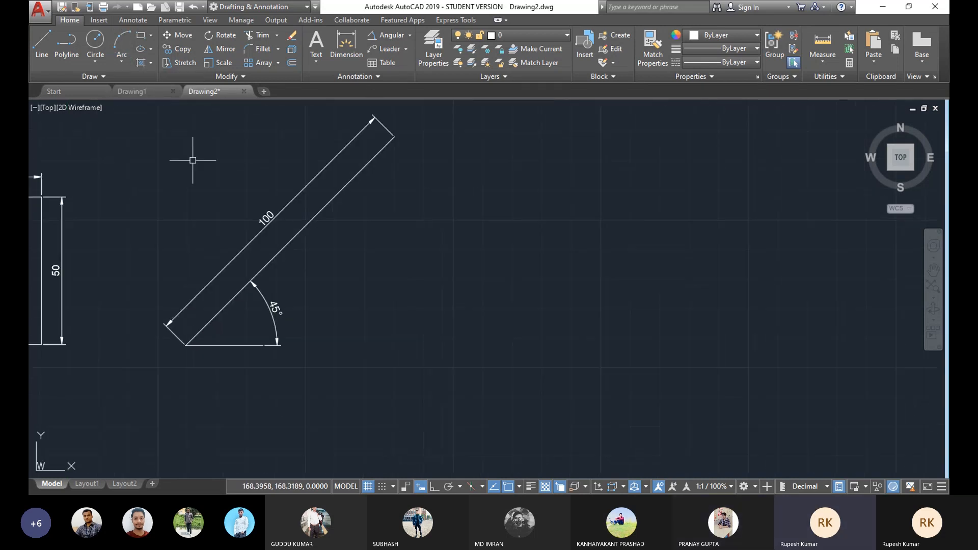
Step: Start a polyline with ortho on and draw a vertical segment 100 units upward from a point in empty space
left_click(70, 47)
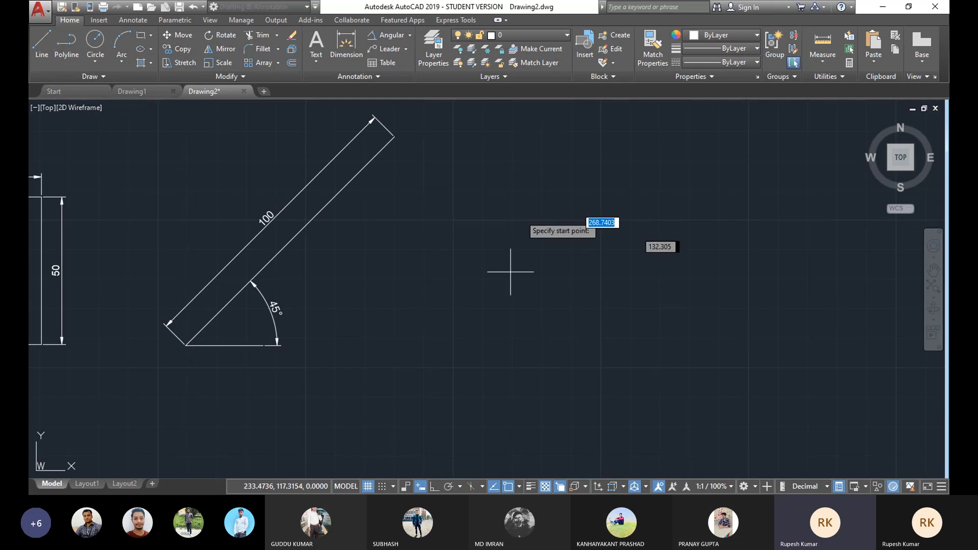
scroll(371, 260, "up", 5)
scroll(436, 291, "down", 5)
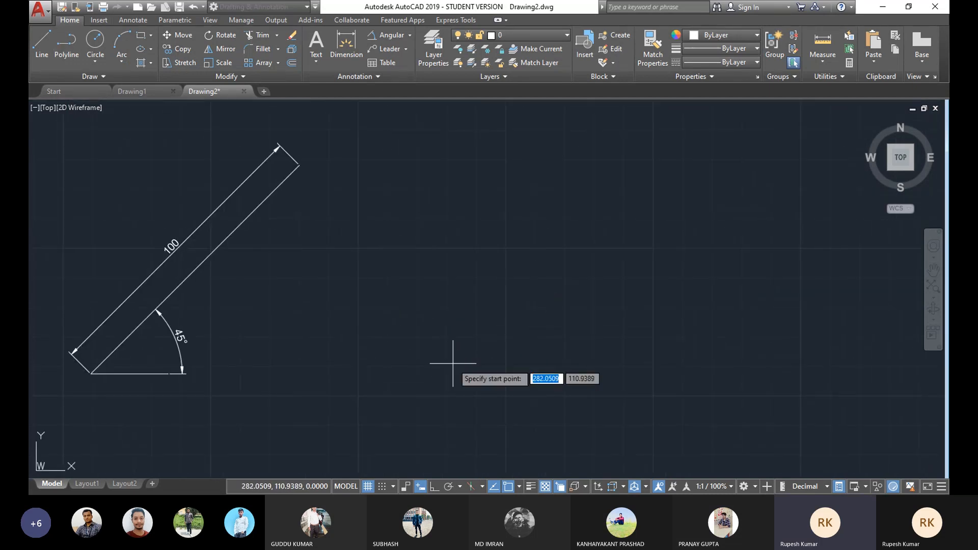
left_click(452, 390)
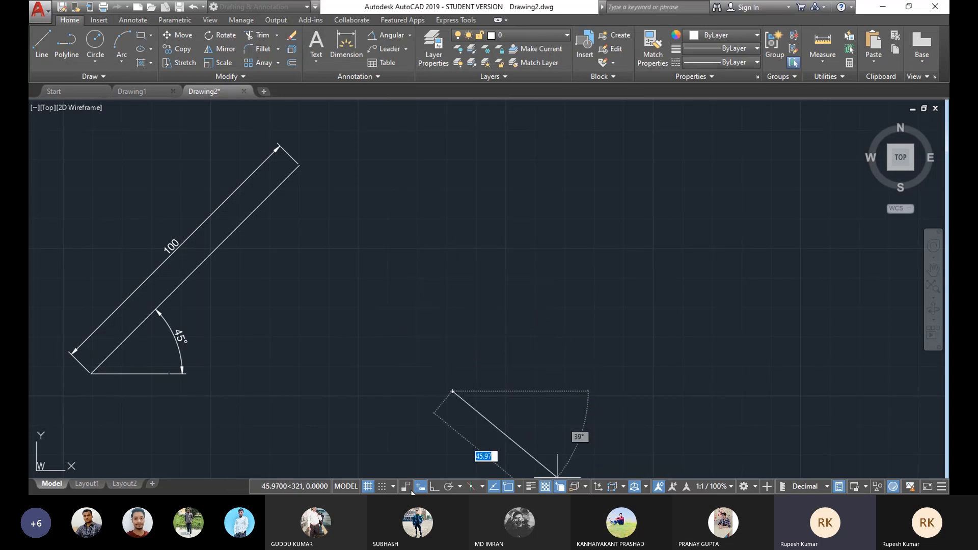
left_click(434, 486)
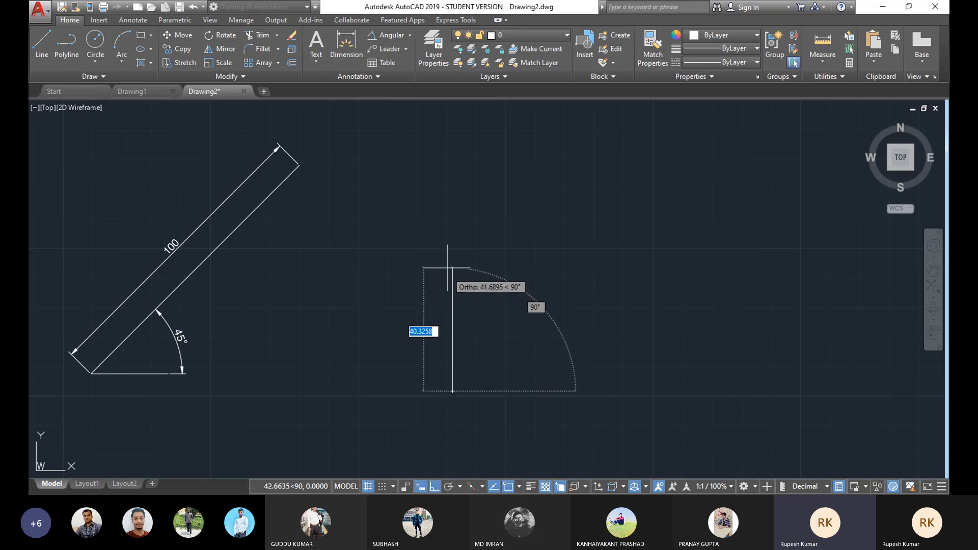
type("100")
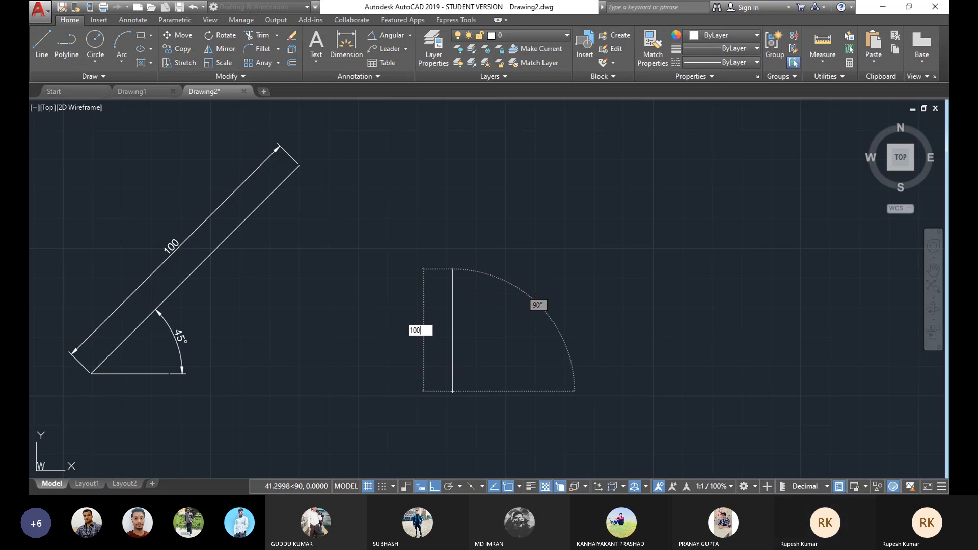
key("Return")
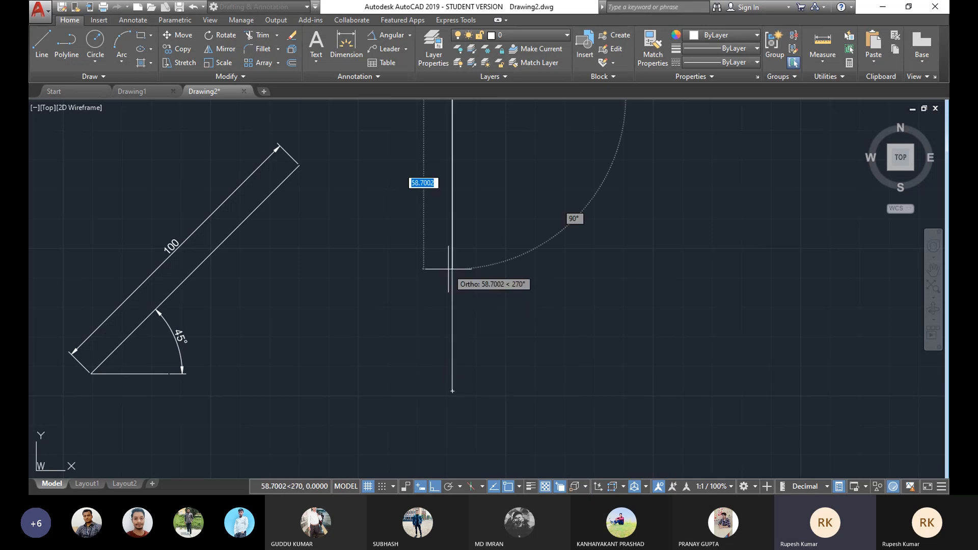
Step: Switch the polyline to arc mode and draw a semicircular arc 100 units across to the right
scroll(461, 240, "down", 4)
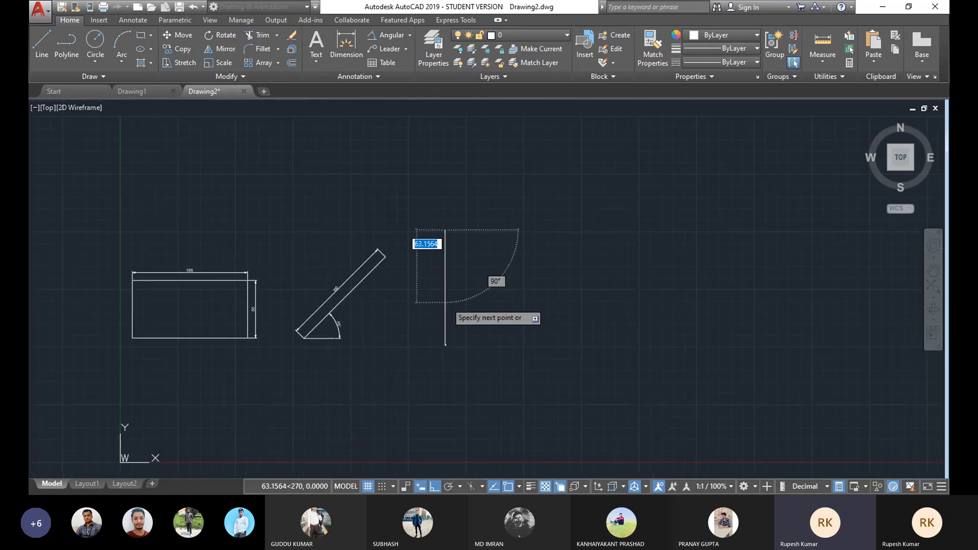
scroll(442, 268, "up", 4)
middle_click_drag(442, 268, 431, 294)
scroll(425, 299, "down", 3)
middle_click_drag(446, 233, 448, 248)
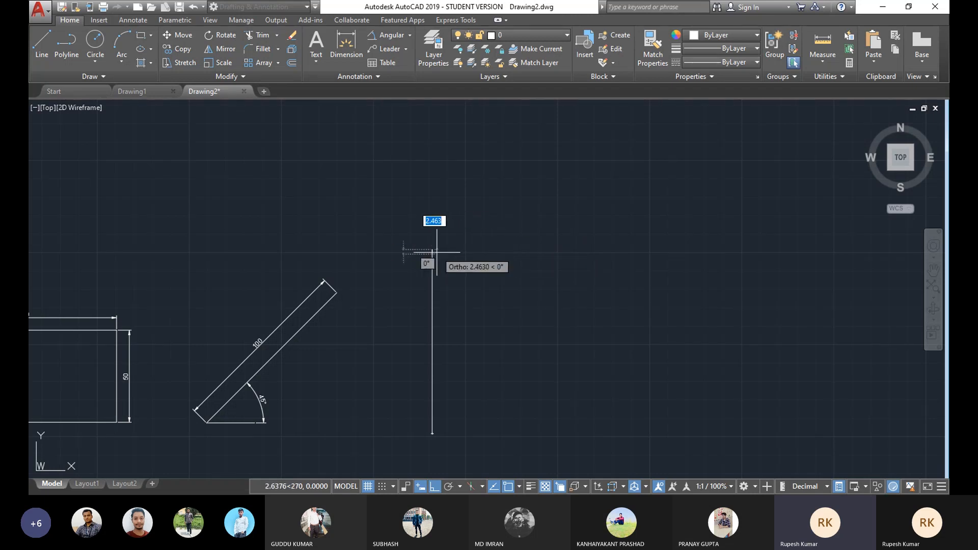
right_click(503, 238)
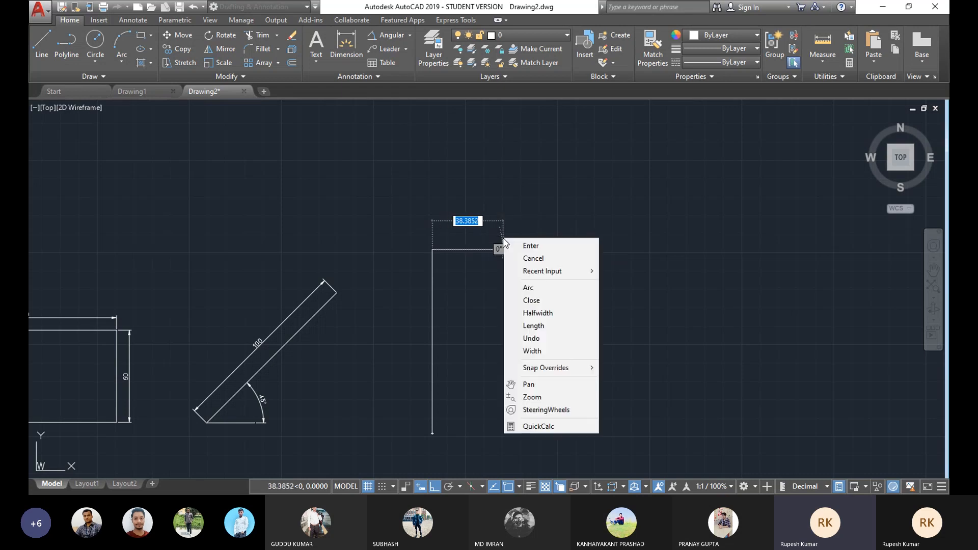
left_click(540, 289)
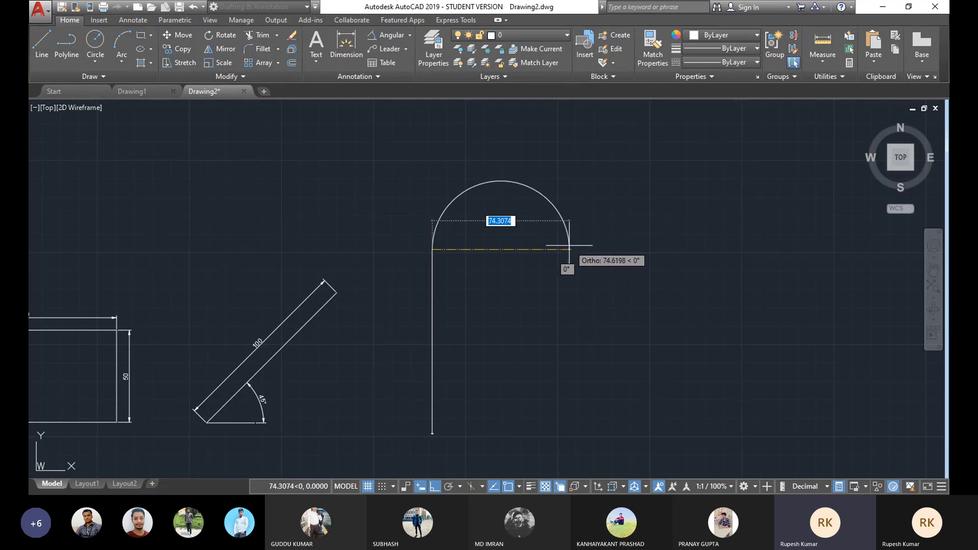
type("100")
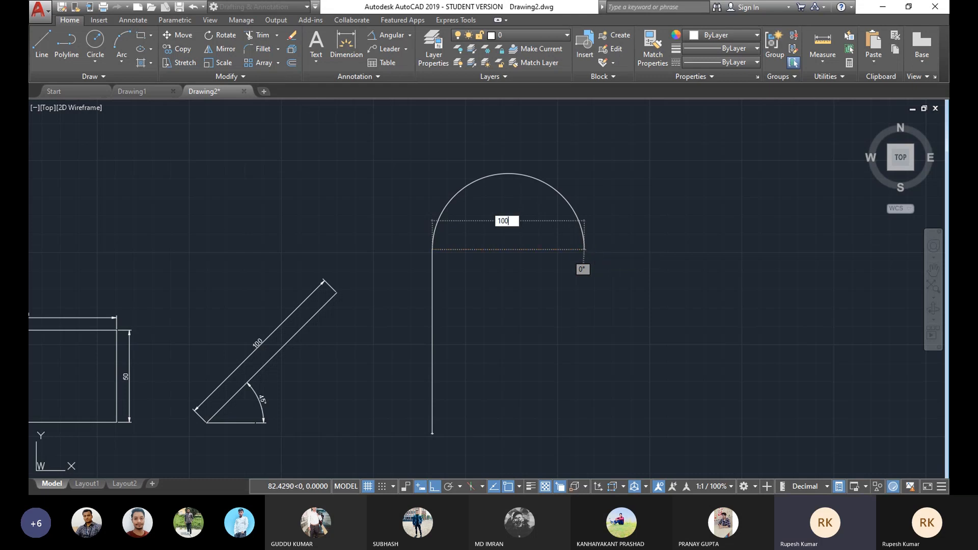
key("Return")
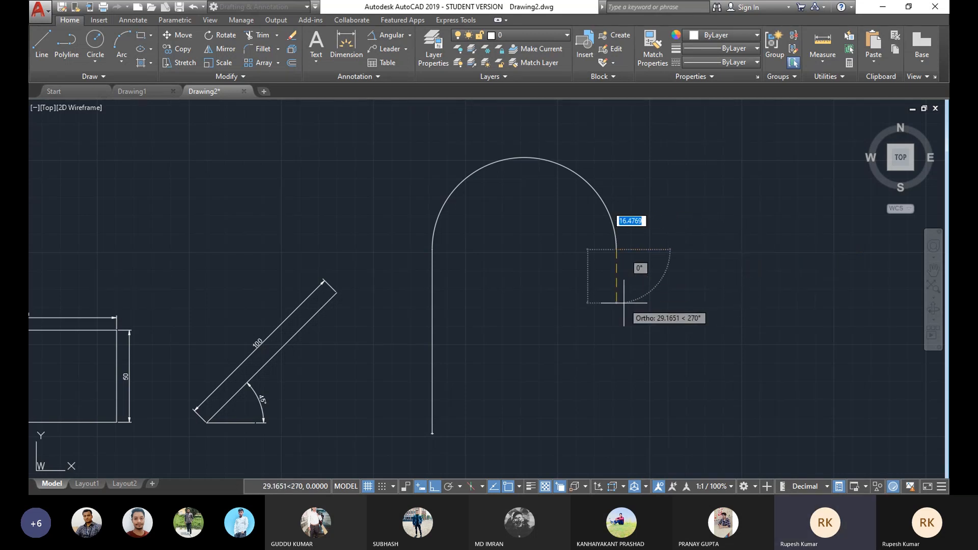
Step: Switch the polyline back to line mode, draw a 100-unit segment downward, and close the shape
right_click(628, 273)
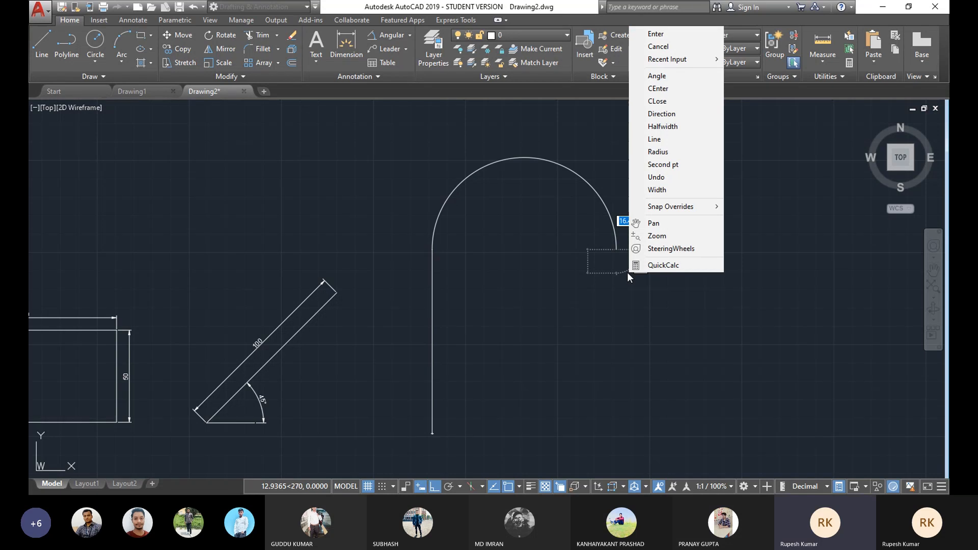
left_click(661, 142)
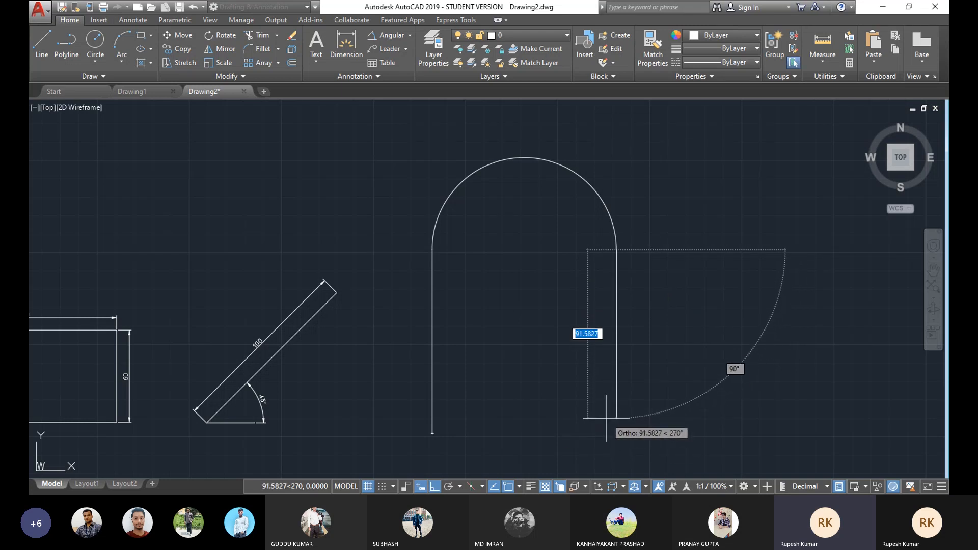
type("100")
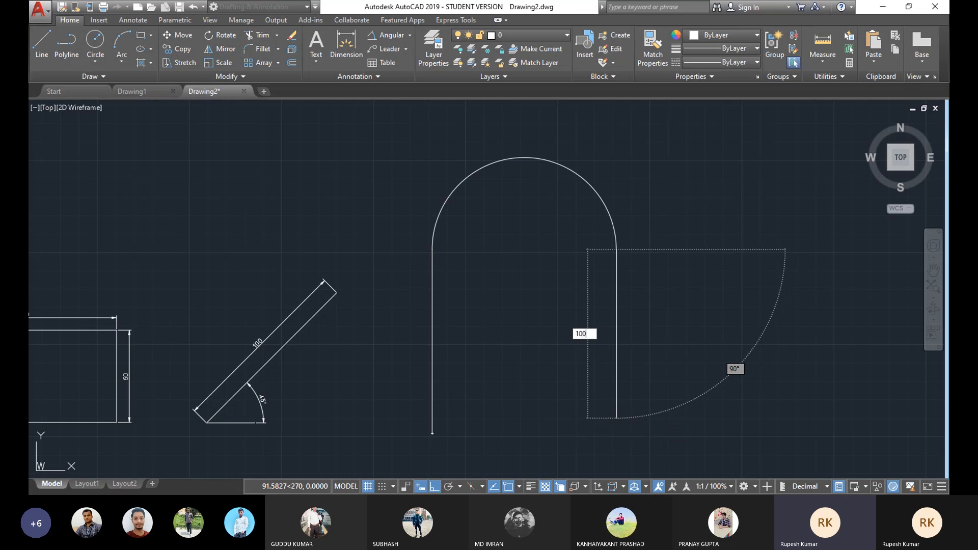
key("Return")
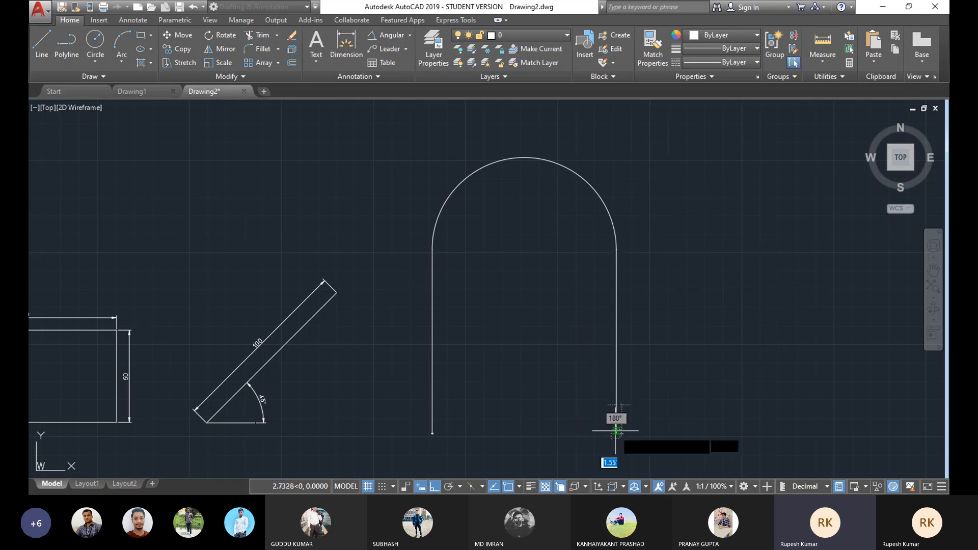
middle_click_drag(539, 430, 547, 409)
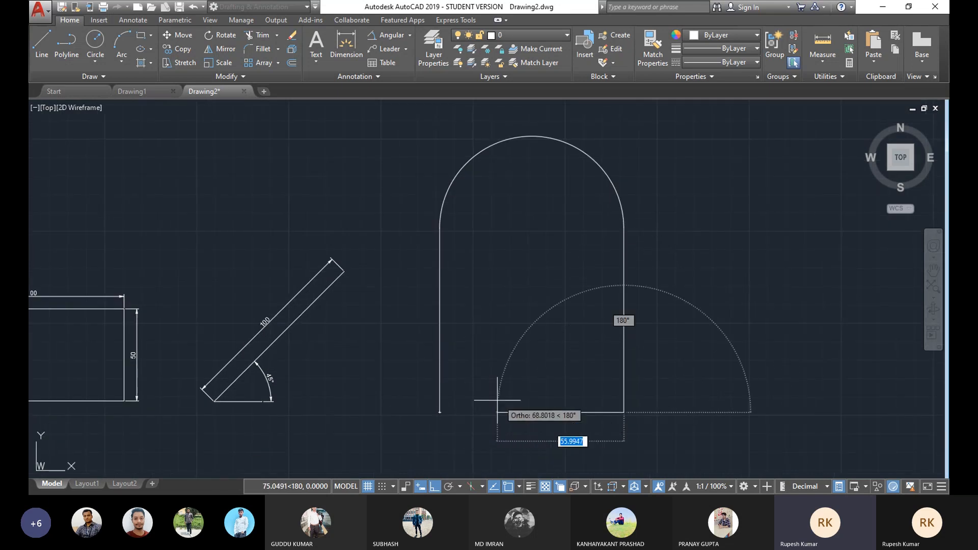
right_click(539, 373)
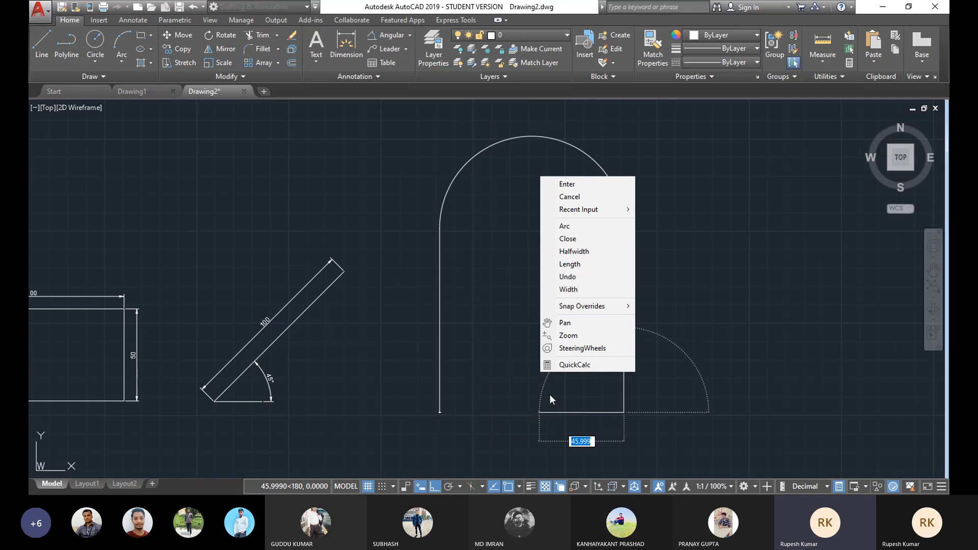
left_click(570, 239)
mouse_move(581, 304)
middle_mouse_down()
mouse_move(566, 321)
mouse_move(507, 343)
mouse_move(456, 295)
mouse_move(463, 321)
middle_mouse_up()
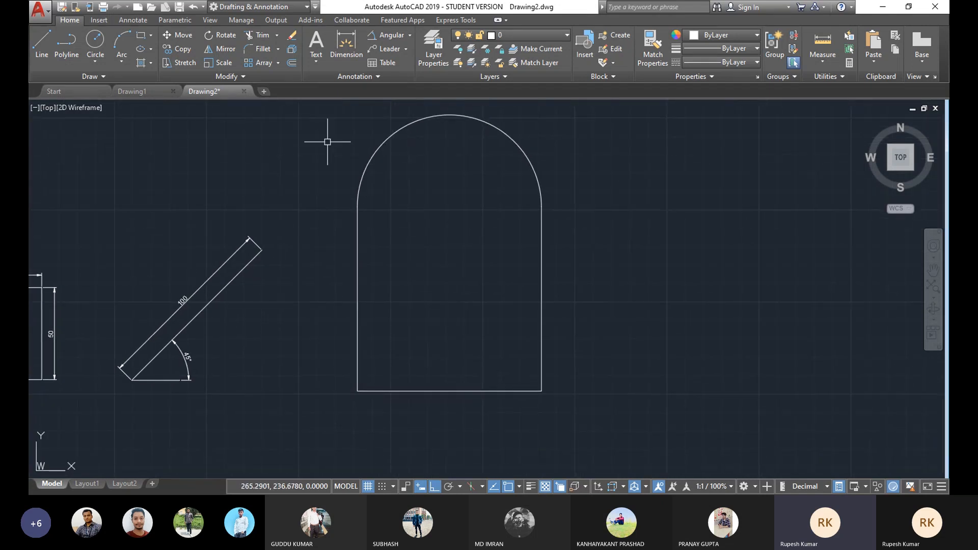
left_click(411, 40)
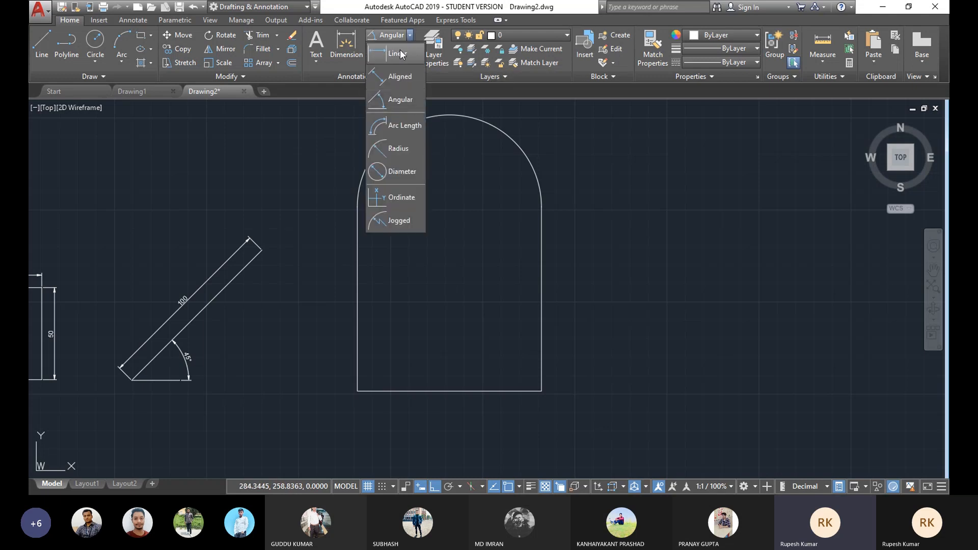
left_click(399, 52)
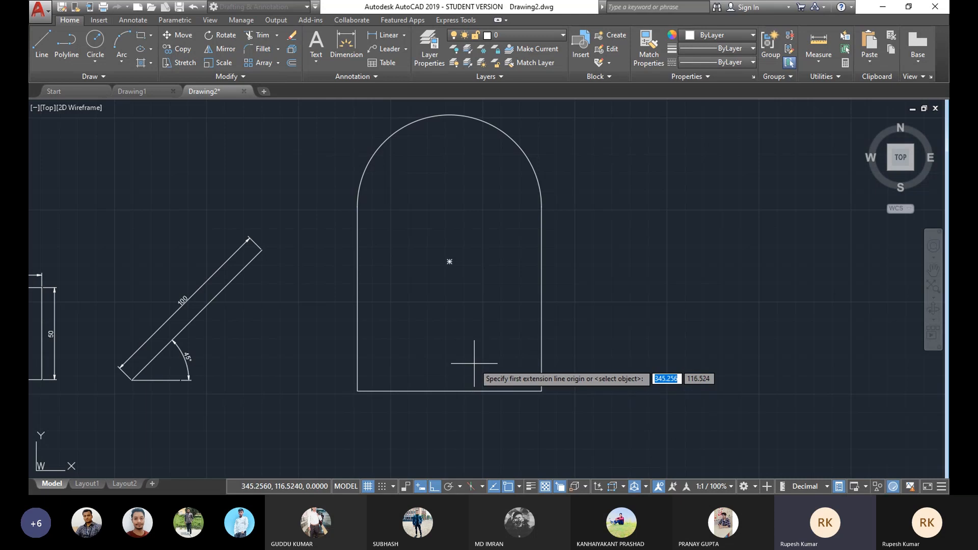
key("Escape")
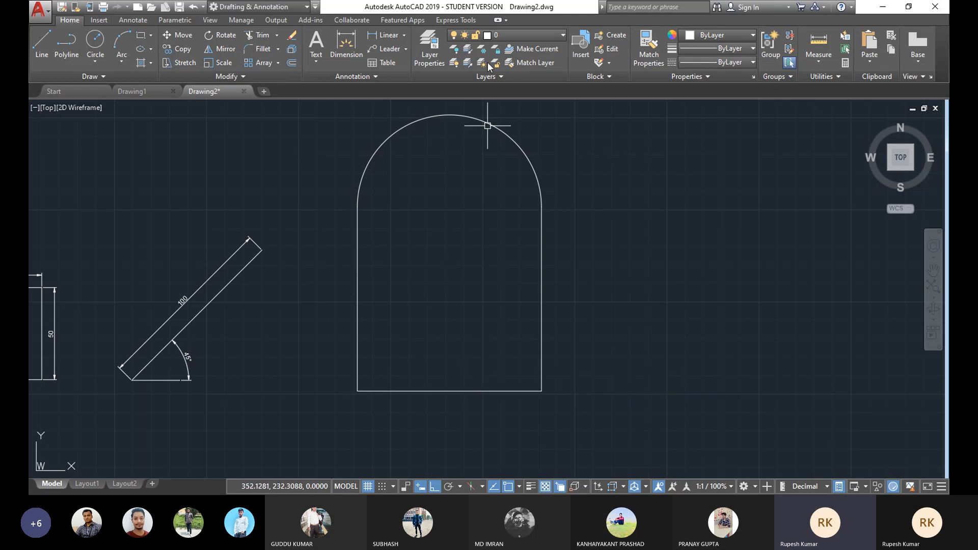
Step: Add a linear dimension to the arched shape's bottom edge by selecting the edge, placing it just below
left_click(405, 34)
left_click(389, 54)
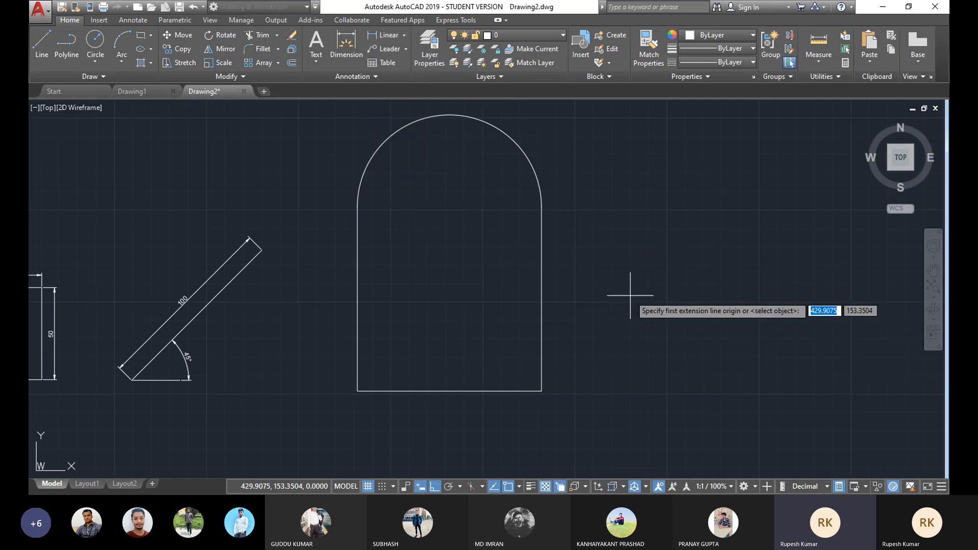
key("Return")
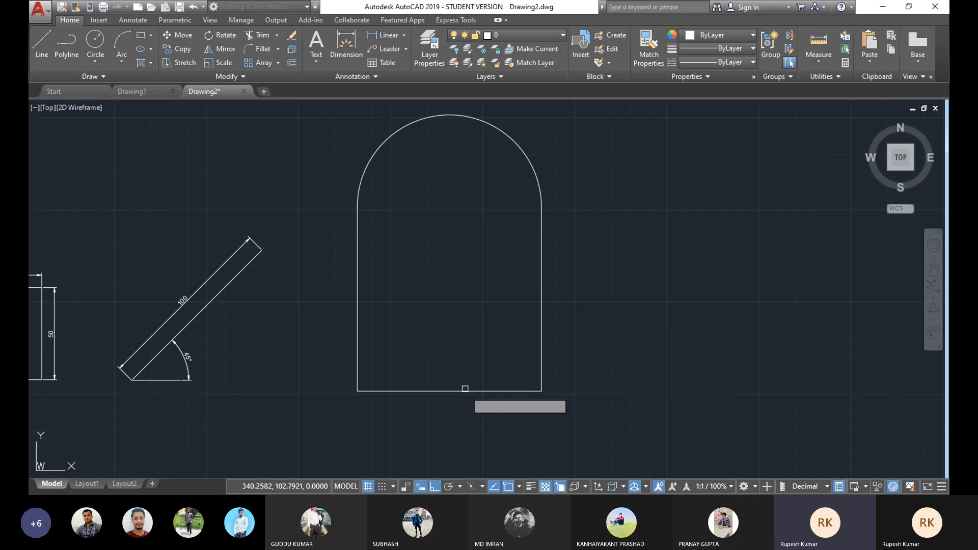
left_click(448, 391)
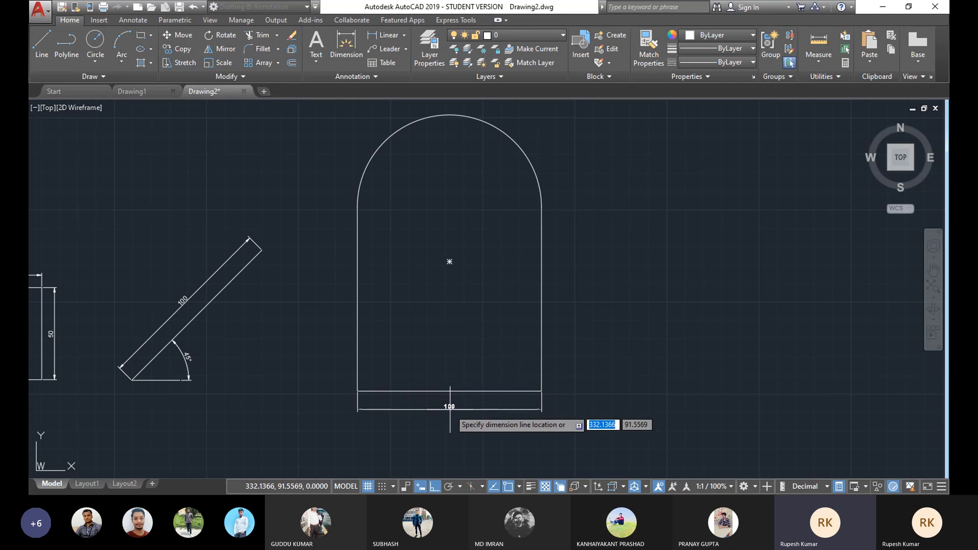
left_click(451, 409)
scroll(453, 376, "up", 2)
scroll(491, 367, "down", 2)
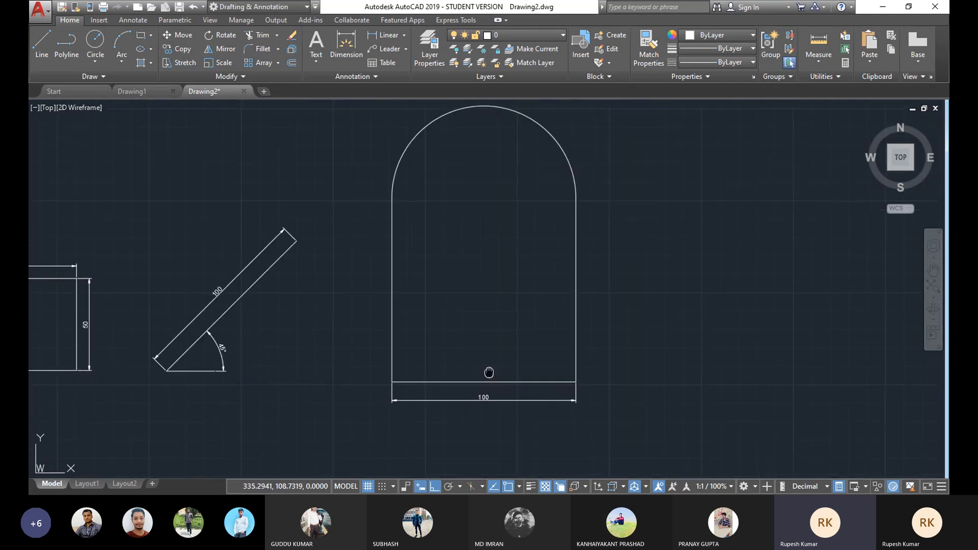
Step: Add a linear dimension to the arched shape's right vertical edge, placing it just to the right
middle_click_drag(437, 392, 432, 403)
middle_click_drag(568, 291, 553, 304)
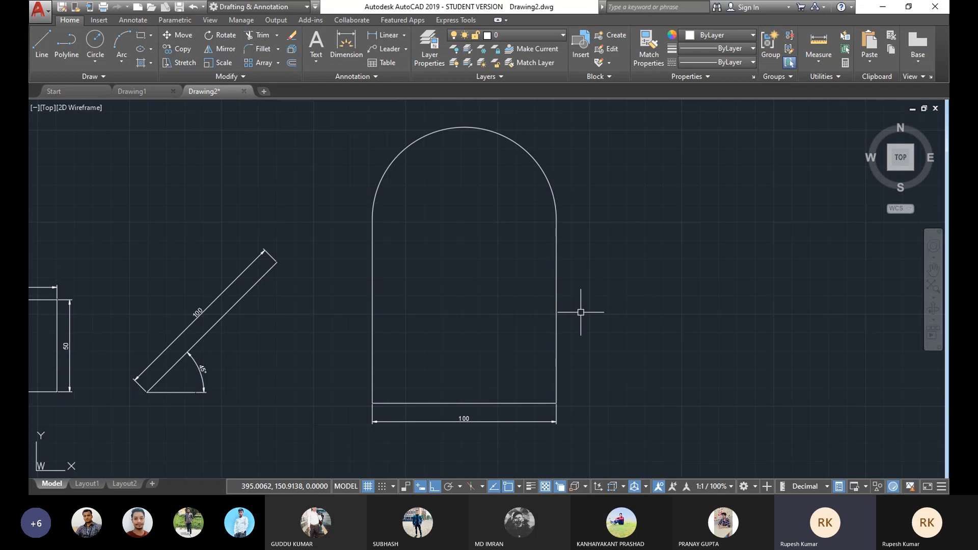
key("Return")
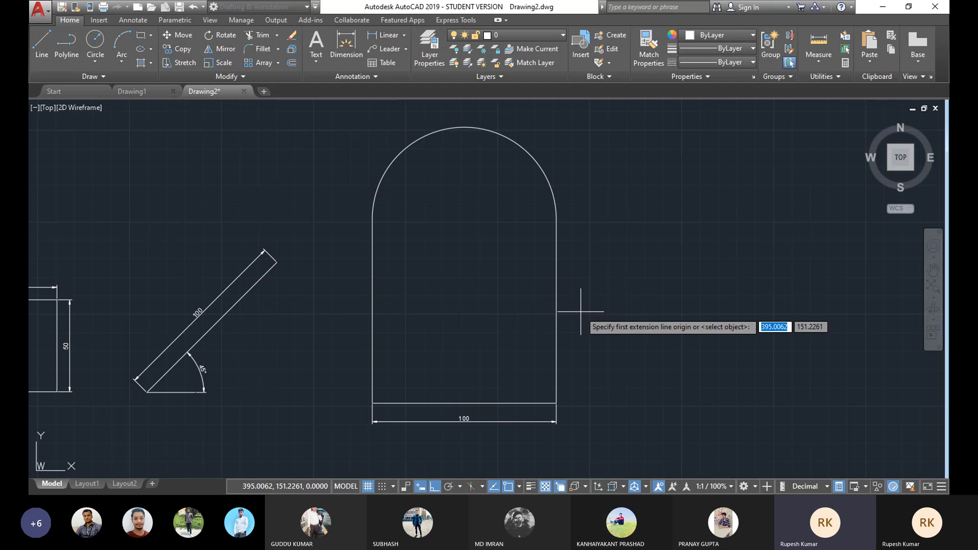
key("Return")
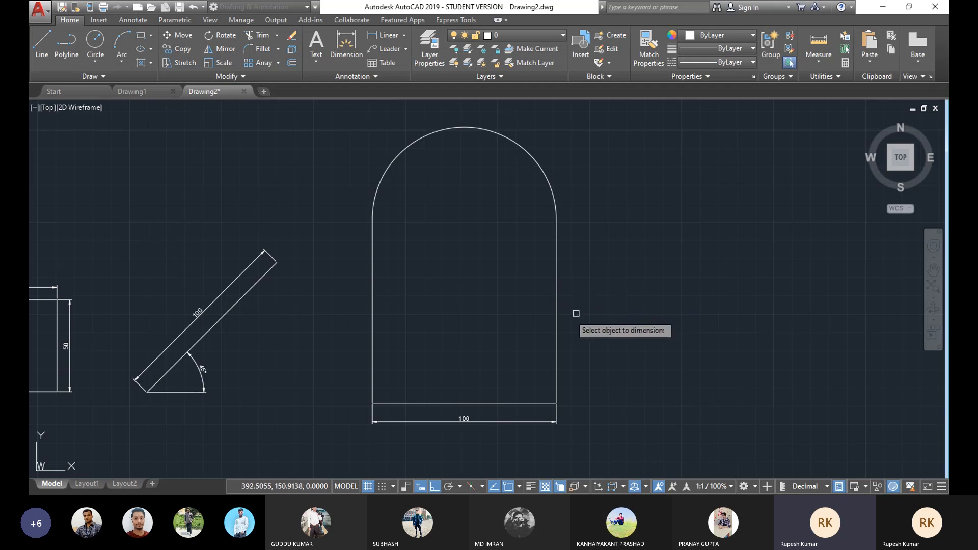
left_click(556, 319)
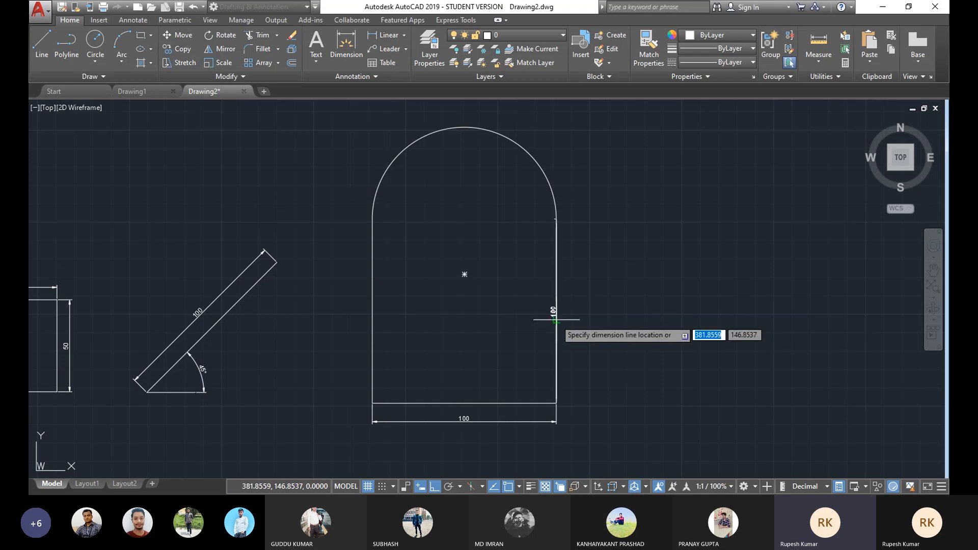
left_click(574, 320)
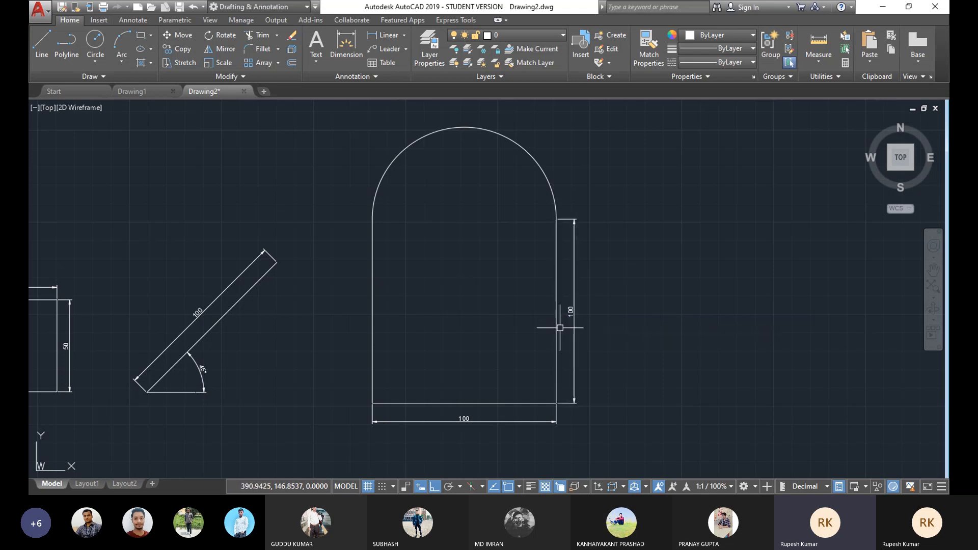
scroll(511, 360, "up", 3)
scroll(572, 288, "down", 2)
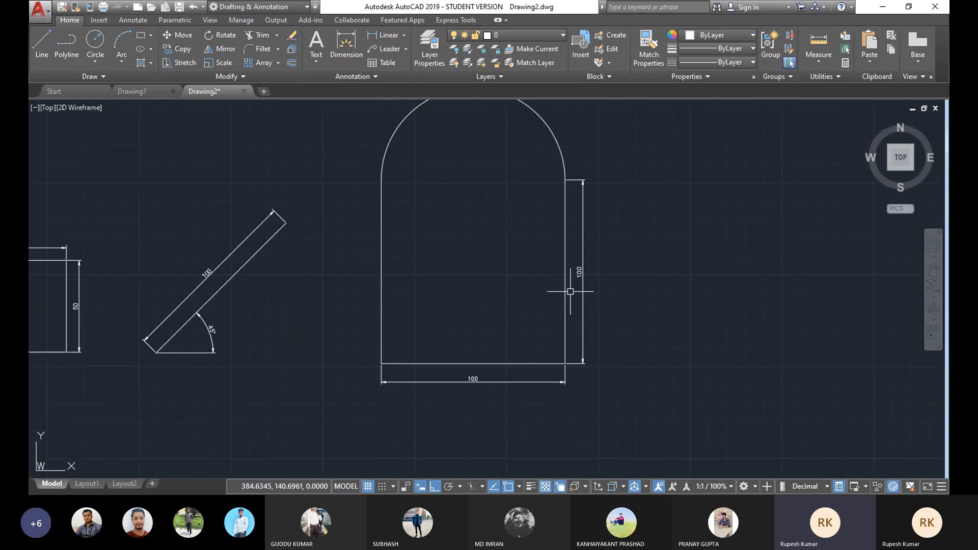
scroll(574, 289, "up", 2)
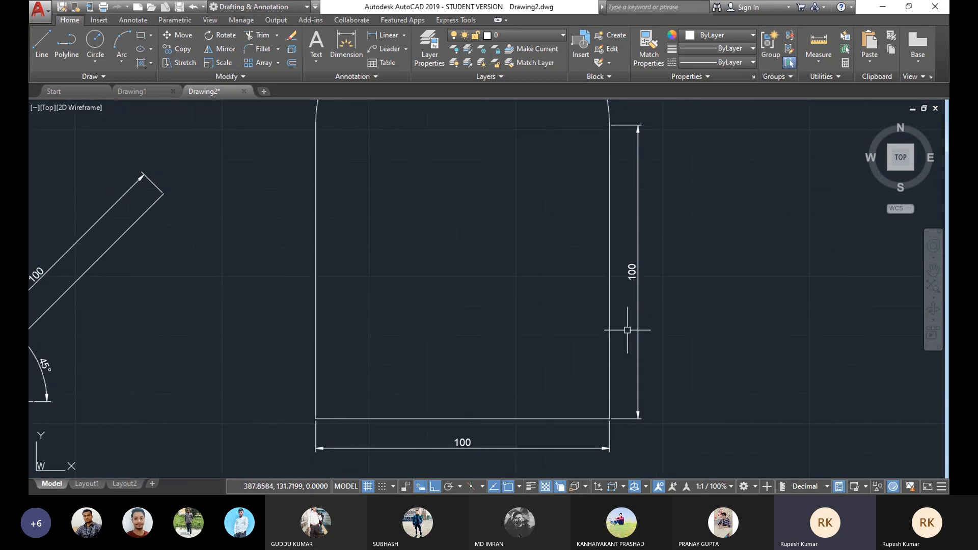
scroll(518, 392, "down", 2)
scroll(462, 427, "up", 2)
scroll(530, 335, "down", 3)
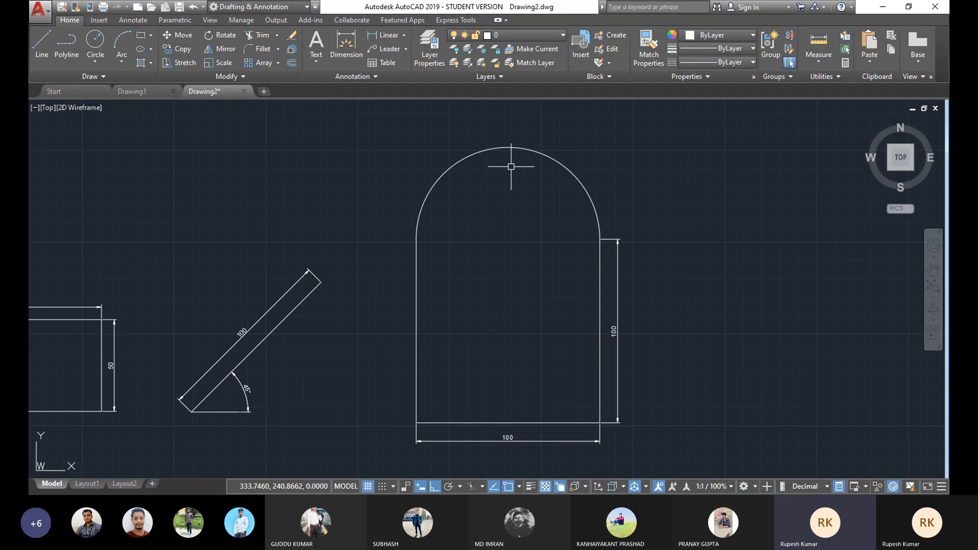
middle_click_drag(518, 137, 521, 158)
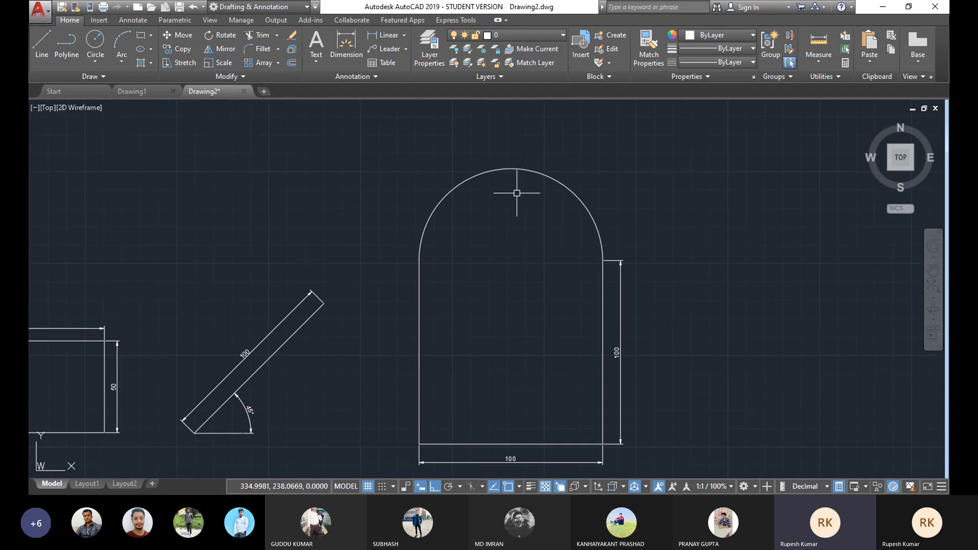
Step: Add a radius dimension to the arched shape's top arc, placing it outside the arc toward the upper right
mouse_move(506, 207)
middle_mouse_down()
mouse_move(498, 187)
mouse_move(481, 207)
middle_mouse_up()
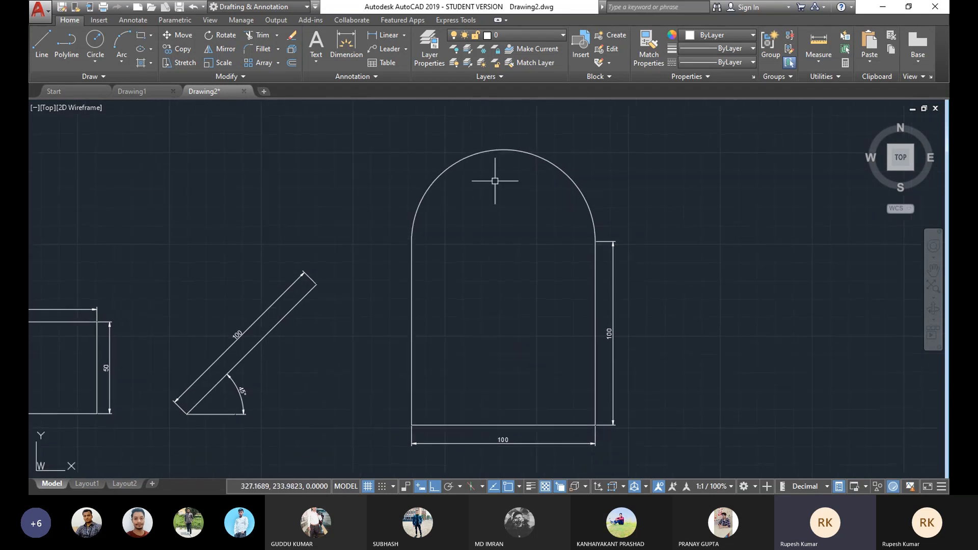
left_click(404, 34)
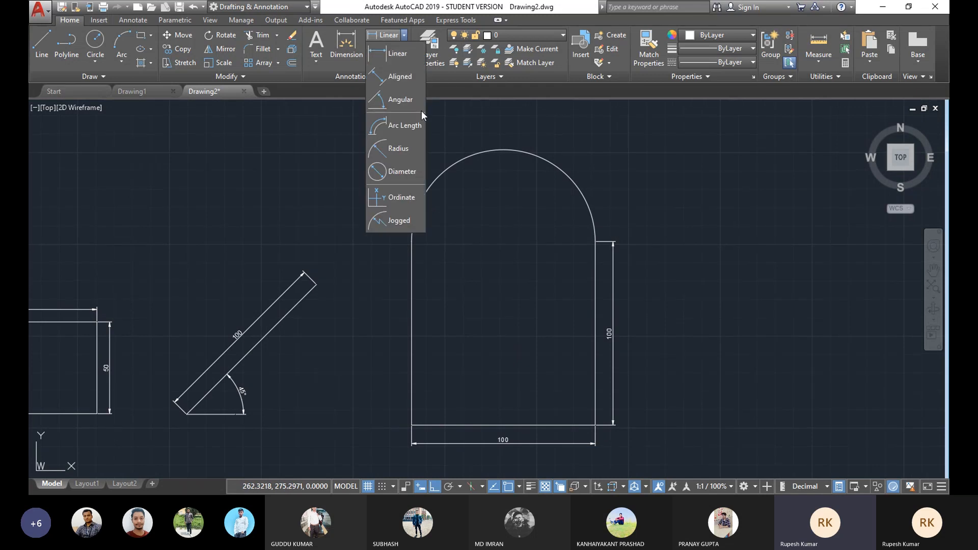
left_click(408, 151)
left_click(557, 166)
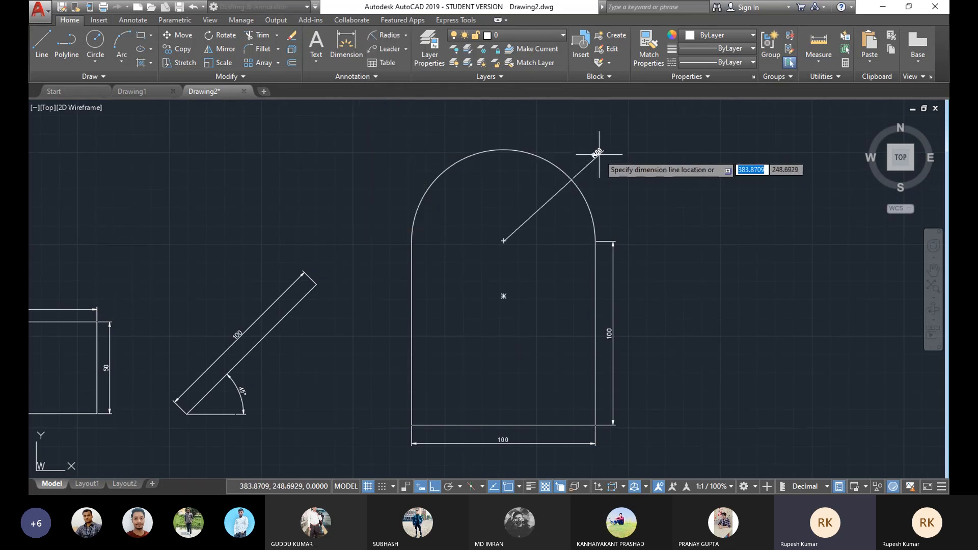
scroll(567, 141, "up", 2)
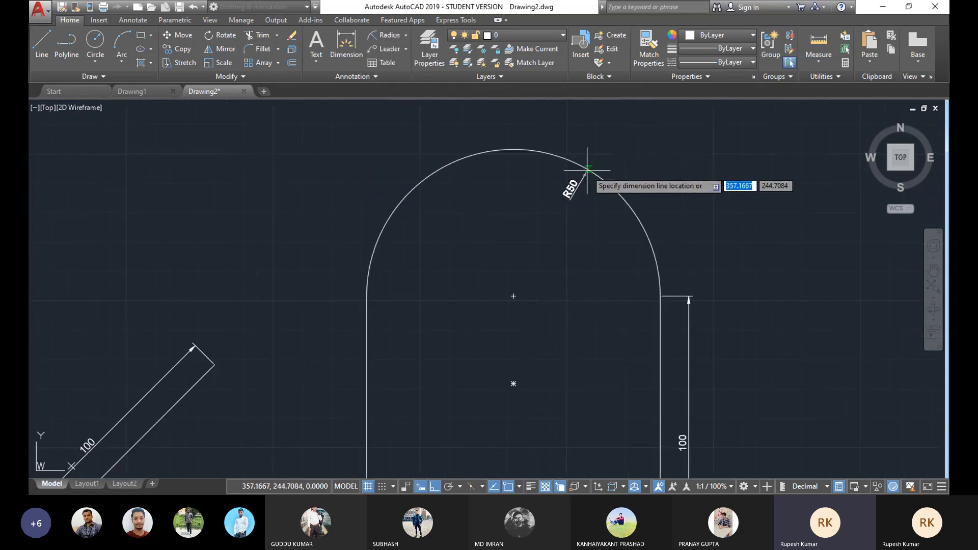
left_click(626, 155)
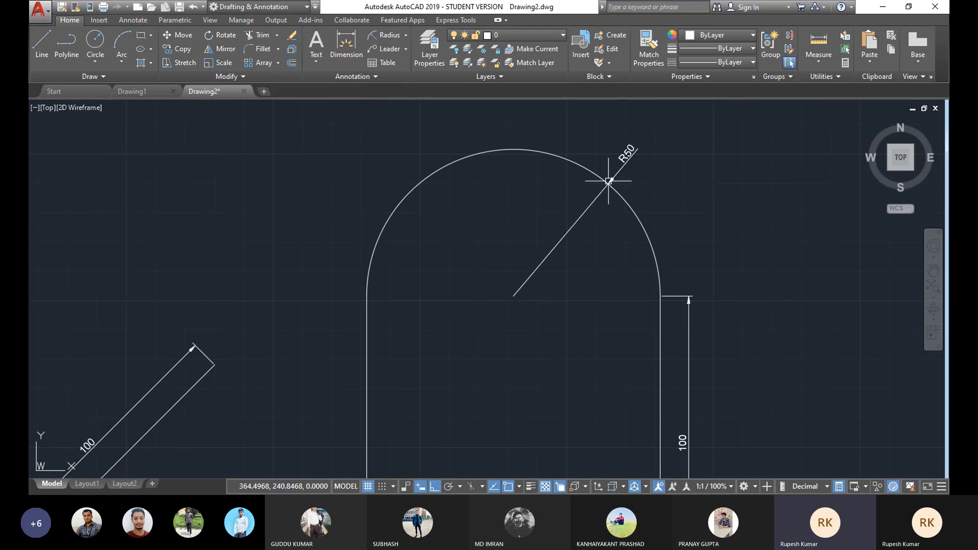
Step: Zoom and pan around the arched shape to inspect the radius dimension
scroll(612, 181, "up", 3)
scroll(611, 182, "down", 3)
scroll(623, 201, "down", 2)
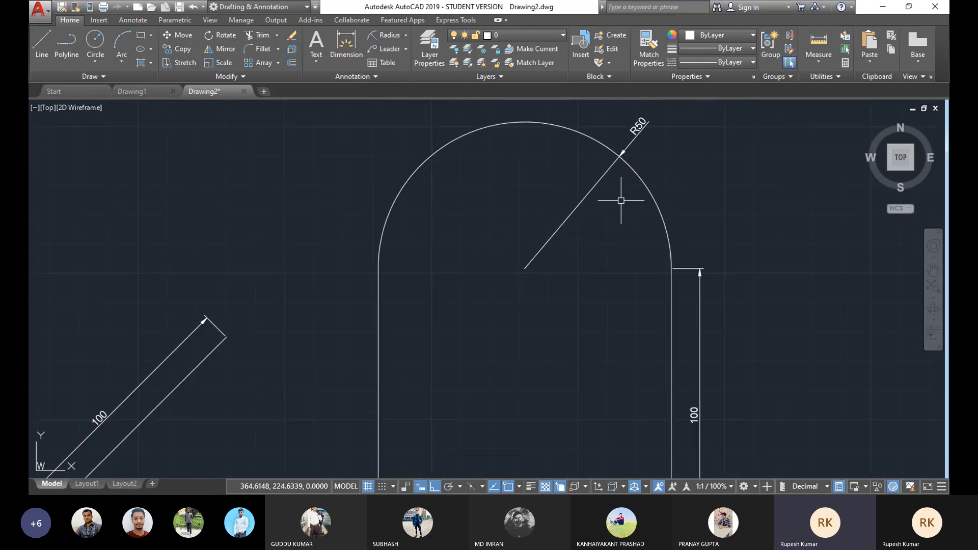
middle_click_drag(600, 243, 630, 209)
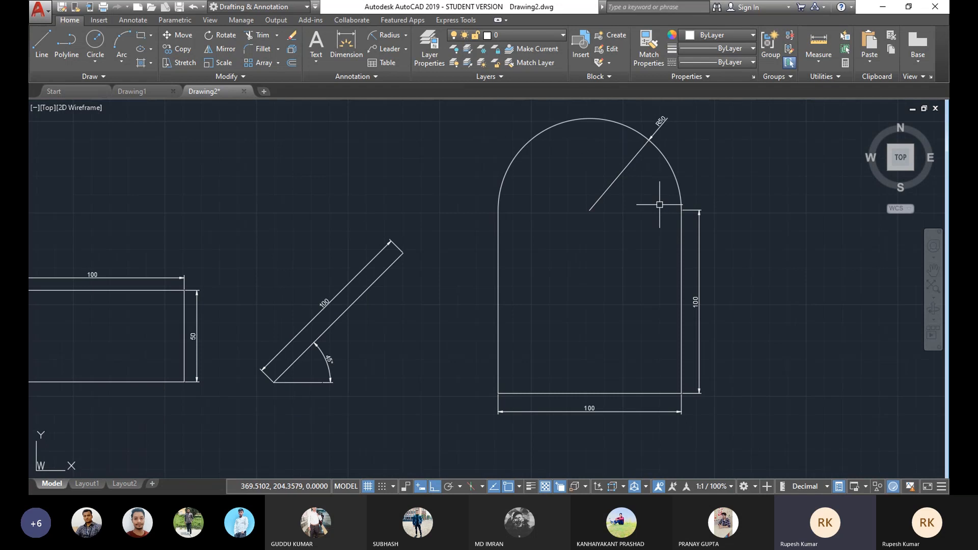
middle_click_drag(649, 213, 615, 244)
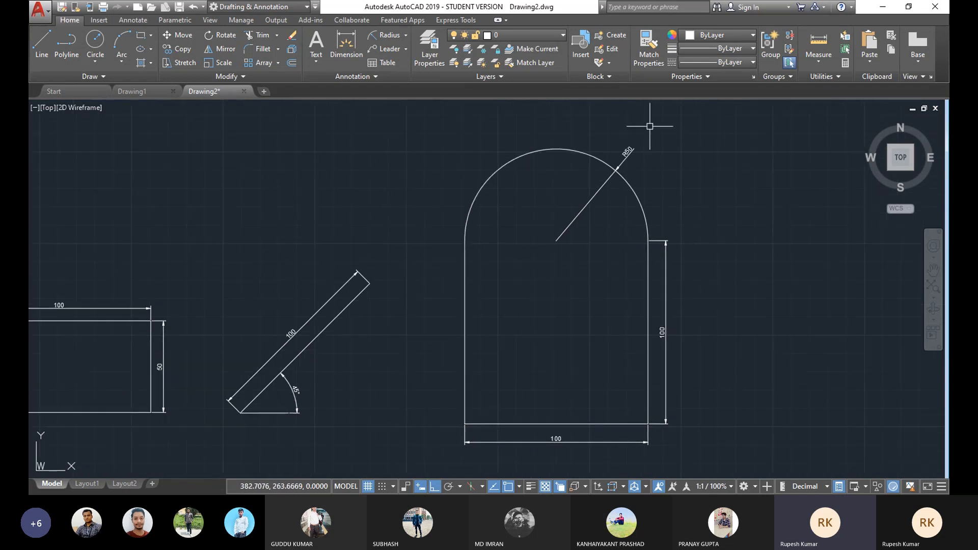
scroll(618, 154, "up", 2)
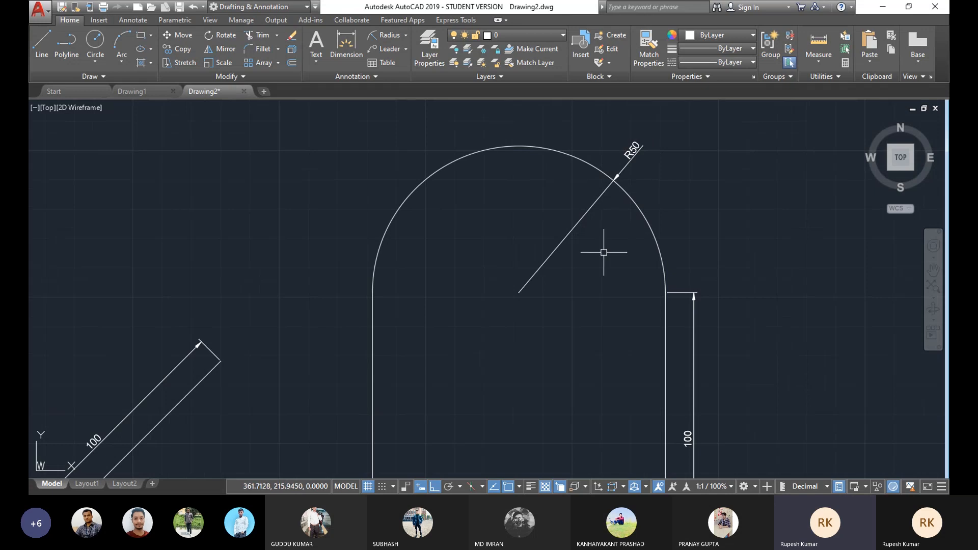
scroll(595, 275, "down", 4)
middle_click_drag(594, 272, 552, 244)
scroll(517, 220, "up", 3)
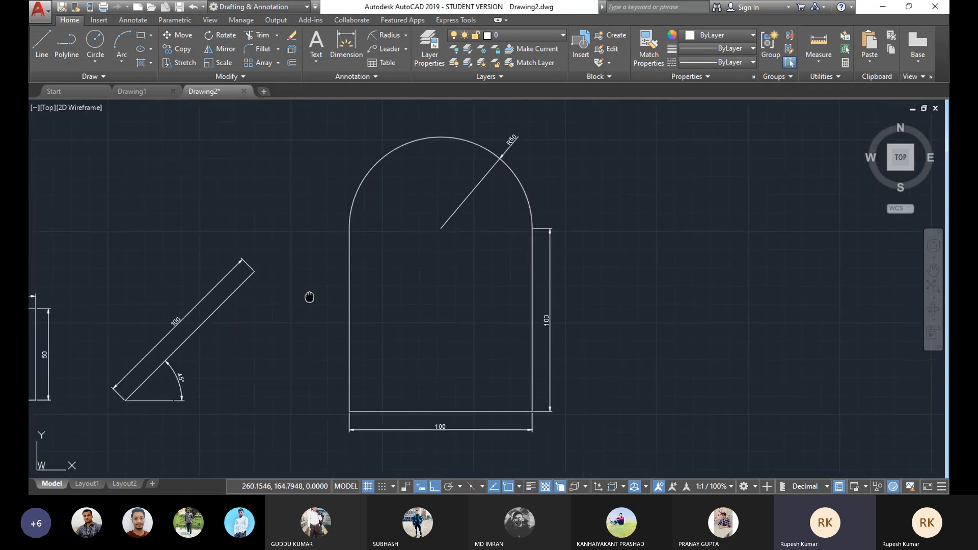
middle_click_drag(308, 295, 494, 280)
Step: Select the rectangle's four edges one by one to inspect them as separate lines, then deselect
left_click(176, 288)
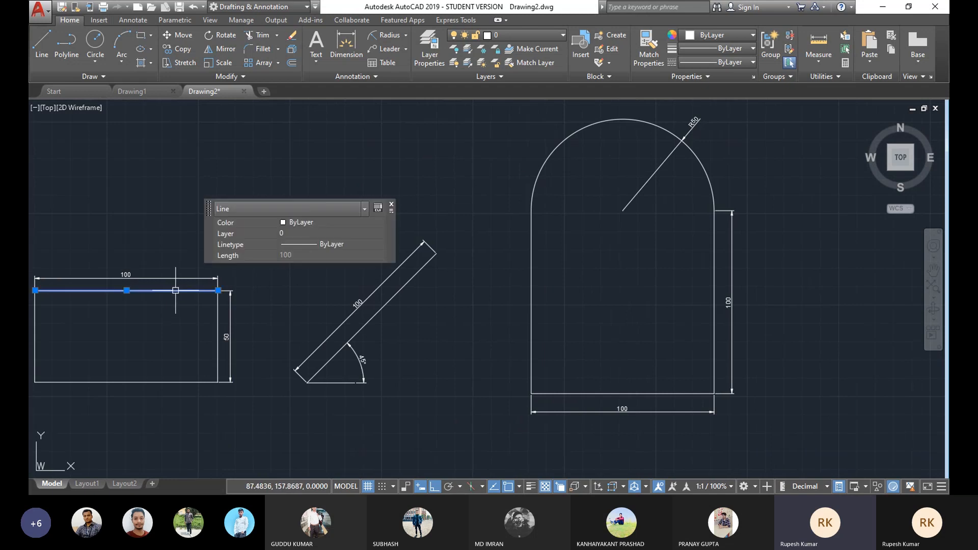
middle_click_drag(286, 275, 393, 246)
left_click(322, 294)
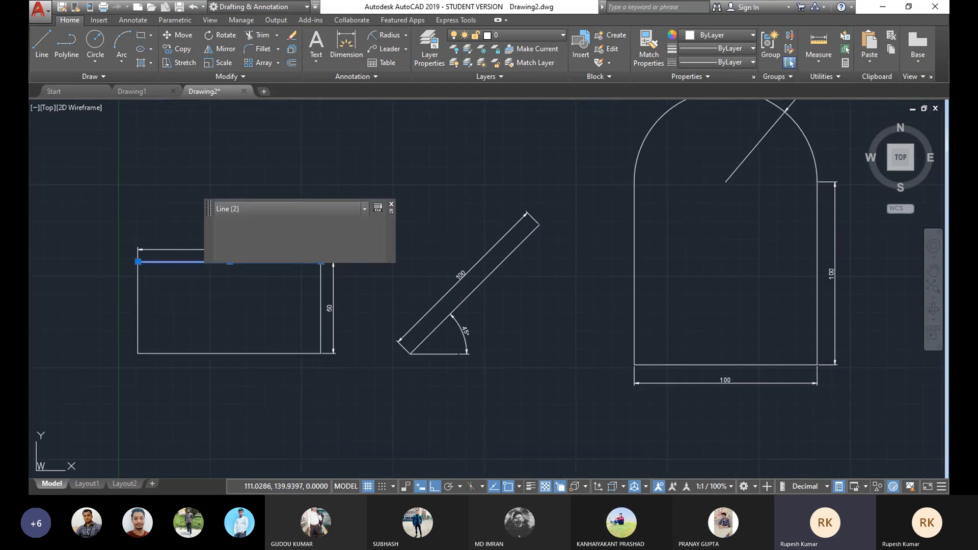
left_click(256, 352)
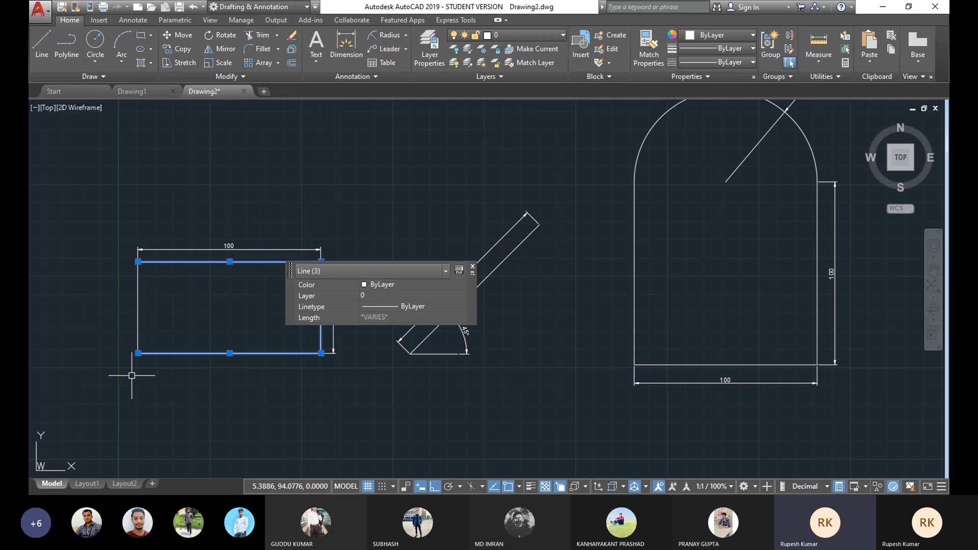
left_click(138, 311)
middle_click_drag(326, 338, 316, 339)
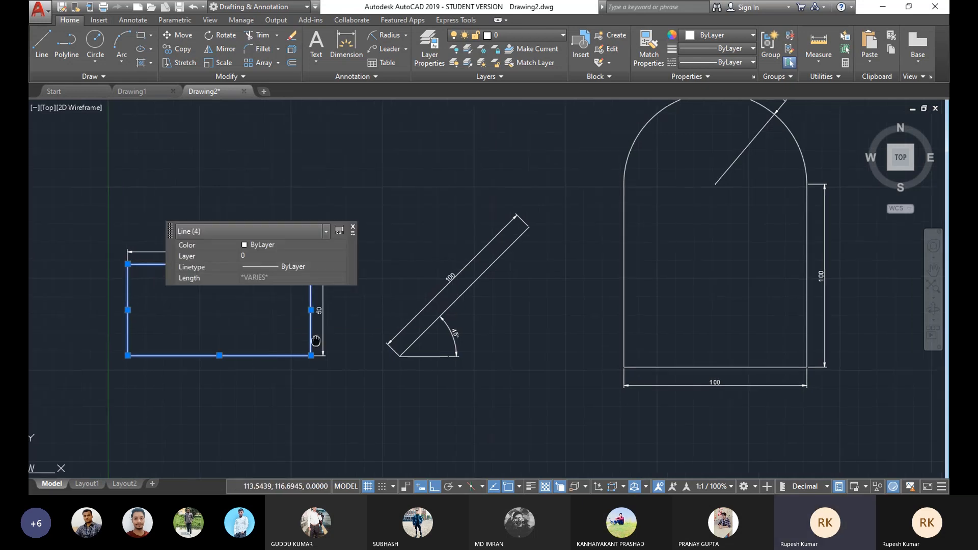
key("Escape")
Step: Select the arched polyline together with the angled line's edges to compare their object properties, then deselect
middle_click_drag(553, 237, 392, 272)
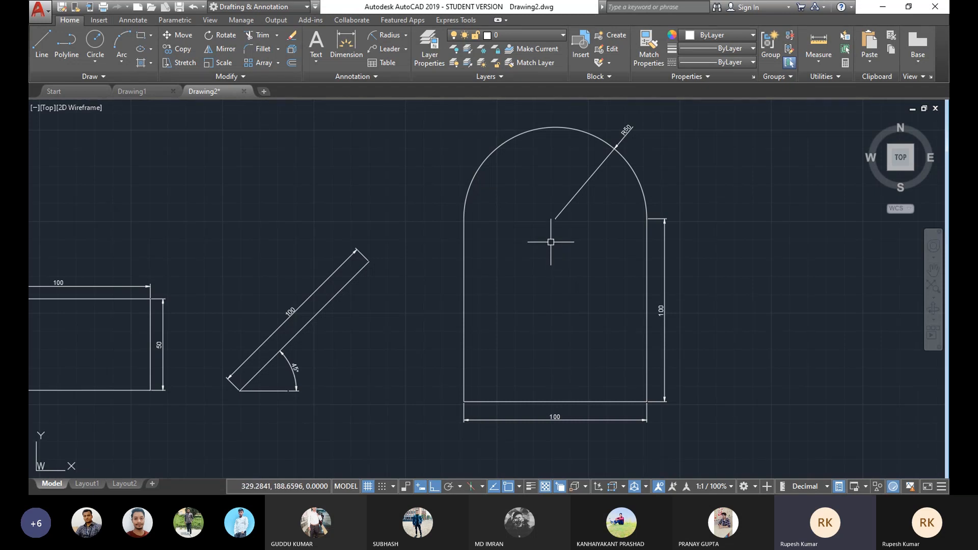
left_click(538, 128)
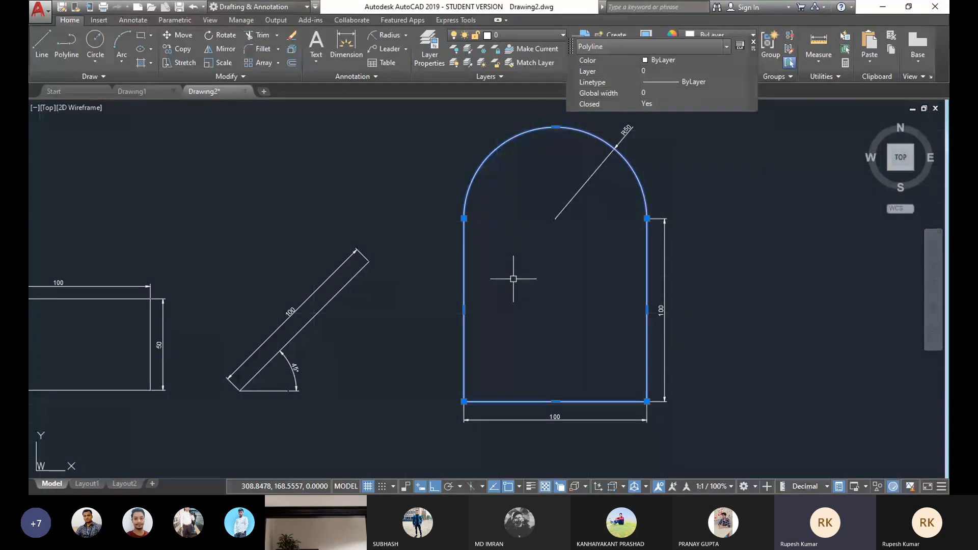
left_click(316, 316)
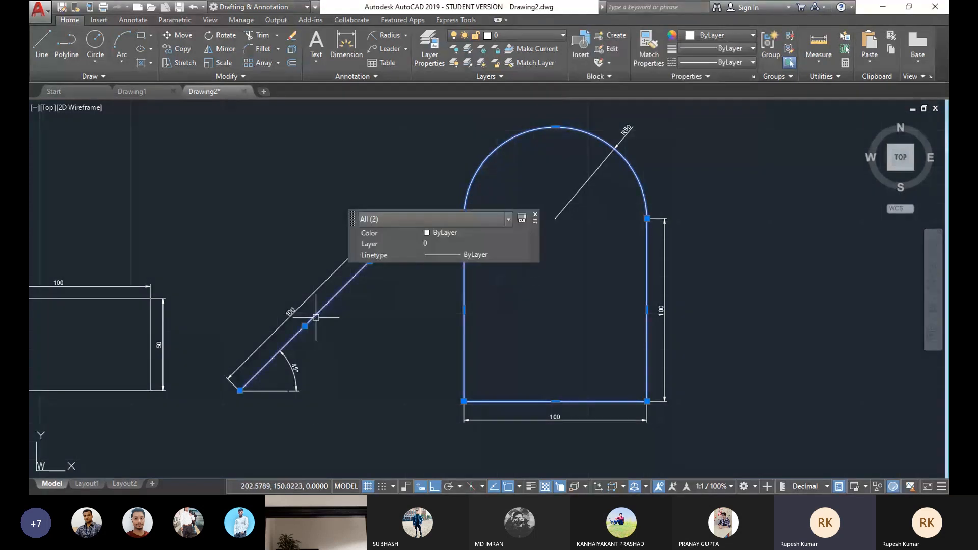
left_click(276, 390)
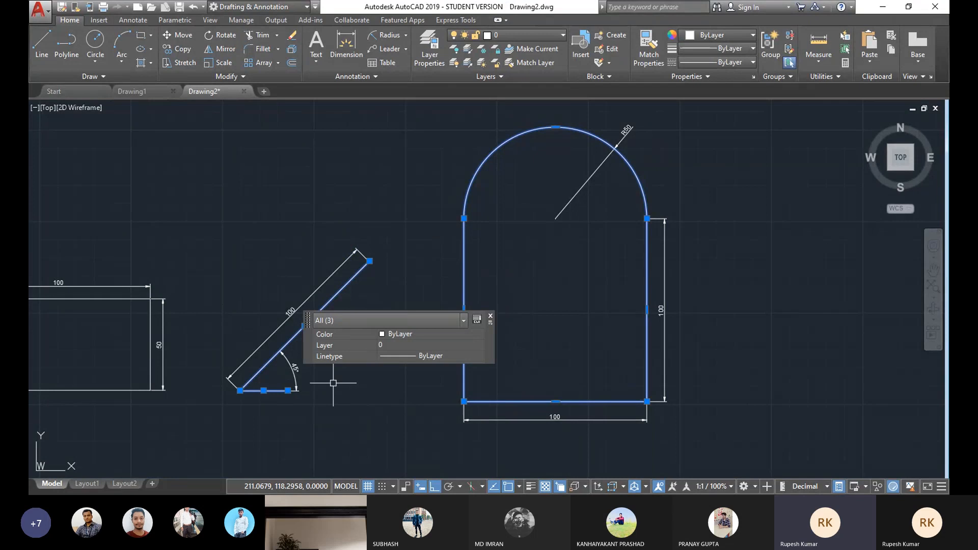
left_click(490, 316)
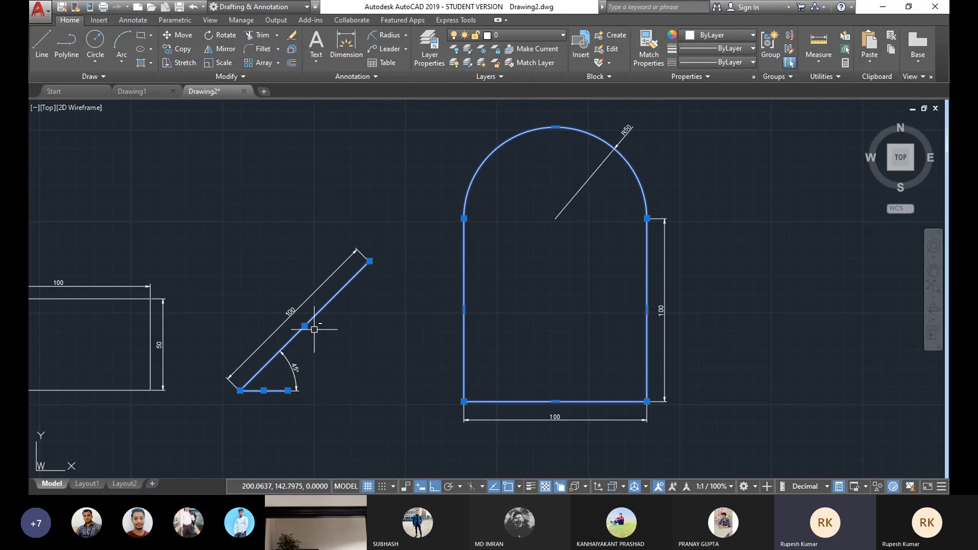
left_click(327, 303, "shift")
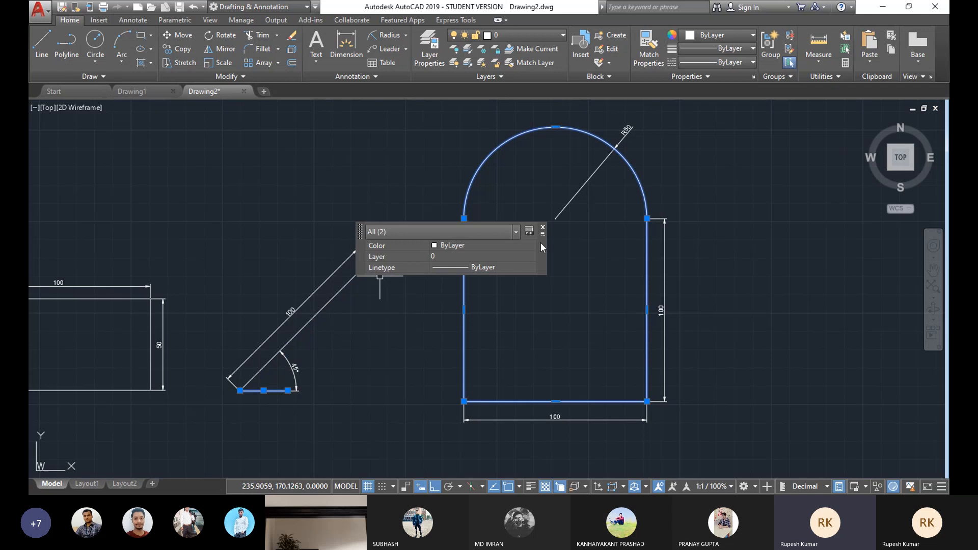
left_click(543, 227)
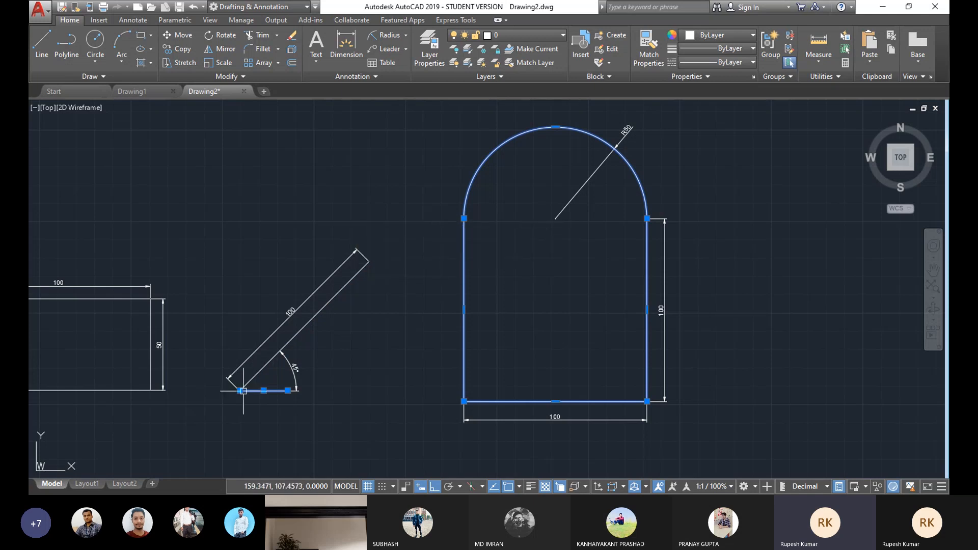
scroll(346, 327, "up", 2)
scroll(378, 306, "down", 4)
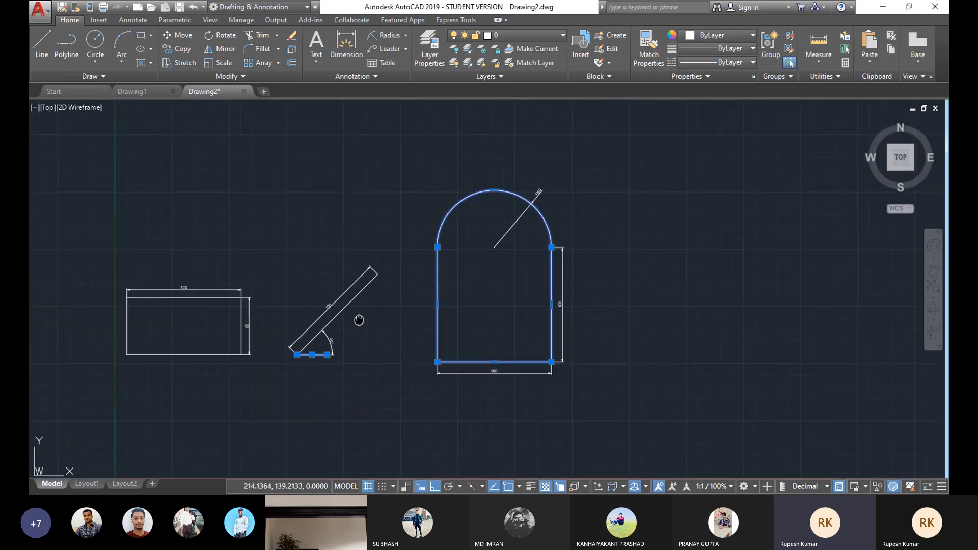
scroll(347, 324, "up", 2)
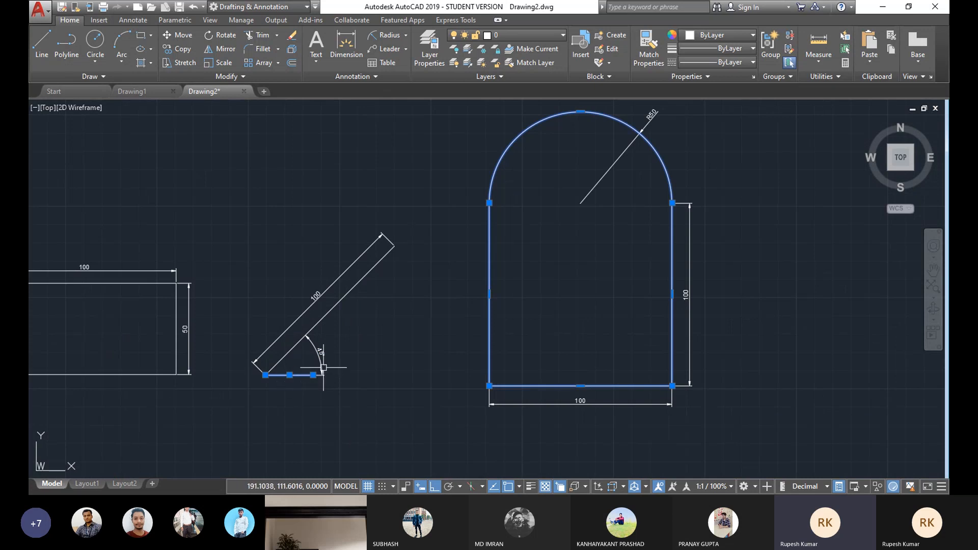
left_click(286, 375, "shift")
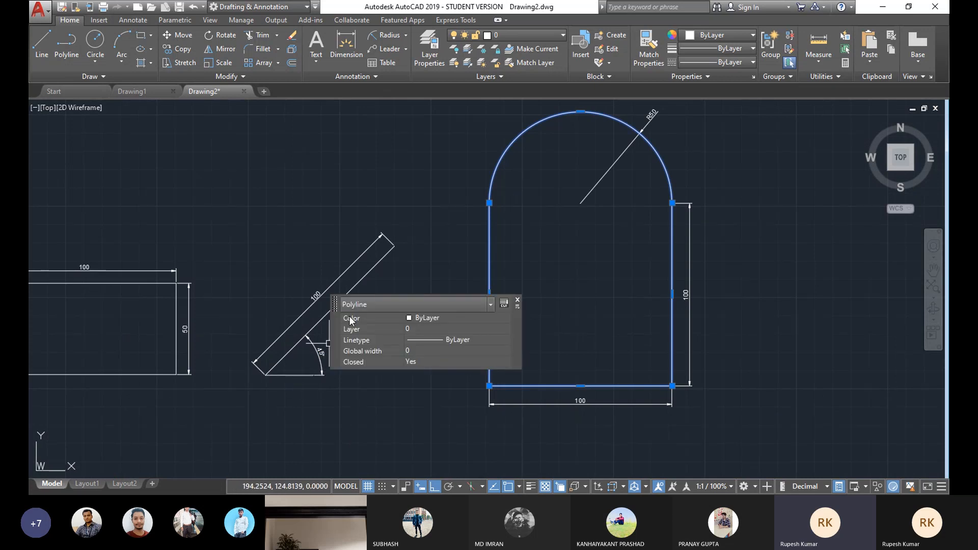
left_click(518, 304)
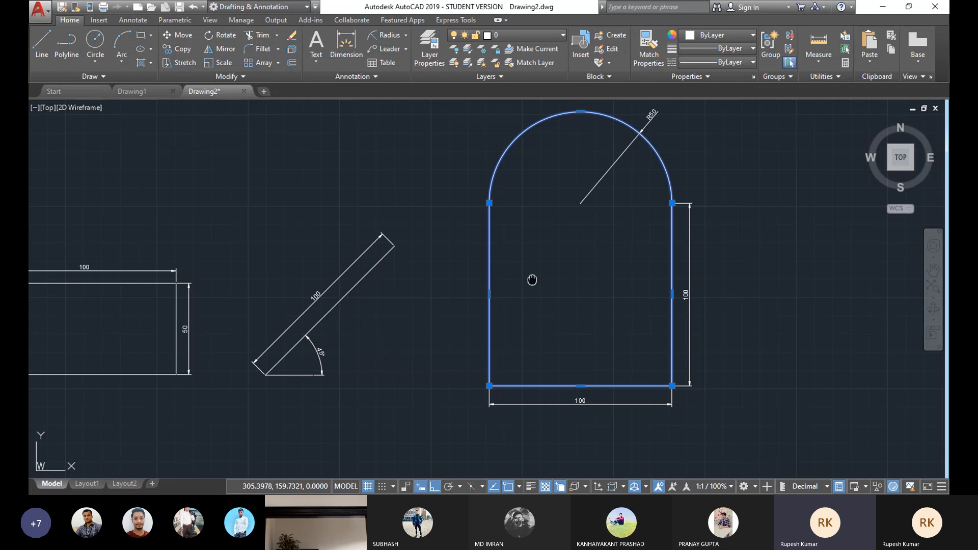
middle_click_drag(531, 280, 464, 301)
scroll(463, 302, "down", 2)
scroll(387, 324, "up", 3)
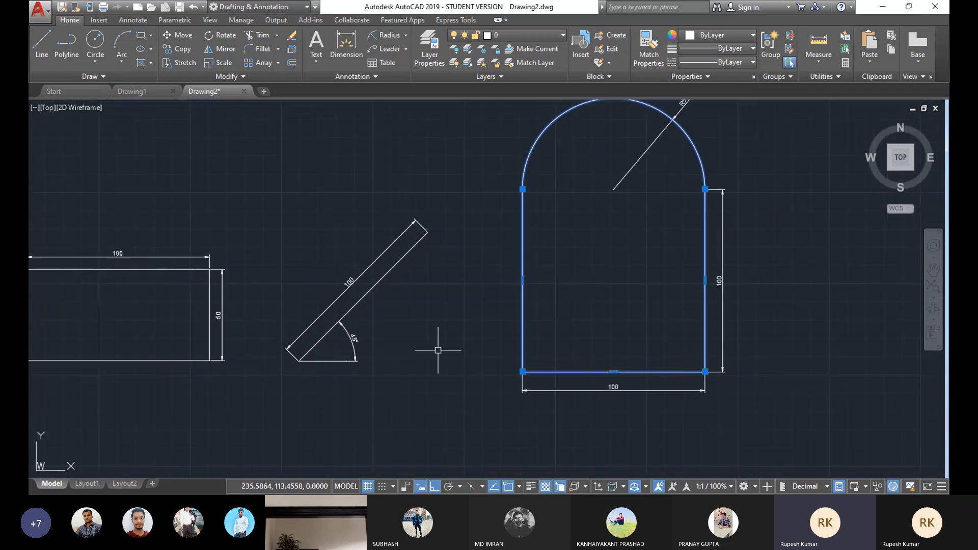
middle_click_drag(615, 174, 552, 204)
middle_click_drag(639, 193, 613, 197)
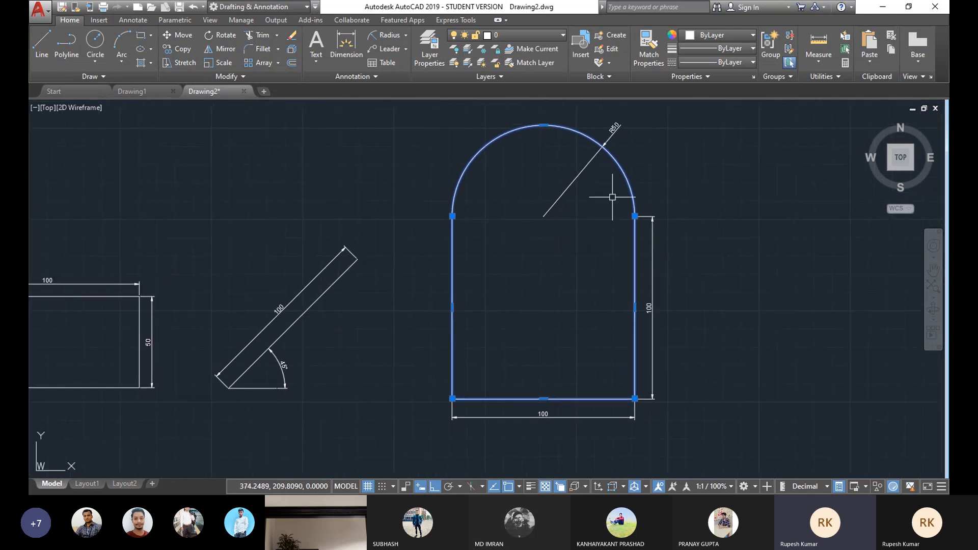
key("Escape")
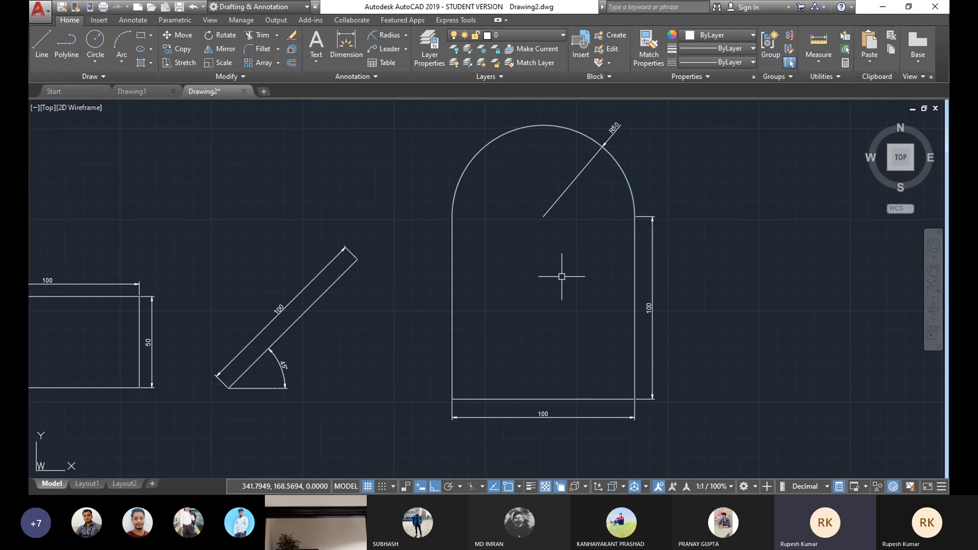
Step: Select the arched shape alone to view its polyline properties, then deselect it
scroll(542, 279, "down", 2)
scroll(542, 275, "up", 4)
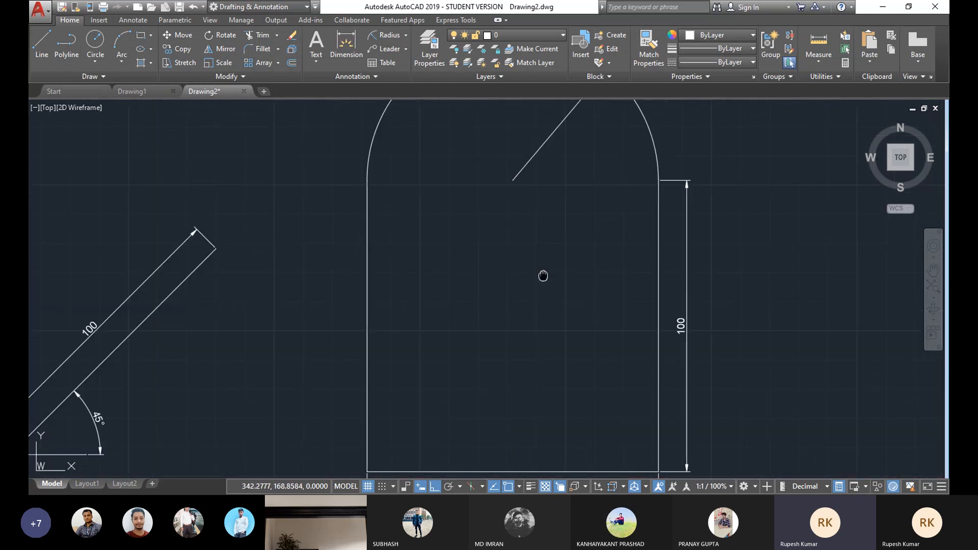
scroll(543, 275, "down", 2)
left_click(613, 191)
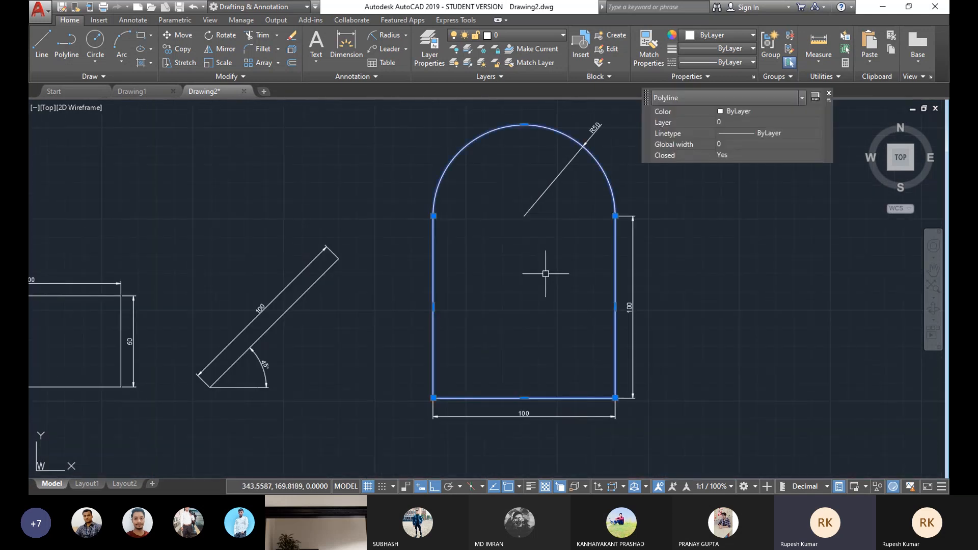
key("Escape")
middle_click_drag(510, 280, 518, 298)
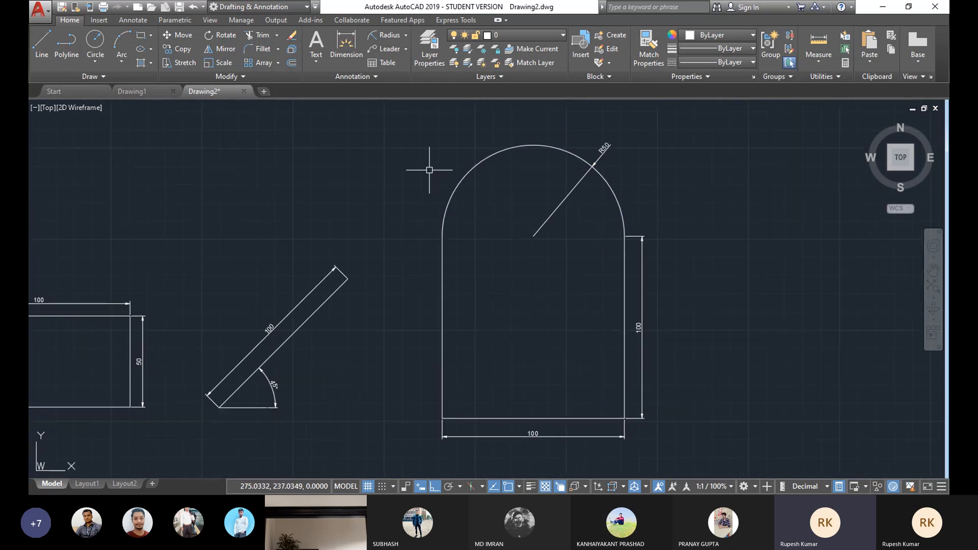
Step: Try window selections and a crossing selection over the arched shape's upper part, then deselect
left_click(397, 134)
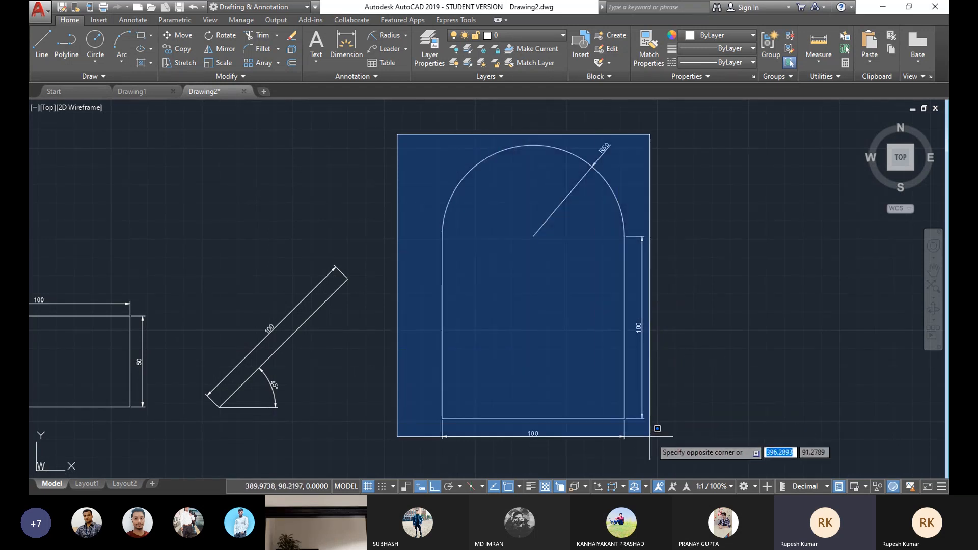
left_click(425, 322)
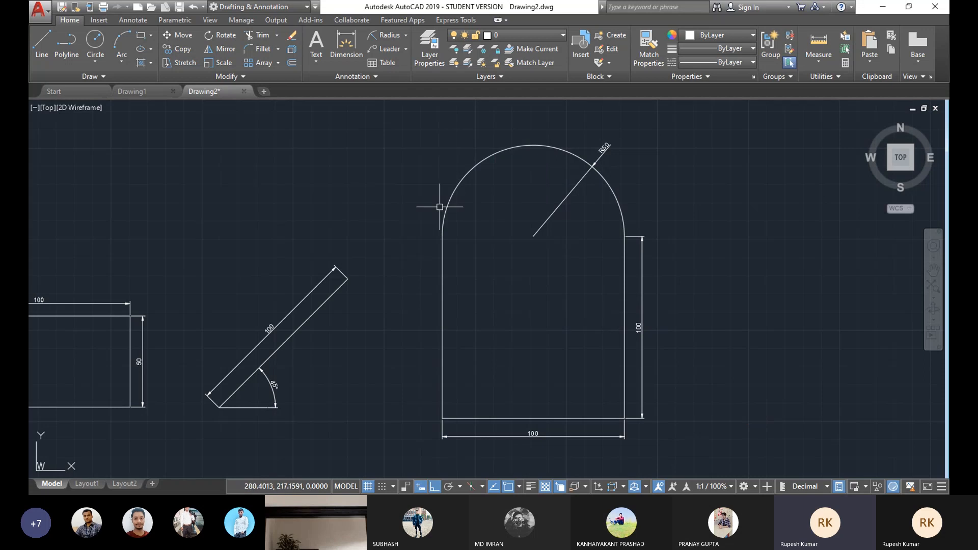
left_click(415, 152)
left_click(518, 325)
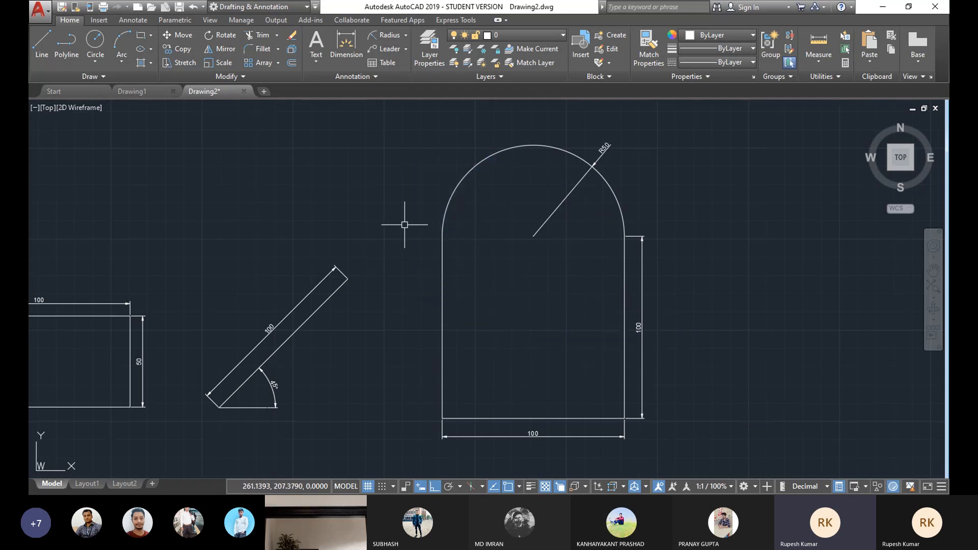
left_click(764, 123)
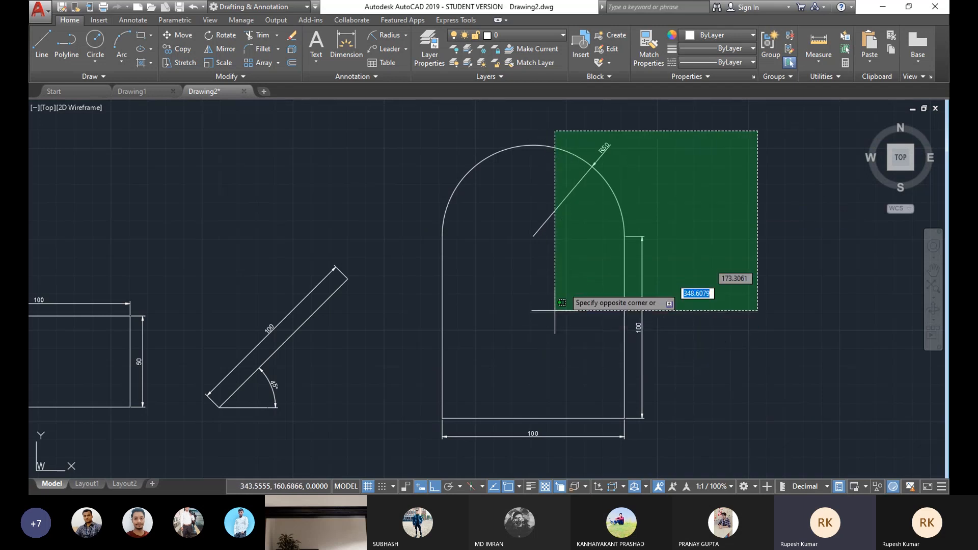
left_click(579, 251)
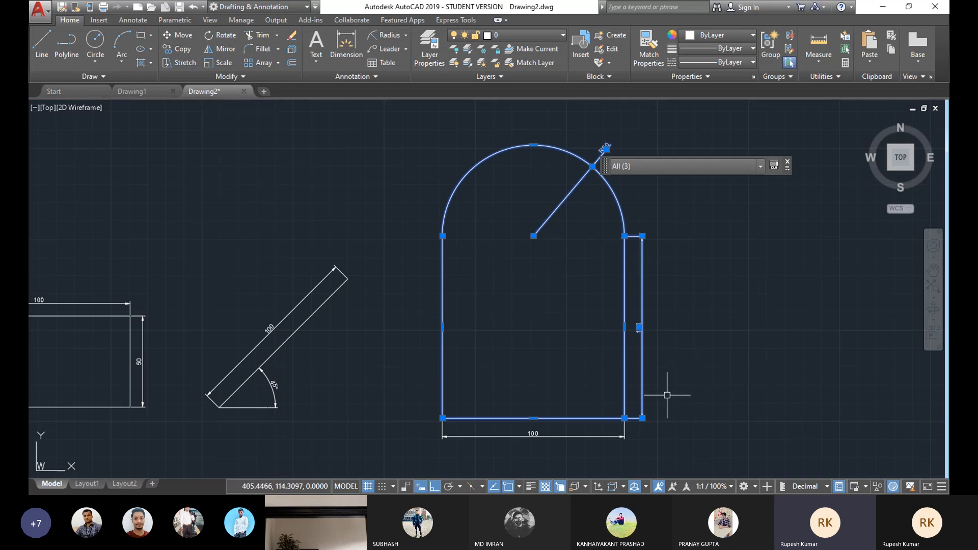
key("Escape")
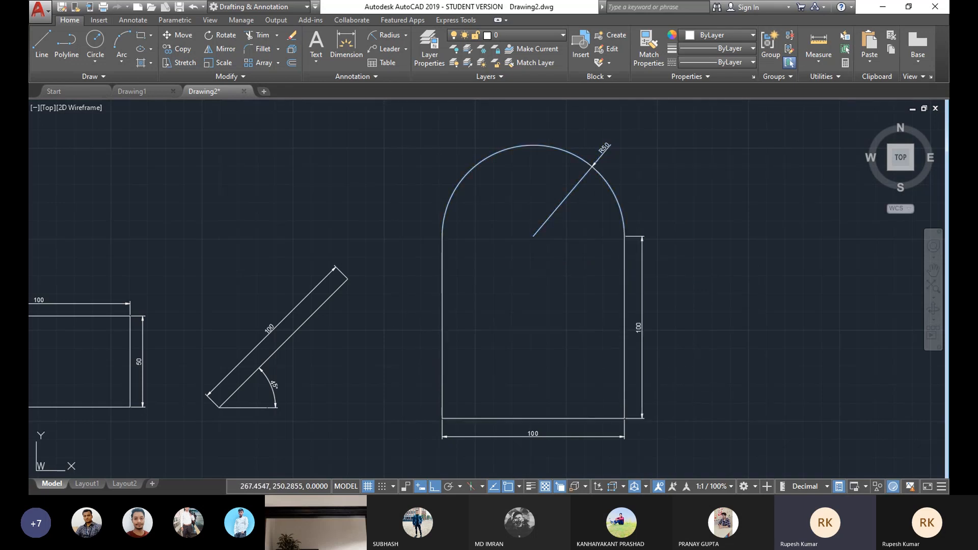
left_click(417, 147)
left_click(594, 347)
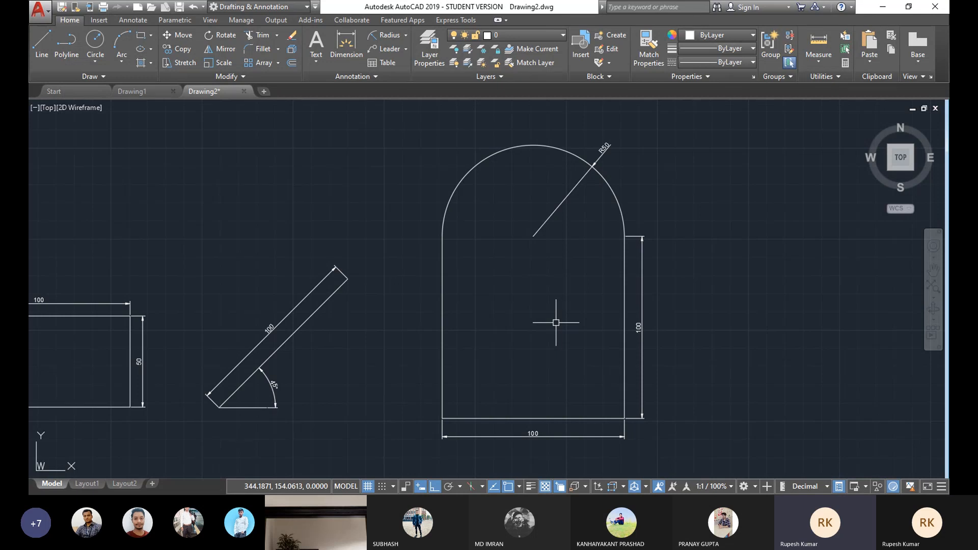
scroll(518, 193, "up", 2)
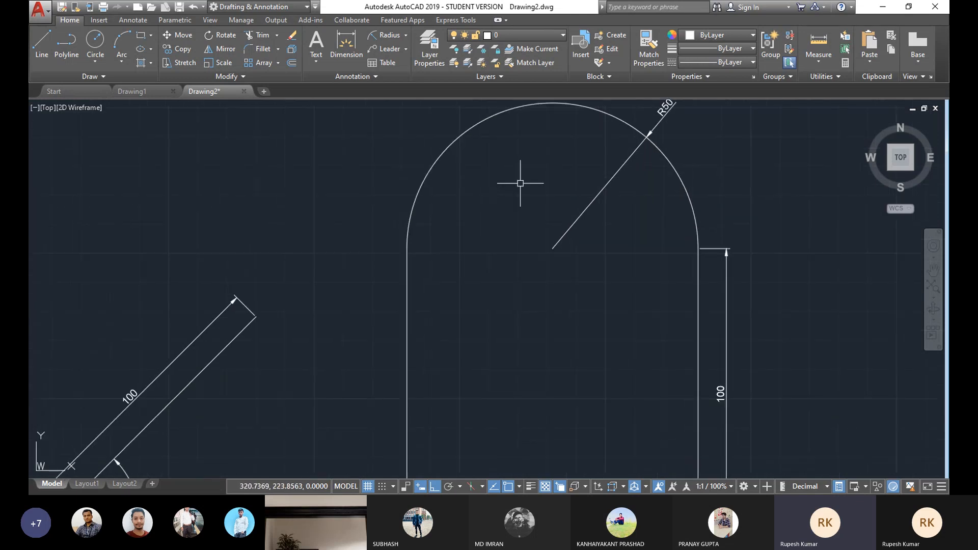
scroll(520, 184, "down", 2)
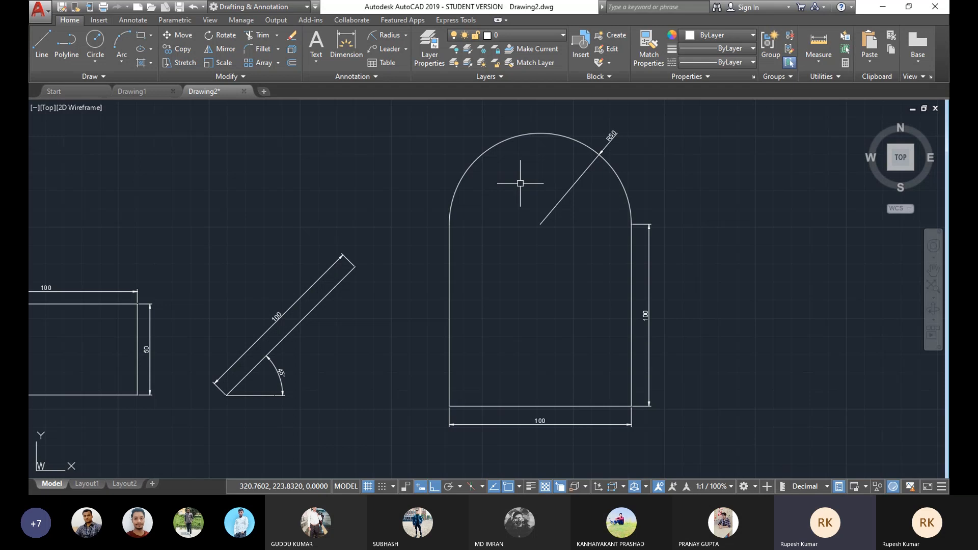
left_click(713, 123)
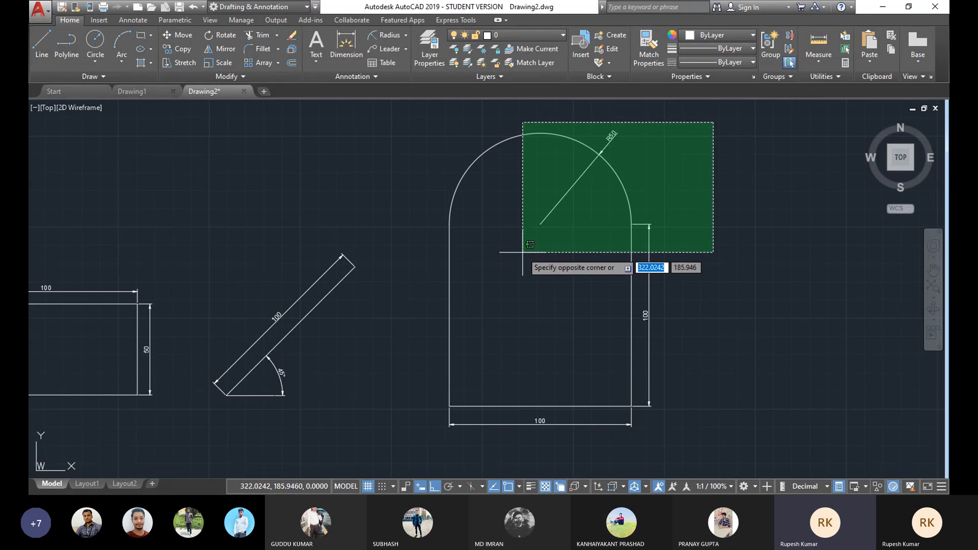
key("Escape")
middle_click_drag(512, 239, 515, 248)
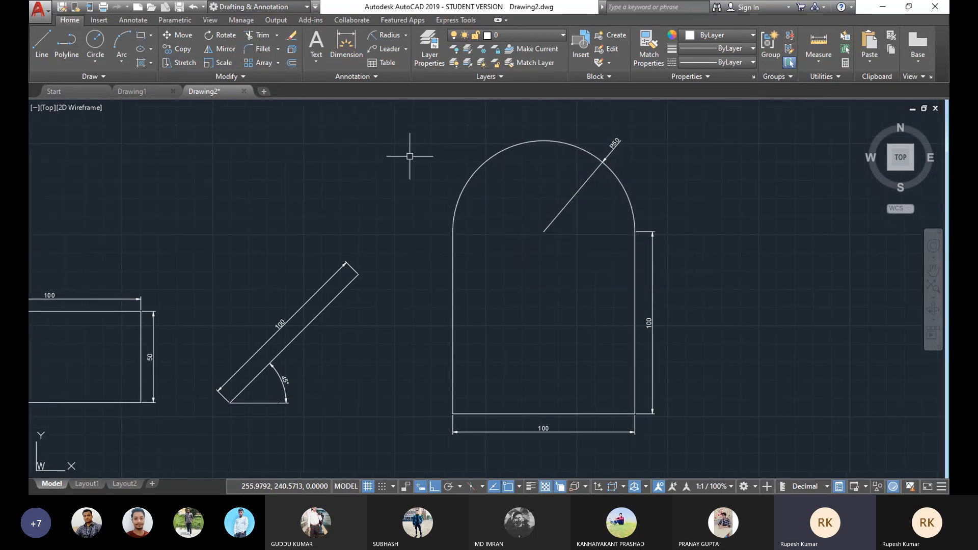
left_click(426, 137)
key("Escape")
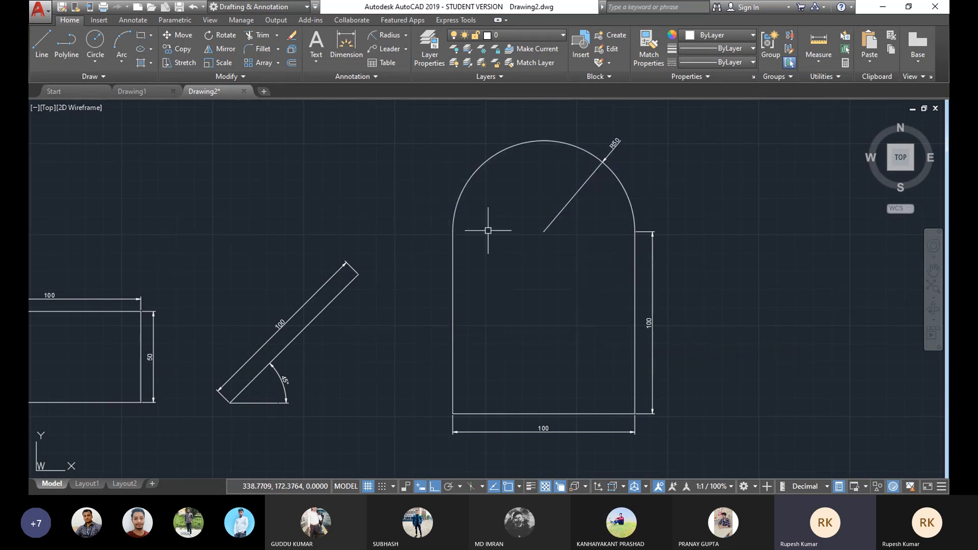
Step: Draw a Center, Radius circle of radius 25 centred on the arc's centre point
left_click(95, 61)
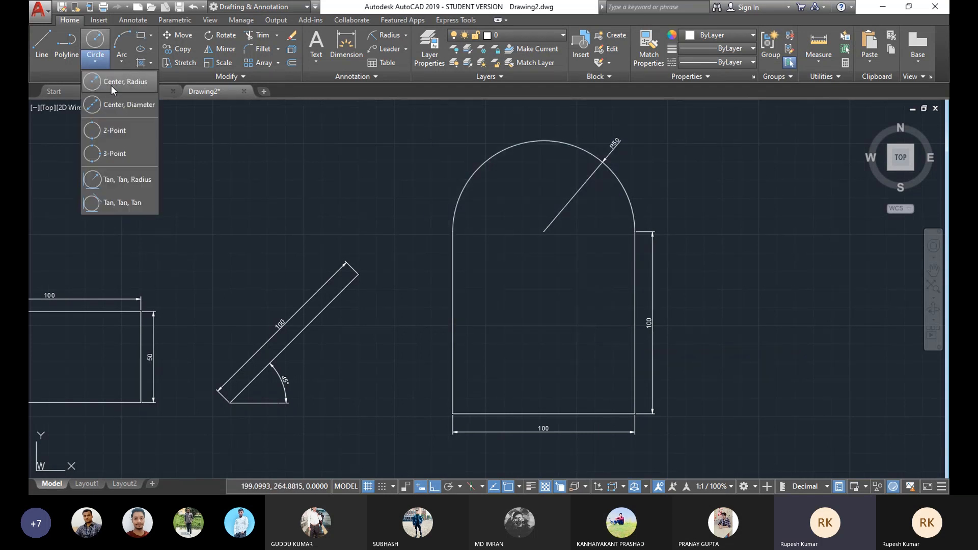
left_click(305, 92)
left_click(98, 65)
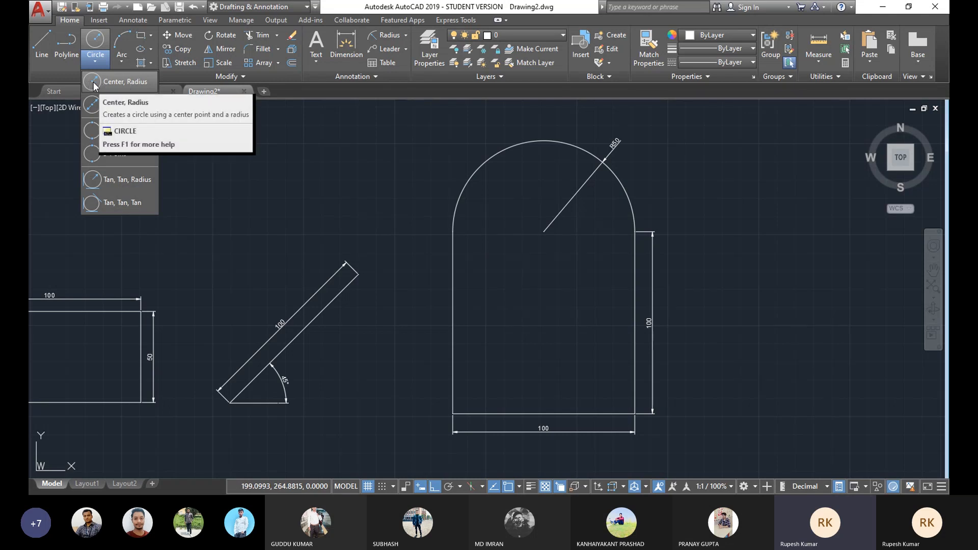
left_click(94, 83)
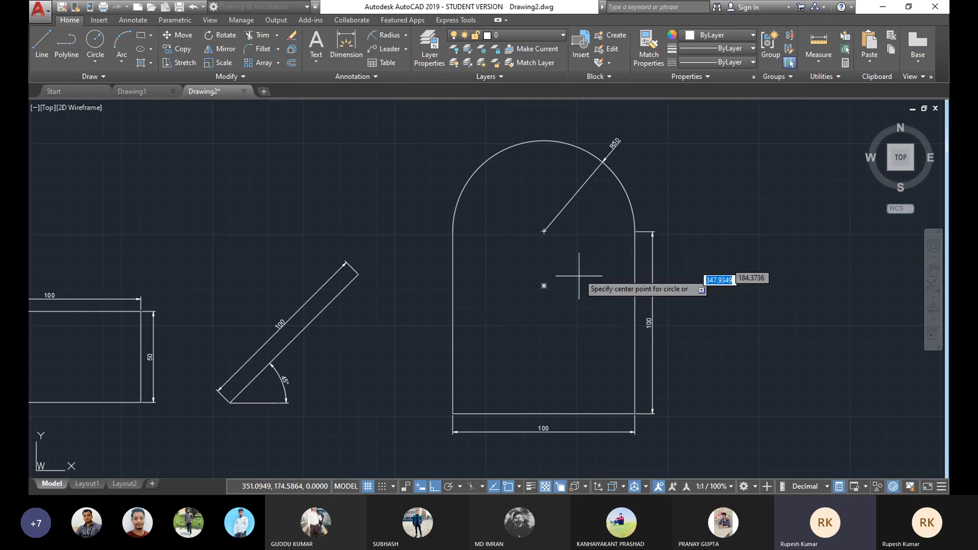
left_click(544, 232)
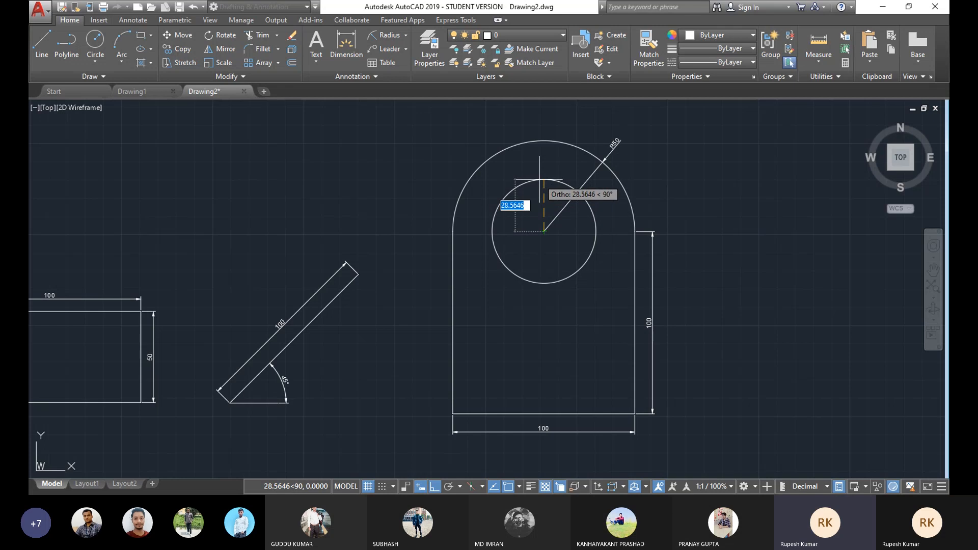
type("25")
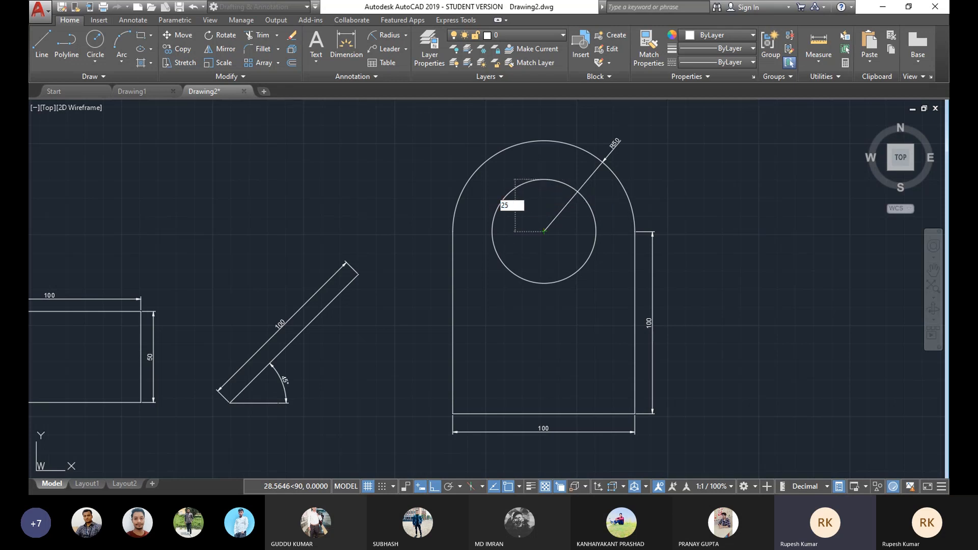
key("Return")
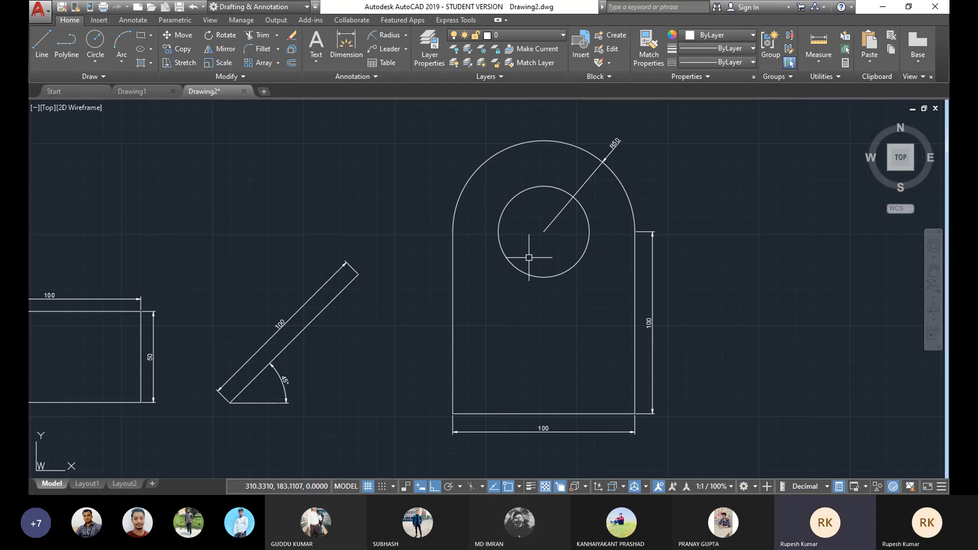
Step: Crossing-select the circle together with the arc and neighbouring edges, then deselect them
middle_click_drag(551, 230, 542, 240)
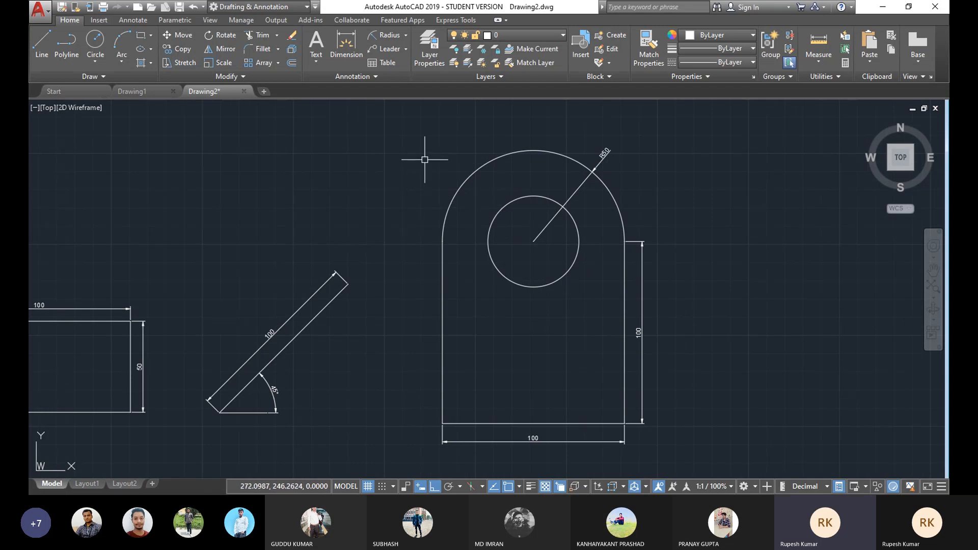
left_click(700, 149)
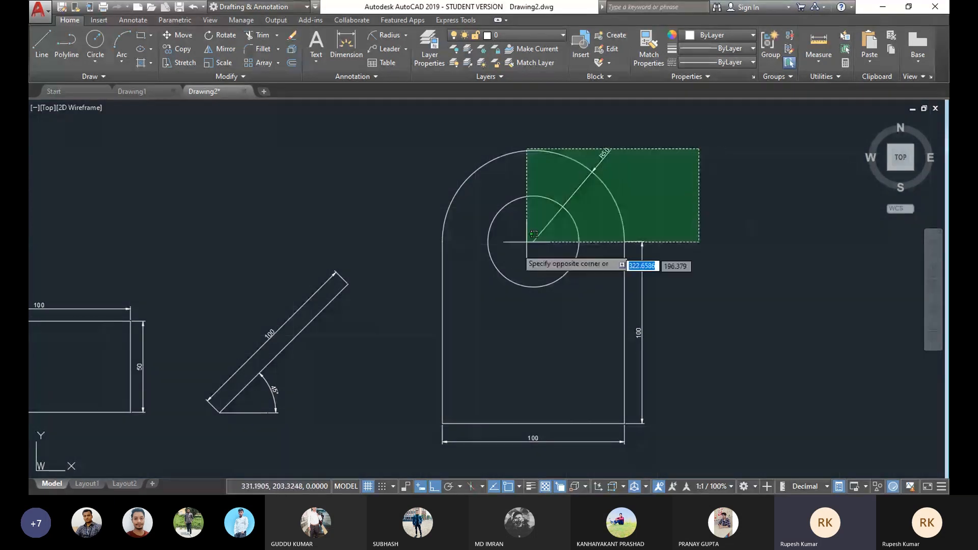
left_click(504, 262)
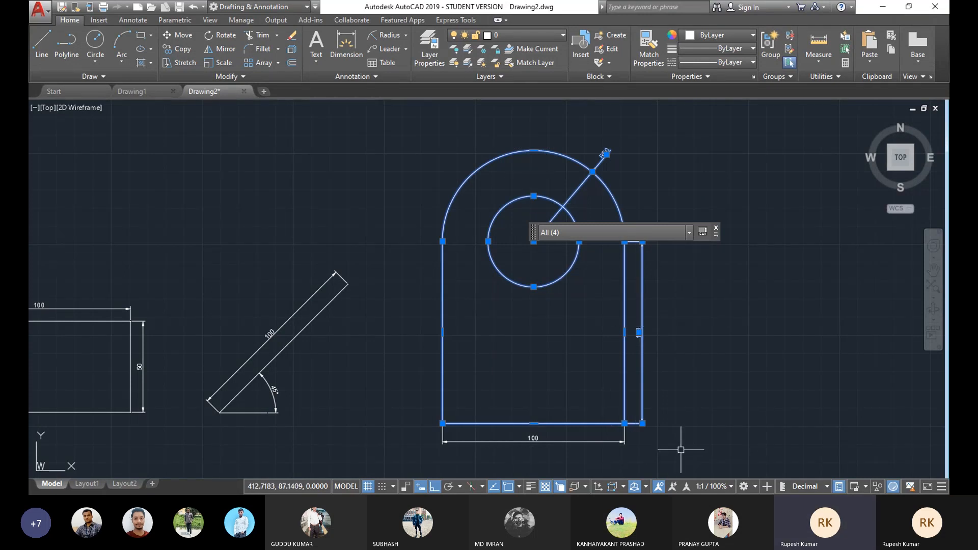
key("Escape")
left_click(396, 148)
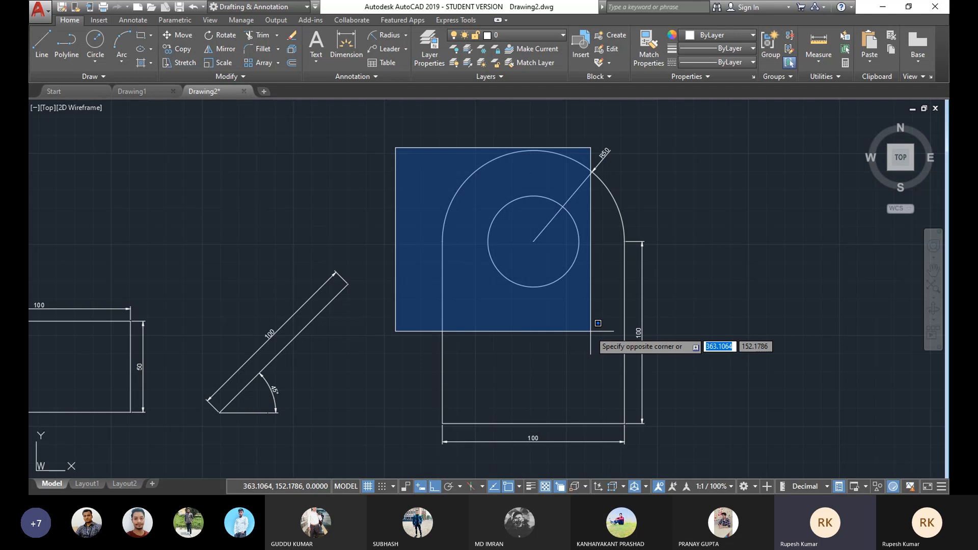
key("Escape")
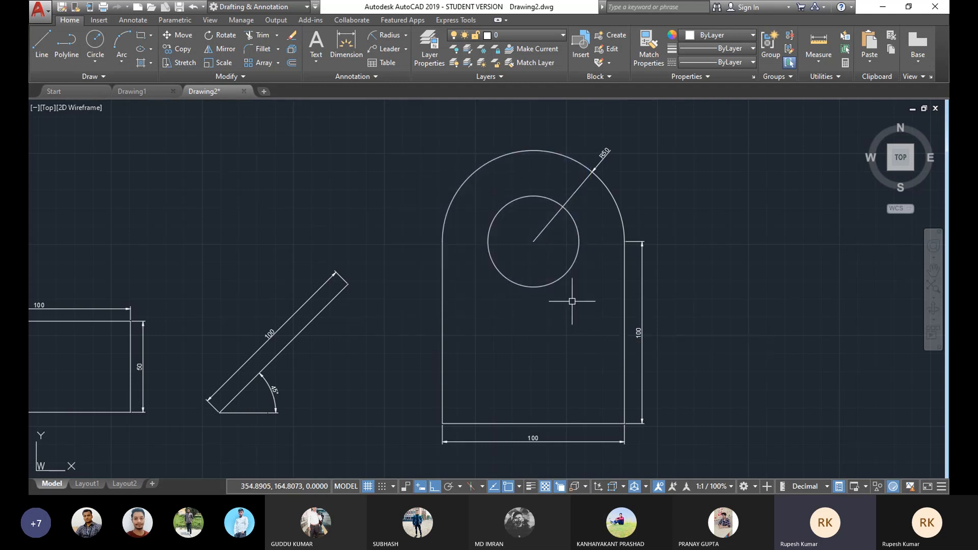
left_click_drag(405, 150, 367, 423)
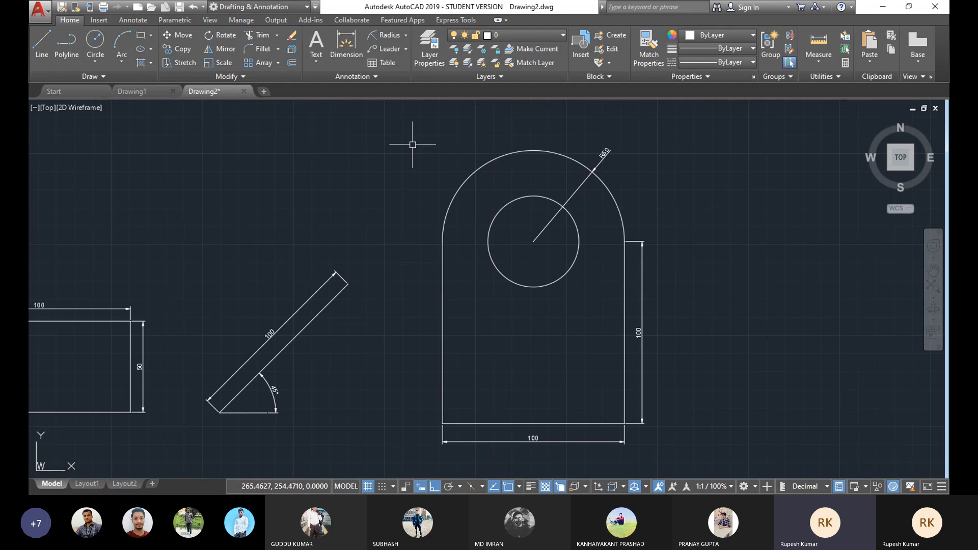
Step: Window-select only the circle, delete it, and undo the deletion
left_click(429, 138)
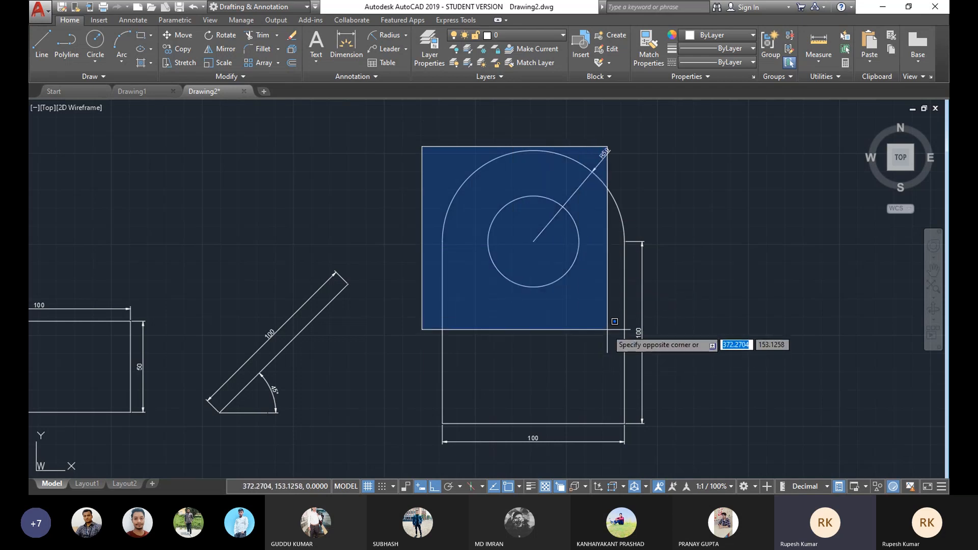
left_click(598, 314)
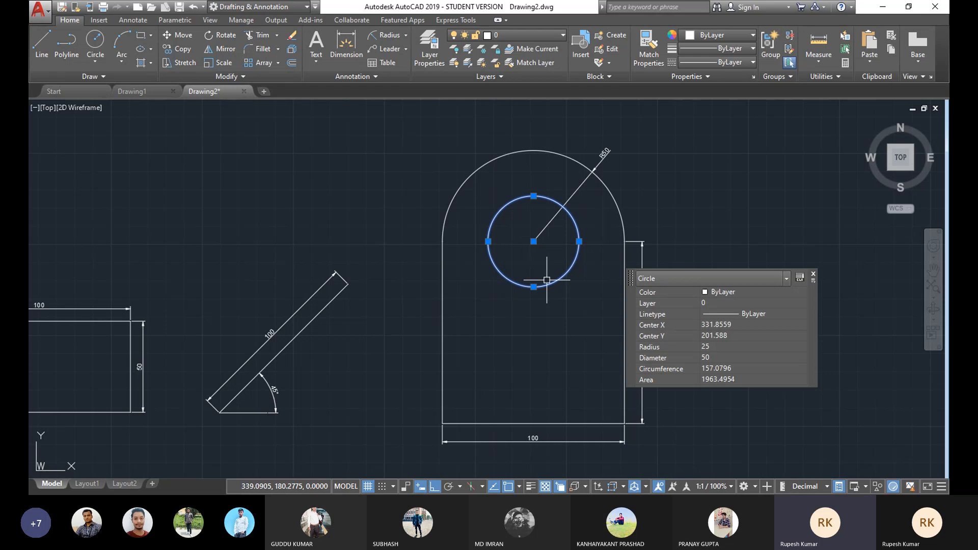
key("Delete")
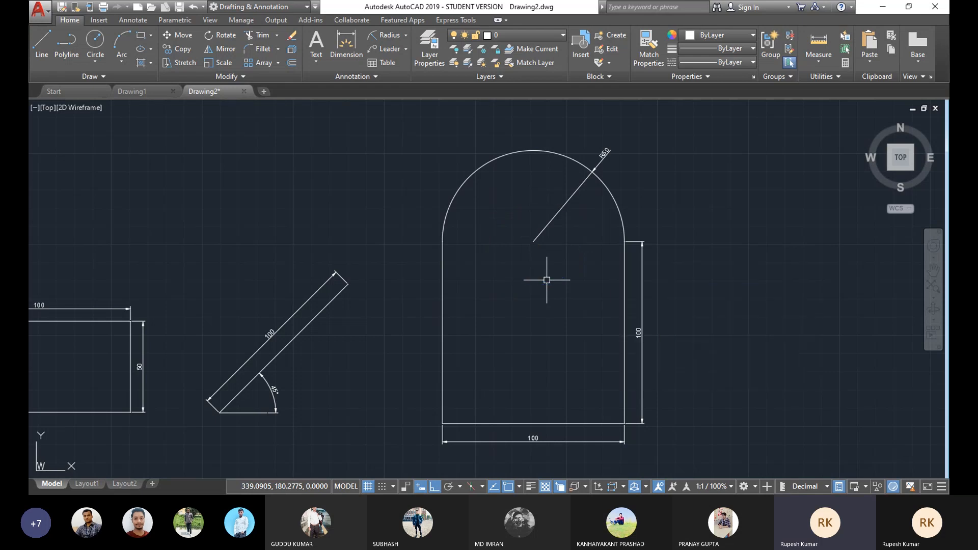
key("Delete")
key("Escape")
key("ctrl+z")
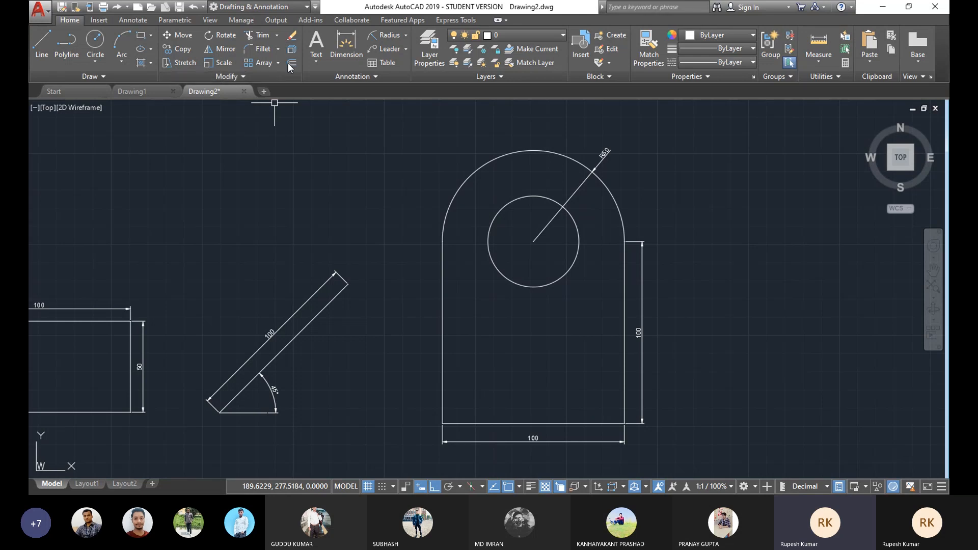
Step: Erase the circle using the Erase command
left_click(292, 37)
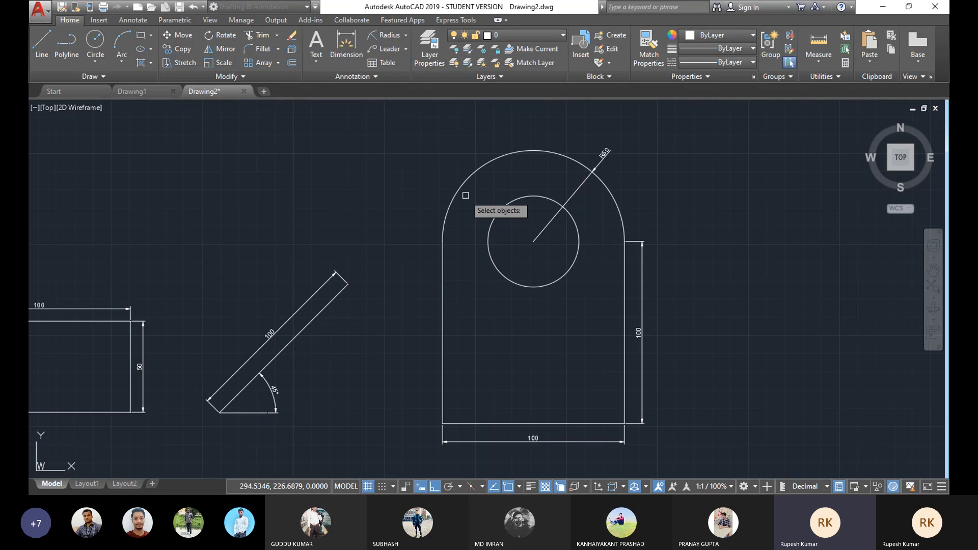
left_click(515, 198)
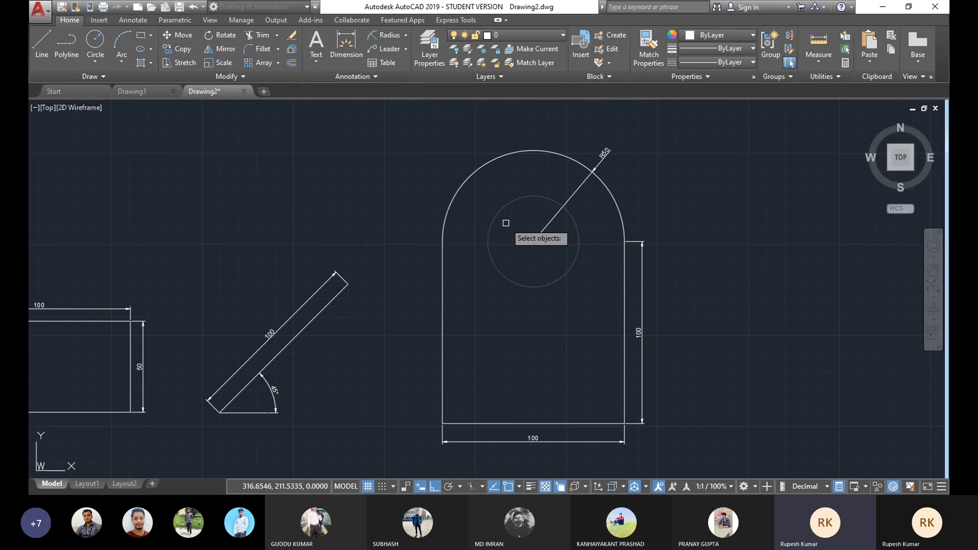
key("Return")
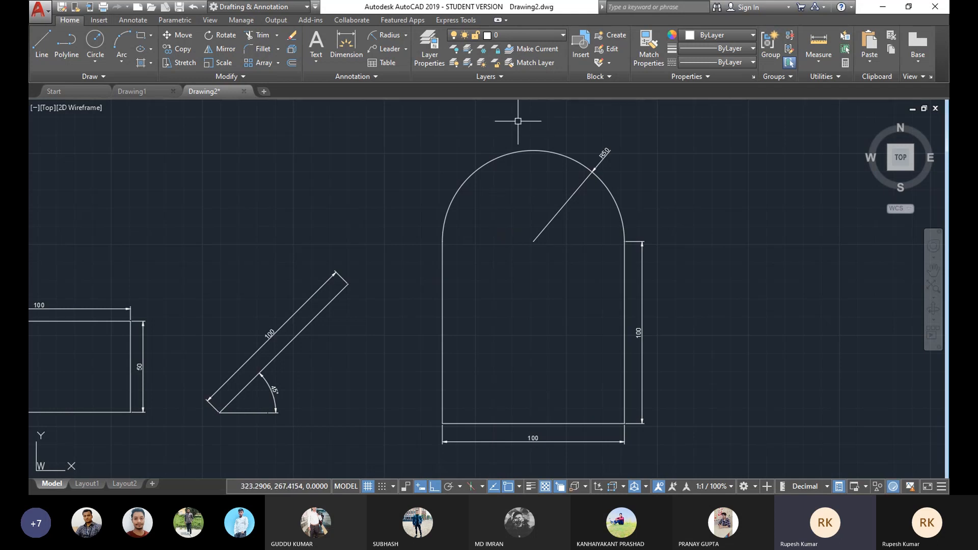
Step: Draw a Center, Radius circle centred on the arc's centre with its radius reaching the top of the arc
left_click(292, 41)
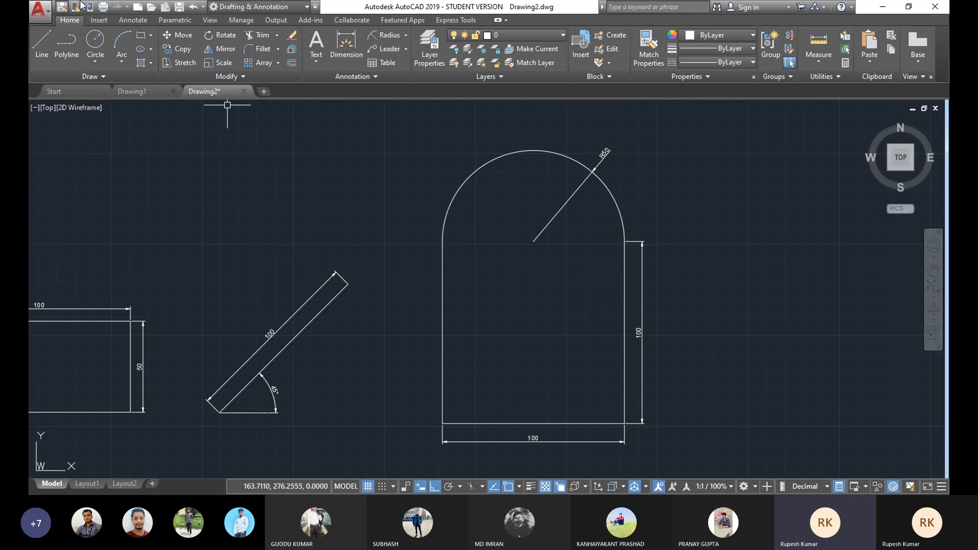
left_click(96, 65)
left_click(120, 75)
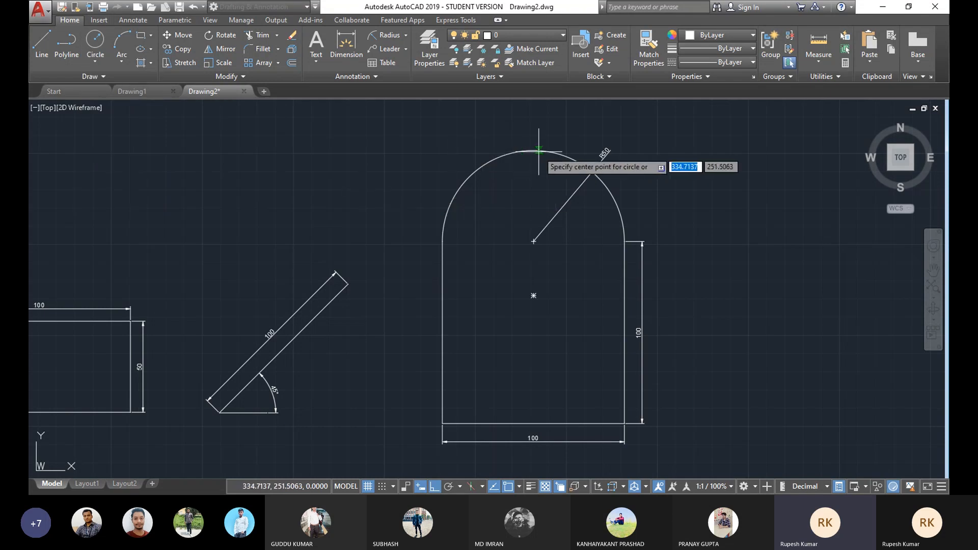
left_click(533, 241)
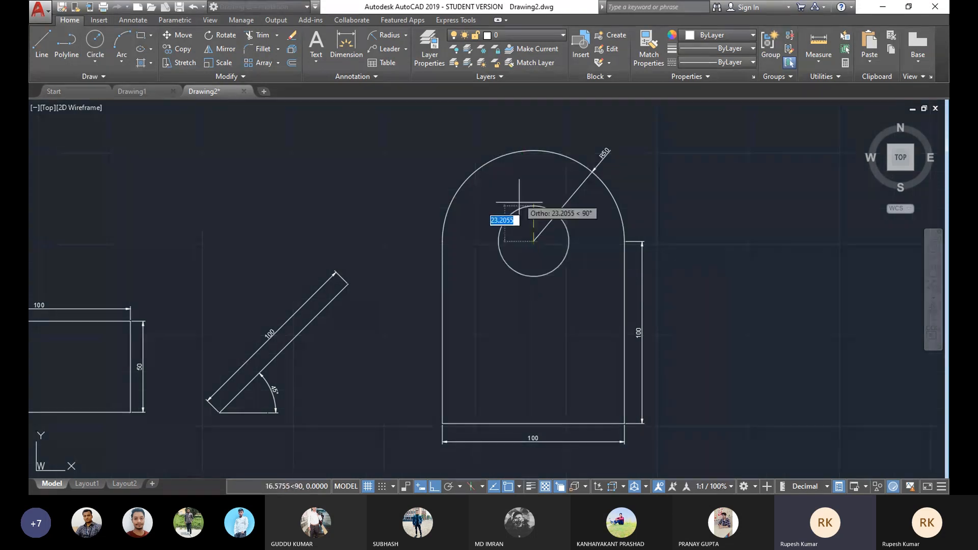
left_click(532, 151)
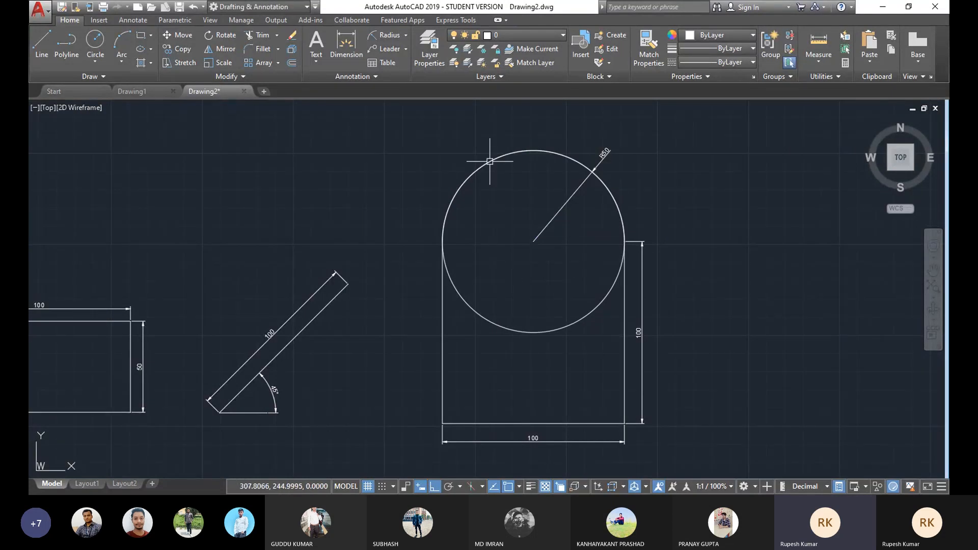
Step: Select the circle overlapping the arch outline and delete it
left_click(507, 154)
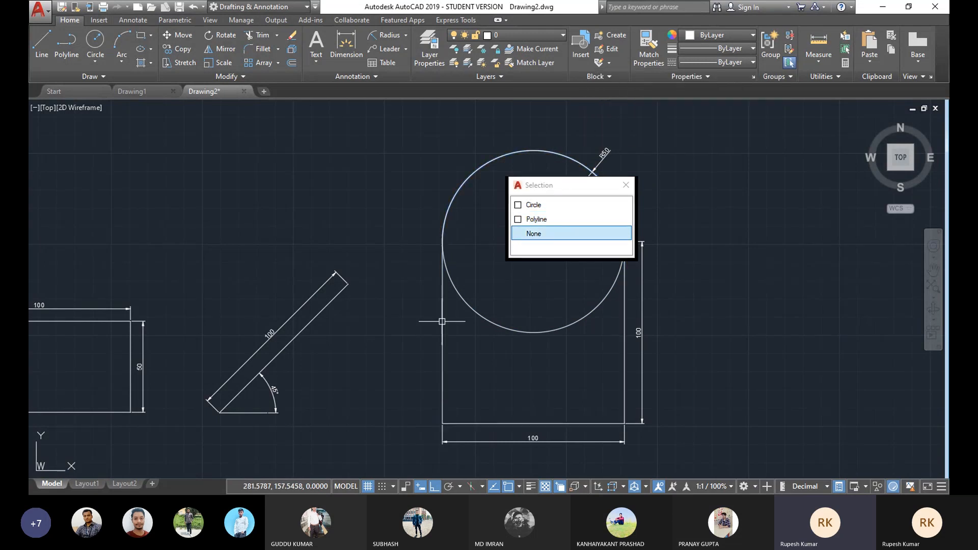
left_click(626, 185)
scroll(555, 252, "down", 3)
scroll(528, 261, "up", 3)
left_click(561, 312)
key("Delete")
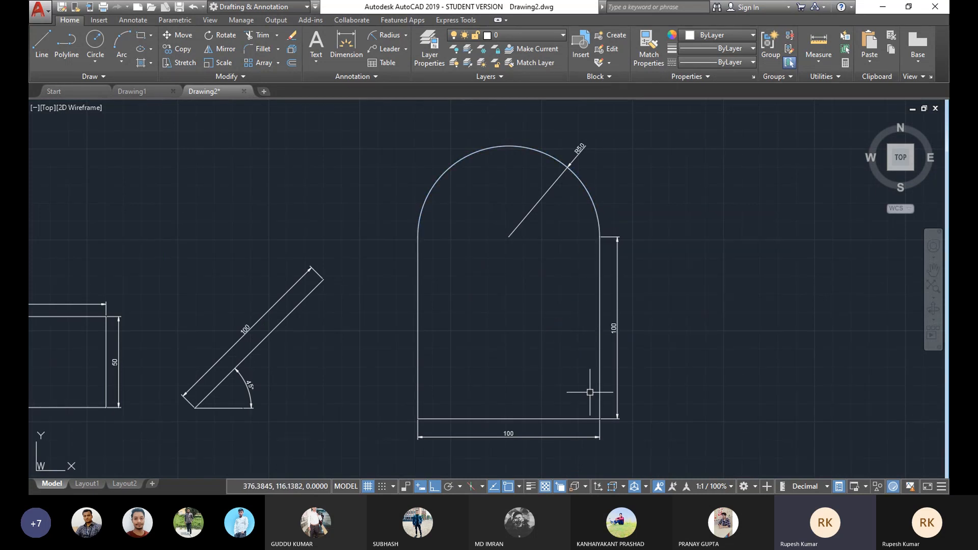
Step: Select the arch outline to check its object type, then deselect it
middle_click_drag(498, 280, 520, 269)
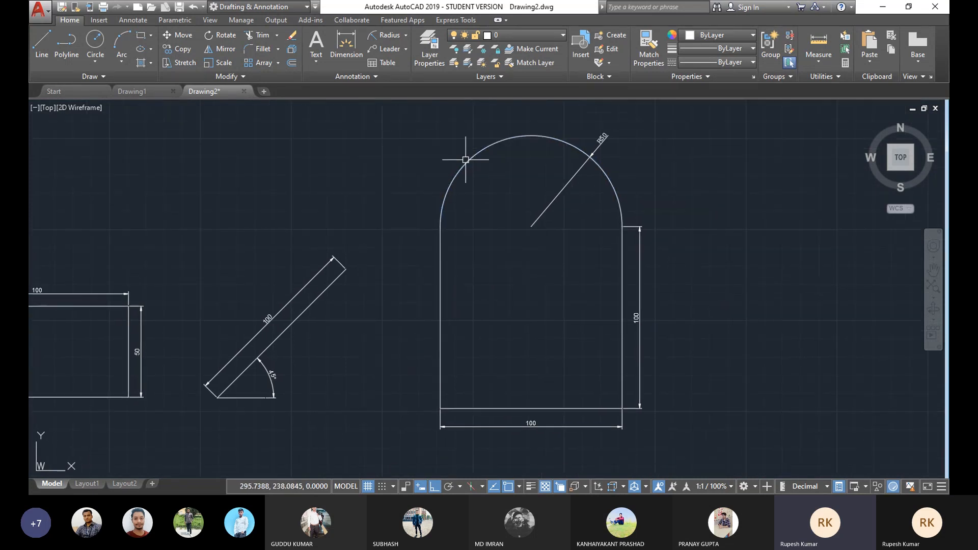
left_click(465, 162)
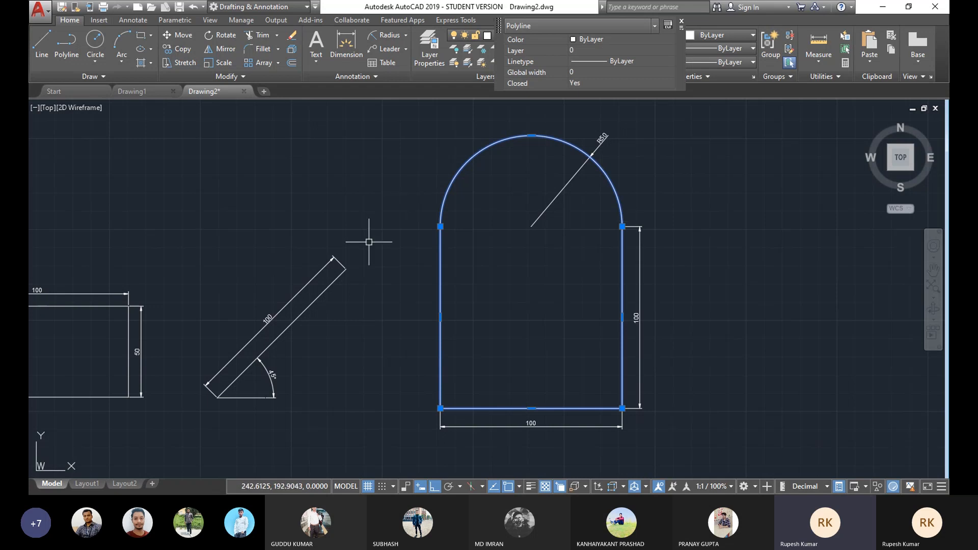
key("Escape")
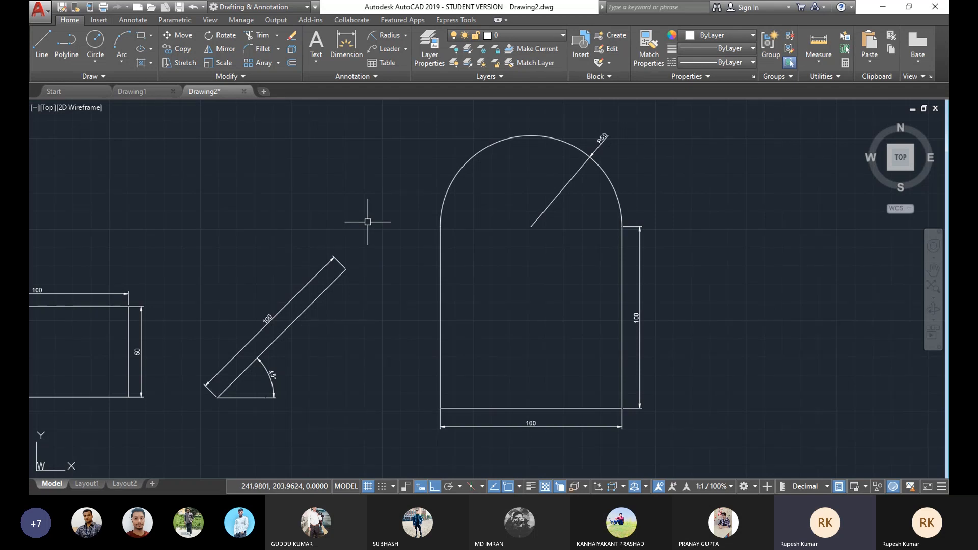
Step: Explode the arch polyline into separate segments
middle_click_drag(363, 337, 385, 328)
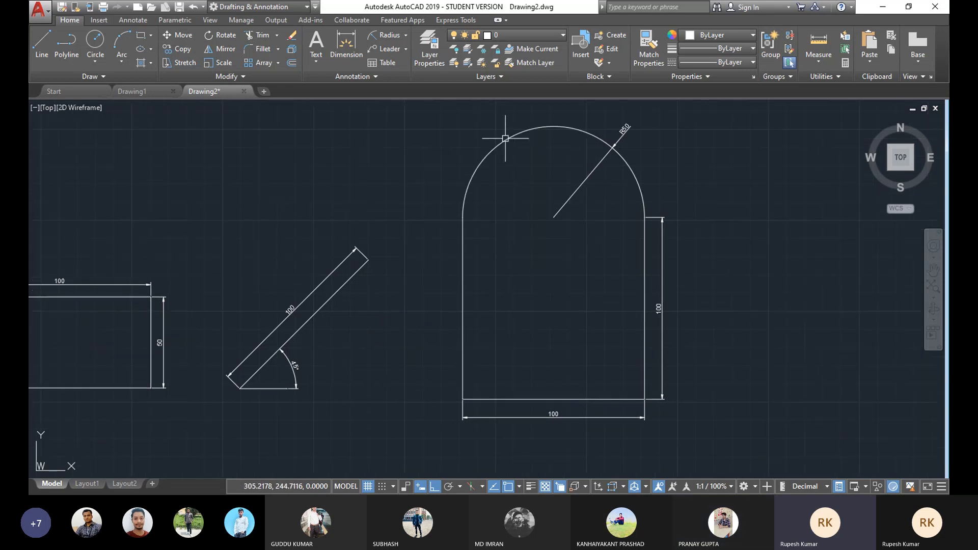
left_click(505, 138)
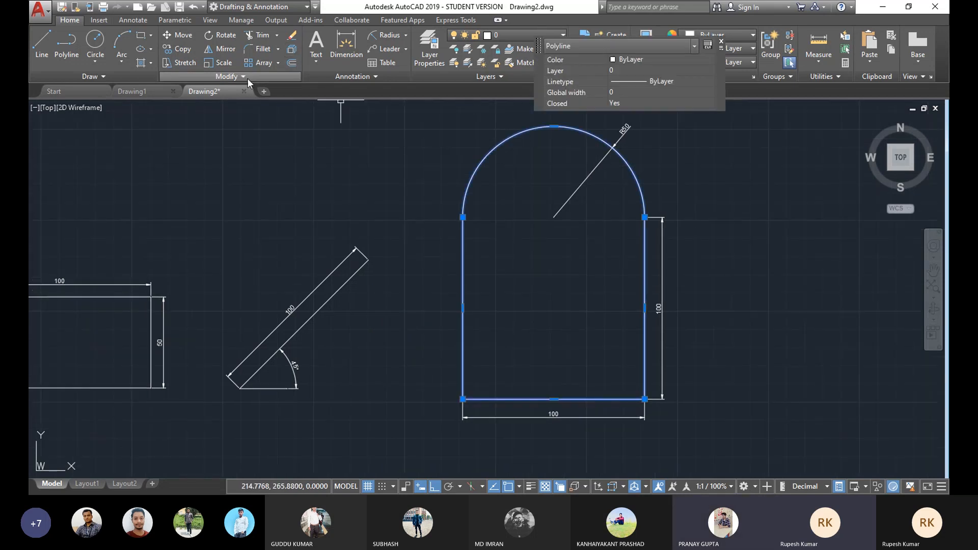
left_click(293, 55)
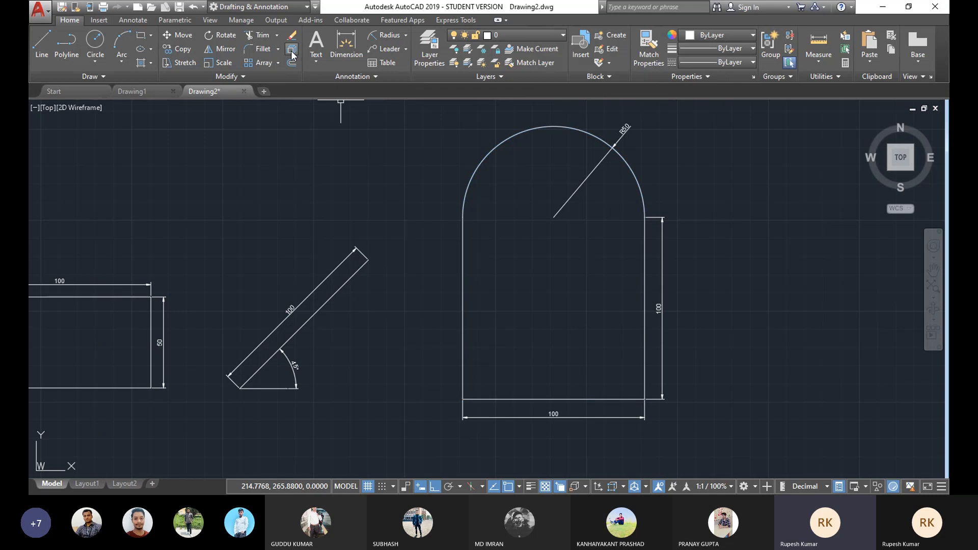
Step: Select the arc and the individual edges one by one to inspect the exploded segments, then deselect them
left_click(543, 124)
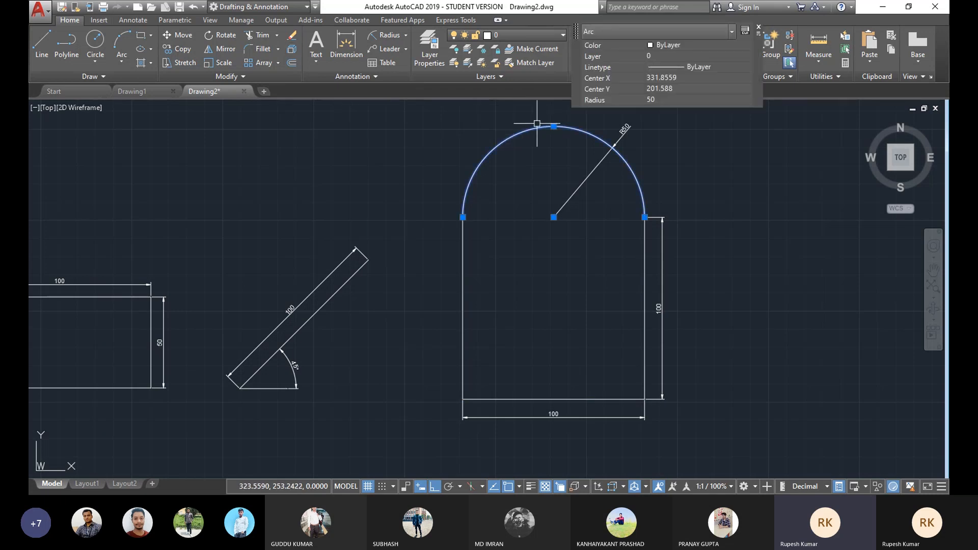
left_click(463, 290)
left_click(571, 399)
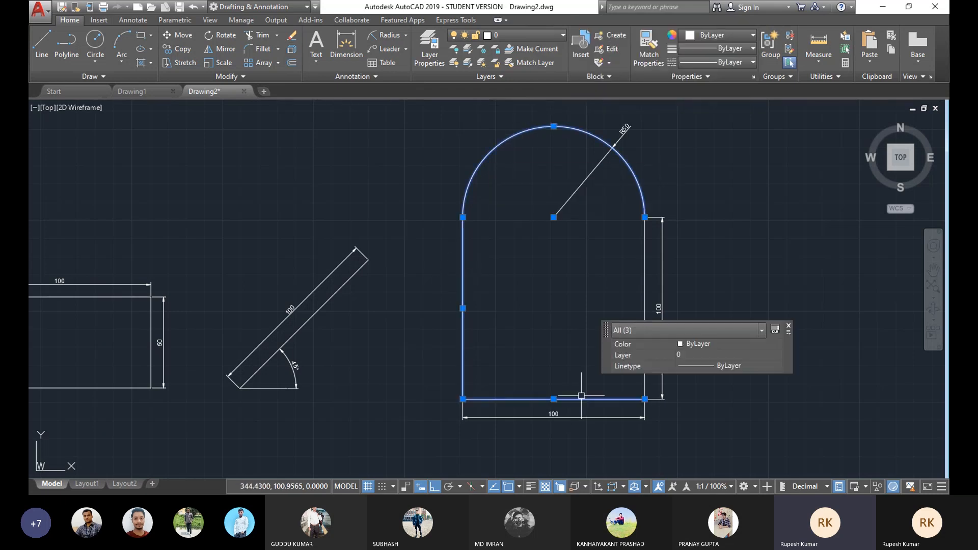
left_click(645, 281)
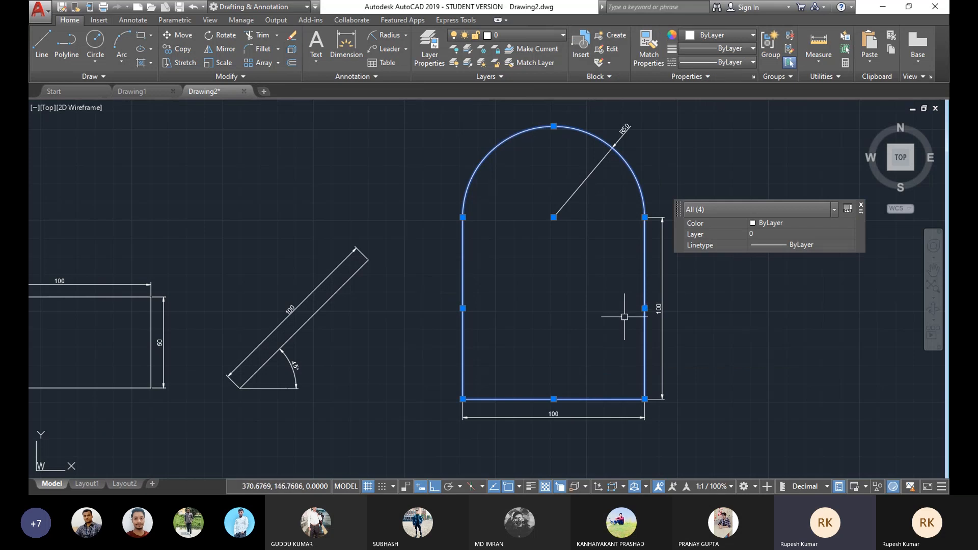
key("Escape")
Step: Crossing-select all the arch segments and join them back into a single polyline
middle_click_drag(636, 204, 613, 207)
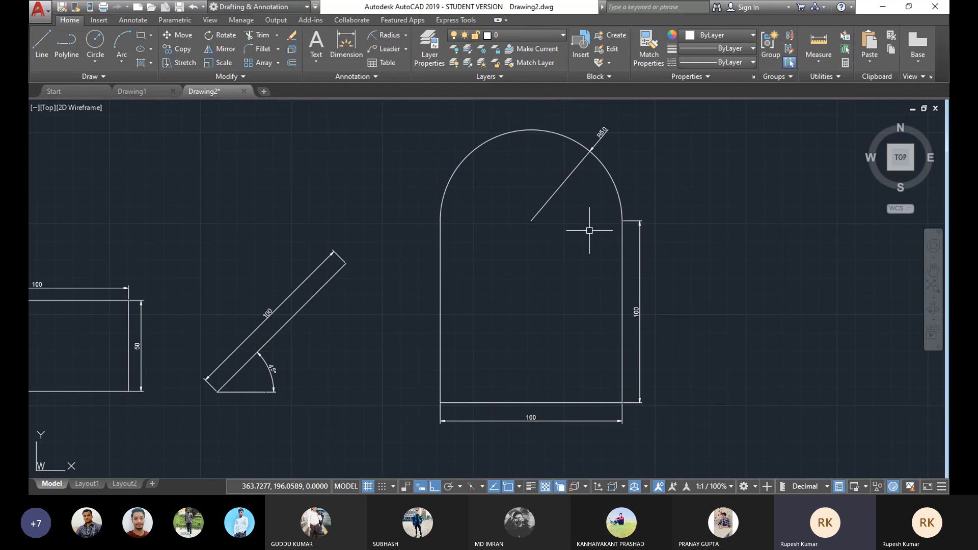
middle_click_drag(627, 175, 624, 176)
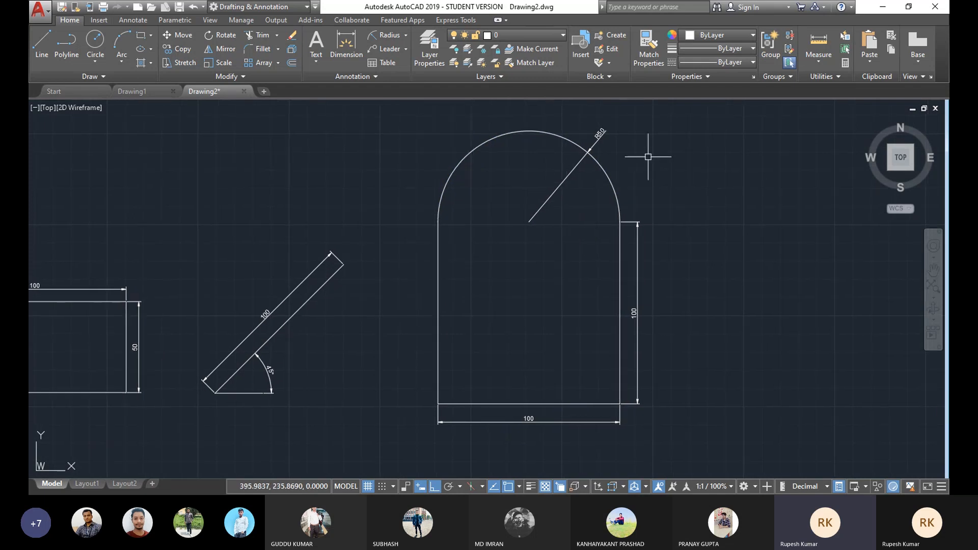
left_click(678, 117)
left_click(407, 461)
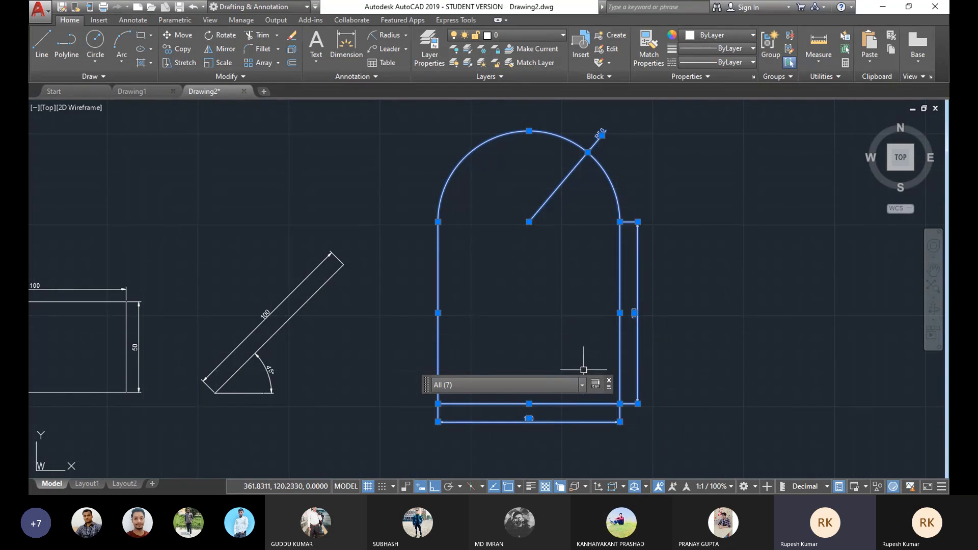
type("j")
key("Return")
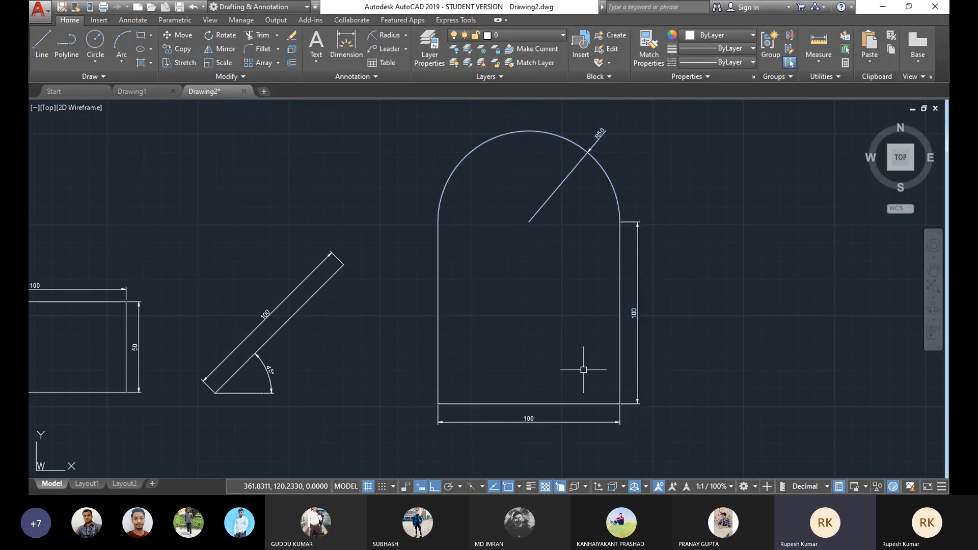
left_click(622, 285)
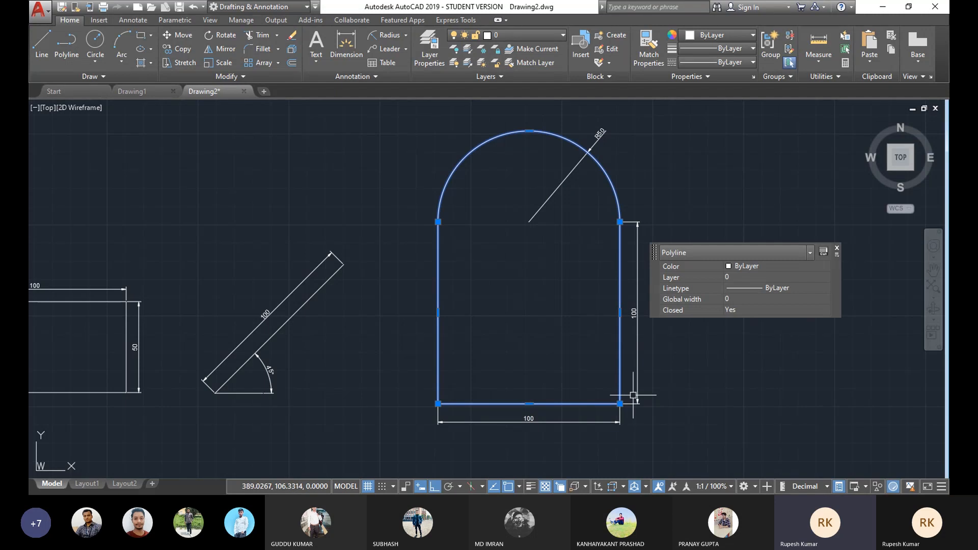
key("Escape")
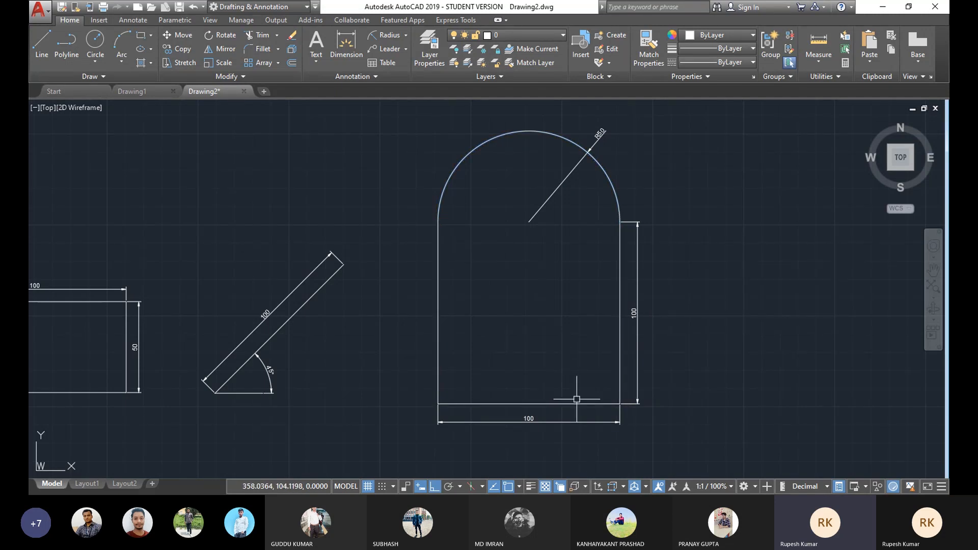
Step: Explode the joined arch polyline again with the X command
middle_click_drag(522, 335, 528, 326)
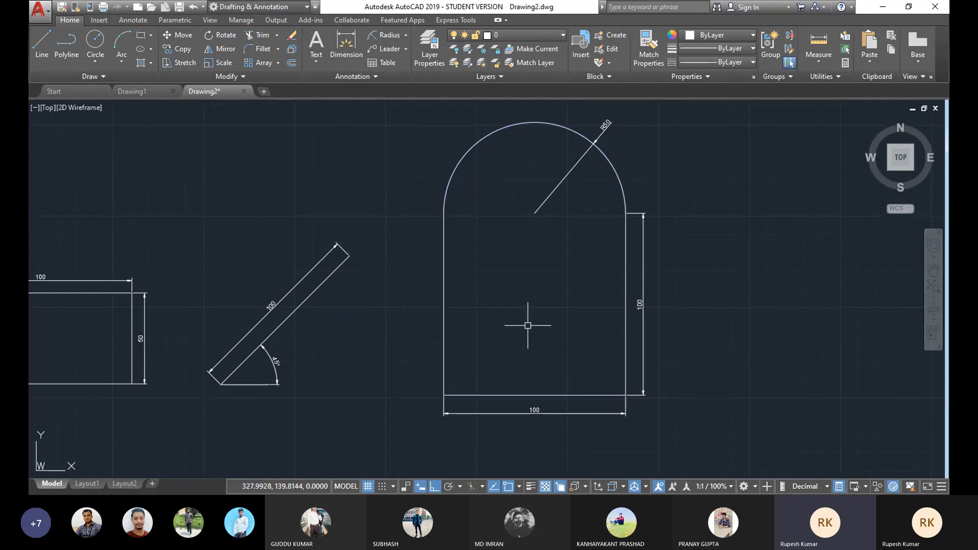
left_click(626, 283)
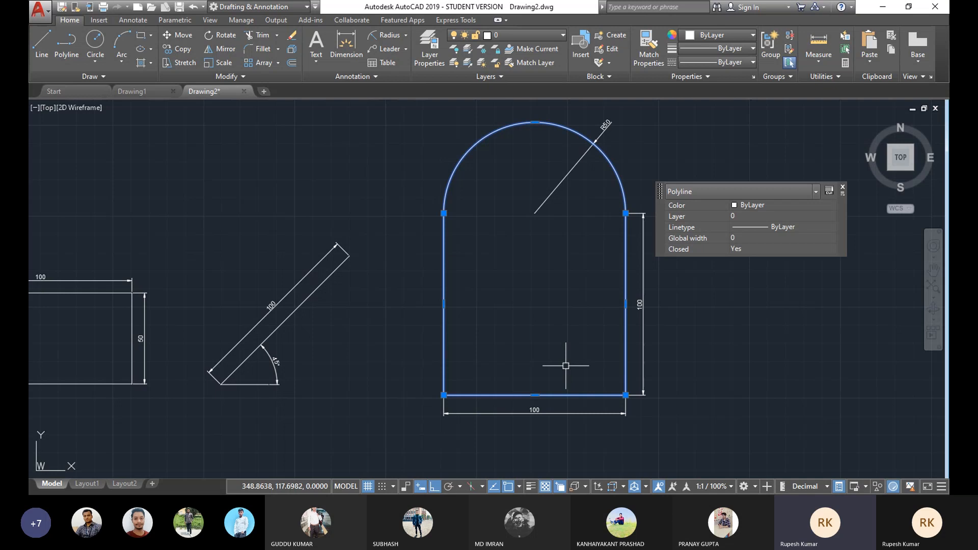
type("x")
key("Return")
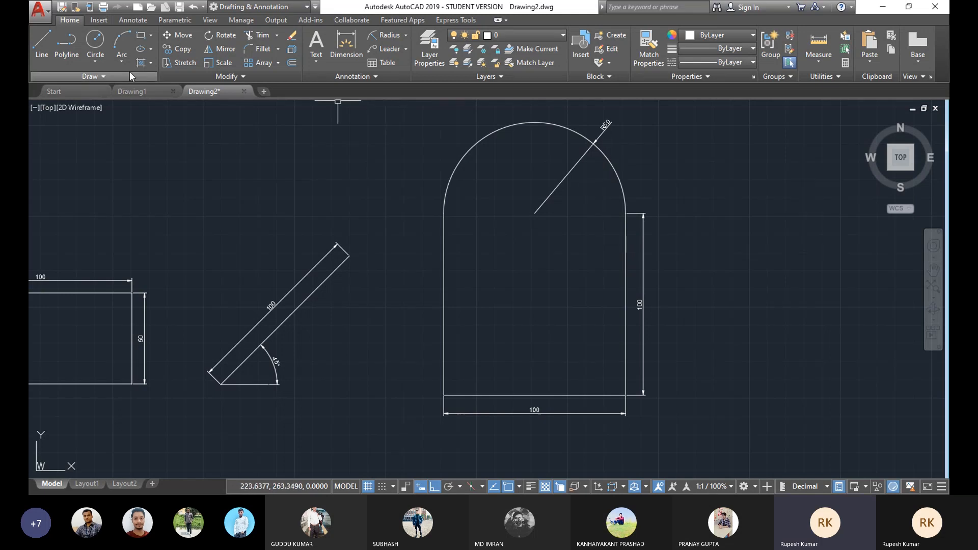
Step: Draw a Center, Radius circle at the arc's centre with its radius snapped to the top of the arc
left_click(94, 63)
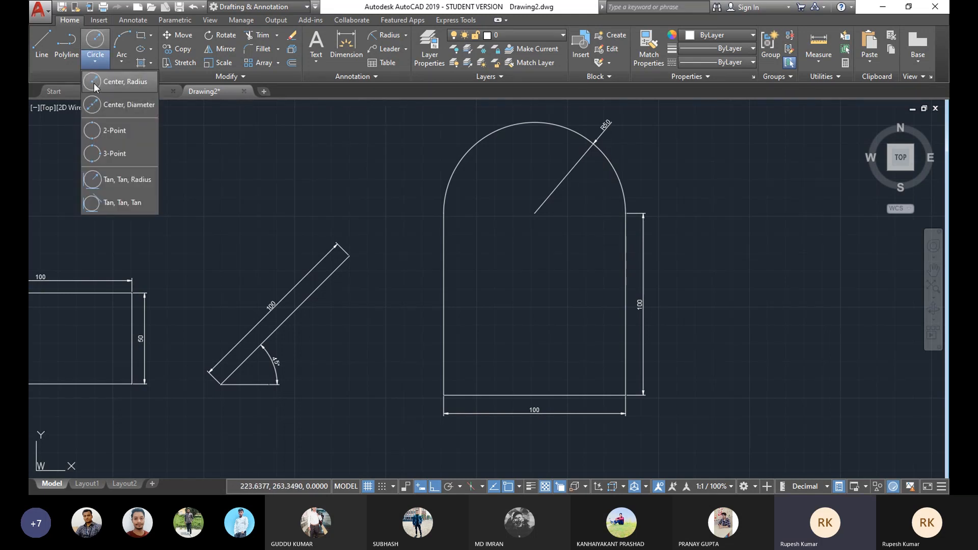
left_click(90, 83)
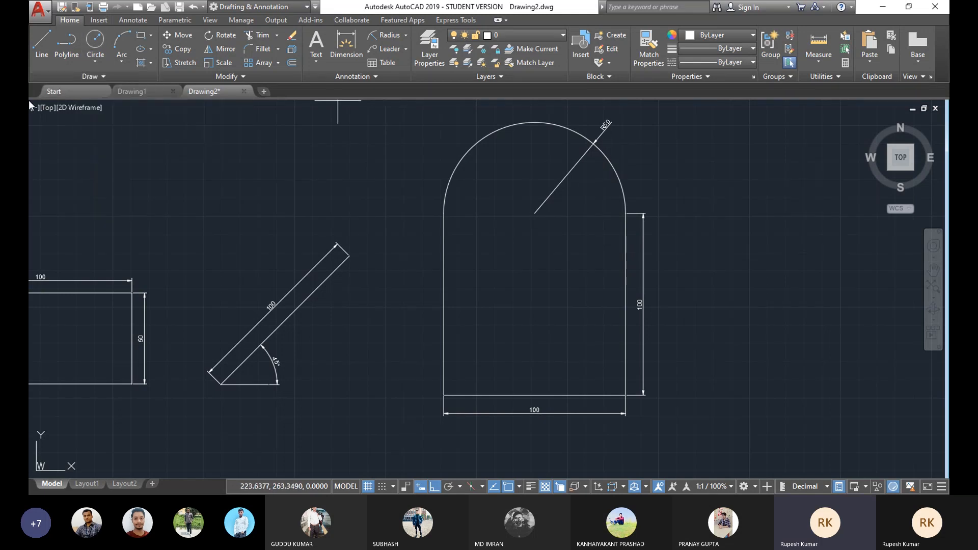
left_click(534, 213)
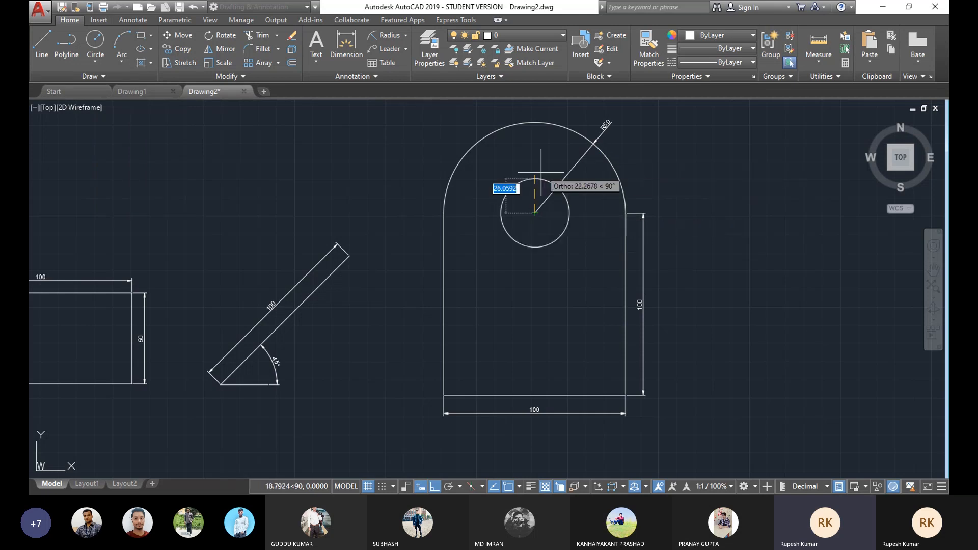
left_click(534, 123)
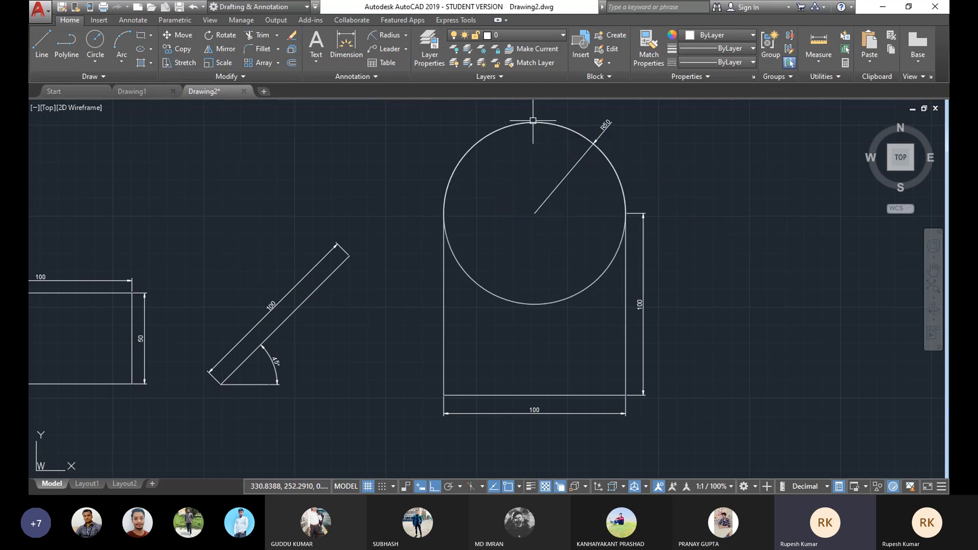
Step: Pick the arc from the overlapping objects and delete it, leaving the circle
left_click(474, 147)
left_click(541, 207)
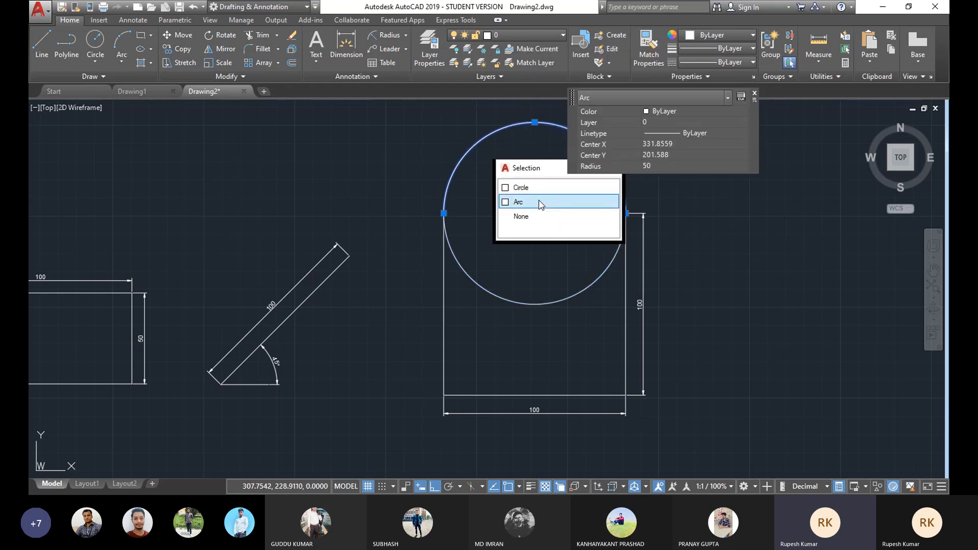
key("Delete")
middle_click_drag(523, 258, 496, 243)
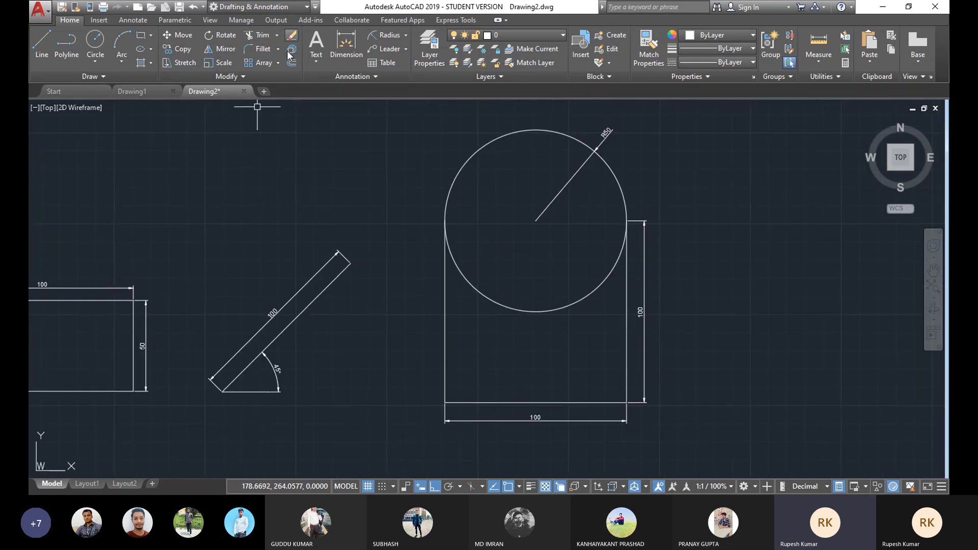
Step: Erase the circle with the Erase command
left_click(293, 35)
left_click(567, 307)
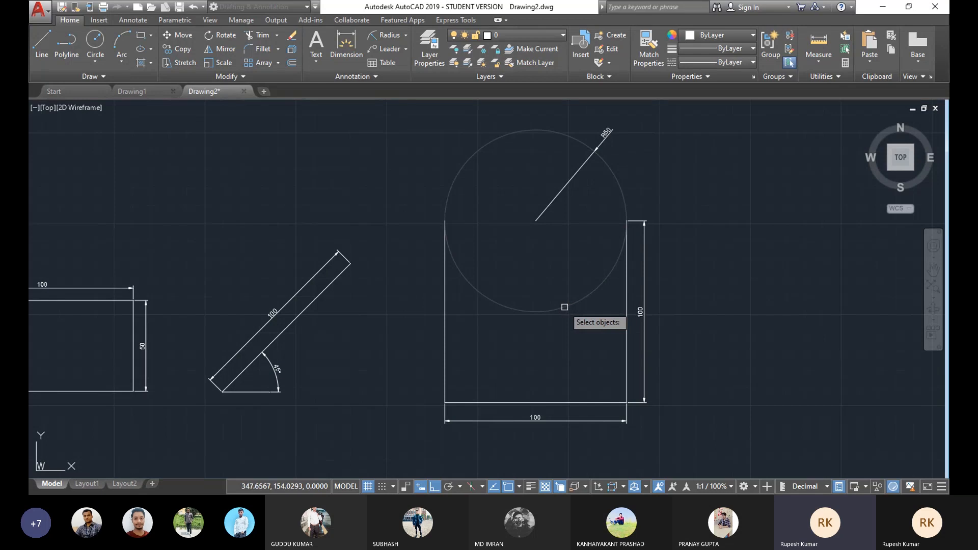
key("Return")
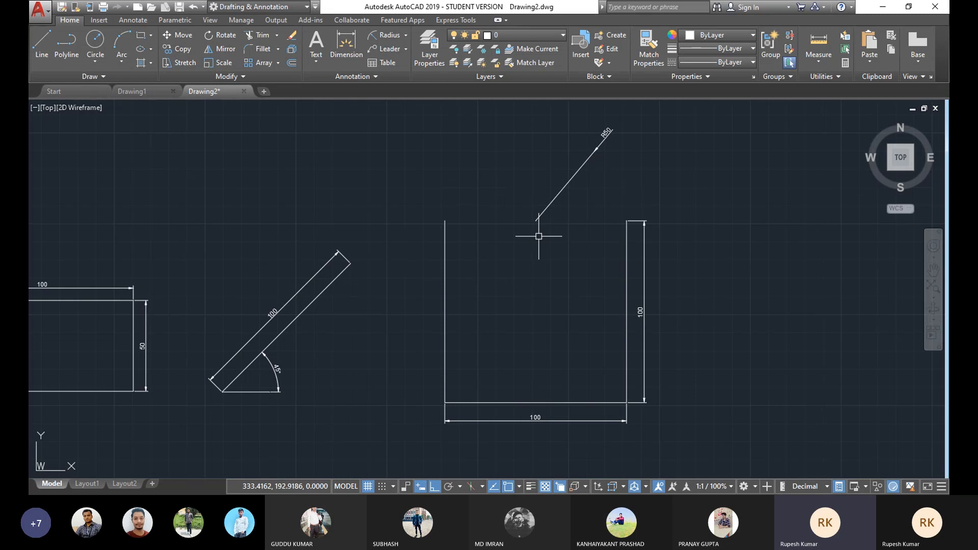
Step: Window-select the radius dimension and delete it
left_click(652, 121)
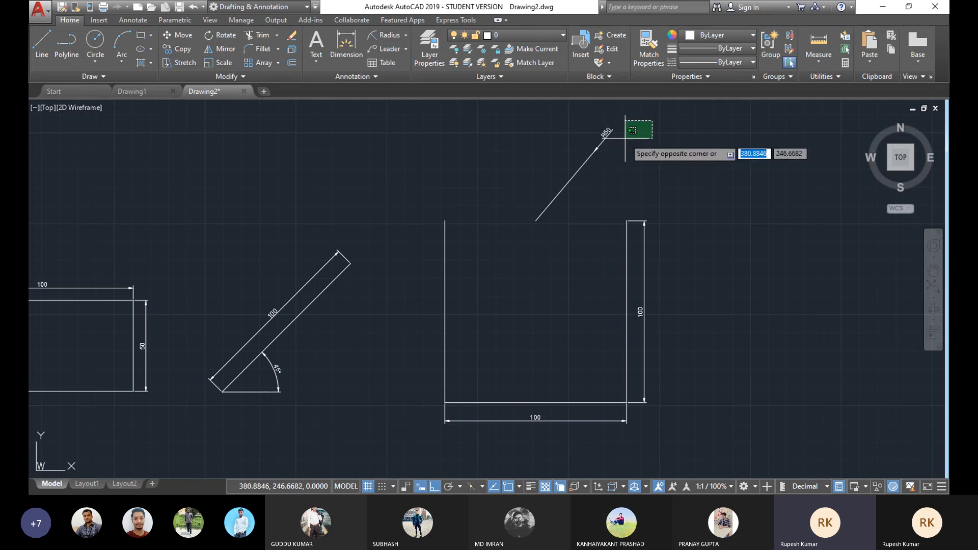
left_click(594, 140)
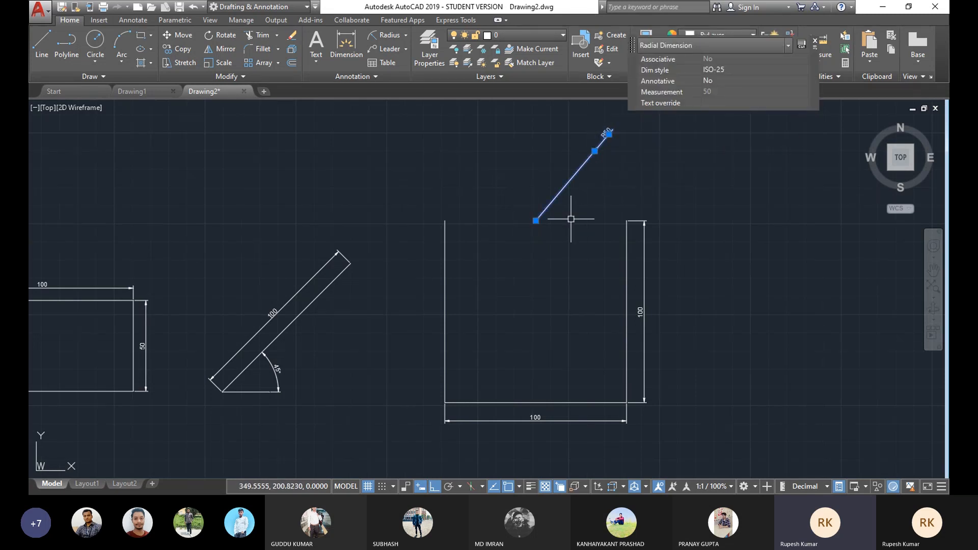
key("Delete")
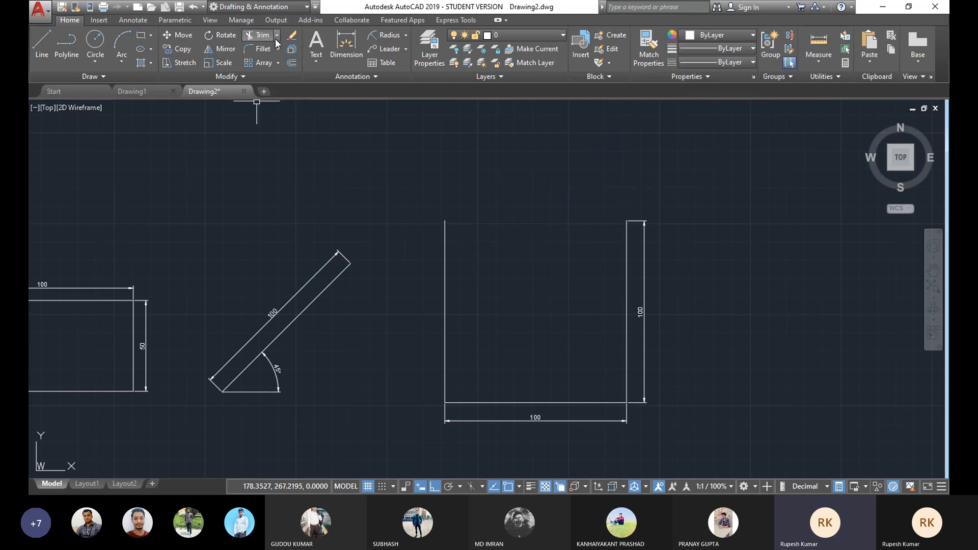
Step: Undo the dimension deletion and the circle erasure
key("ctrl+z")
key("ctrl+z")
middle_click_drag(443, 212, 426, 197)
middle_click_drag(539, 197, 532, 216)
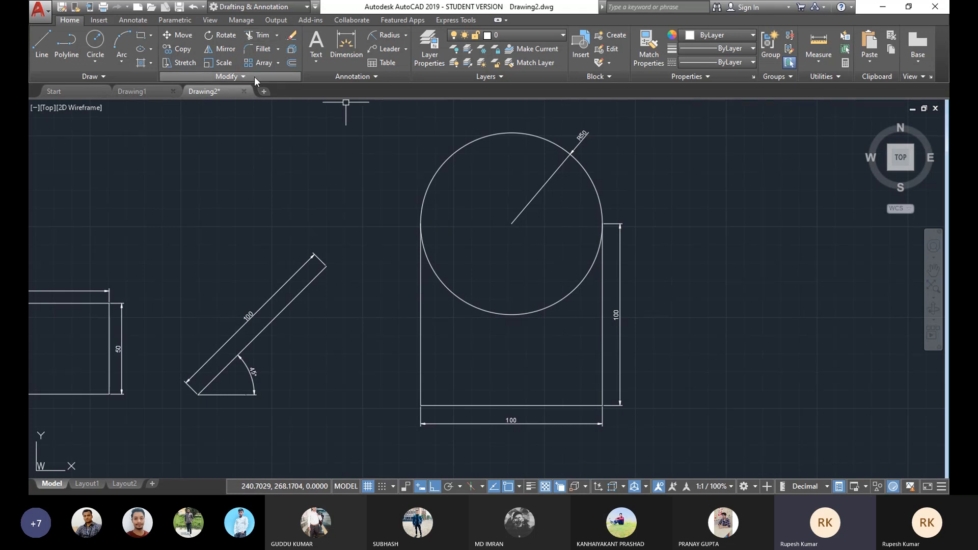
left_click(277, 36)
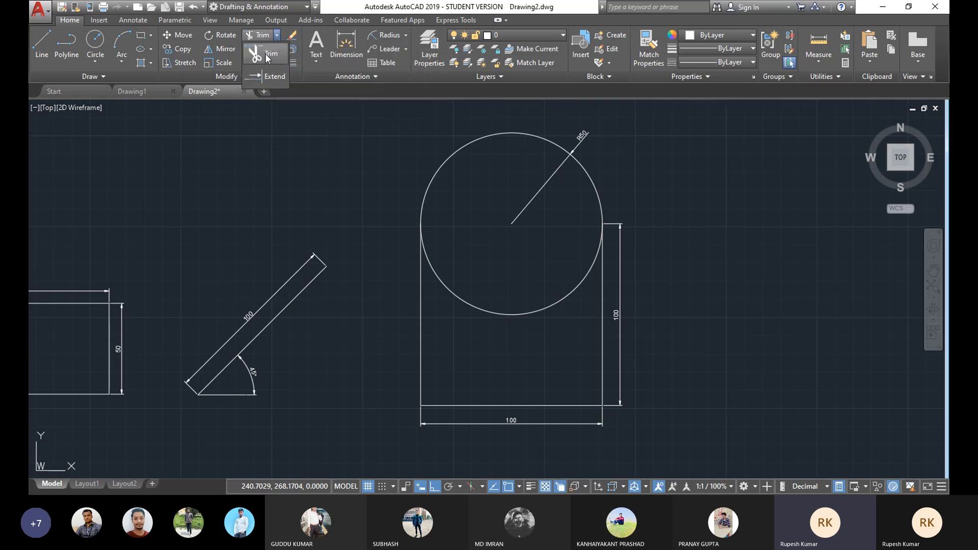
left_click(261, 55)
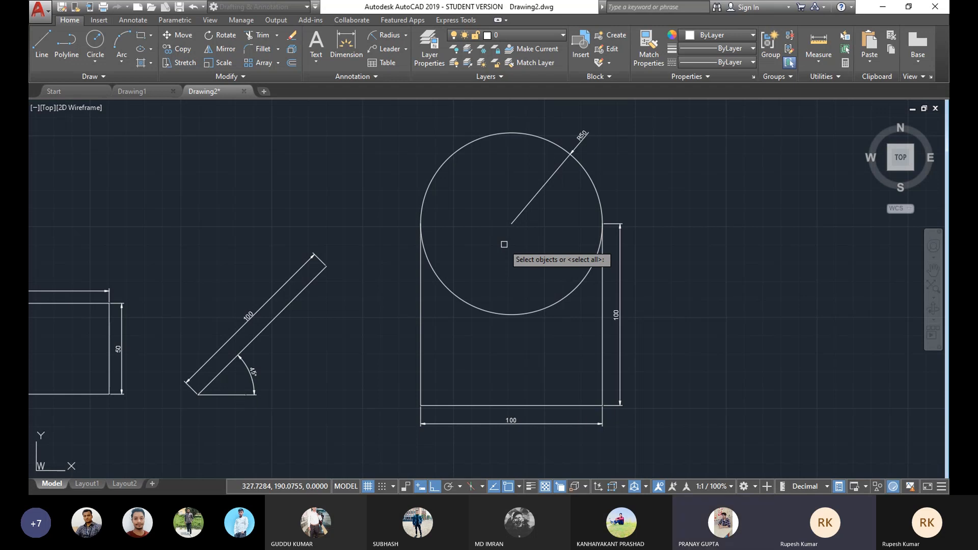
key("Escape")
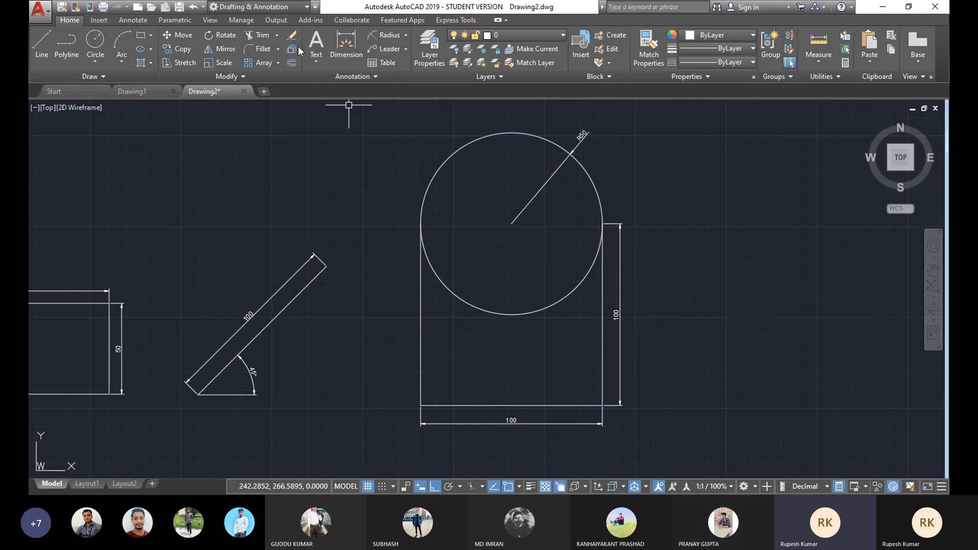
Step: Trim away the lower half of the circle that overlaps the 100 by 100 square, leaving an arched top
left_click(277, 35)
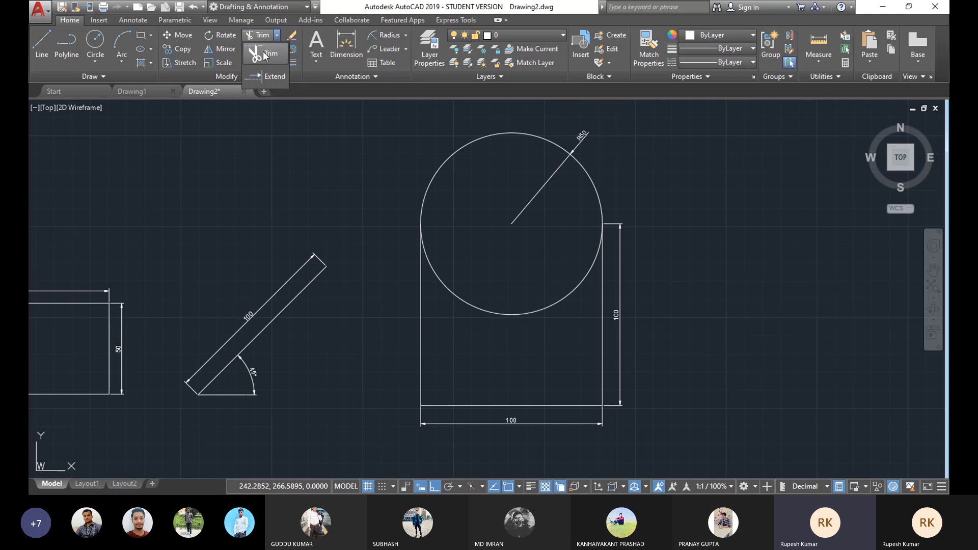
left_click(263, 52)
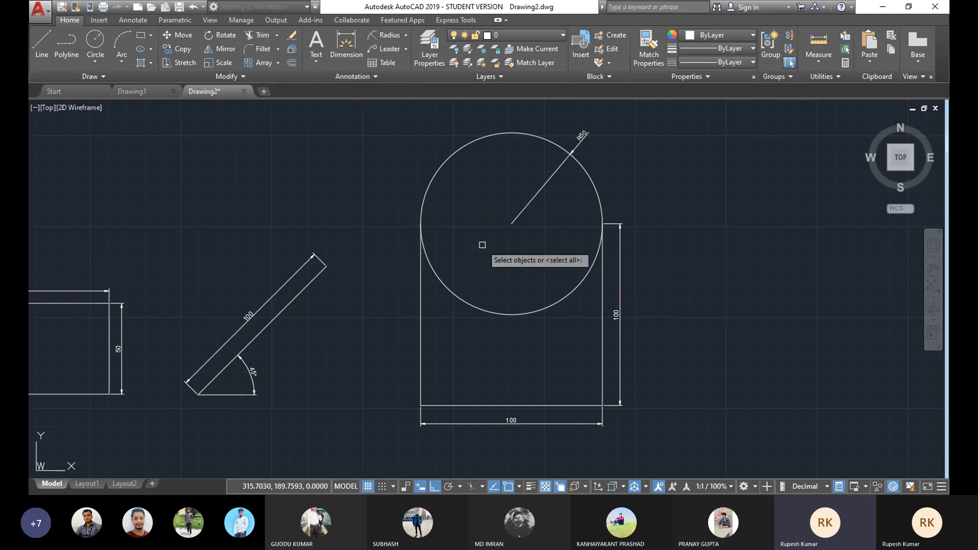
key("Return")
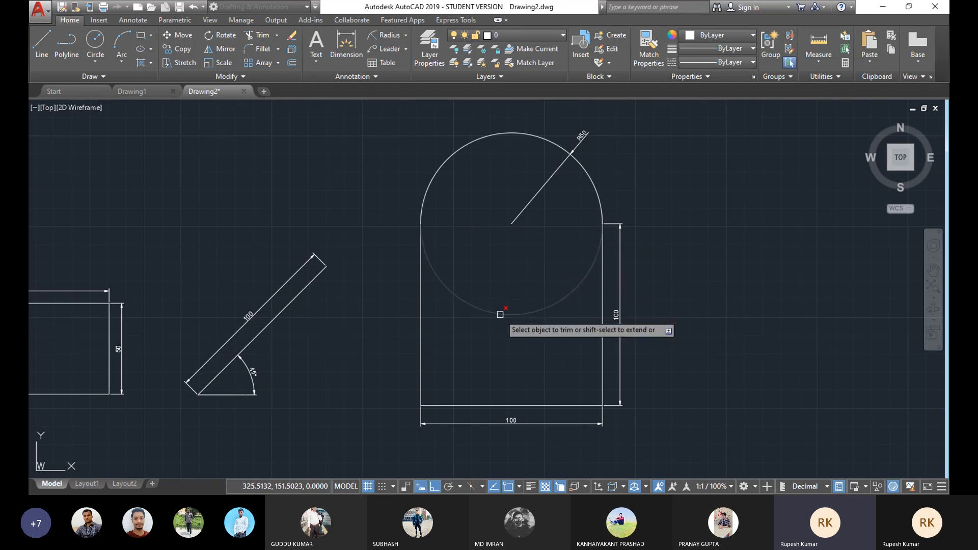
left_click(500, 313)
middle_click_drag(513, 217, 470, 208)
right_click(688, 175)
left_click(717, 186)
mouse_move(549, 210)
middle_mouse_down()
mouse_move(591, 219)
mouse_move(545, 212)
mouse_move(552, 194)
middle_mouse_up()
middle_click_drag(499, 222, 492, 229)
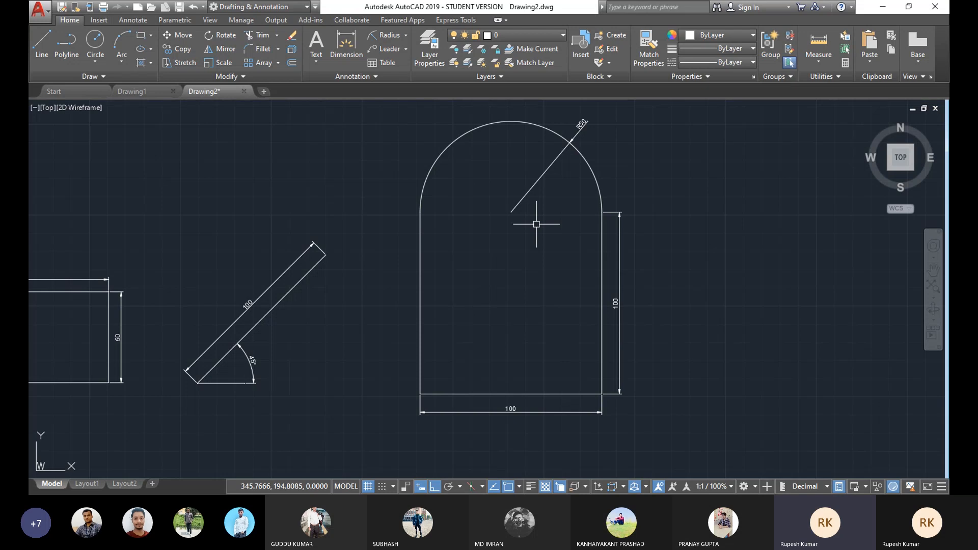
scroll(427, 184, "down", 3)
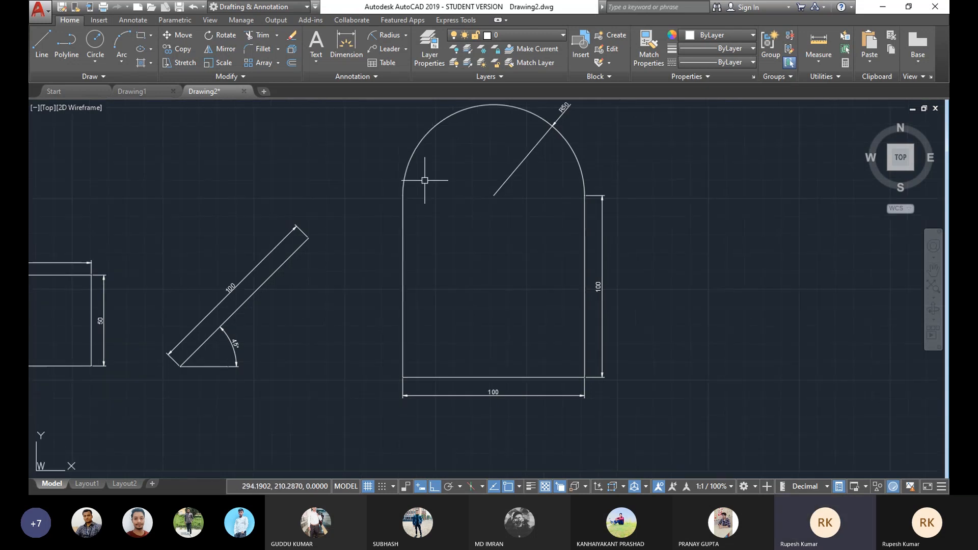
scroll(387, 199, "up", 3)
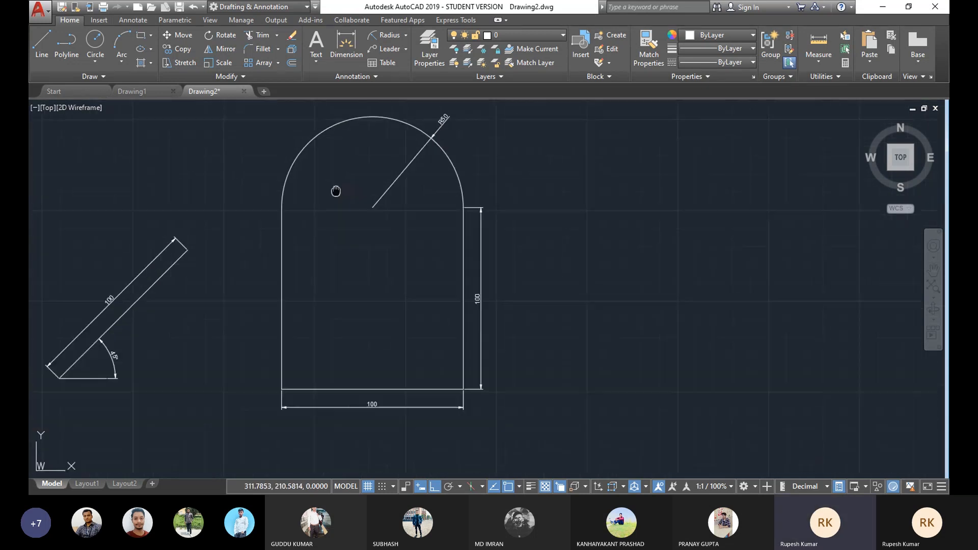
middle_click_drag(331, 196, 306, 198)
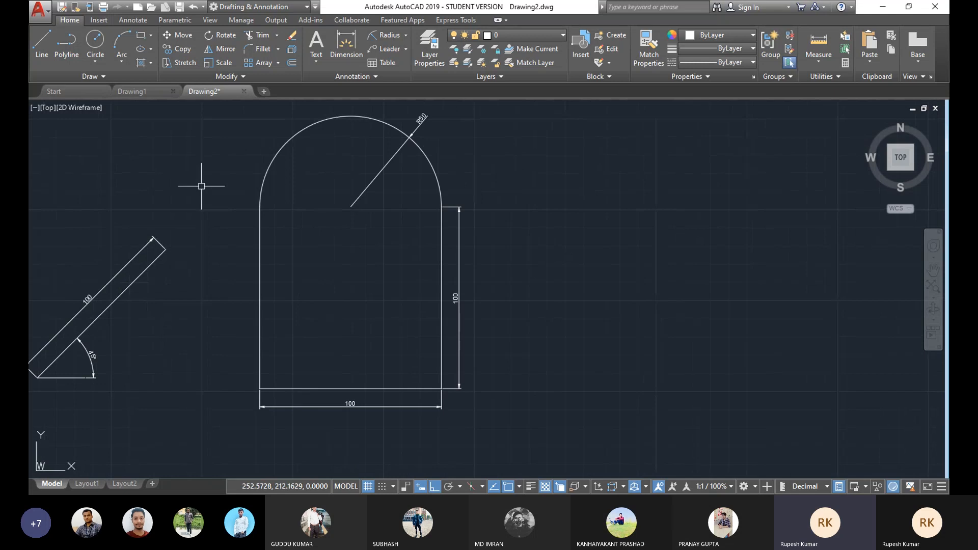
left_click(94, 61)
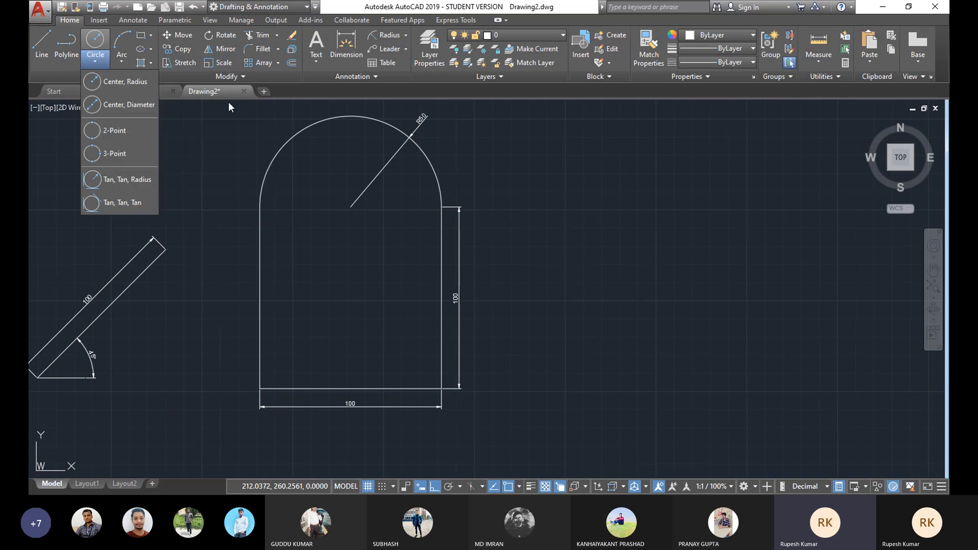
left_click(323, 92)
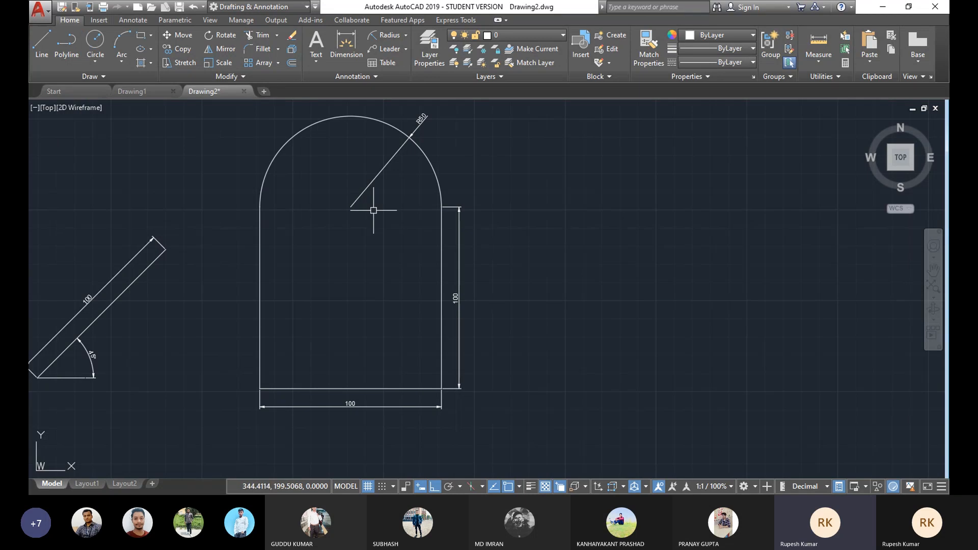
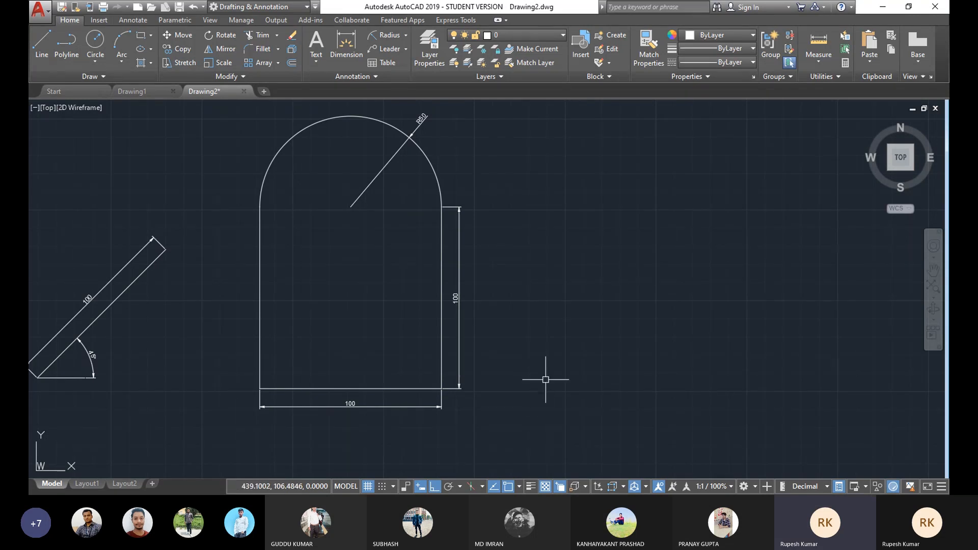
middle_click_drag(537, 374, 521, 371)
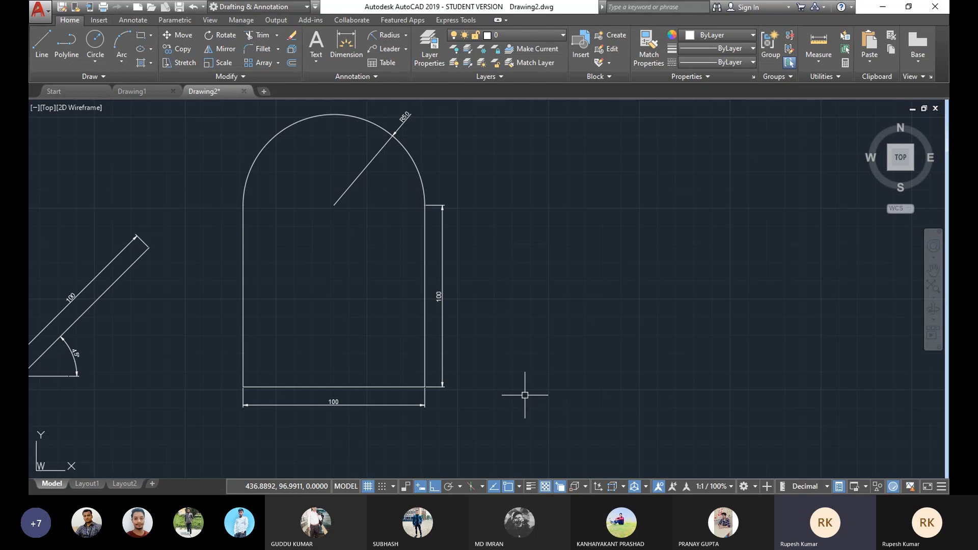
middle_click_drag(405, 172, 289, 191)
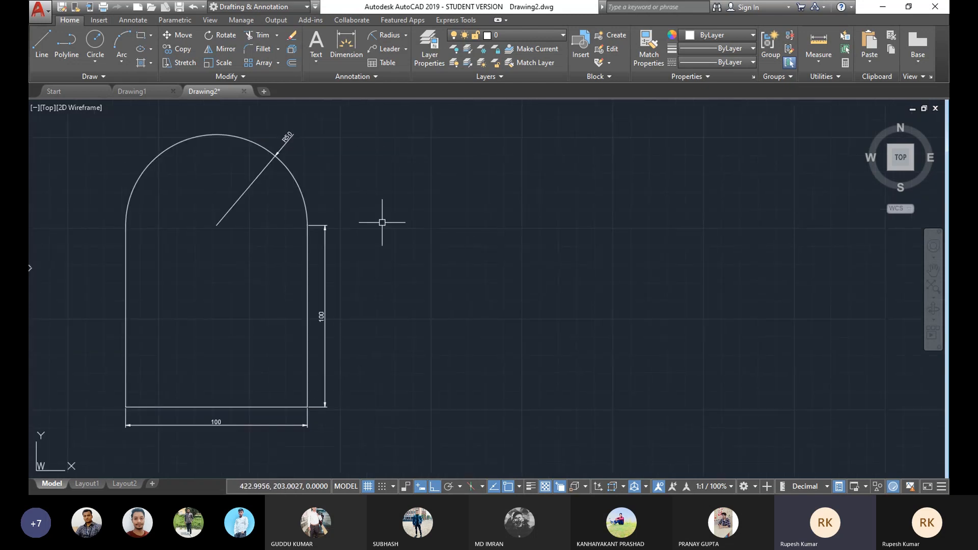
middle_click_drag(383, 221, 341, 214)
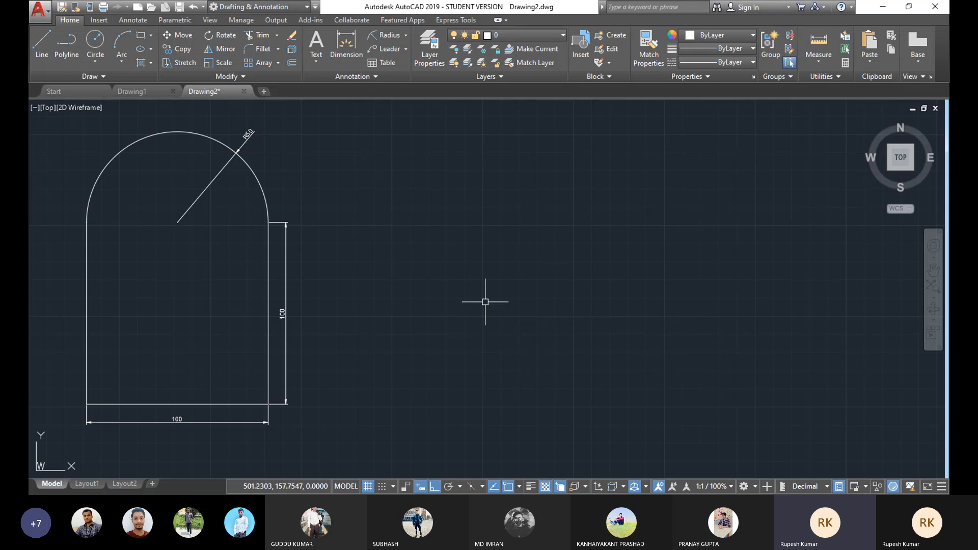
middle_click_drag(287, 288, 218, 280)
left_click(42, 43)
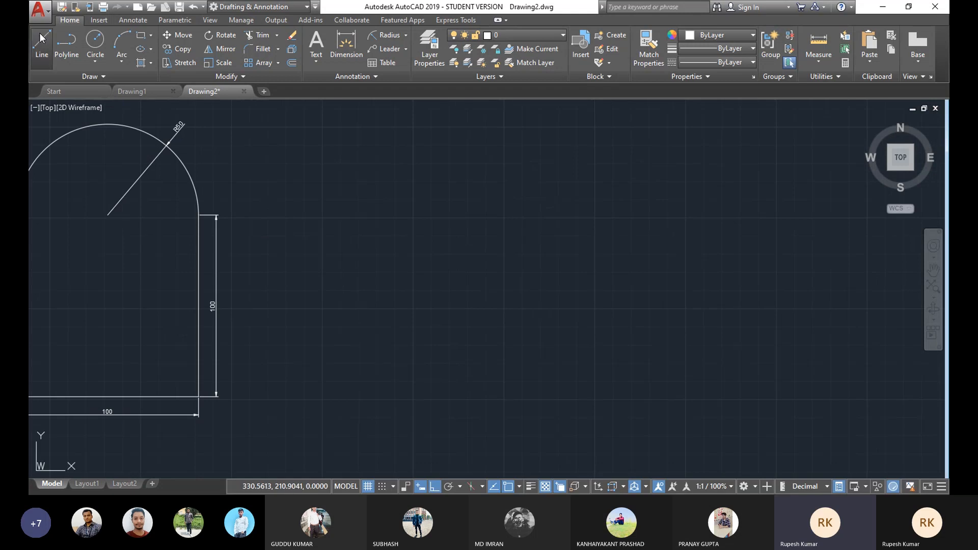
mouse_move(507, 267)
middle_mouse_down()
mouse_move(472, 255)
mouse_move(459, 284)
middle_mouse_up()
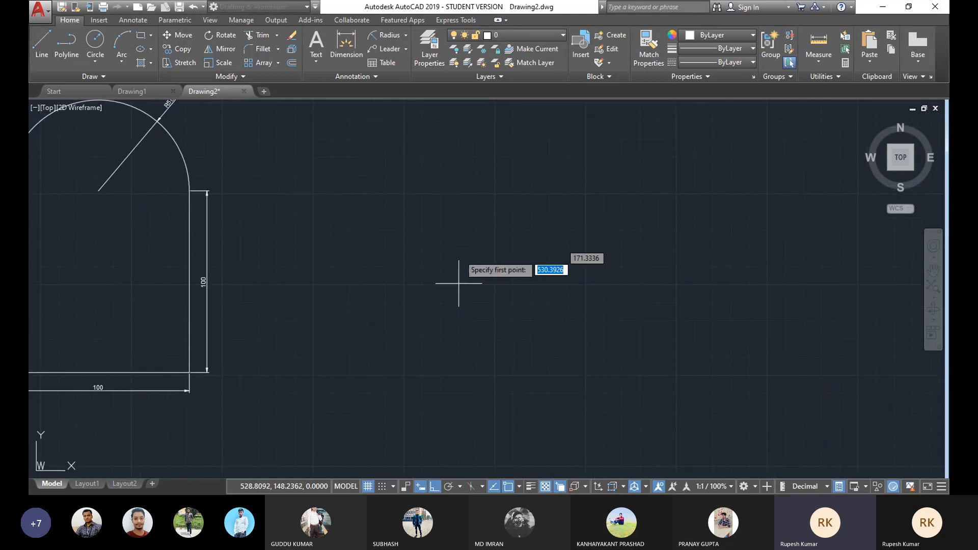
left_click(369, 487)
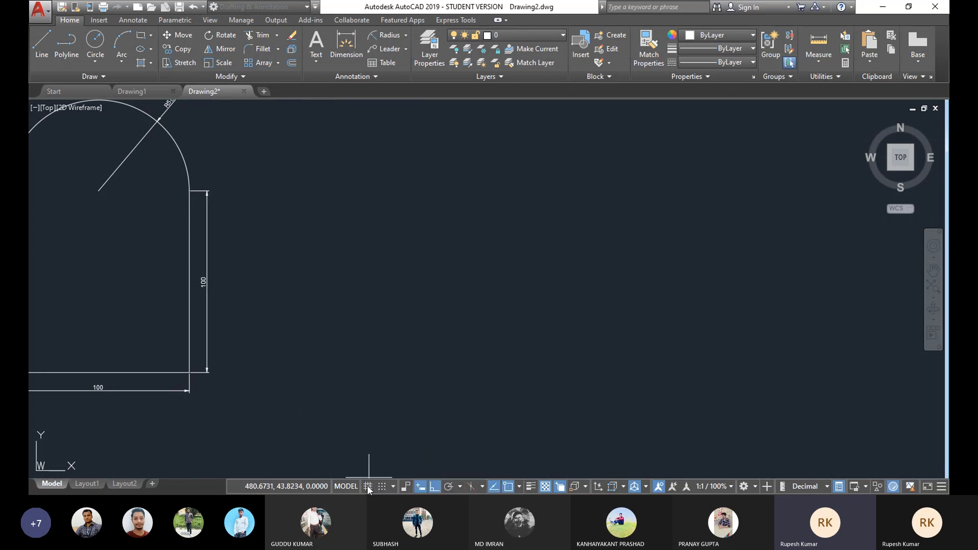
left_click(368, 486)
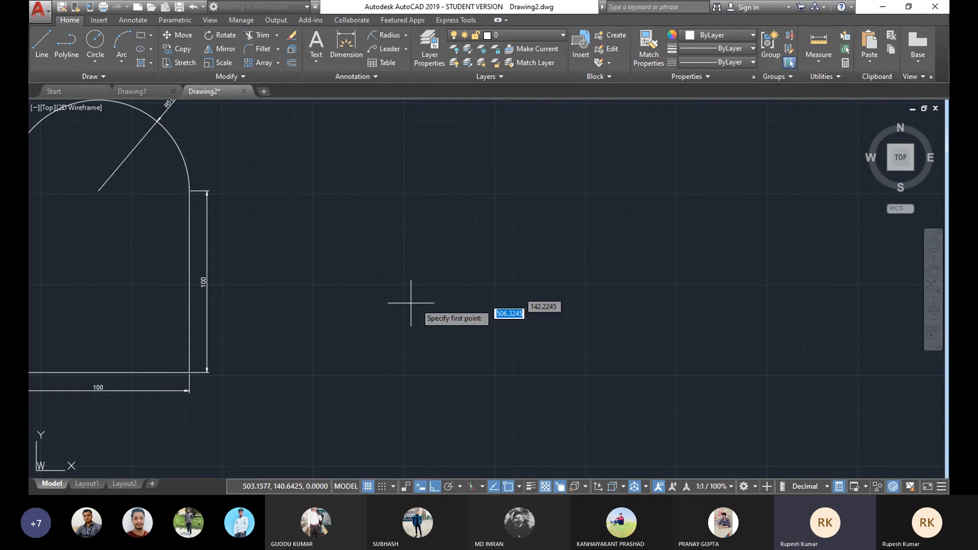
Step: Turn on snap mode and set the snap X spacing to 20 with unequal X and Y spacing
scroll(427, 284, "up", 4)
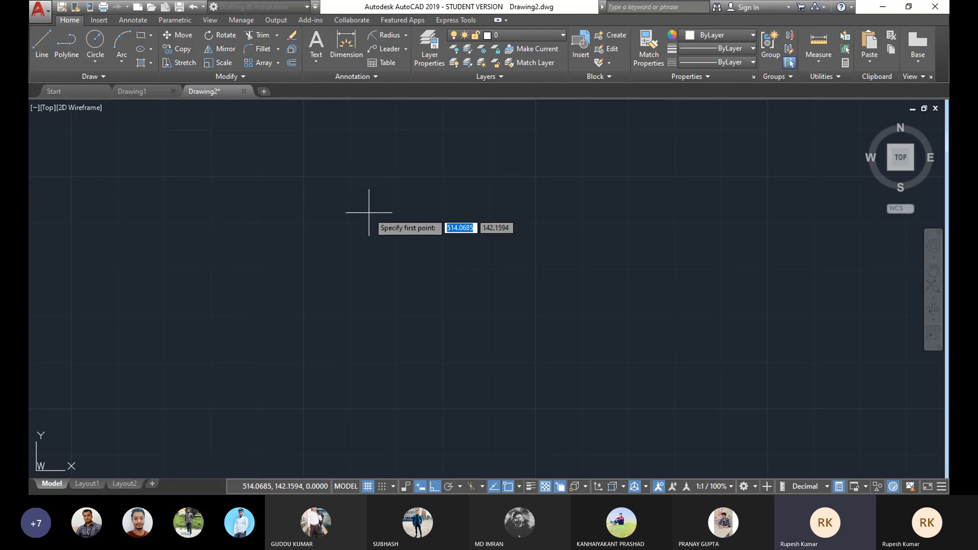
left_click(380, 488)
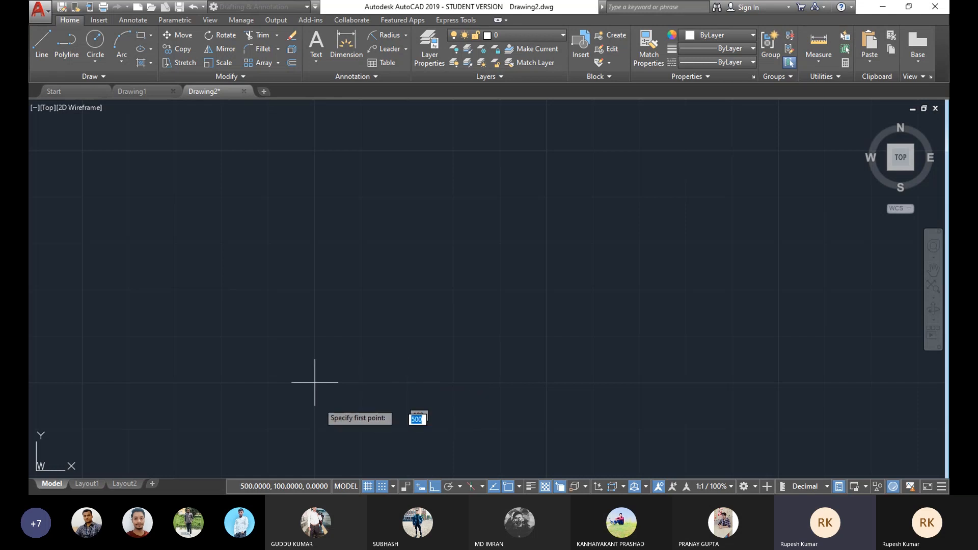
right_click(369, 488)
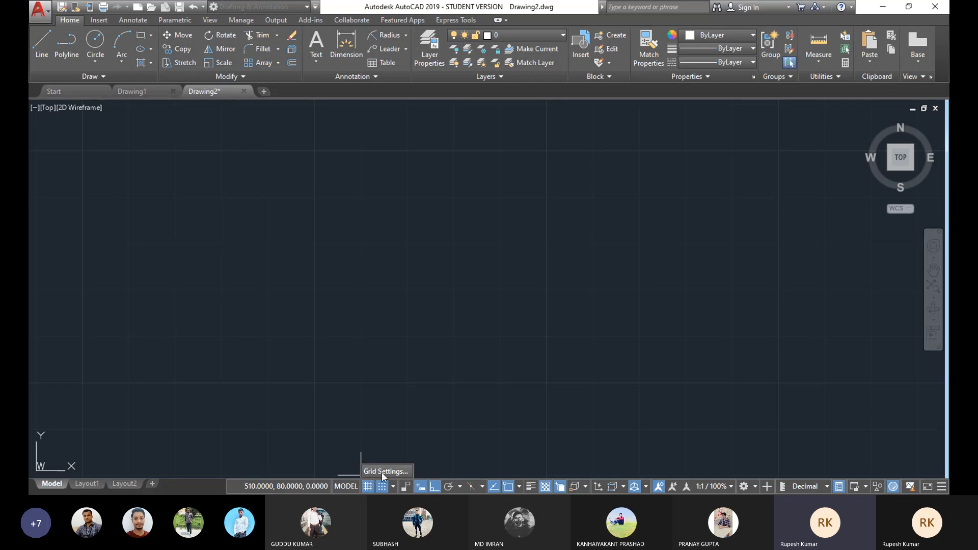
left_click(385, 471)
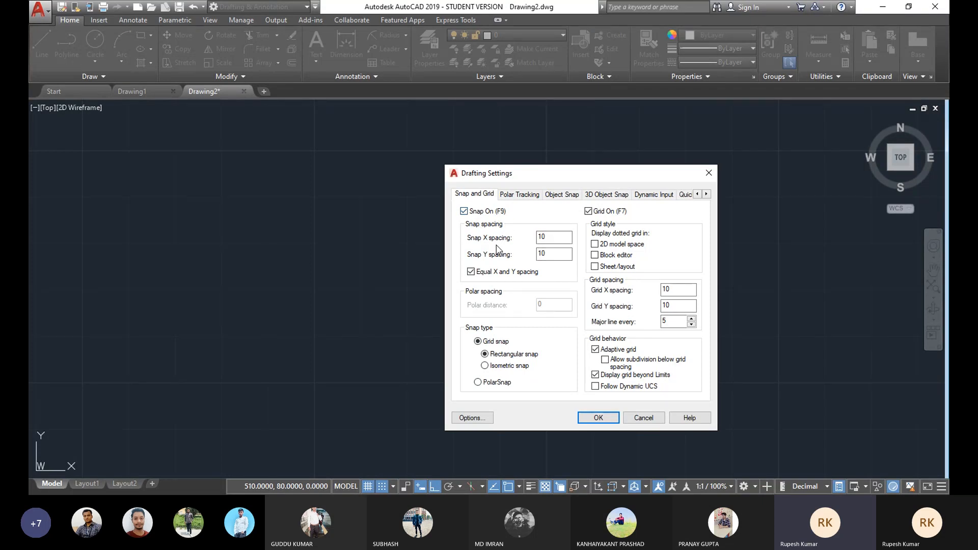
left_click(550, 243)
left_click(470, 272)
left_click(548, 237)
left_click(598, 417)
type("l")
key("Return")
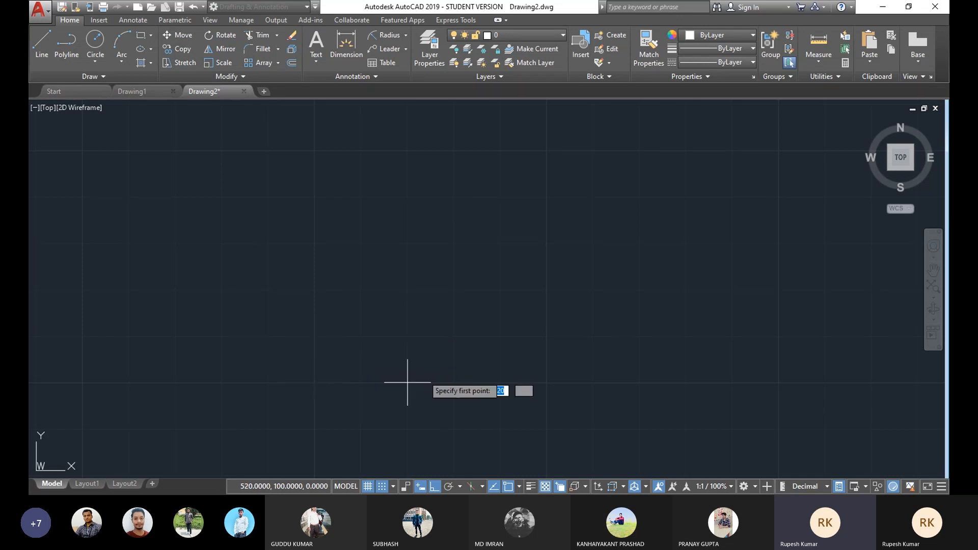
left_click(315, 382)
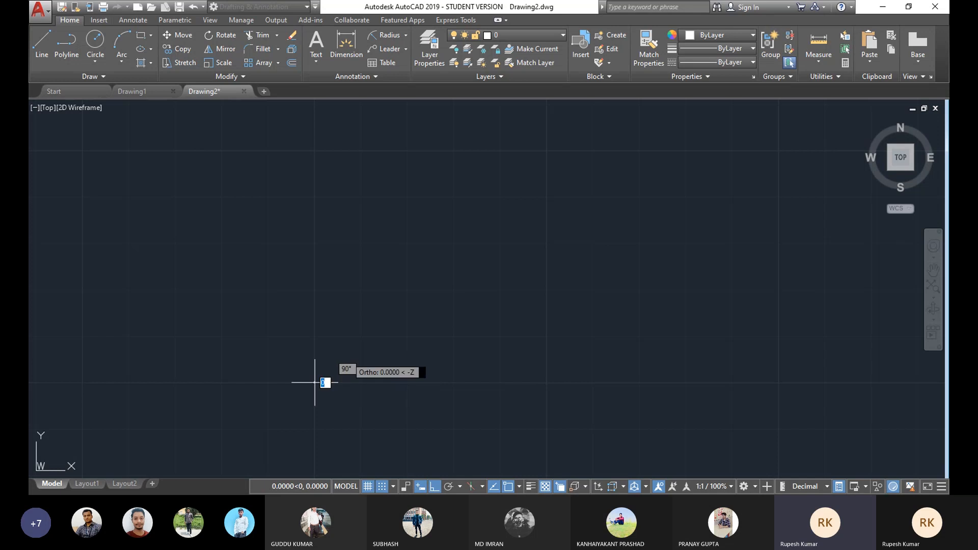
key("Escape")
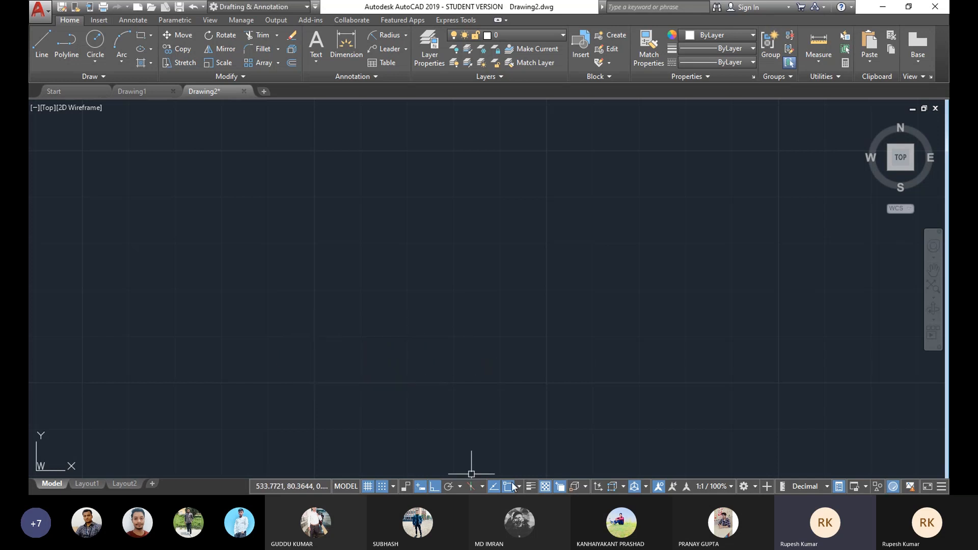
Step: Reset the snap X spacing to 10 in the drafting settings
right_click(368, 487)
left_click(378, 471)
double_click(545, 237)
type("10")
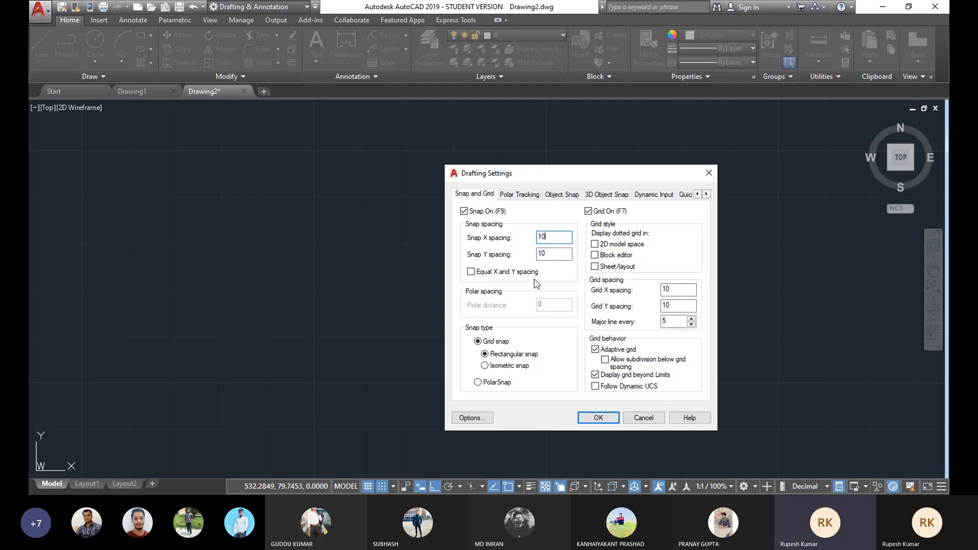
left_click(599, 418)
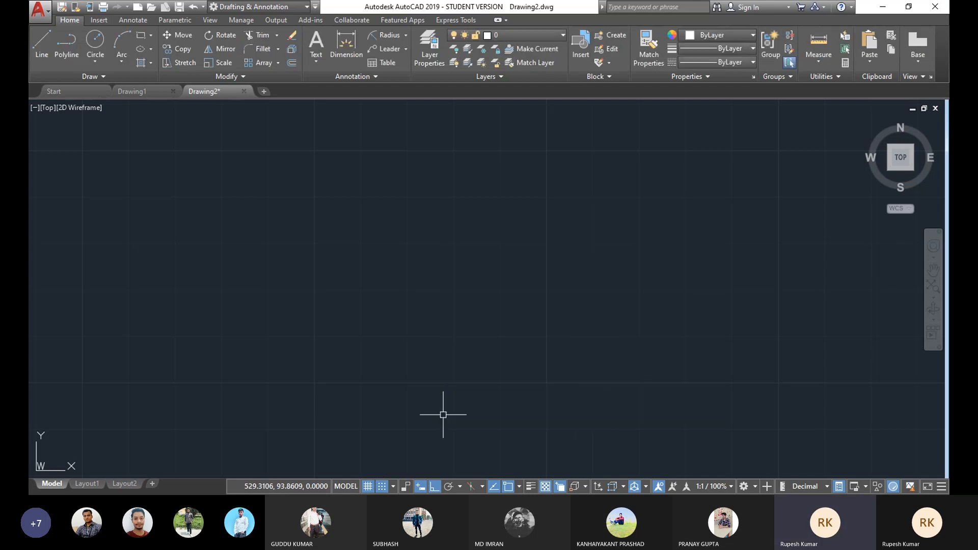
Step: Draw a zigzag spring line on snap points, with short 10-unit horizontal leads at each end
left_click(40, 49)
left_click(315, 290)
left_click(361, 290)
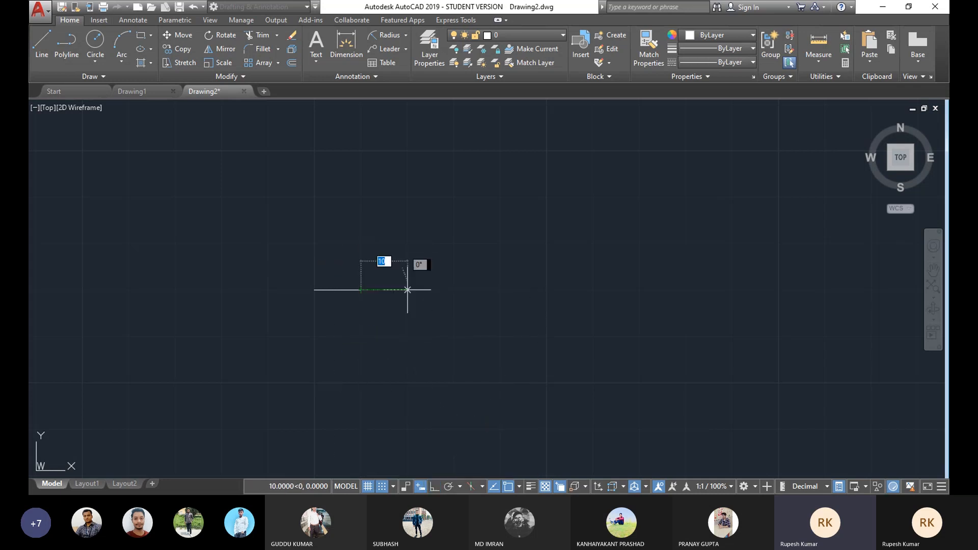
left_click(407, 243)
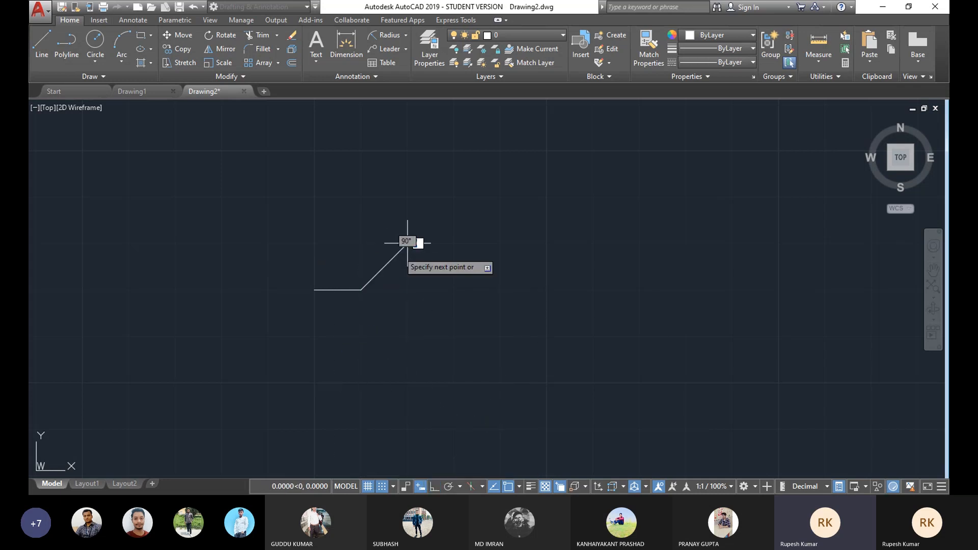
left_click(454, 336)
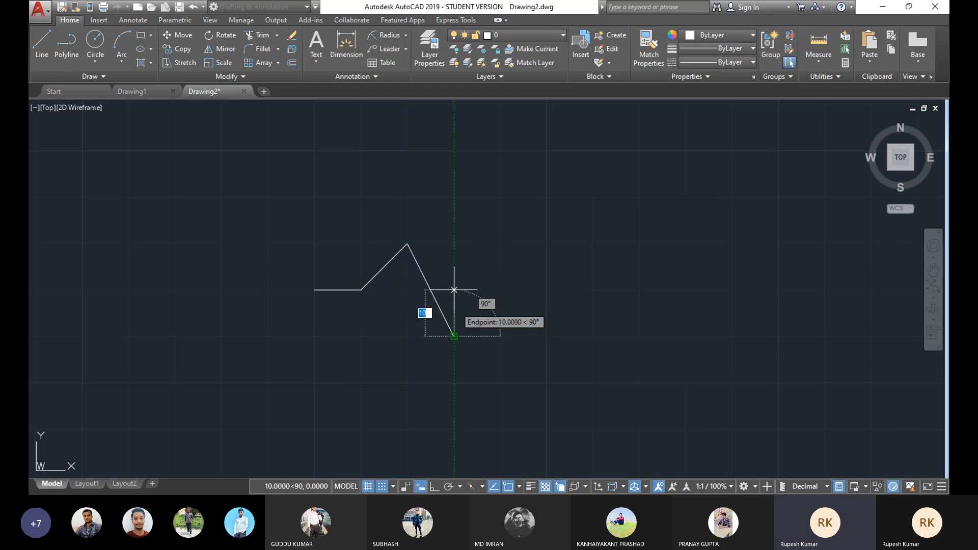
left_click(499, 243)
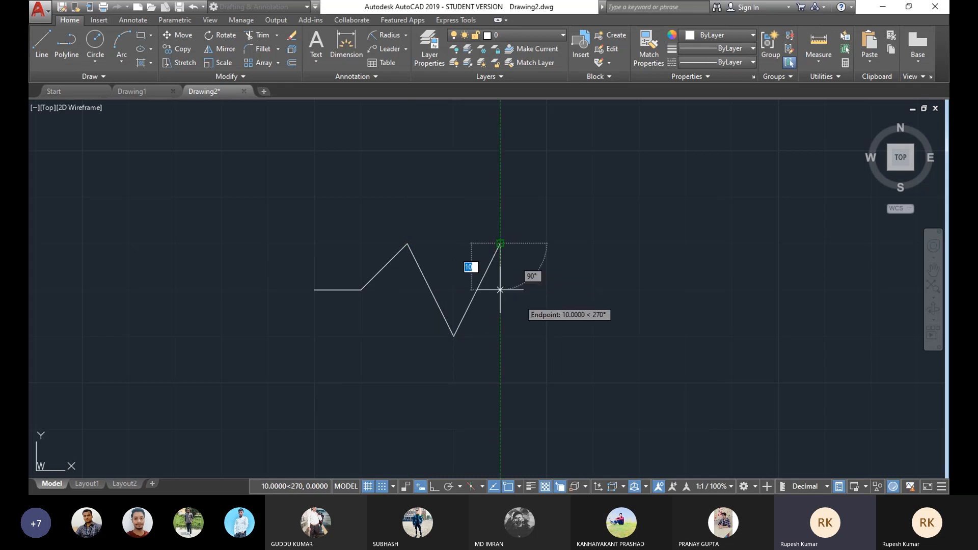
left_click(547, 337)
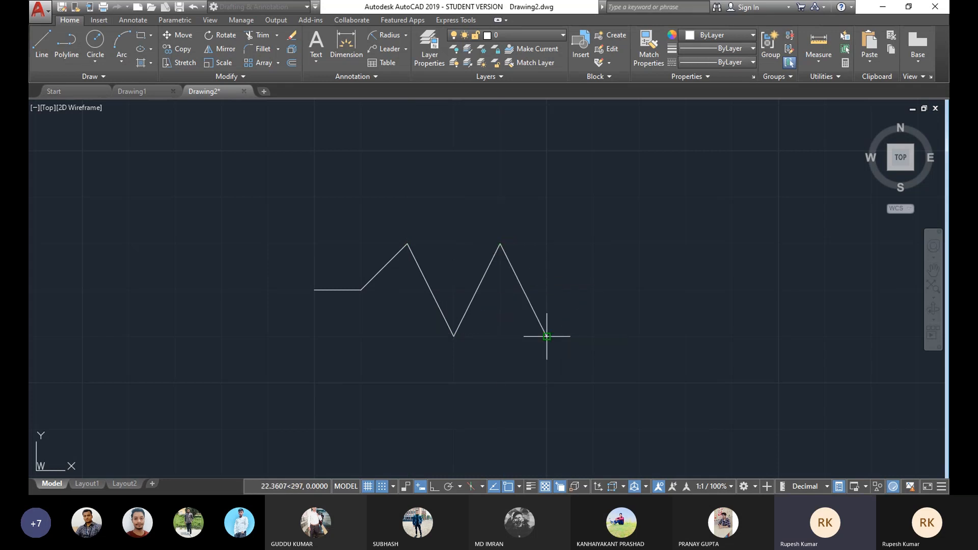
left_click(594, 243)
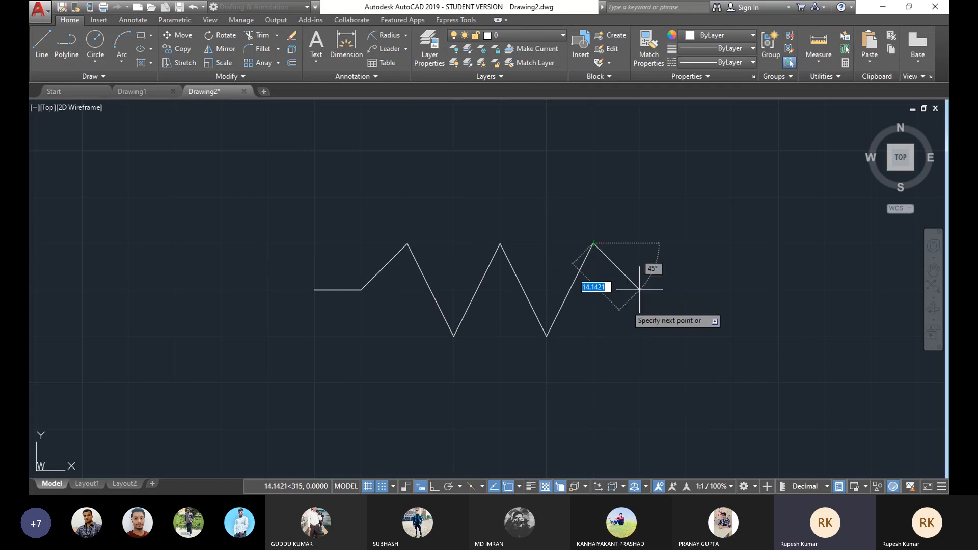
left_click(640, 336)
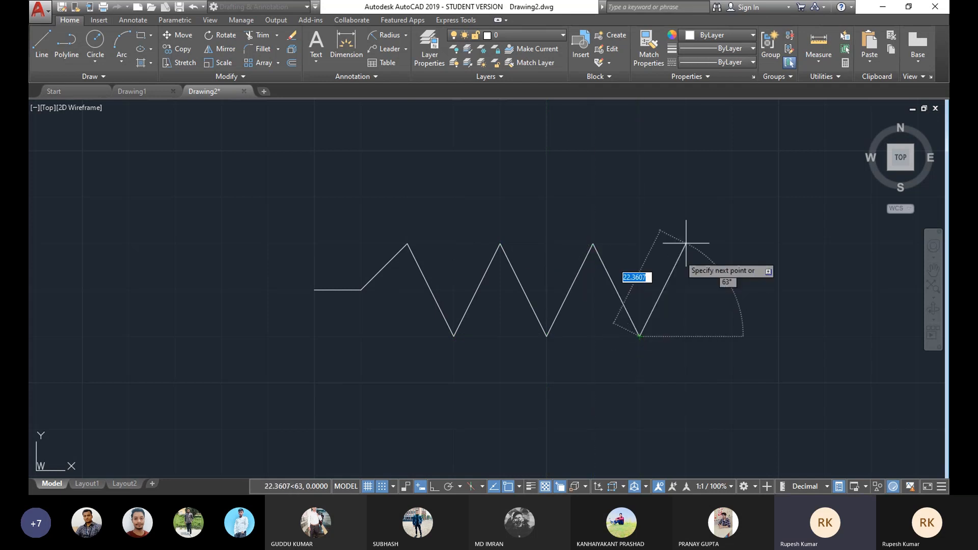
left_click(686, 243)
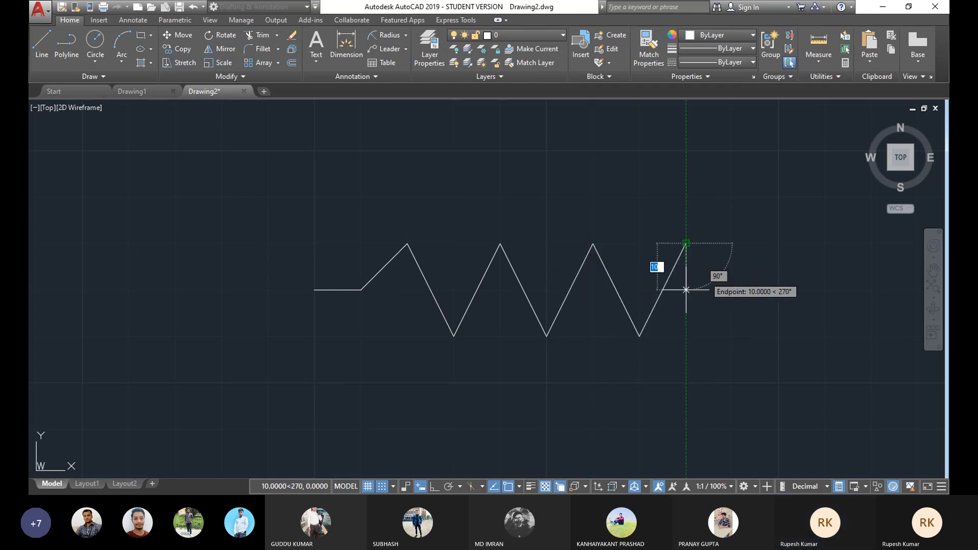
left_click(732, 289)
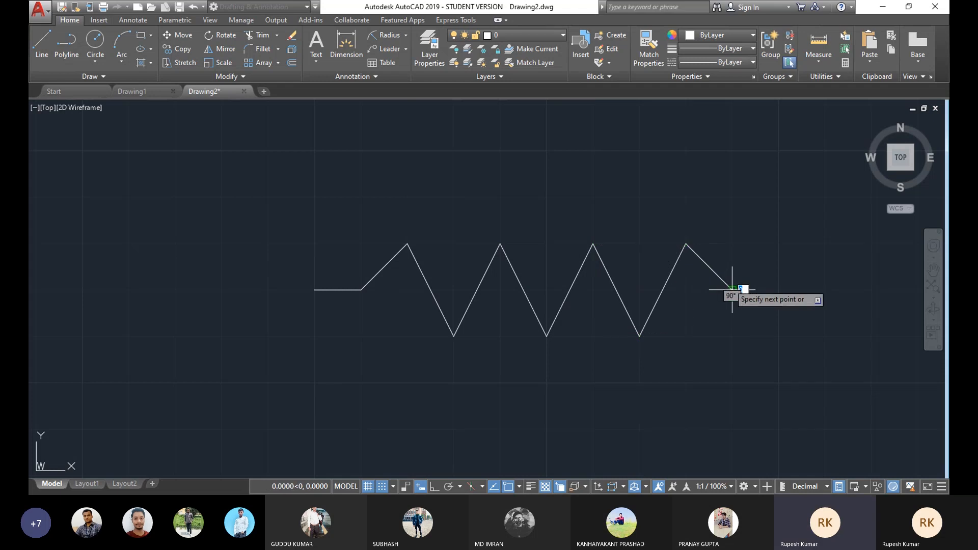
left_click(778, 290)
Step: End the line command and delete the spring's last horizontal lead and its final diagonal segment
right_click(652, 229)
left_click(677, 251)
scroll(604, 270, "down", 2)
middle_click_drag(604, 269, 510, 266)
scroll(509, 265, "up", 1)
scroll(510, 264, "down", 1)
left_click(578, 266)
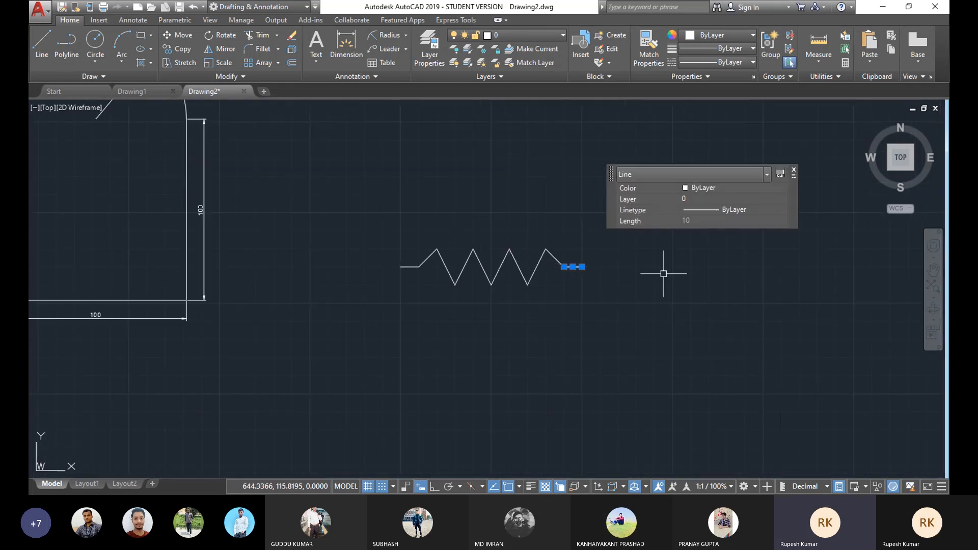
key("Delete")
left_click(559, 263)
key("Delete")
Step: Redraw the spring's end as a diagonal down from the last peak and a 45° segment rising to the centreline
key("l")
key("Return")
left_click(545, 249)
left_click(564, 285)
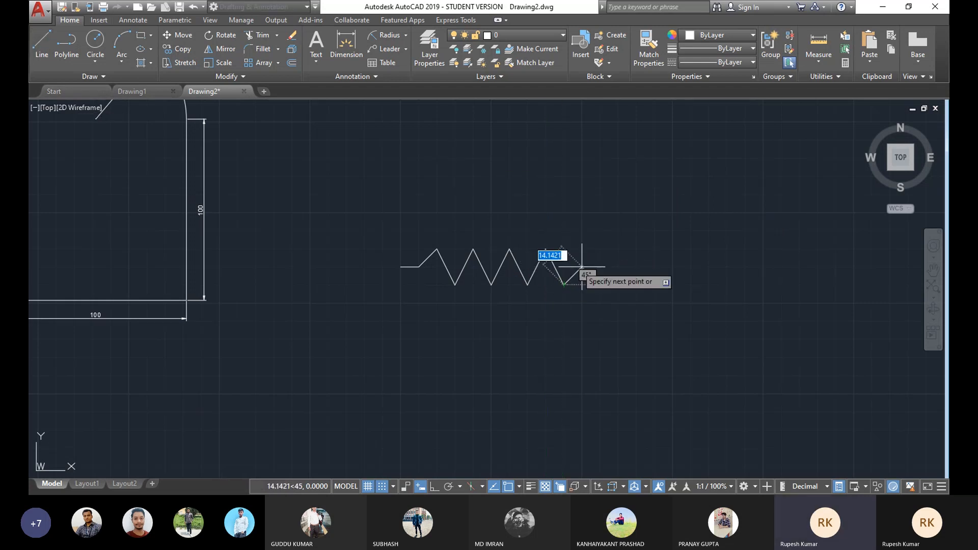
scroll(572, 274, "up", 2)
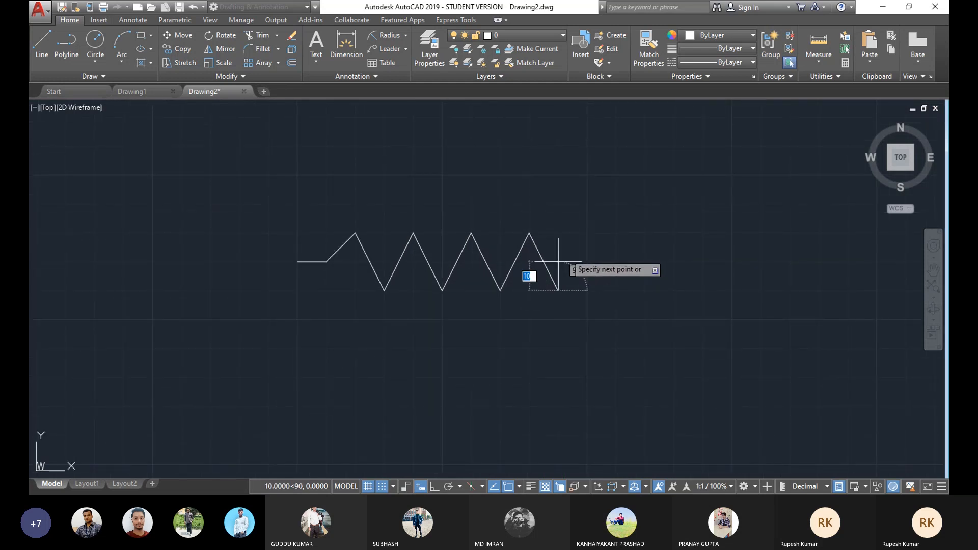
left_click(587, 262)
right_click(643, 162)
left_click(681, 182)
Step: Examine the finished zigzag spring alongside the earlier drawings
scroll(567, 238, "down", 2)
mouse_move(523, 275)
middle_mouse_down()
mouse_move(511, 325)
mouse_move(492, 288)
middle_mouse_up()
scroll(526, 292, "down", 2)
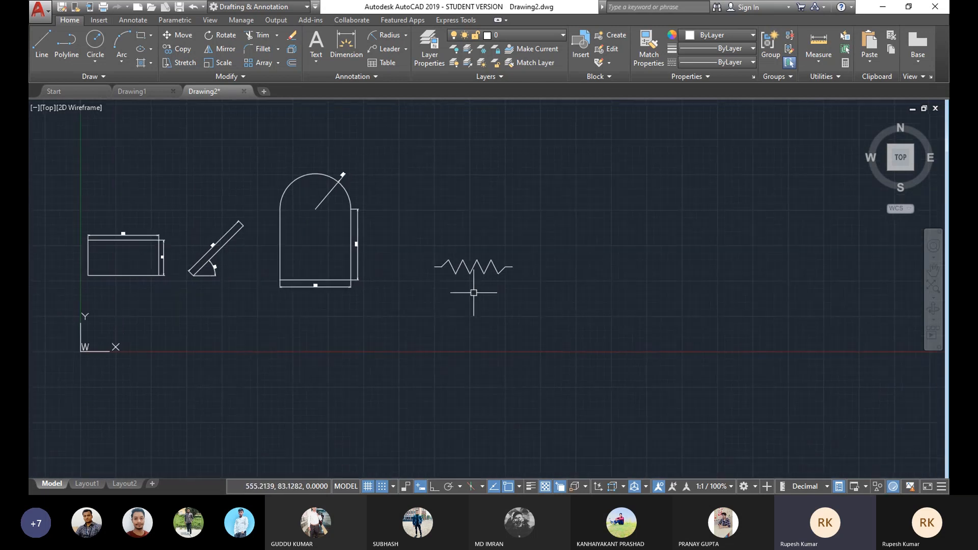
left_click(558, 219)
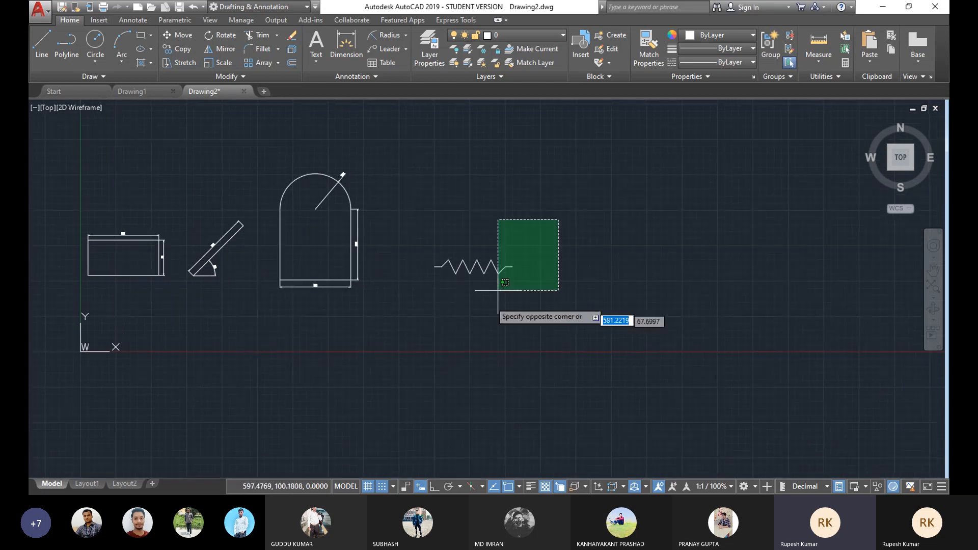
left_click(572, 270)
middle_click_drag(509, 277, 323, 236)
mouse_move(418, 211)
middle_mouse_down()
mouse_move(308, 232)
mouse_move(333, 252)
middle_mouse_up()
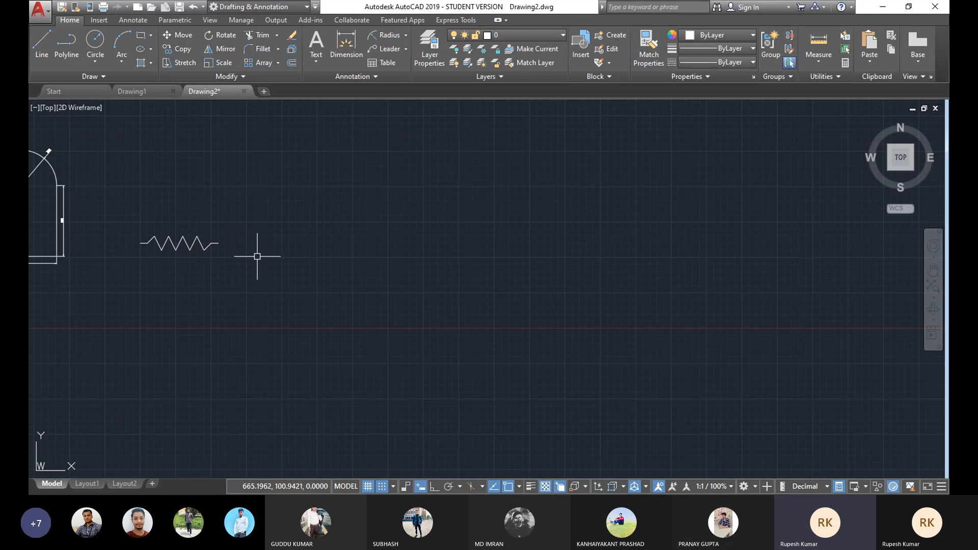
middle_click_drag(267, 258, 205, 234)
middle_click_drag(251, 266, 227, 260)
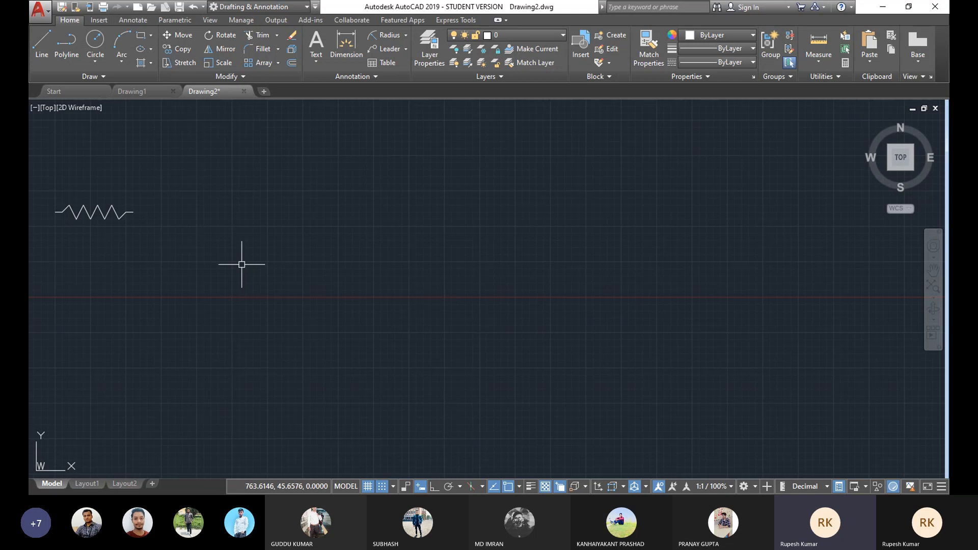
Step: Turn ortho on and draw a horizontal line about 44 units long to the right of the spring
left_click(41, 41)
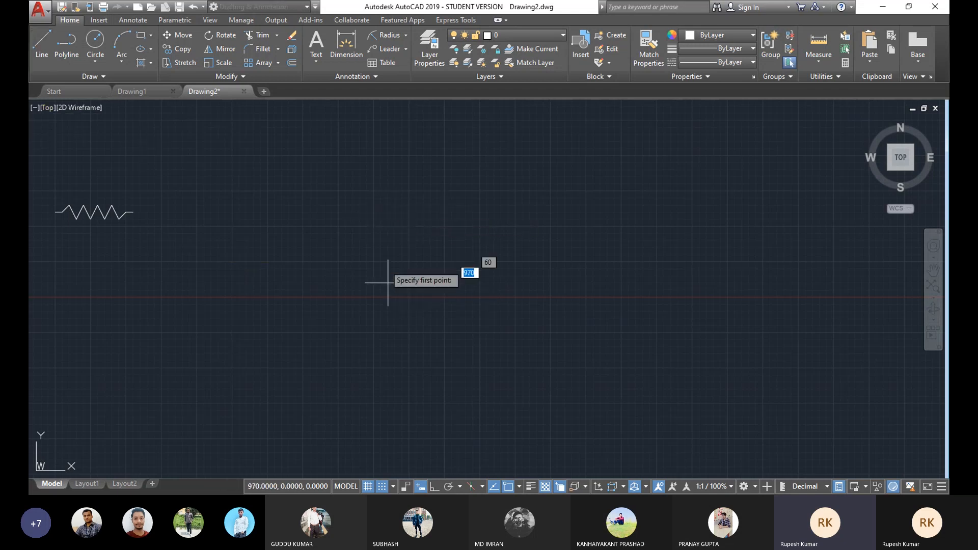
scroll(402, 235, "up", 3)
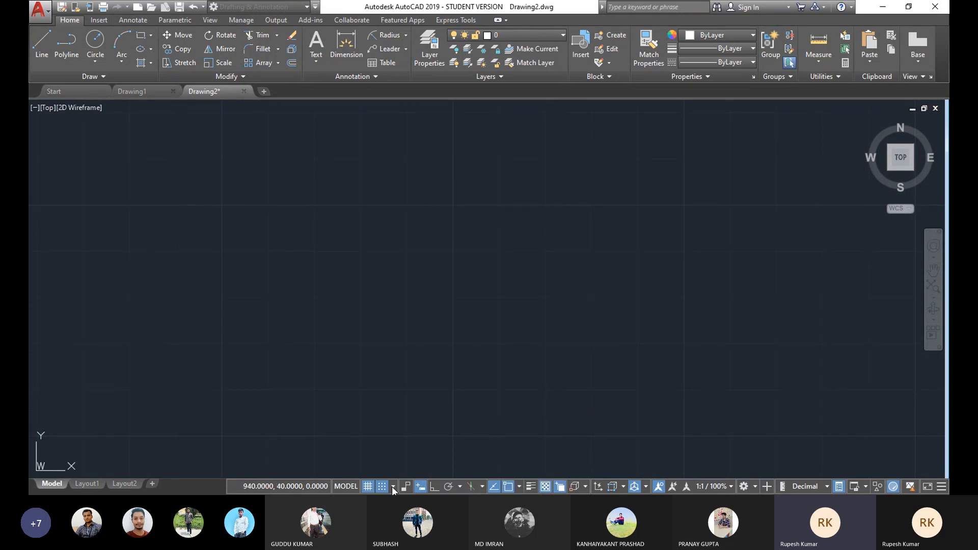
scroll(437, 175, "down", 3)
middle_click_drag(437, 175, 413, 265)
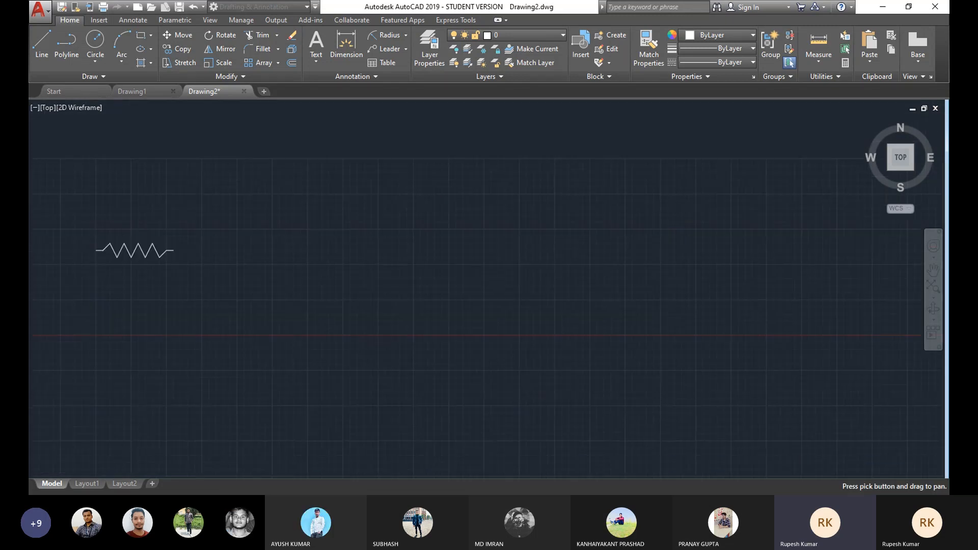
scroll(278, 256, "up", 2)
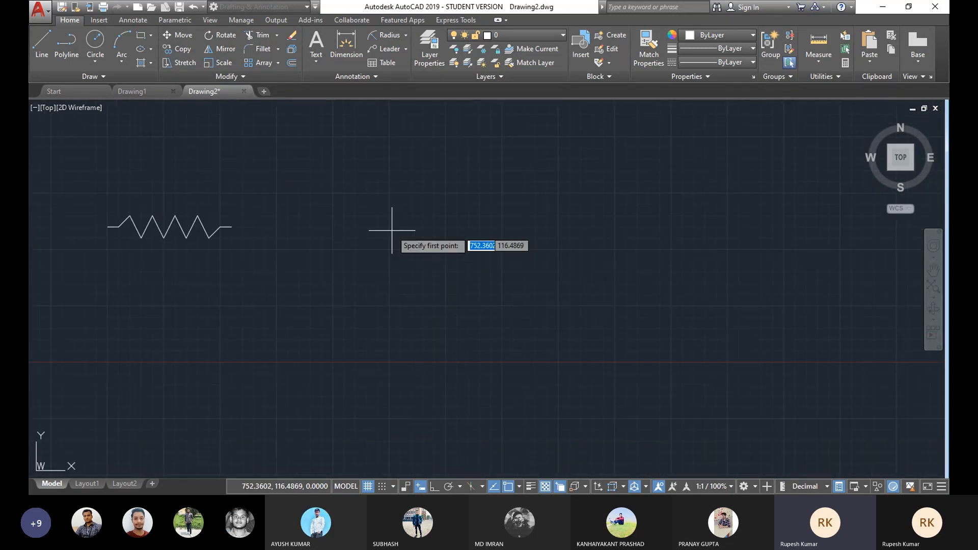
left_click(322, 214)
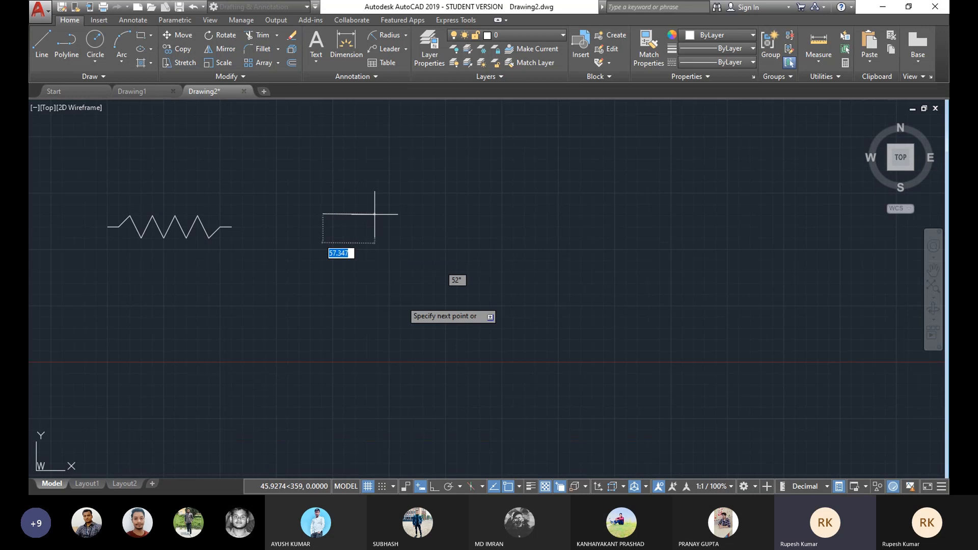
key("F8")
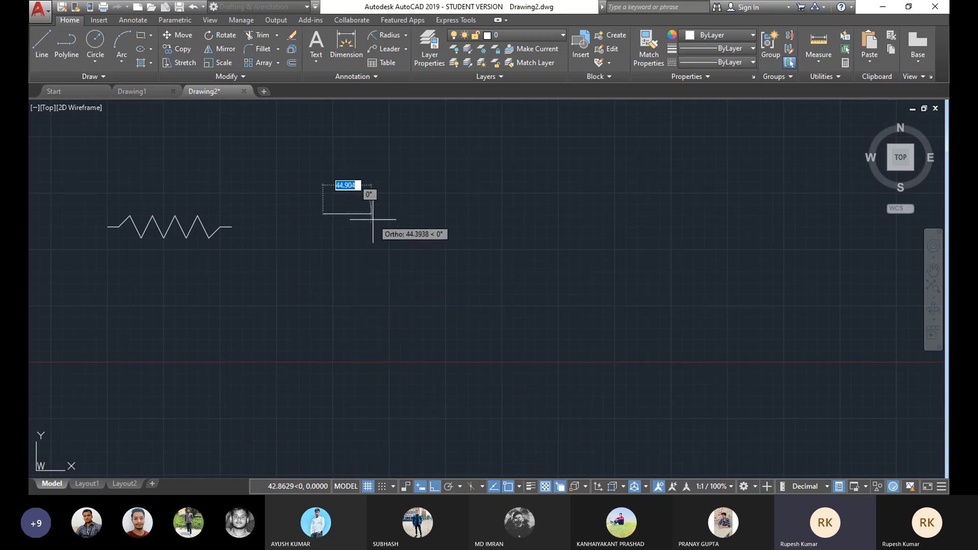
right_click(414, 179)
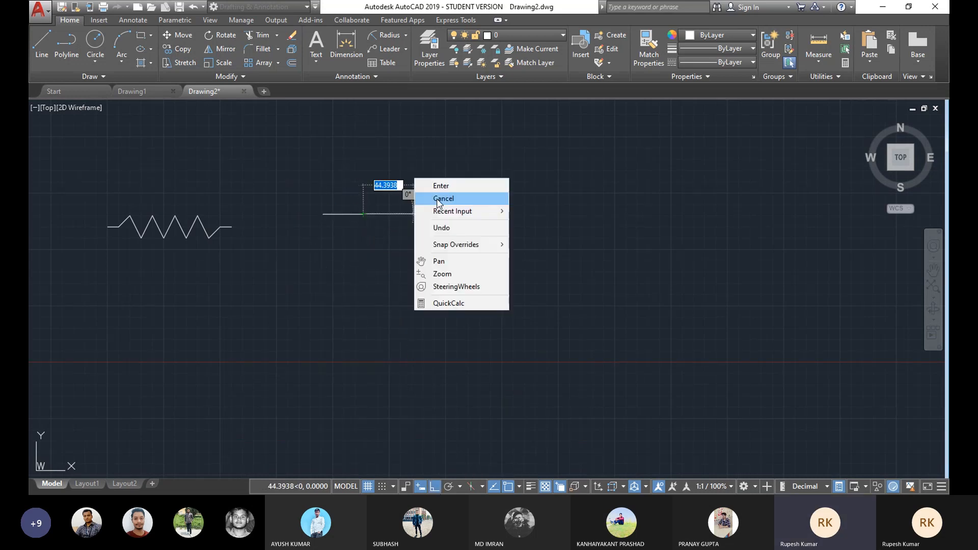
left_click(439, 200)
middle_click_drag(354, 212, 357, 210)
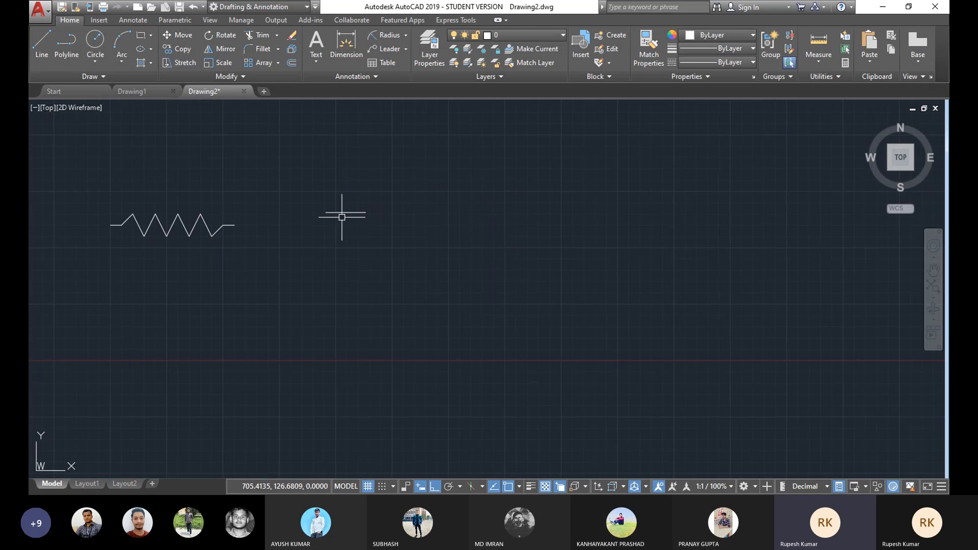
middle_click_drag(338, 221, 388, 235)
Step: Draw a rectangle to the upper right of the horizontal line
scroll(388, 235, "up", 4)
scroll(400, 243, "down", 4)
scroll(400, 236, "up", 2)
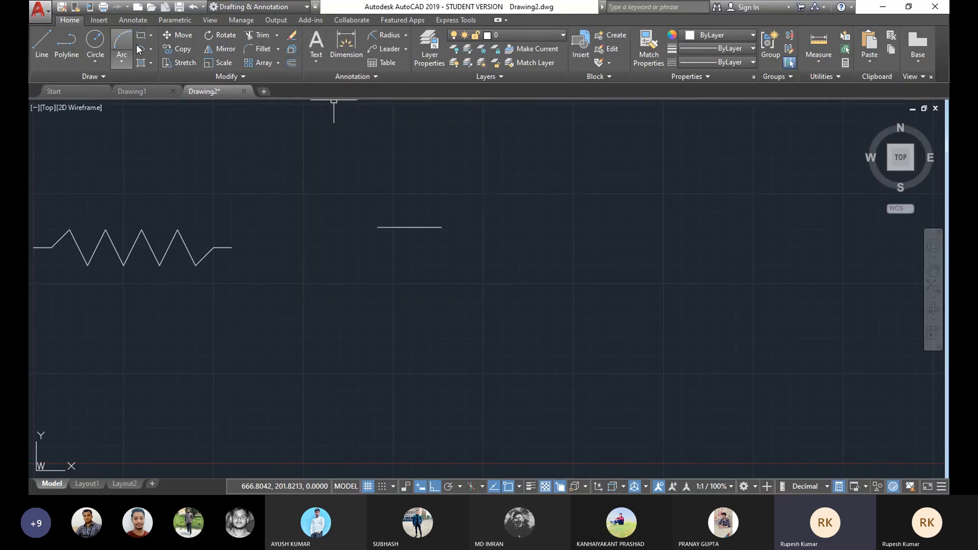
left_click(154, 32)
left_click(151, 40)
left_click(573, 168)
left_click(695, 236)
scroll(610, 190, "up", 2)
Step: Draw a circle below the rectangle by centre and radius
left_click(95, 62)
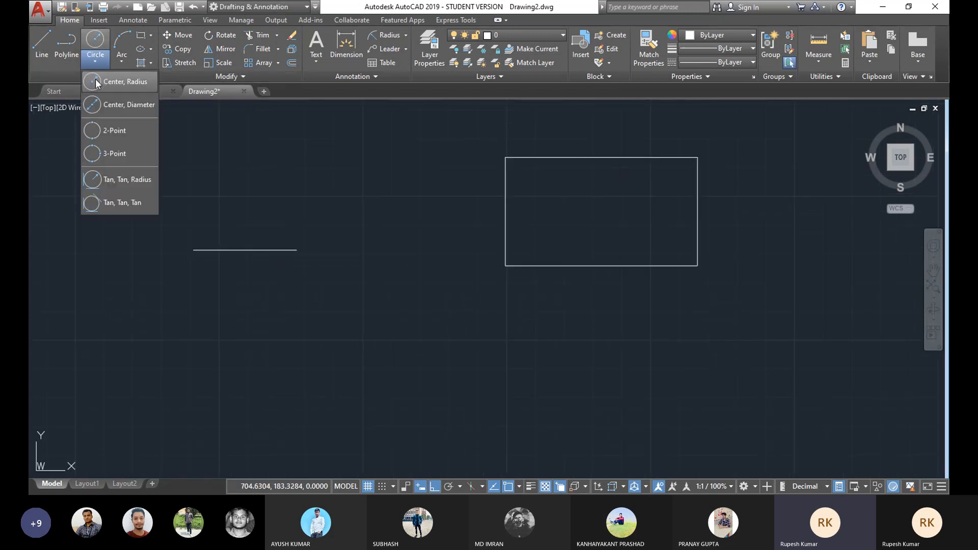
left_click(96, 79)
left_click(608, 355)
left_click(594, 406)
middle_click_drag(644, 238, 579, 247)
Step: Draw a second horizontal line to the upper right of the rectangle
left_click(42, 44)
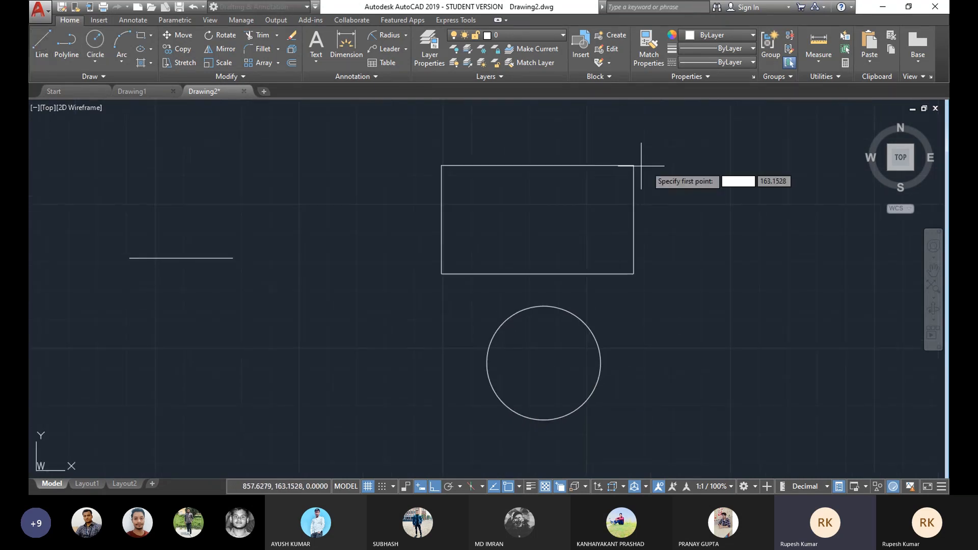
left_click(680, 176)
left_click(800, 146)
right_click(779, 130)
left_click(804, 153)
mouse_move(700, 216)
middle_mouse_down()
mouse_move(684, 208)
mouse_move(576, 227)
mouse_move(570, 207)
mouse_move(555, 213)
middle_mouse_up()
Step: Offset the rectangle inward repeatedly at a distance of 2, creating nested rectangles
scroll(685, 209, "down", 2)
scroll(574, 214, "up", 2)
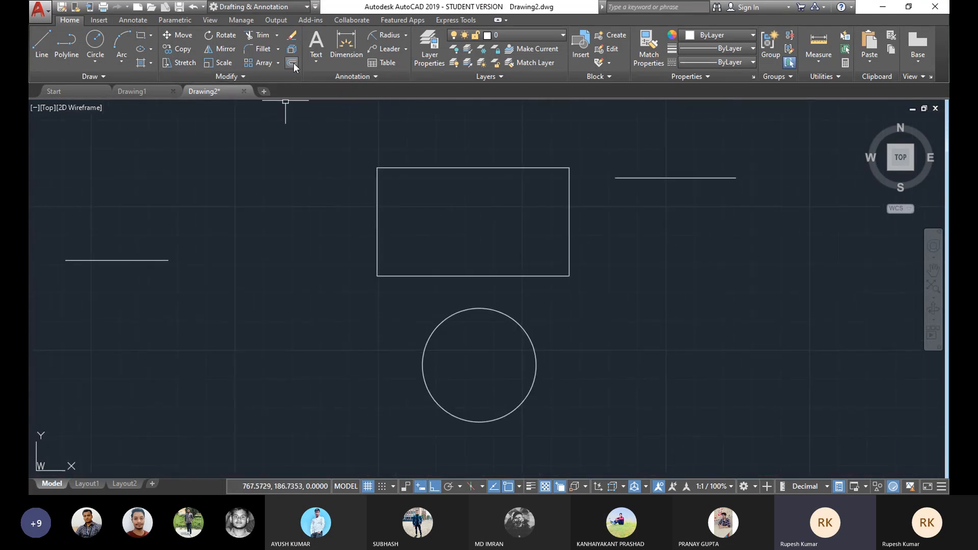
type("o")
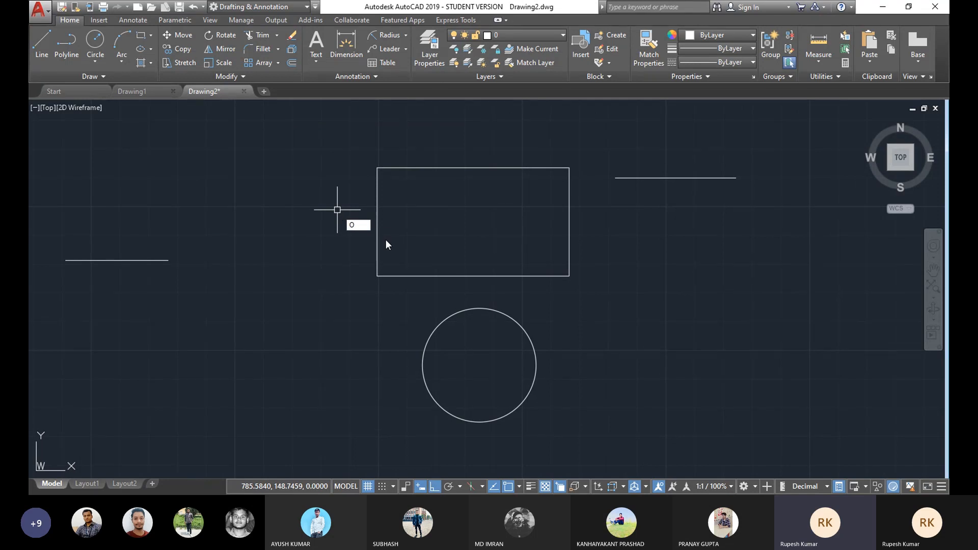
key("Return")
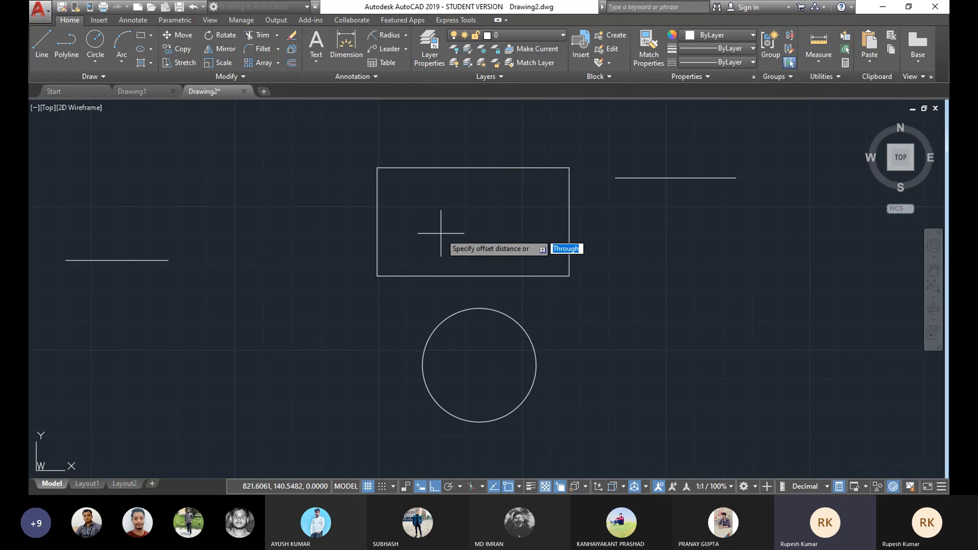
type("2")
key("Return")
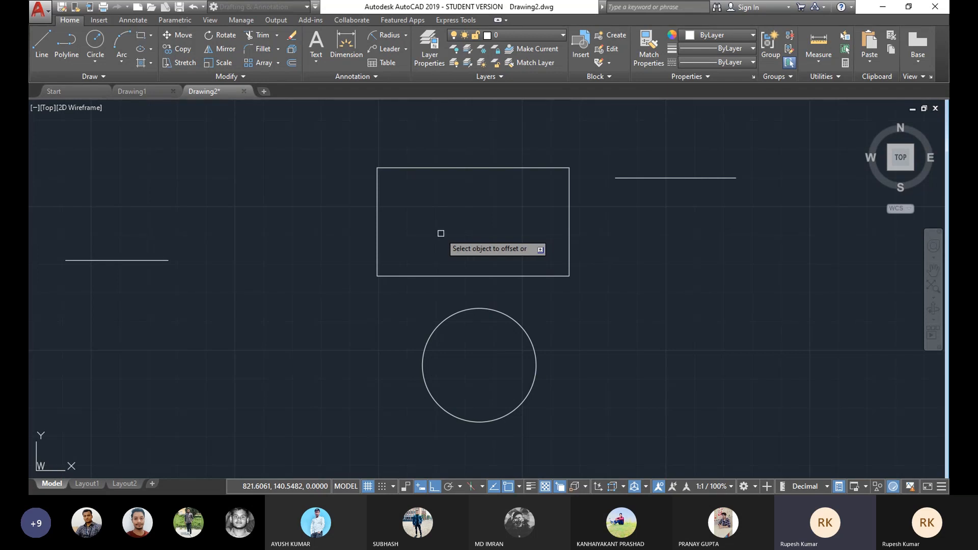
left_click(476, 168)
left_click(467, 194)
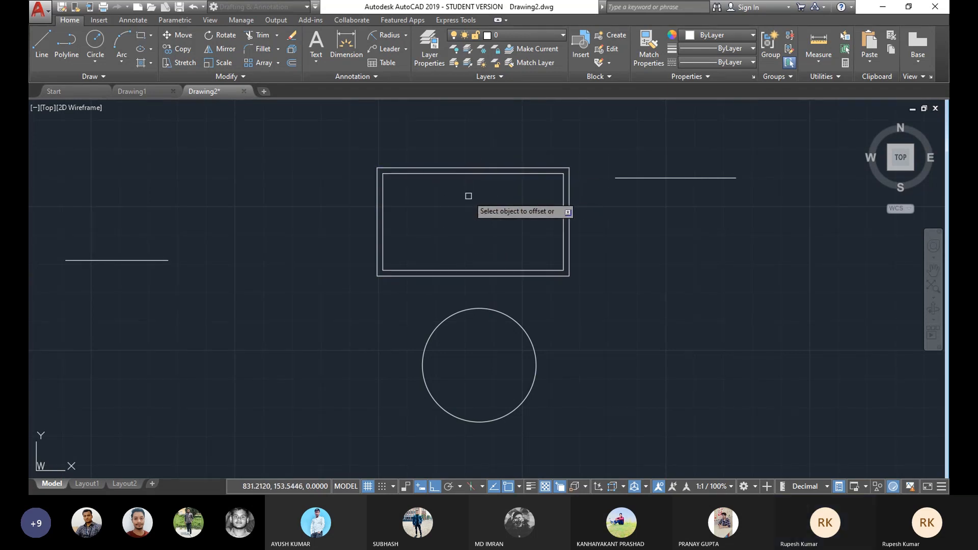
left_click(479, 174)
left_click(468, 212)
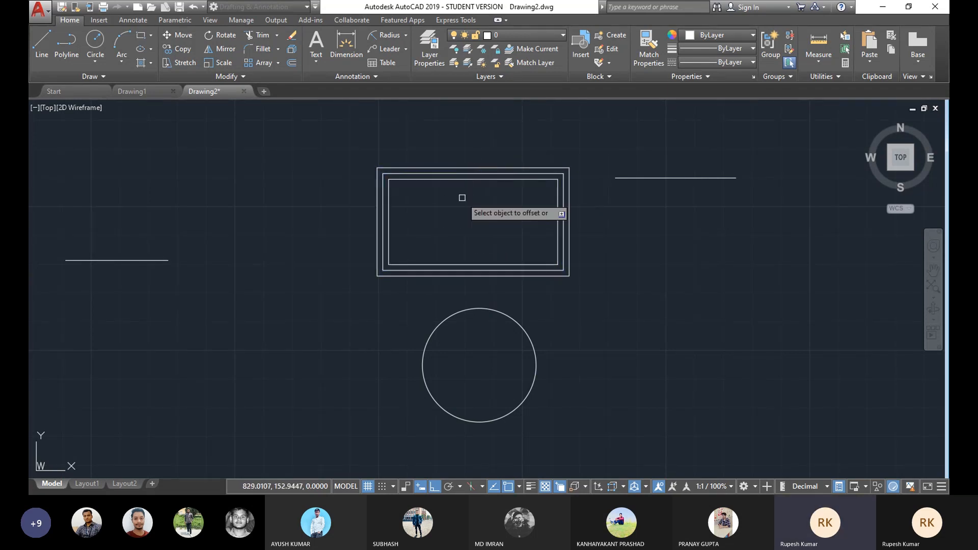
left_click(469, 179)
left_click(459, 222)
left_click(468, 186)
left_click(461, 214)
left_click(474, 191)
left_click(466, 200)
left_click(467, 197)
left_click(466, 206)
left_click(477, 203)
left_click(489, 220)
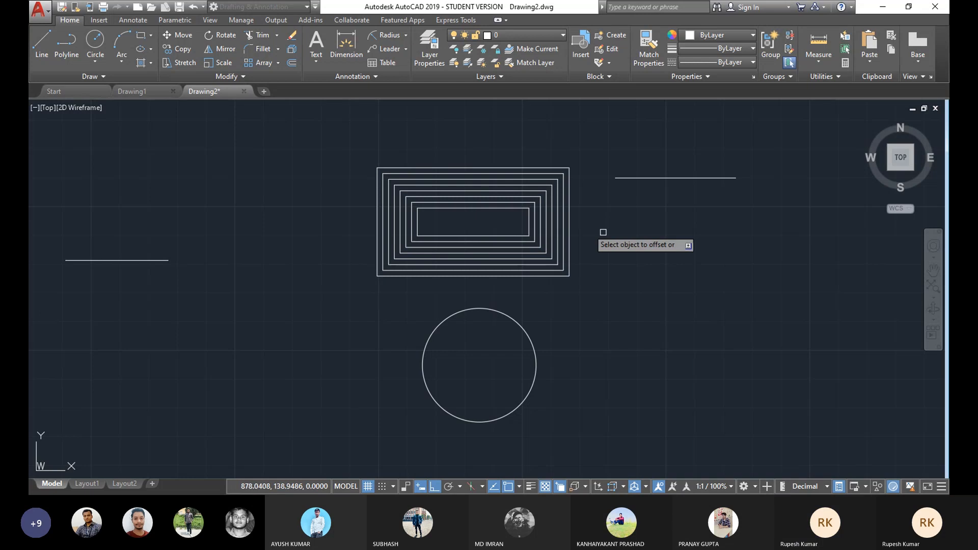
Step: Offset the circle several times outward and once inward to form concentric circles
left_click(505, 316)
left_click(516, 310)
left_click(517, 320)
left_click(527, 299)
left_click(519, 309)
left_click(550, 289)
left_click(511, 318)
left_click(491, 313)
left_click(500, 321)
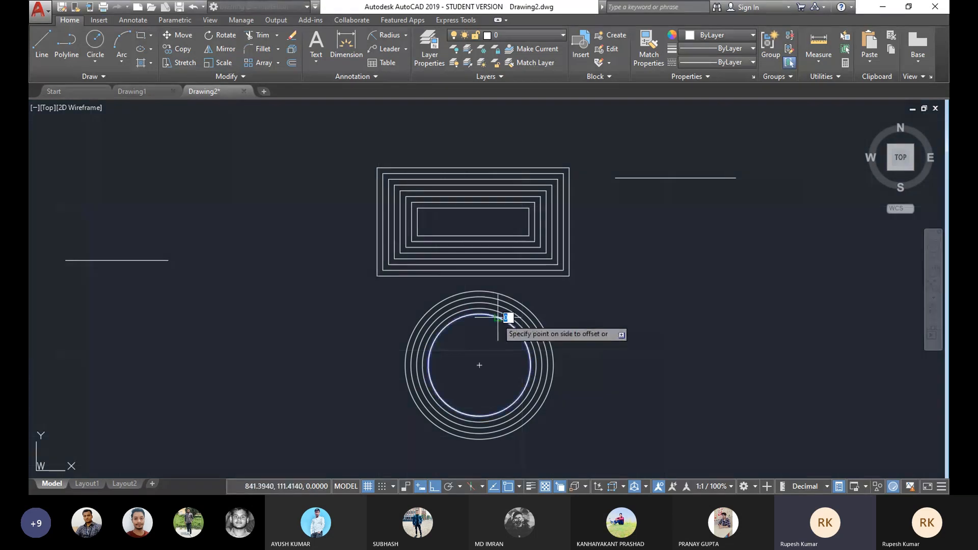
left_click(487, 345)
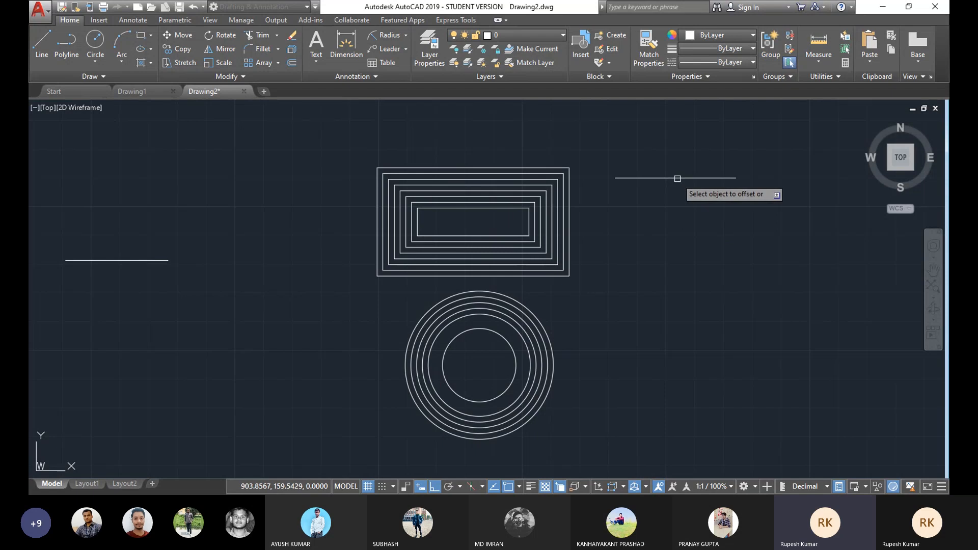
Step: Offset the upper-right horizontal line downward to create several parallel lines
left_click(677, 179)
left_click(680, 201)
left_click(677, 183)
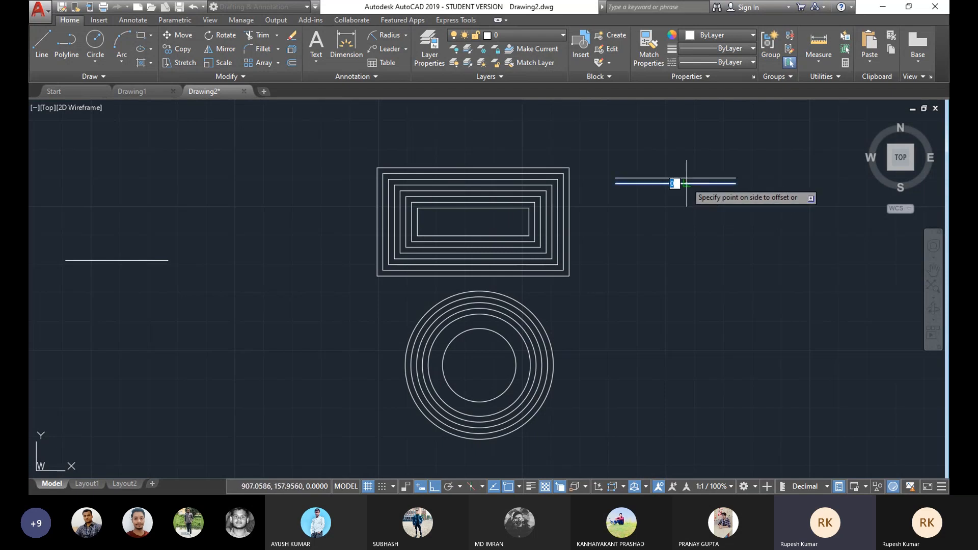
key("Return")
left_click(681, 212)
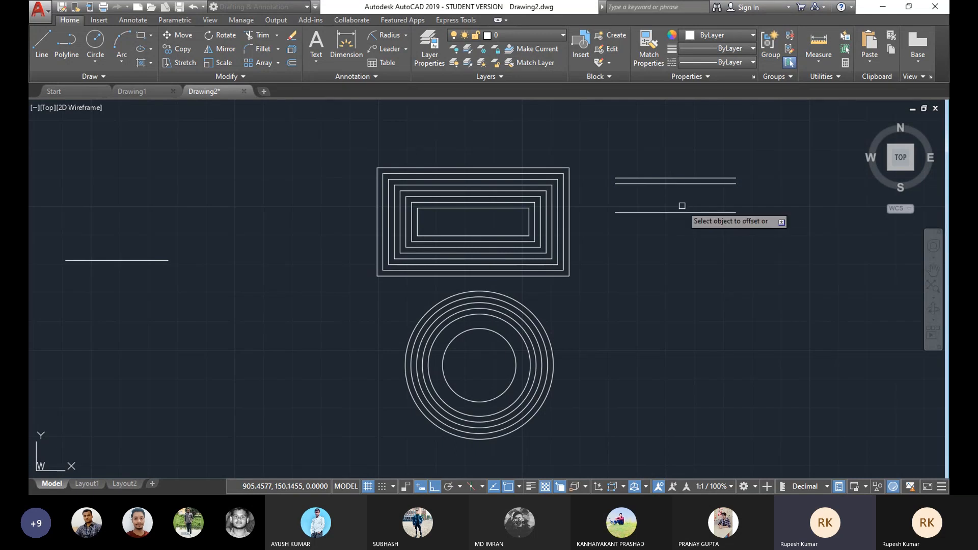
left_click(670, 213)
left_click(681, 221)
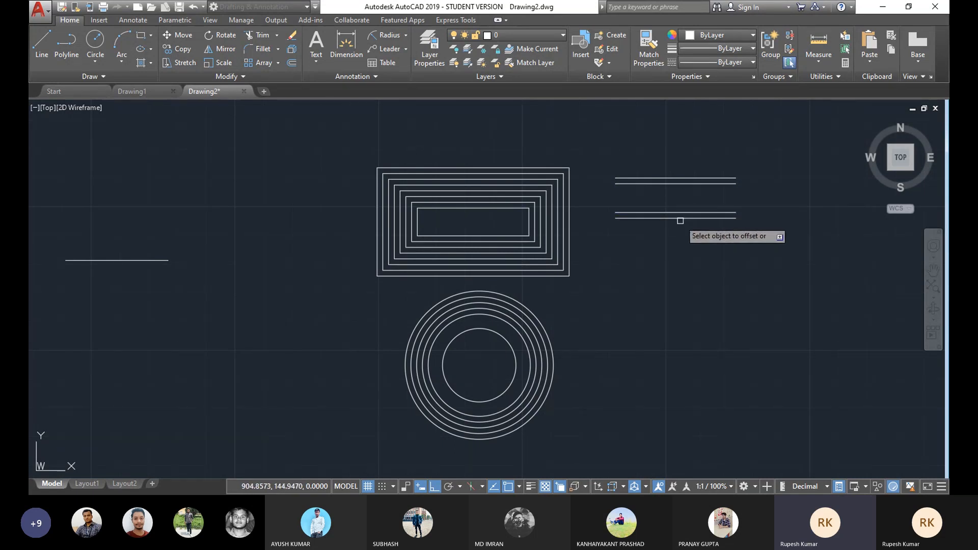
mouse_move(692, 242)
middle_mouse_down()
mouse_move(677, 274)
mouse_move(716, 225)
middle_mouse_up()
Step: Offset the middle horizontal line downward to make a parallel copy beneath it
scroll(679, 270, "down", 3)
right_click(507, 147)
left_click(524, 167)
middle_click_drag(515, 227, 544, 213)
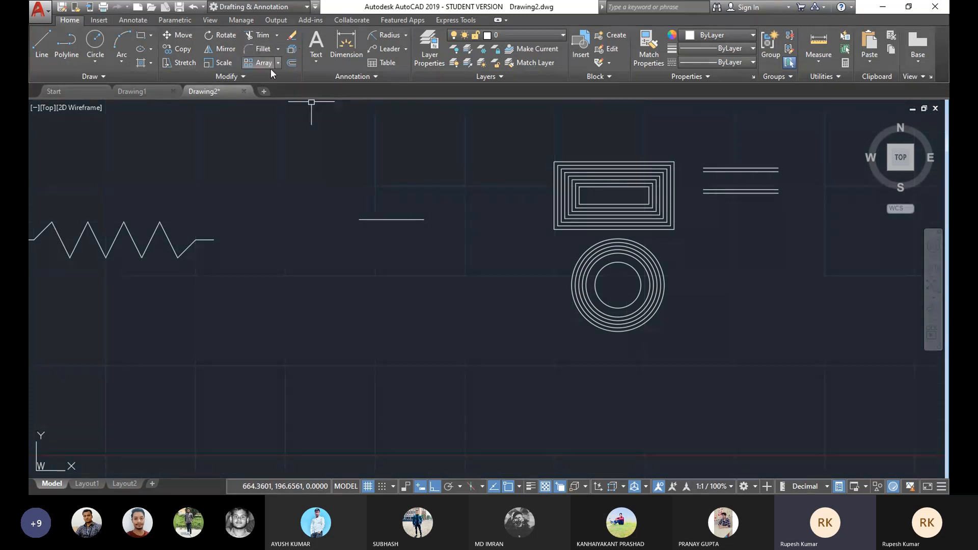
left_click(292, 49)
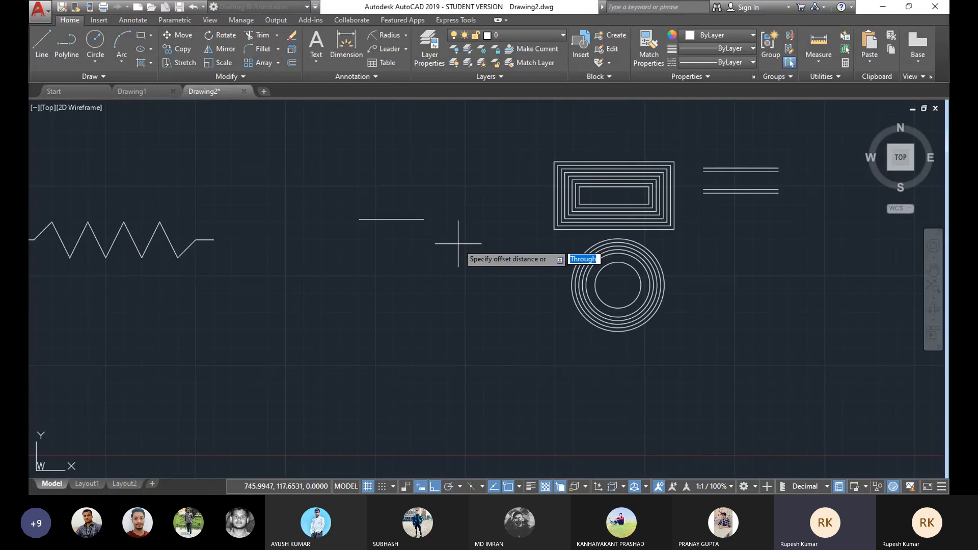
key("Return")
left_click(386, 220)
left_click(383, 252)
right_click(471, 188)
left_click(484, 194)
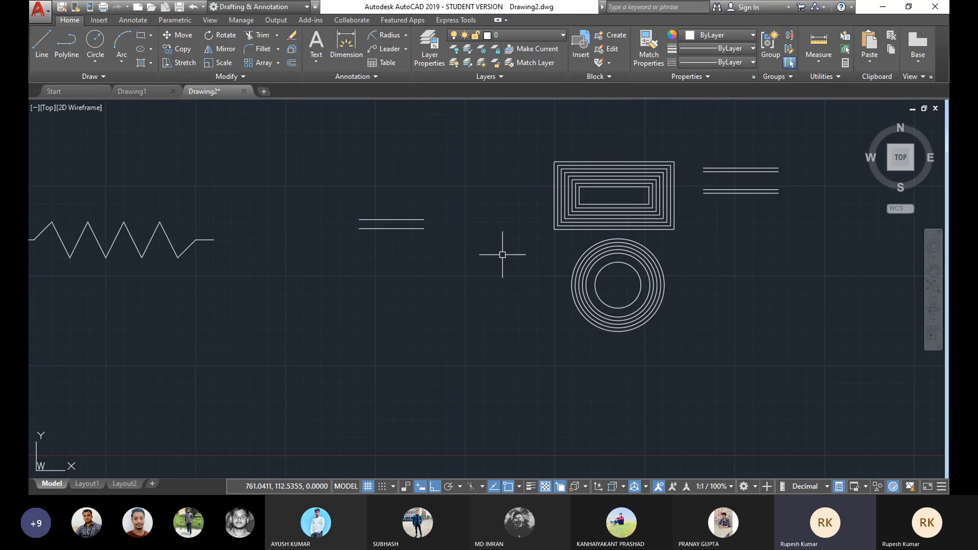
Step: Draw a vertical line about 16 units up from the middle of the upper parallel line
left_click(36, 41)
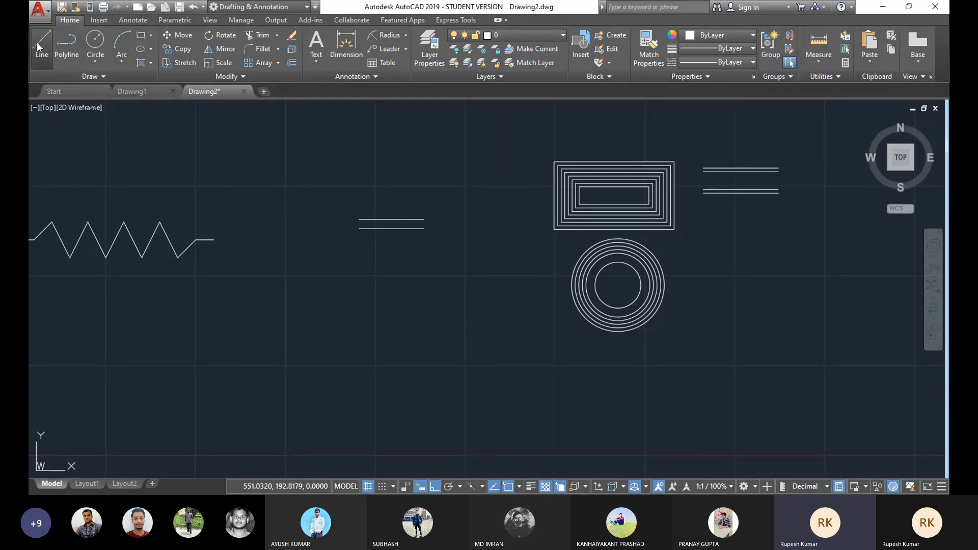
left_click(391, 220)
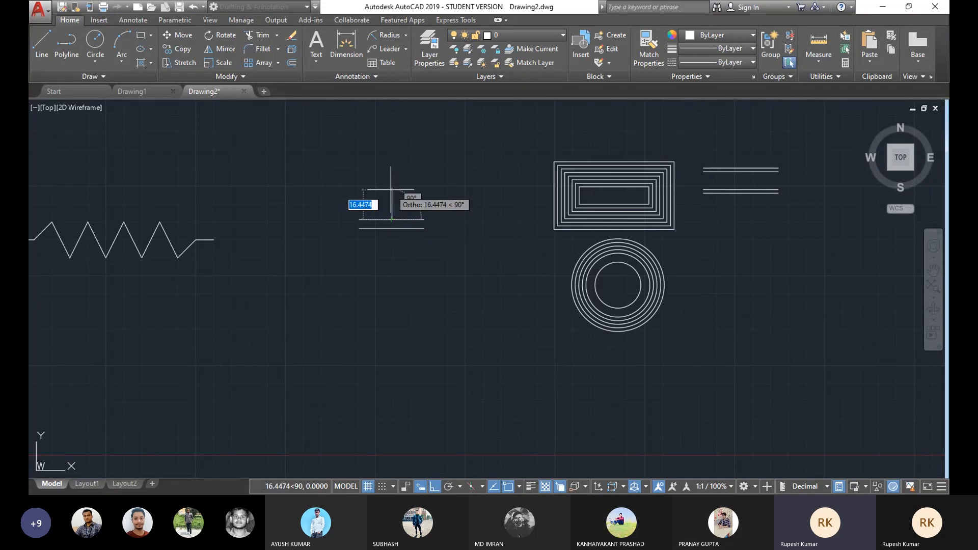
left_click(392, 191)
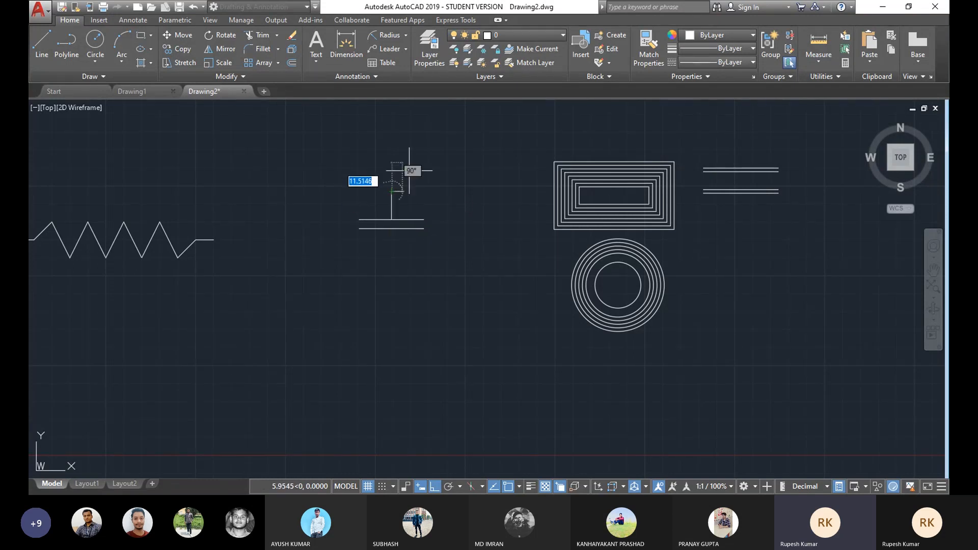
key("Escape")
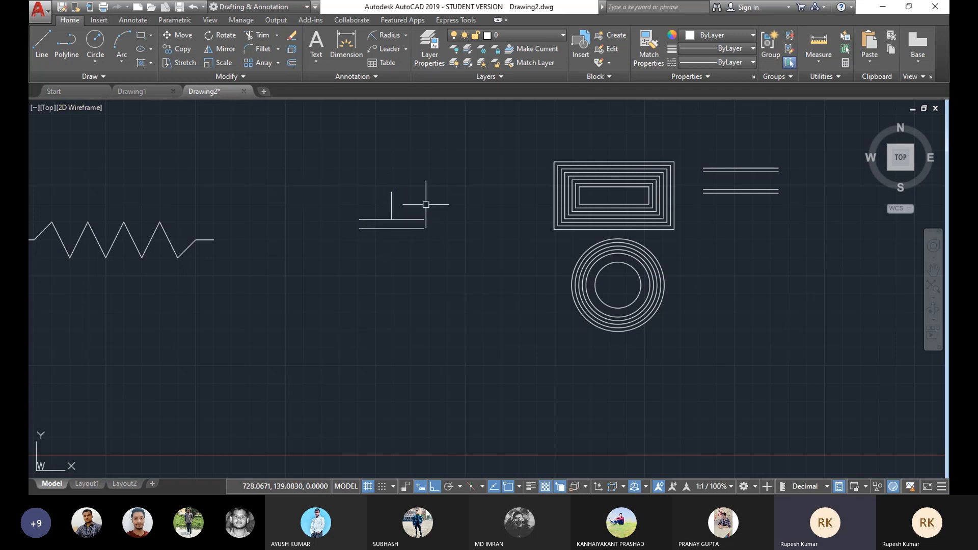
middle_click_drag(415, 203, 375, 212)
scroll(367, 207, "up", 2)
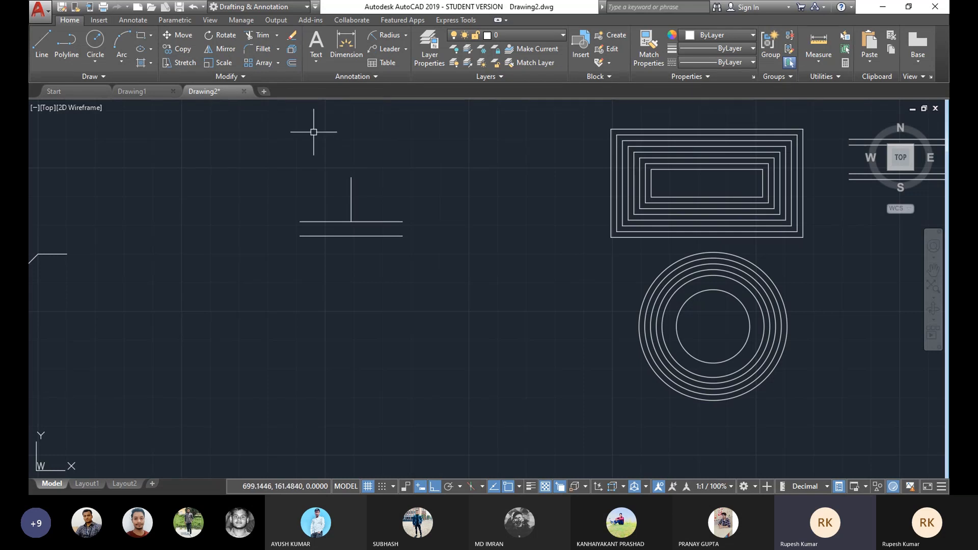
left_click(178, 50)
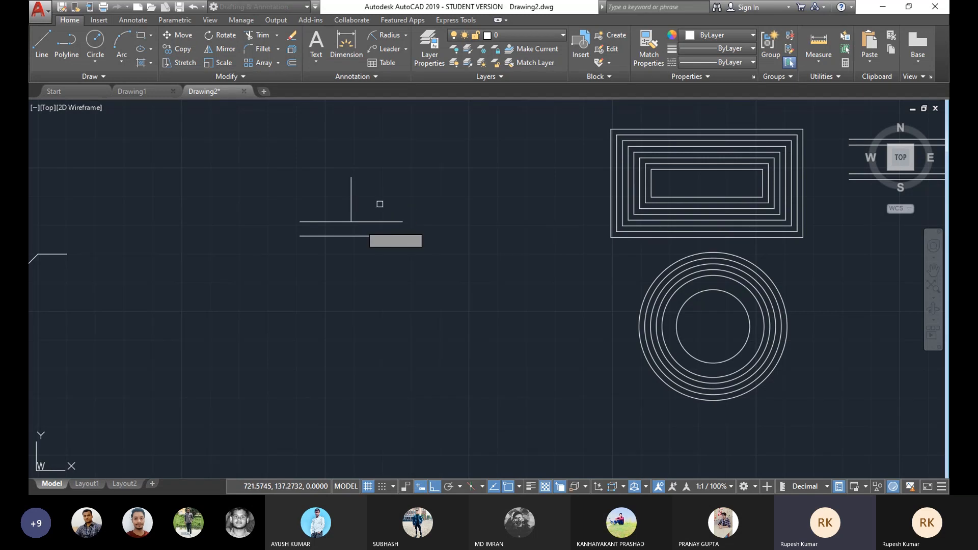
key("Escape")
middle_click_drag(636, 343, 409, 327)
left_click(178, 54)
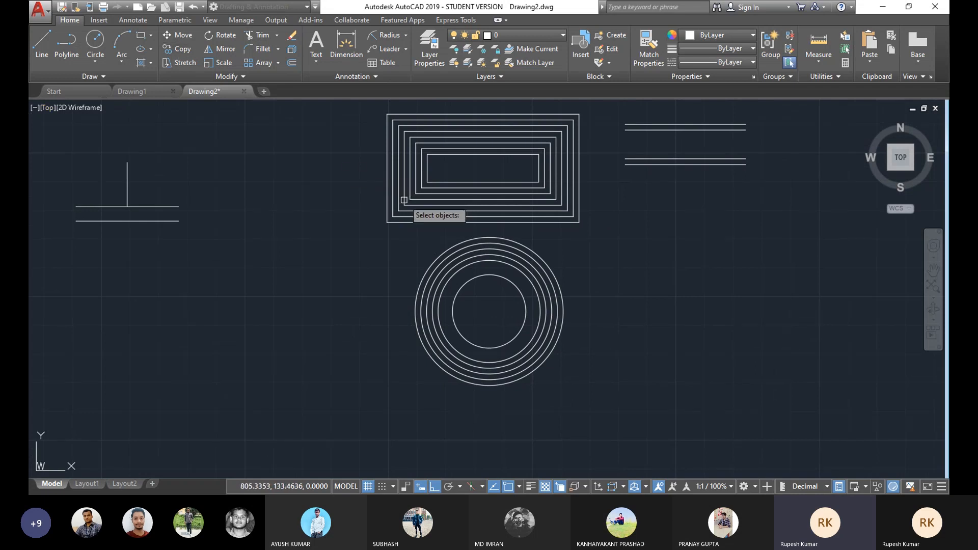
left_click(489, 276)
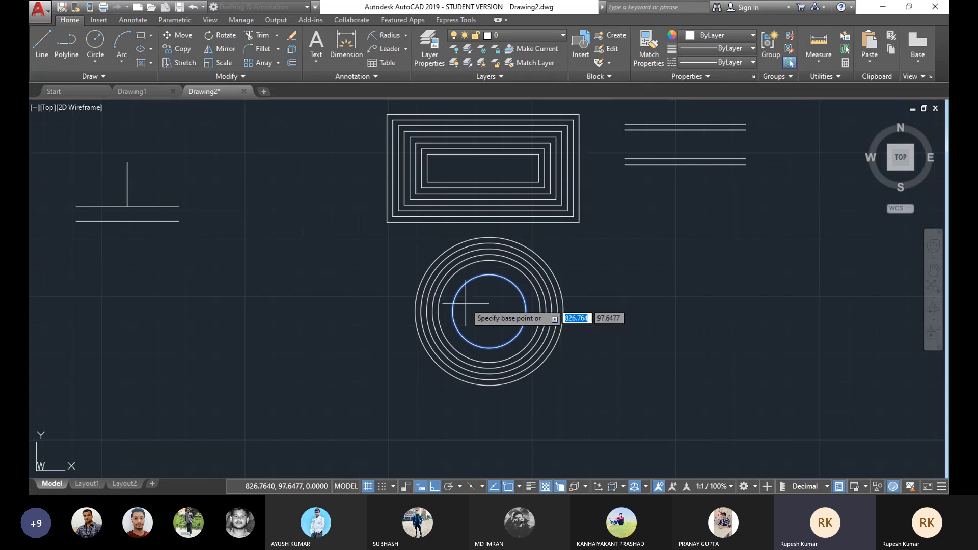
key("Return")
key("Escape")
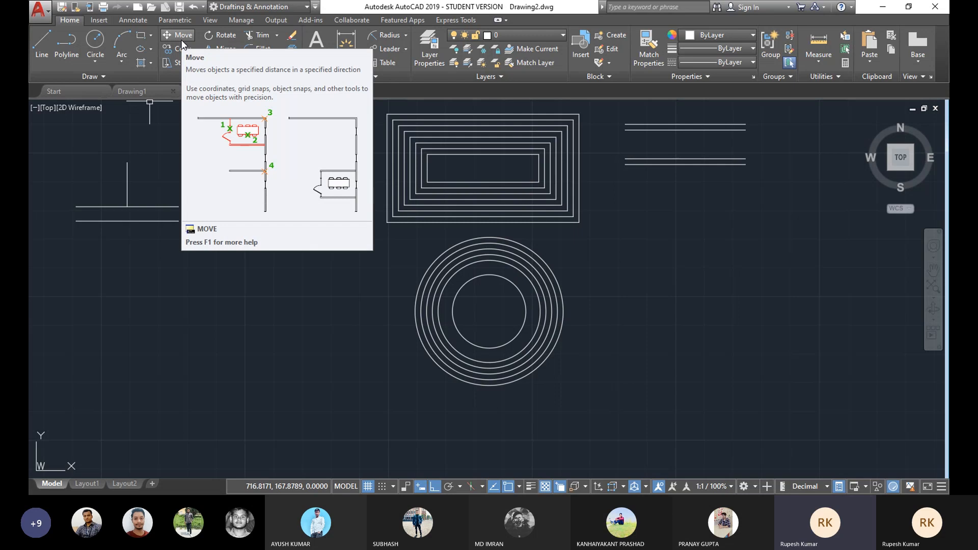
Step: Copy the innermost circle to the right end of the upper parallel line and the left end of the lower parallel line
left_click(184, 63)
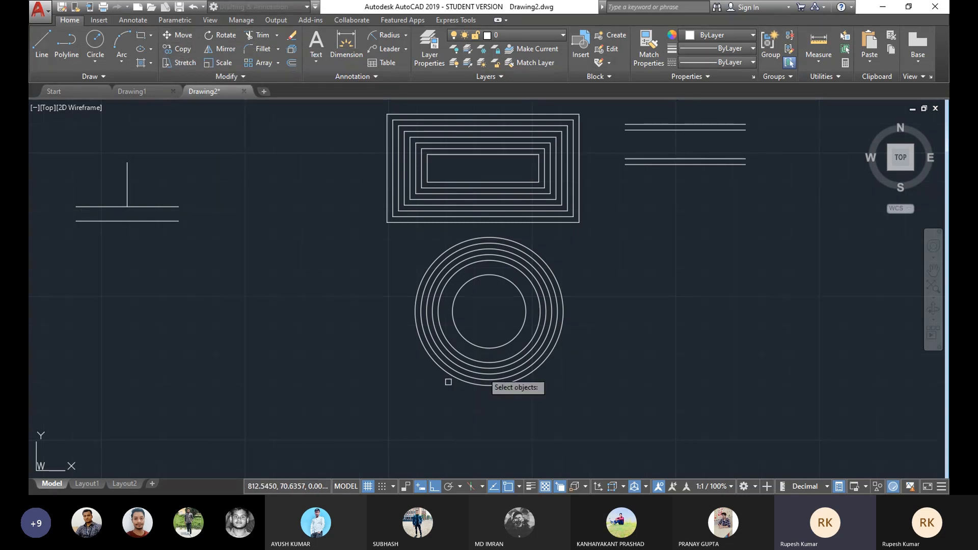
left_click(487, 276)
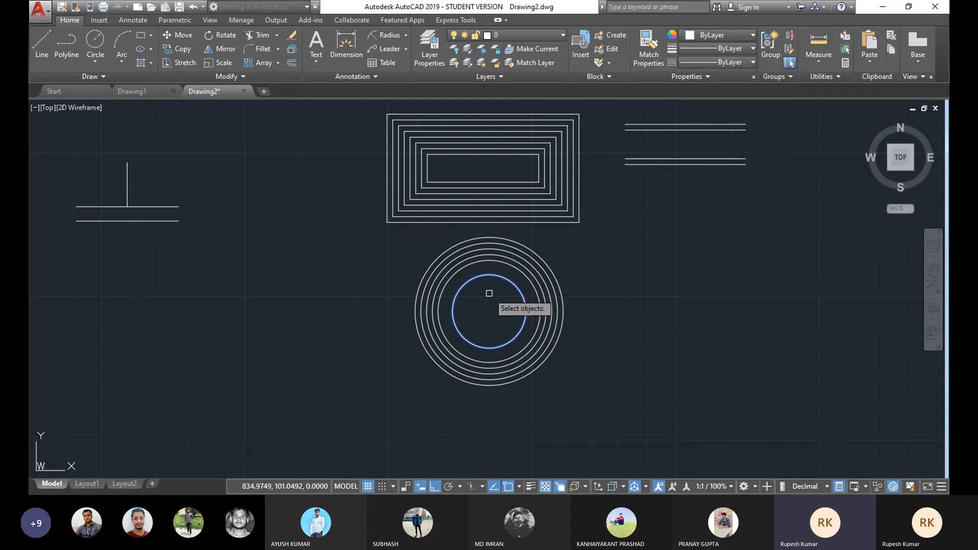
key("Return")
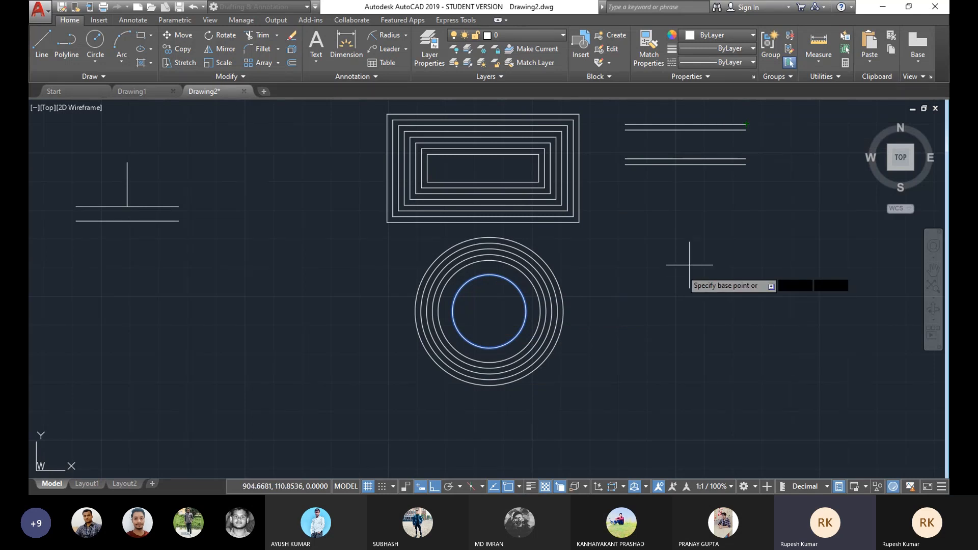
middle_click_drag(695, 257, 640, 290)
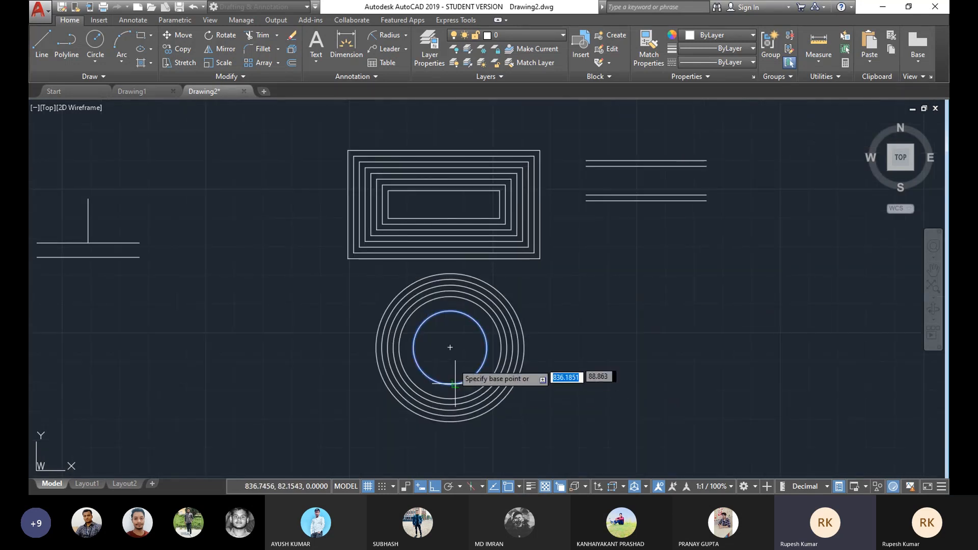
left_click(450, 348)
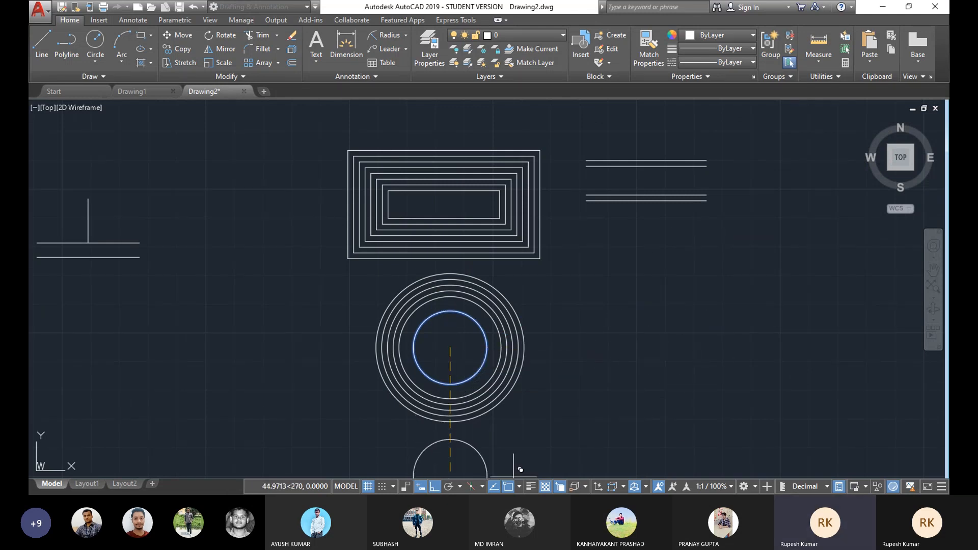
left_click(434, 486)
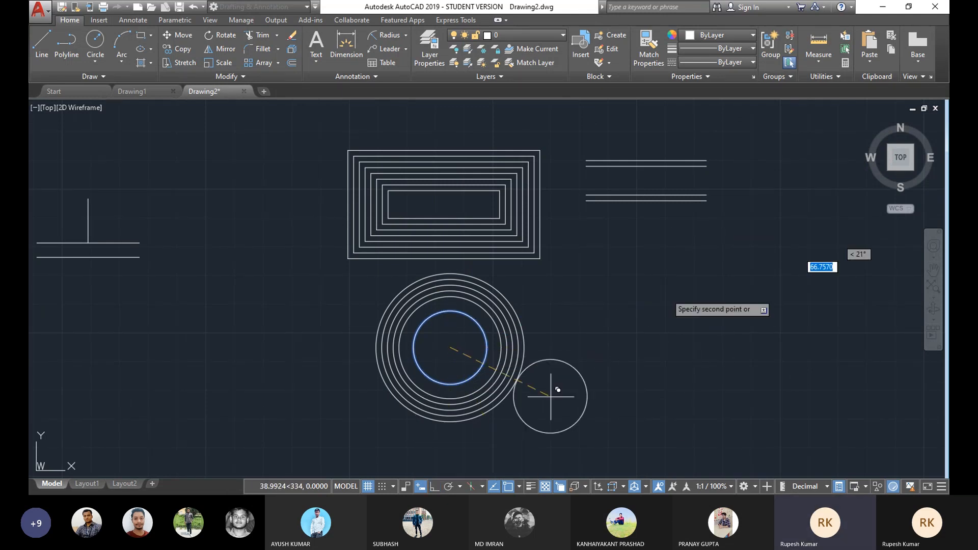
left_click(707, 160)
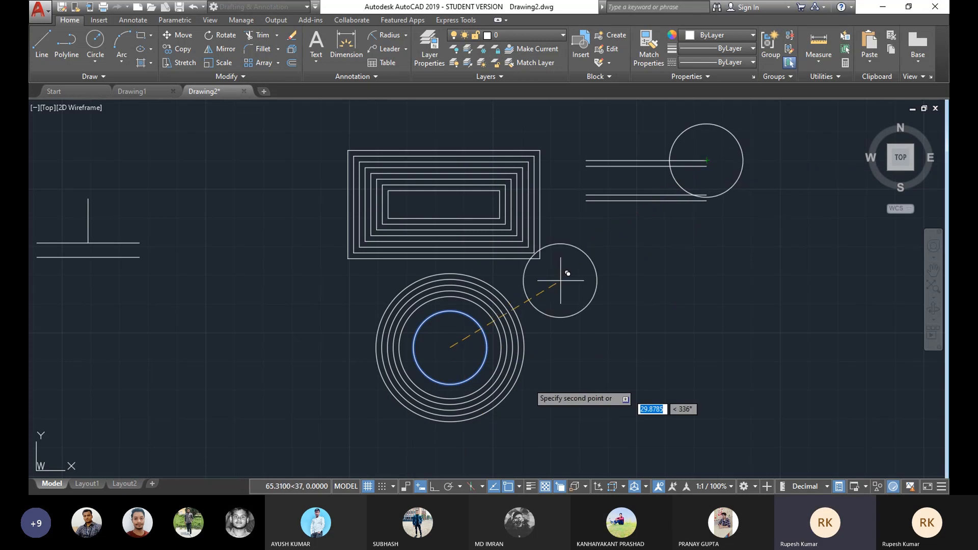
left_click(586, 201)
middle_click_drag(670, 249, 688, 277)
scroll(688, 279, "down", 2)
right_click(775, 256)
left_click(782, 263)
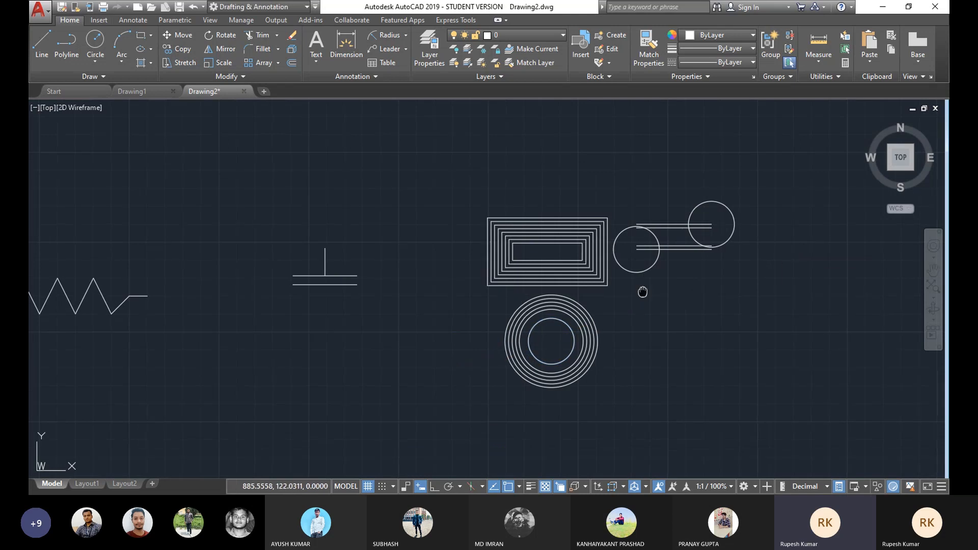
Step: Copy the vertical line downward so it continues below the midpoint of the lower parallel line
scroll(599, 316, "up", 4)
middle_click_drag(585, 291, 617, 278)
scroll(617, 277, "down", 4)
middle_click_drag(385, 246, 428, 251)
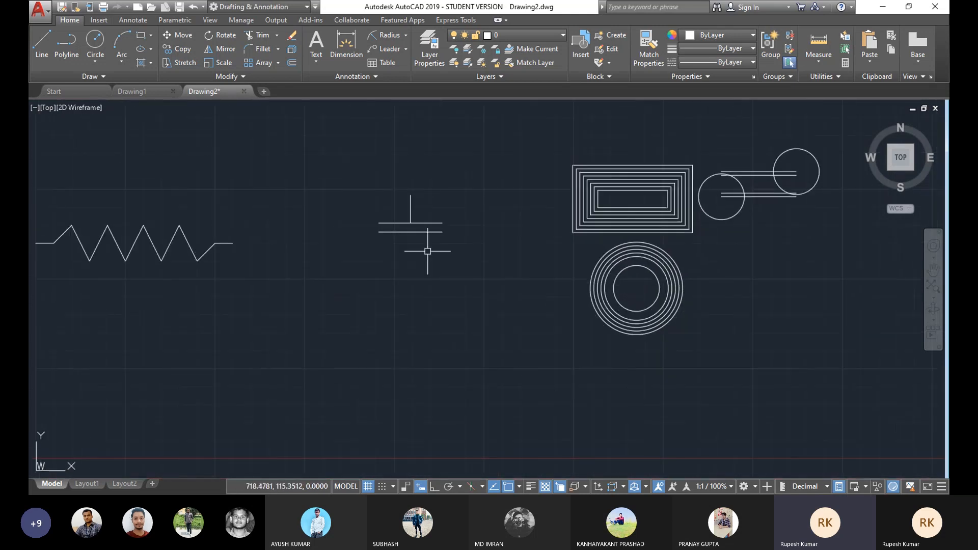
scroll(428, 251, "up", 2)
middle_click_drag(491, 243, 434, 247)
scroll(434, 247, "down", 2)
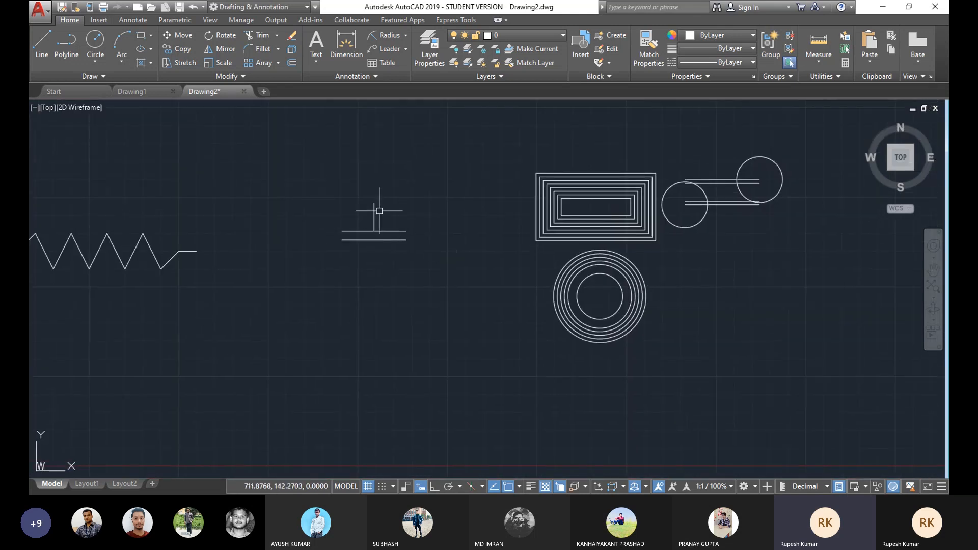
middle_click_drag(406, 218, 363, 219)
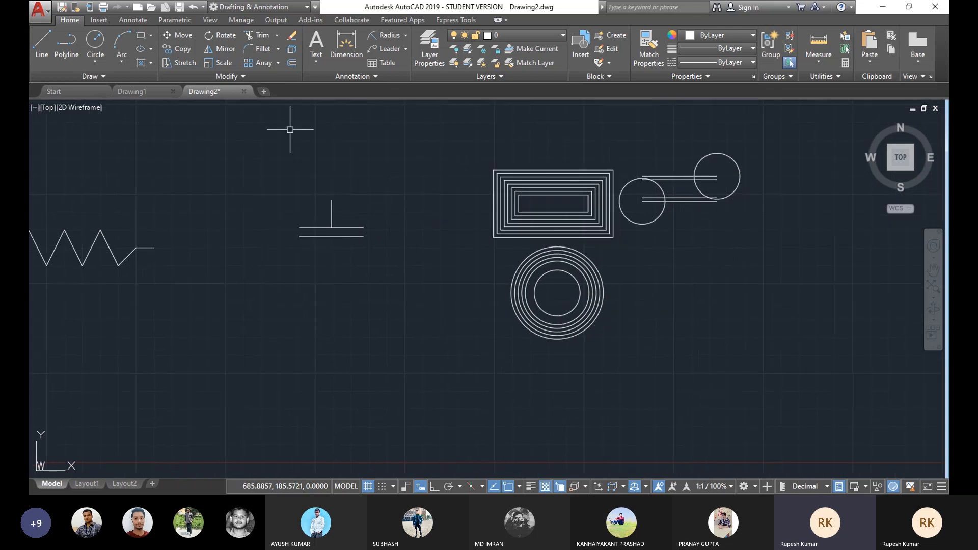
left_click(332, 207)
key("Return")
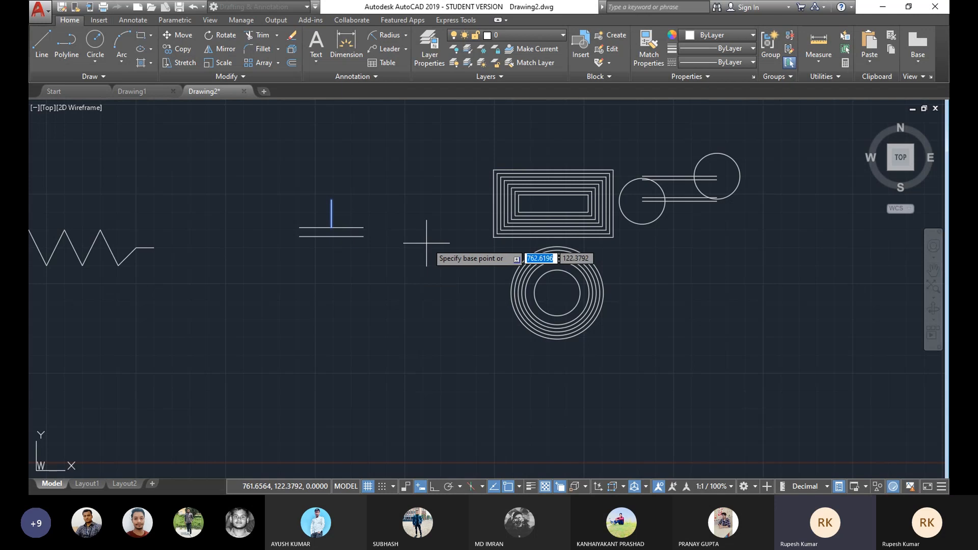
left_click(331, 199)
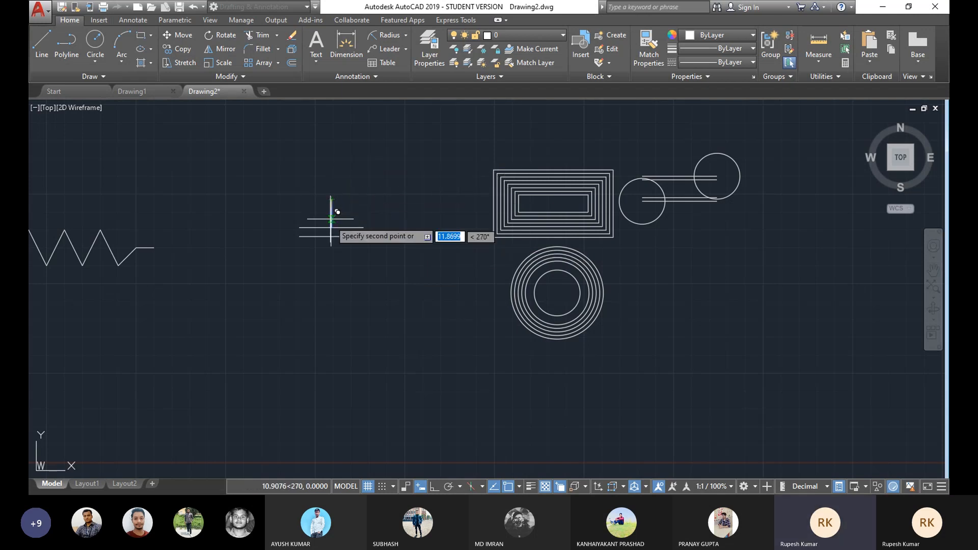
scroll(339, 229, "up", 6)
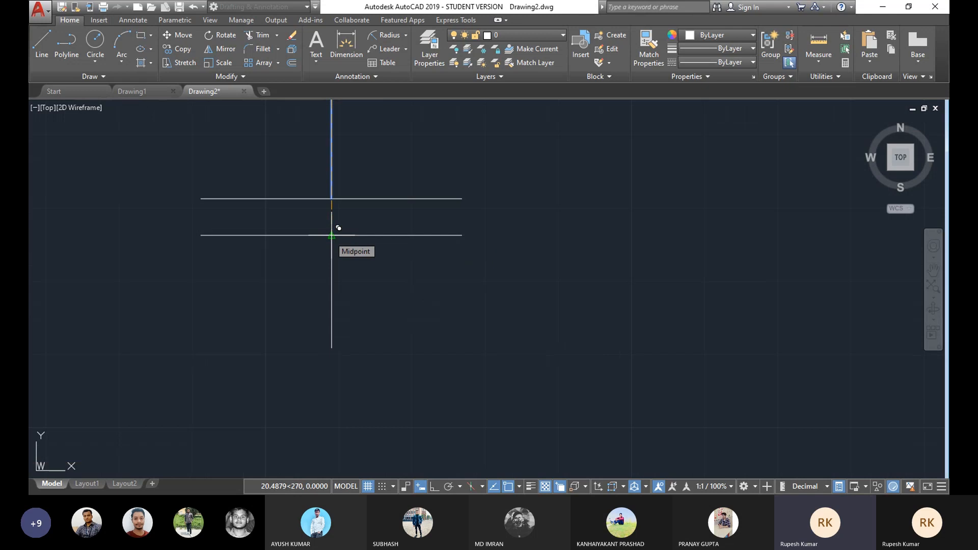
key("Escape")
Step: Add a multiline text label reading N.O. just below the contact symbol
scroll(457, 219, "down", 6)
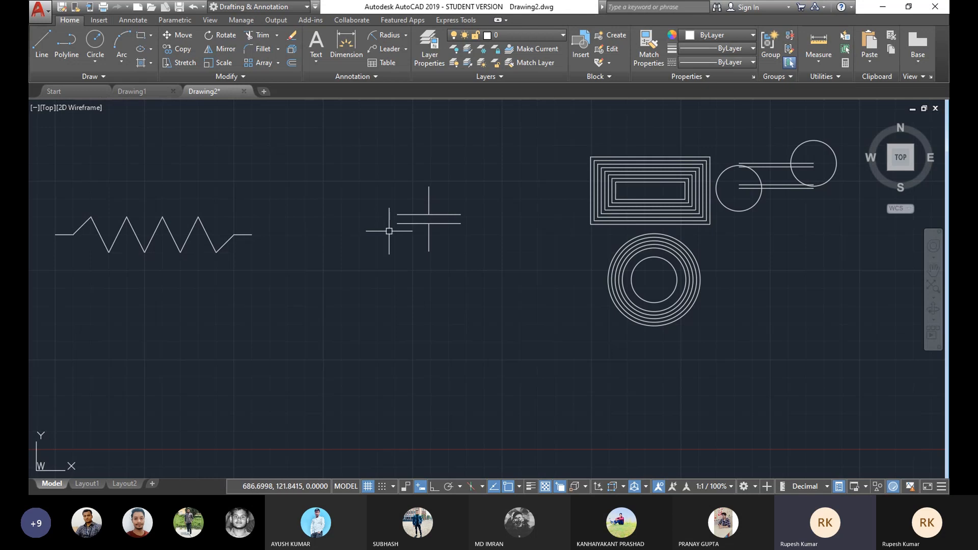
mouse_move(395, 222)
middle_mouse_down()
mouse_move(392, 197)
mouse_move(415, 213)
mouse_move(402, 227)
mouse_move(385, 223)
middle_mouse_up()
scroll(403, 228, "up", 2)
scroll(407, 233, "down", 2)
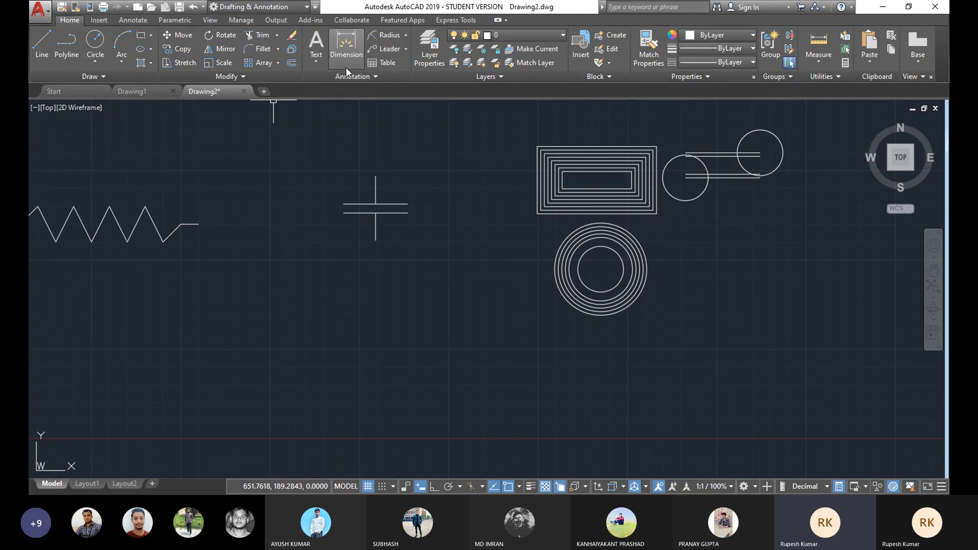
left_click(316, 62)
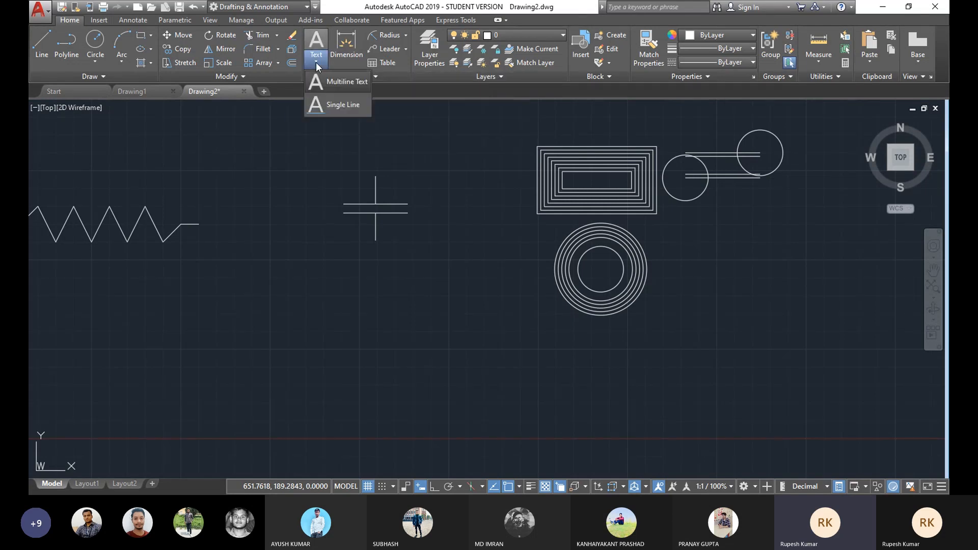
left_click(334, 82)
mouse_move(377, 181)
middle_mouse_down()
mouse_move(397, 178)
mouse_move(382, 217)
mouse_move(384, 172)
middle_mouse_up()
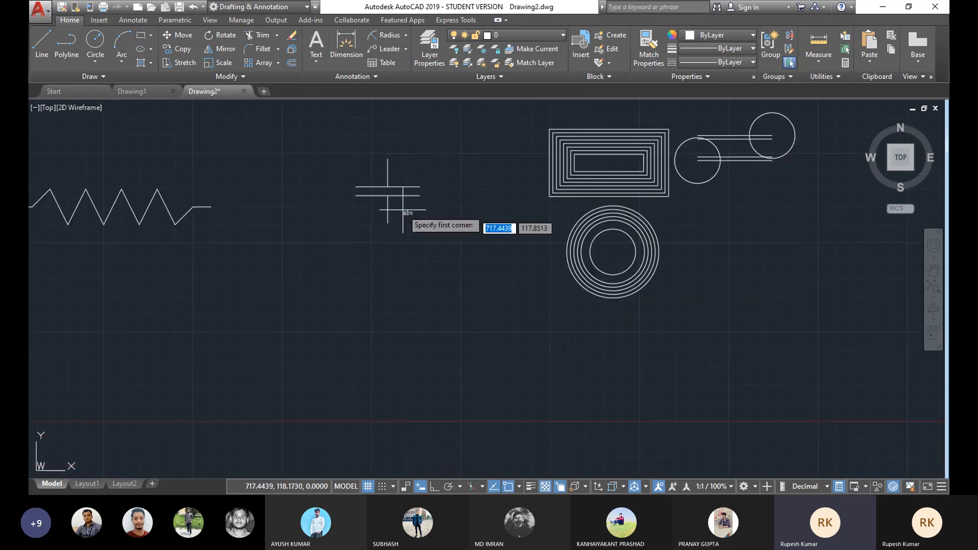
left_click(351, 228)
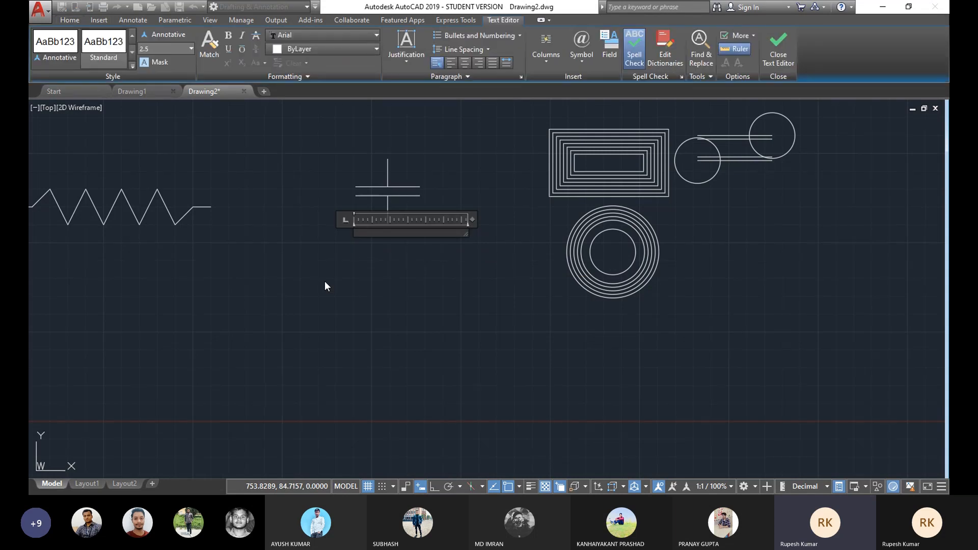
type("N.O")
left_click(360, 270)
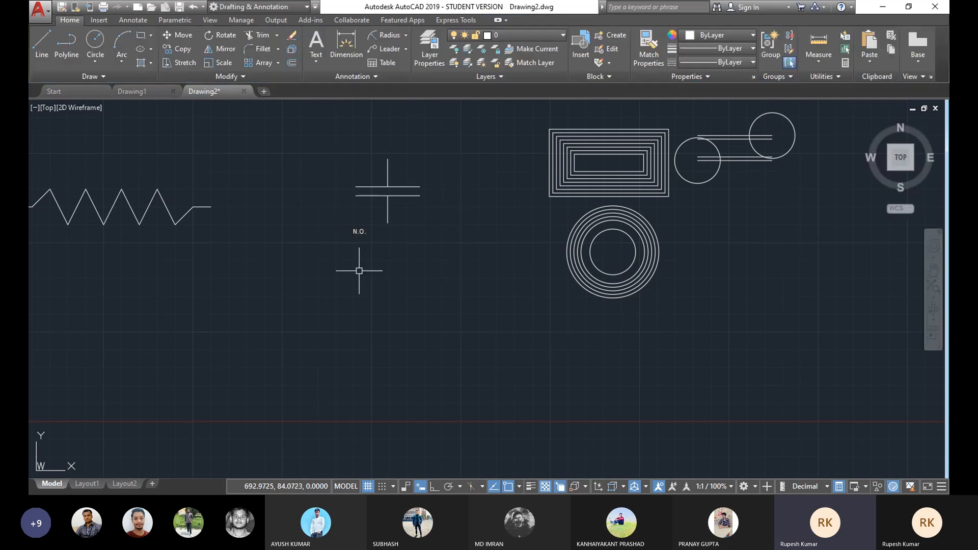
Step: Set the N.O. label's text height to 5
double_click(362, 232)
left_click_drag(374, 232, 359, 231)
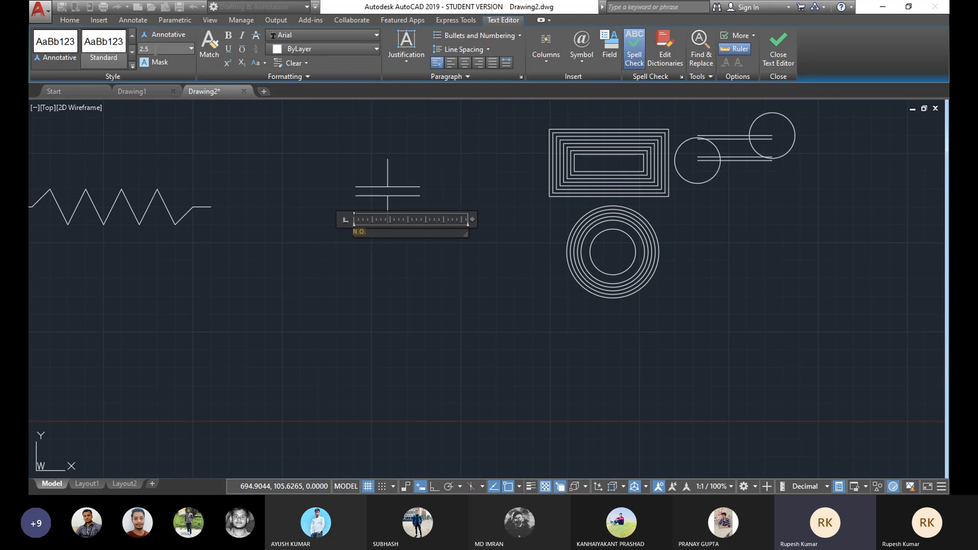
type("5")
key("Return")
left_click(350, 257)
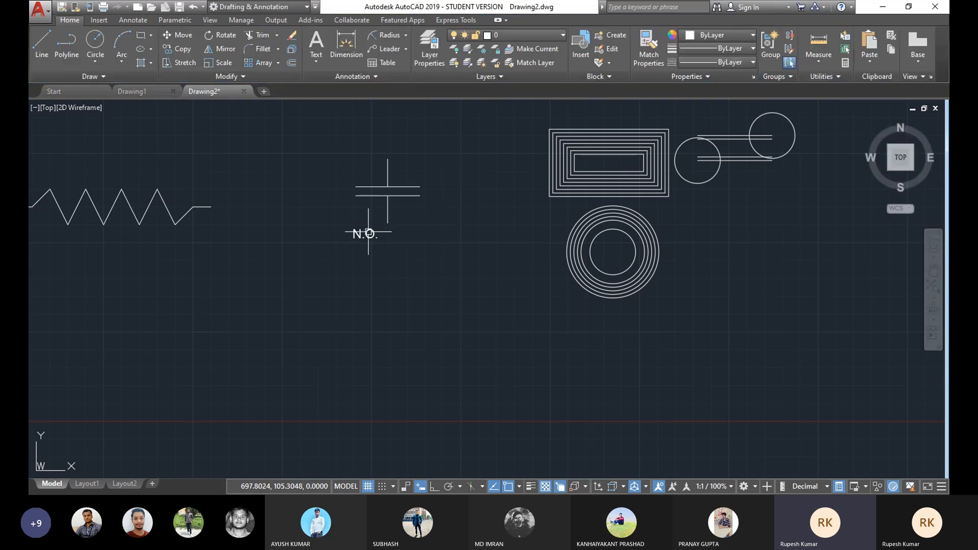
left_click(366, 234)
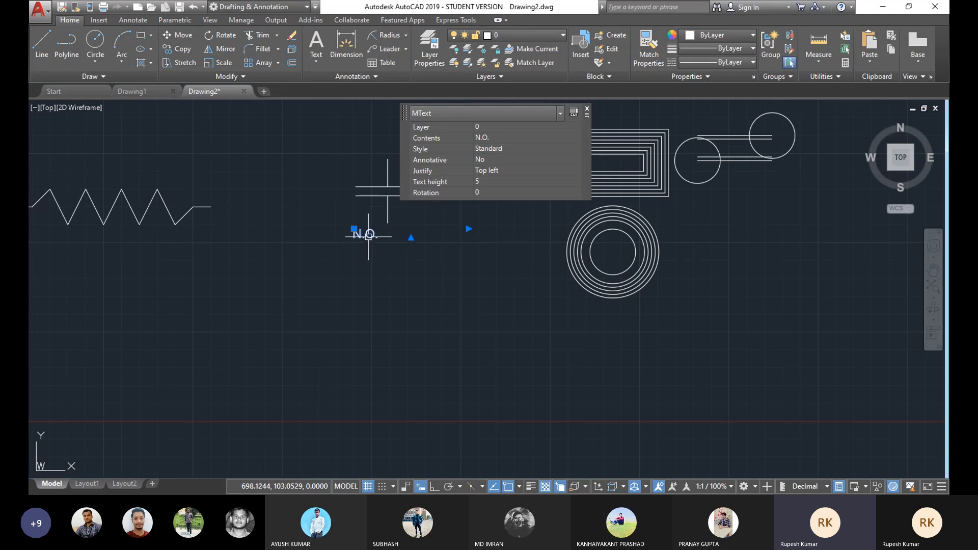
key("Escape")
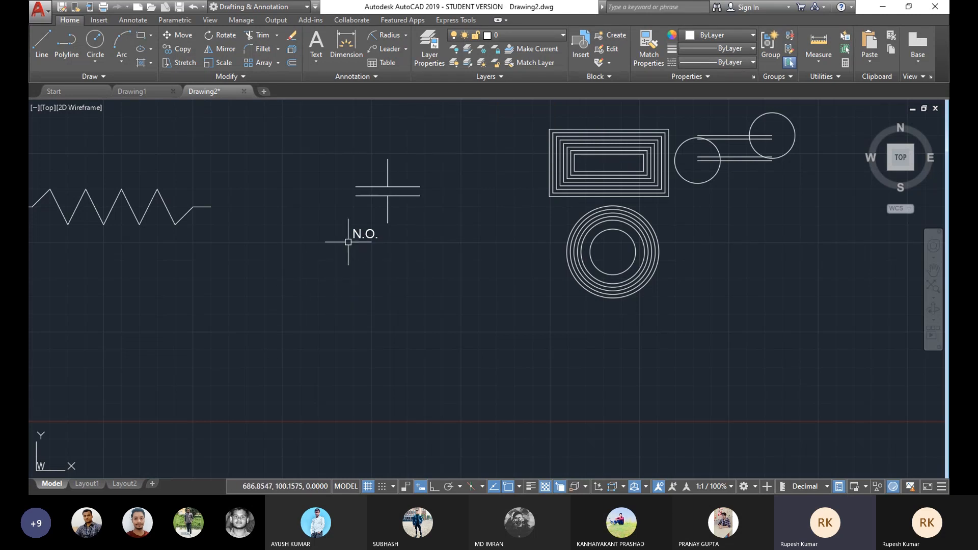
Step: Move the innermost concentric circle to the right end of the lower parallel line
middle_click_drag(349, 241, 246, 241)
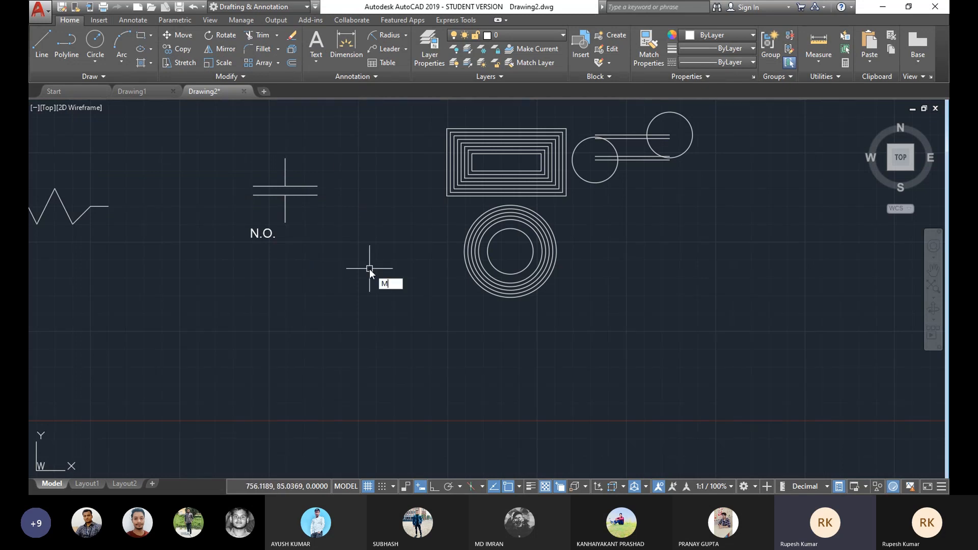
key("Return")
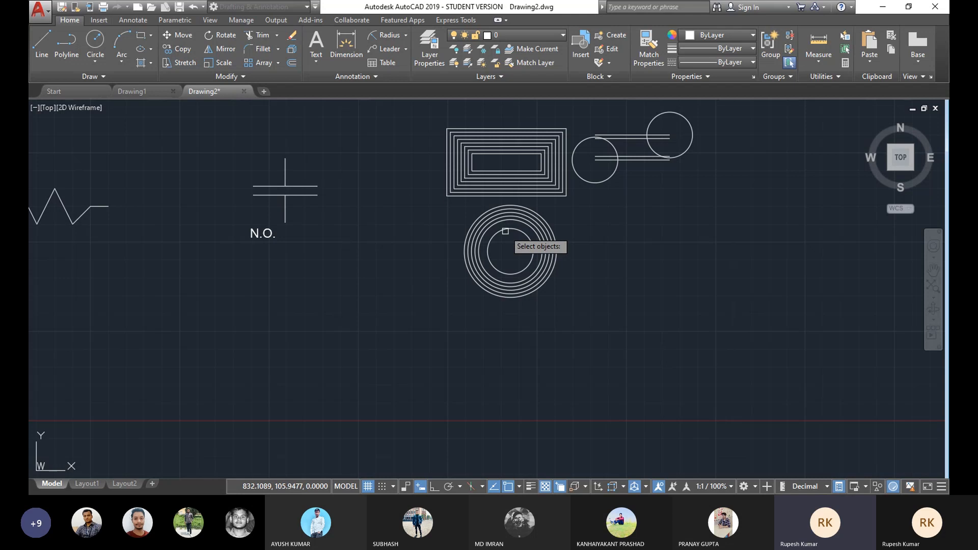
left_click(532, 254)
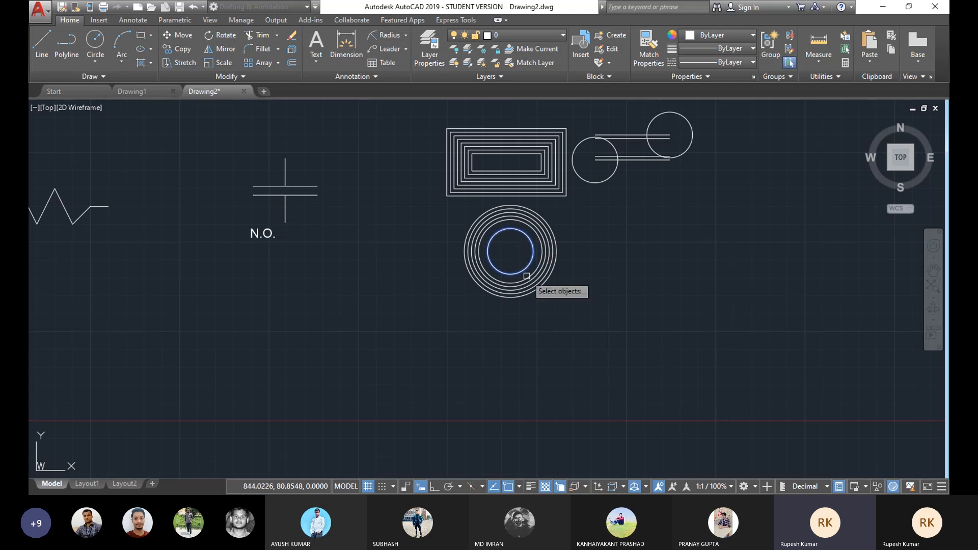
key("Return")
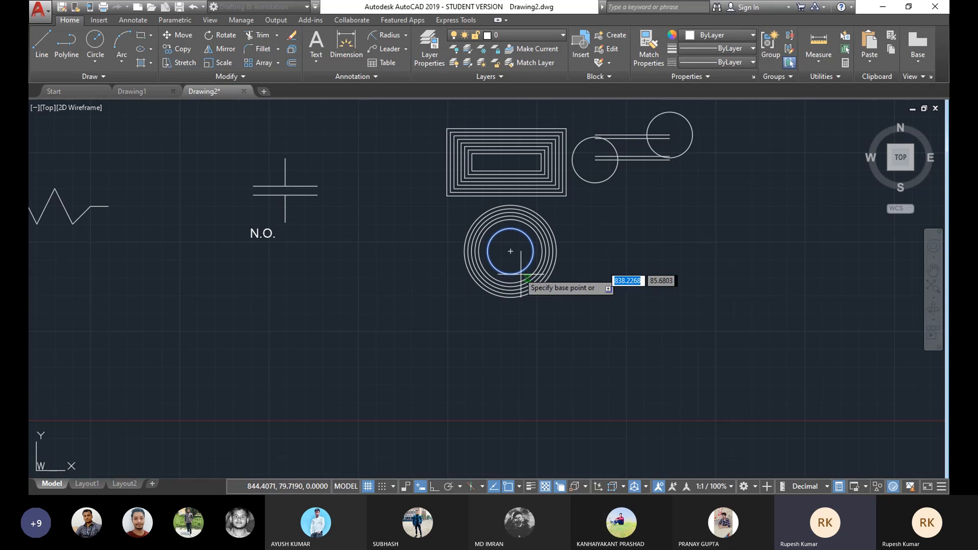
left_click(511, 251)
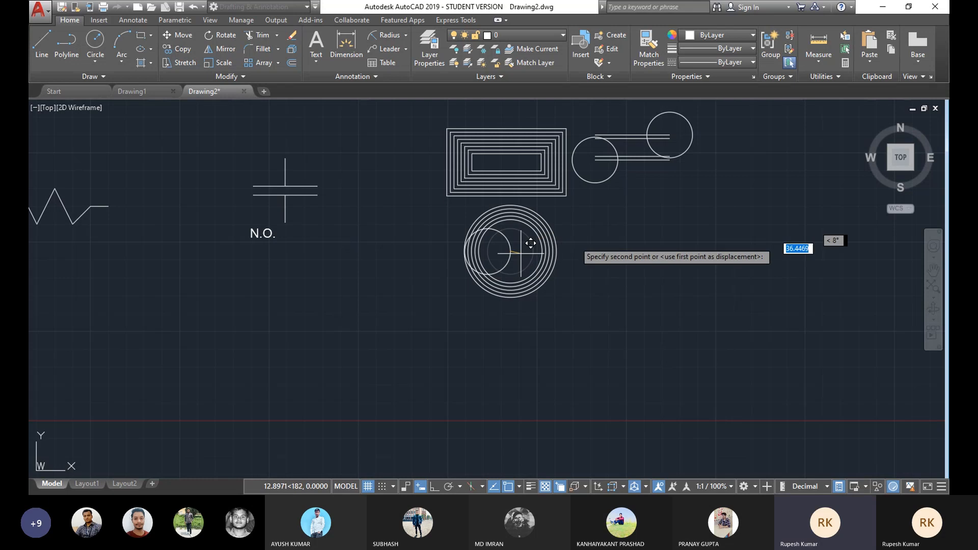
left_click(670, 161)
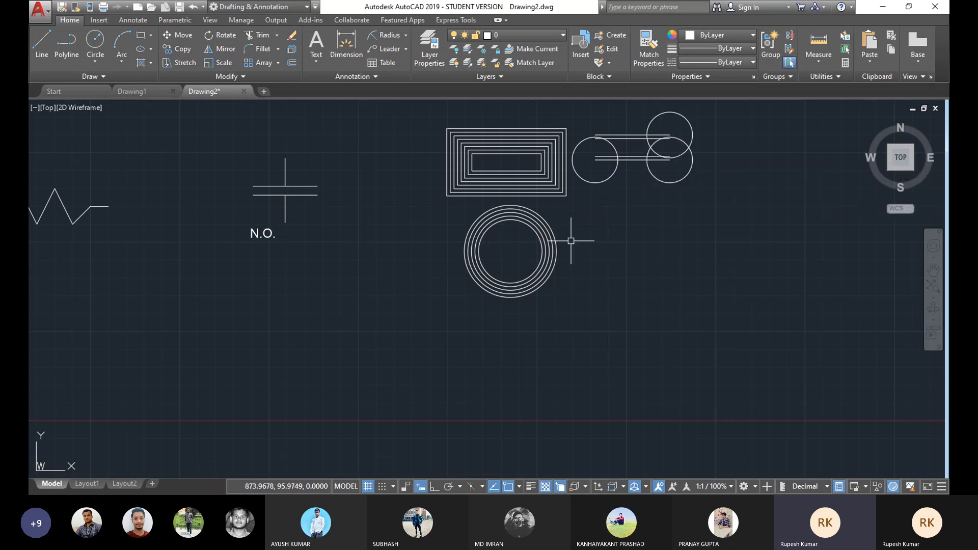
middle_click_drag(520, 274, 523, 300)
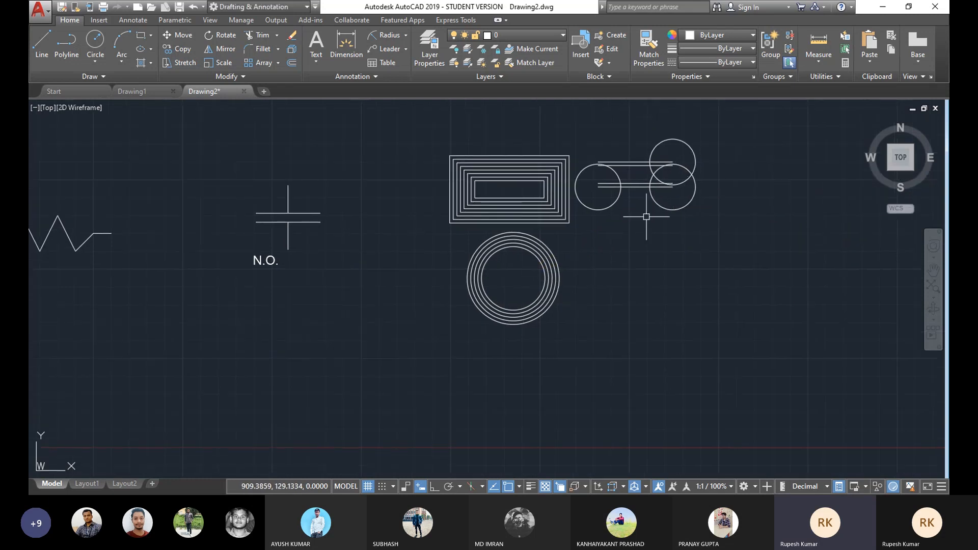
scroll(572, 247, "up", 3)
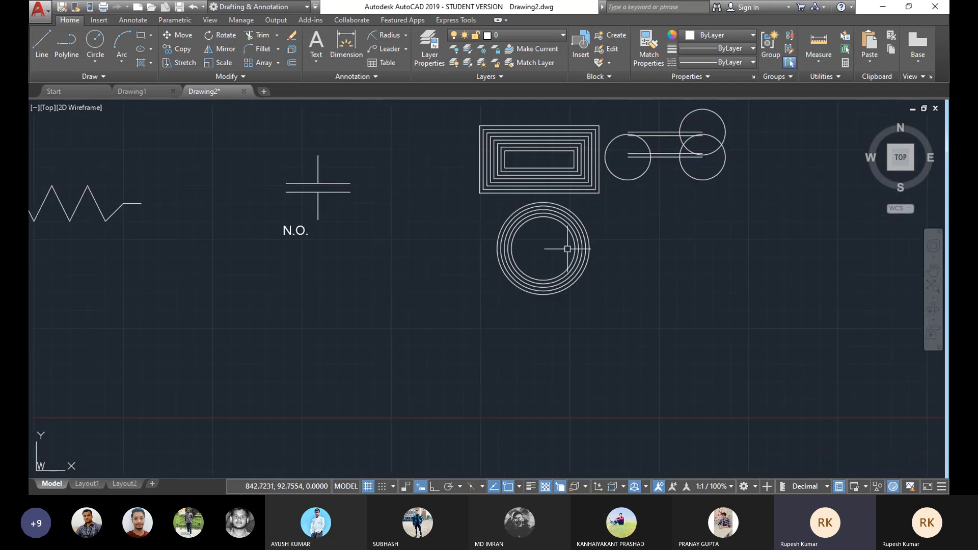
middle_click_drag(524, 229, 535, 243)
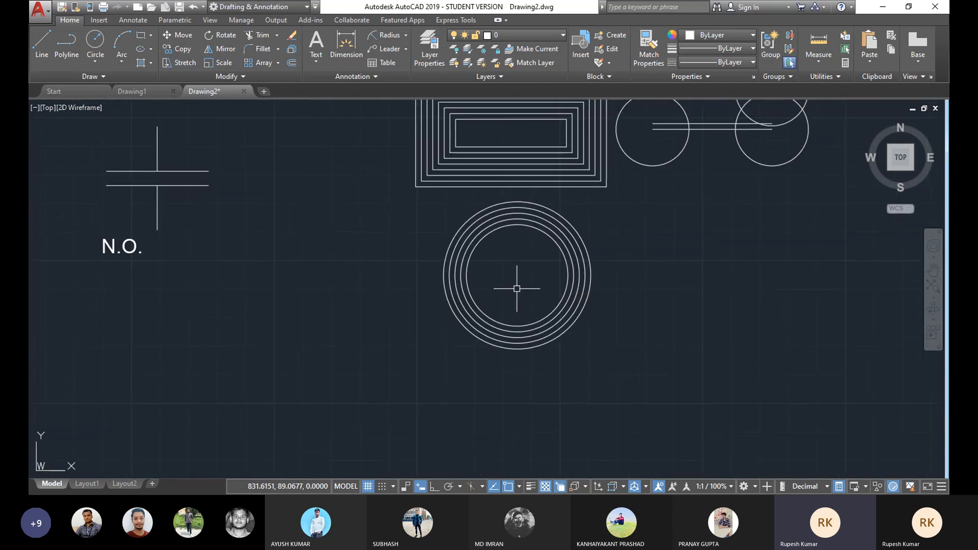
middle_click_drag(504, 280, 555, 281)
scroll(555, 281, "down", 2)
scroll(356, 284, "up", 1)
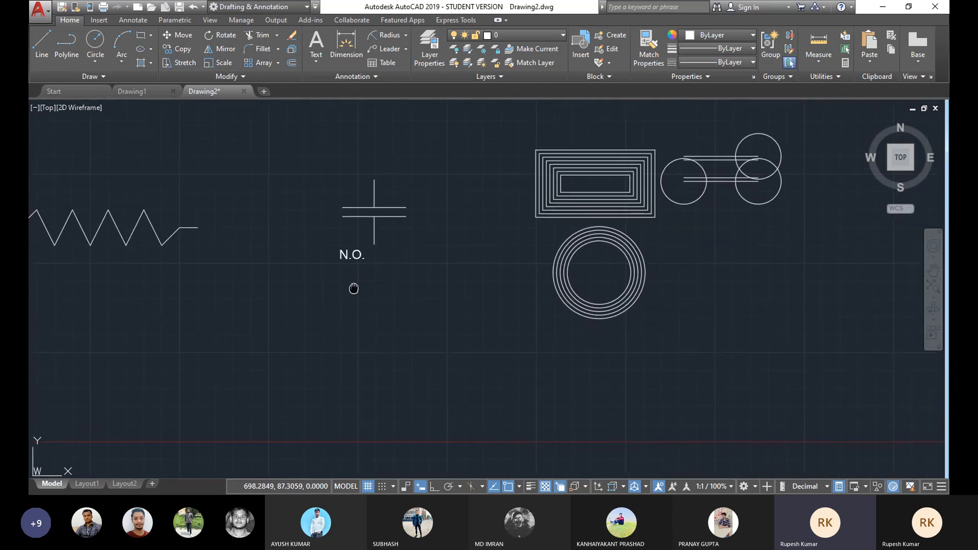
scroll(392, 244, "down", 1)
mouse_move(392, 244)
middle_mouse_down()
mouse_move(397, 233)
mouse_move(439, 225)
mouse_move(376, 234)
mouse_move(363, 219)
mouse_move(365, 229)
middle_mouse_up()
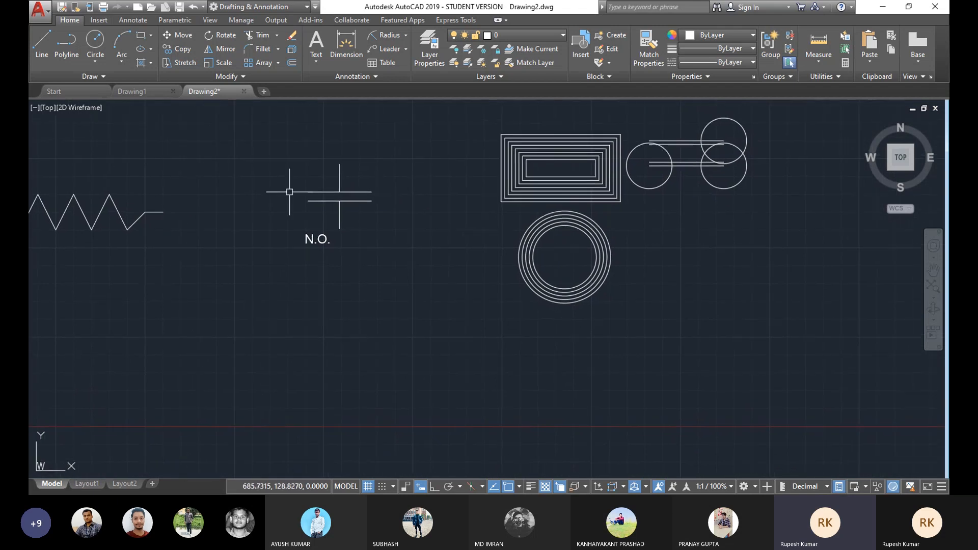
left_click(298, 143)
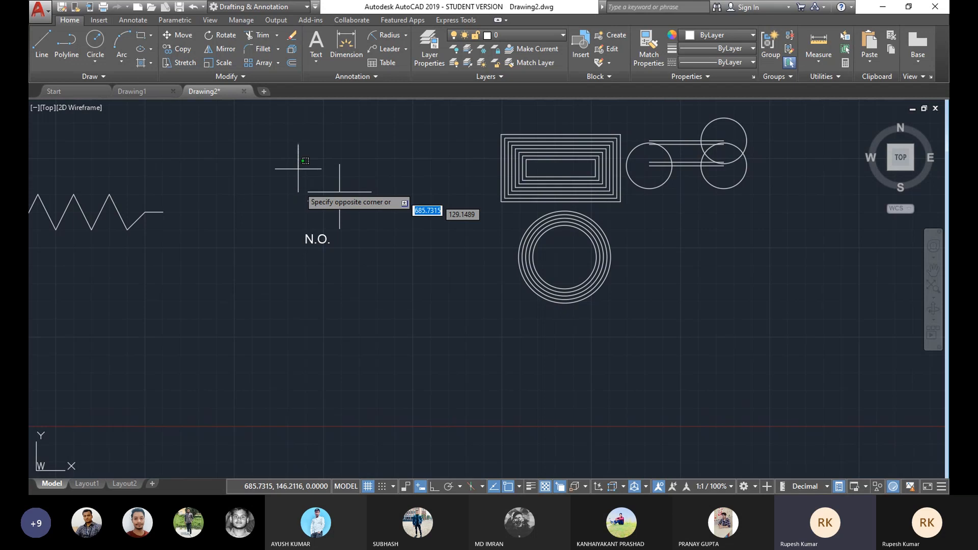
left_click(386, 273)
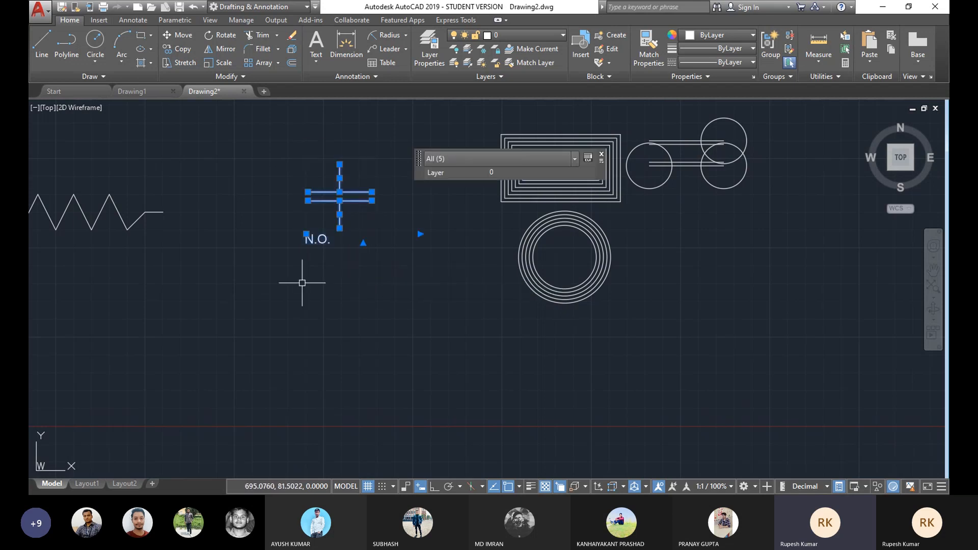
key("Escape")
Step: Copy the N.O. contact symbol and its label to the right of the original
left_click(178, 52)
left_click(268, 137)
left_click(406, 303)
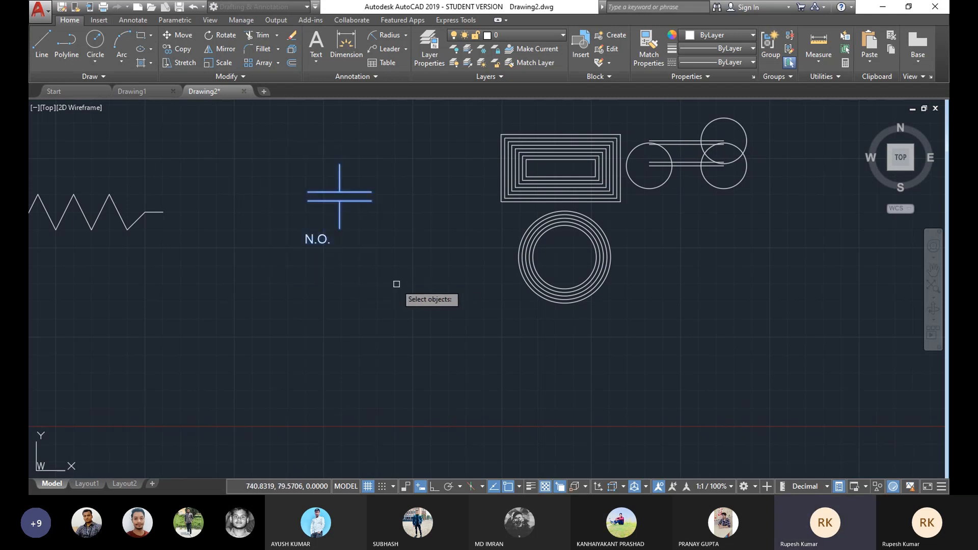
key("Return")
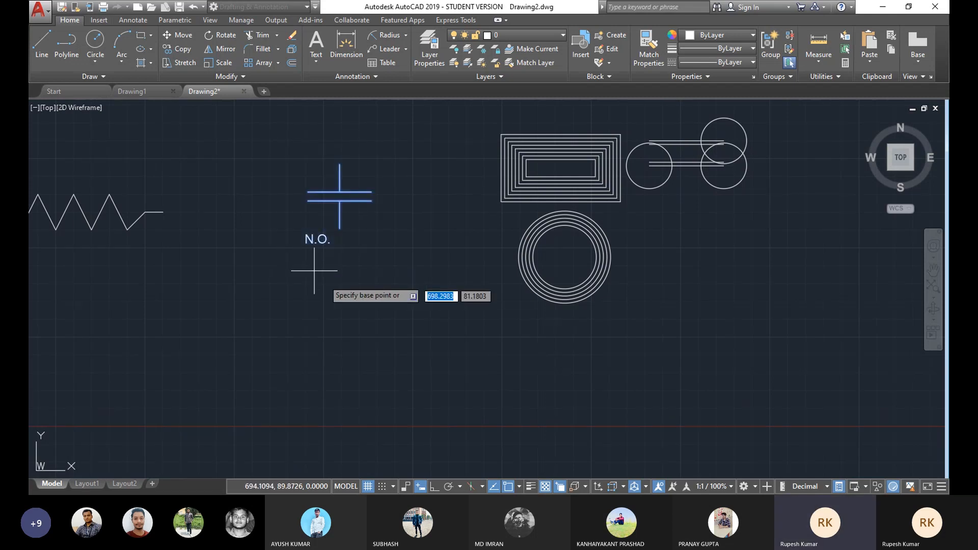
left_click(340, 227)
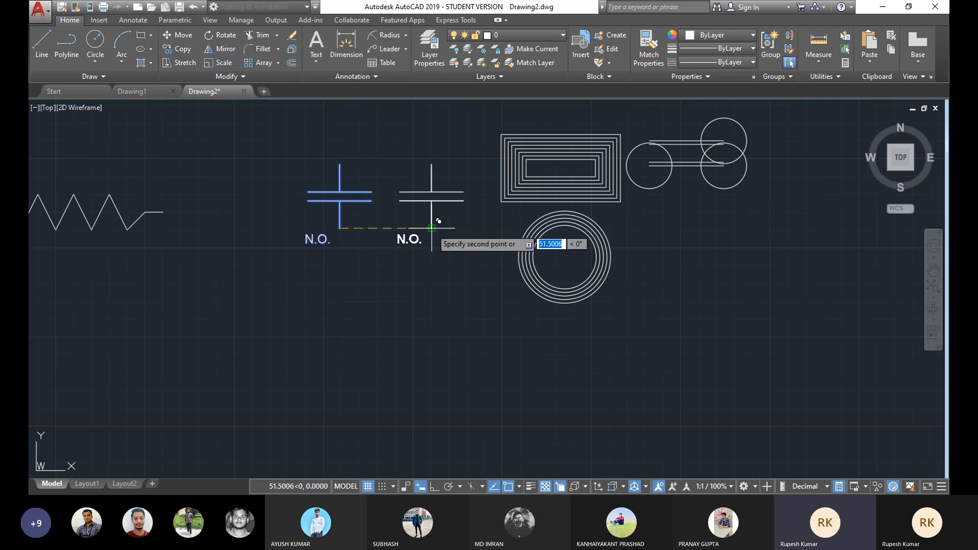
right_click(445, 203)
left_click(467, 219)
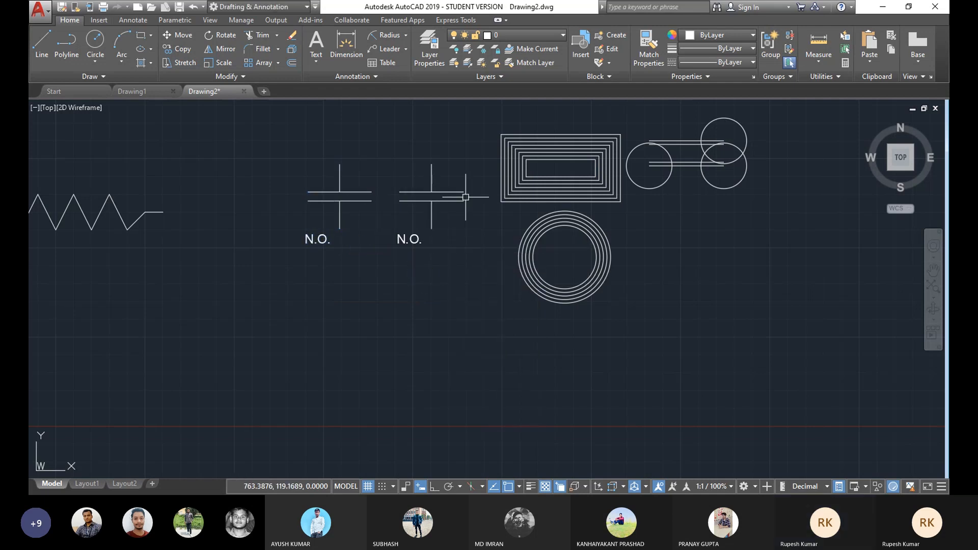
Step: Delete the nested rectangles, overlapping circles and concentric circles from the drawing
left_click(786, 112)
left_click(501, 364)
key("Delete")
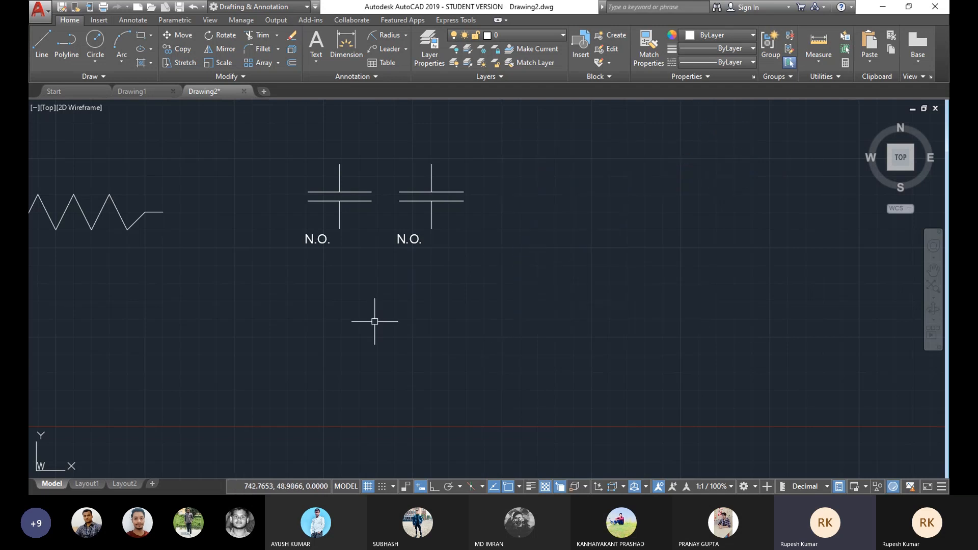
Step: Draw a slanted line diagonally across the copied contact symbol's parallel lines
middle_click_drag(225, 253, 444, 286)
scroll(559, 281, "up", 2)
middle_click_drag(559, 281, 551, 263)
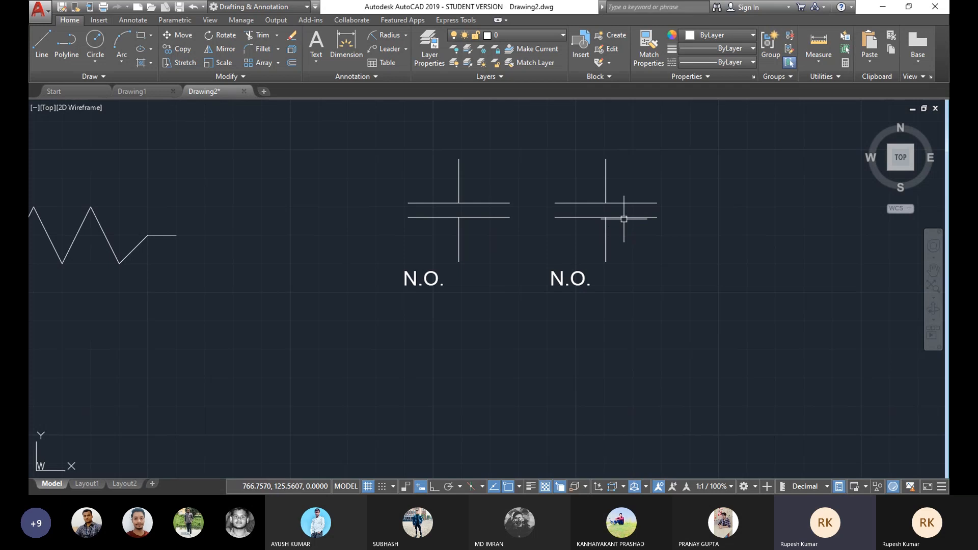
left_click(42, 42)
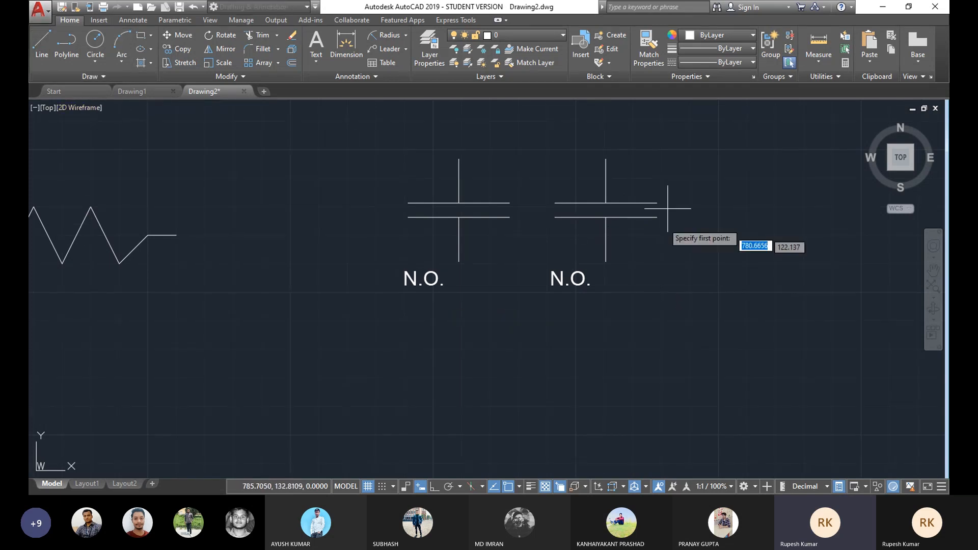
left_click(587, 237)
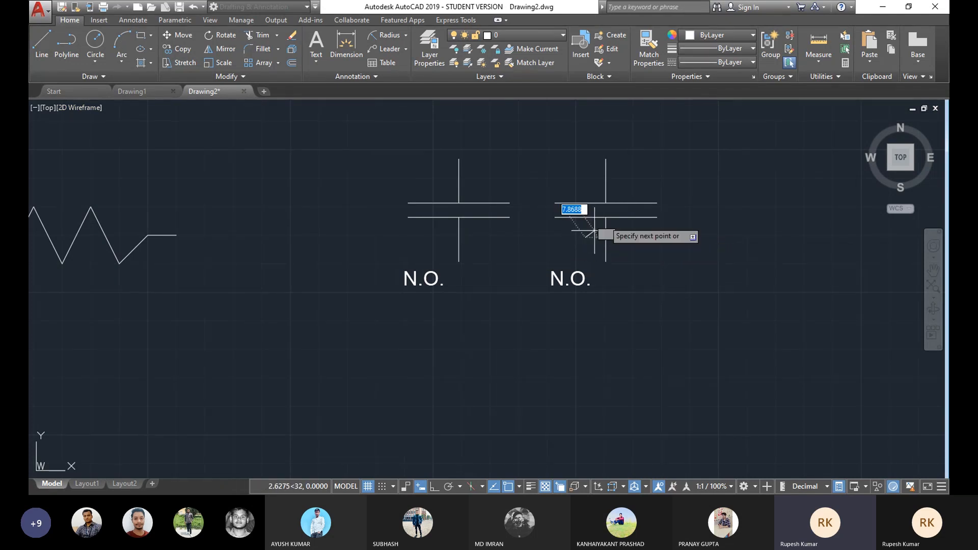
left_click(626, 182)
right_click(688, 168)
left_click(726, 189)
middle_click_drag(714, 198, 669, 192)
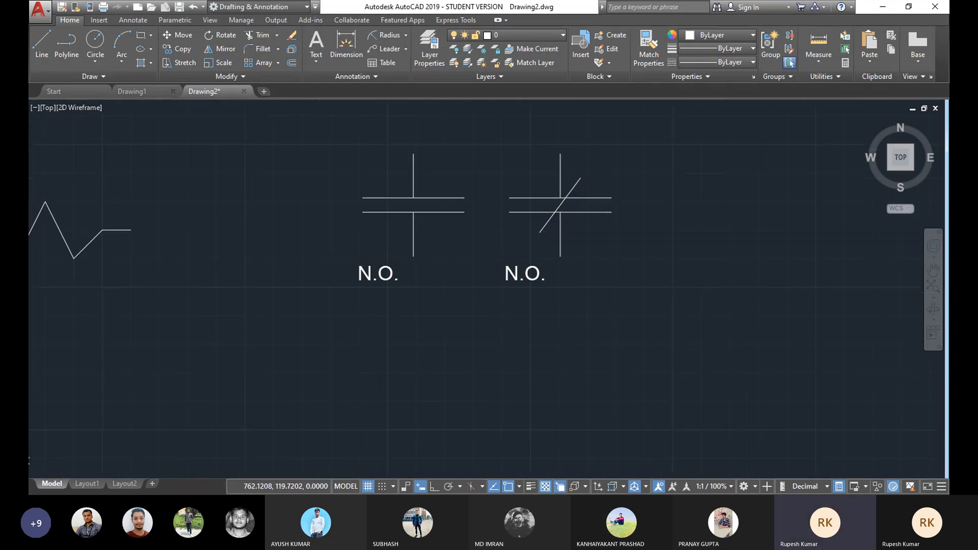
Step: Edit the copied contact's label to read N.C
scroll(574, 217, "up", 2)
middle_click_drag(574, 217, 587, 222)
scroll(587, 223, "down", 2)
middle_click_drag(630, 292, 618, 286)
scroll(532, 273, "up", 2)
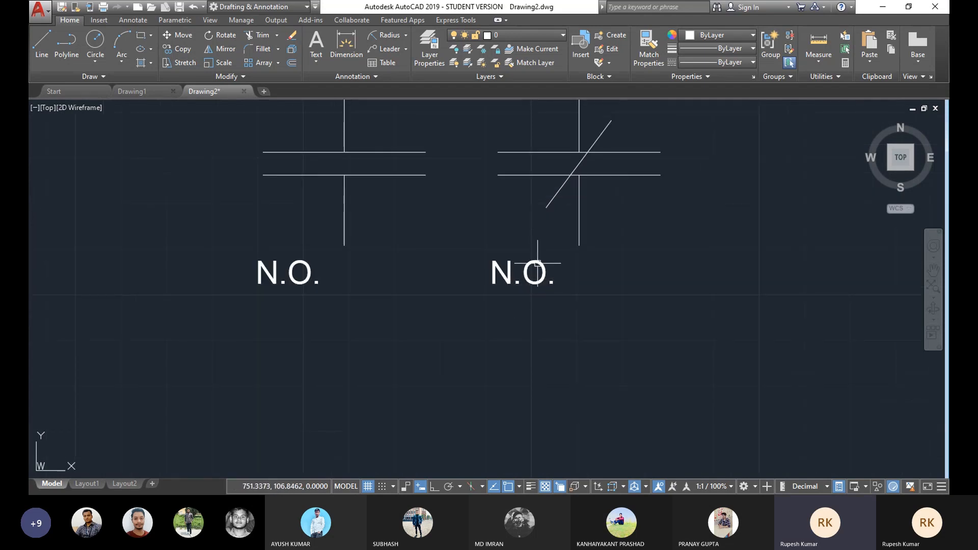
double_click(535, 270)
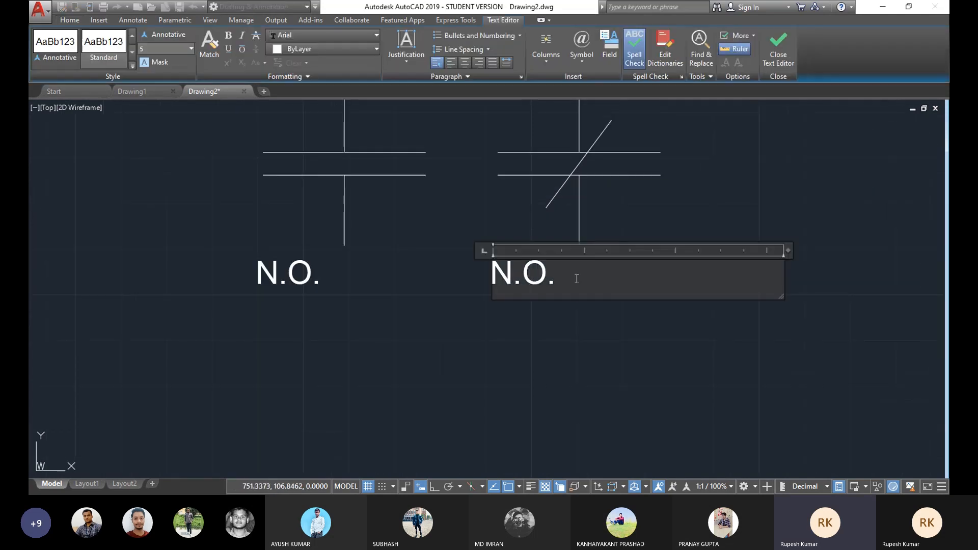
left_click(544, 278)
key("BackSpace")
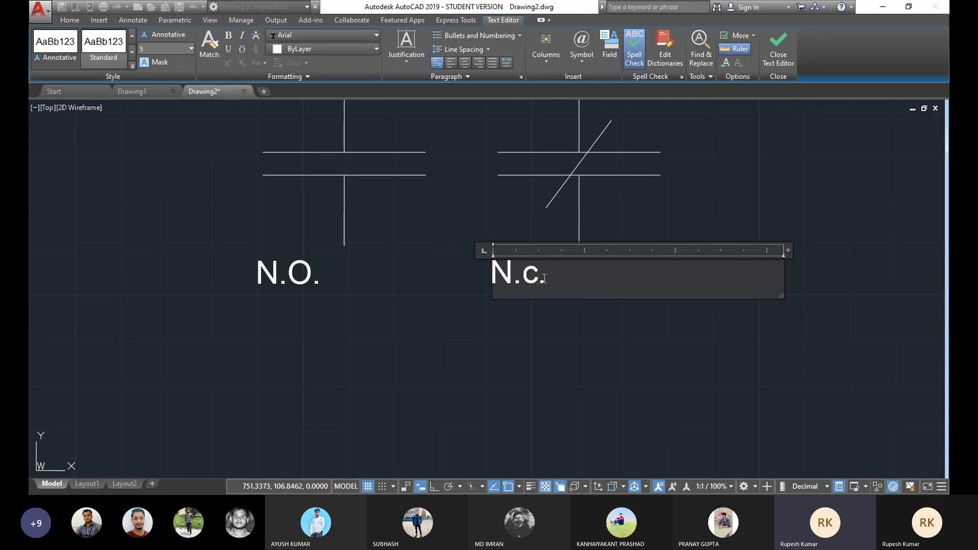
type("C")
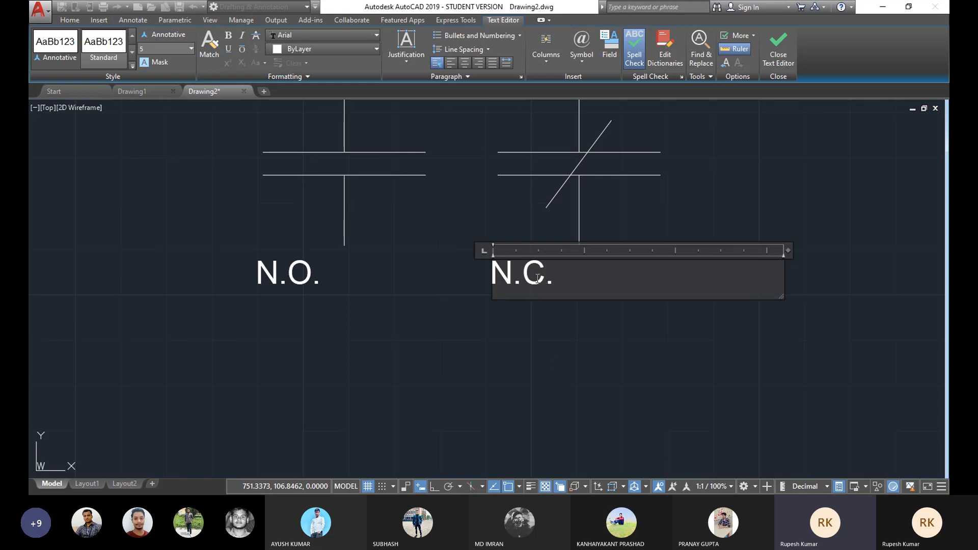
left_click(535, 339)
scroll(481, 247, "down", 3)
middle_click_drag(432, 263, 441, 259)
middle_click_drag(396, 305, 401, 289)
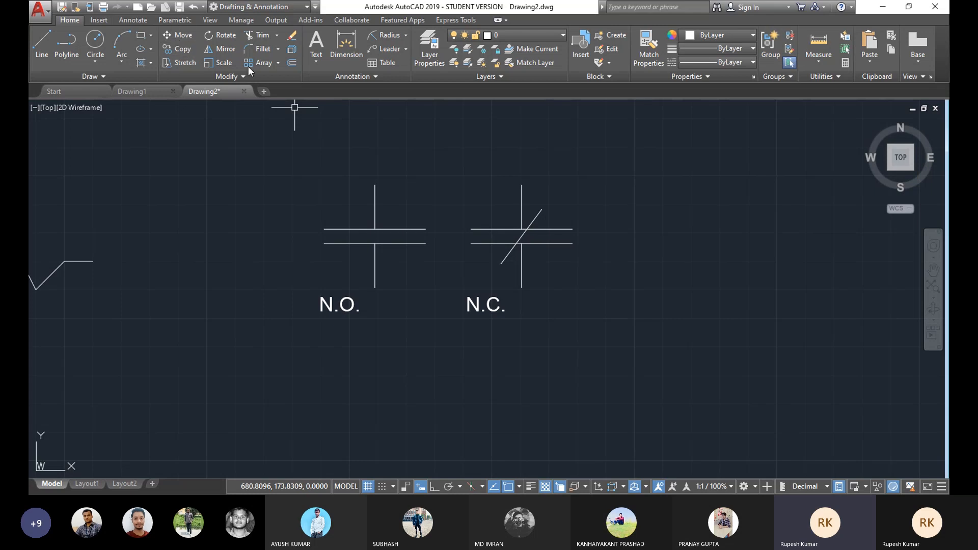
left_click(316, 62)
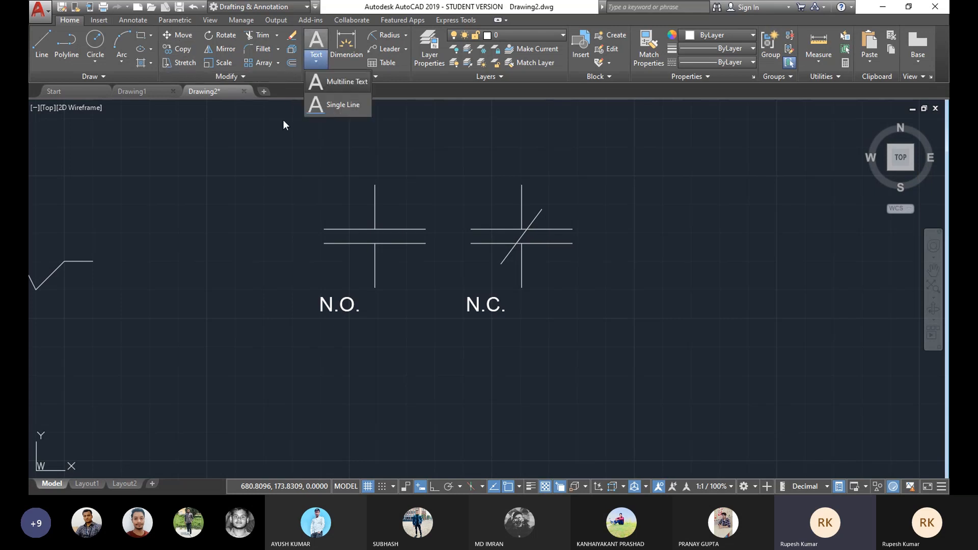
left_click(350, 83)
left_click(362, 123)
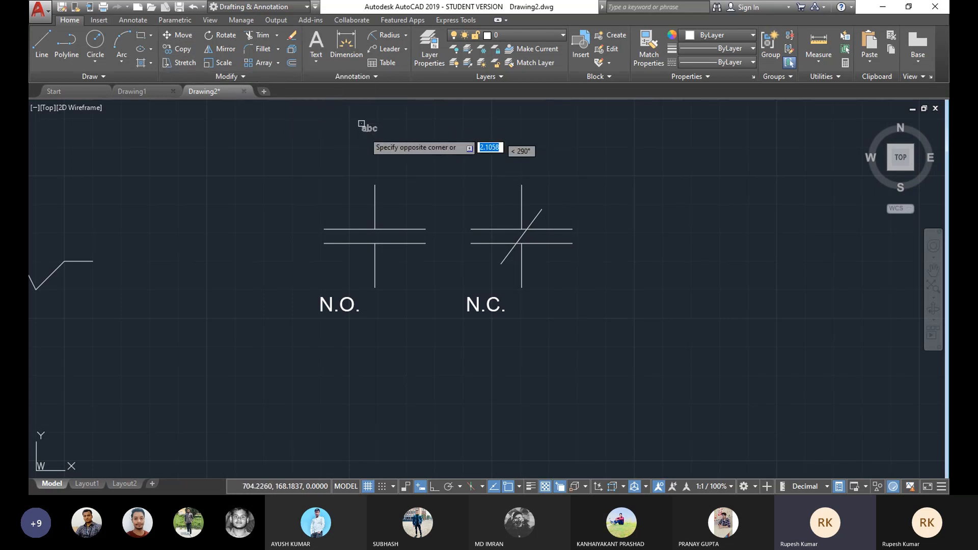
left_click(553, 153)
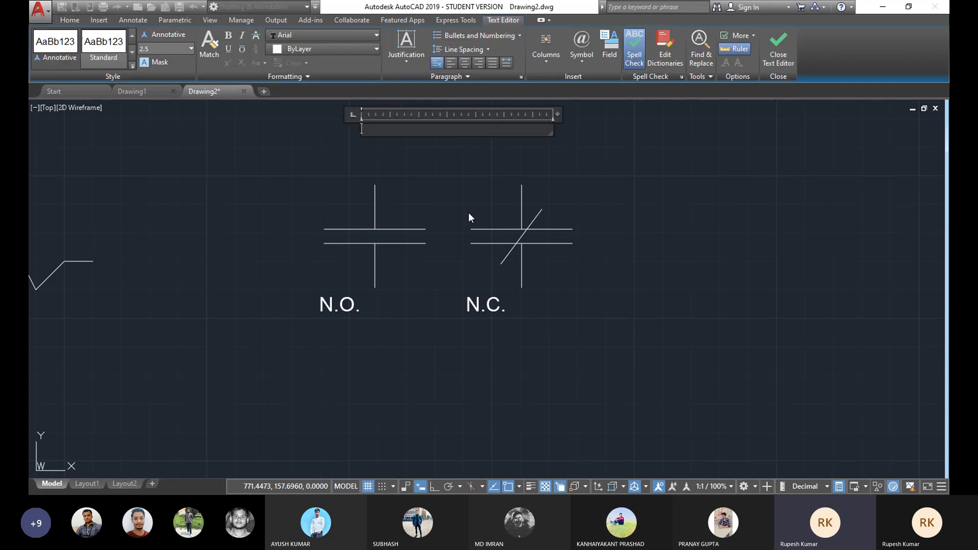
left_click(456, 179)
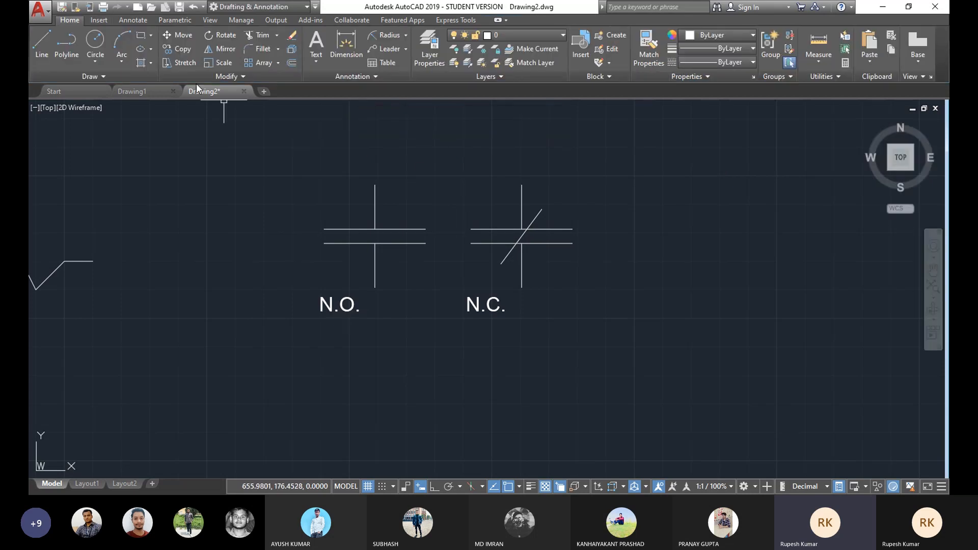
Step: Copy the N.O. label to a spot above and between the two contact symbols
left_click(181, 50)
left_click(353, 301)
right_click(394, 321)
left_click(320, 312)
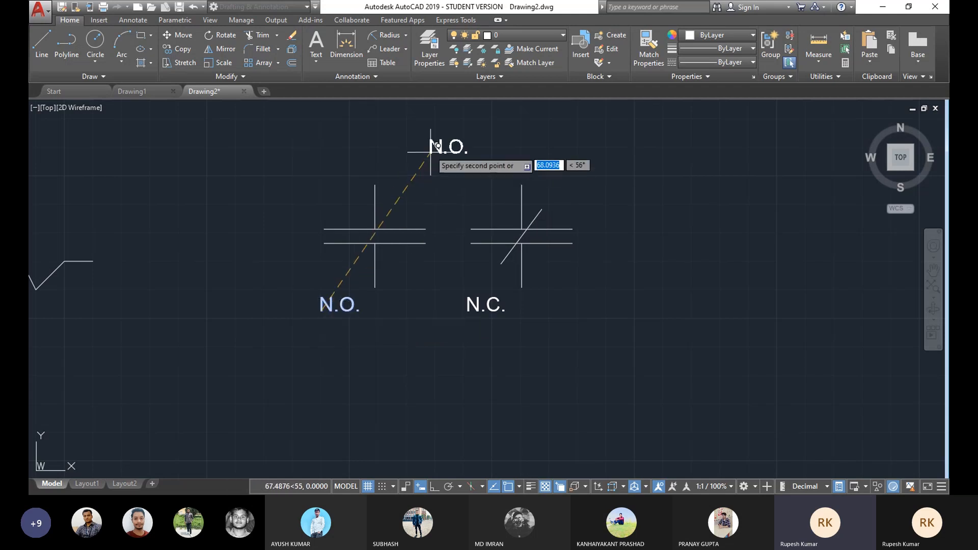
left_click(415, 150)
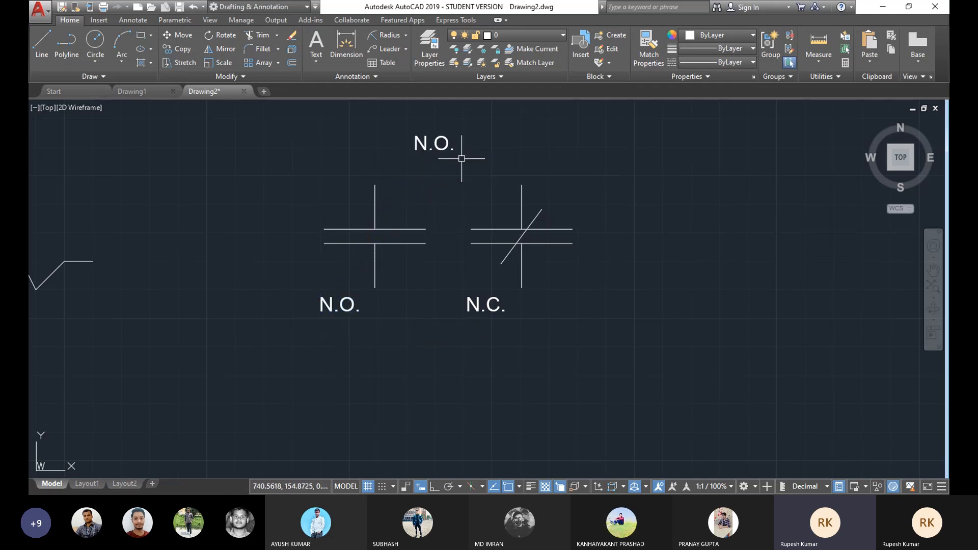
Step: Replace the copied label's text with Relay Contact: as a heading
double_click(434, 143)
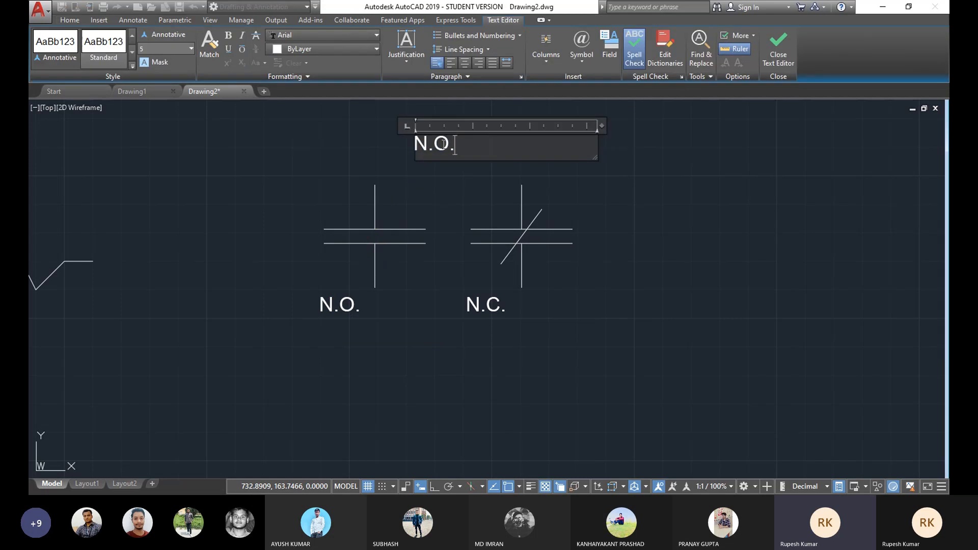
type("R")
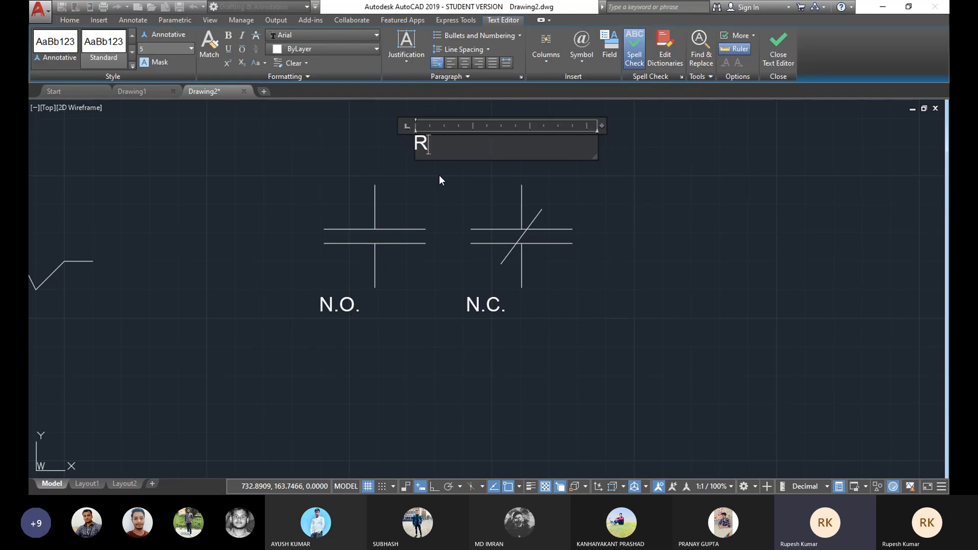
type("elay")
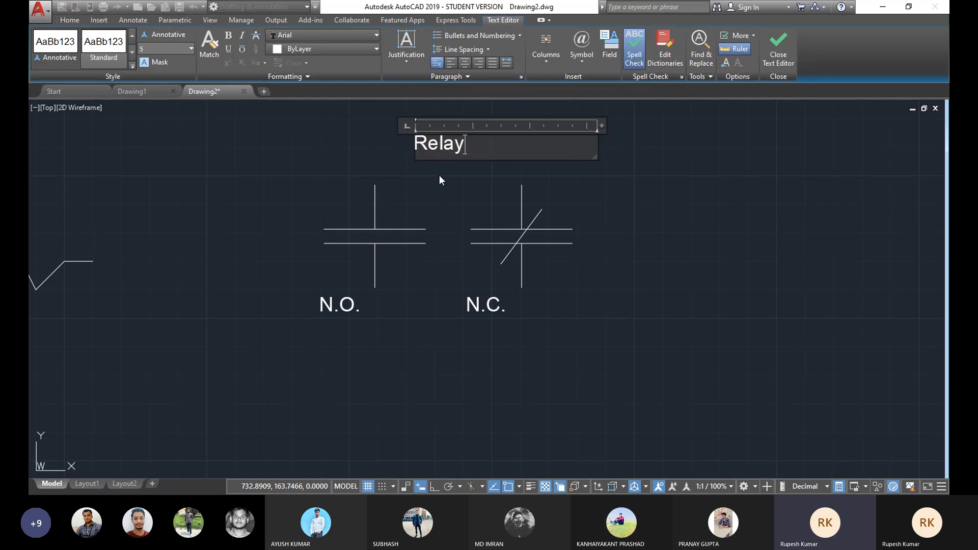
type(" C")
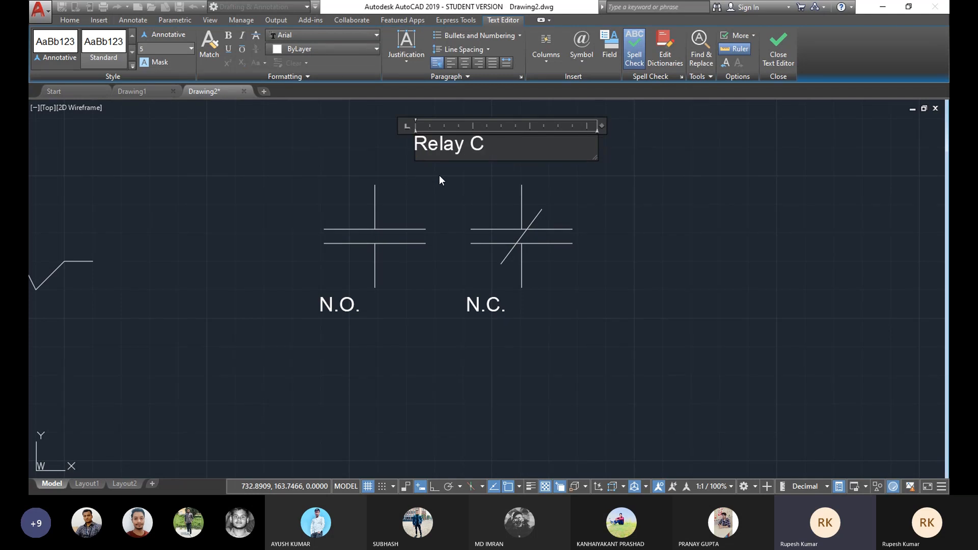
type("ontact:")
left_click(779, 49)
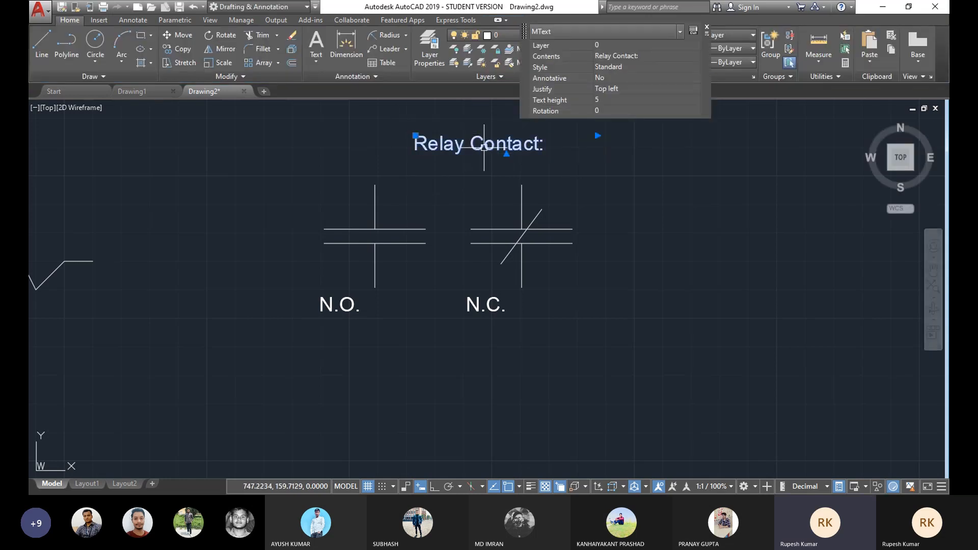
left_click_drag(472, 151, 455, 149)
mouse_move(520, 269)
middle_mouse_down()
mouse_move(546, 252)
mouse_move(535, 280)
middle_mouse_up()
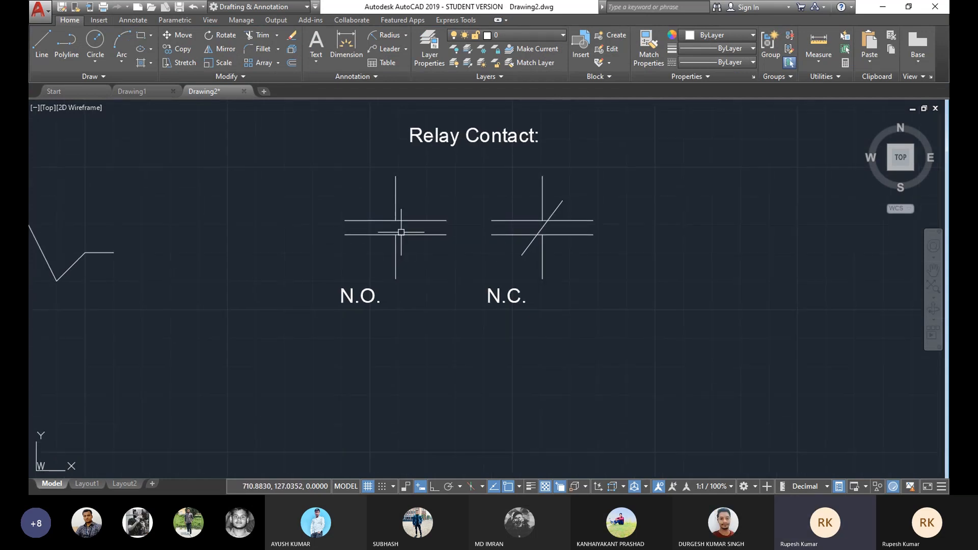
scroll(430, 229, "up", 3)
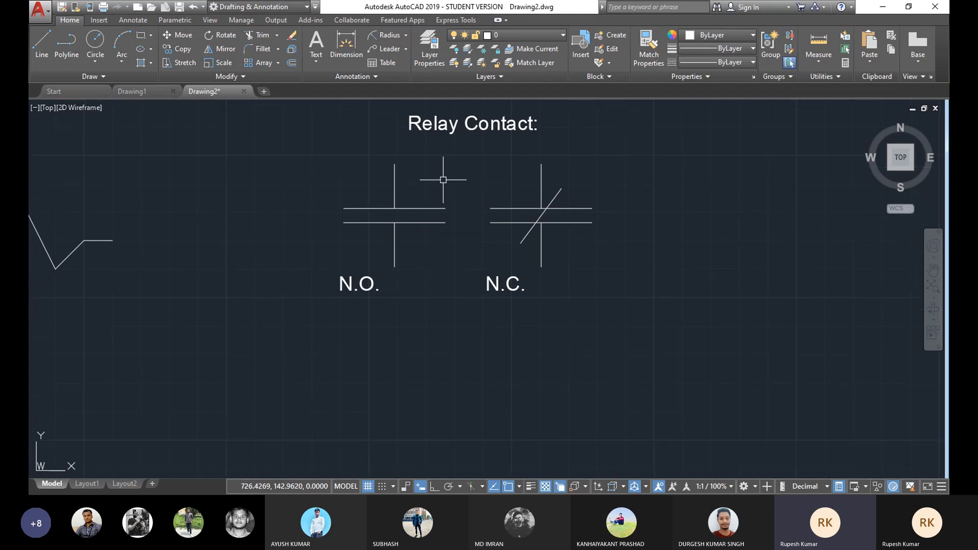
scroll(426, 227, "down", 3)
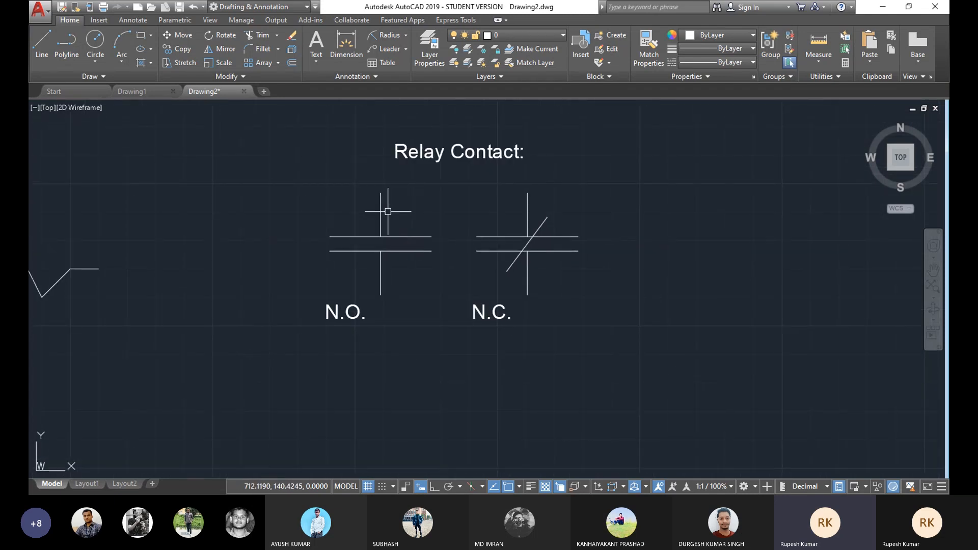
middle_click_drag(437, 221, 421, 222)
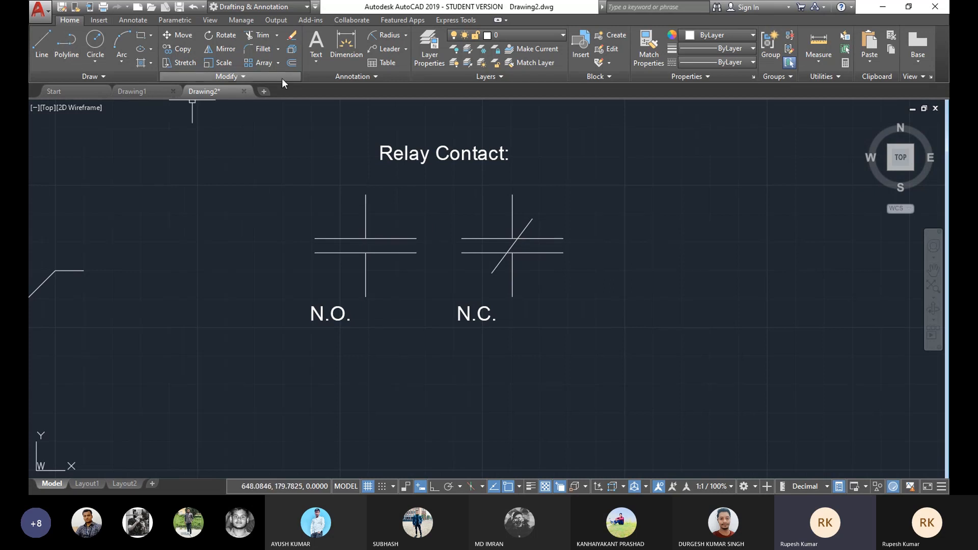
left_click(318, 60)
left_click(329, 83)
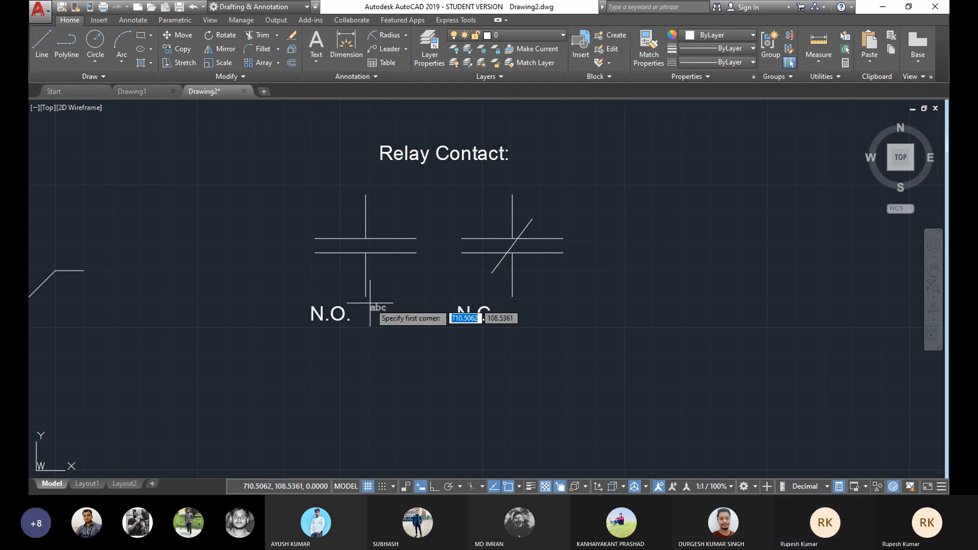
key("Escape")
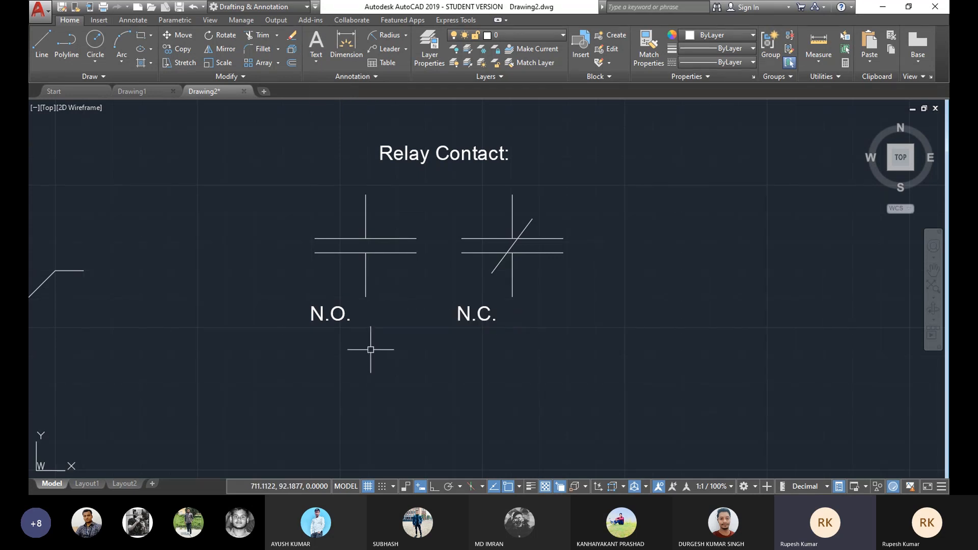
Step: Copy the N.O. label to two spots, one above each contact symbol
left_click(183, 49)
left_click(332, 319)
key("Return")
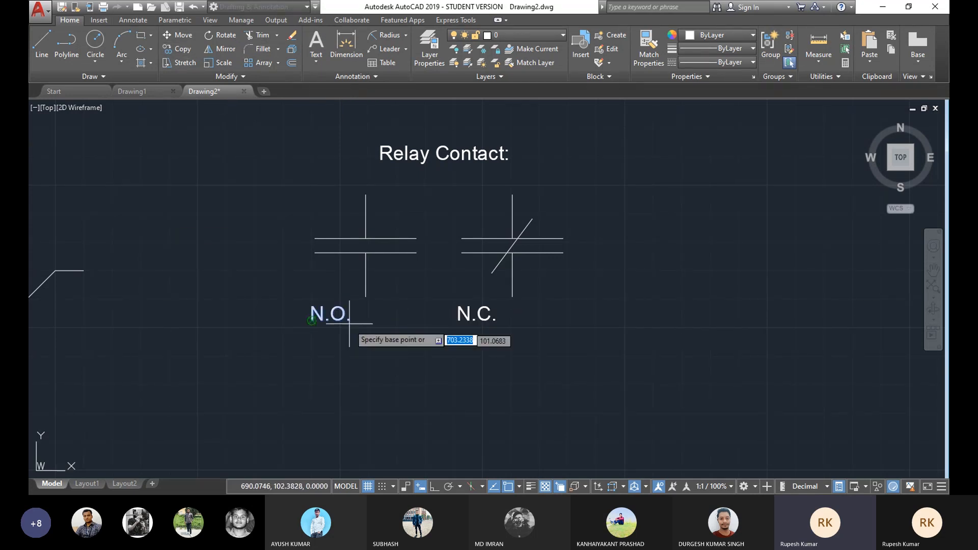
left_click(312, 322)
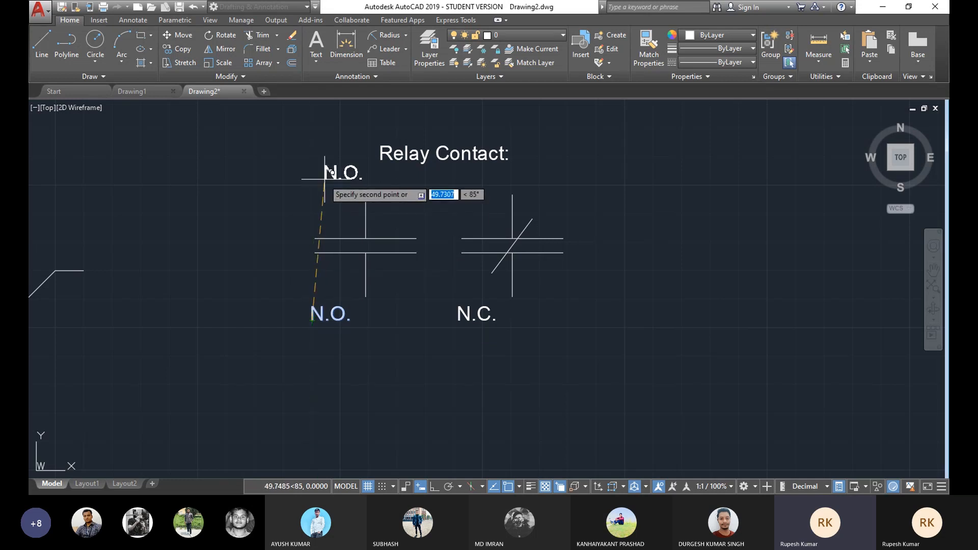
left_click(395, 216)
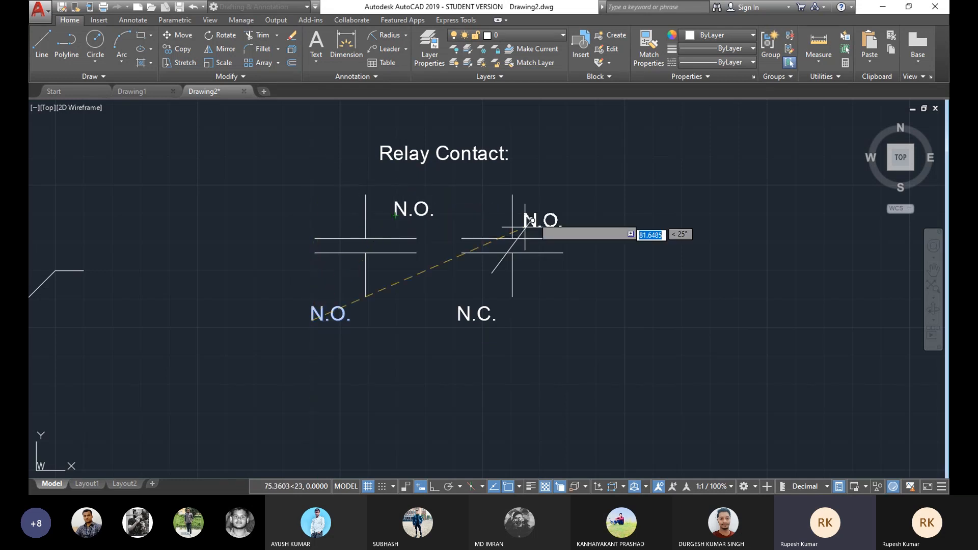
left_click(541, 216)
key("Return")
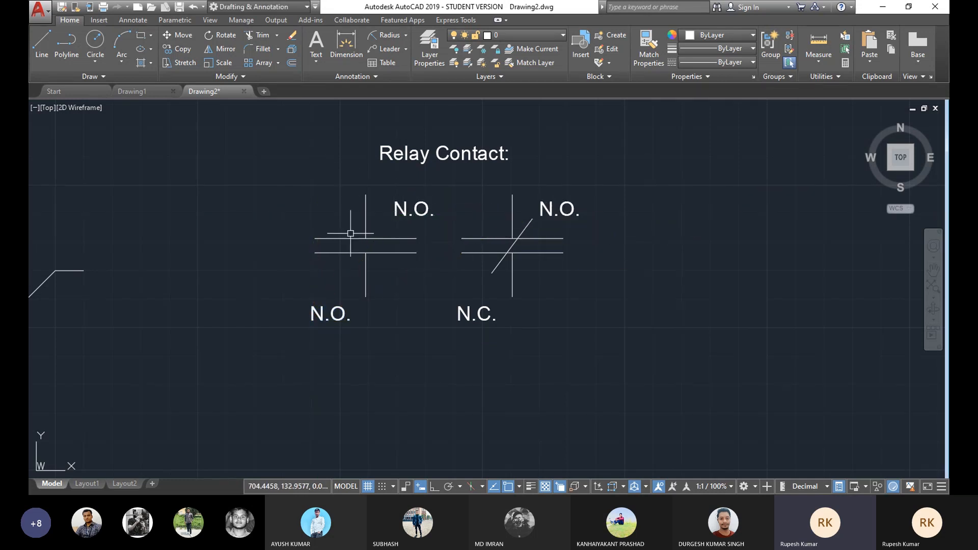
Step: Change the copied label above the first contact to read X1
double_click(426, 203)
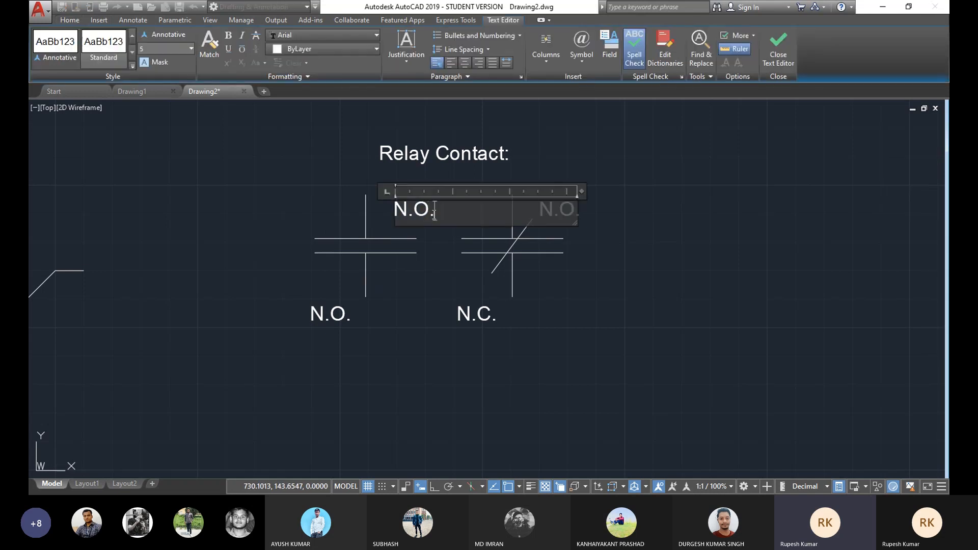
left_click_drag(455, 222, 380, 214)
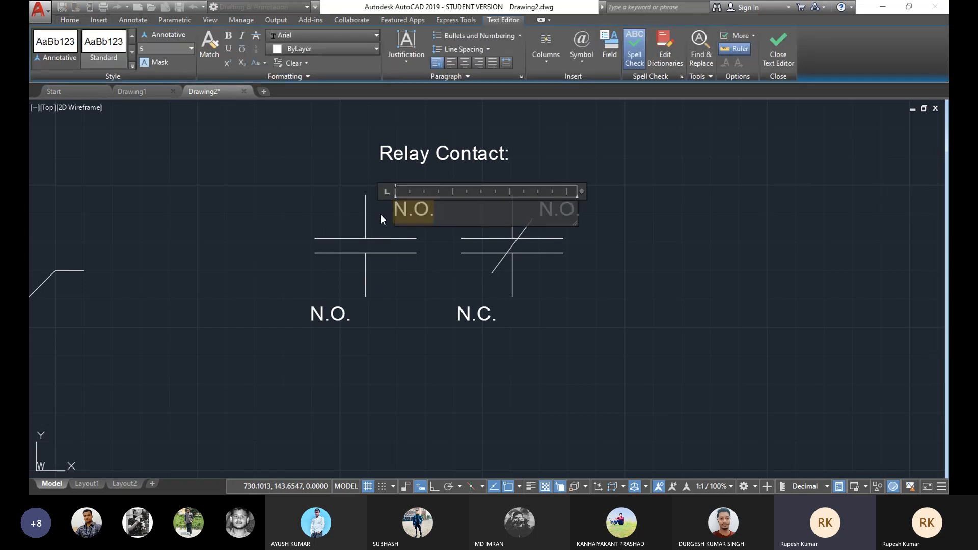
type("X")
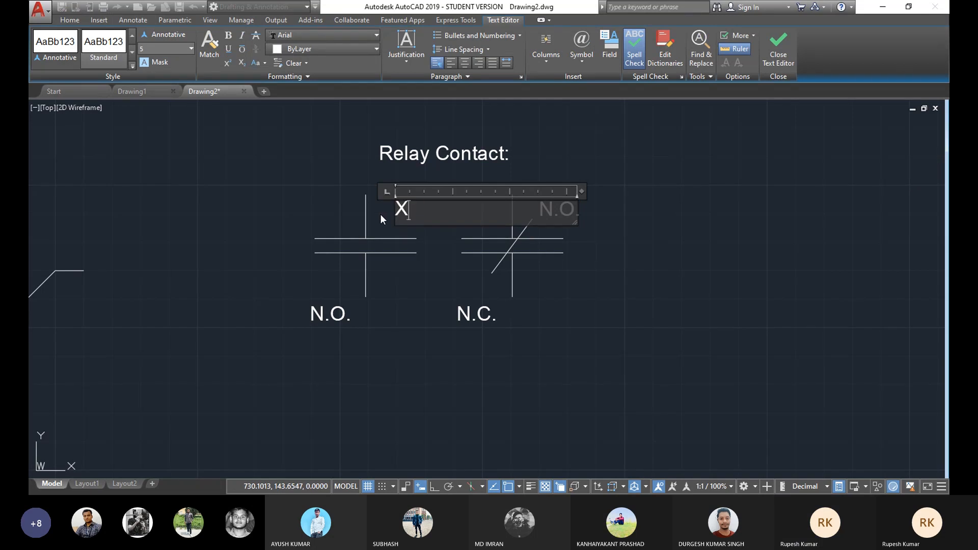
type("1")
left_click(648, 315)
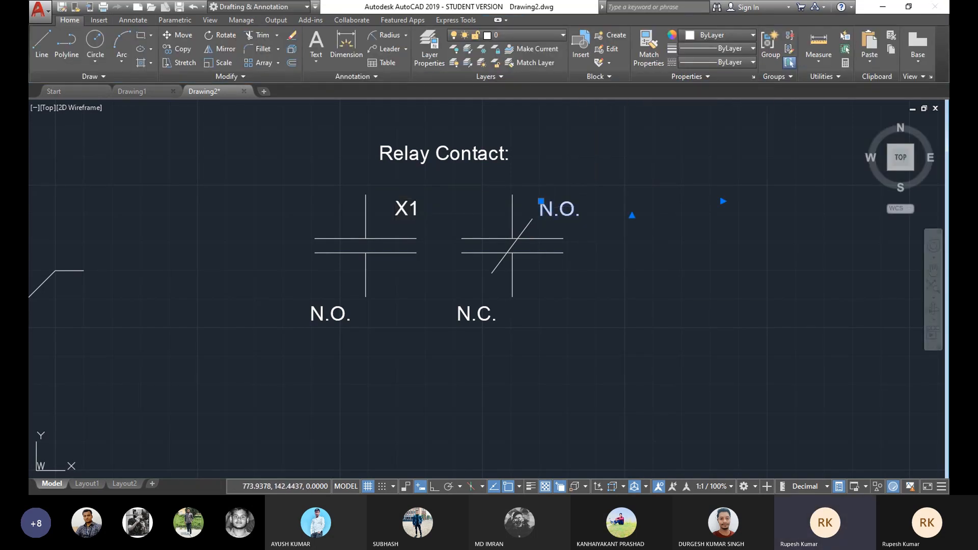
Step: Change the copied label above the N.C. contact to read X1
double_click(543, 204)
left_click_drag(580, 209, 526, 208)
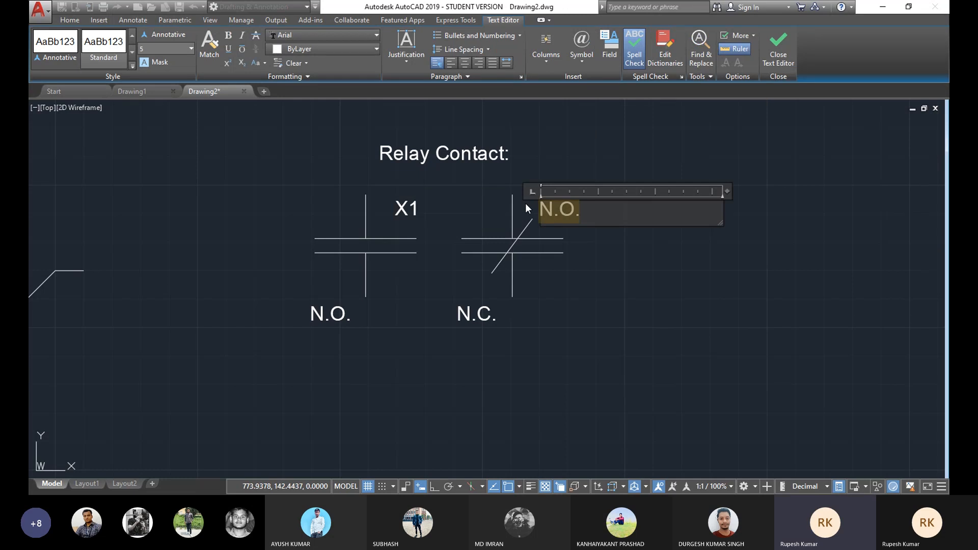
type("X1")
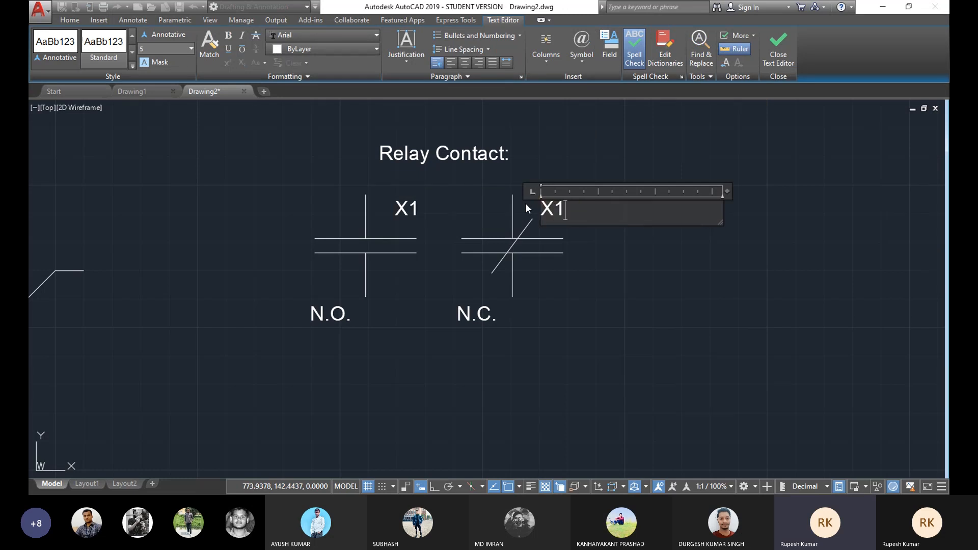
left_click(627, 241)
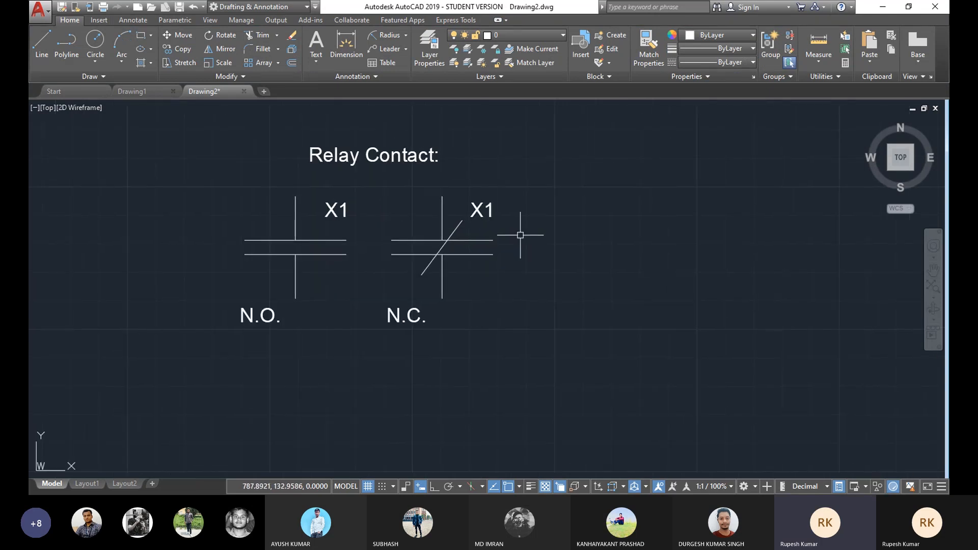
Step: Draw a circle with a diameter of 25 to the right of the contact symbols
scroll(493, 223, "up", 2)
middle_click_drag(493, 222, 546, 248)
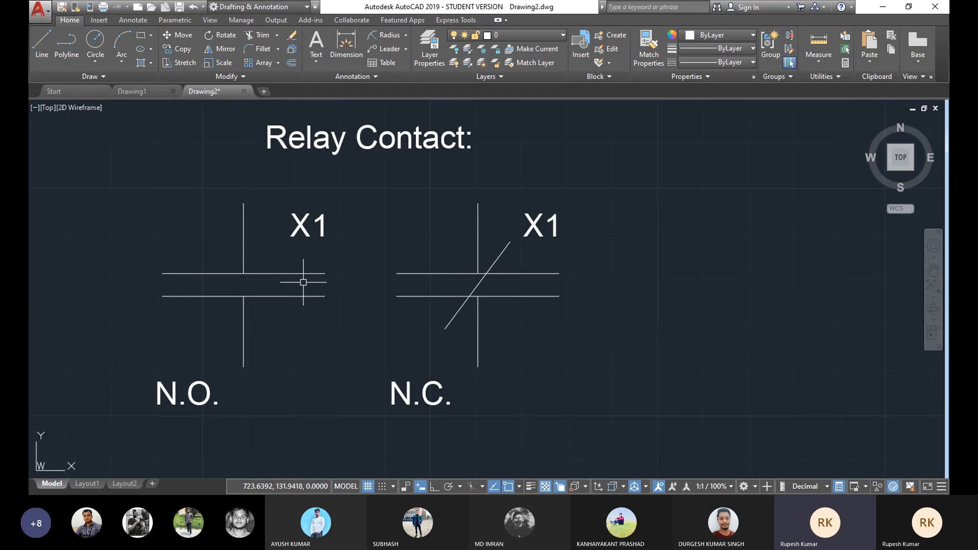
middle_click_drag(447, 308, 456, 301)
middle_click_drag(465, 255, 473, 268)
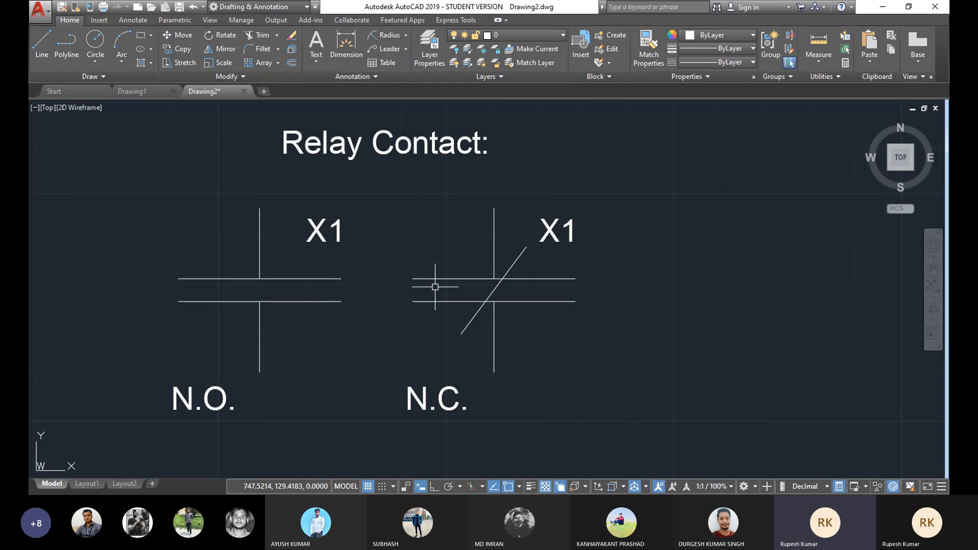
left_click(95, 62)
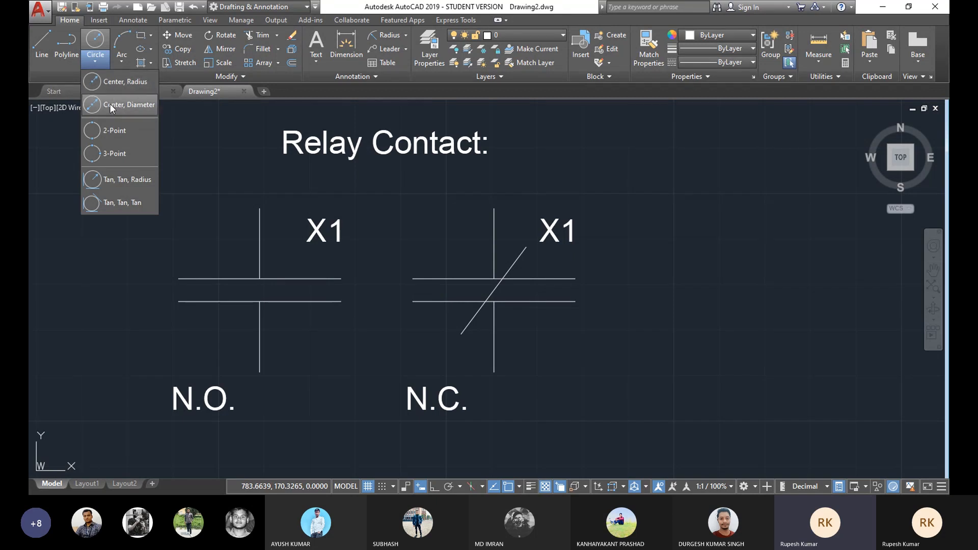
left_click(122, 83)
left_click(736, 210)
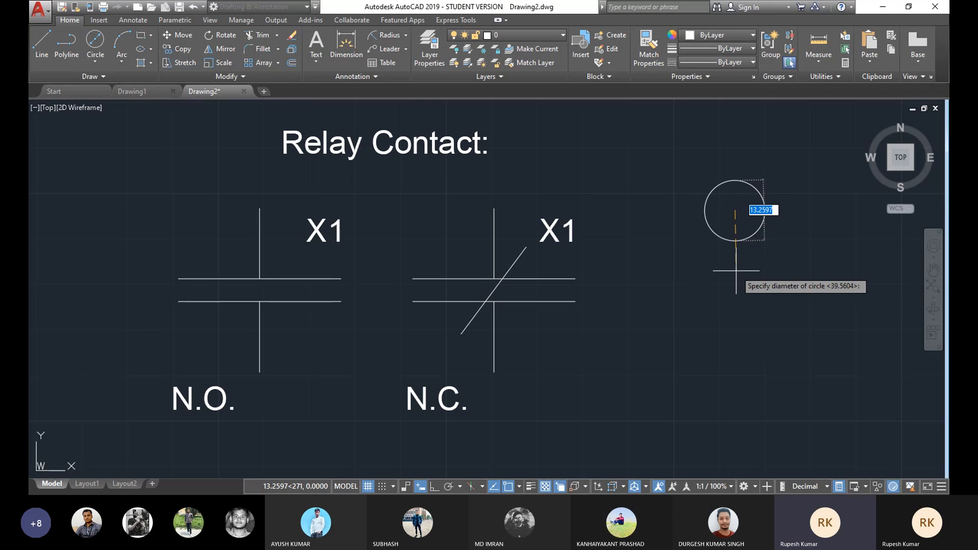
type("25")
key("Return")
Step: Add a diameter dimension to the new circle
mouse_move(736, 271)
middle_mouse_down()
mouse_move(454, 275)
mouse_move(420, 240)
mouse_move(365, 291)
middle_mouse_up()
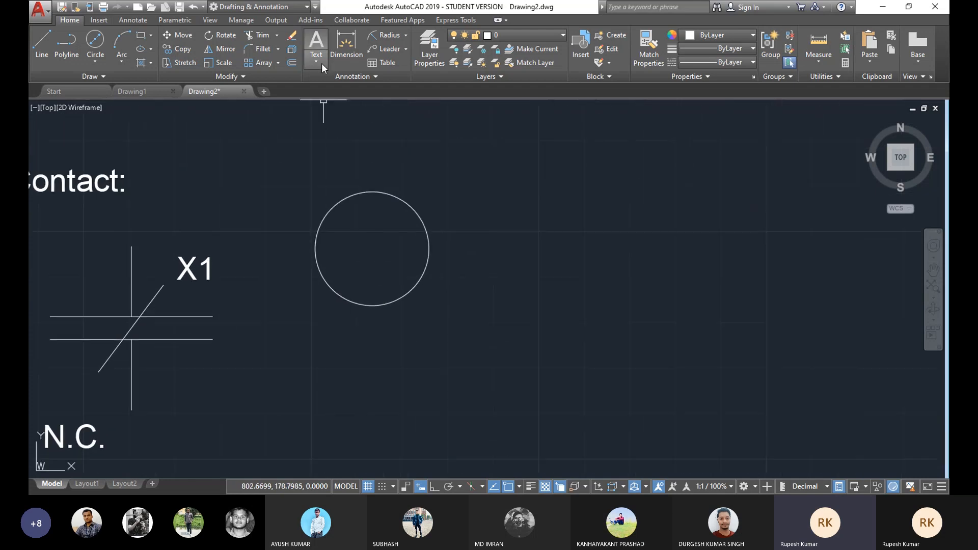
left_click(407, 36)
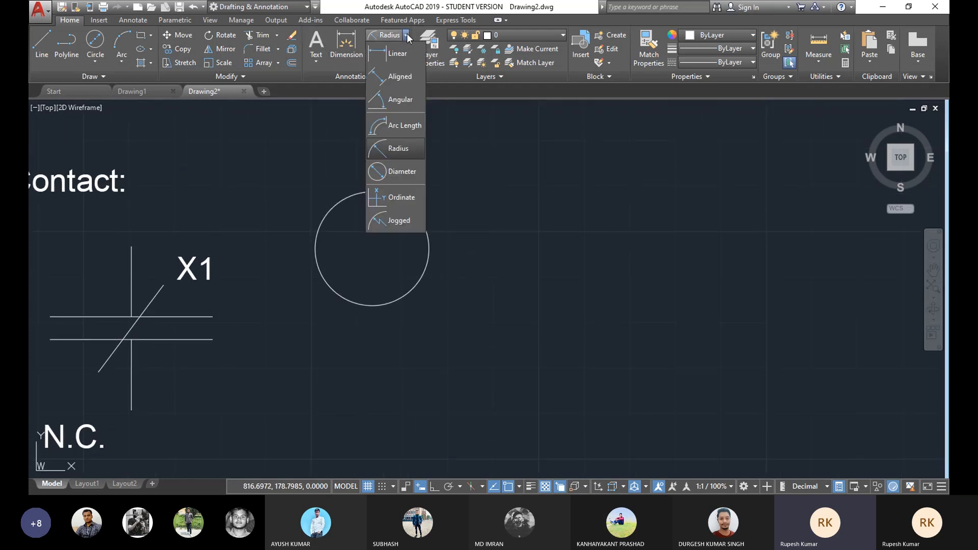
left_click(406, 35)
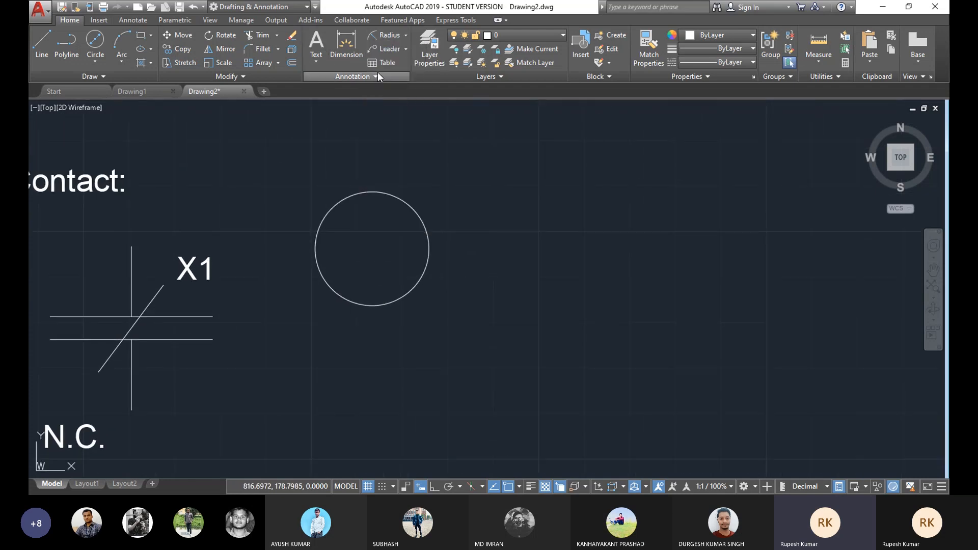
left_click(406, 36)
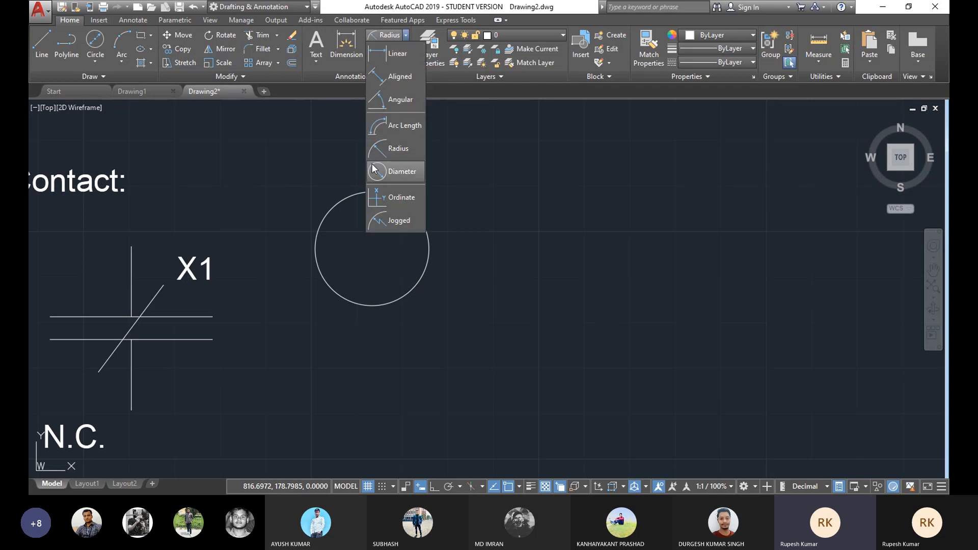
left_click(396, 172)
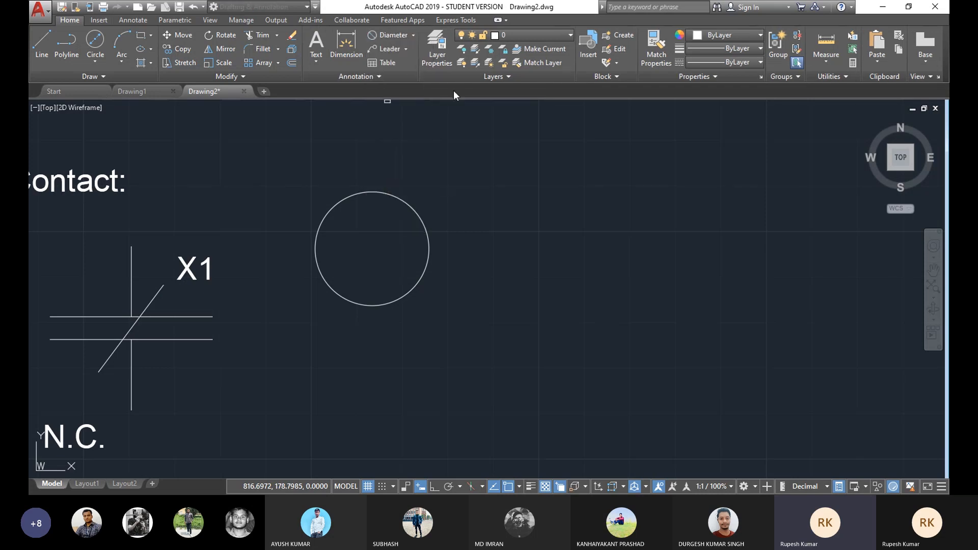
left_click(414, 212)
left_click(433, 200)
Step: Delete the circle together with its diameter dimension
middle_click_drag(394, 240, 450, 253)
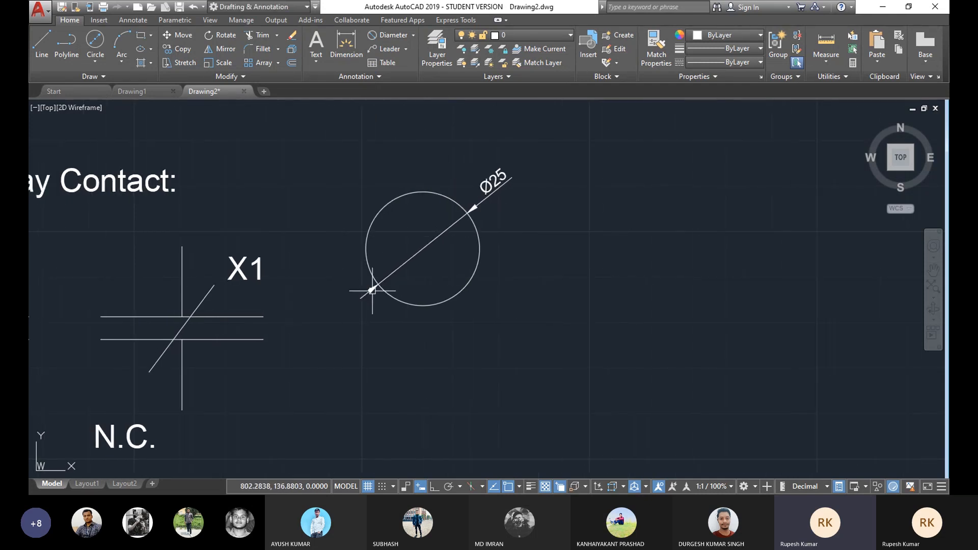
middle_click_drag(476, 212, 489, 207)
middle_click_drag(449, 239, 454, 237)
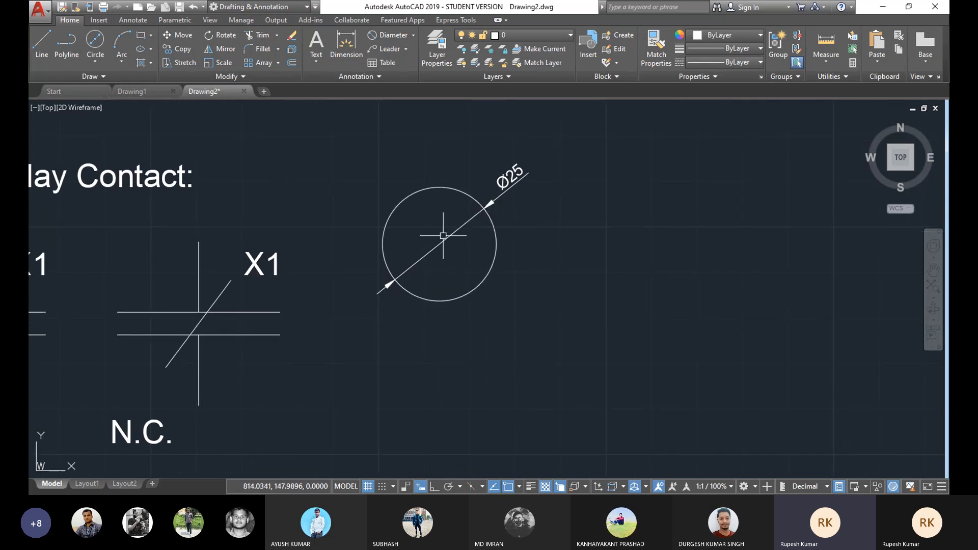
middle_click_drag(436, 290, 421, 301)
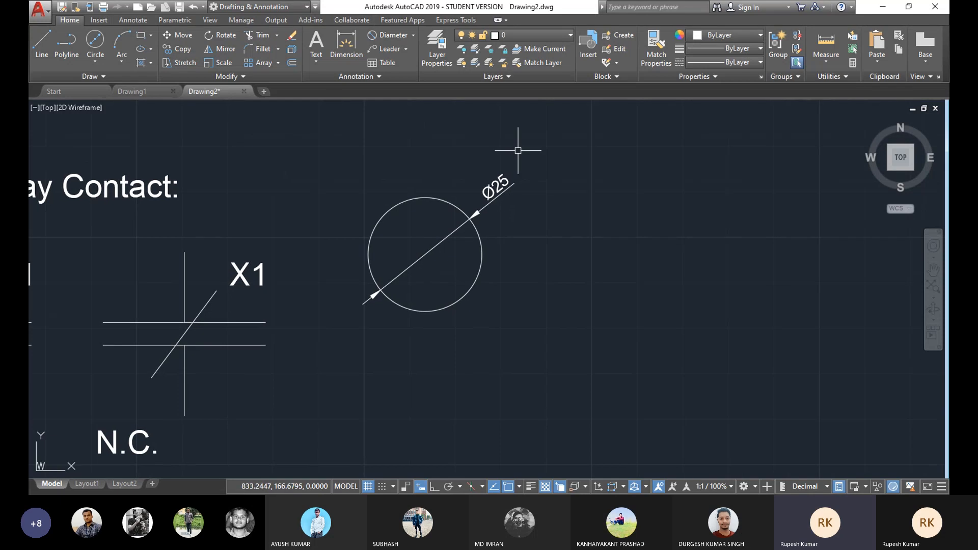
left_click(544, 150)
left_click(317, 350)
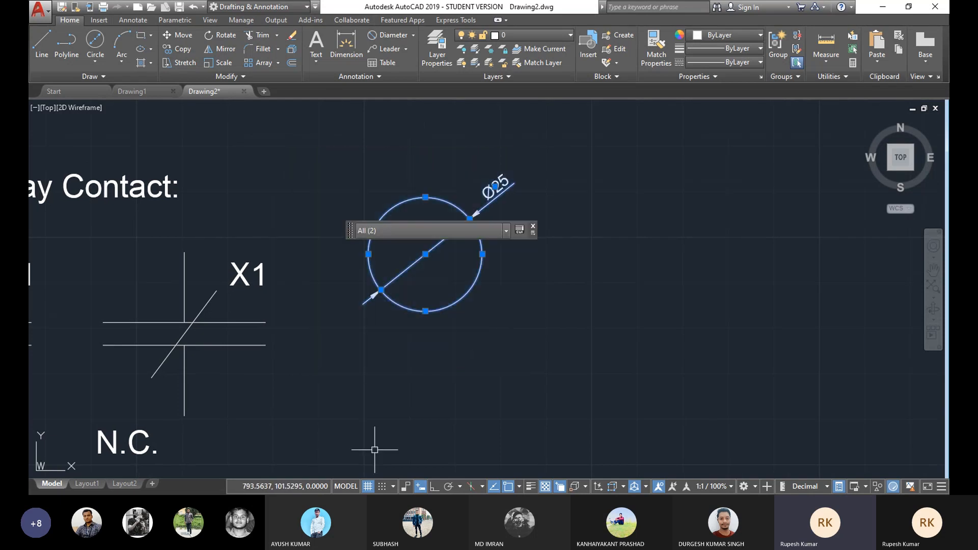
key("Delete")
Step: Draw a small centre-radius circle in an empty area of the drawing
middle_click_drag(594, 225, 678, 200)
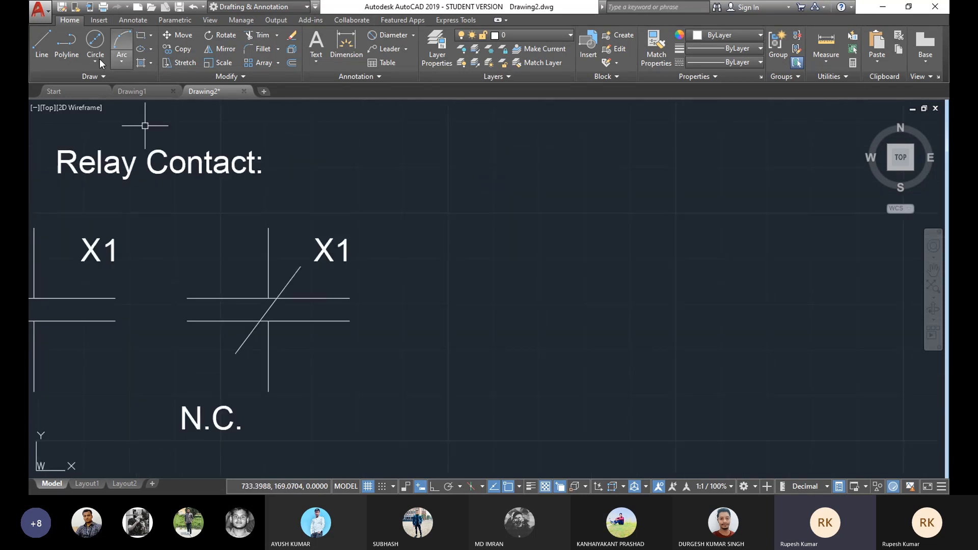
mouse_move(251, 216)
middle_mouse_down()
mouse_move(417, 208)
mouse_move(399, 262)
mouse_move(429, 252)
mouse_move(198, 259)
middle_mouse_up()
mouse_move(511, 254)
middle_mouse_down()
mouse_move(256, 240)
mouse_move(271, 230)
mouse_move(260, 230)
middle_mouse_up()
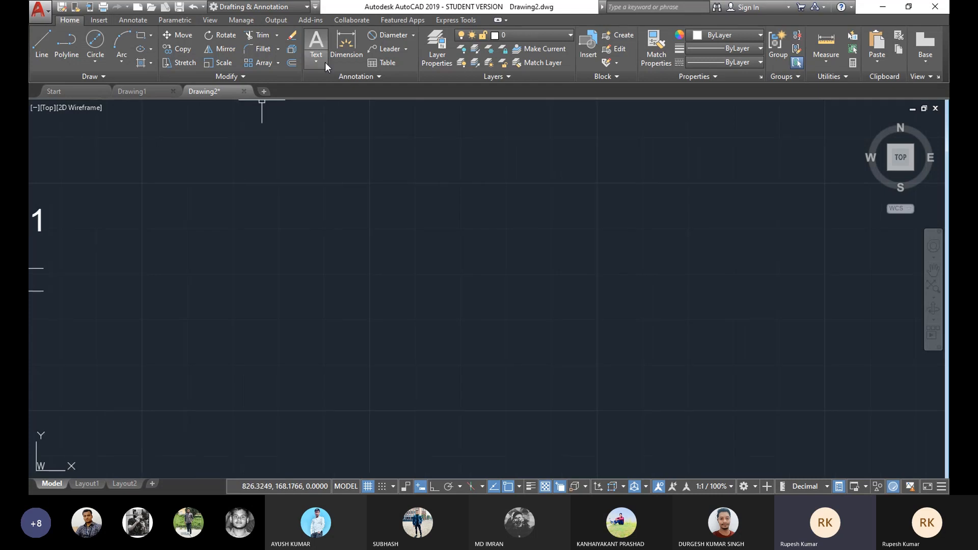
left_click(279, 63)
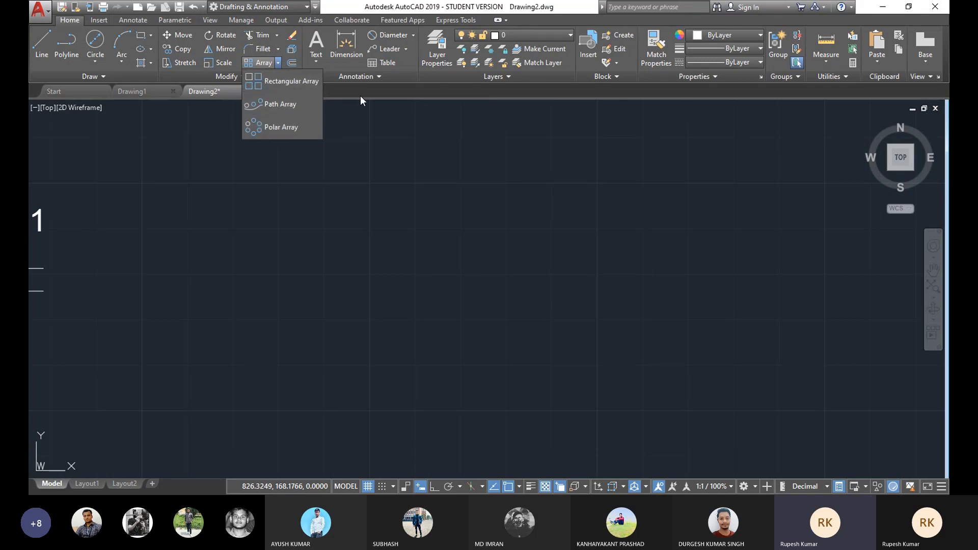
left_click(94, 62)
left_click(96, 85)
left_click(309, 193)
left_click(307, 212)
middle_click_drag(253, 185, 268, 204)
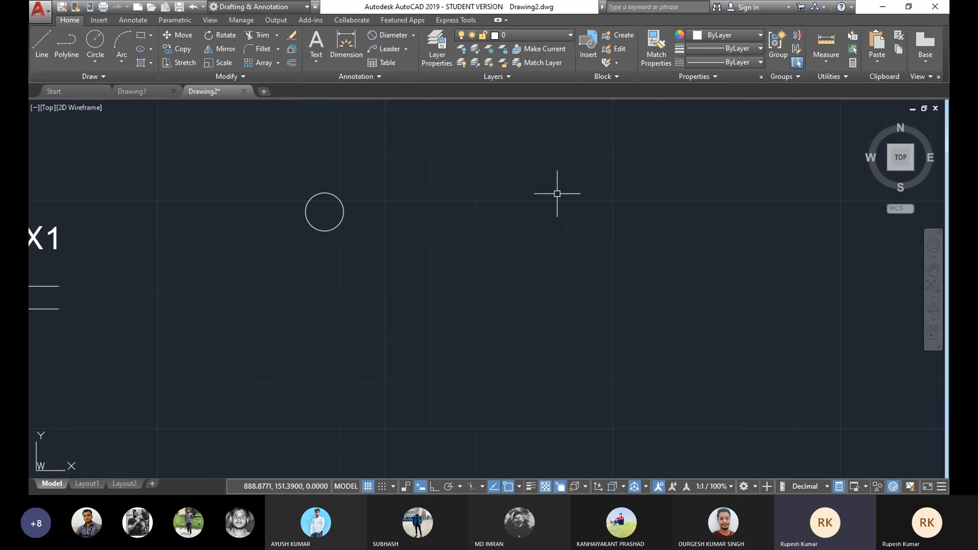
Step: Create a rectangular array of the small circle with 4 columns and 3 rows
scroll(398, 261, "up", 2)
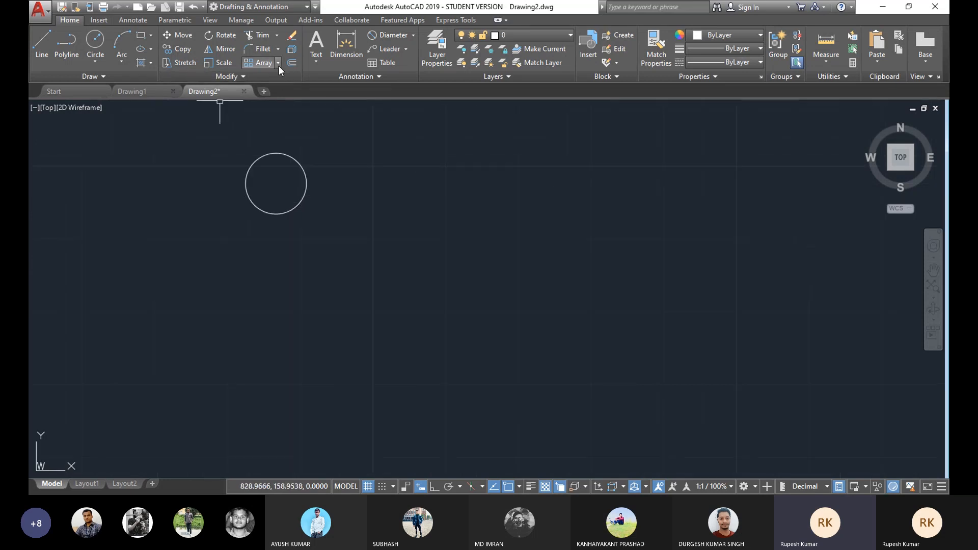
left_click(279, 63)
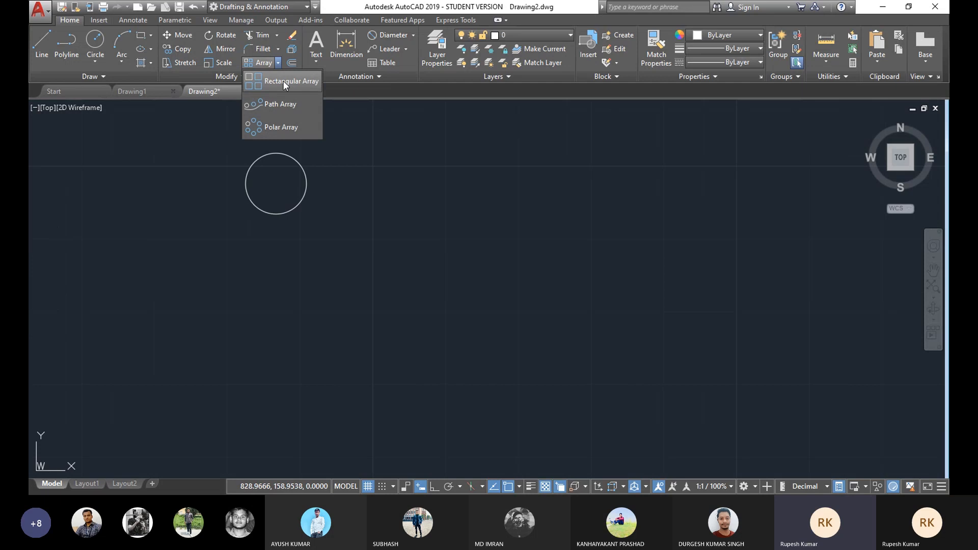
left_click(283, 81)
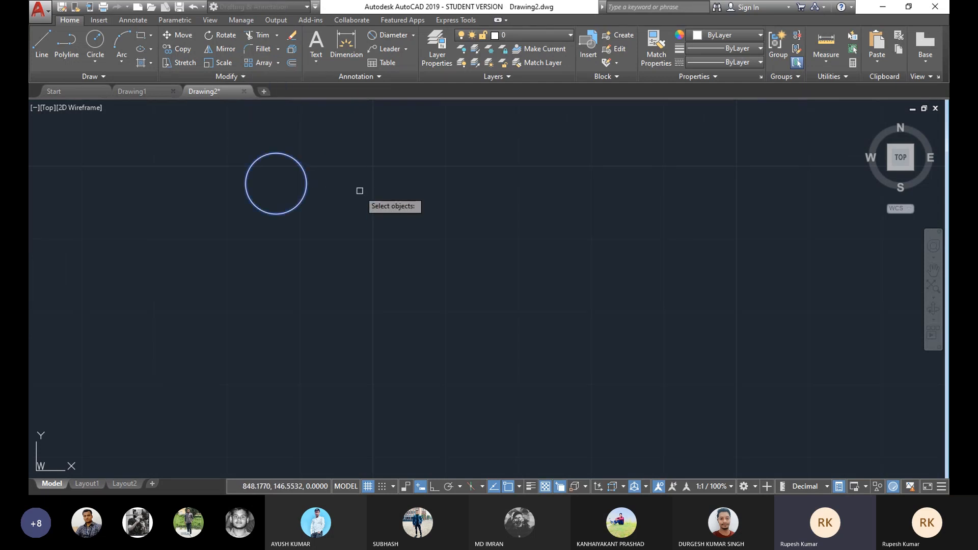
key("Return")
Step: Reduce the rectangular array of small circles to 2 columns
scroll(365, 204, "down", 4)
scroll(363, 193, "up", 2)
middle_click_drag(362, 193, 363, 261)
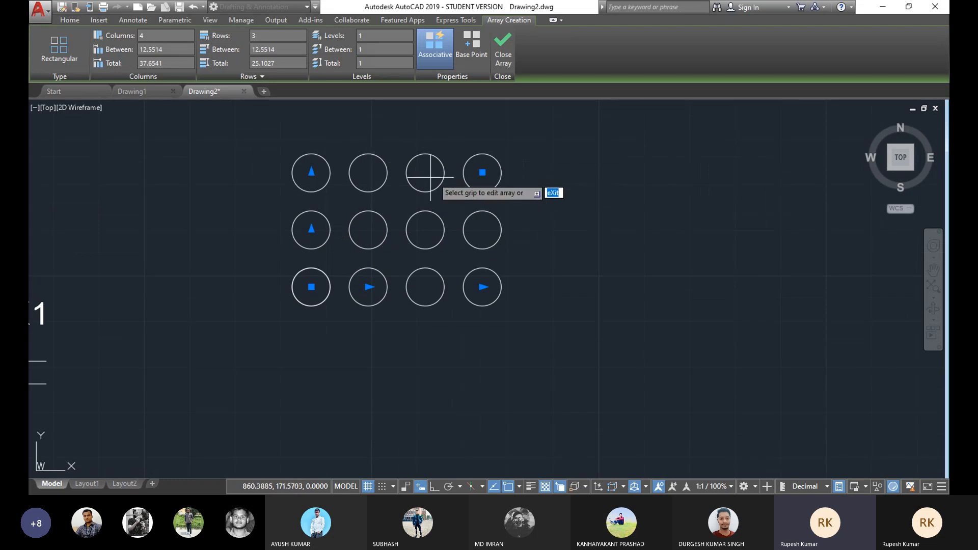
middle_click_drag(382, 186, 388, 203)
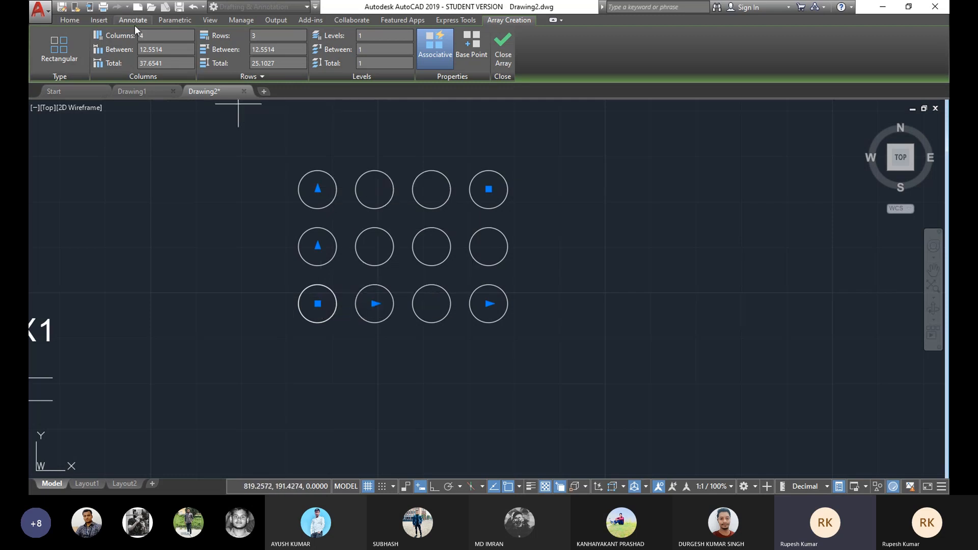
middle_click_drag(438, 260, 461, 246)
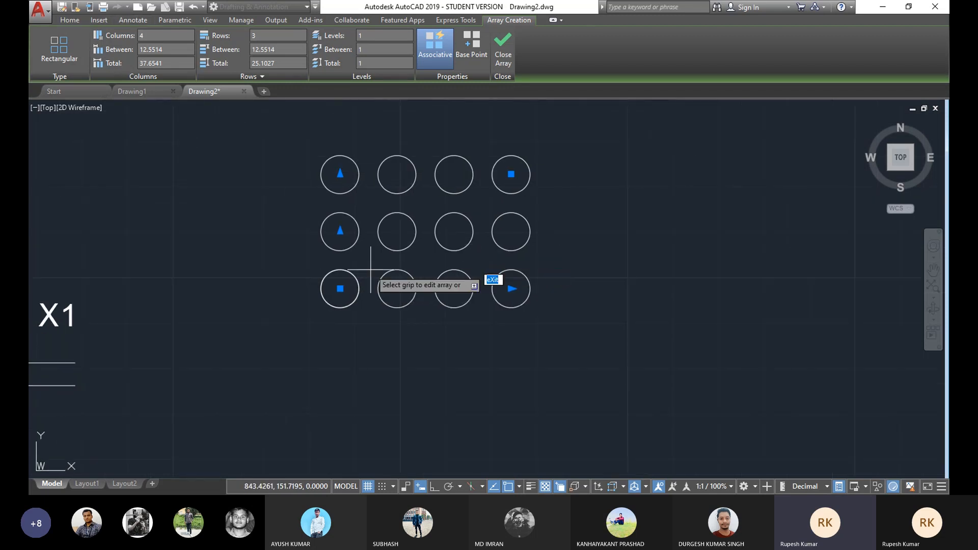
middle_click_drag(379, 214, 379, 215)
scroll(379, 215, "up", 2)
scroll(348, 218, "down", 2)
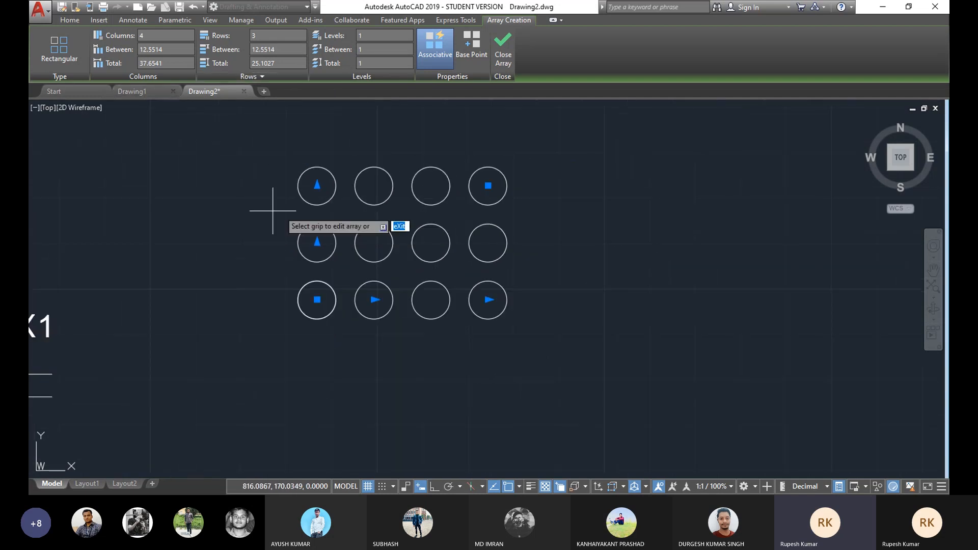
scroll(354, 208, "up", 2)
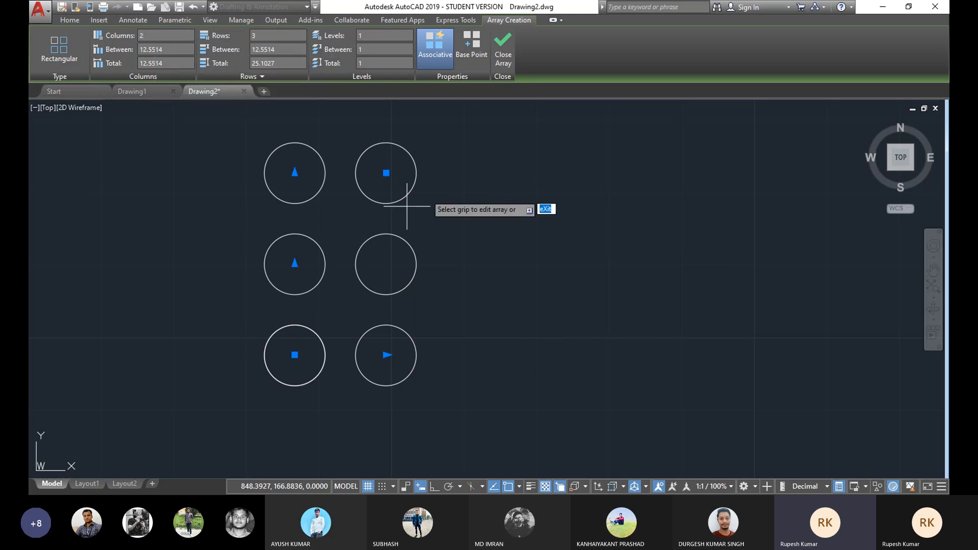
Step: Reduce the array to 2 rows and set the column spacing to 25
middle_click_drag(384, 259, 437, 258)
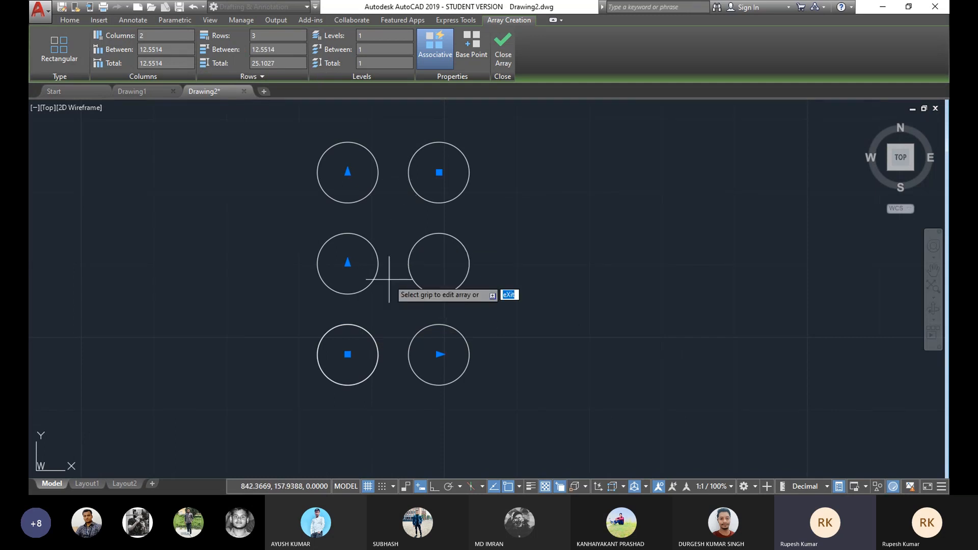
middle_click_drag(369, 260, 384, 255)
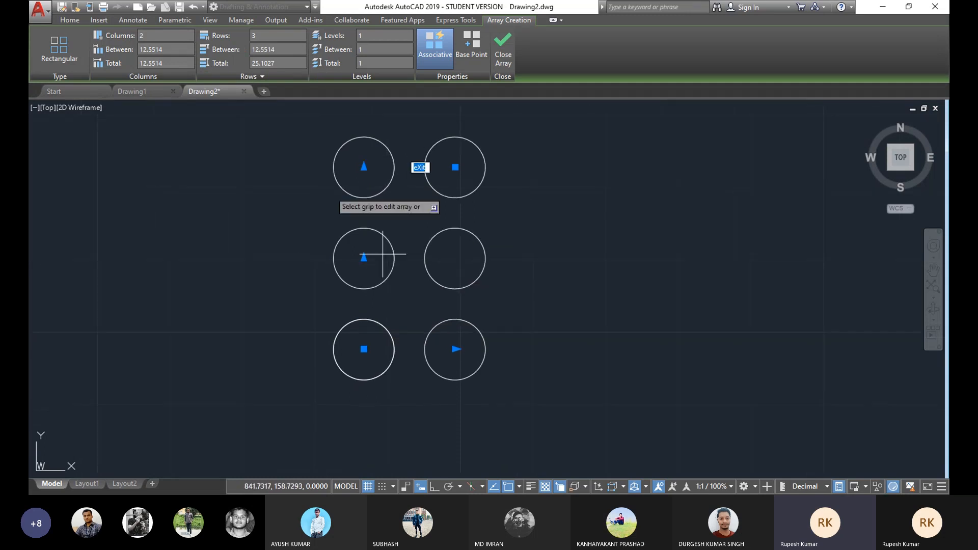
middle_click_drag(343, 191, 358, 187)
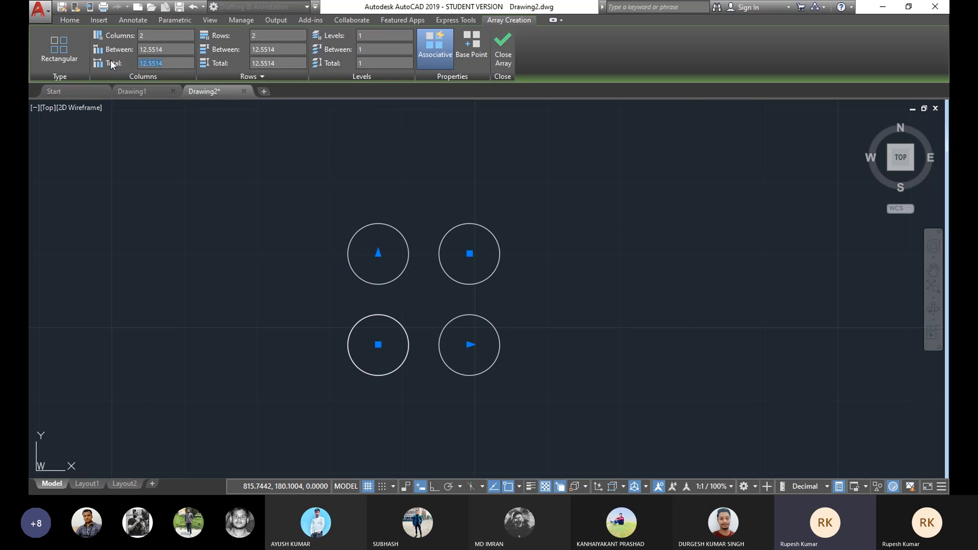
key("Return")
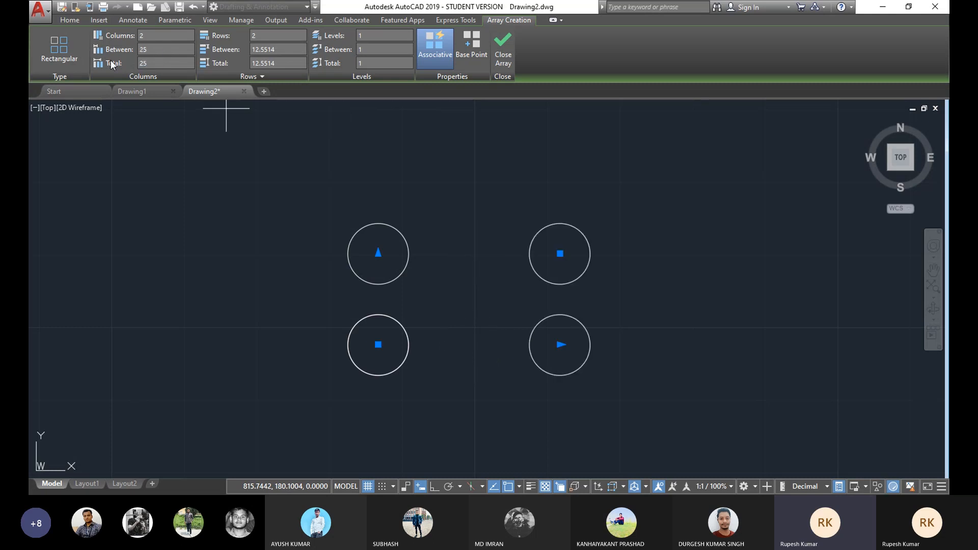
Step: Set the array's row spacing to 15 and close the array editor
middle_click_drag(375, 318, 383, 288)
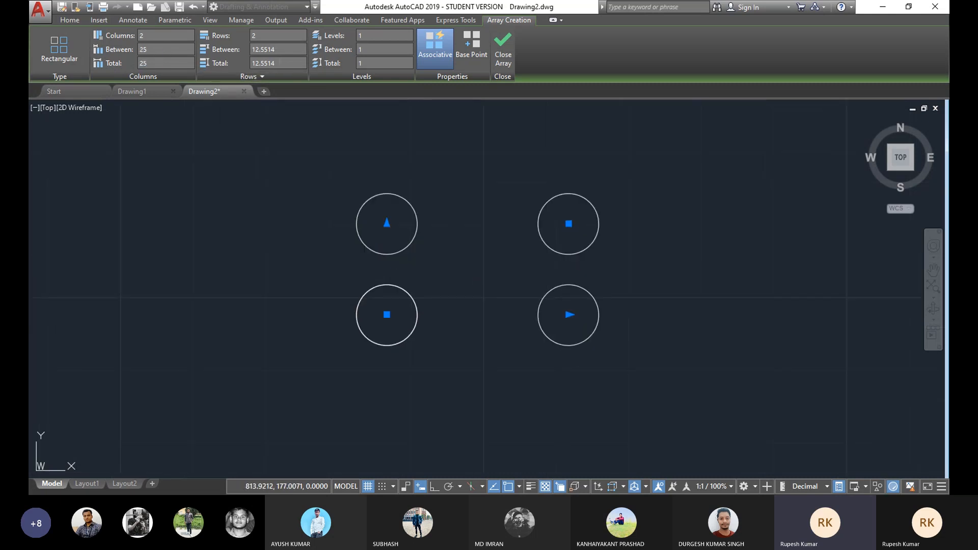
type("15")
key("Return")
left_click(510, 41)
Step: Add a linear dimension for the vertical spacing between the centres of the two left circles
middle_click_drag(458, 276, 479, 274)
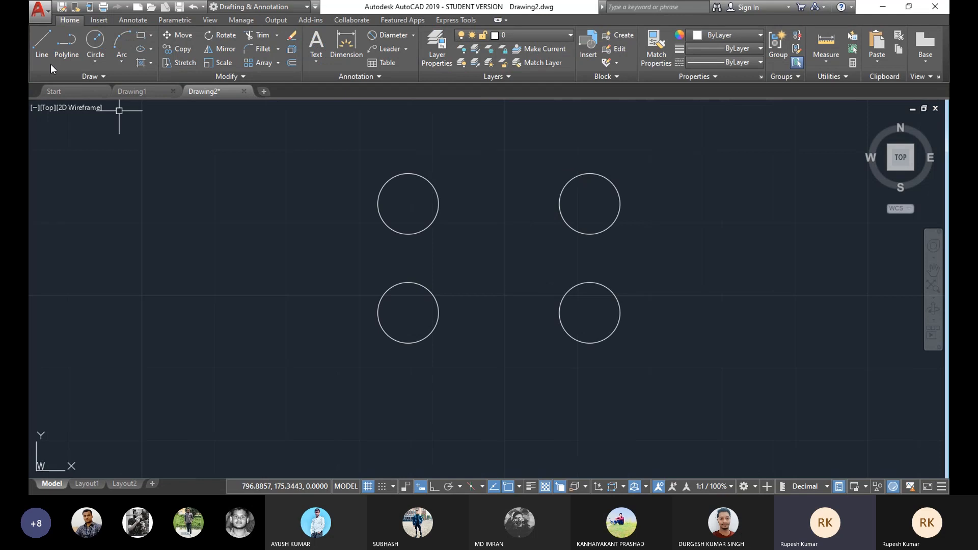
left_click(413, 35)
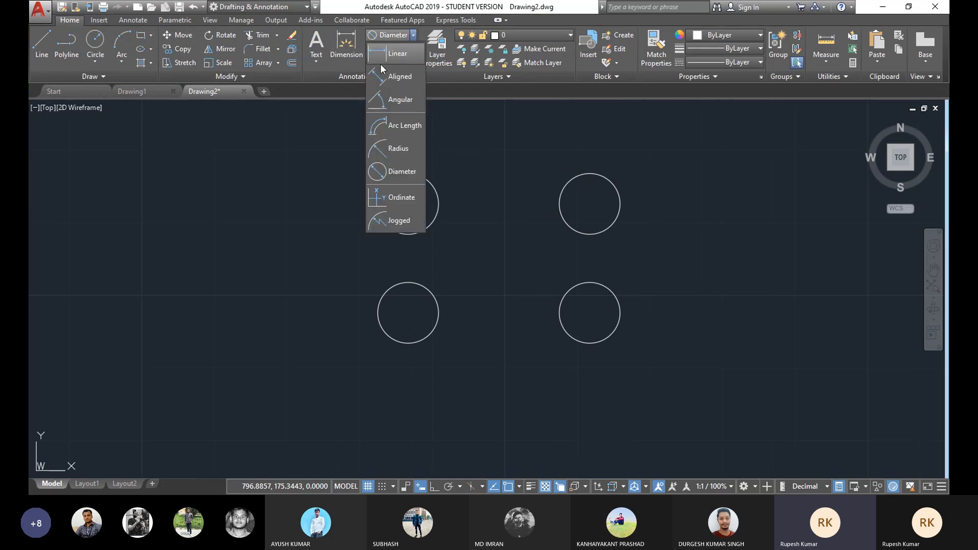
left_click(381, 62)
left_click(408, 313)
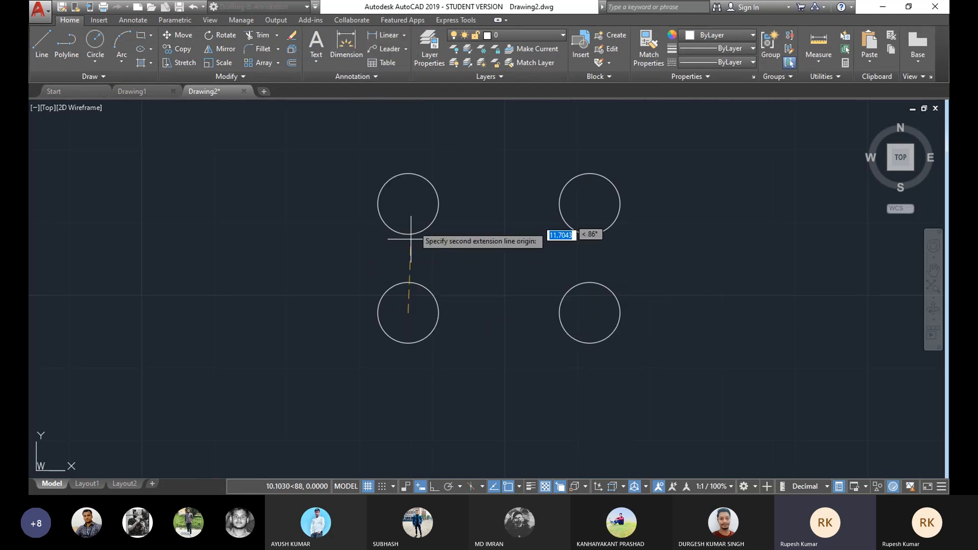
left_click(408, 204)
left_click(321, 259)
middle_click_drag(457, 239, 448, 244)
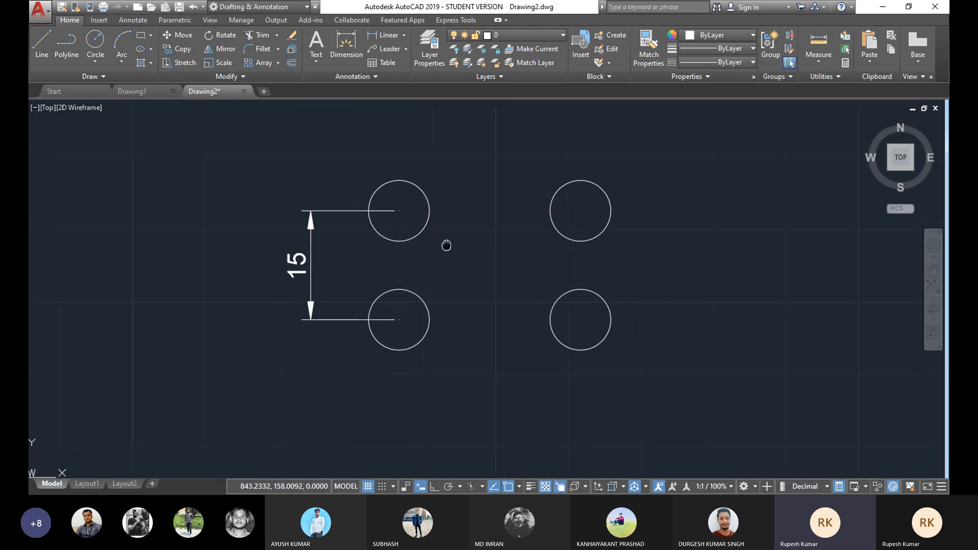
Step: Add a linear dimension for the horizontal spacing between the centres of the two top circles
left_click(405, 34)
left_click(389, 62)
left_click(397, 212)
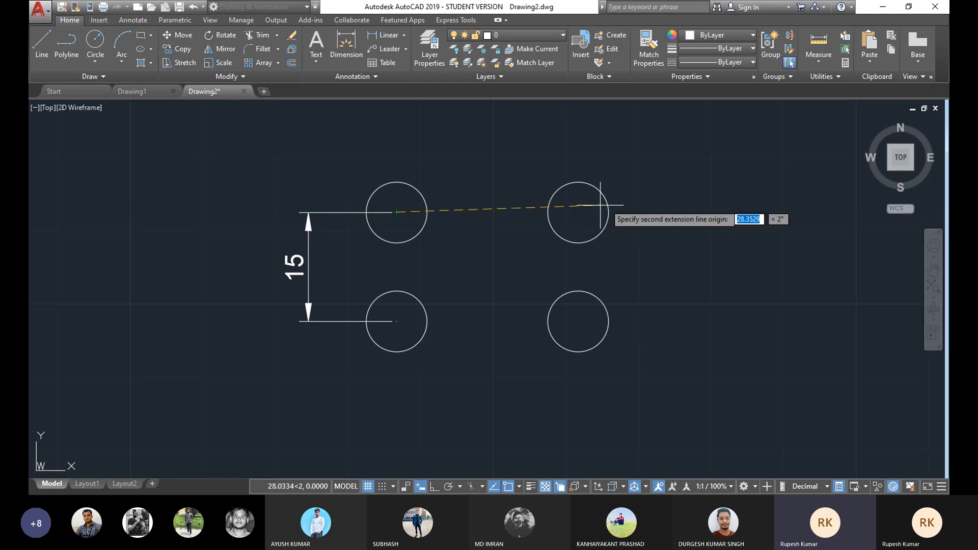
left_click(578, 212)
left_click(578, 154)
Step: Delete the circle array together with its two dimensions
scroll(525, 194, "down", 3)
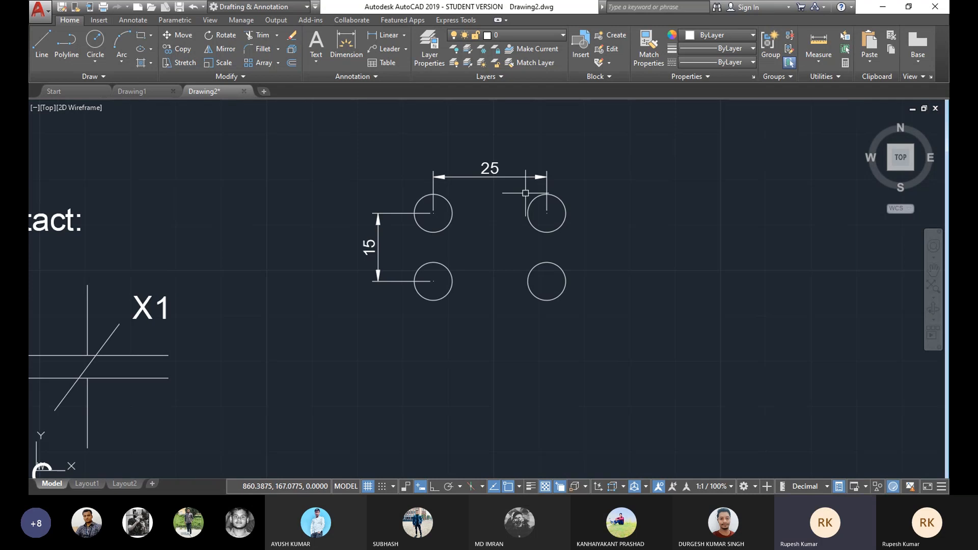
middle_click_drag(486, 246, 464, 248)
middle_click_drag(524, 257, 442, 247)
left_click(515, 153)
left_click(219, 318)
key("Delete")
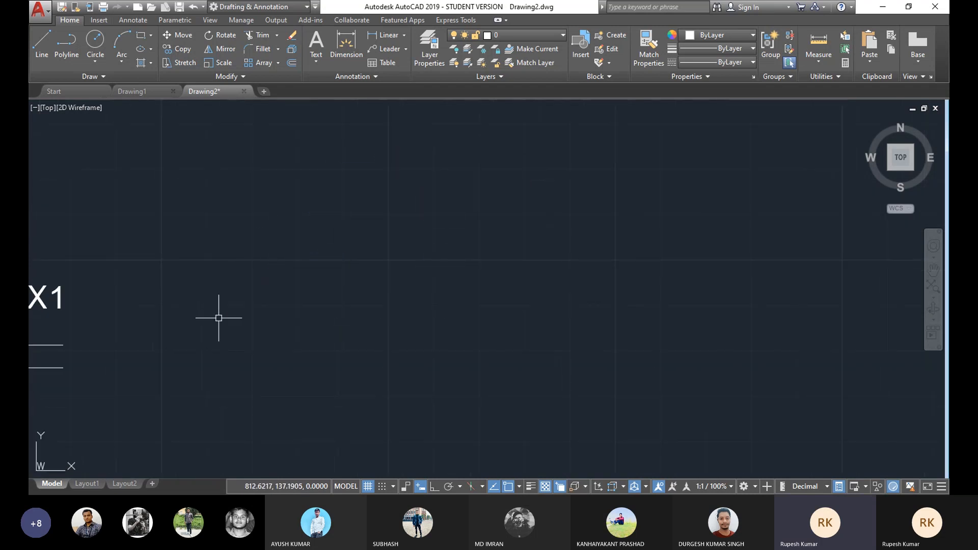
left_click(278, 63)
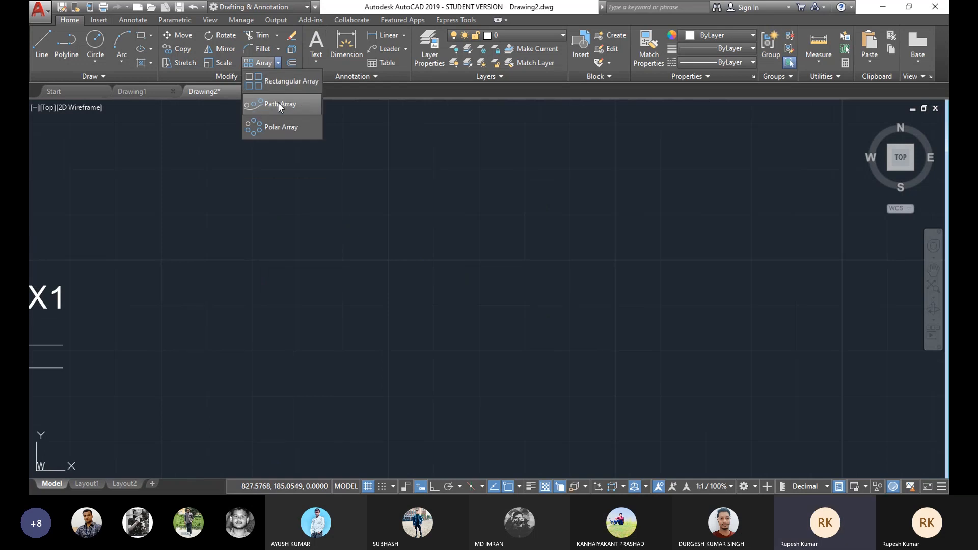
left_click(122, 60)
left_click(124, 84)
left_click(285, 250)
left_click(417, 174)
key("Escape")
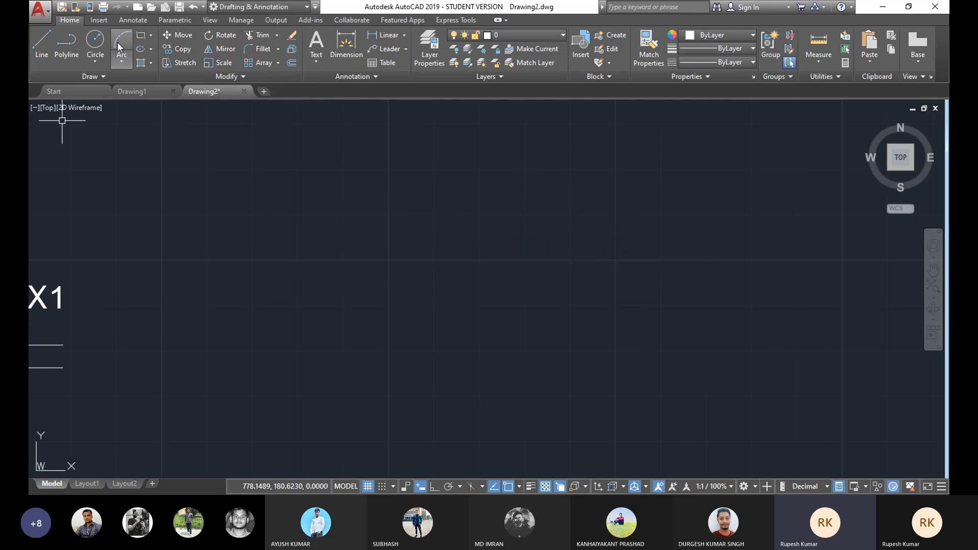
Step: Draw a three-point arc across an empty area of the drawing
left_click(122, 60)
left_click(124, 82)
left_click(275, 253)
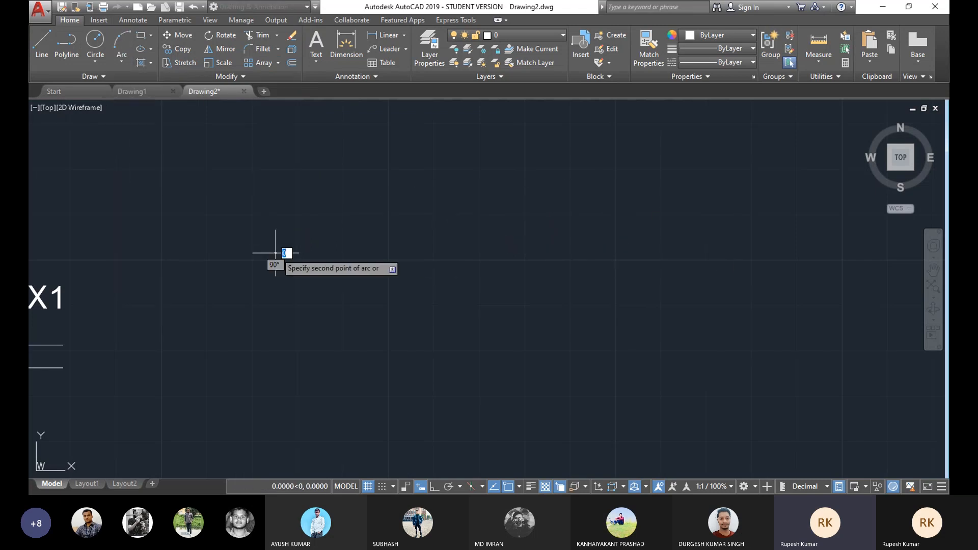
left_click(448, 189)
left_click(669, 260)
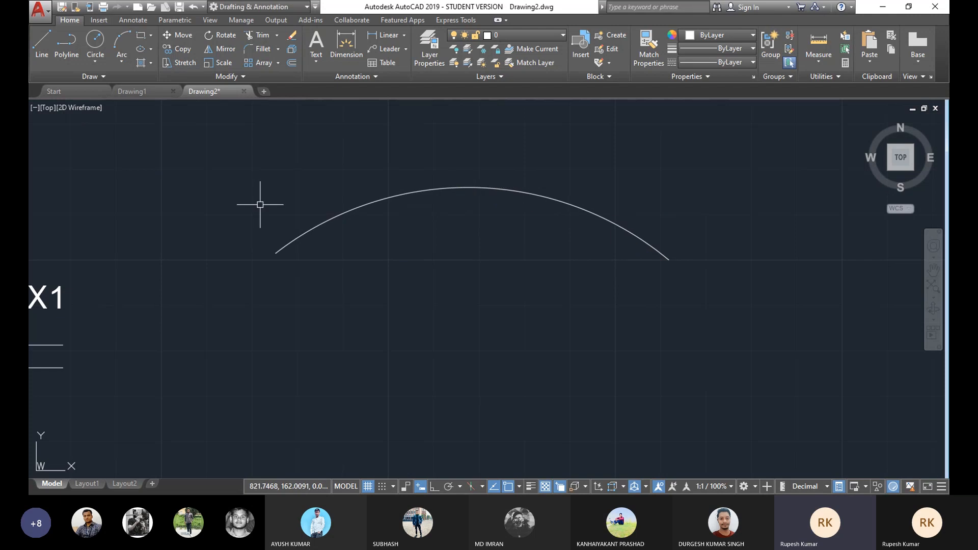
Step: Draw a small circle centred on the arc's left endpoint
middle_click_drag(459, 234, 455, 259)
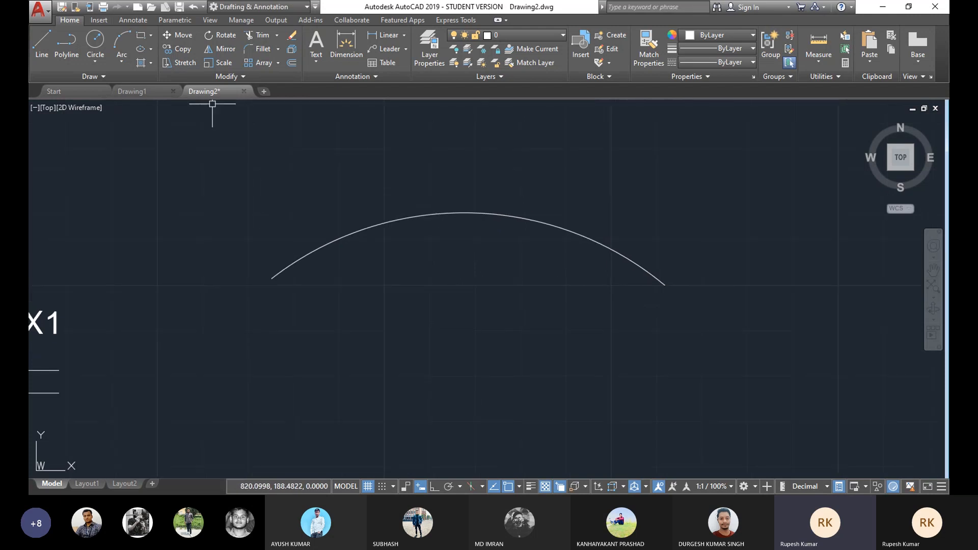
left_click(95, 61)
left_click(118, 84)
left_click(271, 279)
left_click(282, 275)
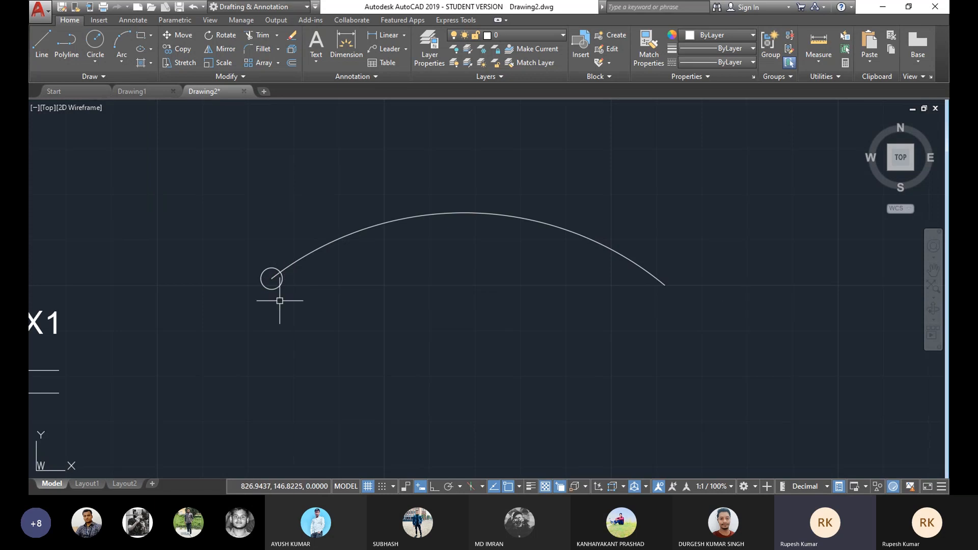
Step: Create a path array of the small circle along the arc with an item spacing of 10, then close the array
left_click(278, 63)
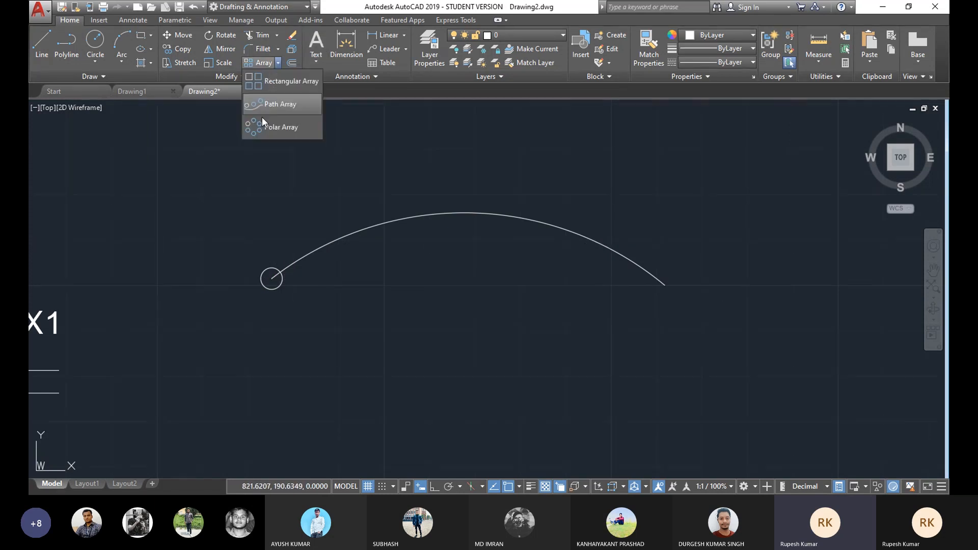
left_click(268, 126)
left_click(268, 268)
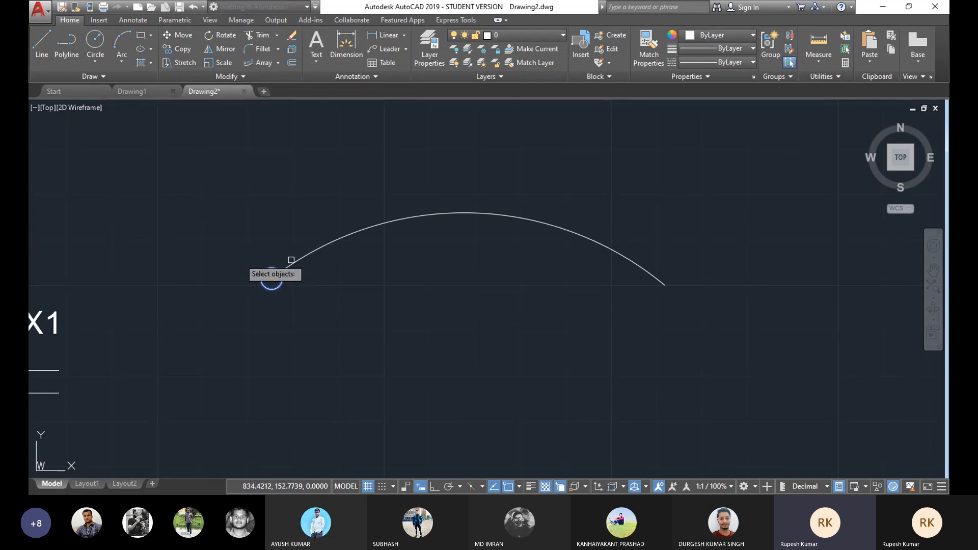
key("Return")
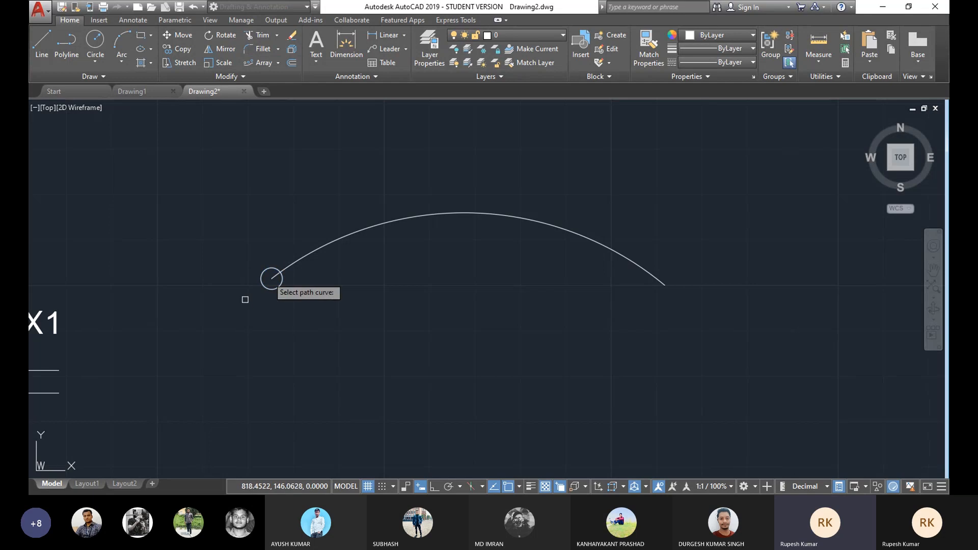
left_click(346, 234)
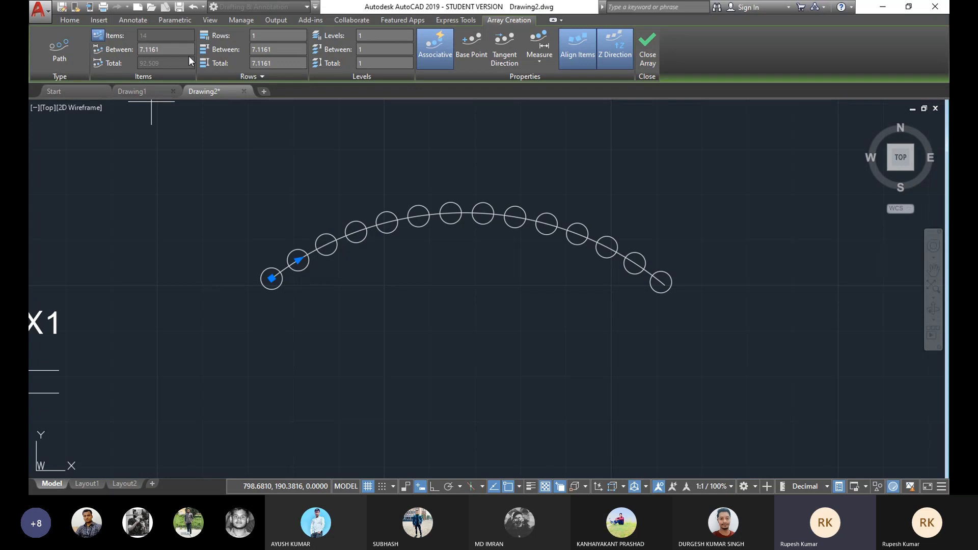
type("10")
key("Return")
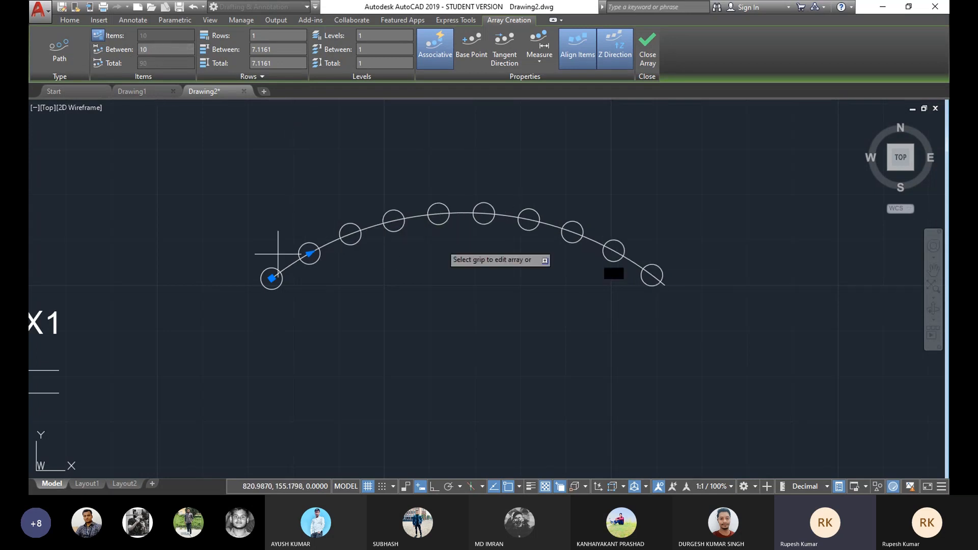
left_click(650, 49)
Step: Delete the path array together with the arc
middle_click_drag(441, 243, 429, 216)
scroll(430, 216, "down", 2)
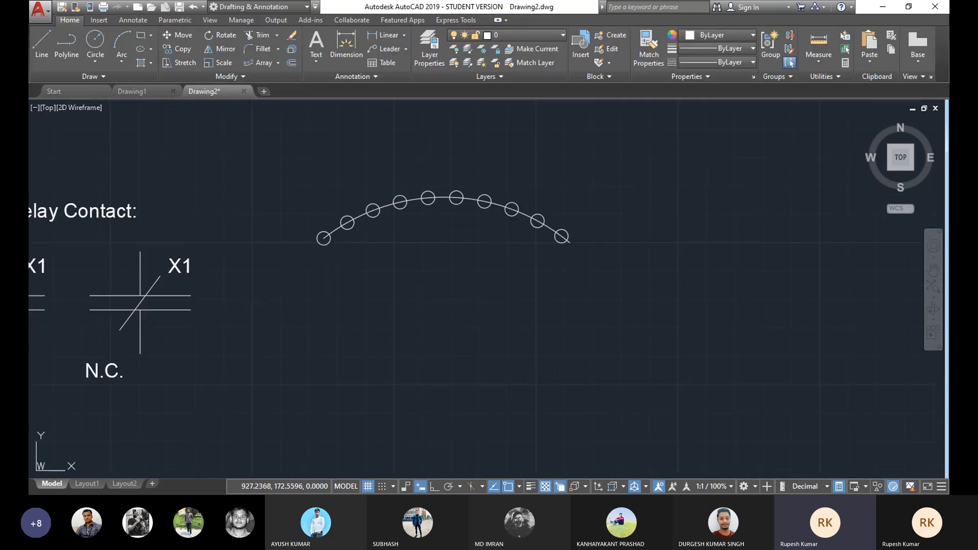
left_click(613, 179)
left_click(317, 290)
key("Delete")
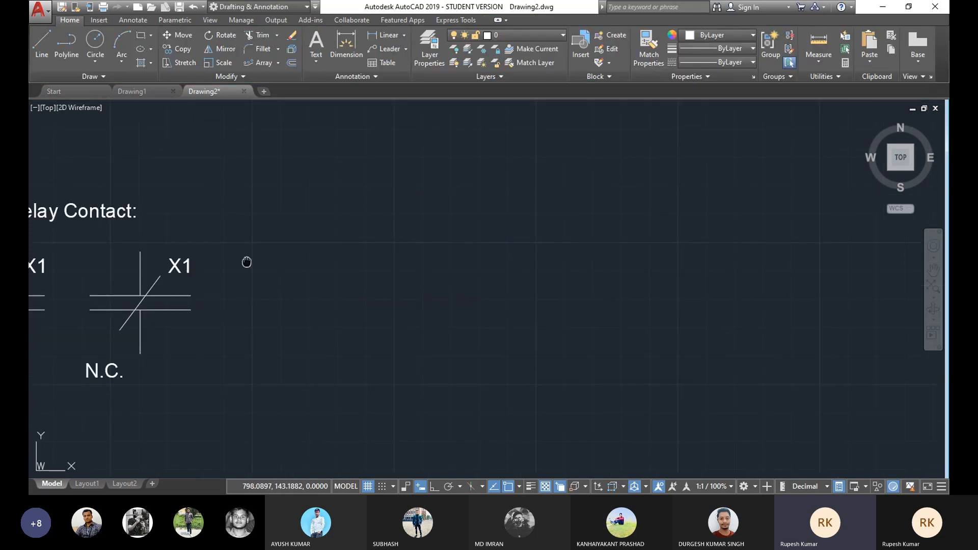
Step: Draw a large centre-radius circle to the right of the relay contact symbols
middle_click_drag(246, 262, 369, 231)
left_click(278, 63)
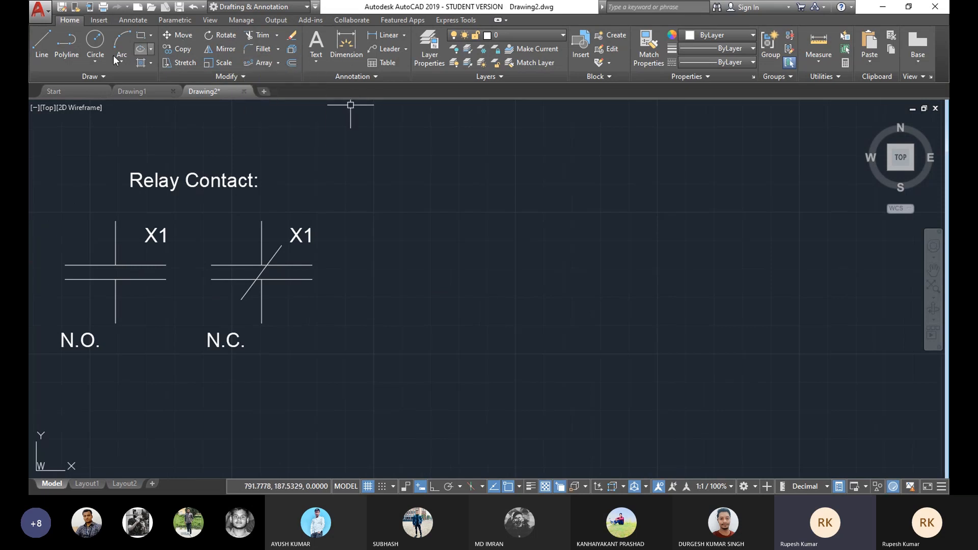
left_click(95, 62)
left_click(95, 83)
left_click(496, 249)
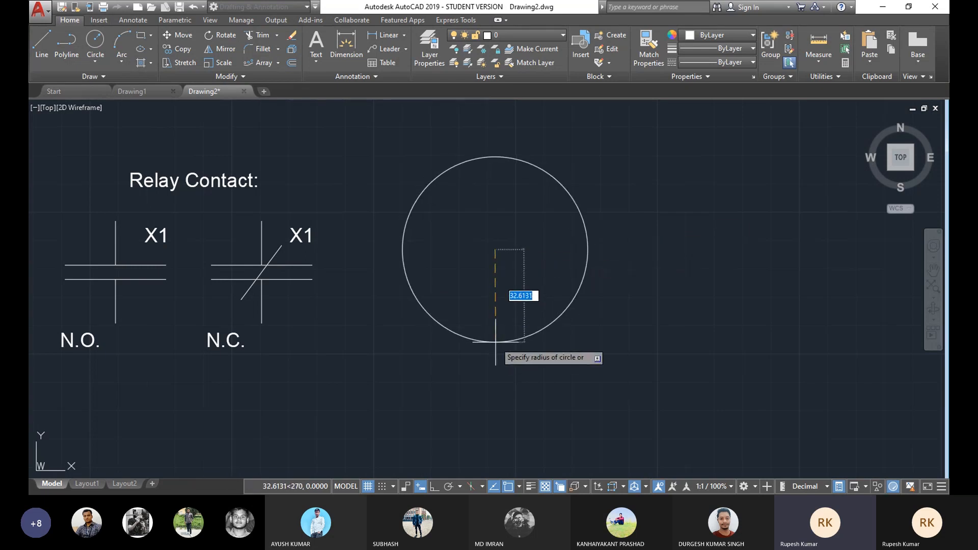
key("Return")
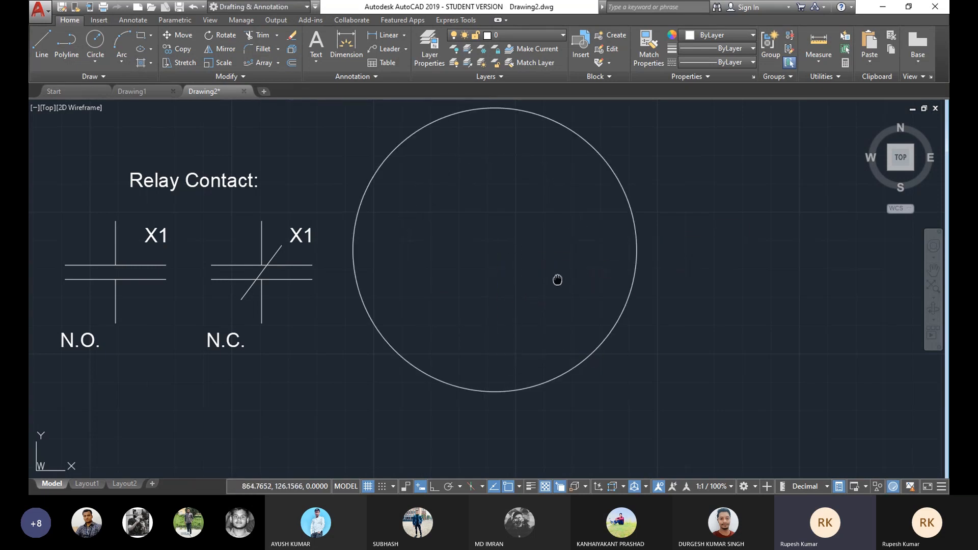
Step: Draw a small circle centred on the top quadrant of the large circle
middle_click_drag(557, 280, 556, 314)
middle_click_drag(495, 299, 473, 295)
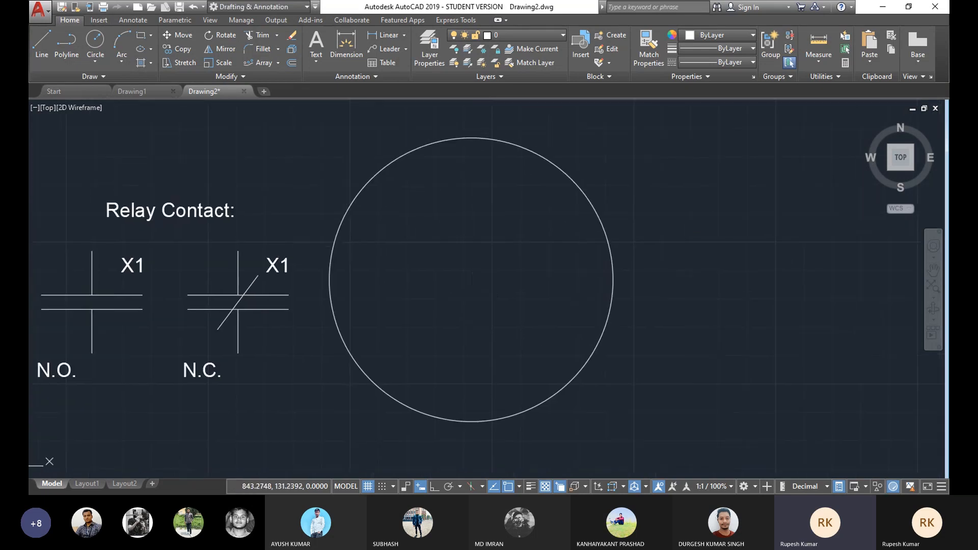
left_click(95, 48)
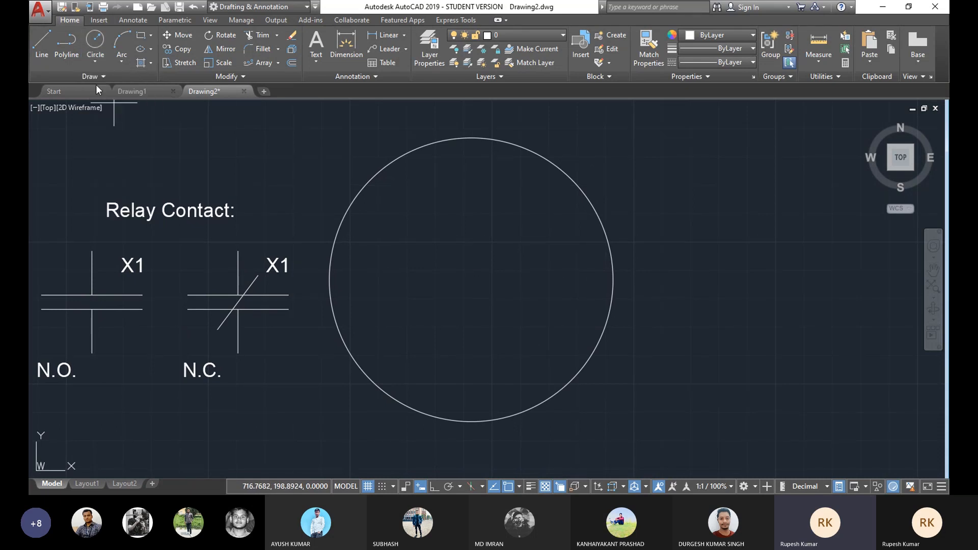
left_click(471, 138)
left_click(471, 149)
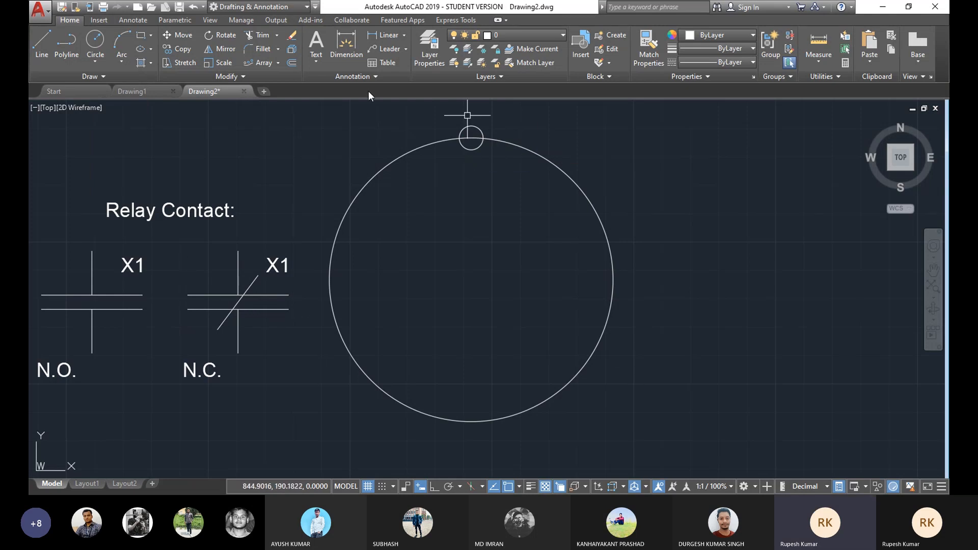
Step: Create a polar array of the small circle centred on the large circle's centre
left_click(279, 65)
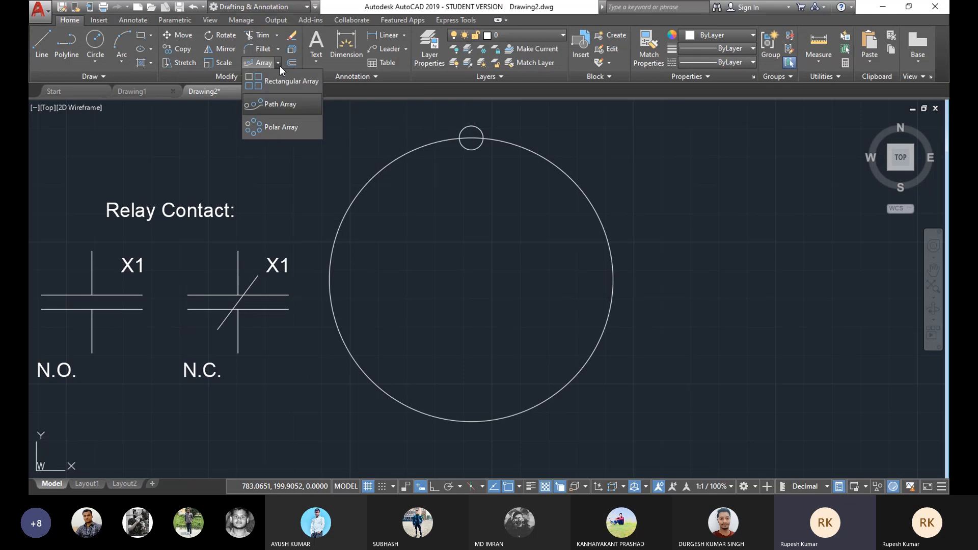
left_click(278, 127)
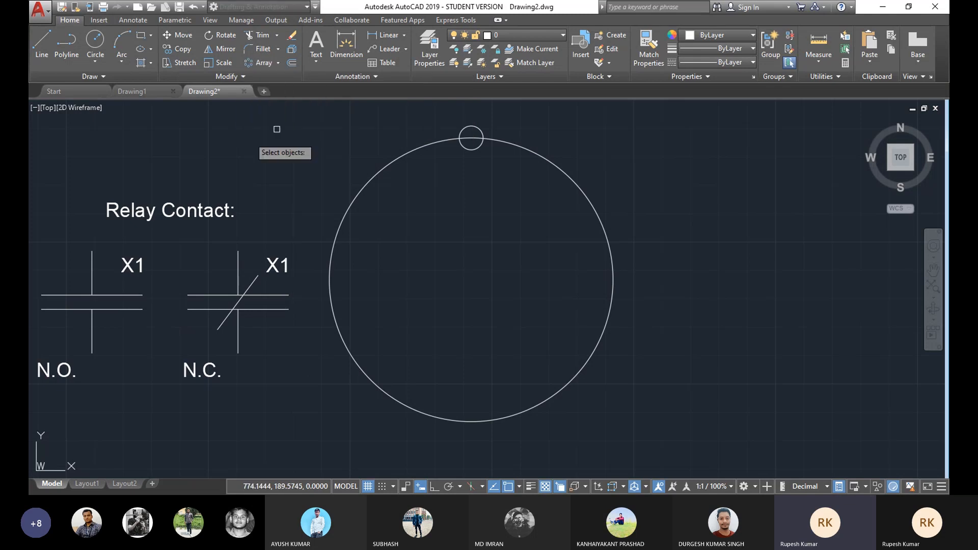
left_click(473, 126)
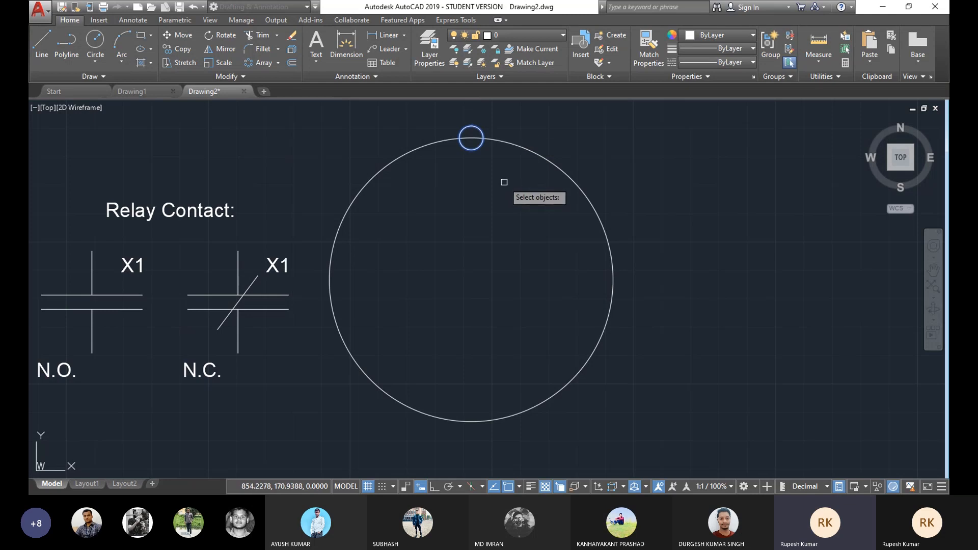
key("Return")
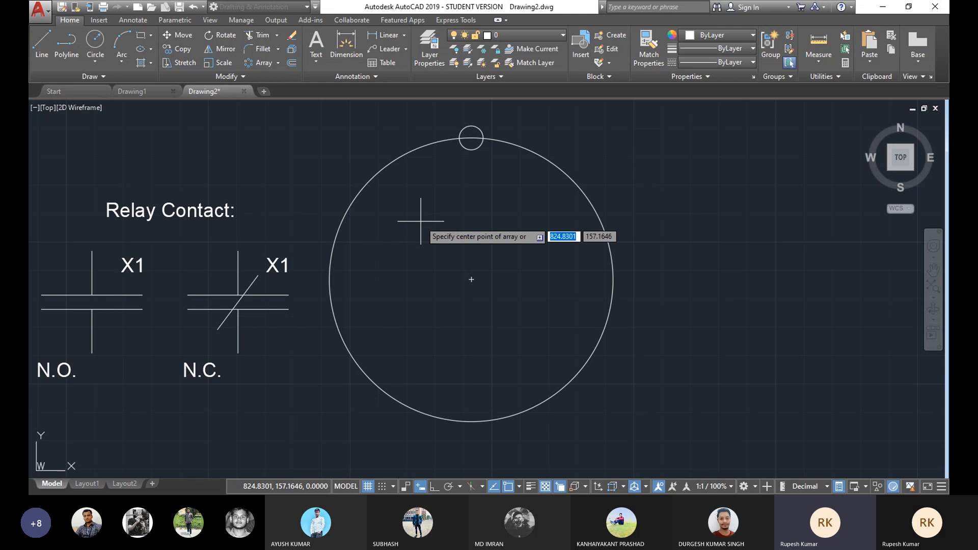
left_click(472, 279)
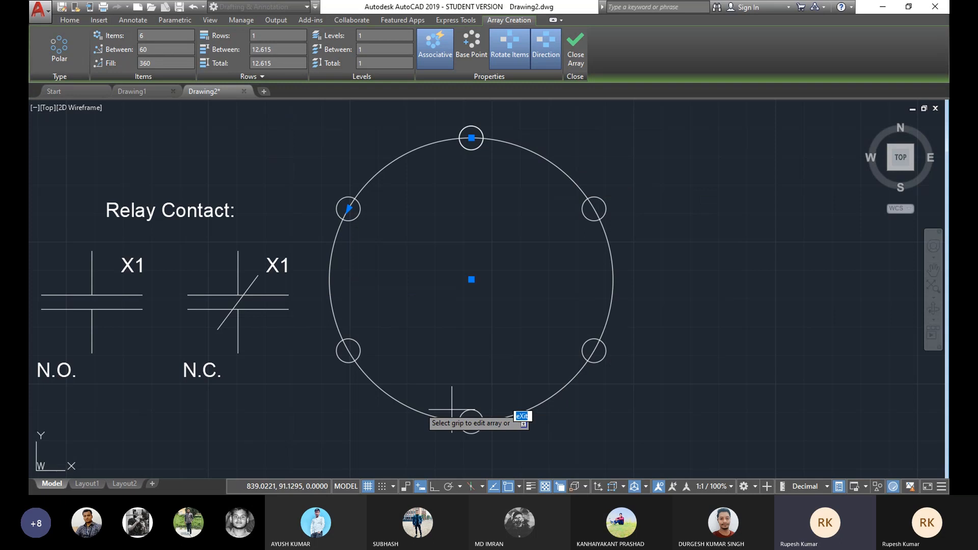
Step: Try setting the polar array's fill angle to 8, then revert it
left_click(158, 61)
type("8")
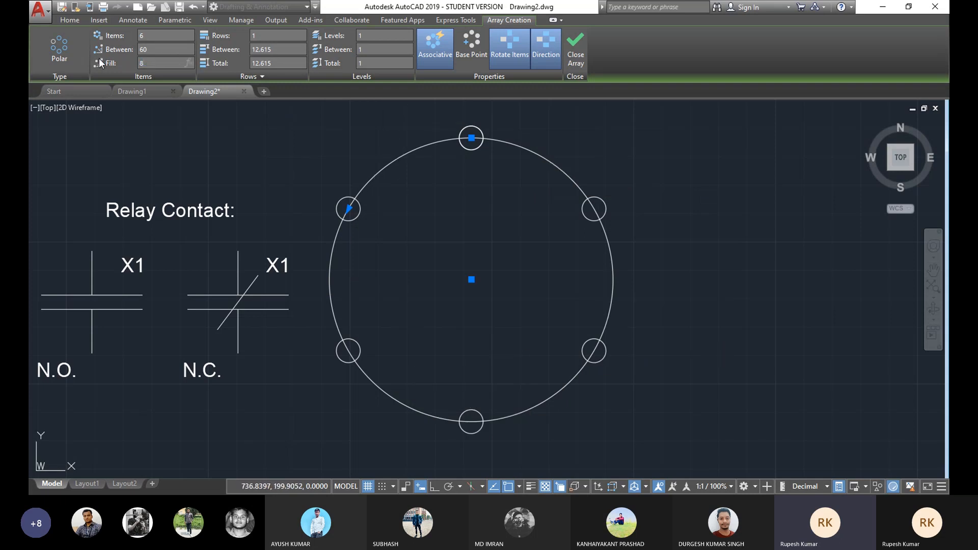
key("Return")
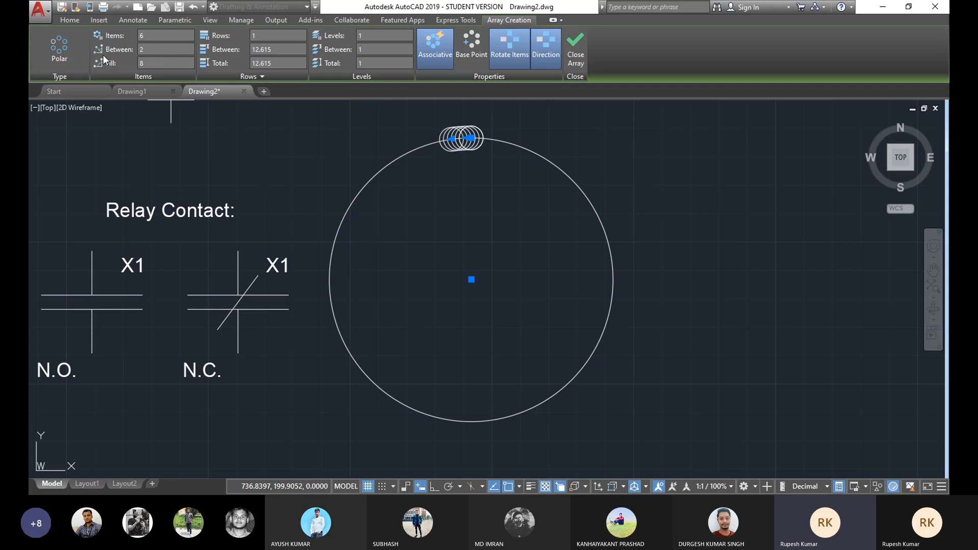
left_click_drag(155, 63, 127, 59)
key("Return")
Step: Set the polar array to 8 items and close the array
left_click(145, 35)
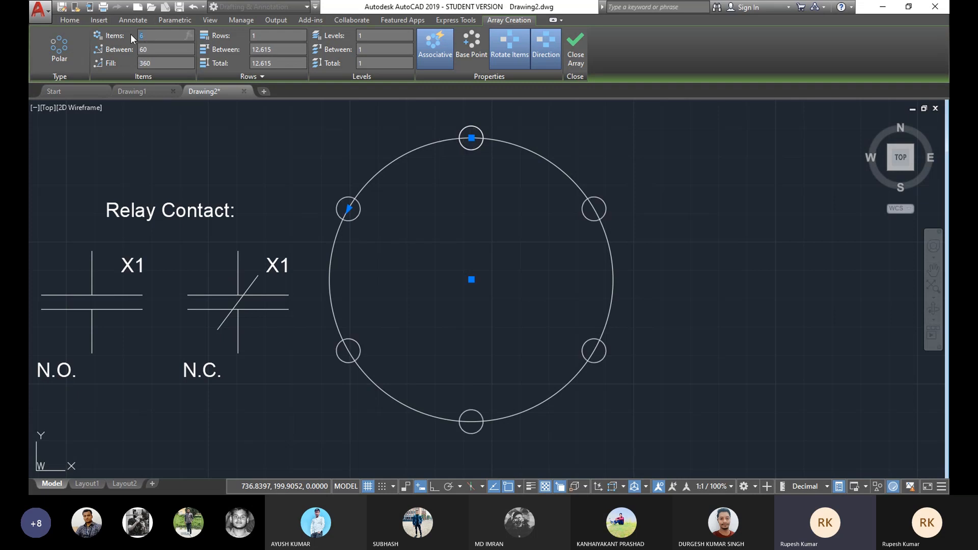
type("8")
key("Return")
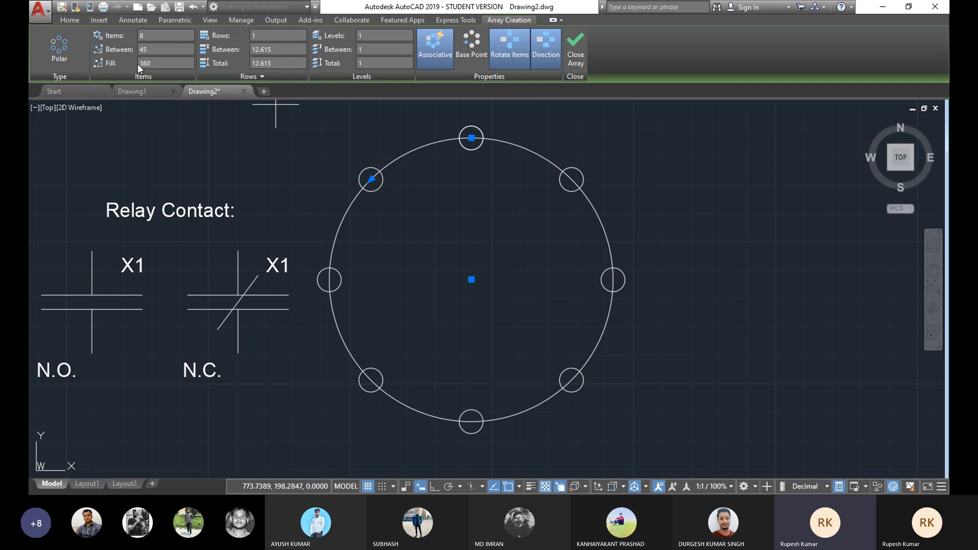
left_click(577, 42)
Step: Delete the polar array of small circles
middle_click_drag(448, 200, 482, 186)
left_click(505, 124)
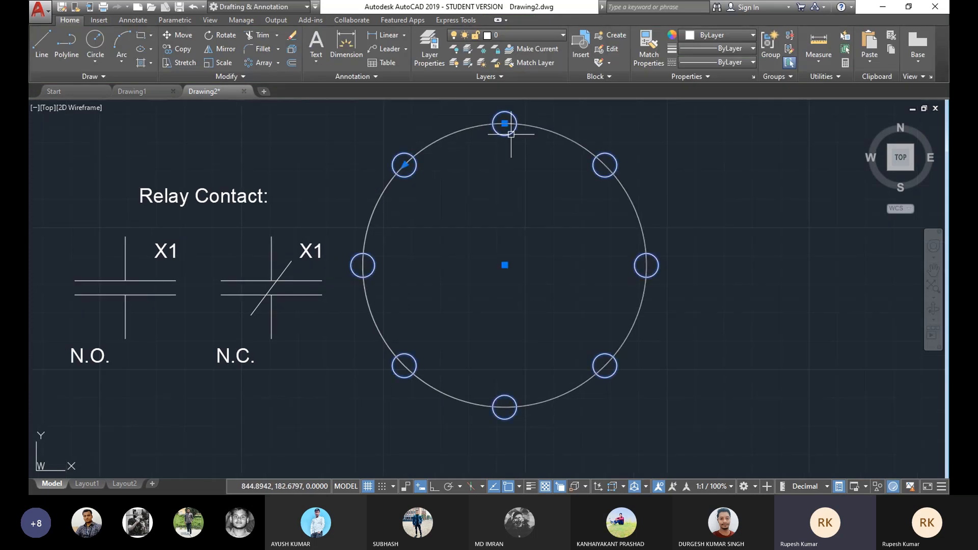
key("Delete")
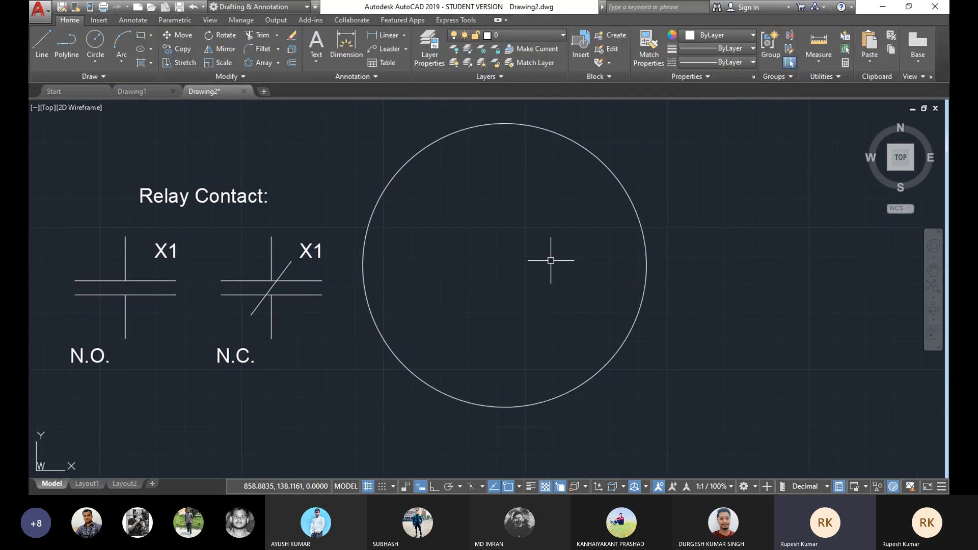
Step: Delete the large circle
middle_click_drag(553, 262, 569, 251)
left_click(697, 200)
left_click(563, 288)
key("Delete")
mouse_move(508, 270)
middle_mouse_down()
mouse_move(425, 263)
mouse_move(421, 246)
mouse_move(337, 274)
middle_mouse_up()
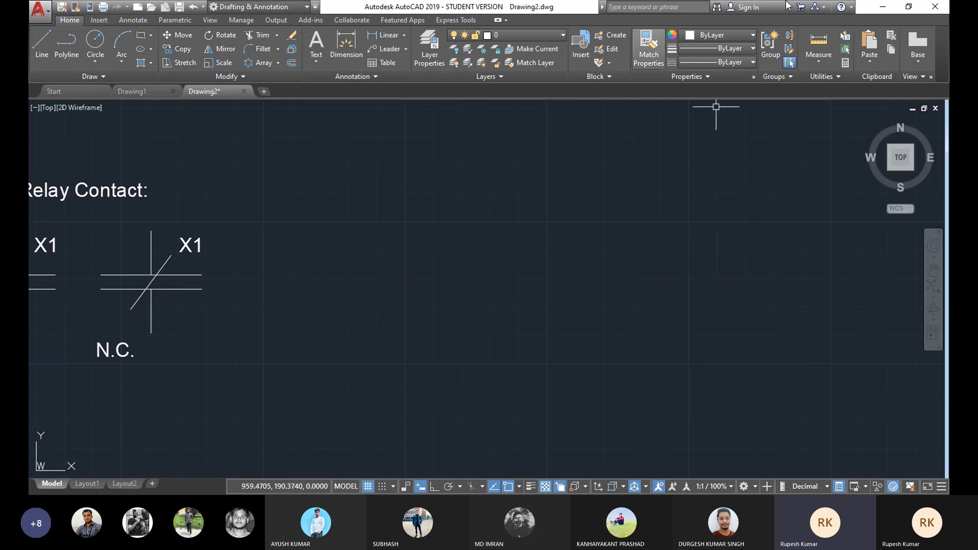
Step: Draw a horizontal line 100 units long with Ortho mode turned on
left_click(38, 37)
left_click(329, 181)
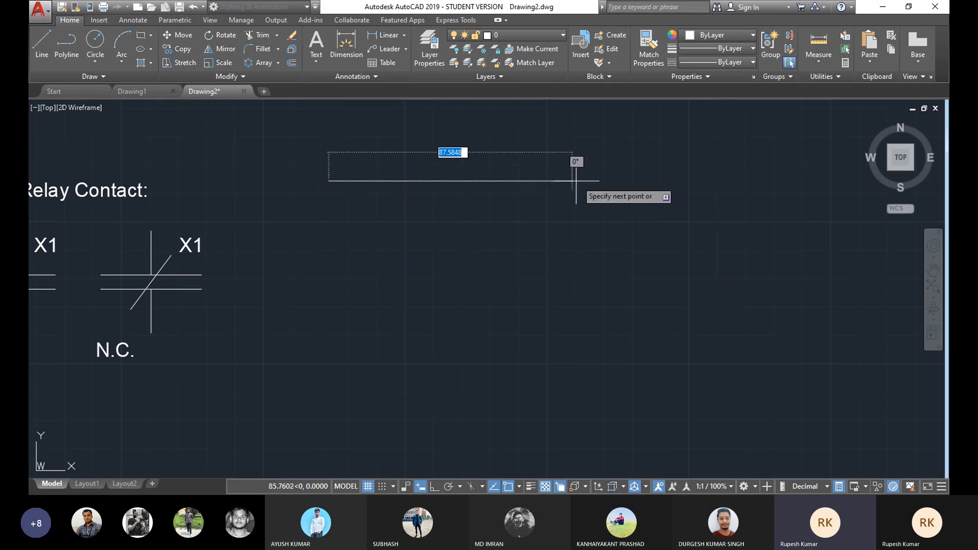
key("F8")
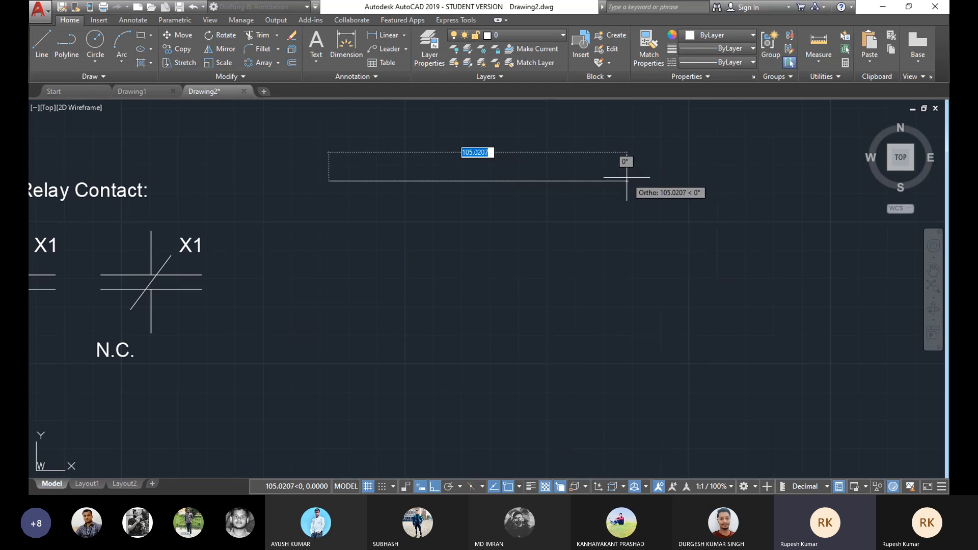
left_click(613, 176)
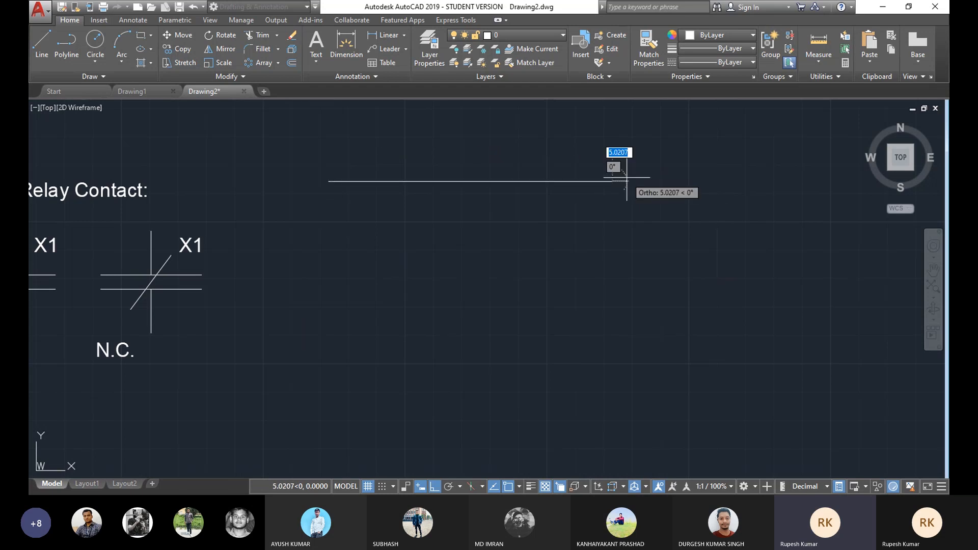
right_click(643, 191)
left_click(657, 215)
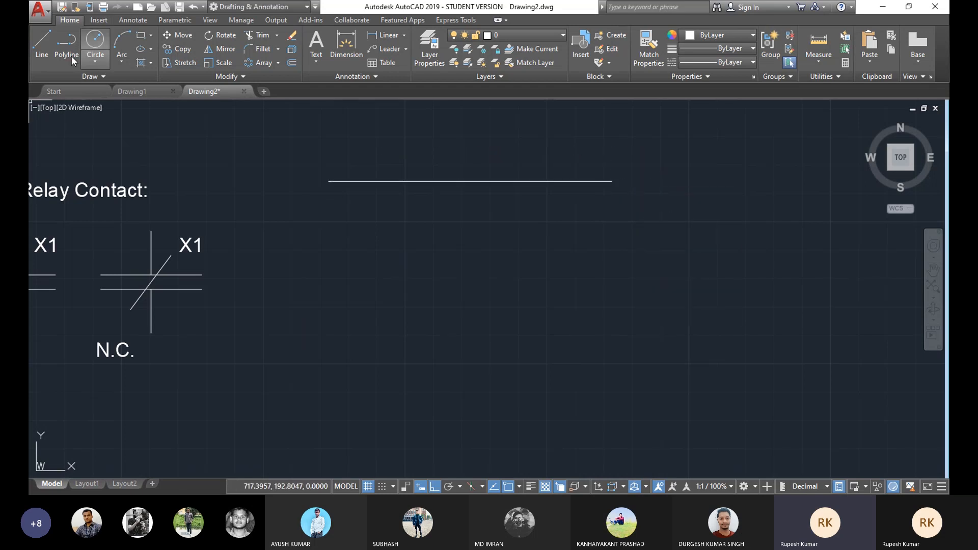
Step: Offset the line downward three times at a distance of 10 to make four parallel lines
left_click(41, 42)
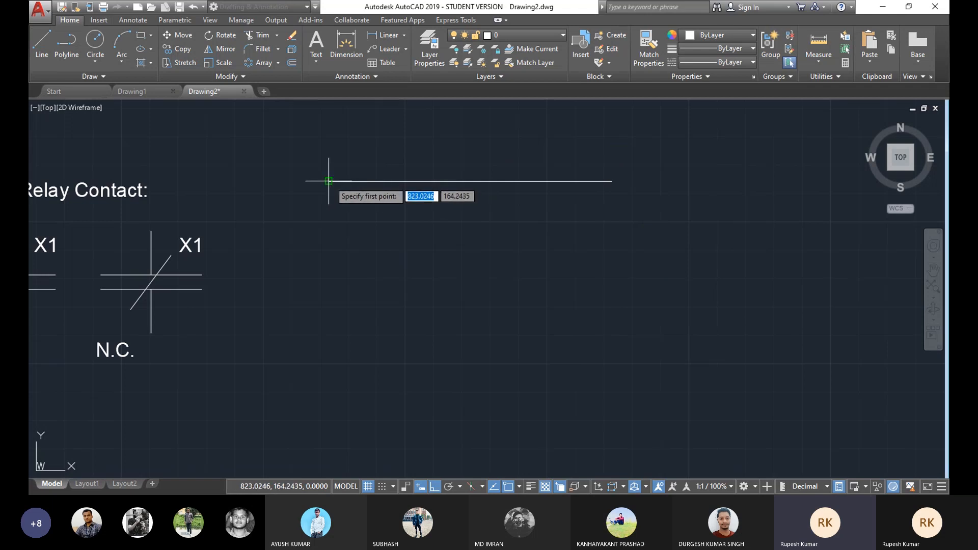
key("Escape")
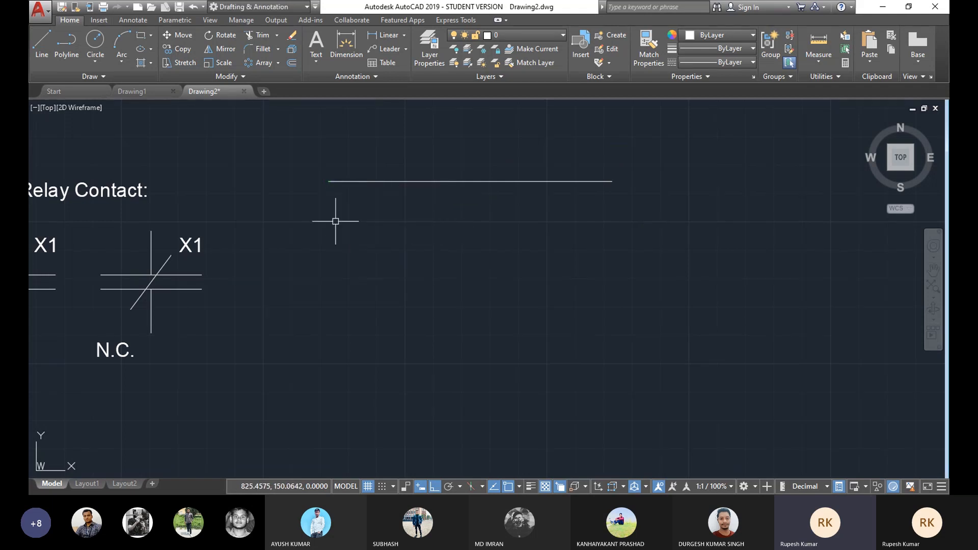
left_click(292, 63)
type("10")
key("Return")
left_click(513, 182)
left_click(498, 243)
left_click(506, 209)
left_click(500, 266)
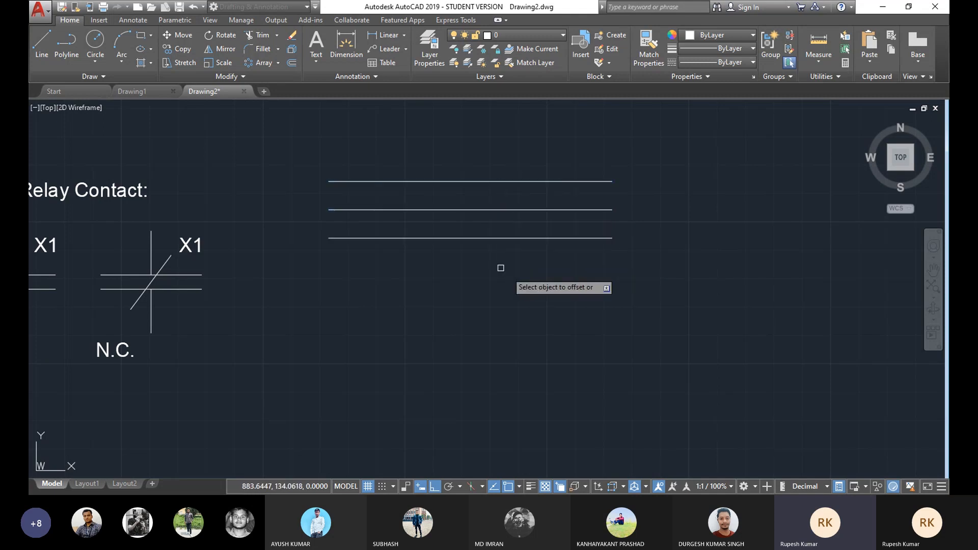
left_click(528, 238)
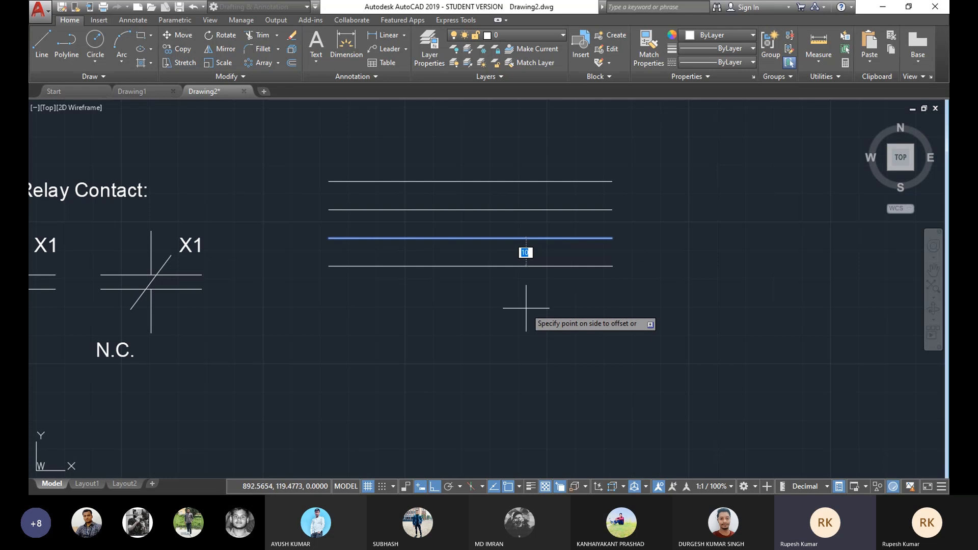
left_click(527, 308)
right_click(756, 150)
left_click(786, 170)
Step: Change the top line's colour to red
mouse_move(500, 224)
middle_mouse_down()
mouse_move(530, 209)
mouse_move(529, 221)
middle_mouse_up()
scroll(531, 208, "up", 1)
scroll(529, 219, "down", 1)
mouse_move(521, 256)
middle_mouse_down()
mouse_move(512, 224)
mouse_move(497, 241)
middle_mouse_up()
left_click(487, 166)
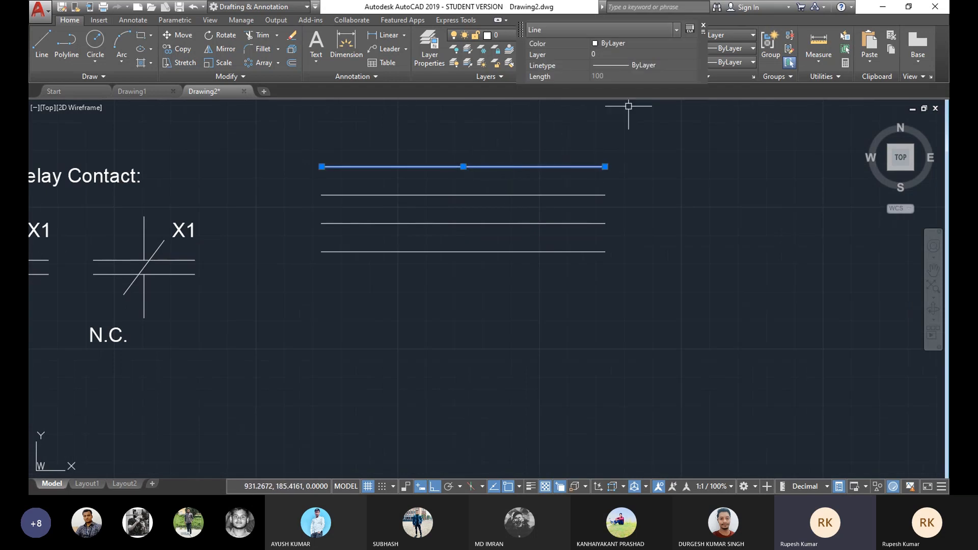
key("Escape")
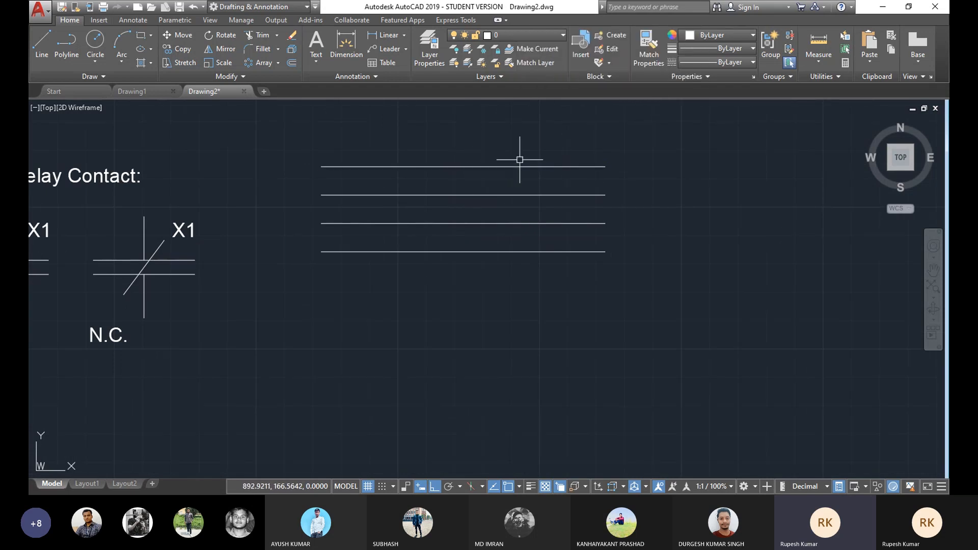
left_click(516, 166)
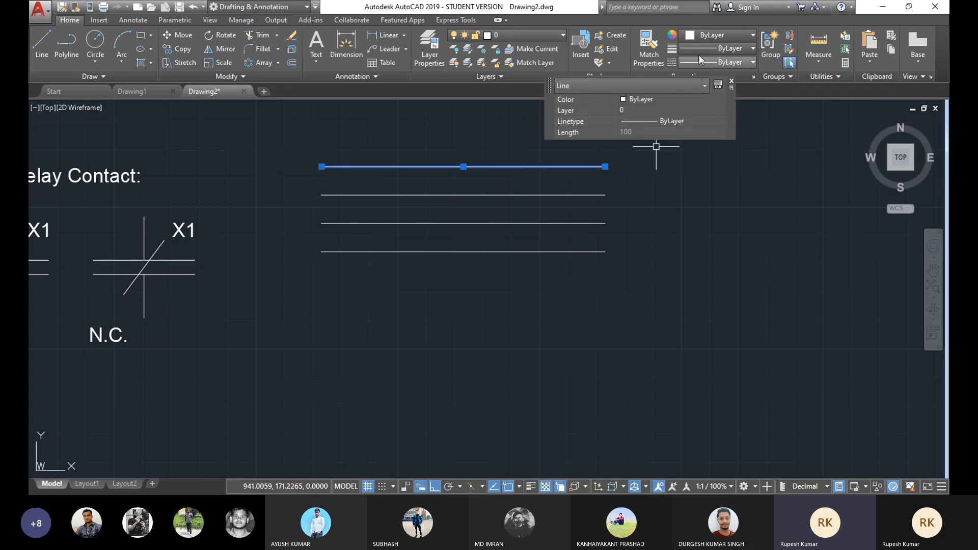
left_click(733, 85)
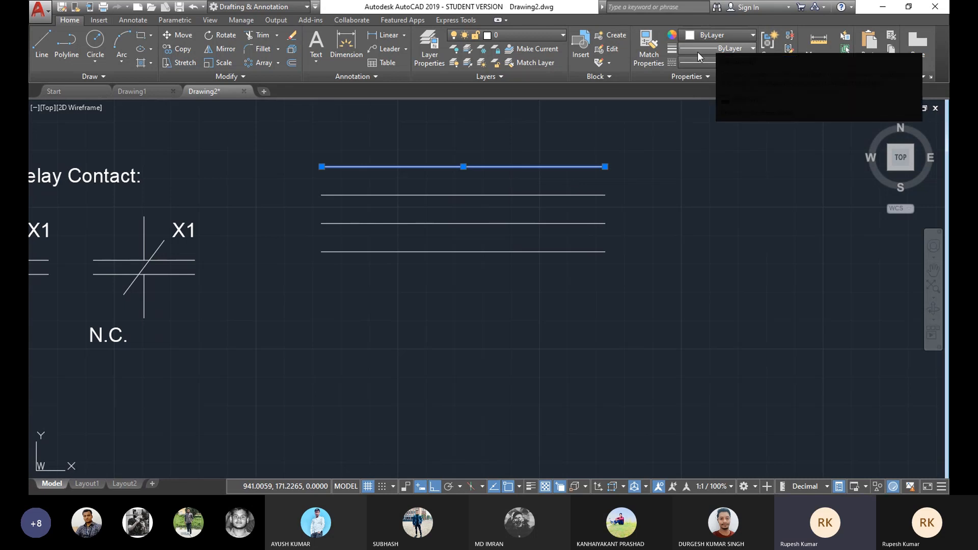
left_click(724, 34)
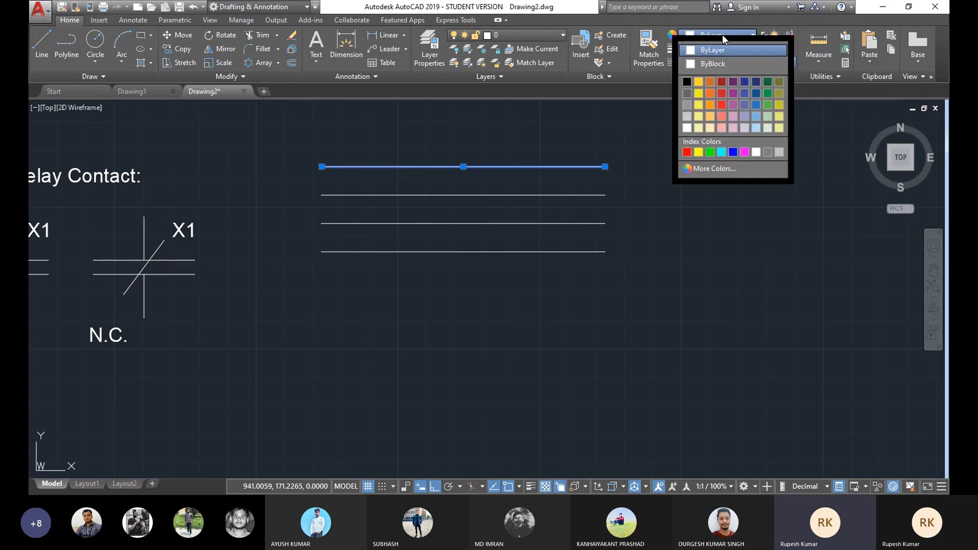
left_click(720, 105)
key("Escape")
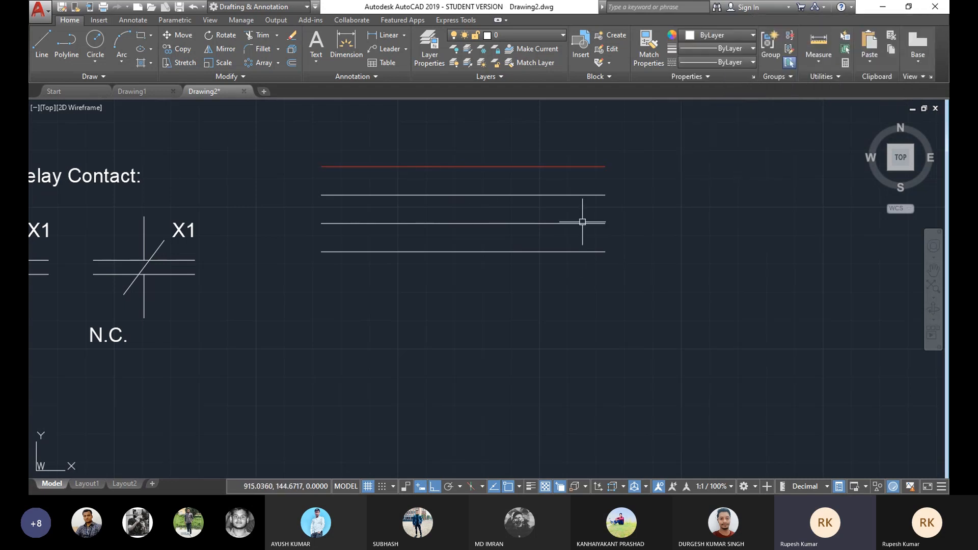
Step: Change the second line's colour to dark green
left_click(533, 194)
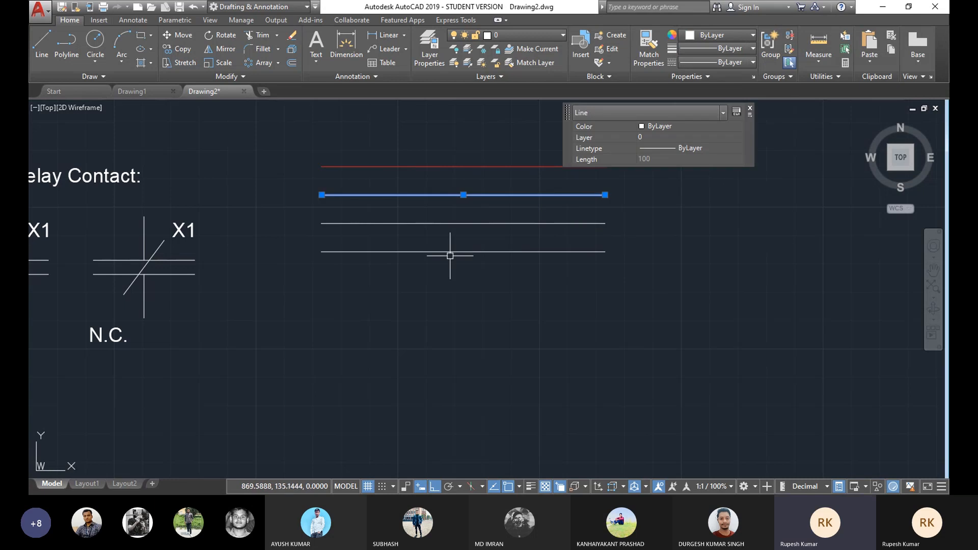
left_click(732, 36)
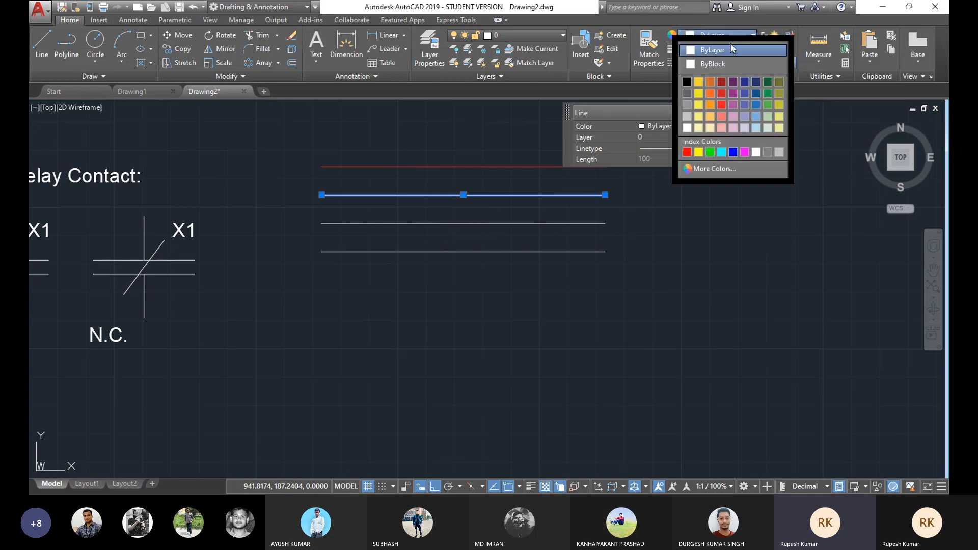
left_click(767, 93)
key("Escape")
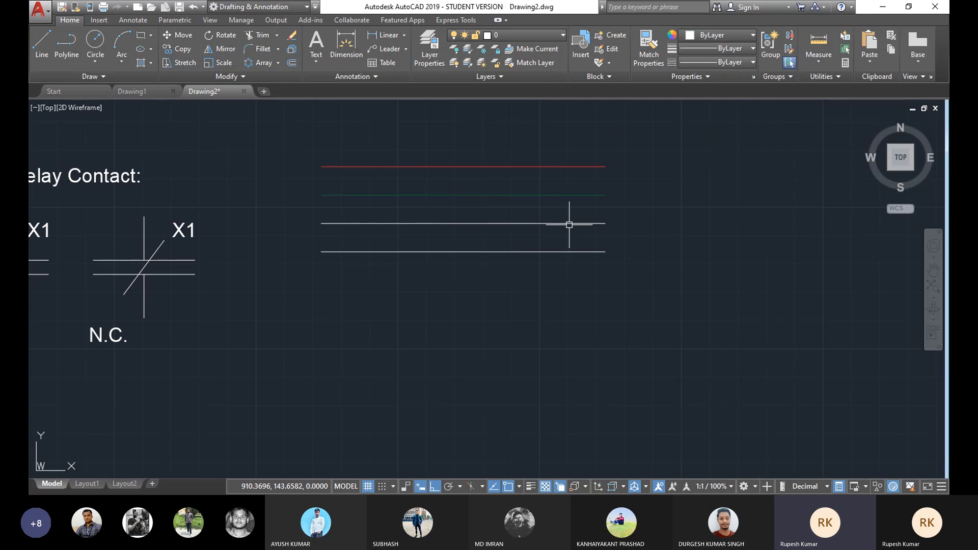
Step: Change the third line's colour to yellow
left_click(569, 223)
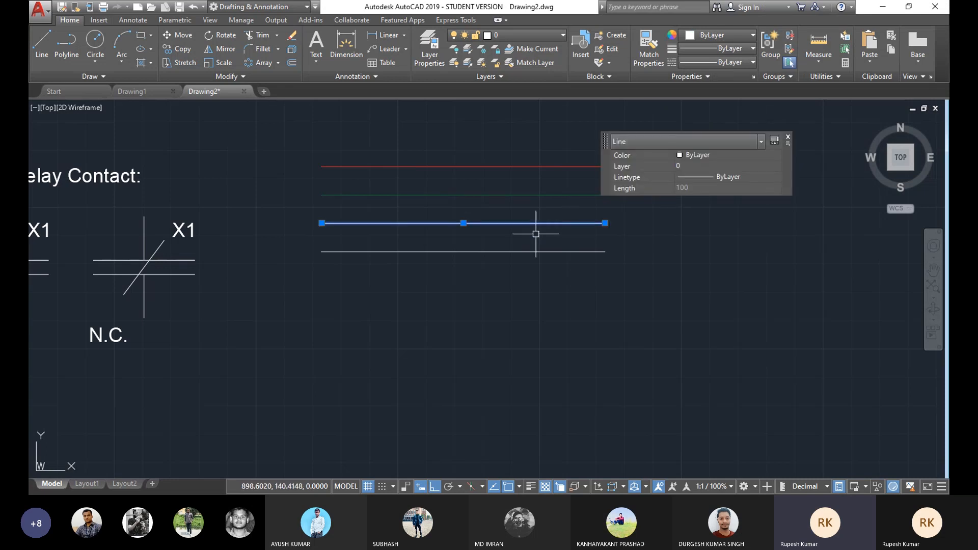
left_click(738, 34)
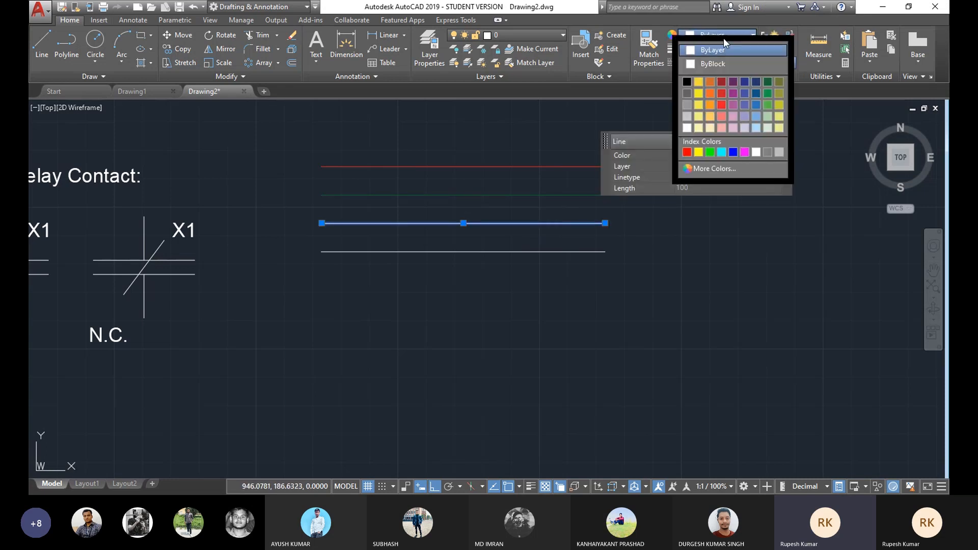
left_click(780, 109)
key("Escape")
middle_click_drag(618, 228, 635, 223)
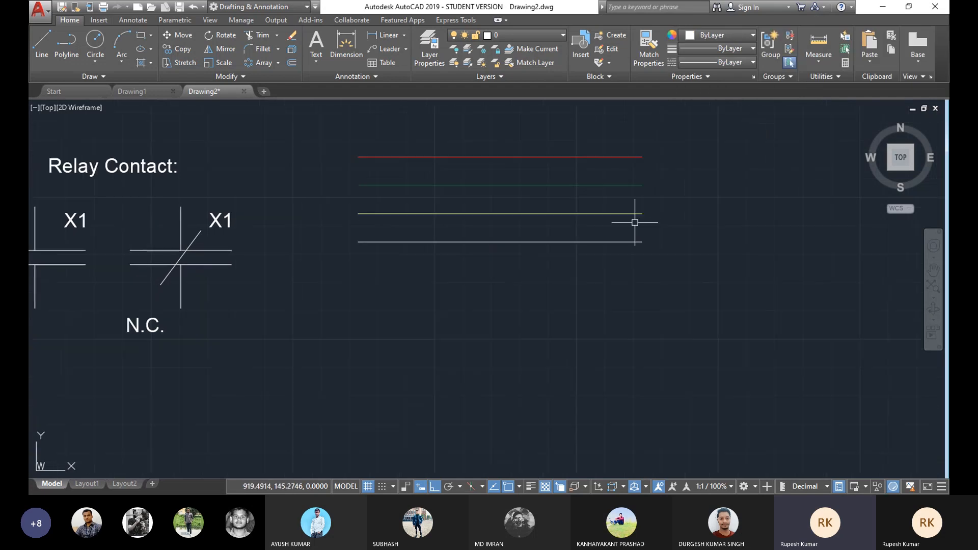
Step: Change the bottom line's colour to blue
left_click(570, 242)
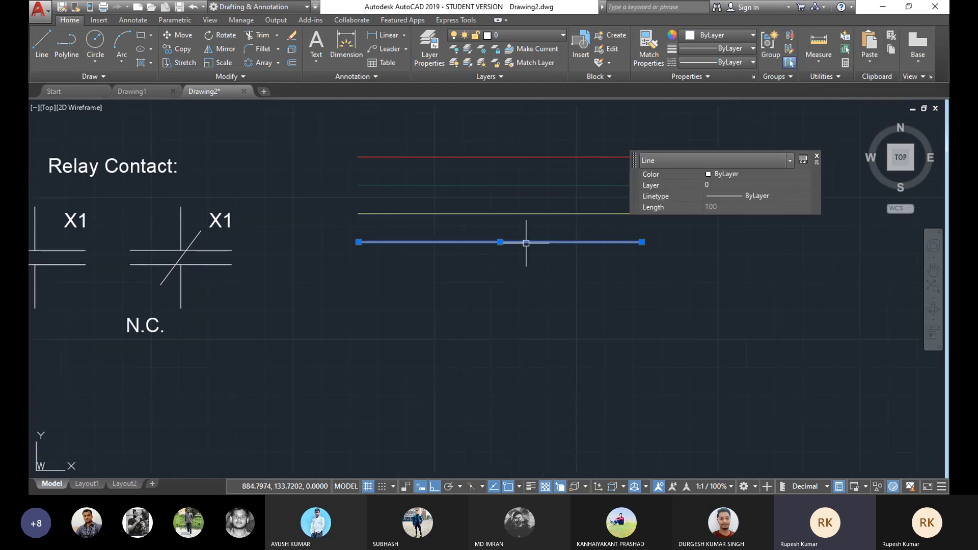
left_click(741, 35)
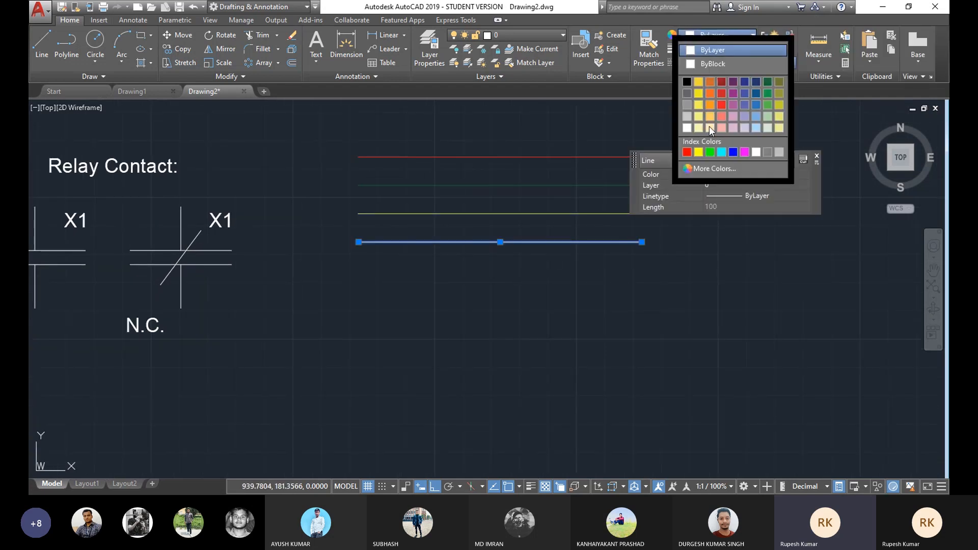
left_click(734, 153)
key("Escape")
scroll(437, 239, "up", 2)
scroll(468, 232, "down", 3)
scroll(507, 212, "up", 3)
mouse_move(508, 206)
middle_mouse_down()
mouse_move(514, 221)
mouse_move(406, 227)
middle_mouse_up()
middle_click_drag(352, 205, 422, 212)
middle_click_drag(496, 220, 474, 214)
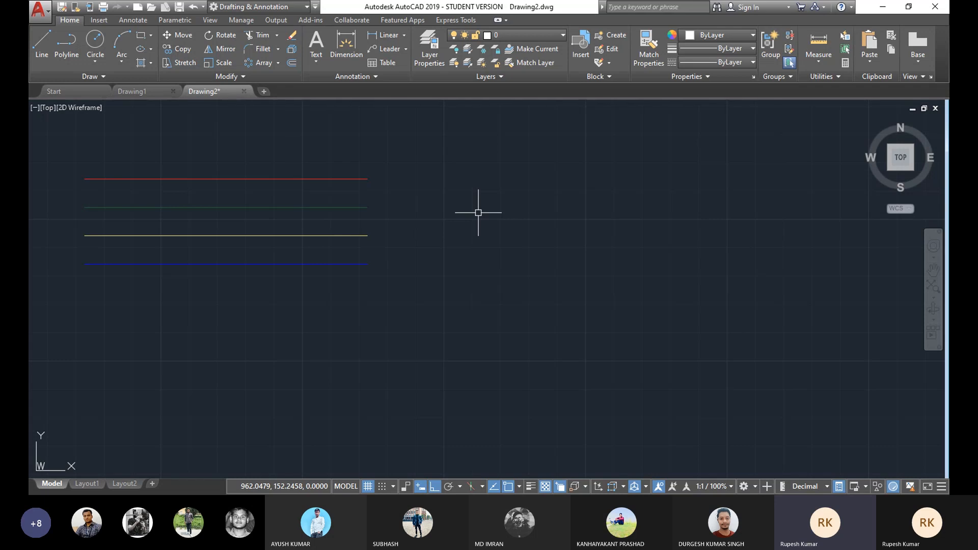
Step: Draw a small circle of radius about 6.5 to the right of the coloured lines
mouse_move(403, 231)
middle_mouse_down()
mouse_move(416, 231)
mouse_move(389, 232)
middle_mouse_up()
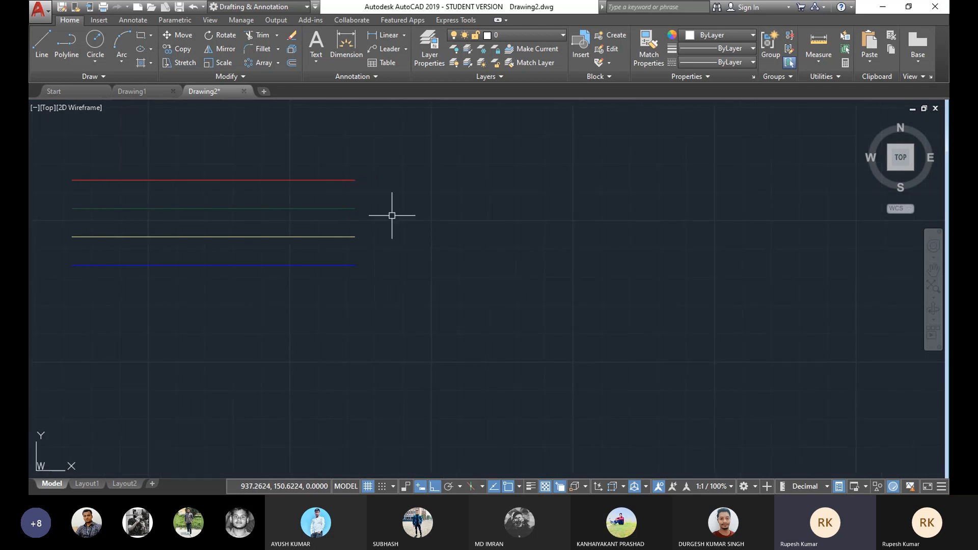
left_click(95, 62)
left_click(110, 81)
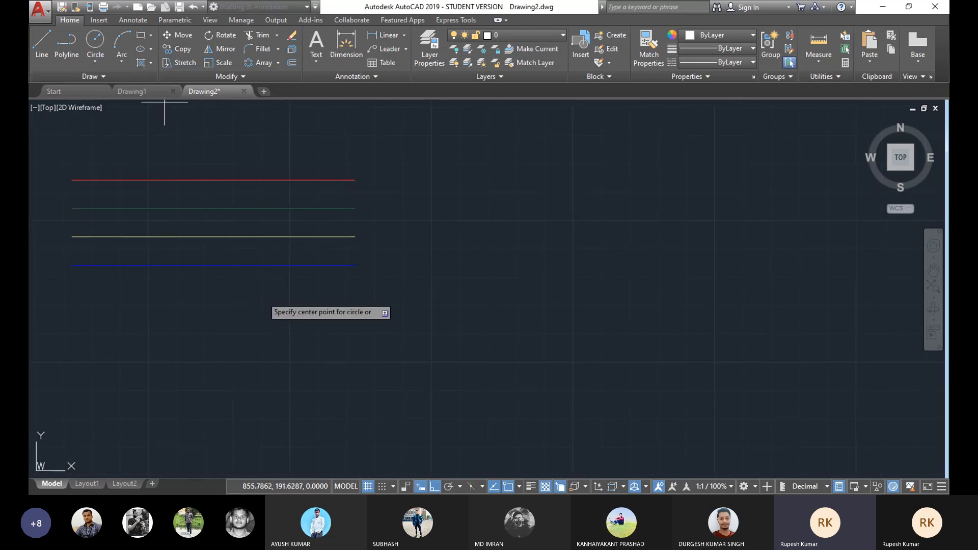
left_click(573, 227)
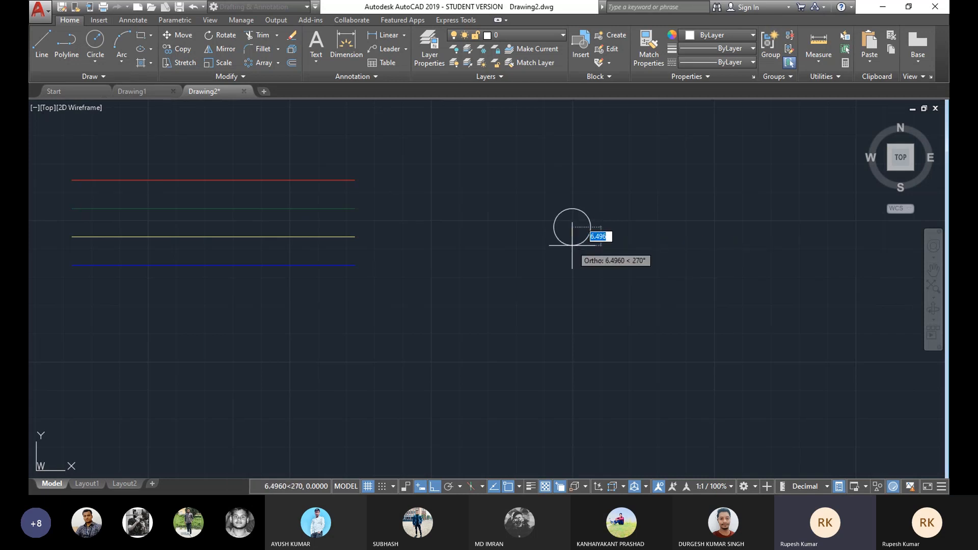
left_click(573, 242)
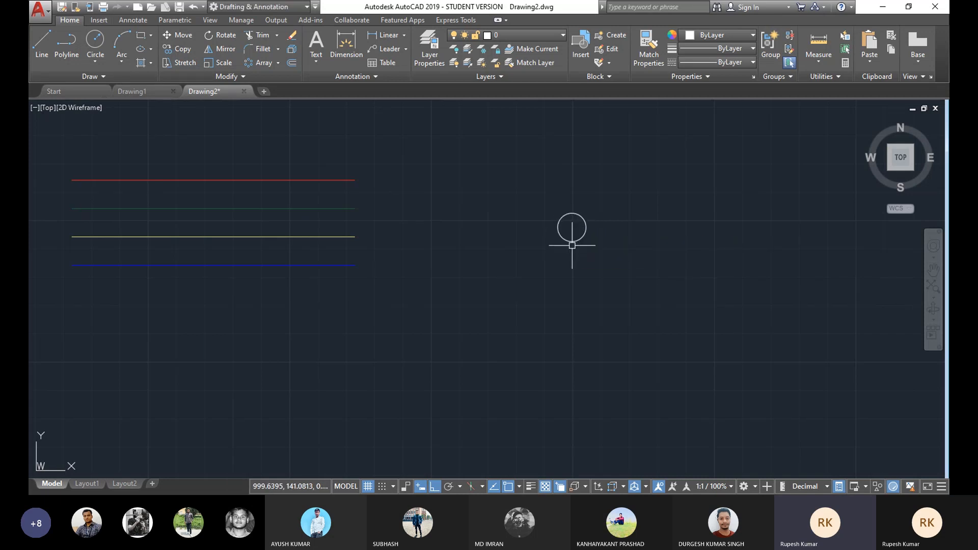
Step: Draw a short vertical line about 5.8 long just above the circle
scroll(540, 240, "up", 2)
middle_click_drag(539, 240, 536, 240)
middle_click_drag(484, 239, 430, 255)
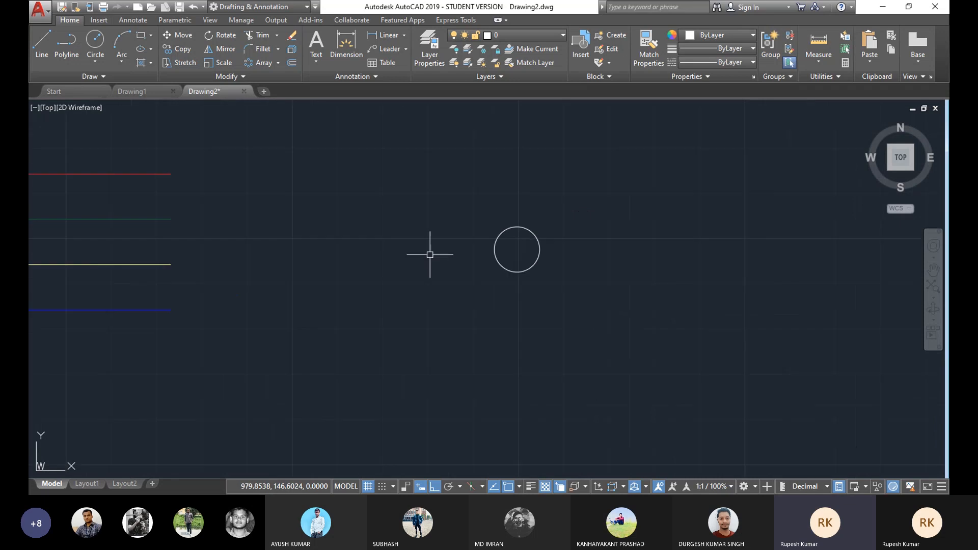
left_click(42, 48)
left_click(517, 204)
right_click(647, 193)
left_click(663, 212)
left_click(517, 205)
left_click(517, 205)
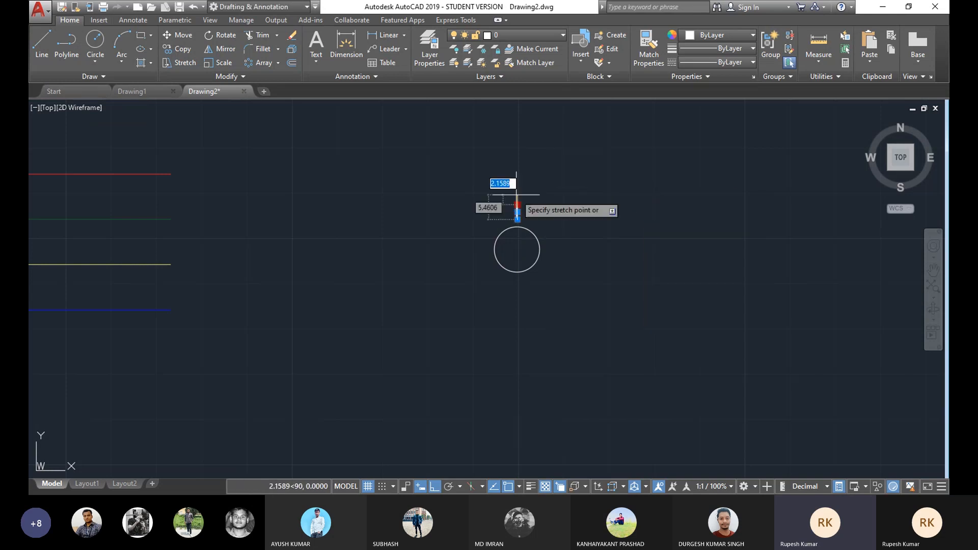
left_click(517, 193)
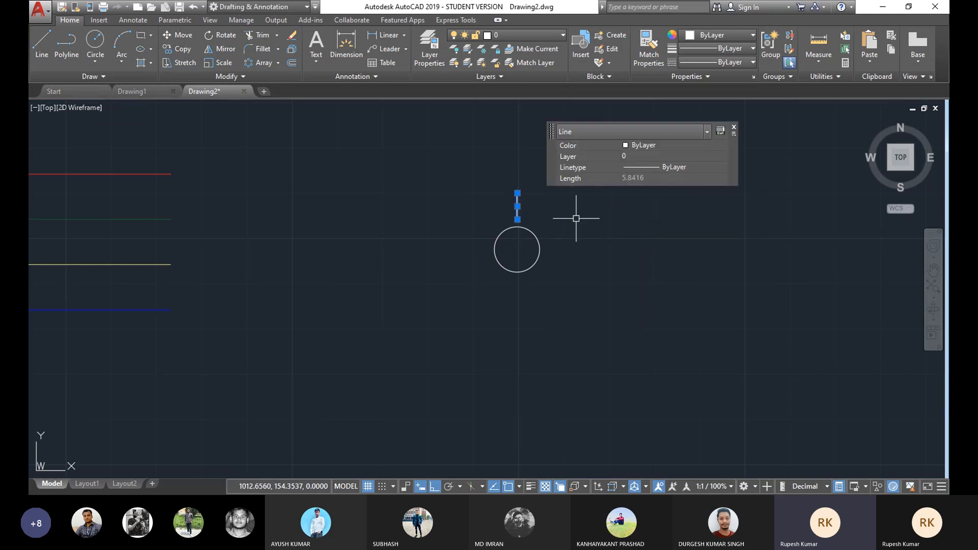
key("Escape")
Step: Create a polar array of the short line around the circle's centre with 6 items over 360 degrees
middle_click_drag(560, 239, 522, 240)
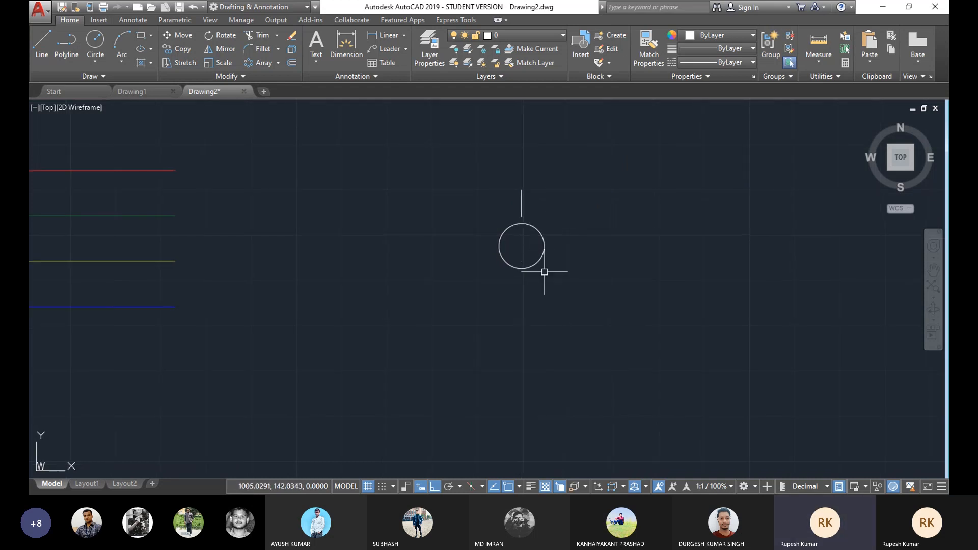
middle_click_drag(534, 242, 529, 244)
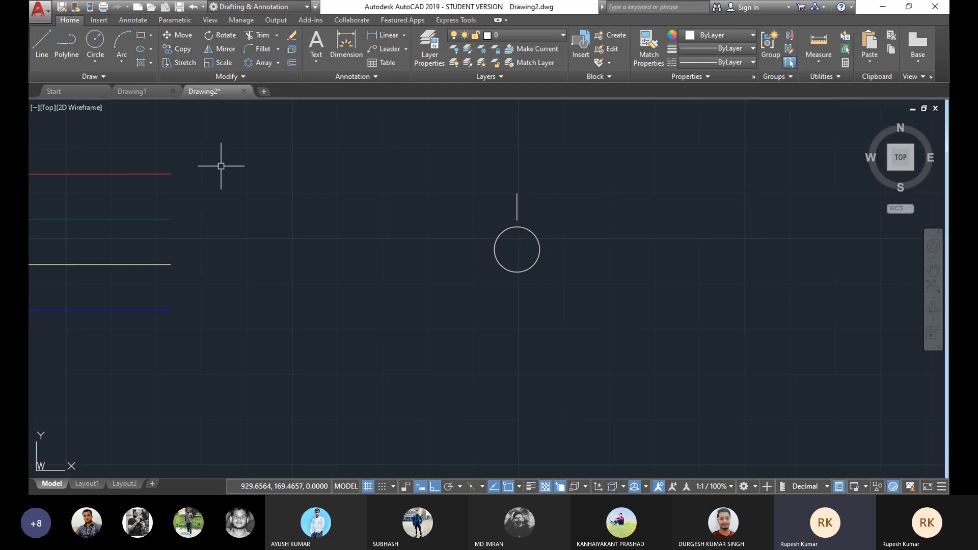
left_click(278, 64)
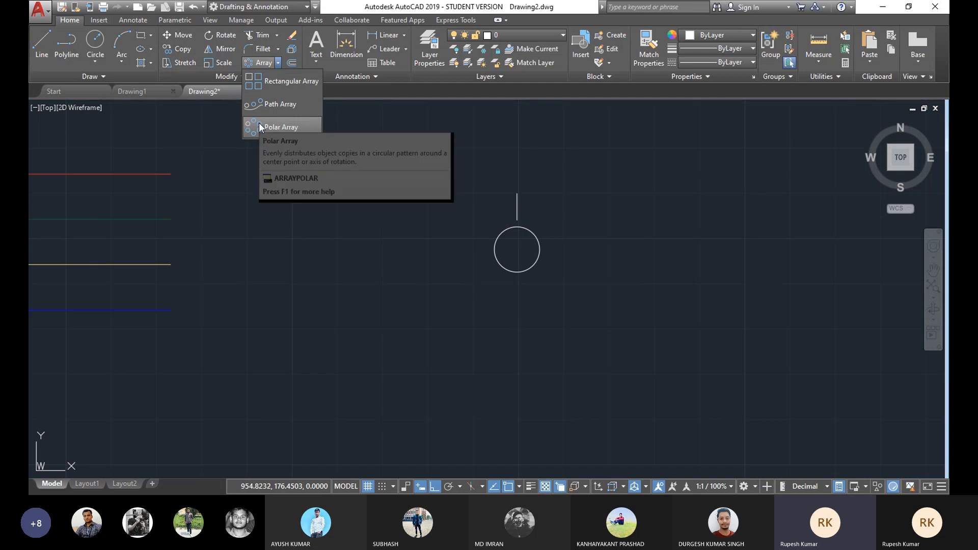
left_click(260, 126)
left_click(260, 122)
left_click(200, 126)
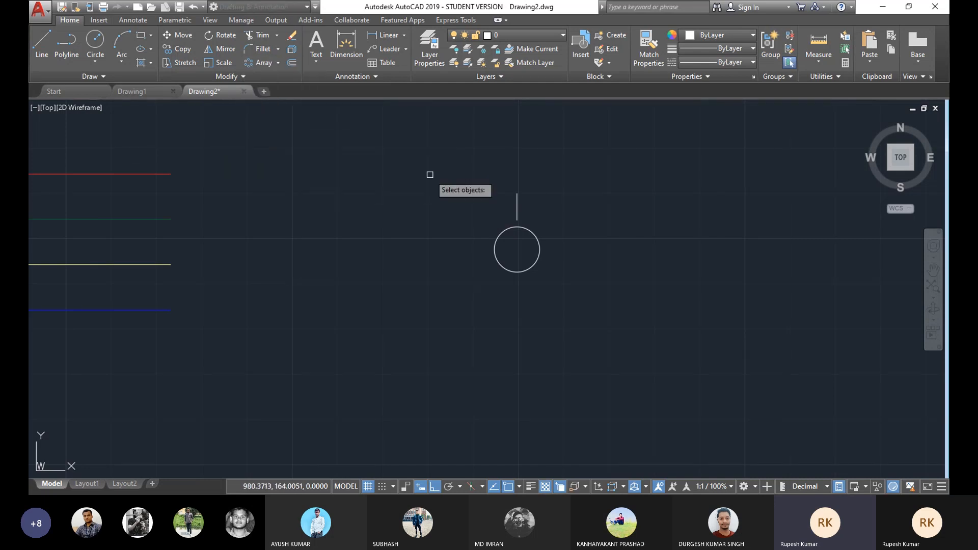
left_click(516, 204)
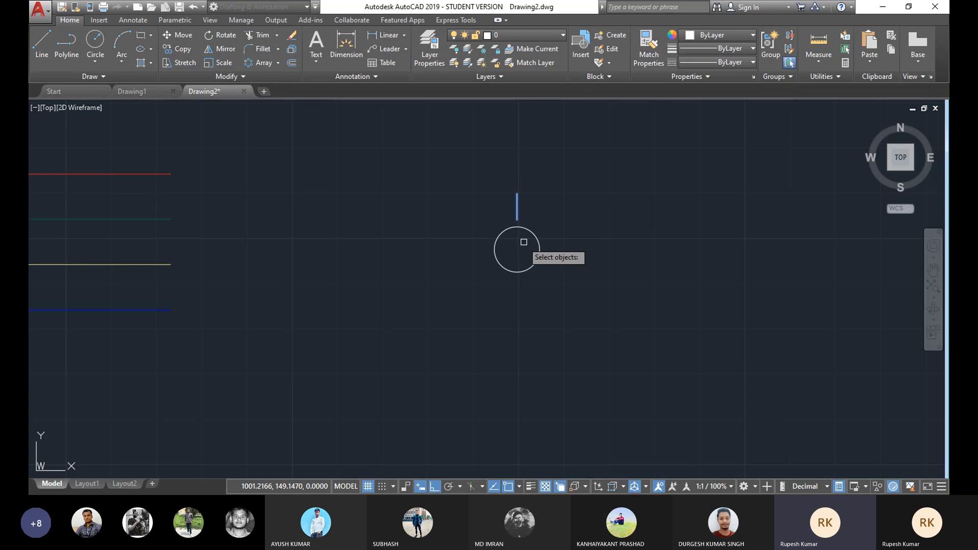
key("Return")
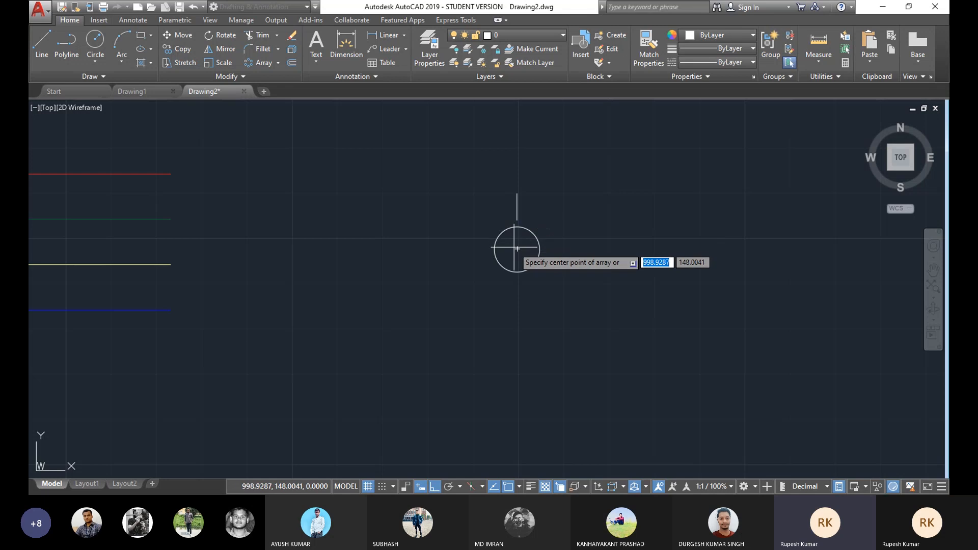
left_click(517, 249)
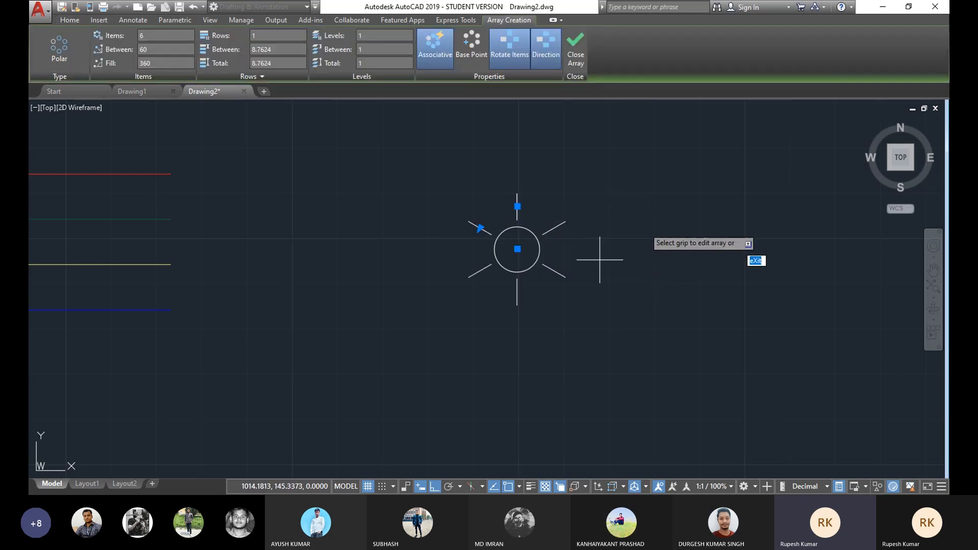
left_click(577, 37)
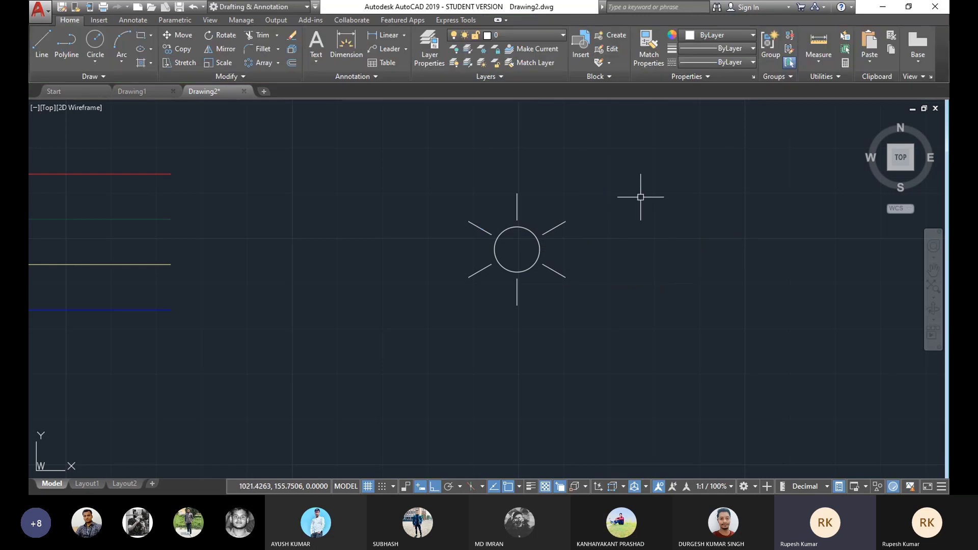
Step: Change the circle's colour to red
mouse_move(549, 209)
middle_mouse_down()
mouse_move(576, 189)
mouse_move(507, 203)
middle_mouse_up()
scroll(452, 222, "up", 2)
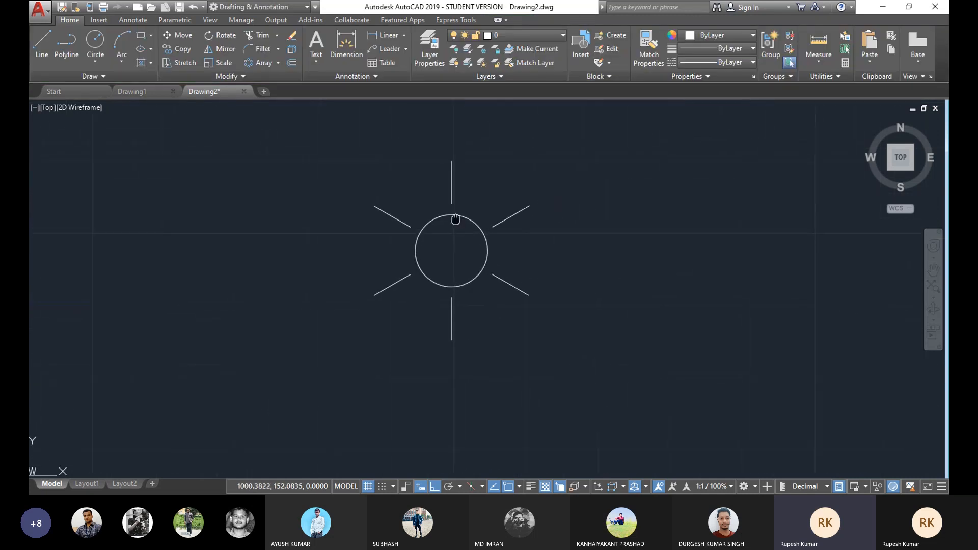
left_click(463, 153)
left_click(417, 176)
left_click(483, 250)
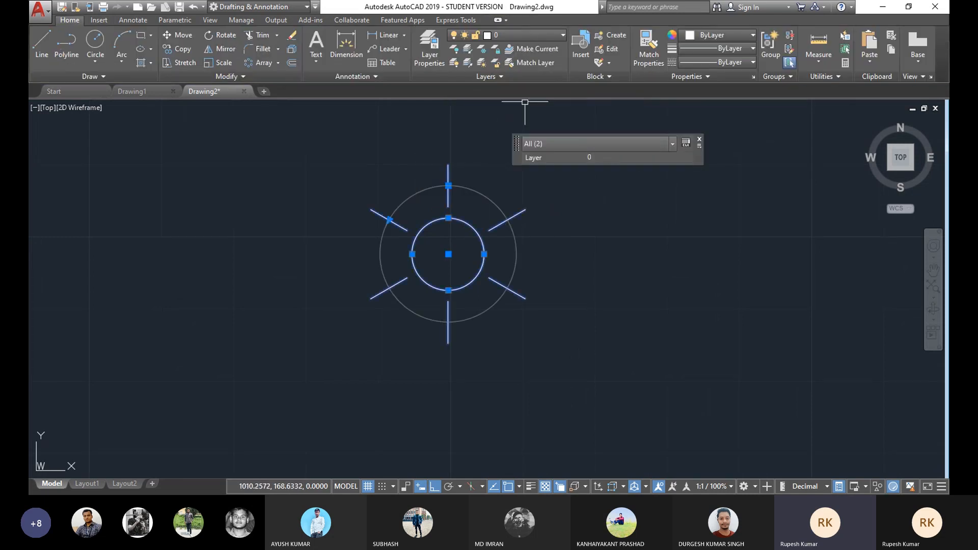
left_click(734, 33)
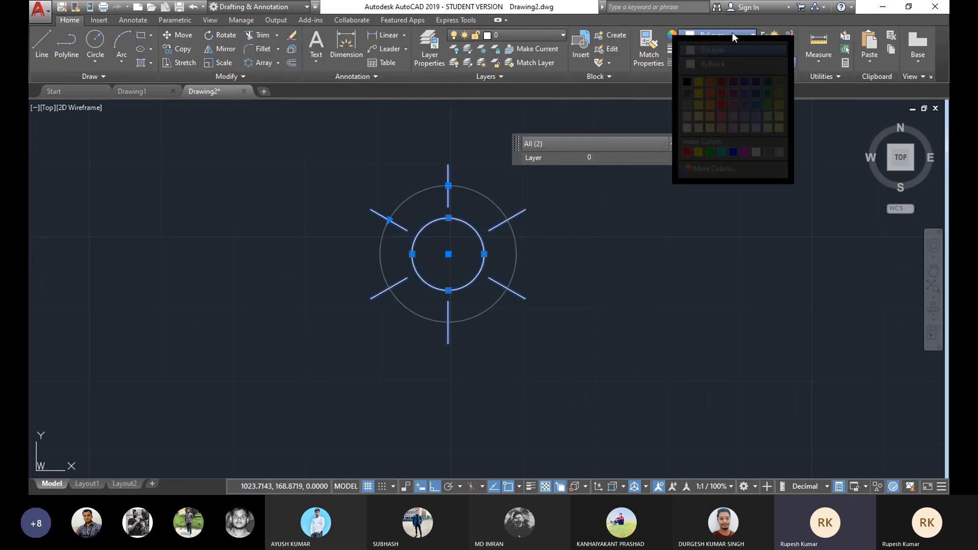
left_click(722, 104)
key("Escape")
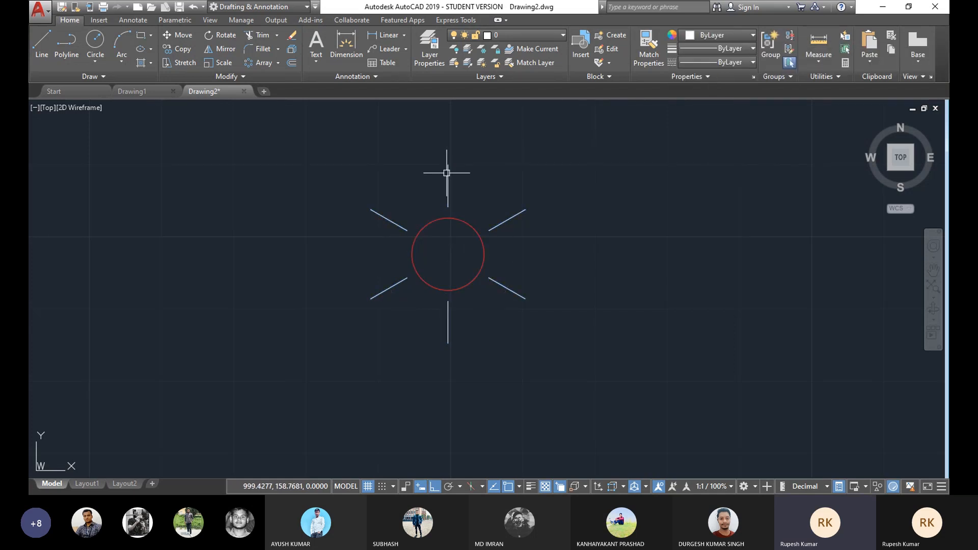
Step: Explode the polar array into separate lines
left_click(447, 173)
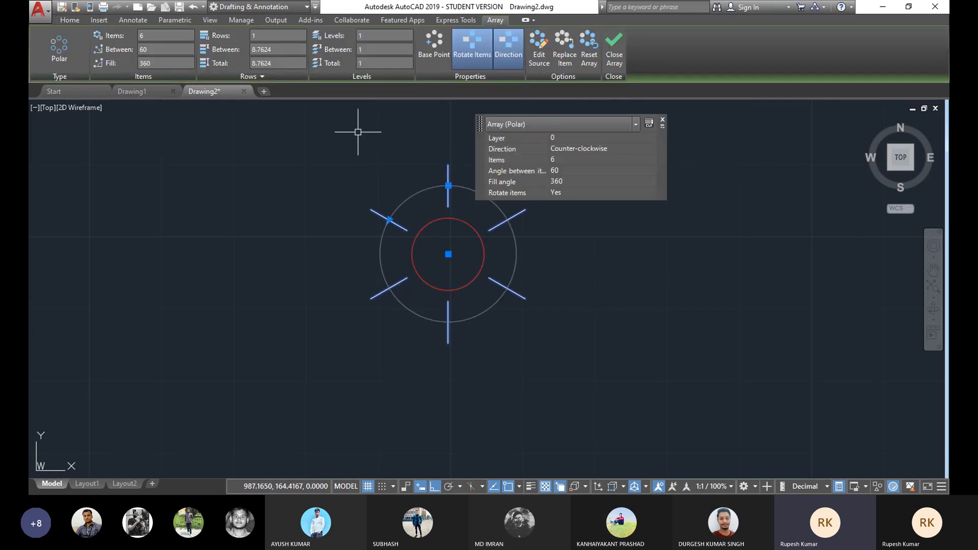
type("X")
key("Return")
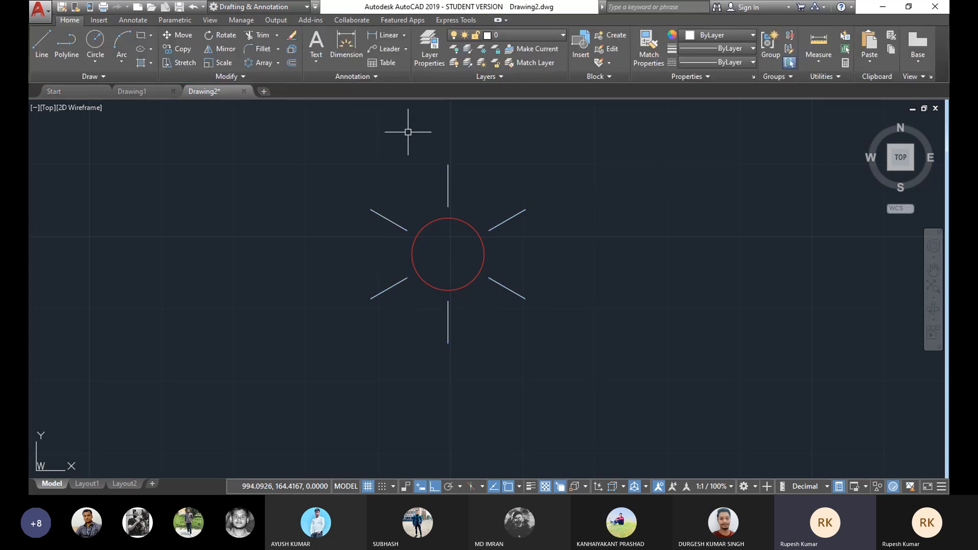
Step: Select all six ray lines and change their colour to light yellow 248,246,176
left_click(467, 158)
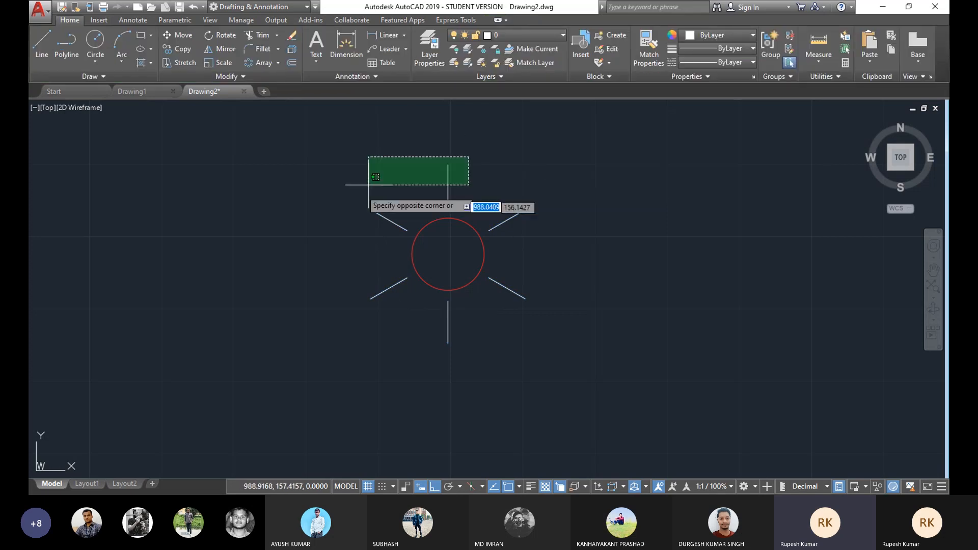
left_click(343, 214)
left_click(566, 178)
left_click(489, 306)
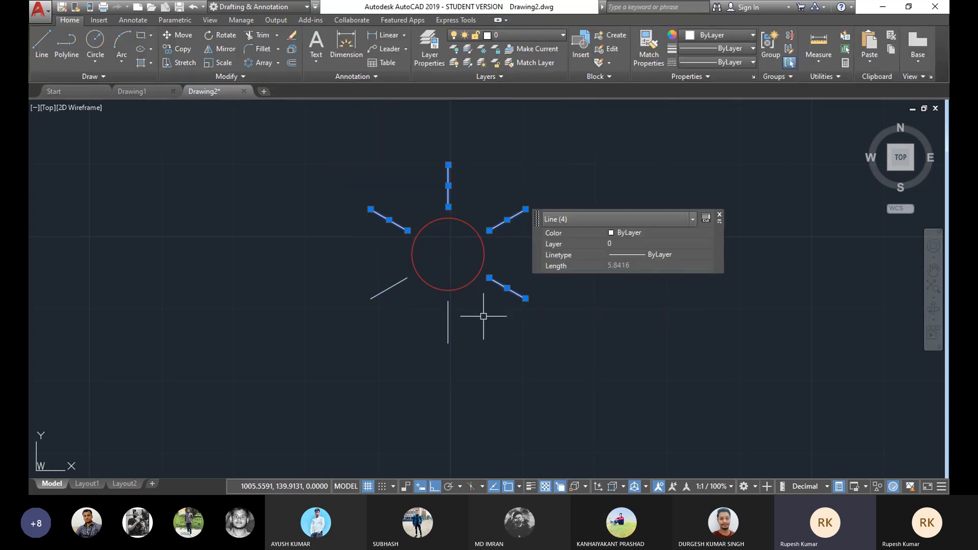
left_click(458, 362)
left_click(334, 284)
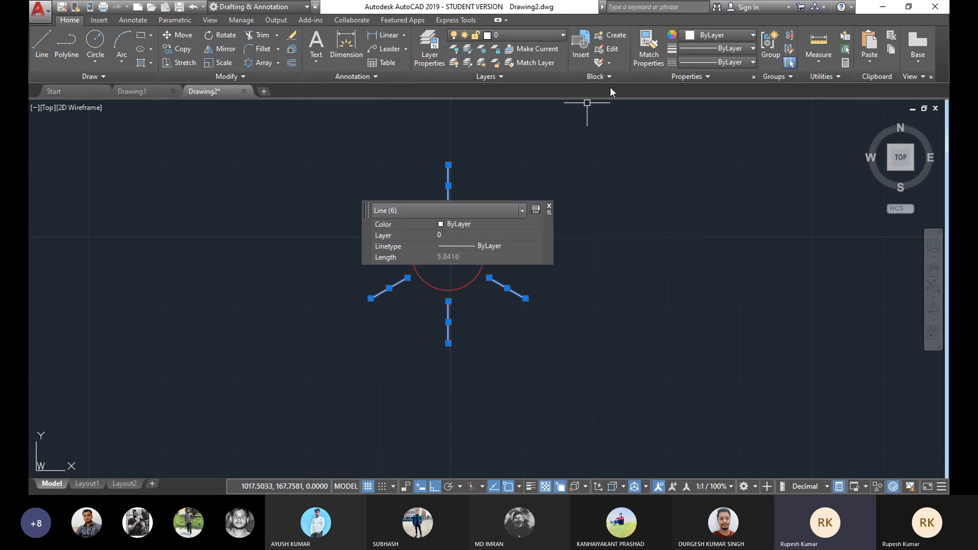
left_click(740, 35)
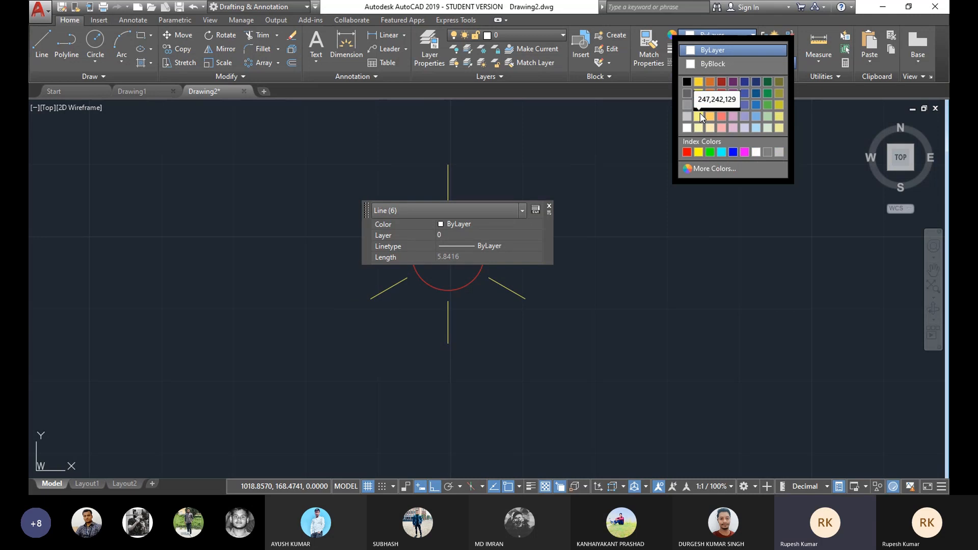
left_click(699, 128)
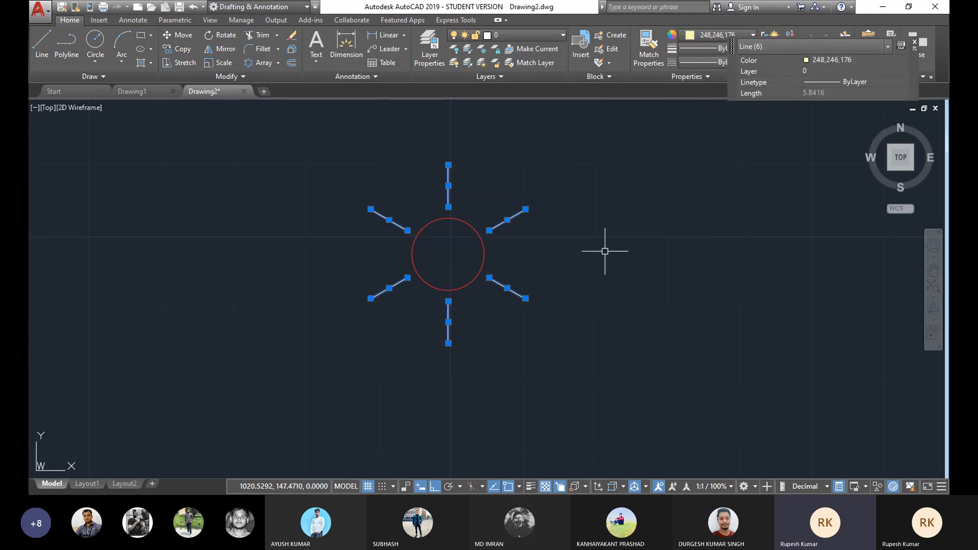
key("Escape")
Step: Copy the X1 label from the relay contact symbol into the red circle
scroll(591, 278, "down", 4)
middle_click_drag(594, 281, 570, 278)
scroll(573, 265, "up", 2)
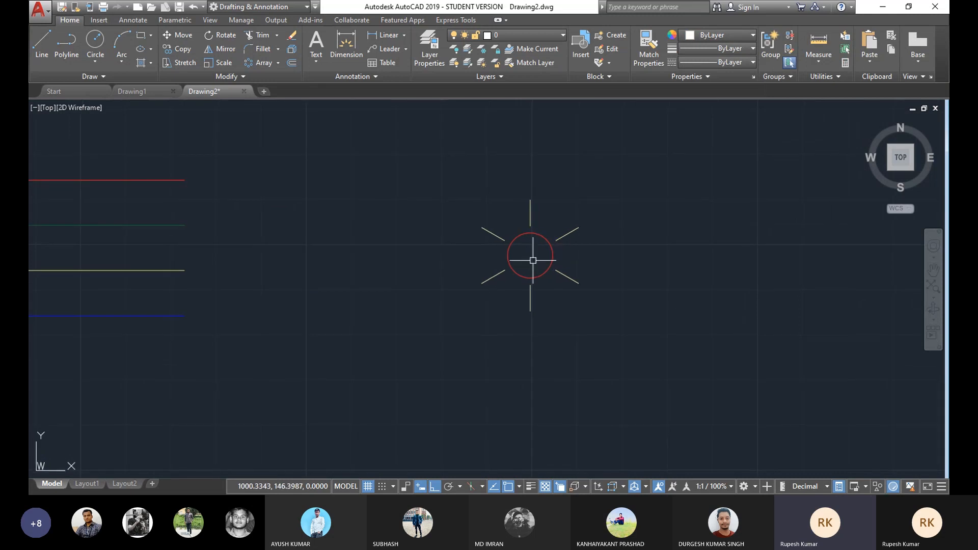
mouse_move(564, 248)
middle_mouse_down()
mouse_move(528, 249)
mouse_move(506, 232)
middle_mouse_up()
scroll(485, 252, "up", 2)
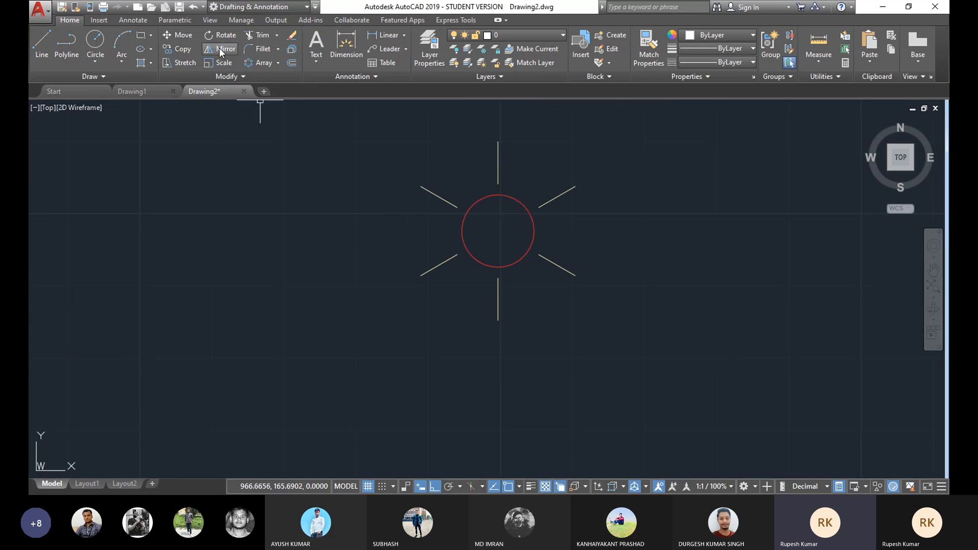
scroll(302, 150, "down", 4)
middle_click_drag(216, 166, 382, 204)
scroll(382, 203, "down", 4)
middle_click_drag(300, 203, 362, 203)
scroll(219, 228, "up", 3)
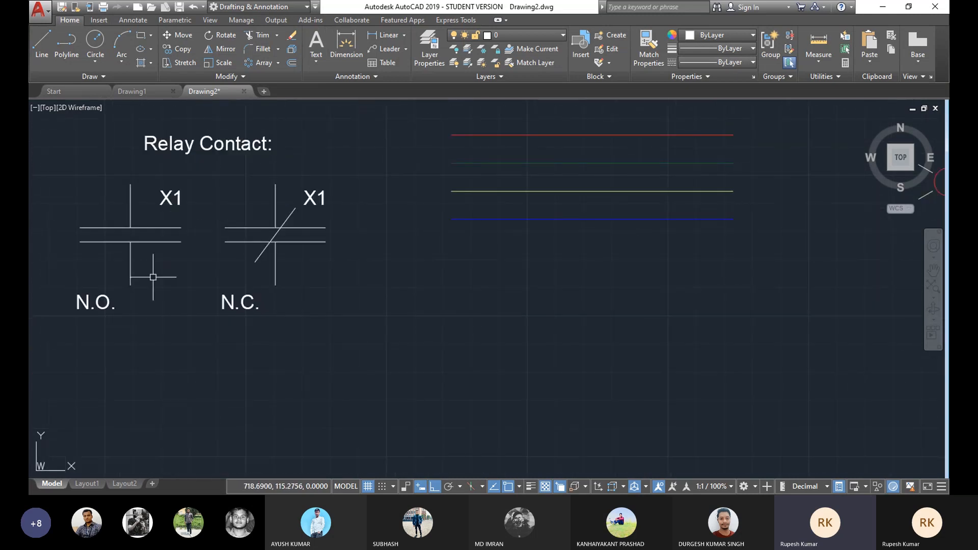
middle_click_drag(89, 301, 109, 290)
scroll(116, 294, "down", 2)
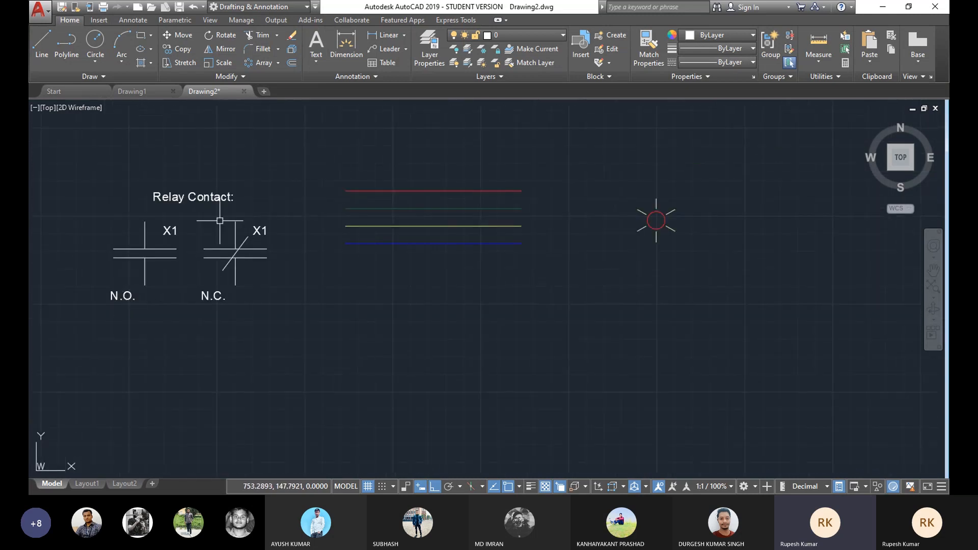
scroll(170, 231, "up", 2)
left_click(181, 48)
left_click(161, 237)
key("Return")
left_click(157, 238)
scroll(579, 204, "down", 6)
scroll(596, 224, "up", 4)
scroll(596, 224, "up", 3)
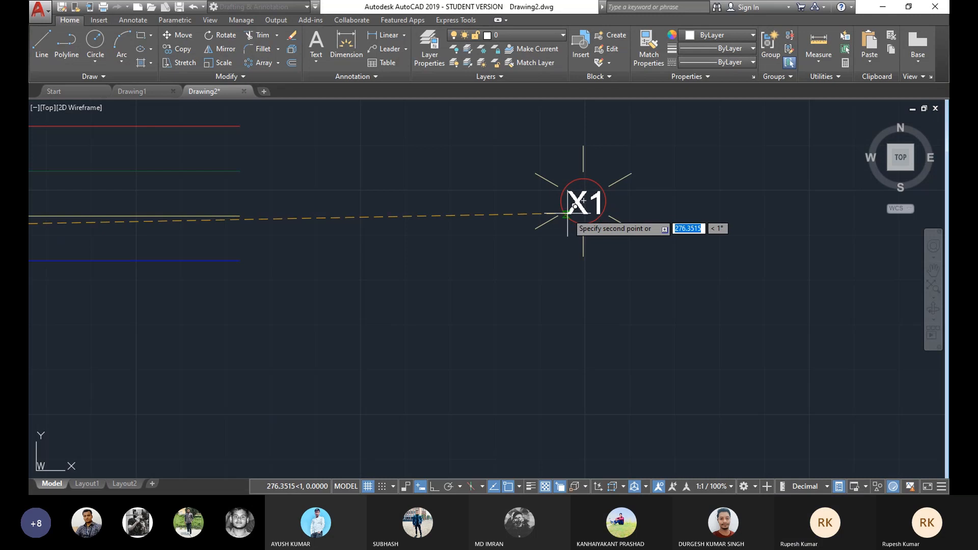
right_click(704, 171)
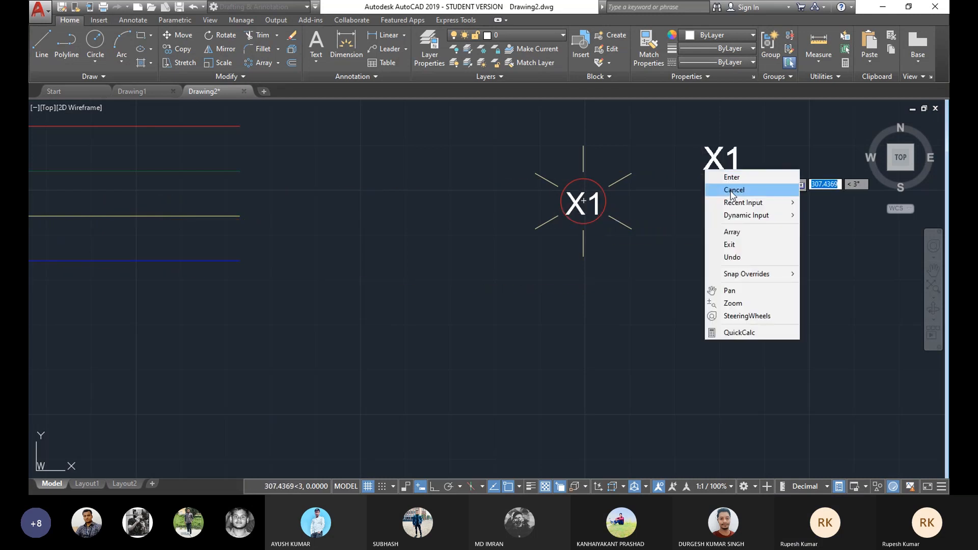
left_click(732, 191)
Step: Edit the copied label's text inside the circle to R
double_click(601, 205)
left_click_drag(601, 205, 571, 204)
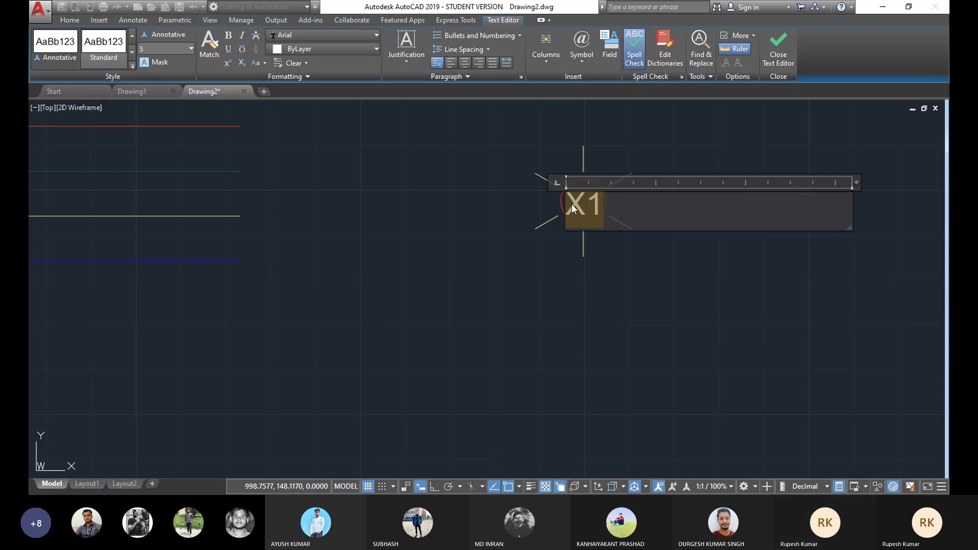
type("R")
left_click(591, 307)
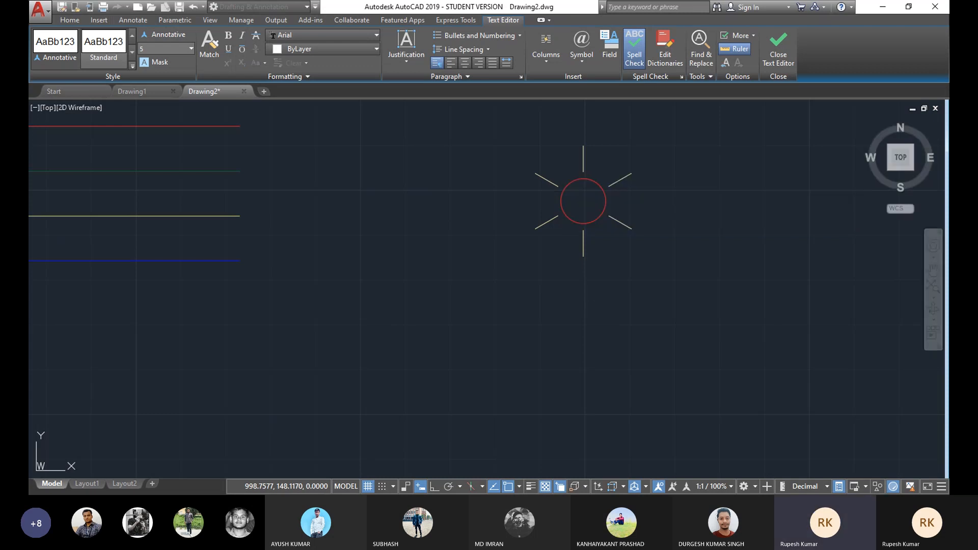
left_click(580, 202)
left_click_drag(580, 202, 590, 206)
left_click(592, 259)
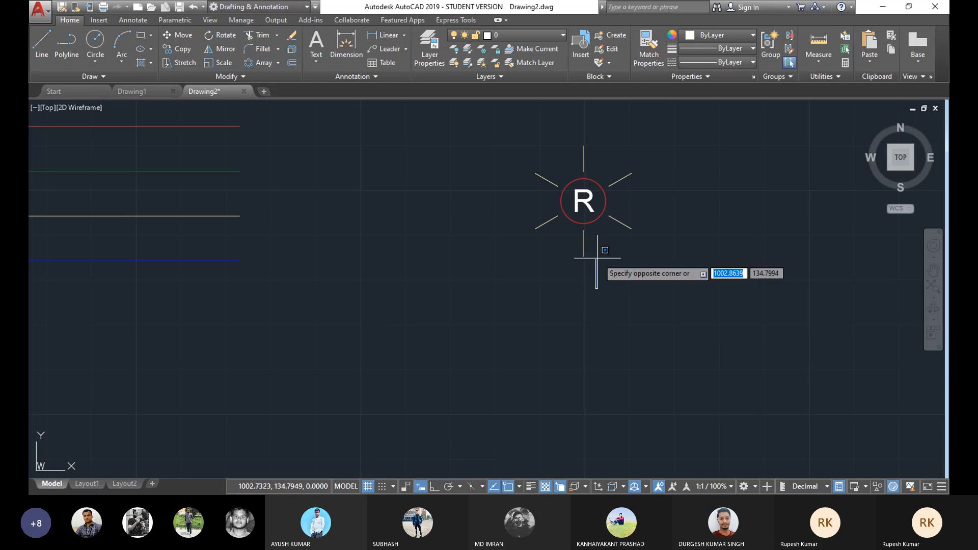
scroll(601, 257, "down", 2)
scroll(609, 233, "down", 4)
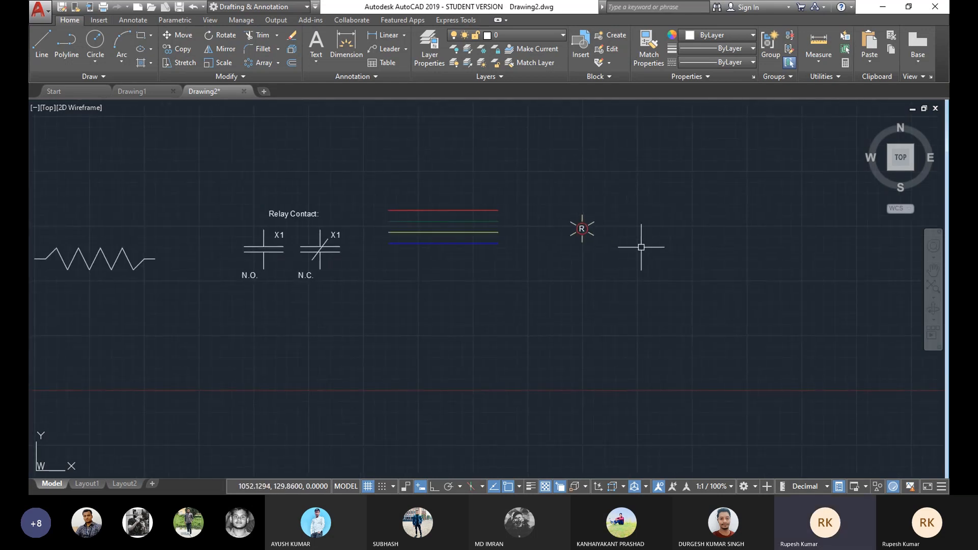
scroll(612, 236, "up", 2)
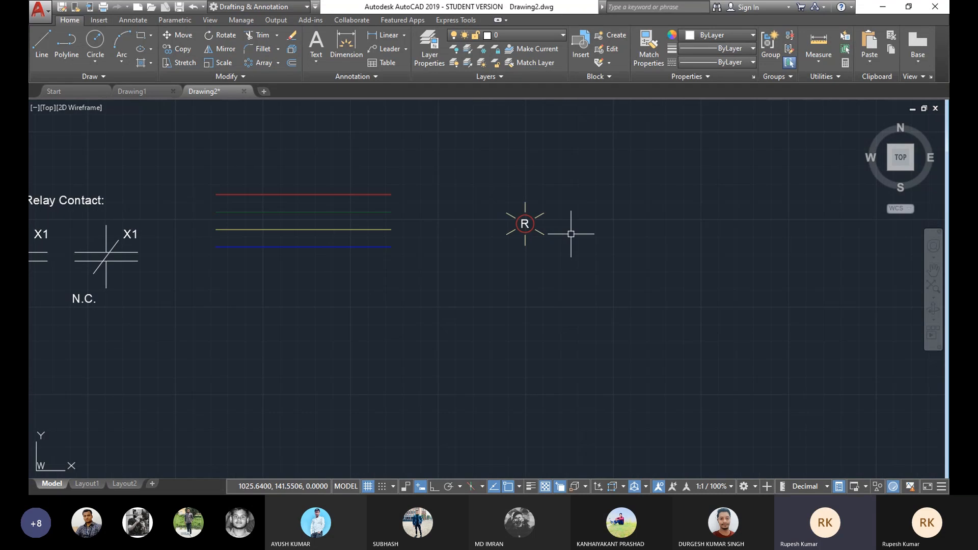
middle_click_drag(572, 230, 479, 219)
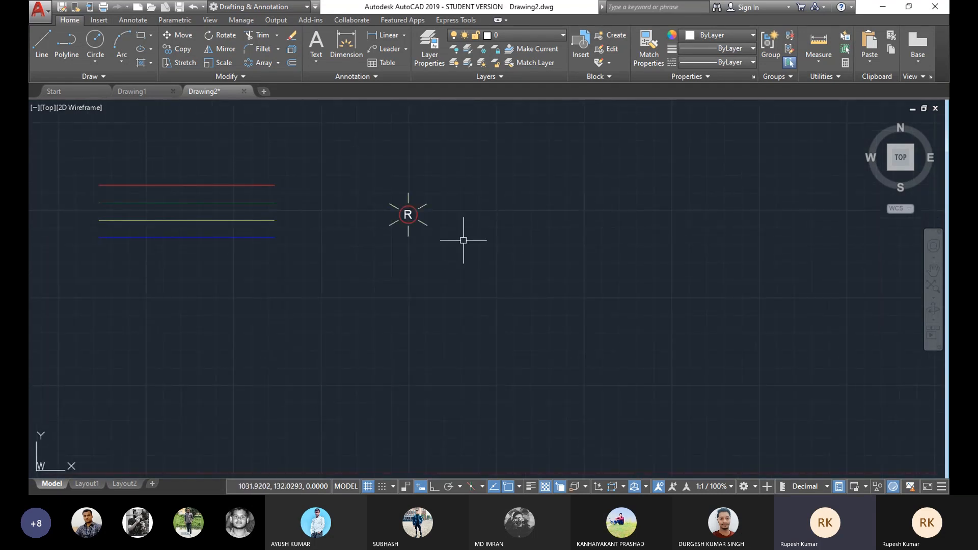
scroll(444, 219, "up", 2)
mouse_move(452, 206)
middle_mouse_down()
mouse_move(419, 212)
mouse_move(421, 203)
middle_mouse_up()
scroll(457, 206, "up", 2)
middle_click_drag(352, 173, 432, 145)
scroll(376, 187, "down", 2)
middle_click_drag(376, 186, 378, 191)
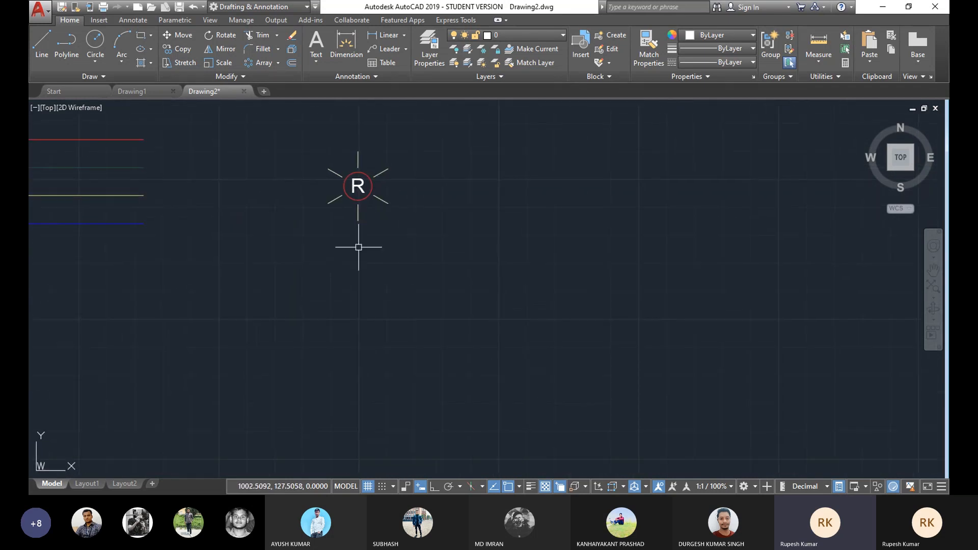
Step: Copy the lamp symbol with its R label three times in an evenly spaced row to the right
middle_click_drag(266, 174, 318, 189)
left_click(181, 49)
left_click(467, 147)
left_click(333, 270)
key("Return")
left_click(410, 236)
left_click(514, 237)
left_click(614, 237)
left_click(712, 238)
right_click(778, 184)
left_click(790, 192)
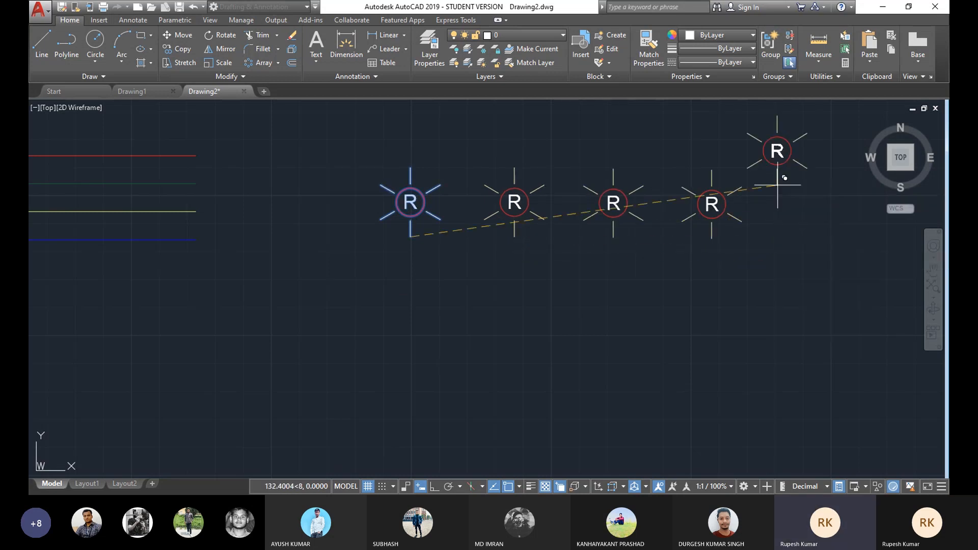
Step: Change the second lamp's circle colour to green 19,103,52
left_click(528, 203)
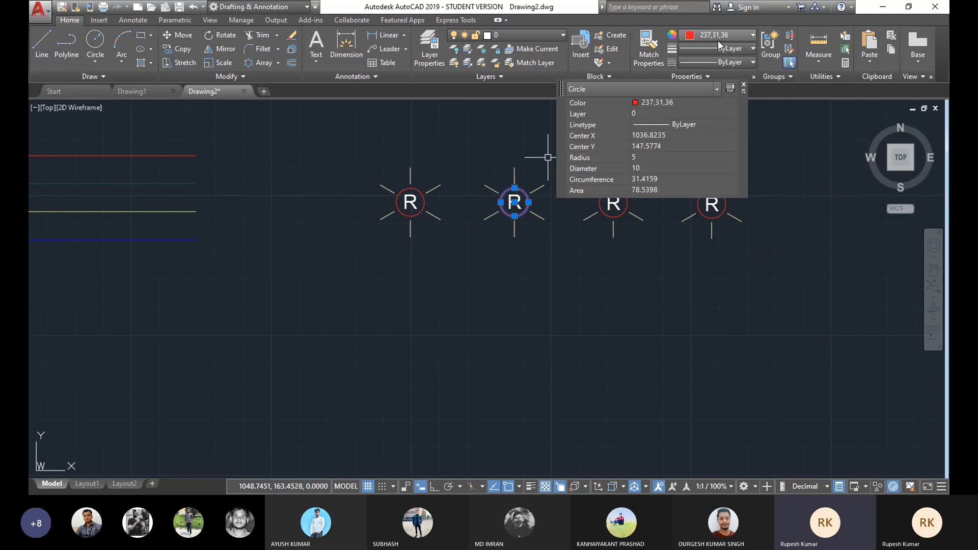
left_click(731, 35)
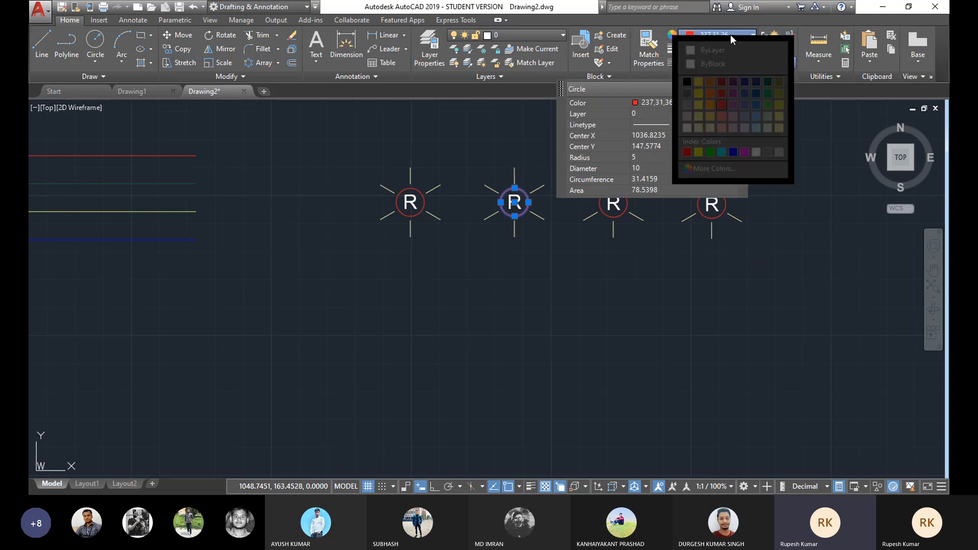
left_click(769, 81)
key("Escape")
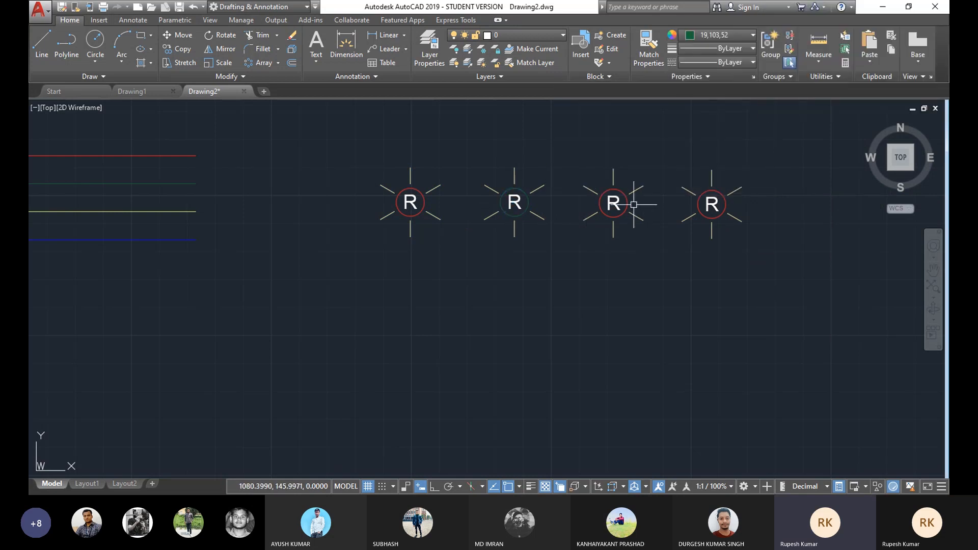
Step: Change the third lamp's circle colour to blue 39,118,187
left_click(627, 204)
left_click(738, 36)
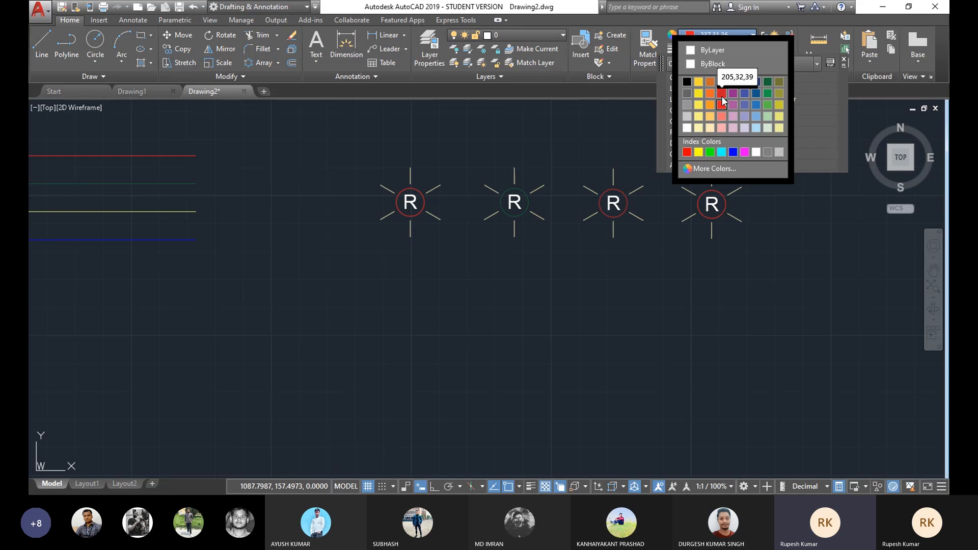
left_click(757, 104)
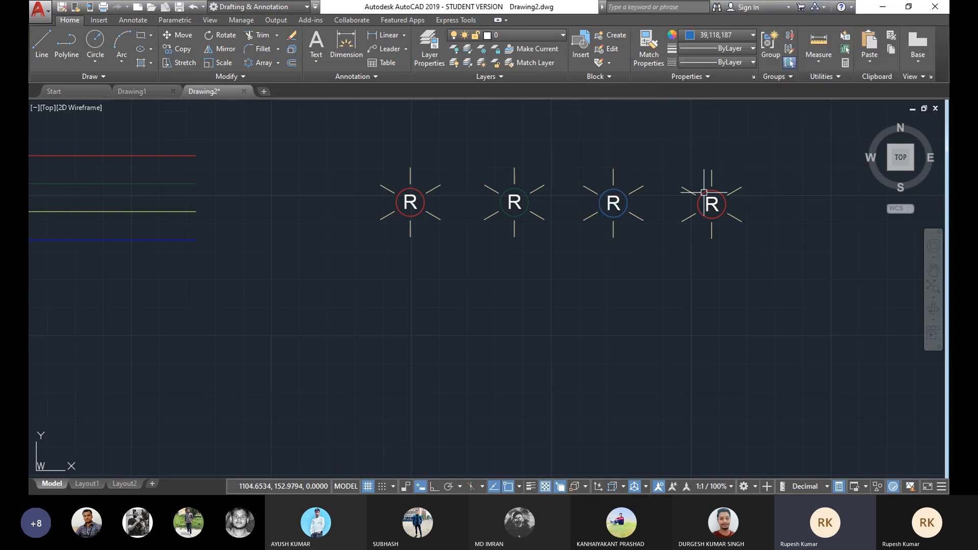
Step: Change the fourth lamp's circle colour to yellow 248,215,49
left_click(722, 191)
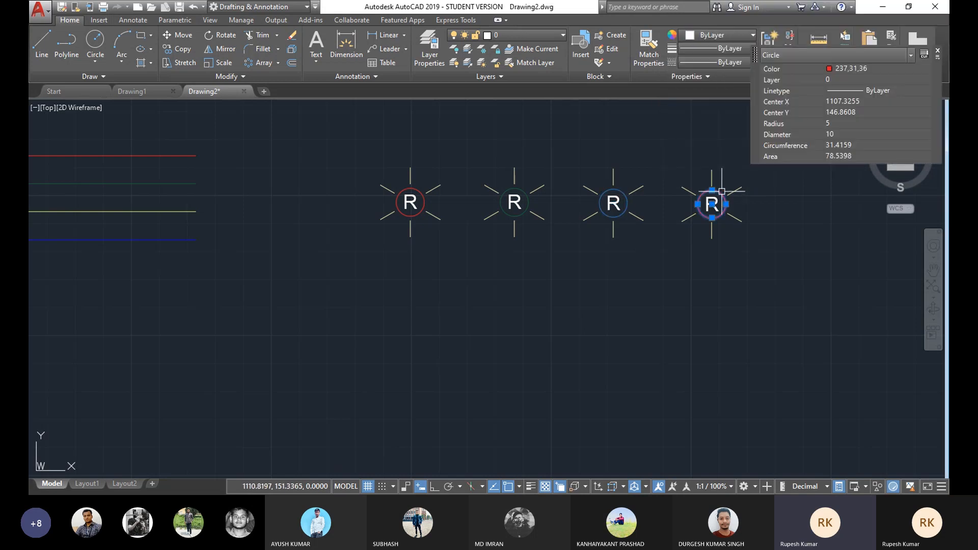
left_click(726, 33)
left_click(698, 82)
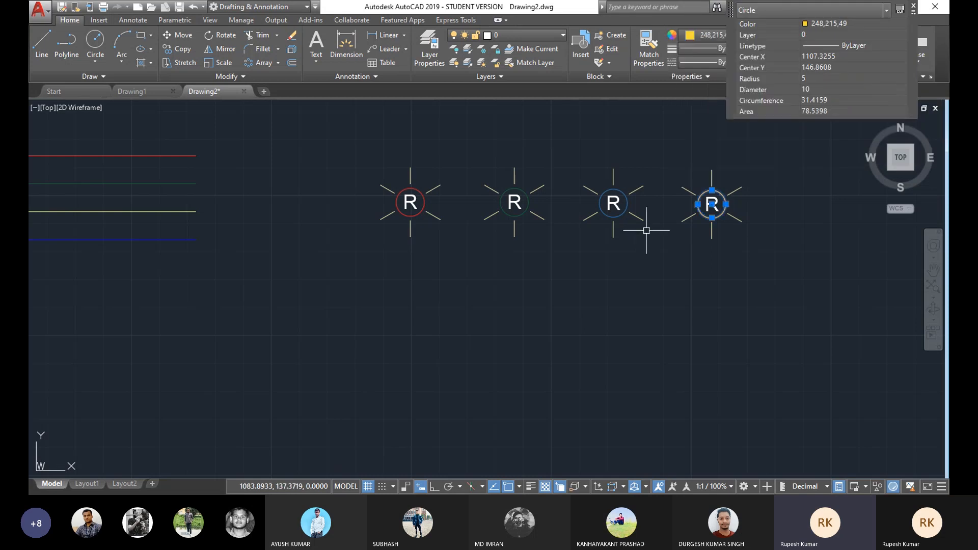
key("Escape")
Step: Edit the second lamp's label text from R to G
middle_click_drag(649, 239, 639, 246)
scroll(585, 219, "up", 2)
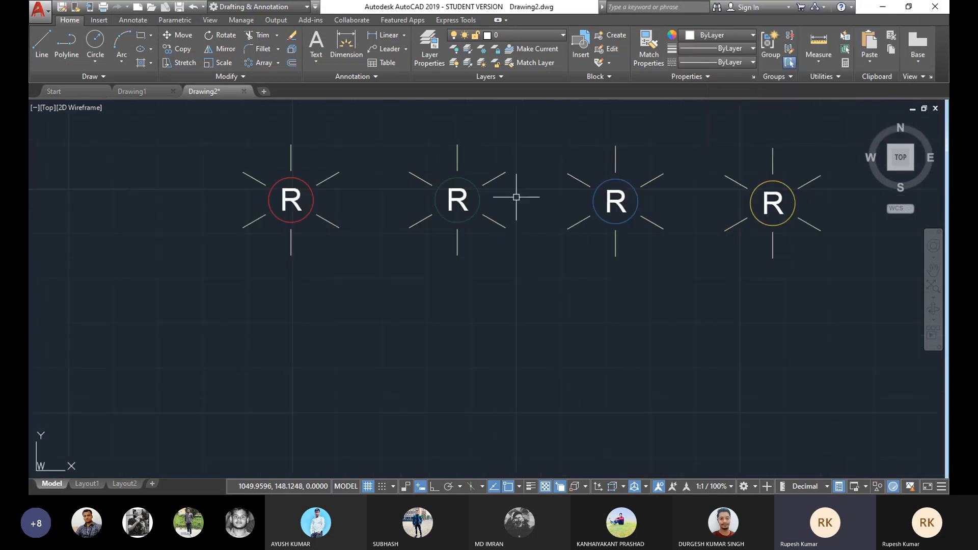
double_click(464, 201)
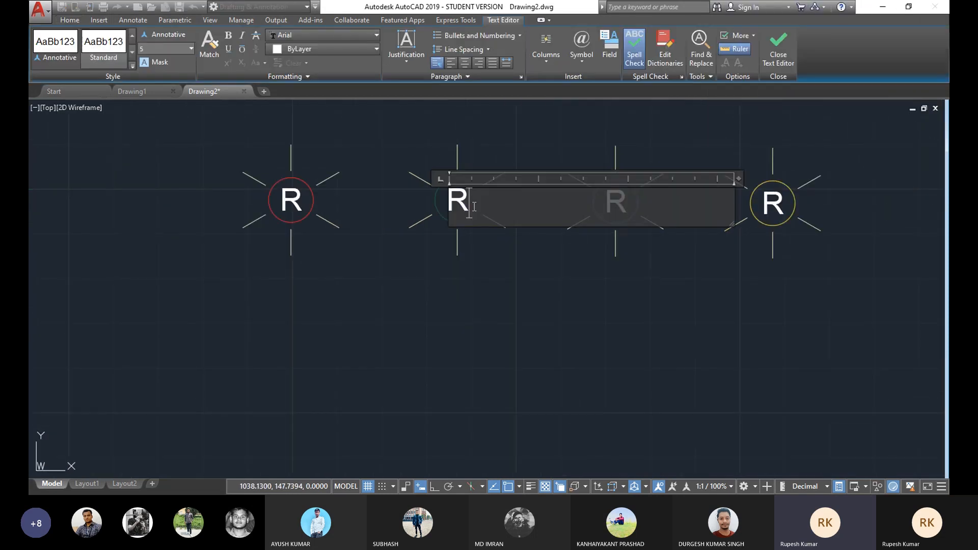
key("BackSpace")
type("G")
Step: Edit the third lamp's label text to B
left_click(629, 164)
double_click(626, 197)
left_click_drag(628, 203, 604, 204)
type("B")
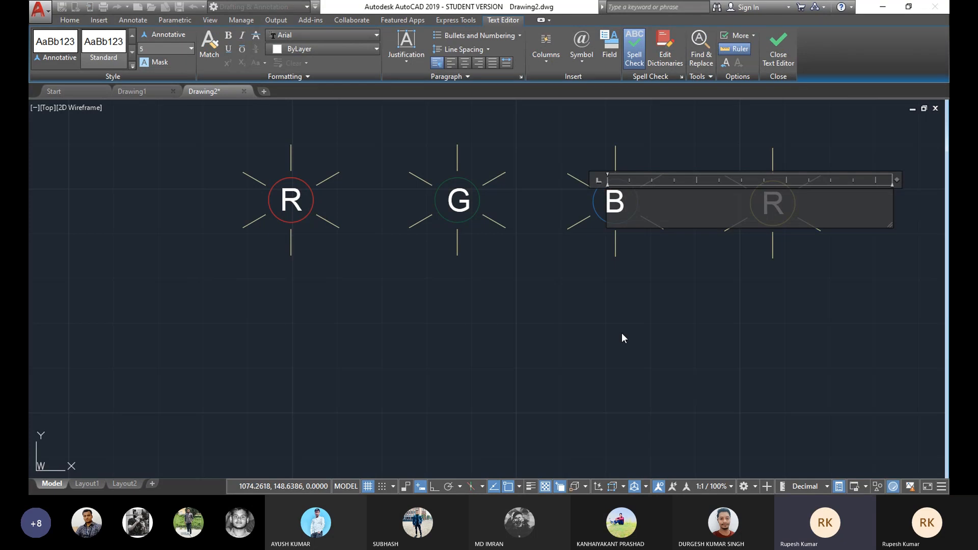
left_click(622, 333)
Step: Edit the fourth lamp's label text to Y
double_click(773, 203)
left_click_drag(788, 204, 750, 203)
type("Y")
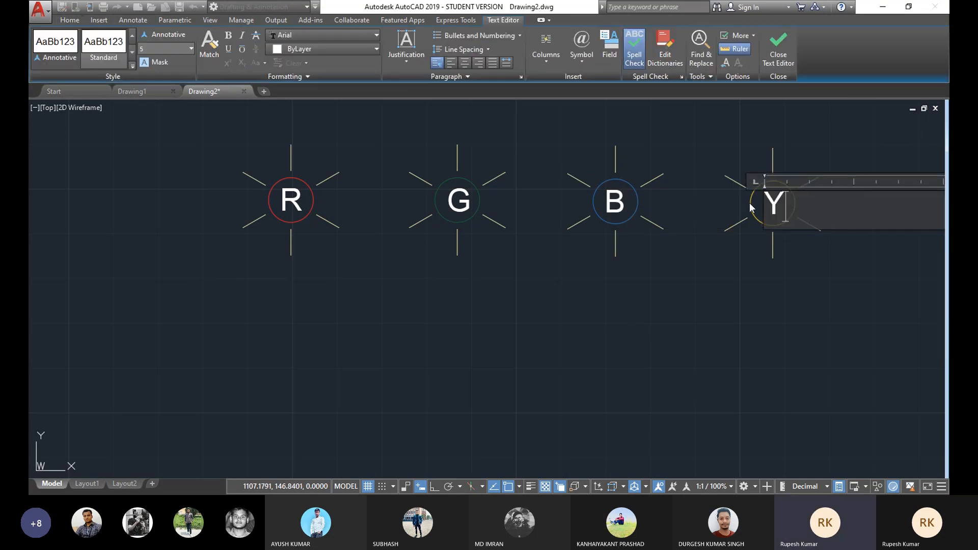
left_click(739, 320)
Step: Add multiline text reading INDICATION LAMP above the row of lamps
scroll(563, 240, "down", 2)
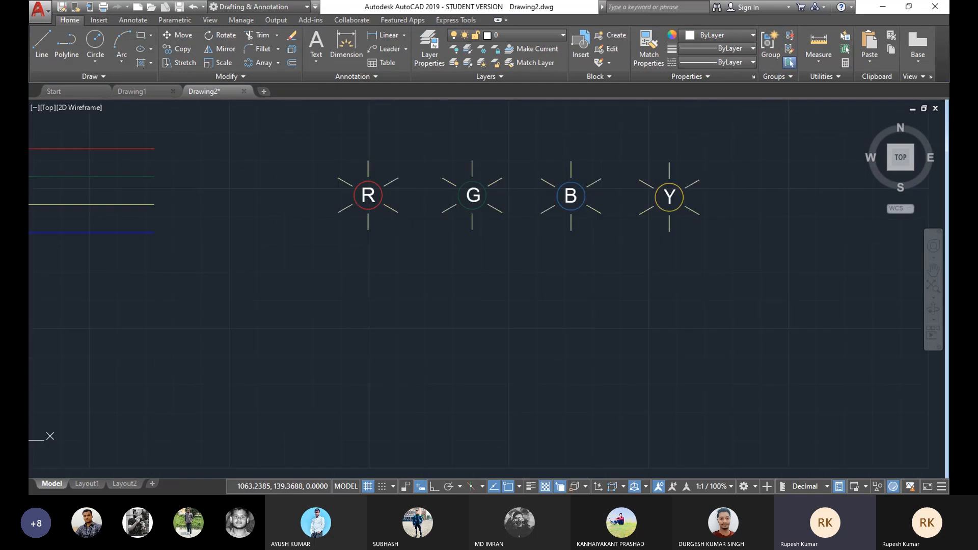
scroll(511, 135, "up", 2)
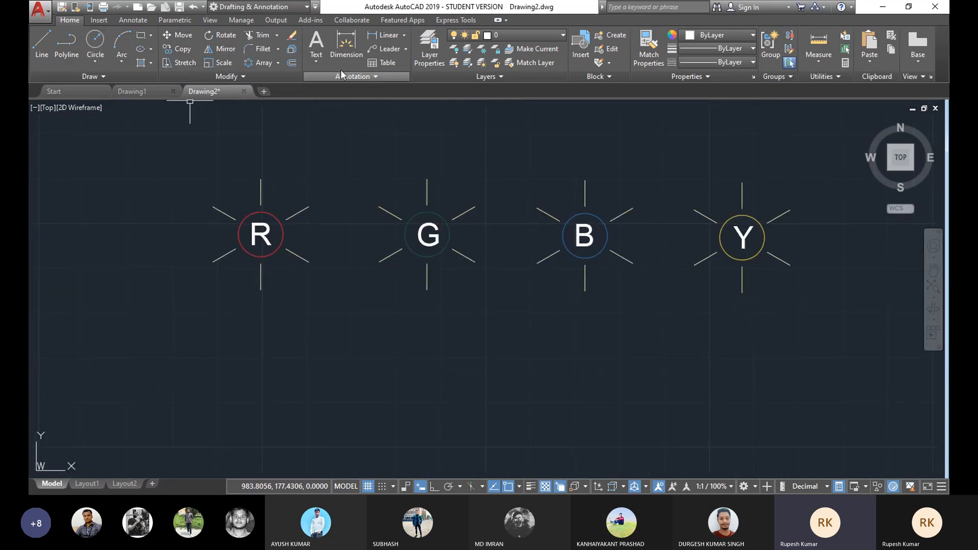
left_click(316, 60)
left_click(317, 86)
left_click(420, 122)
left_click(647, 146)
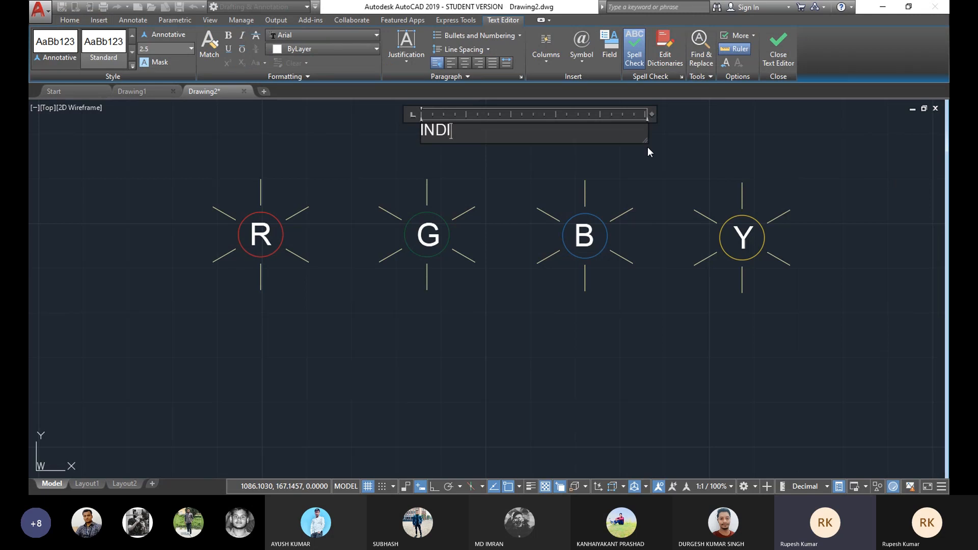
type("INDICATION LAMP")
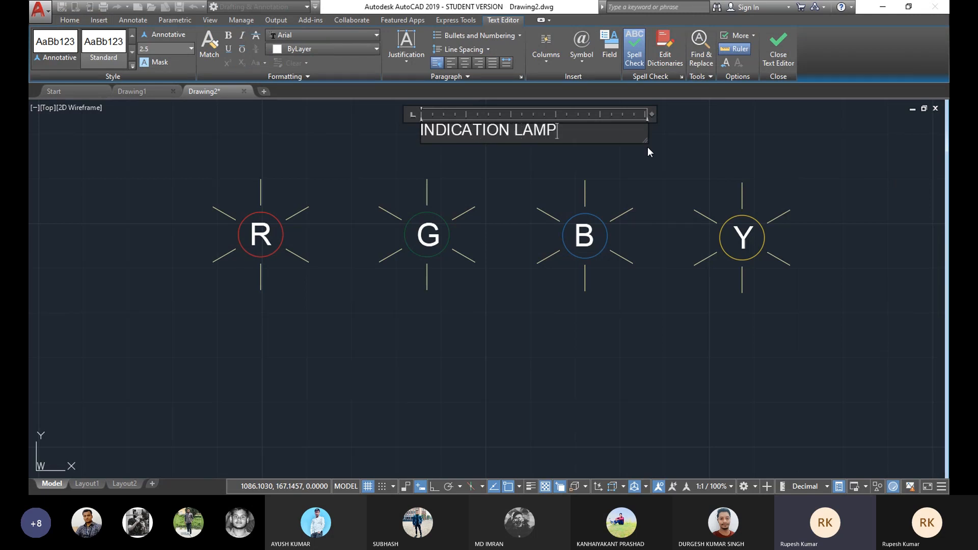
Step: Set the INDICATION LAMP title's text height to 5
left_click_drag(560, 134, 176, 70)
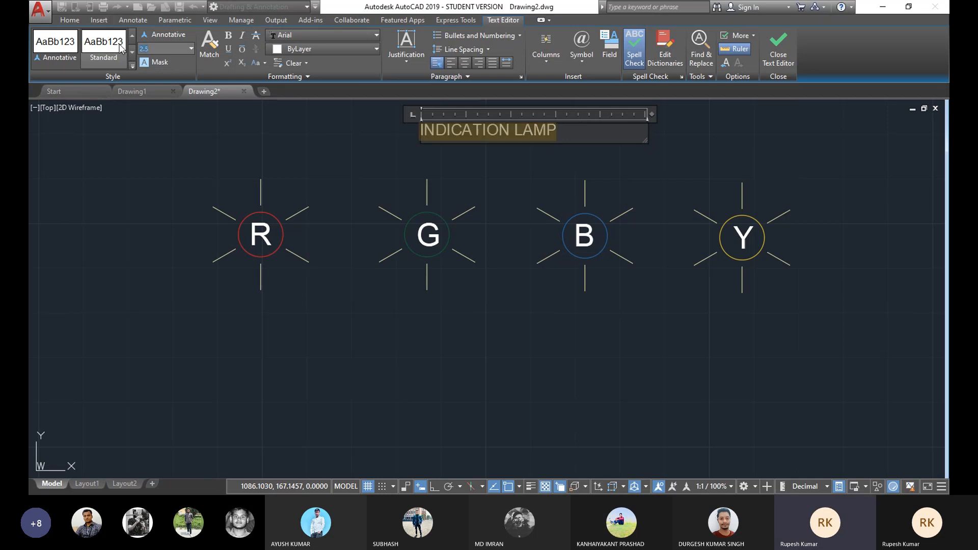
type("5")
key("Return")
left_click(208, 258)
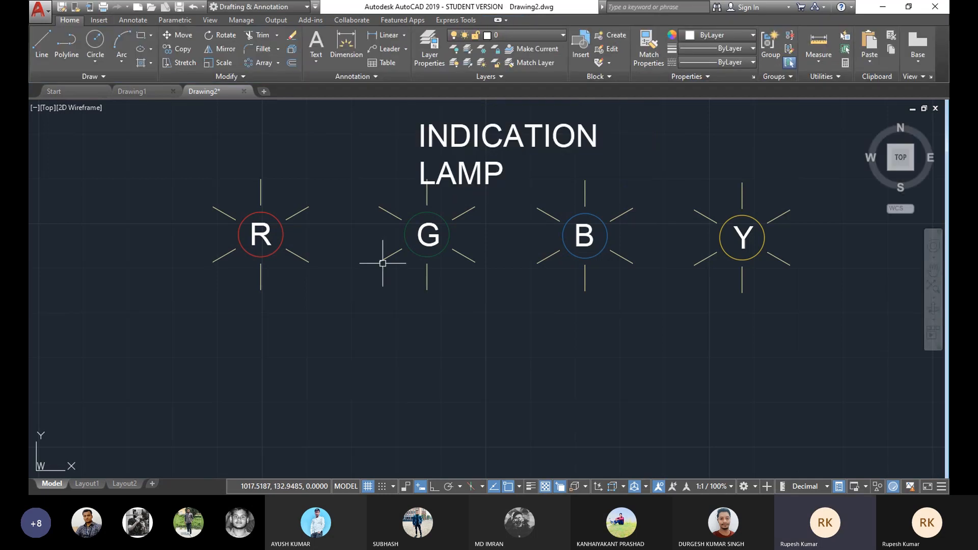
Step: Widen the title's text box so INDICATION LAMP sits on a single line
left_click(460, 138)
left_click(535, 183)
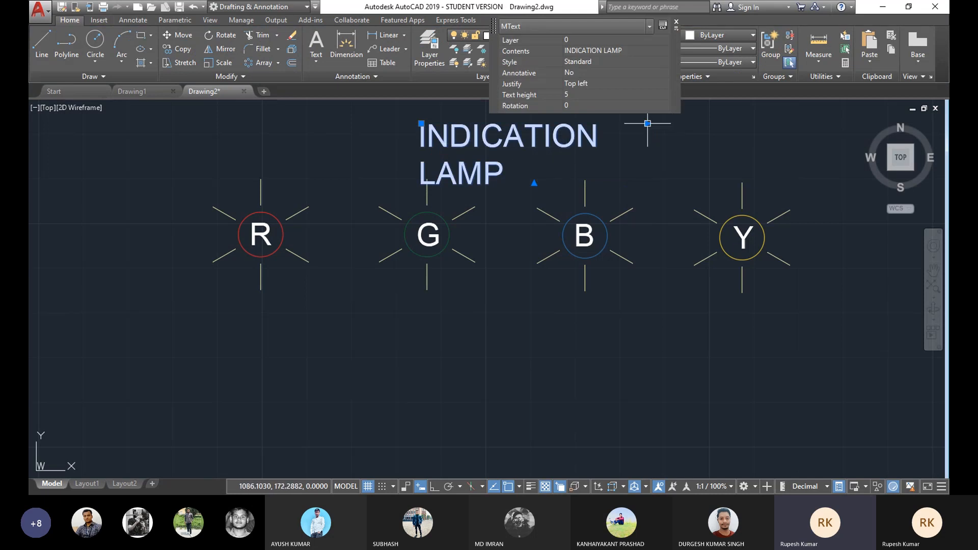
left_click(700, 123)
left_click_drag(556, 139, 503, 153)
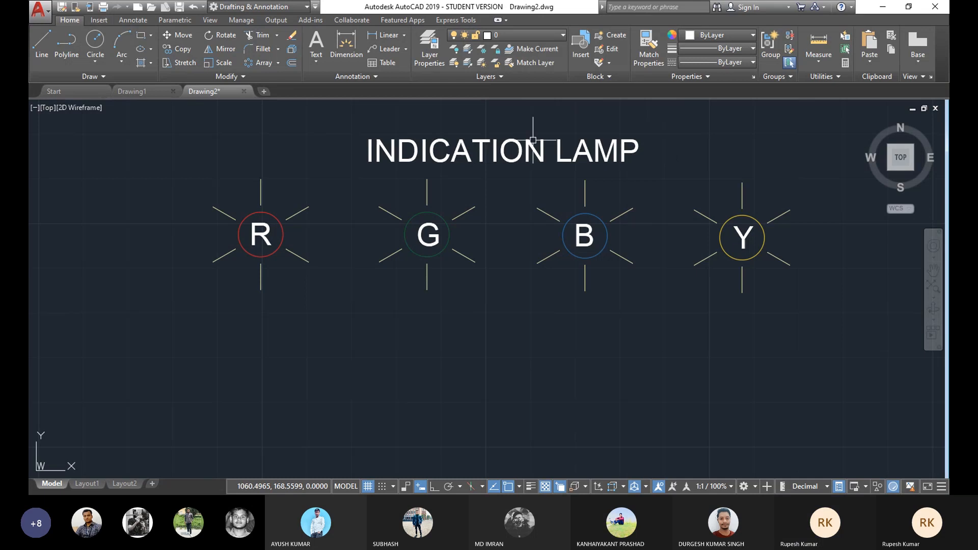
Step: Draw a circle of radius 5 below the row of lamps
scroll(645, 242, "down", 2)
mouse_move(645, 242)
middle_mouse_down()
mouse_move(568, 212)
mouse_move(529, 179)
mouse_move(528, 189)
middle_mouse_up()
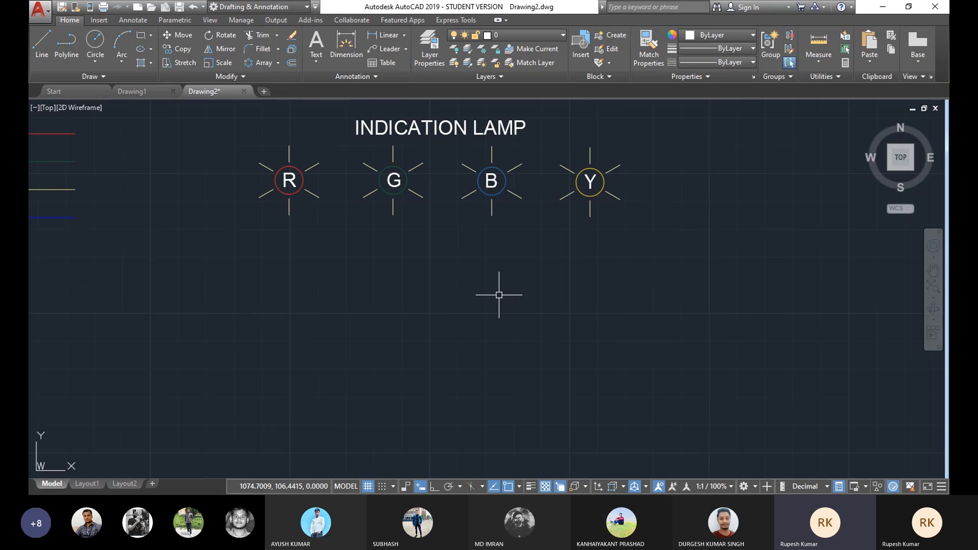
middle_click_drag(475, 276, 489, 270)
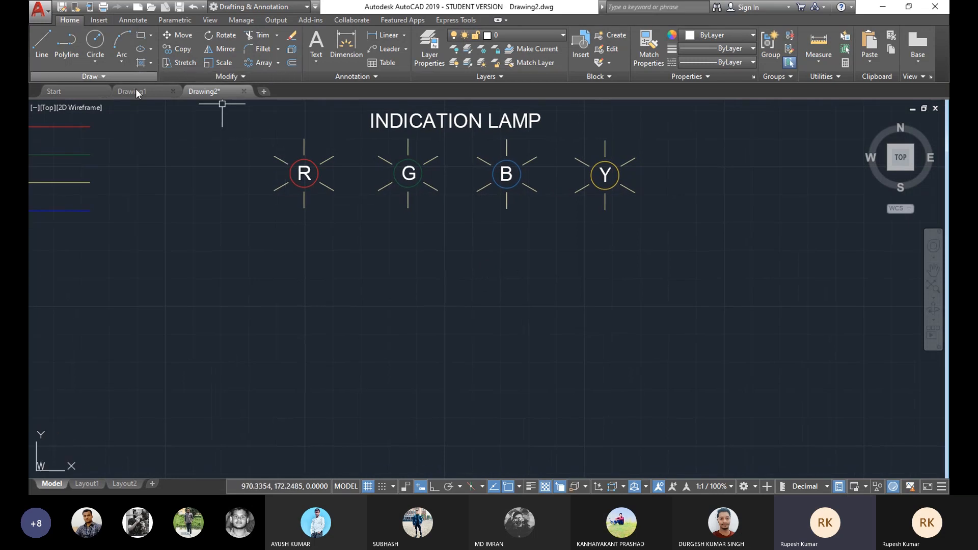
left_click(93, 63)
left_click(90, 81)
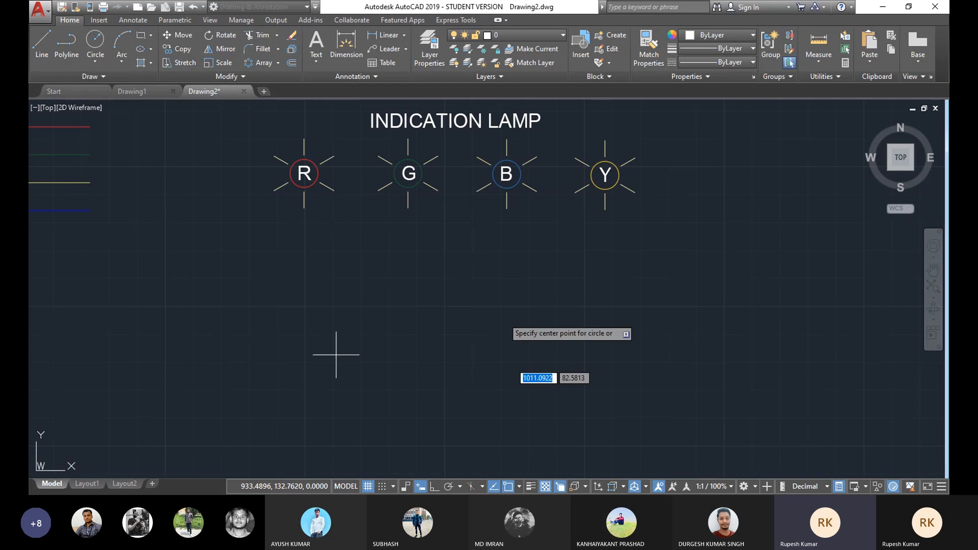
left_click(452, 321)
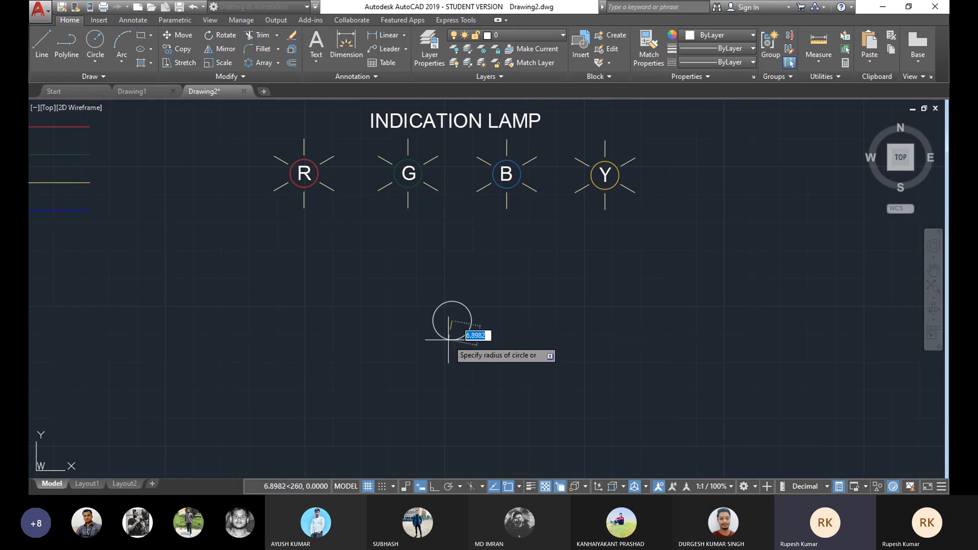
type("5")
key("Return")
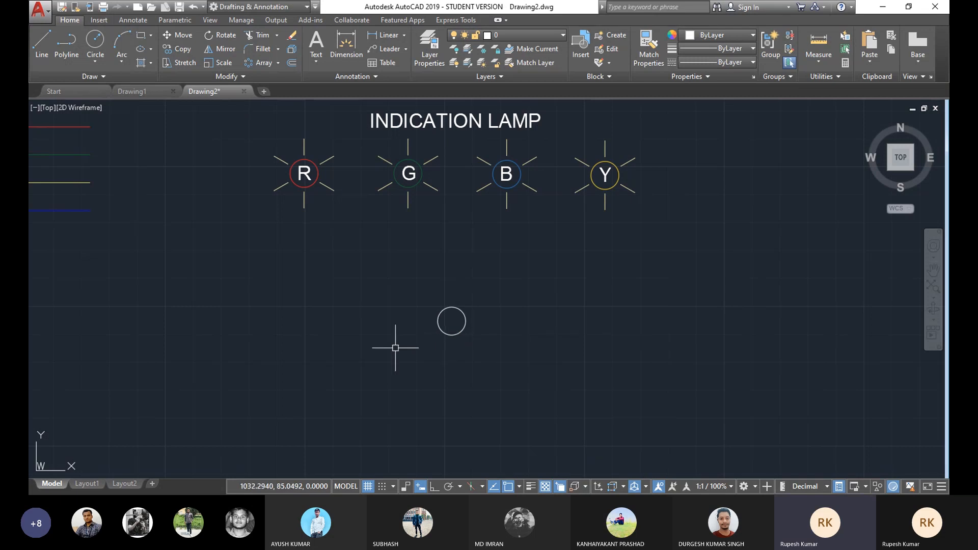
scroll(395, 348, "up", 2)
scroll(512, 284, "down", 4)
scroll(557, 260, "up", 4)
scroll(557, 260, "up", 2)
left_click(500, 228)
left_click(474, 254)
key("Escape")
scroll(467, 265, "down", 4)
key("Escape")
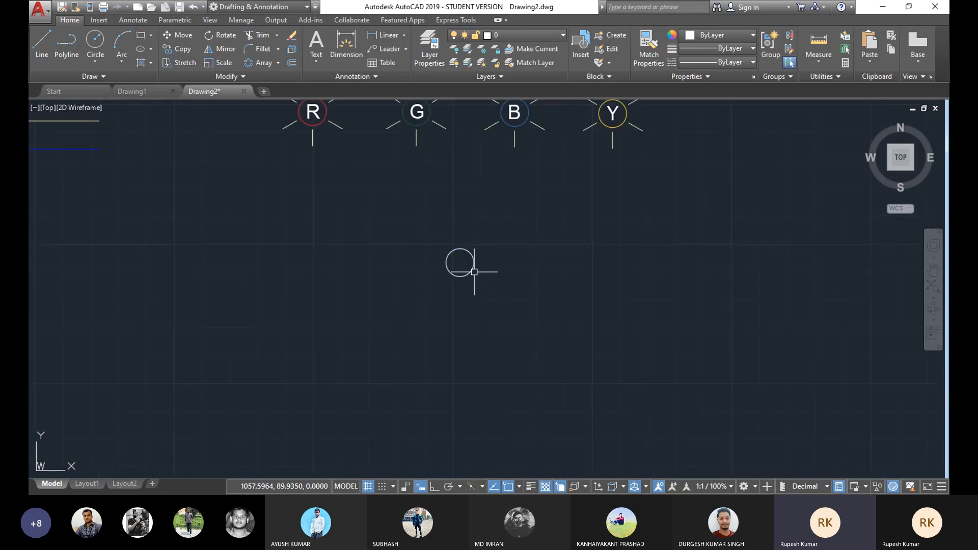
middle_click_drag(488, 207, 478, 216)
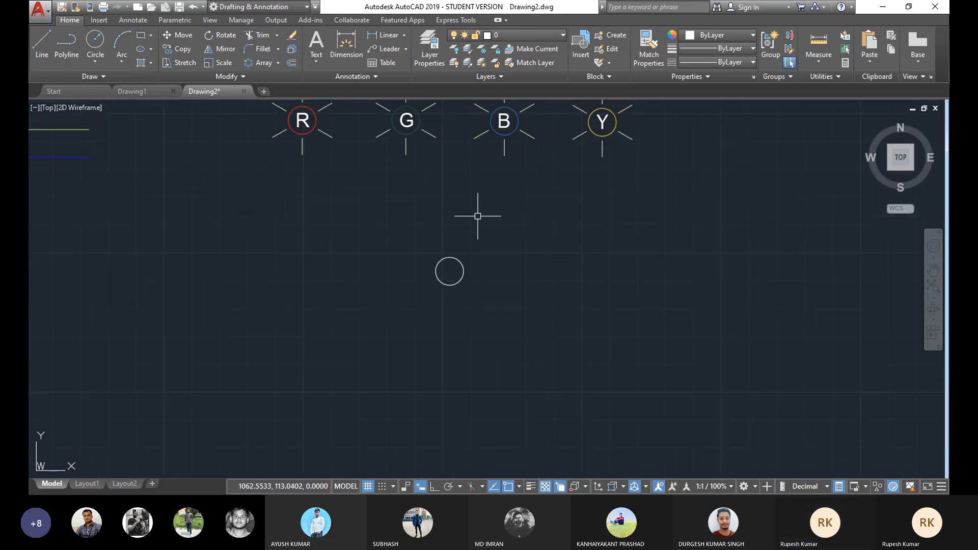
left_click(95, 63)
left_click(93, 80)
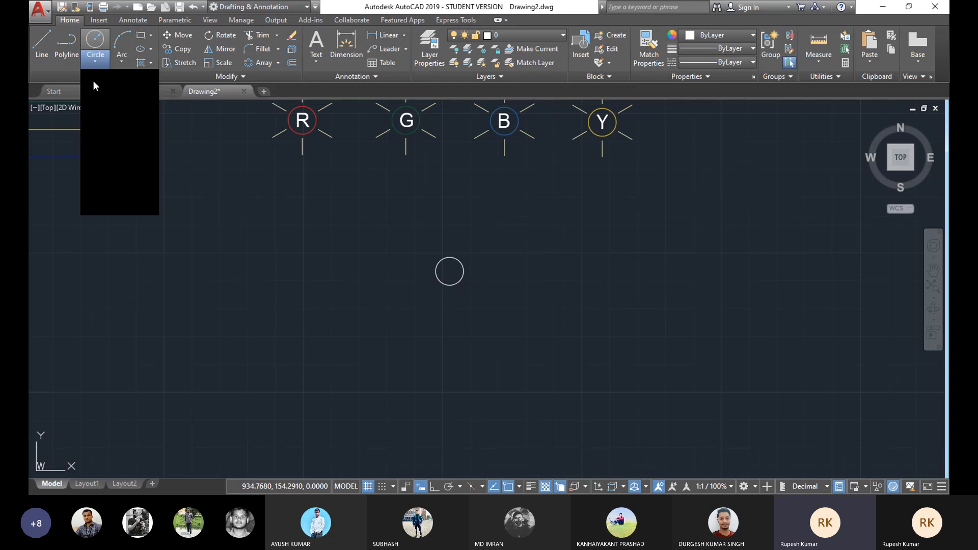
left_click(449, 271)
key("Escape")
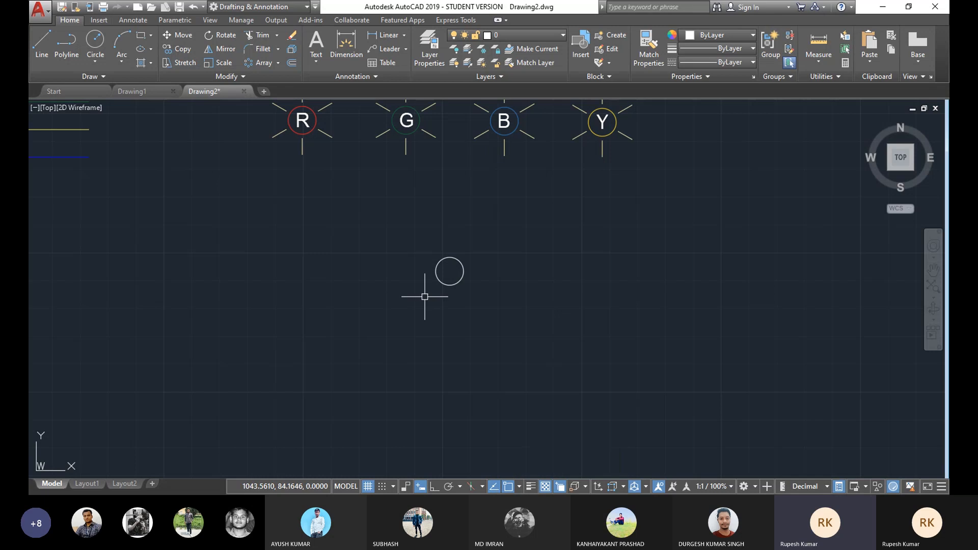
Step: Turn on object snap tracking
left_click(43, 45)
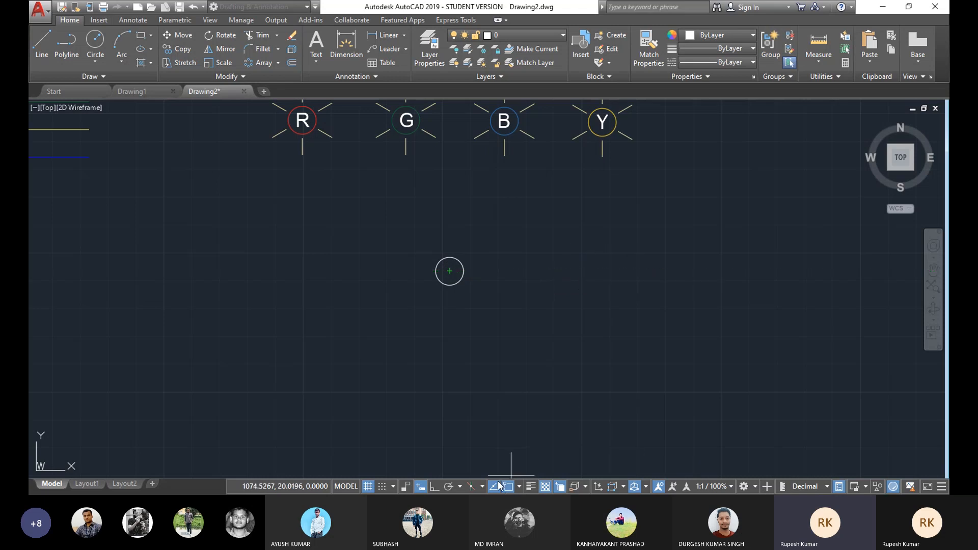
key("Escape")
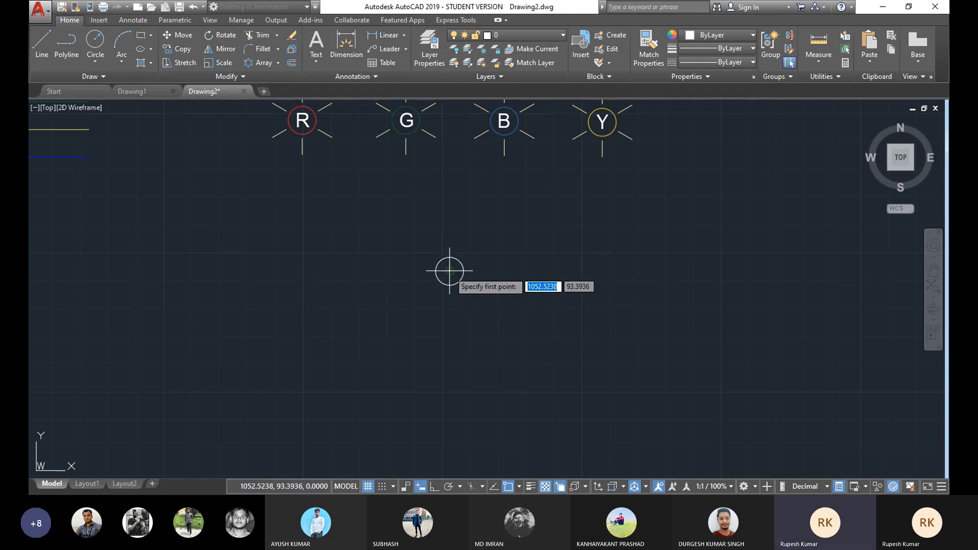
left_click(494, 489)
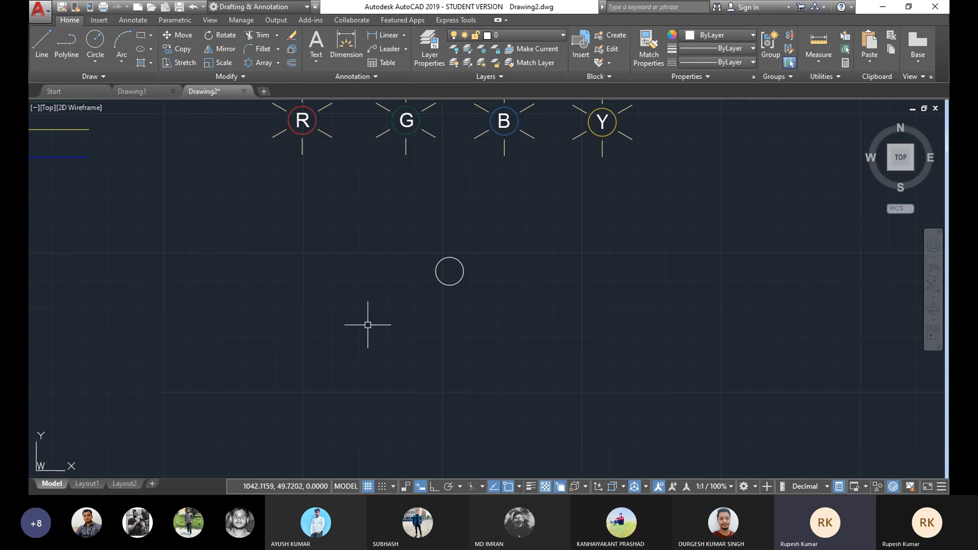
left_click(36, 47)
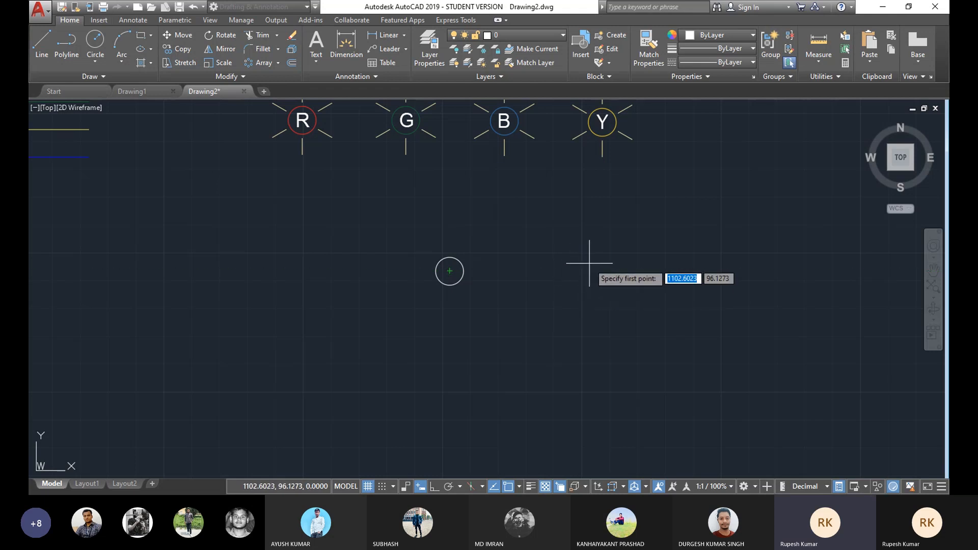
key("Escape")
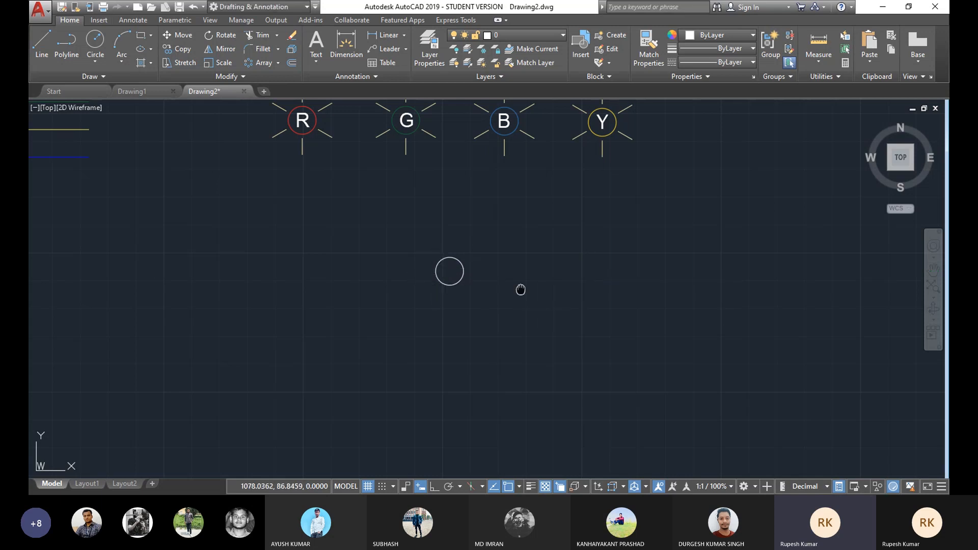
middle_click_drag(520, 288, 459, 269)
left_click(41, 57)
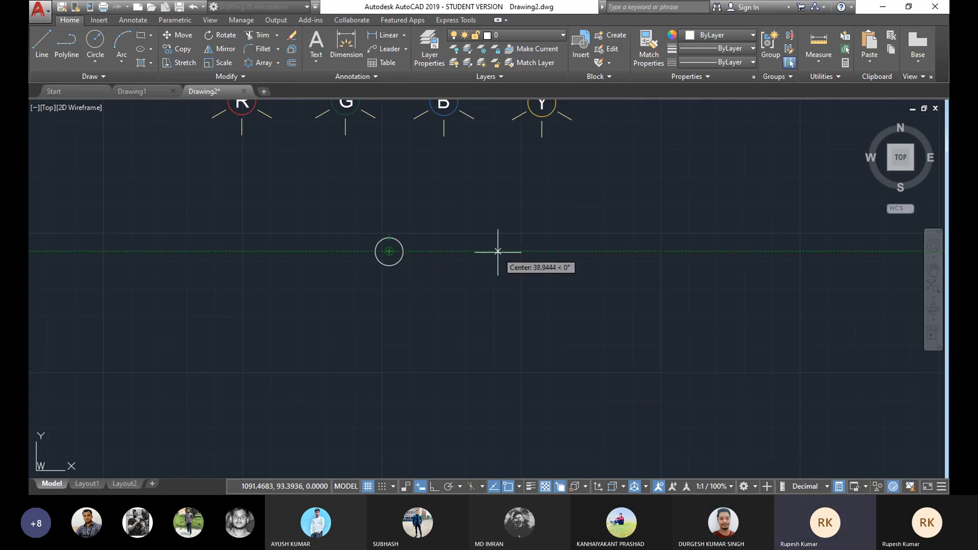
left_click(487, 251)
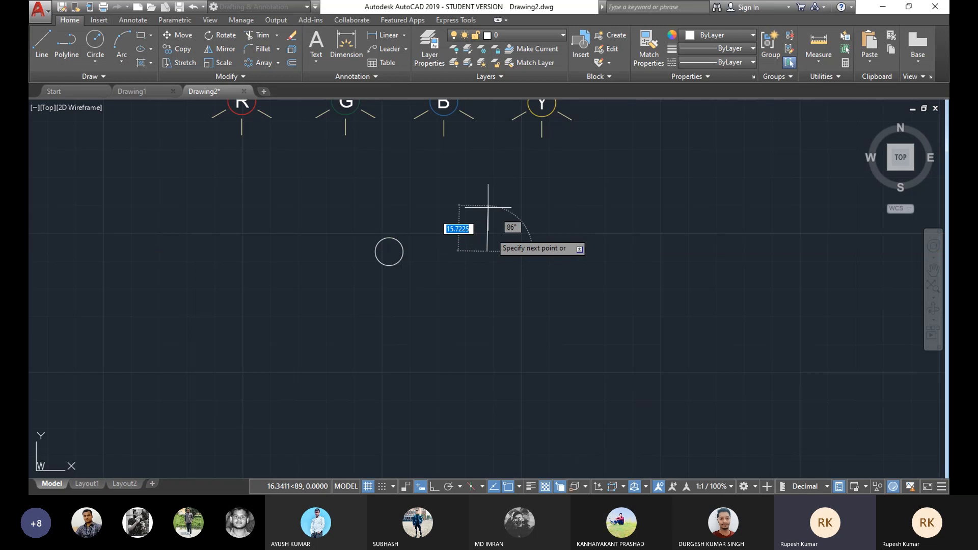
key("Escape")
Step: Draw a circle of radius 8.5 to the right of the smaller circle, level with its centre
left_click(98, 65)
left_click(117, 80)
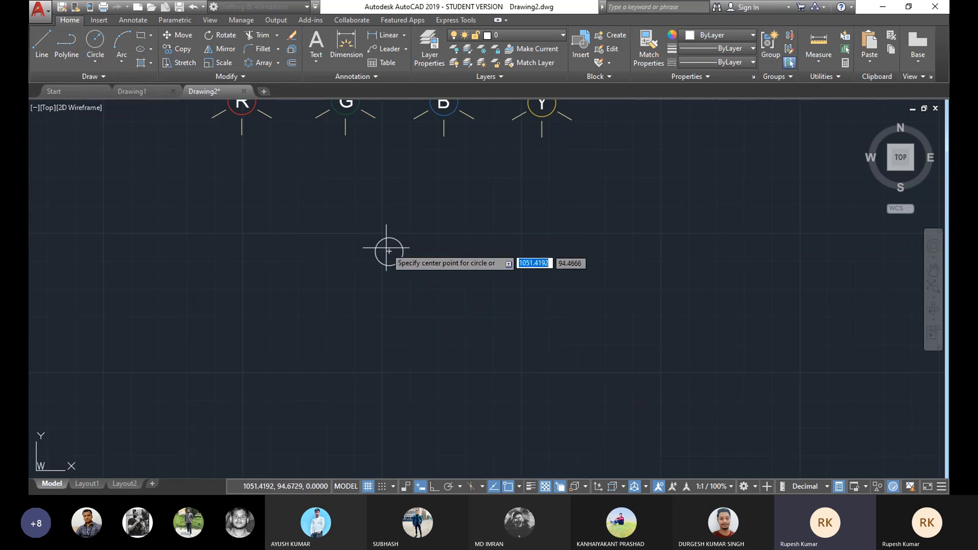
left_click(498, 251)
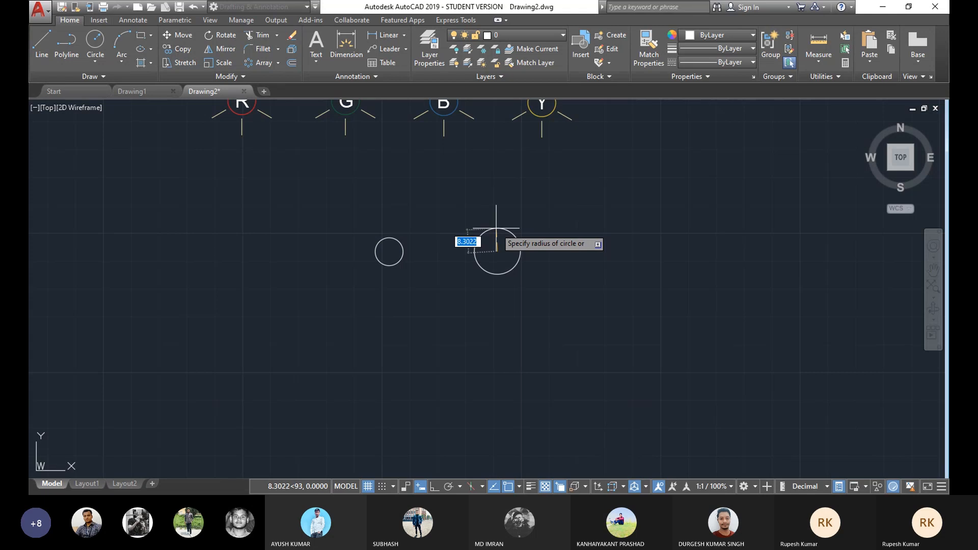
type("8.5")
key("Return")
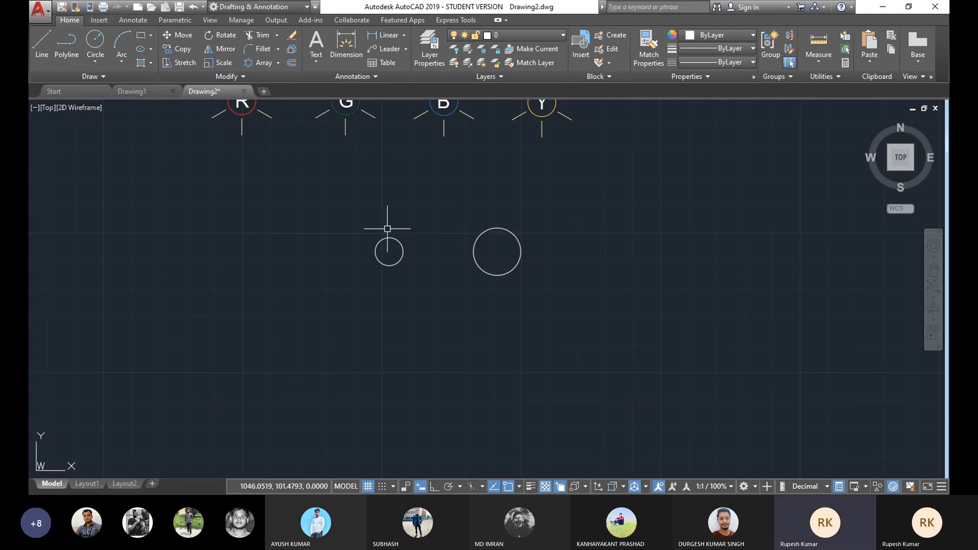
scroll(450, 250, "down", 1)
middle_click_drag(398, 243, 486, 217)
scroll(508, 251, "up", 2)
scroll(490, 239, "down", 2)
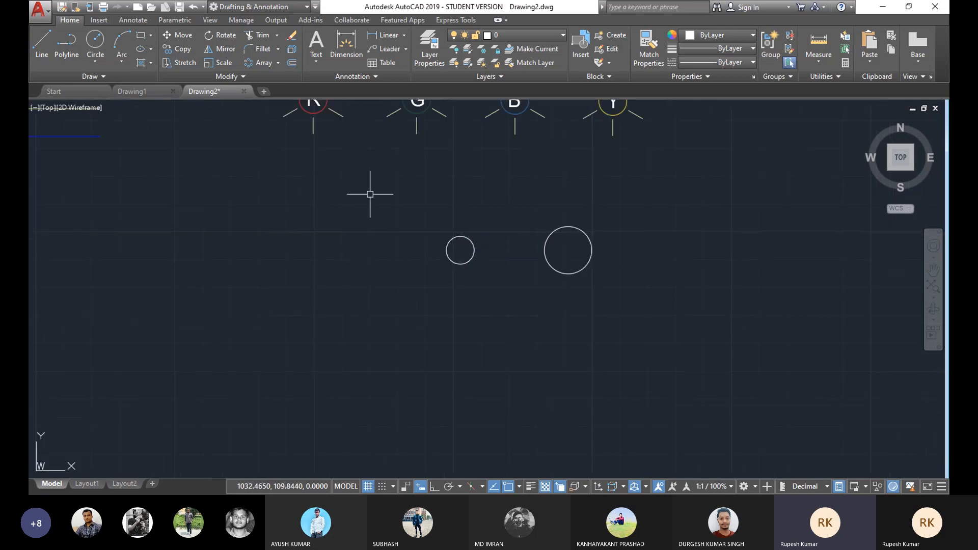
left_click(42, 43)
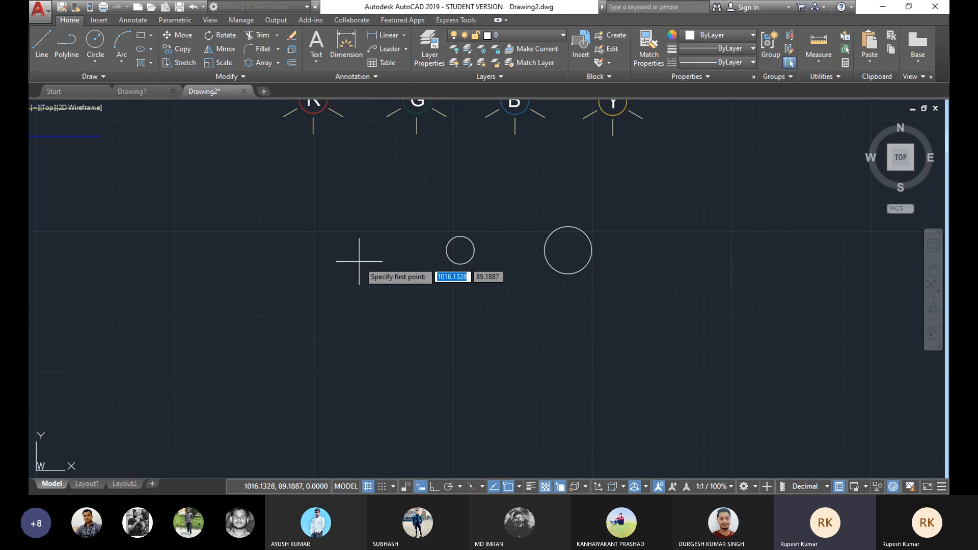
type("tan")
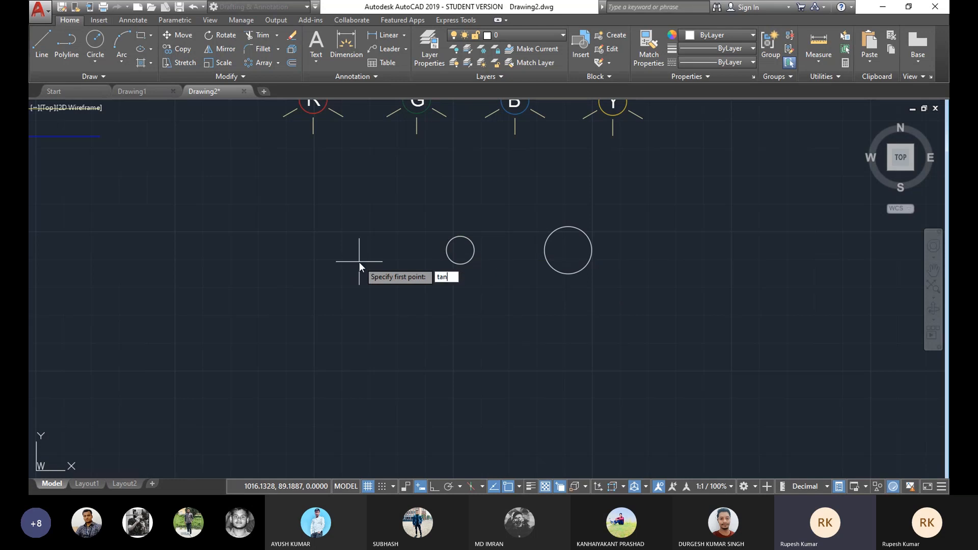
key("Return")
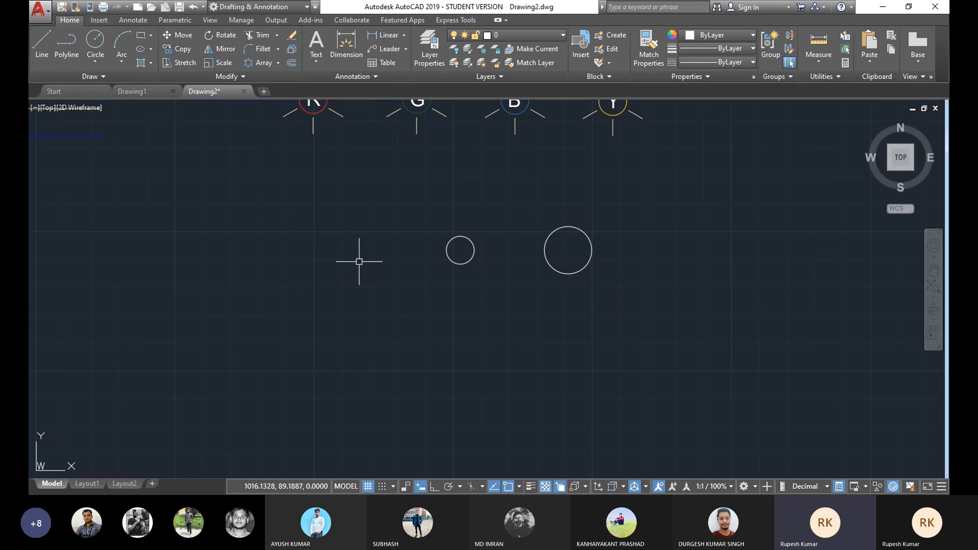
left_click(41, 48)
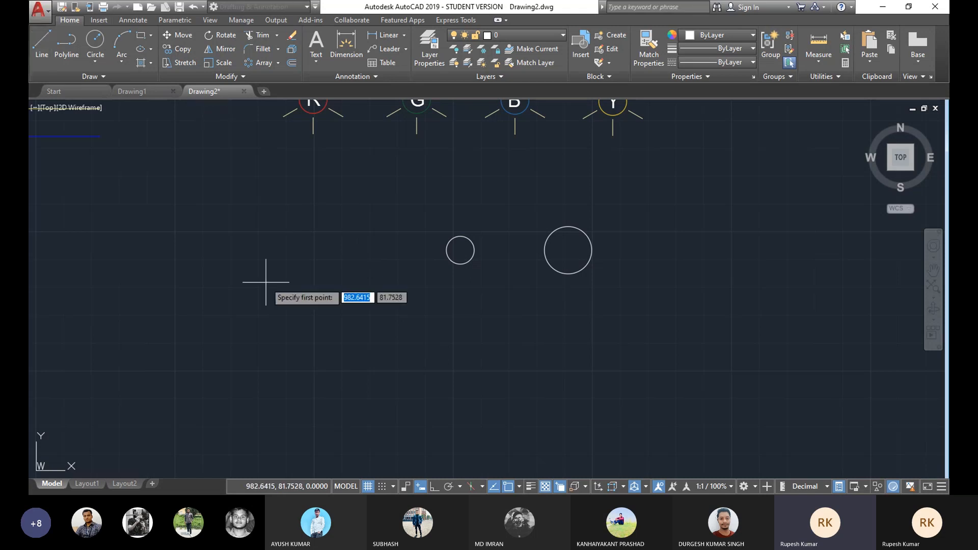
right_click(302, 276, "shift")
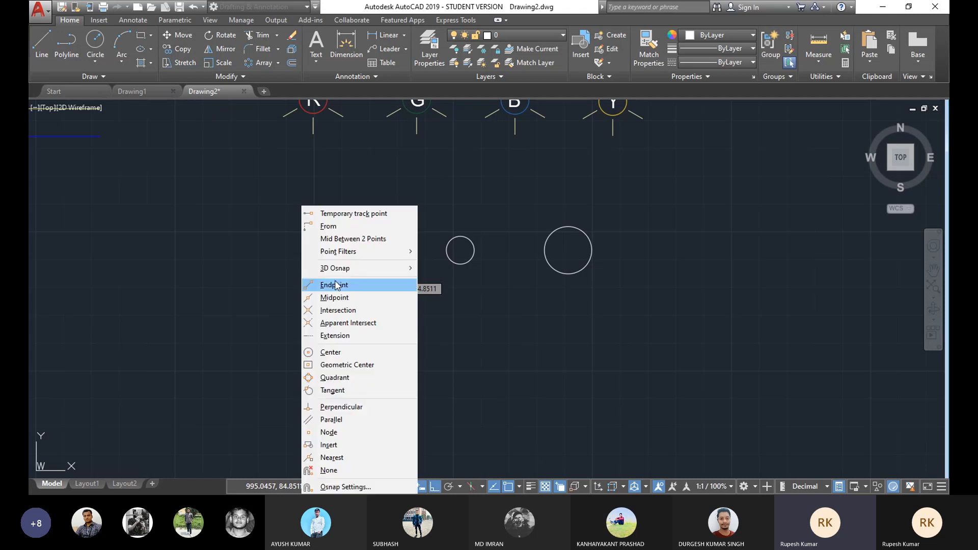
left_click(379, 148)
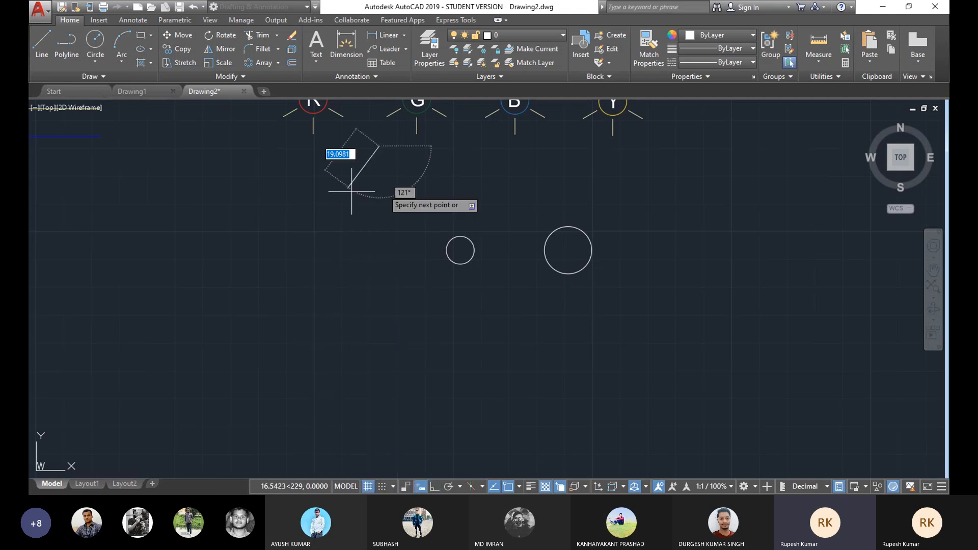
key("Escape")
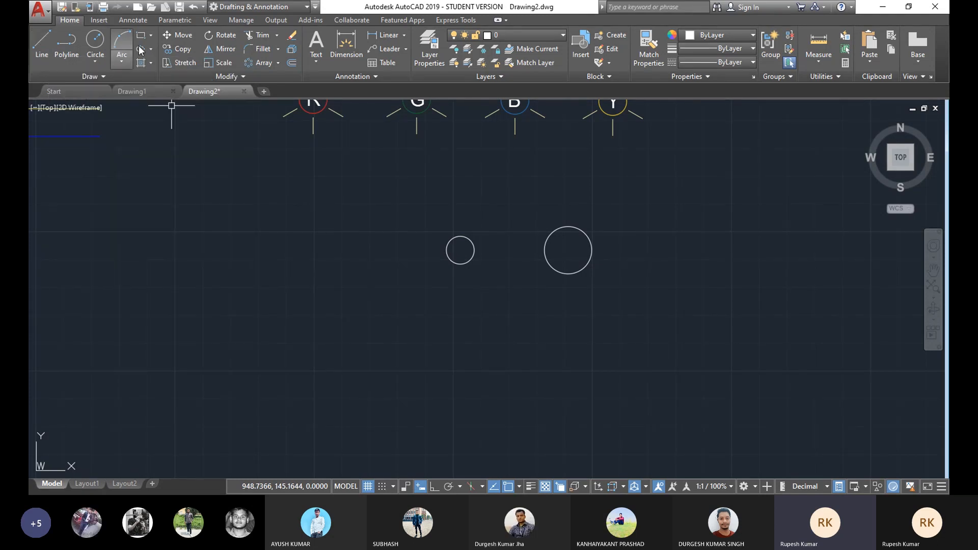
Step: Draw a line tangent to the tops of both circles using the Tangent object snap
left_click(42, 42)
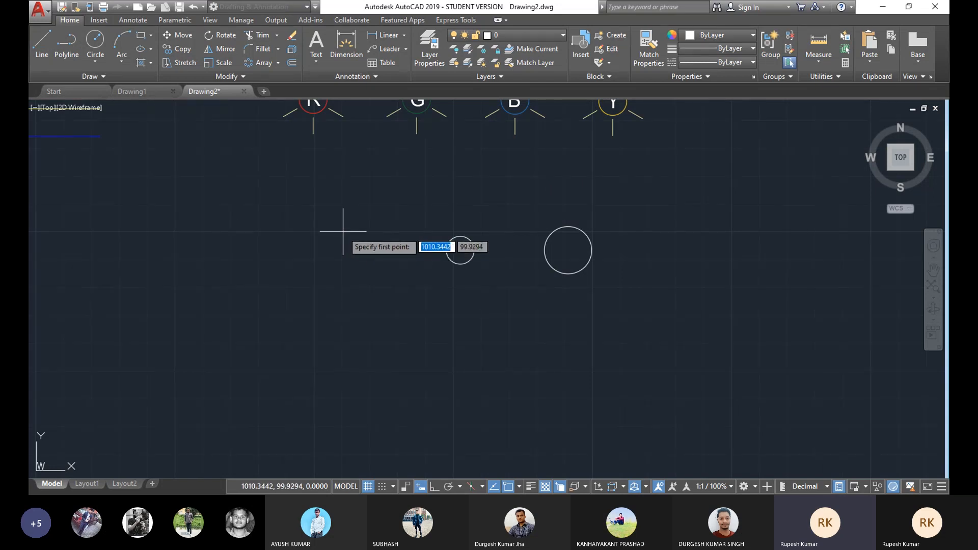
key("F8")
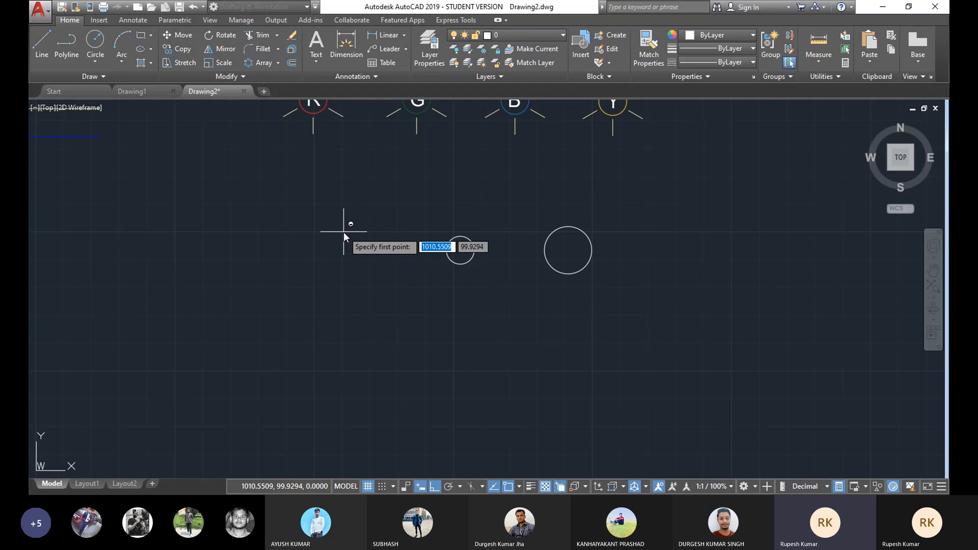
right_click(345, 236, "shift")
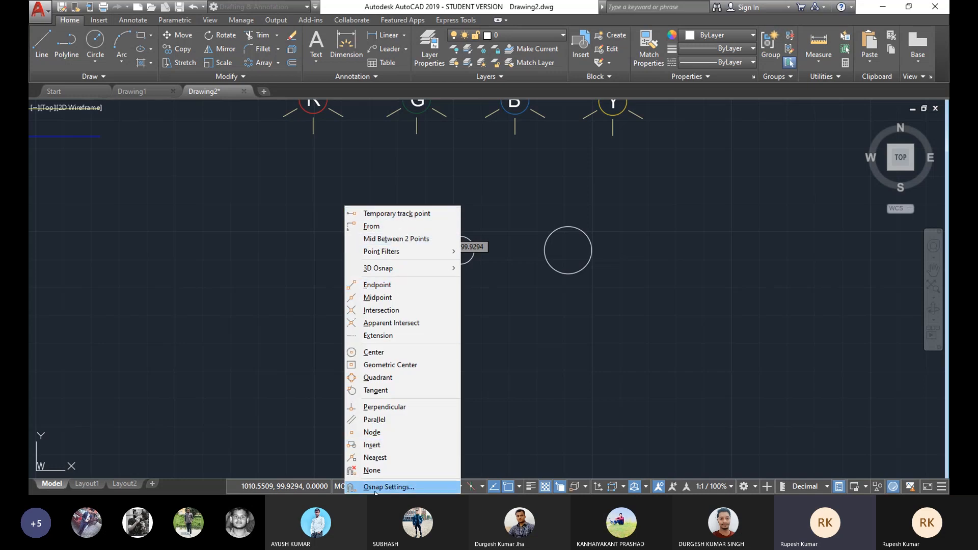
left_click(375, 391)
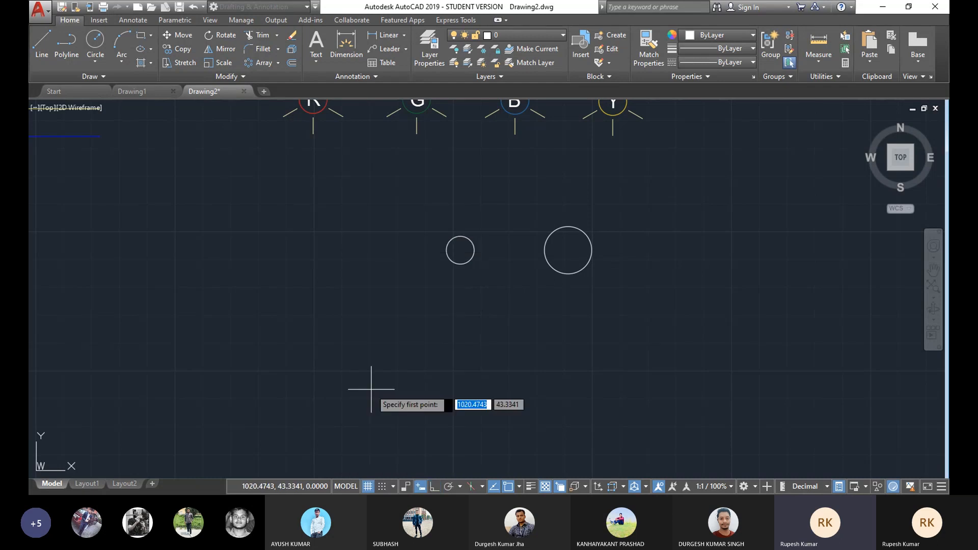
left_click(453, 232)
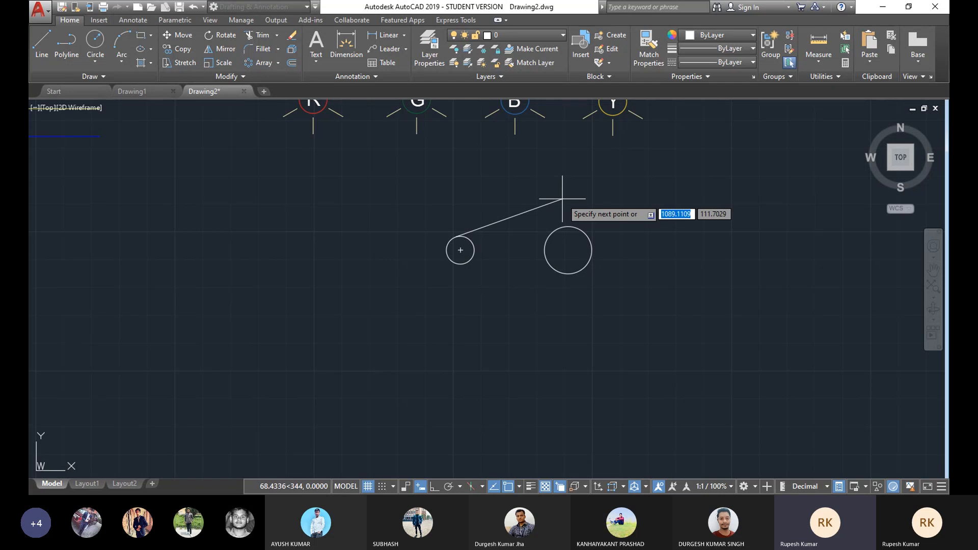
key("F8")
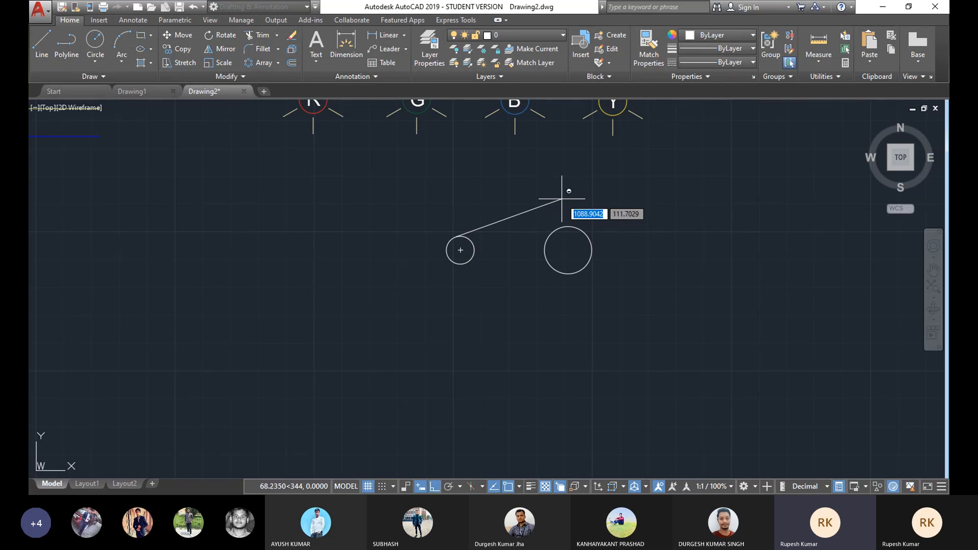
right_click(562, 199, "shift")
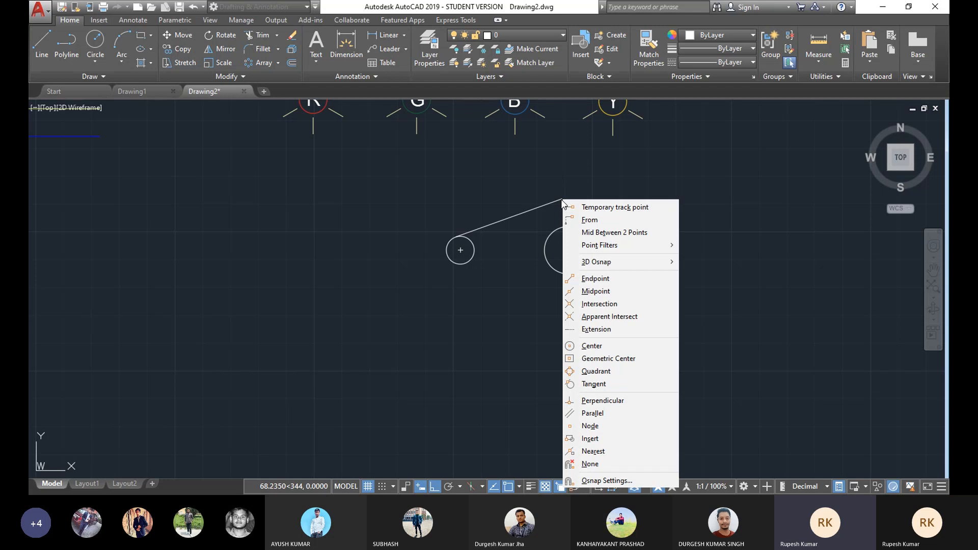
left_click(601, 389)
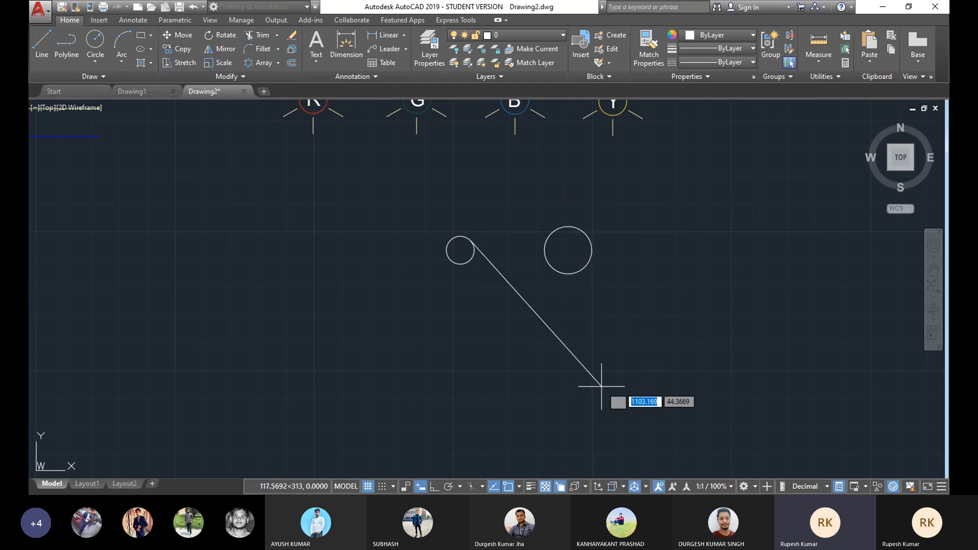
left_click(564, 227)
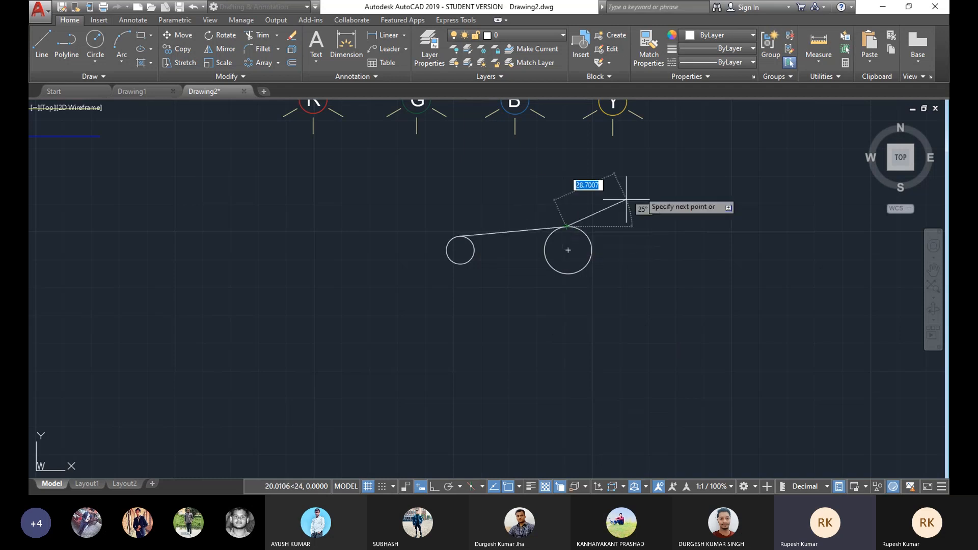
right_click(679, 169)
left_click(726, 188)
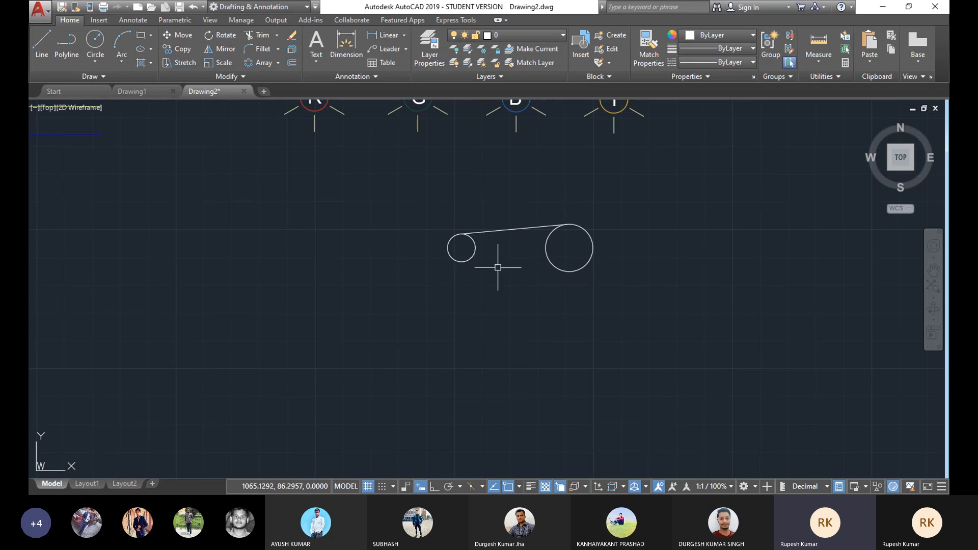
left_click(38, 46)
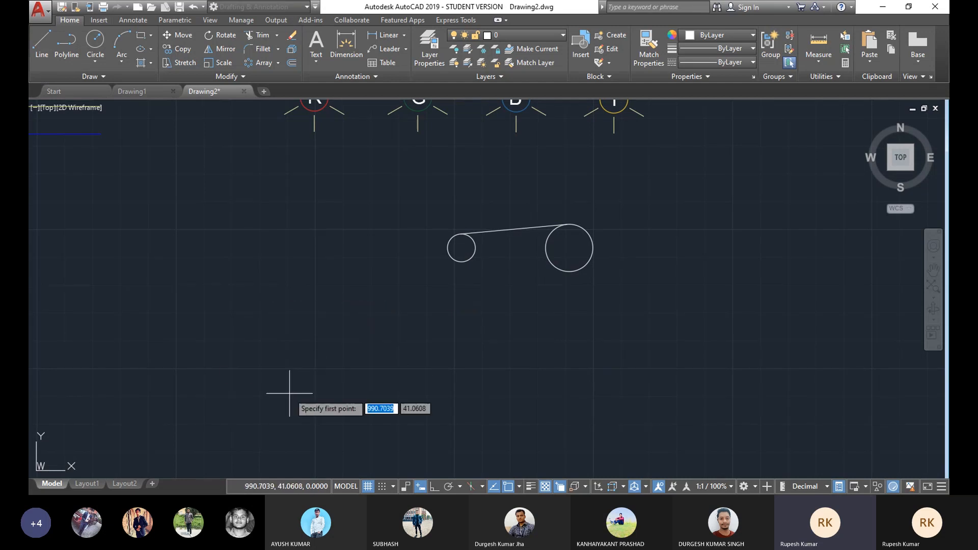
key("Escape")
scroll(549, 234, "up", 2)
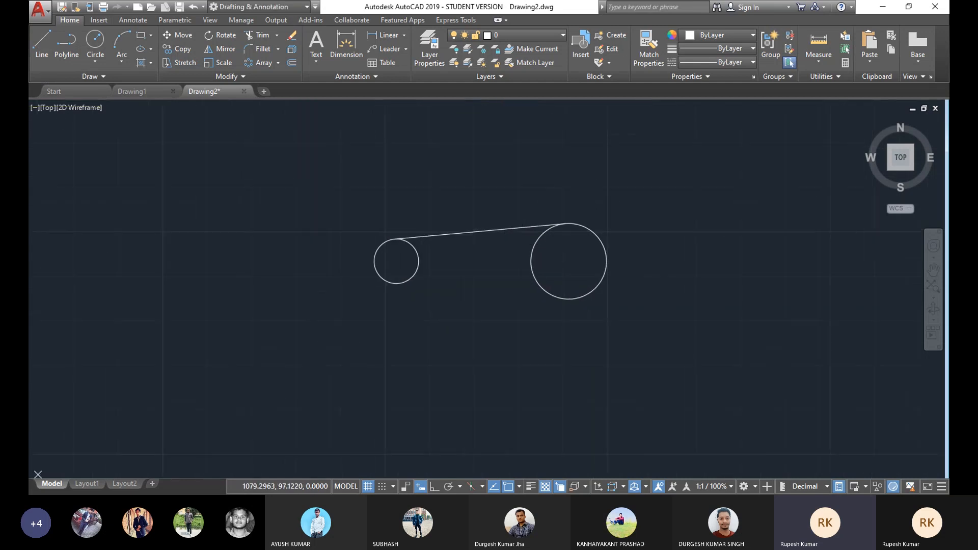
scroll(448, 255, "down", 2)
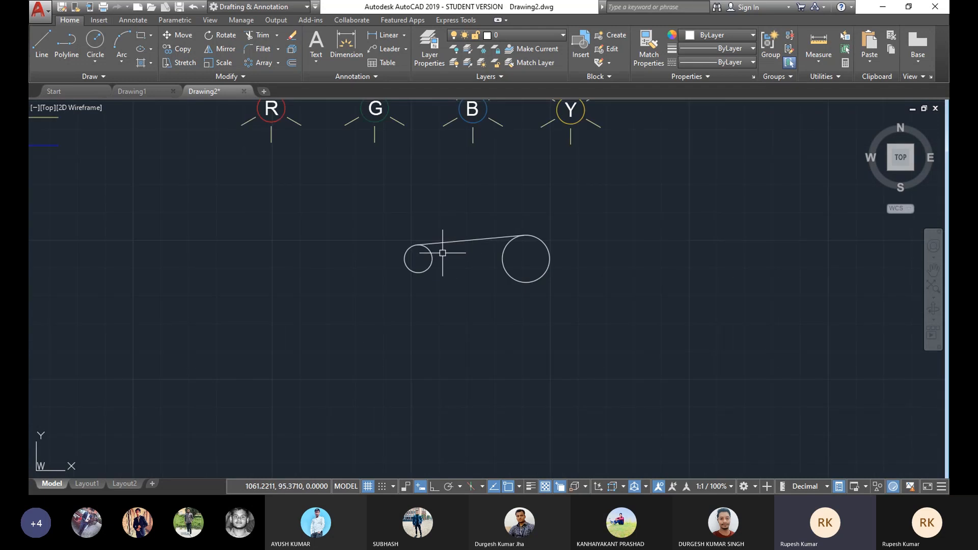
mouse_move(574, 247)
middle_mouse_down()
mouse_move(429, 275)
mouse_move(447, 251)
mouse_move(515, 255)
middle_mouse_up()
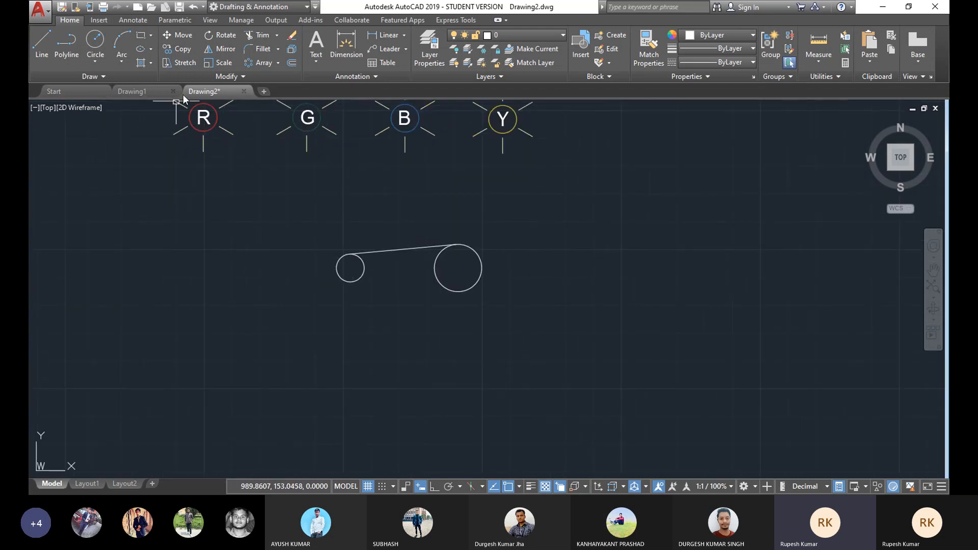
Step: Mirror the upper tangent line to the underside of the circles about the line through both centres, erasing the source
left_click(221, 53)
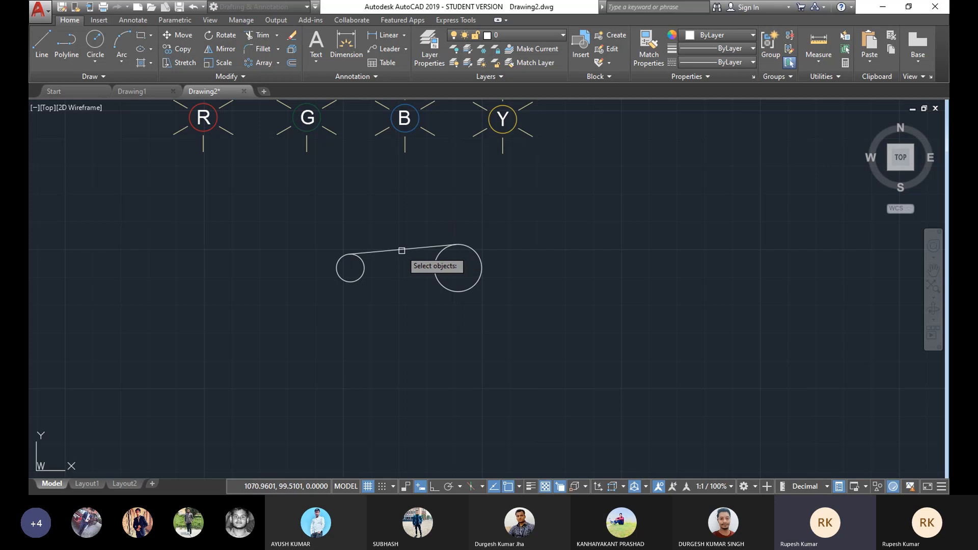
left_click(461, 246)
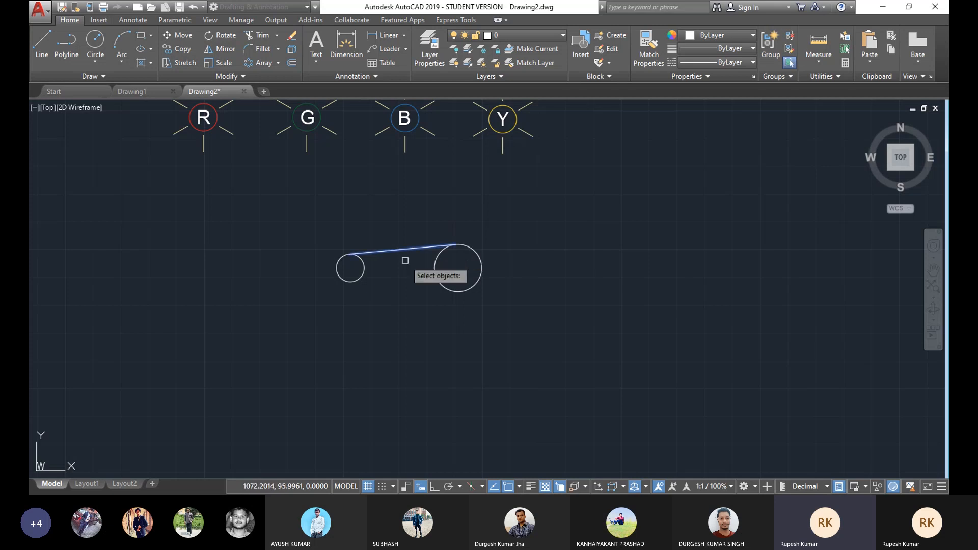
key("Return")
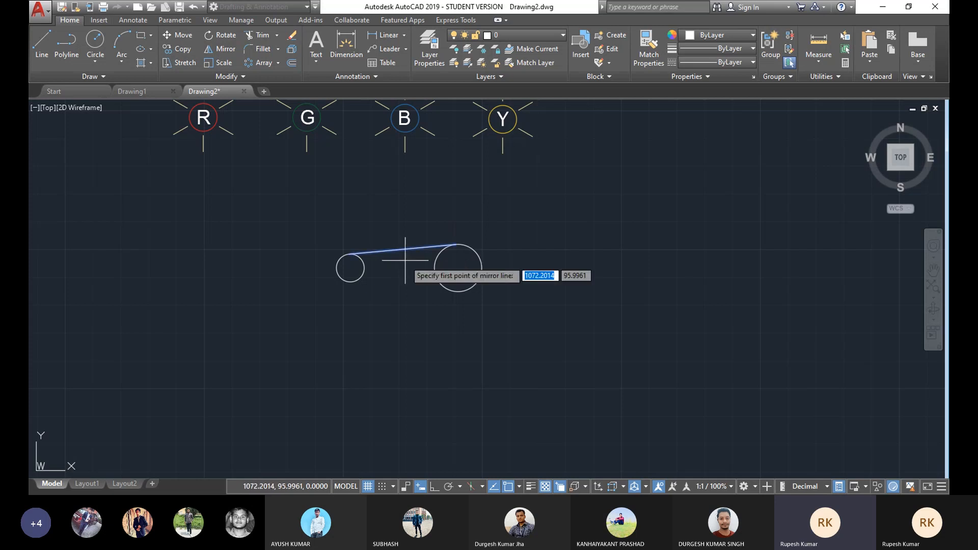
left_click(351, 268)
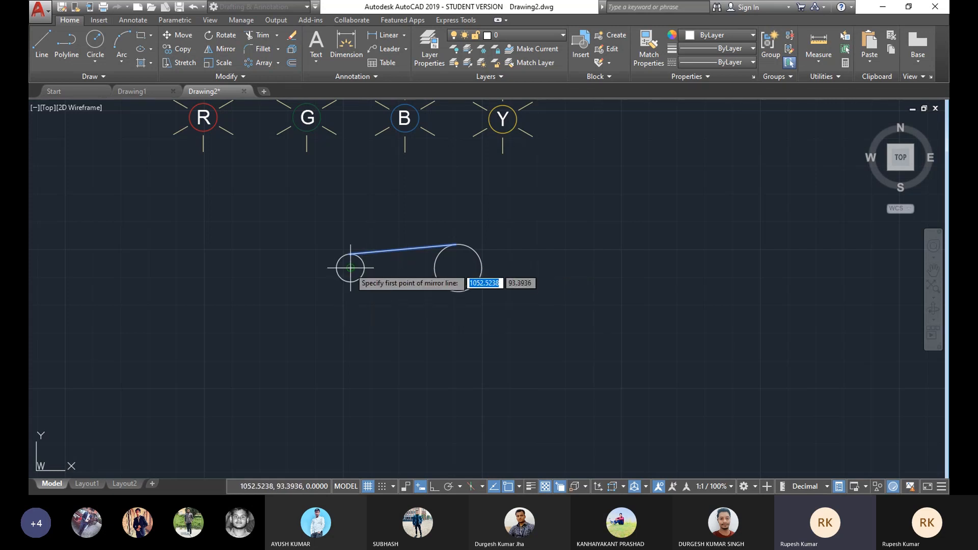
left_click(458, 267)
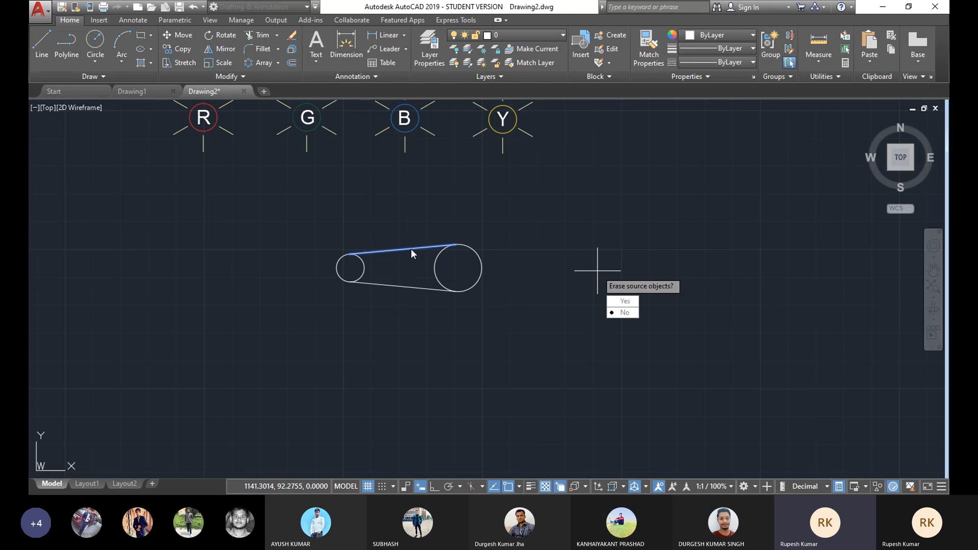
left_click(624, 304)
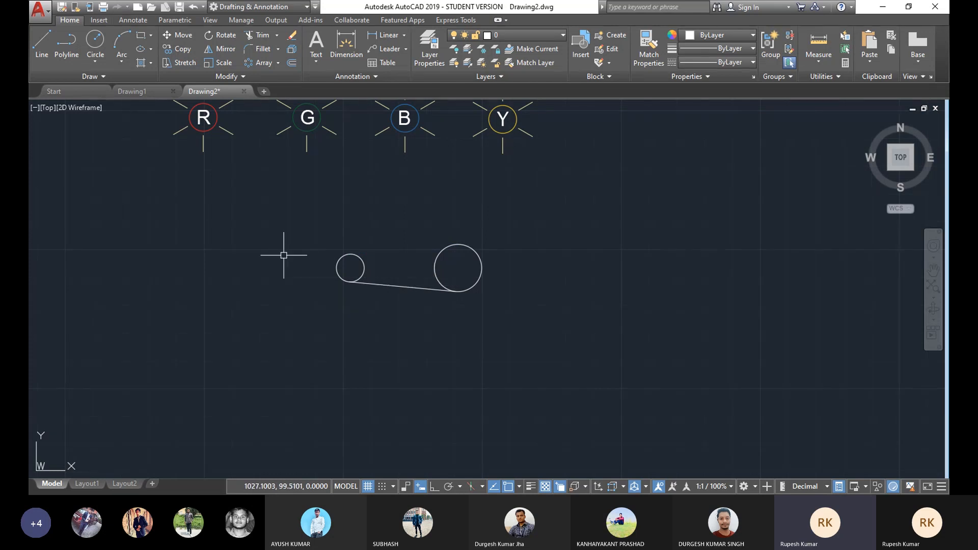
Step: Mirror the lower tangent line back to the top about the centre line, keeping the source line
left_click(221, 48)
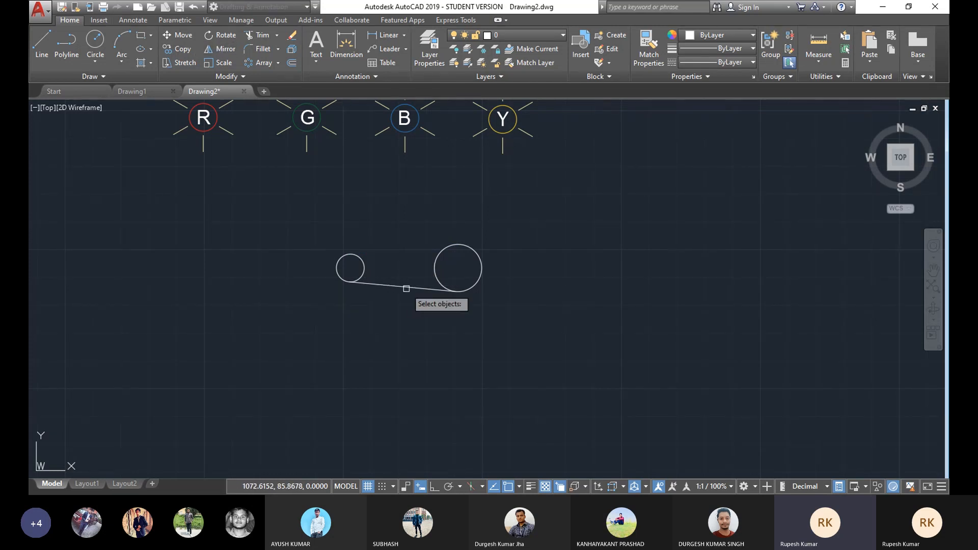
scroll(400, 285, "up", 2)
middle_click_drag(401, 284, 418, 327)
left_click(421, 327)
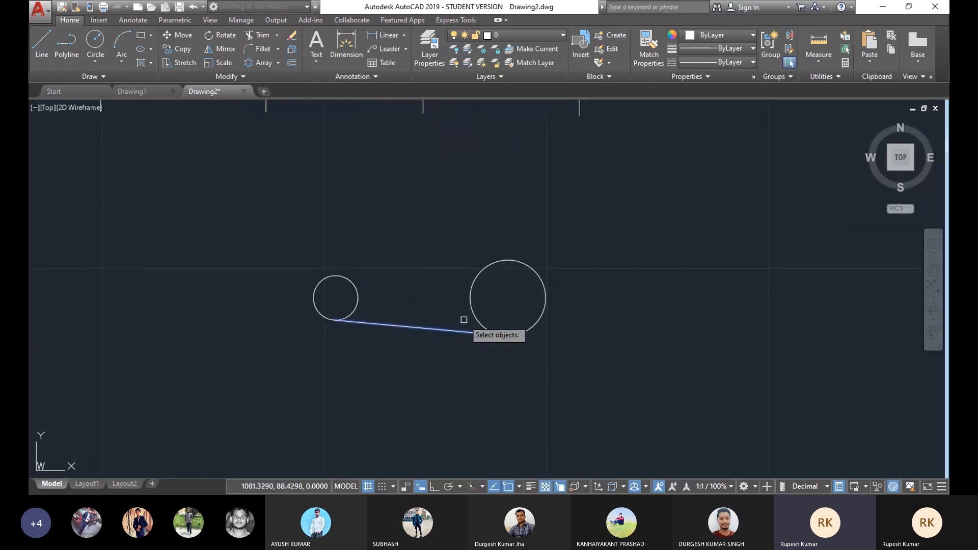
key("Return")
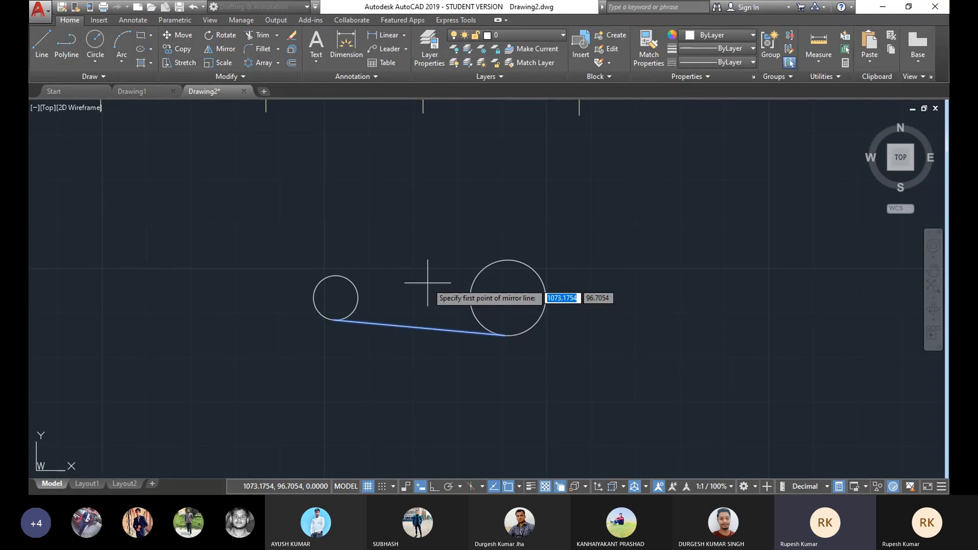
left_click(222, 51)
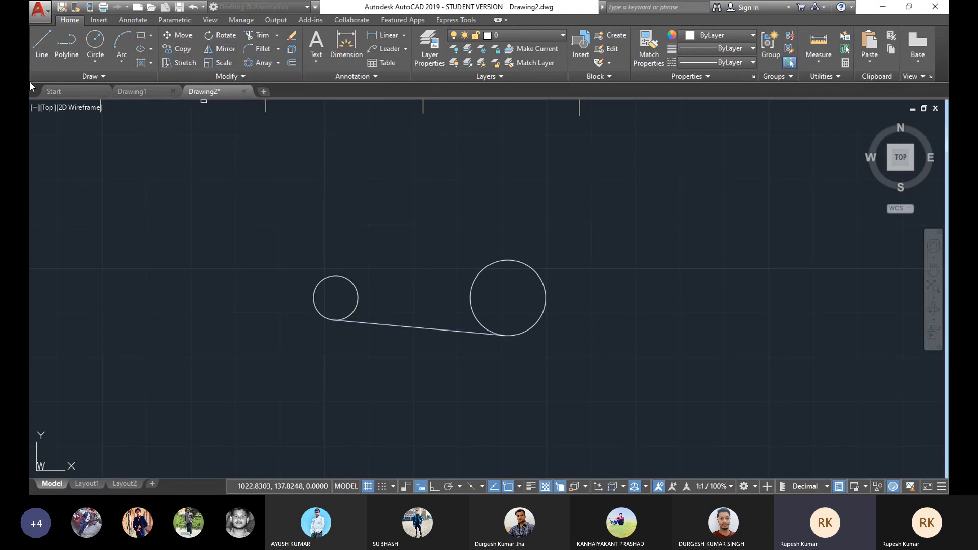
left_click(416, 329)
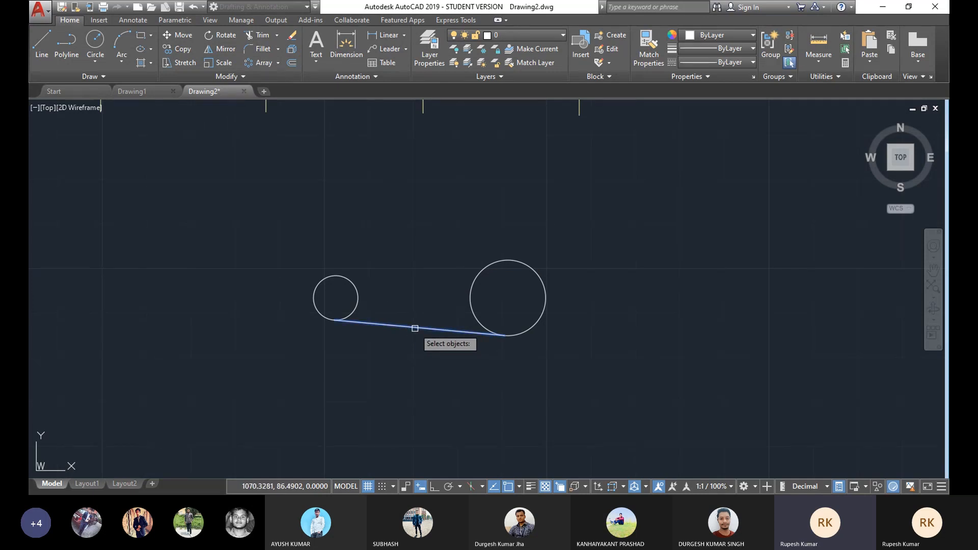
key("Return")
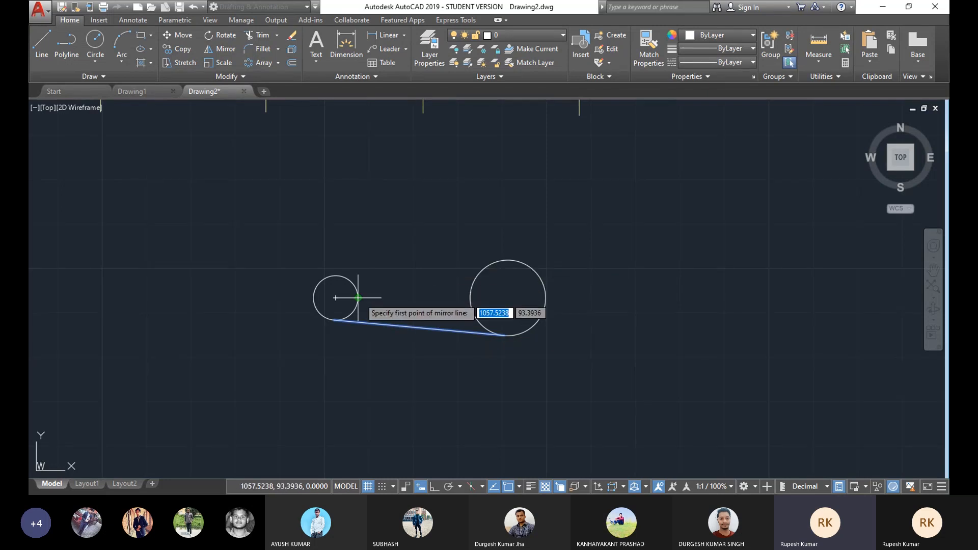
left_click(333, 298)
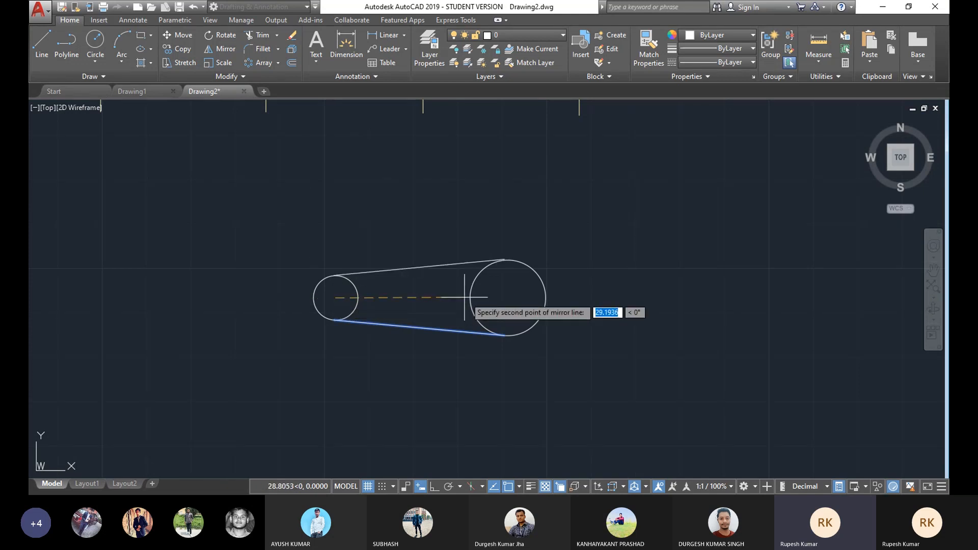
left_click(508, 298)
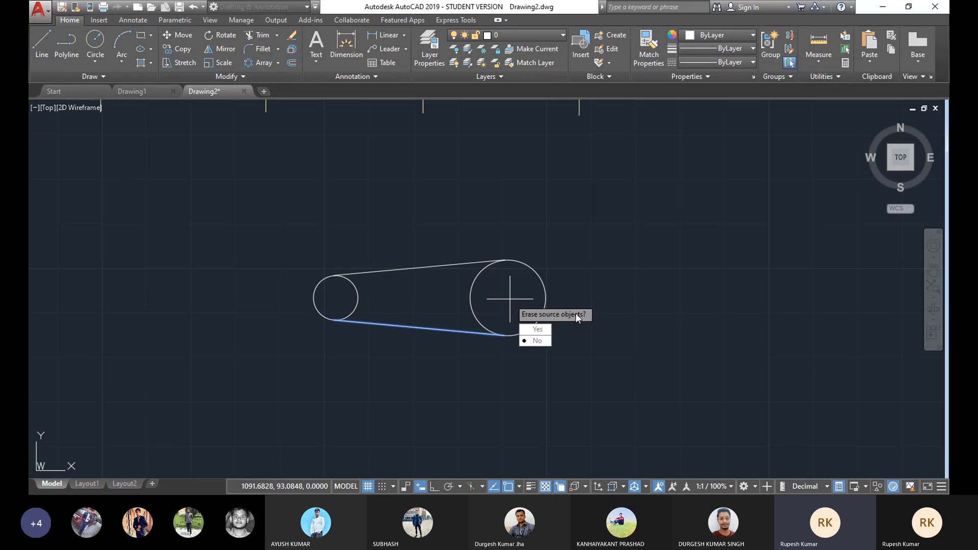
left_click(536, 343)
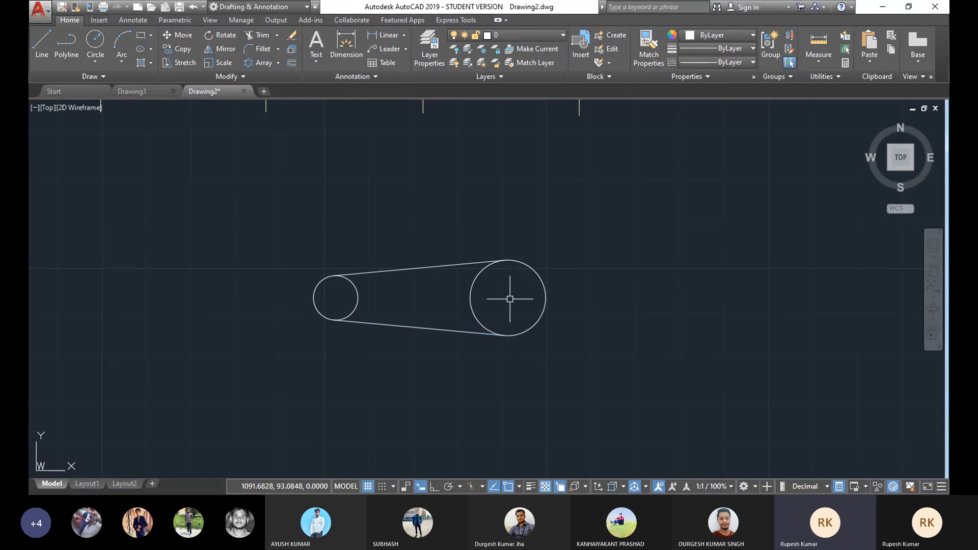
Step: Trim away the large circle's arc lying between the two tangent lines
middle_click_drag(467, 267, 546, 234)
scroll(546, 234, "up", 2)
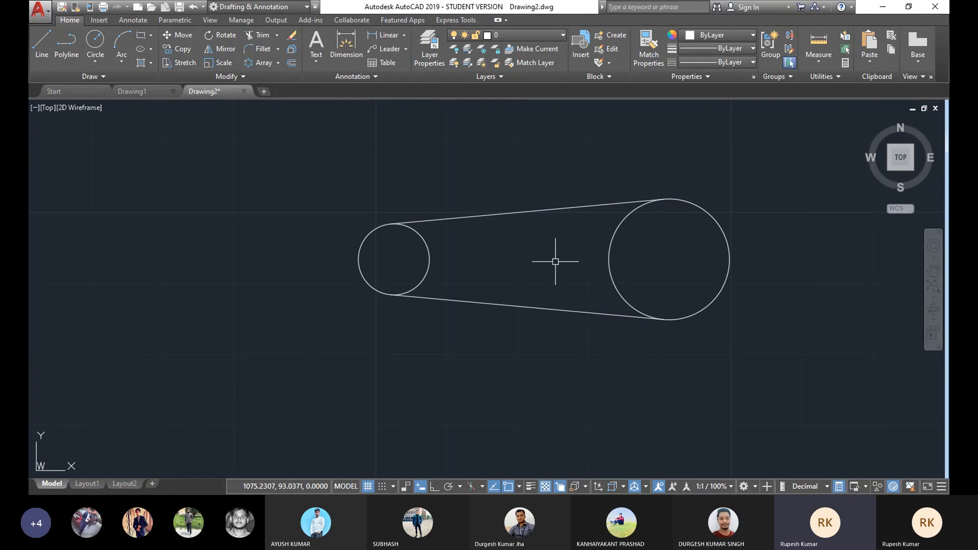
middle_click_drag(574, 262, 571, 261)
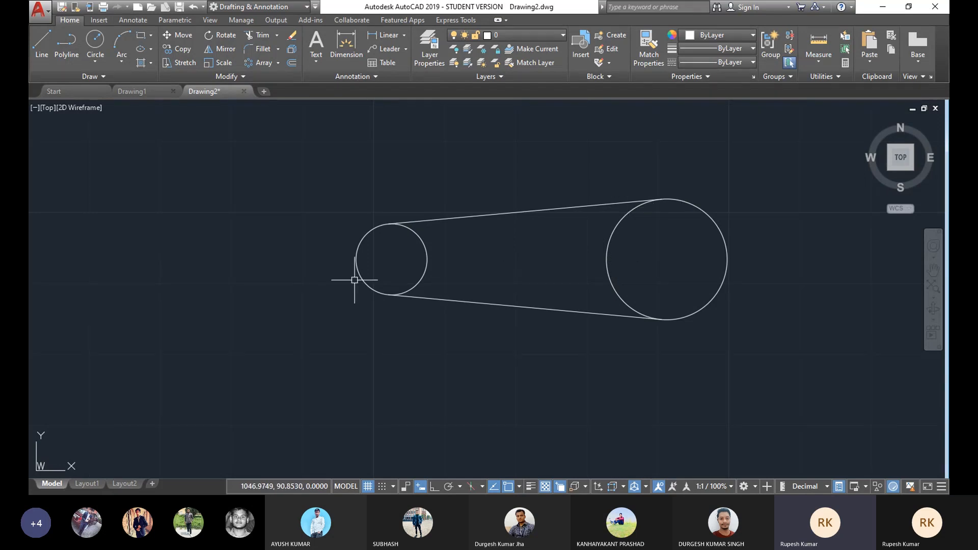
middle_click_drag(585, 253, 535, 254)
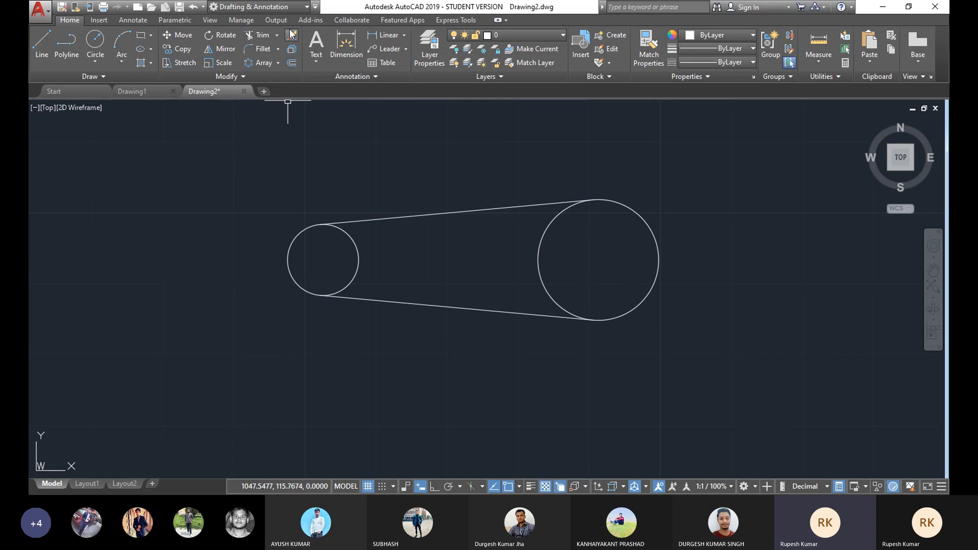
left_click(261, 35)
key("Return")
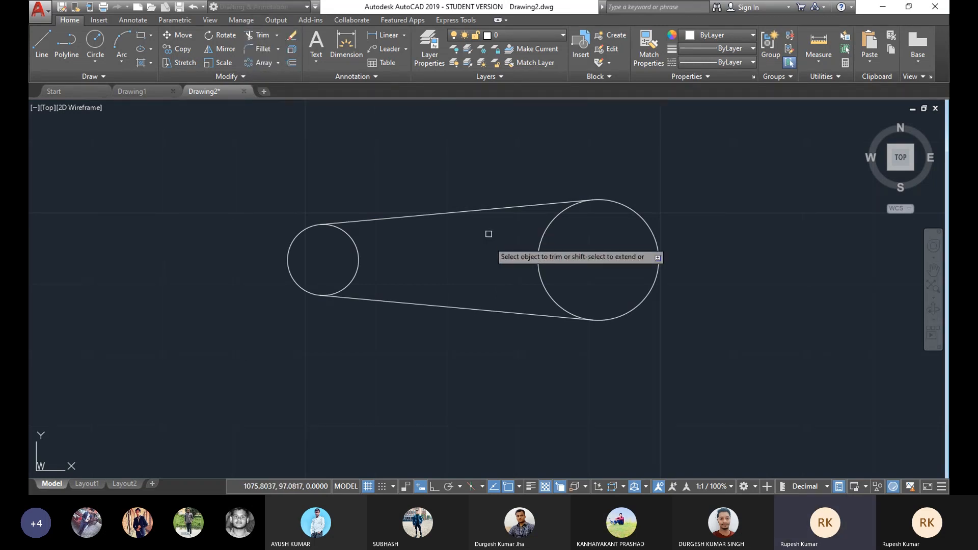
right_click(680, 175)
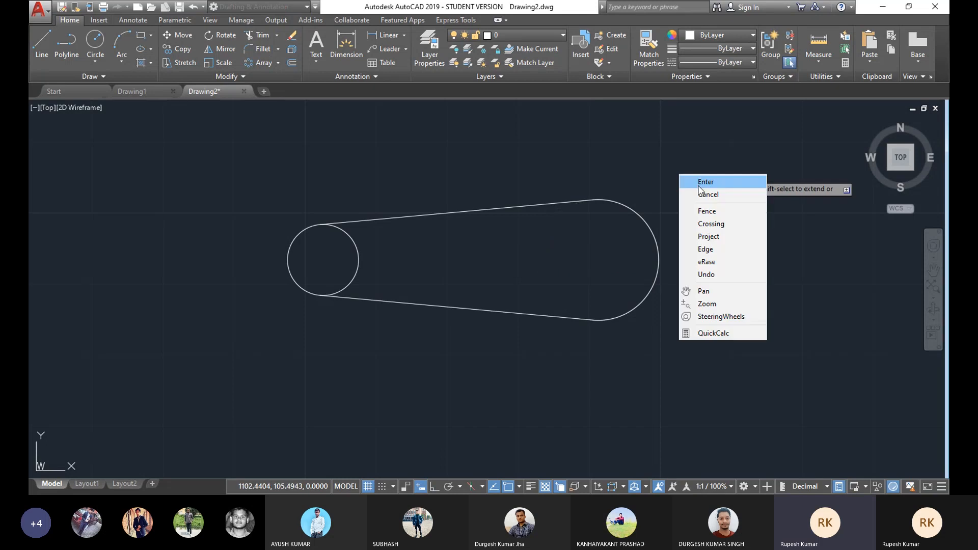
left_click(700, 186)
Step: Delete both tangent lines and the remaining arc of the large circle
scroll(788, 265, "down", 2)
middle_click_drag(538, 244, 554, 250)
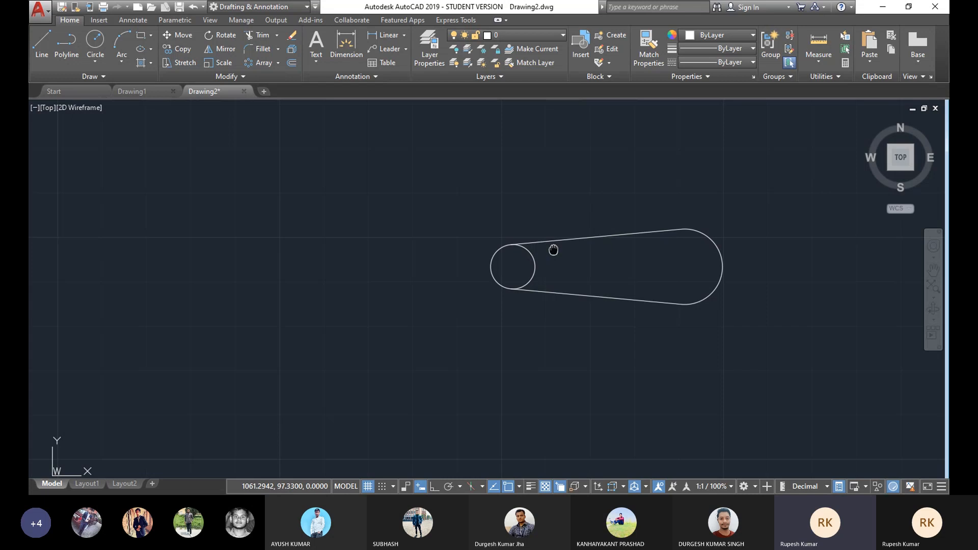
middle_click_drag(554, 250, 555, 250)
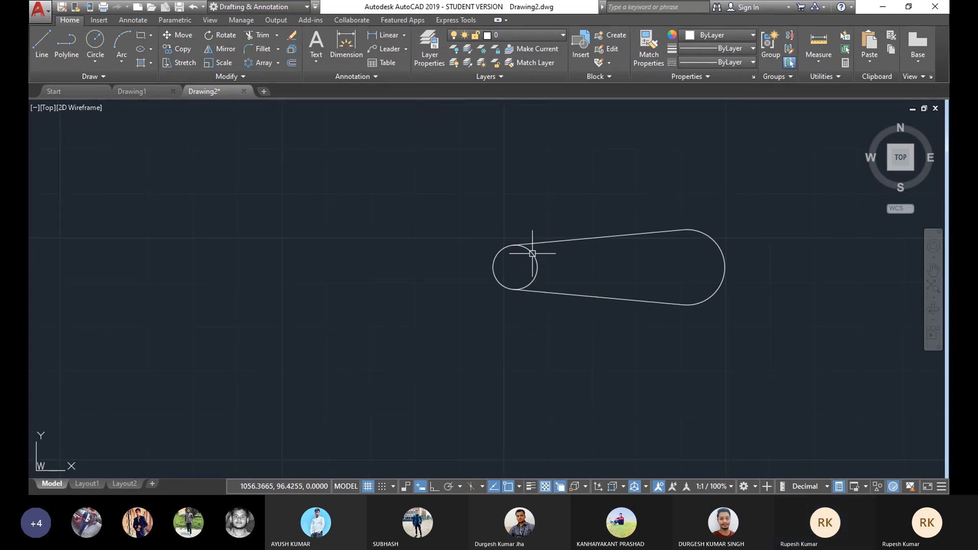
scroll(516, 222, "down", 5)
scroll(514, 219, "up", 3)
scroll(520, 250, "up", 2)
scroll(533, 269, "down", 2)
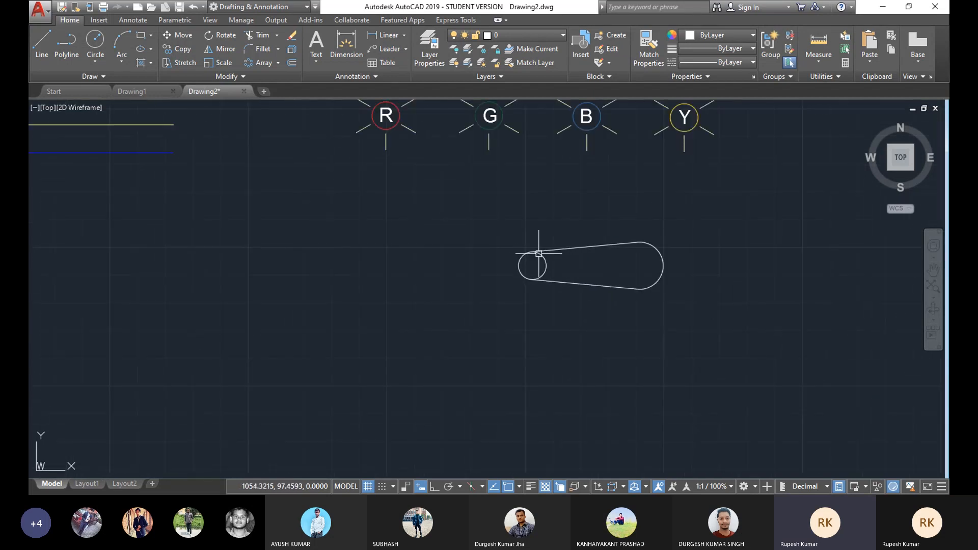
scroll(627, 266, "up", 2)
scroll(525, 266, "down", 2)
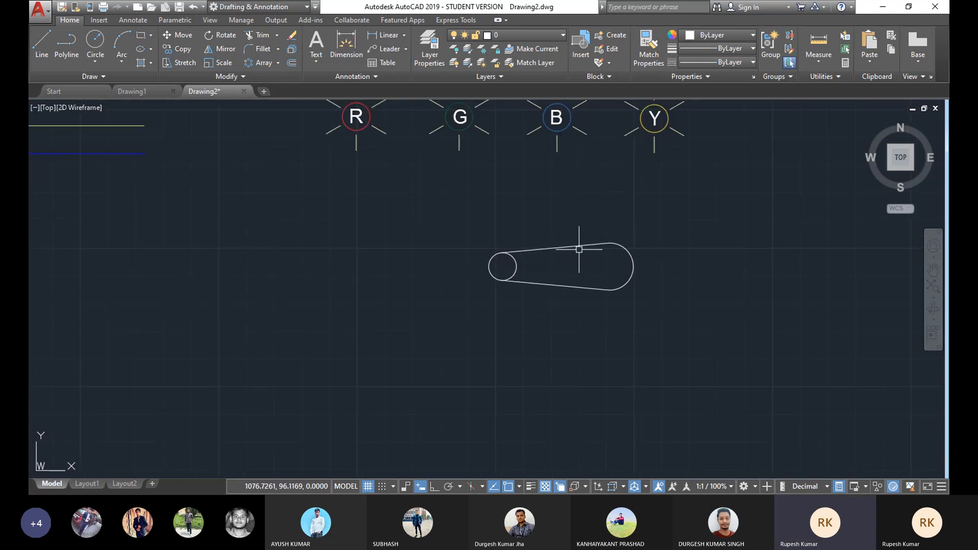
left_click(630, 277)
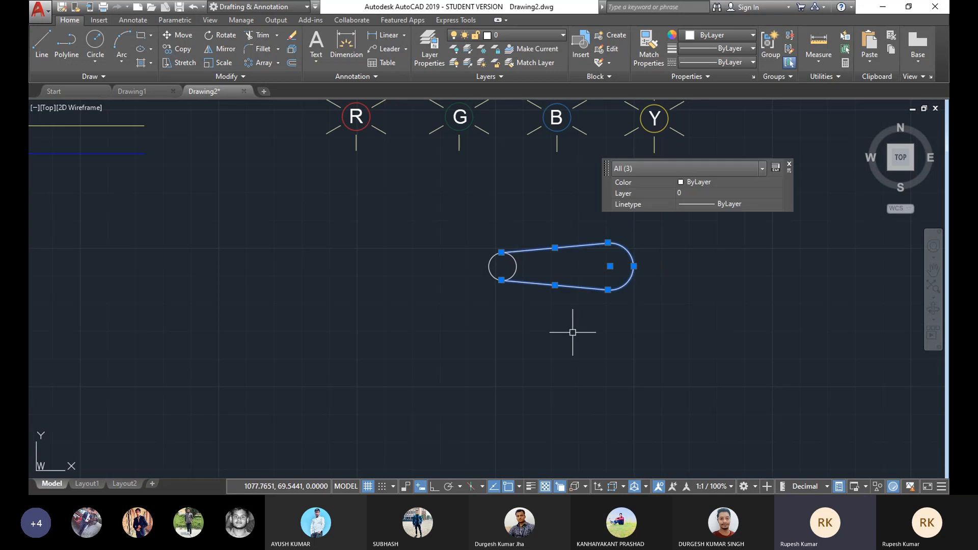
key("Delete")
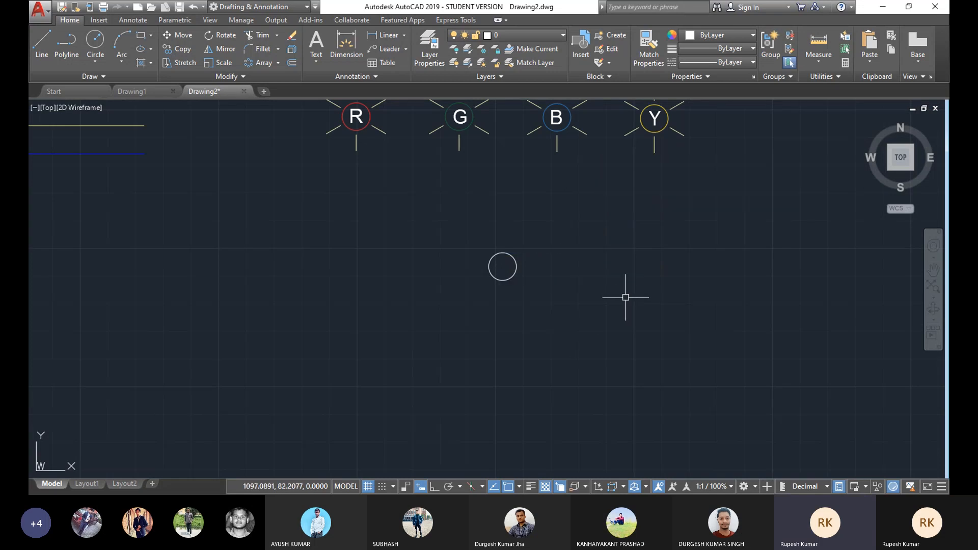
Step: Draw a short horizontal line extending right from the small circle's right quadrant
left_click(42, 41)
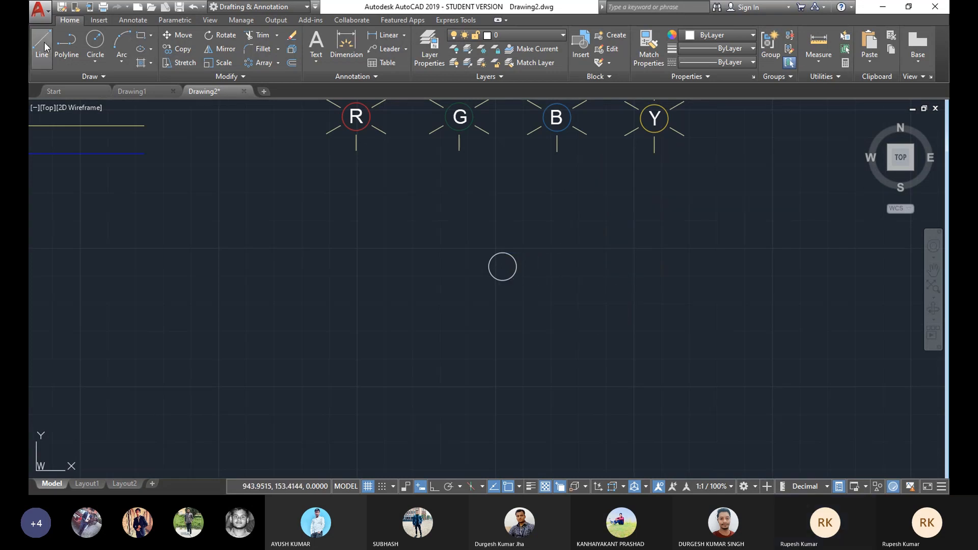
scroll(518, 265, "up", 2)
left_click(518, 268)
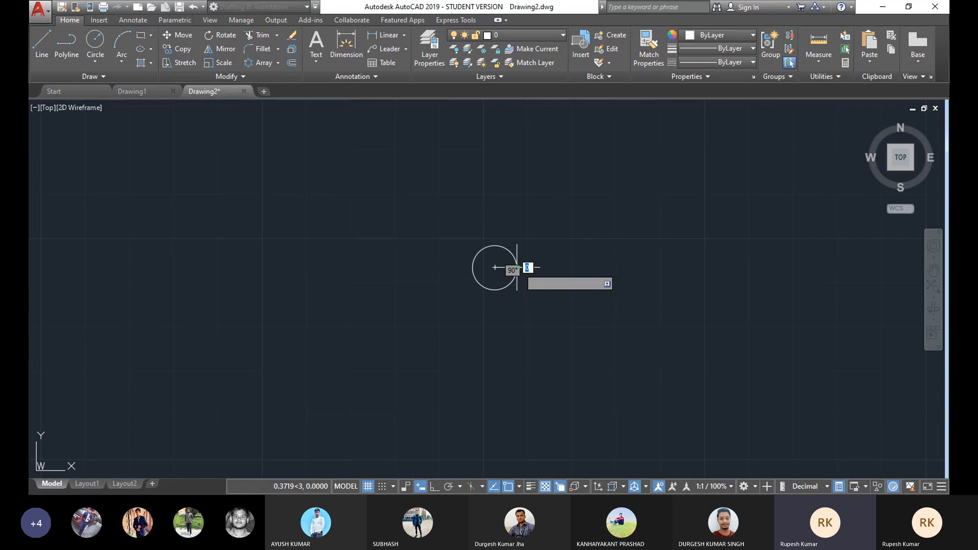
right_click(541, 254)
left_click(567, 261)
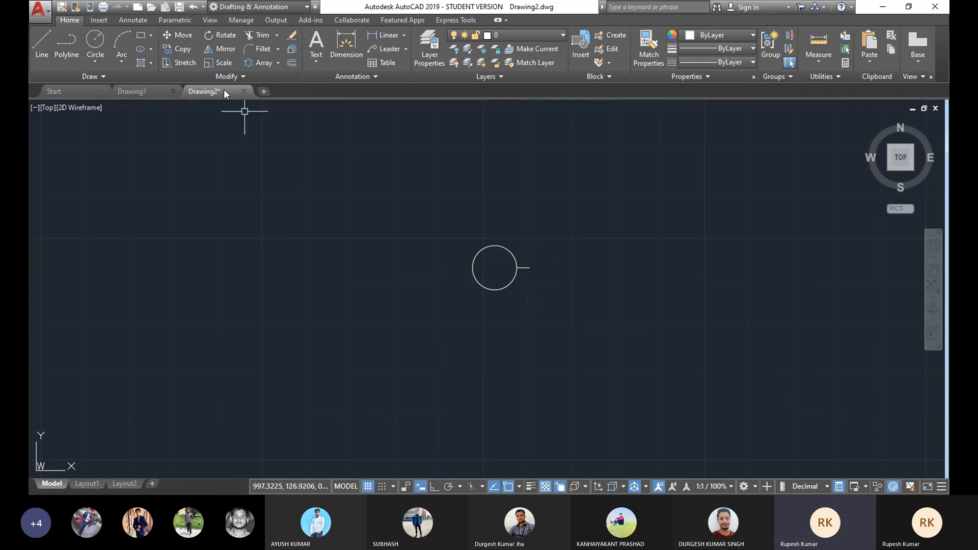
Step: Try offsetting the short line by 2, then delete the offset copy
left_click(293, 63)
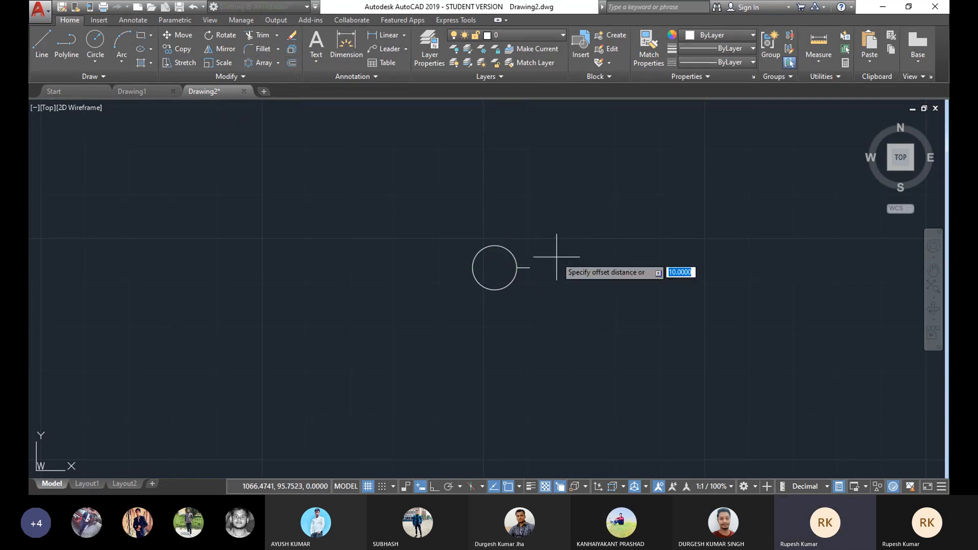
type("2")
key("Return")
left_click(526, 267)
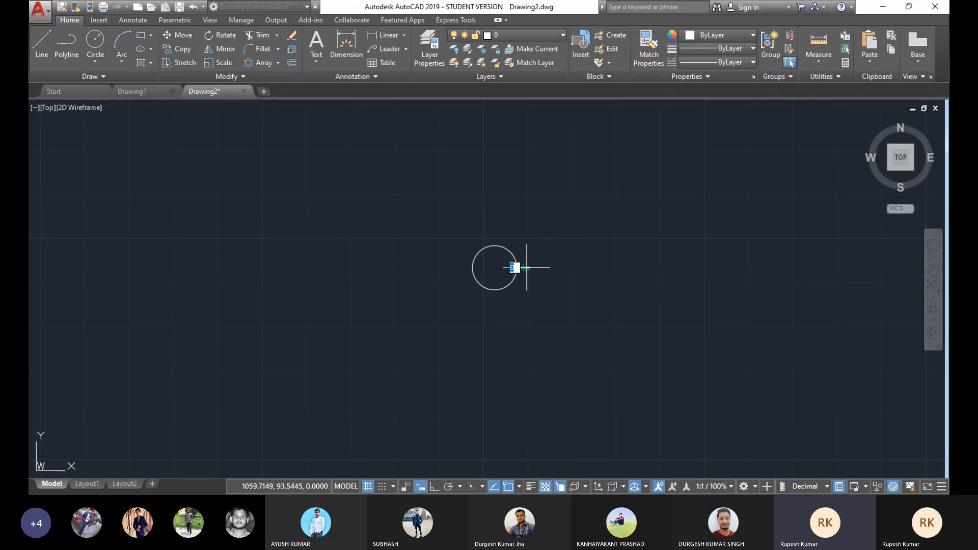
left_click(527, 262)
key("Escape")
left_click(527, 263)
key("Delete")
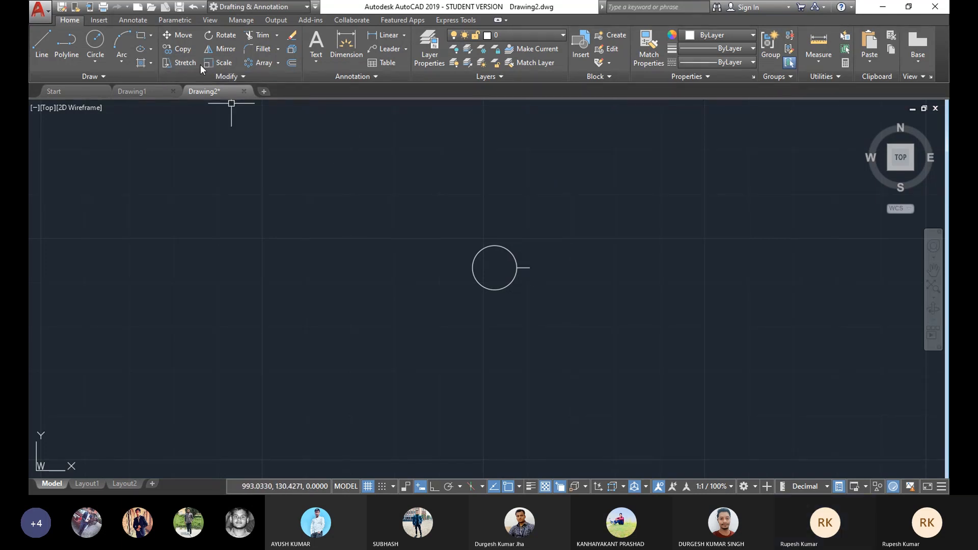
Step: Offset the short line by 2 to make a parallel copy below it
left_click(293, 63)
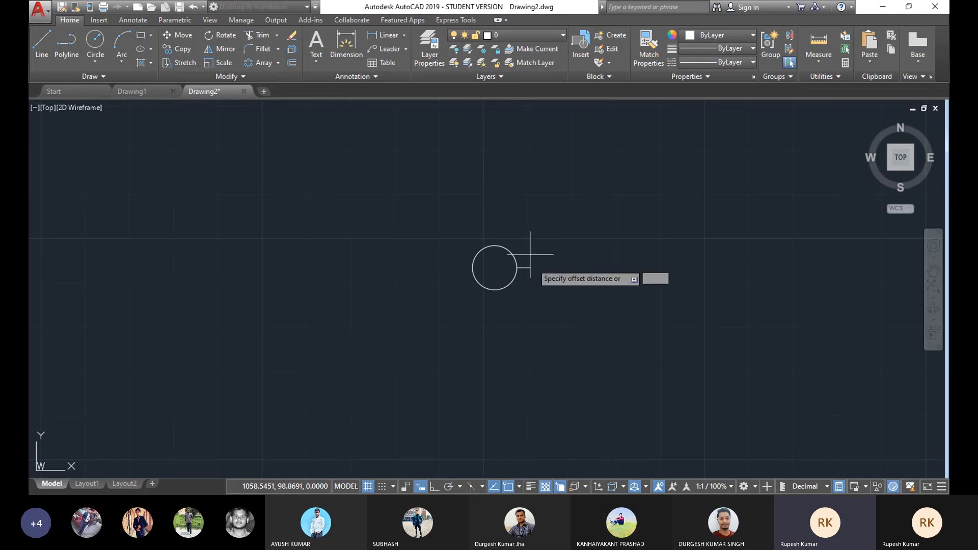
key("Return")
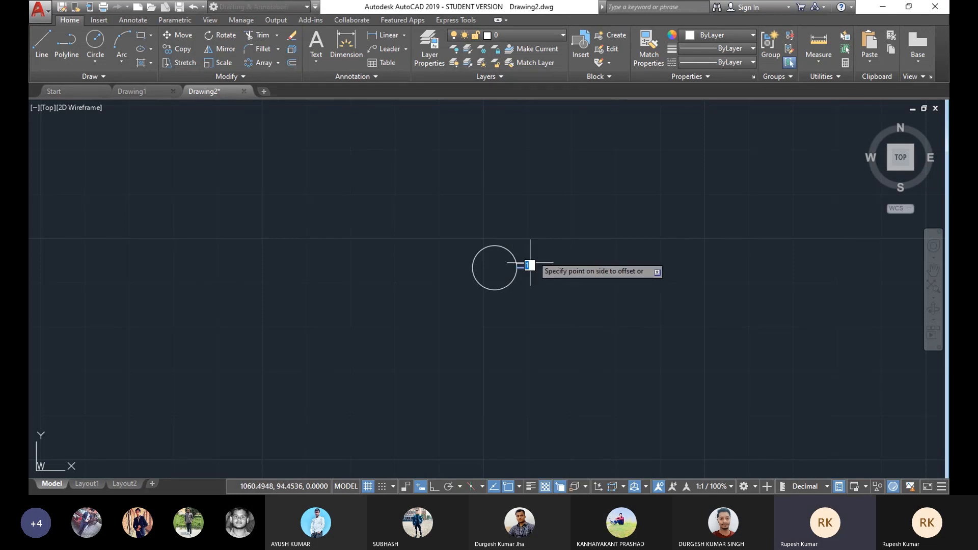
left_click(518, 268)
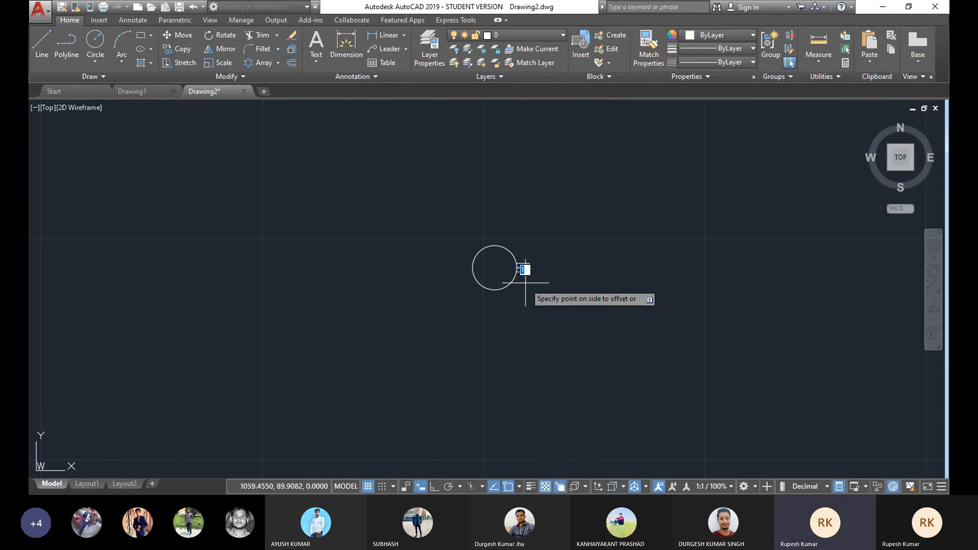
right_click(568, 232)
left_click(578, 253)
left_click(527, 267)
key("Escape")
scroll(532, 267, "up", 2)
middle_click_drag(531, 262, 517, 270)
scroll(525, 267, "down", 2)
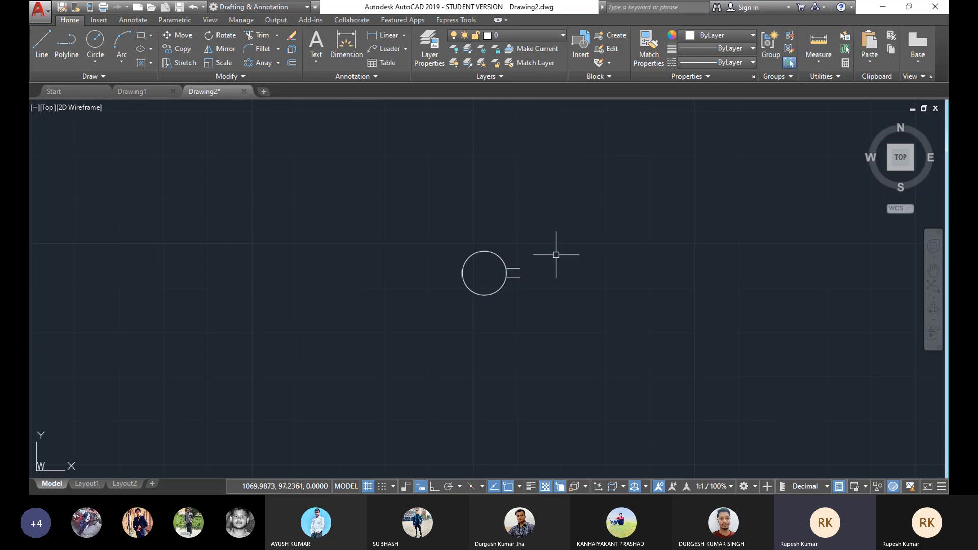
Step: Draw a second circle to the right of the small circle, with a radius of about 7
left_click(93, 81)
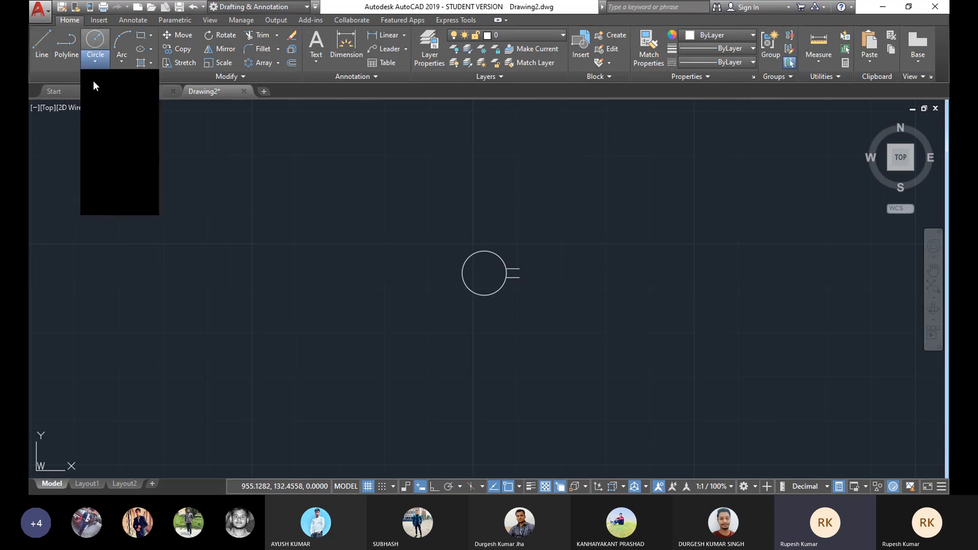
mouse_move(485, 273)
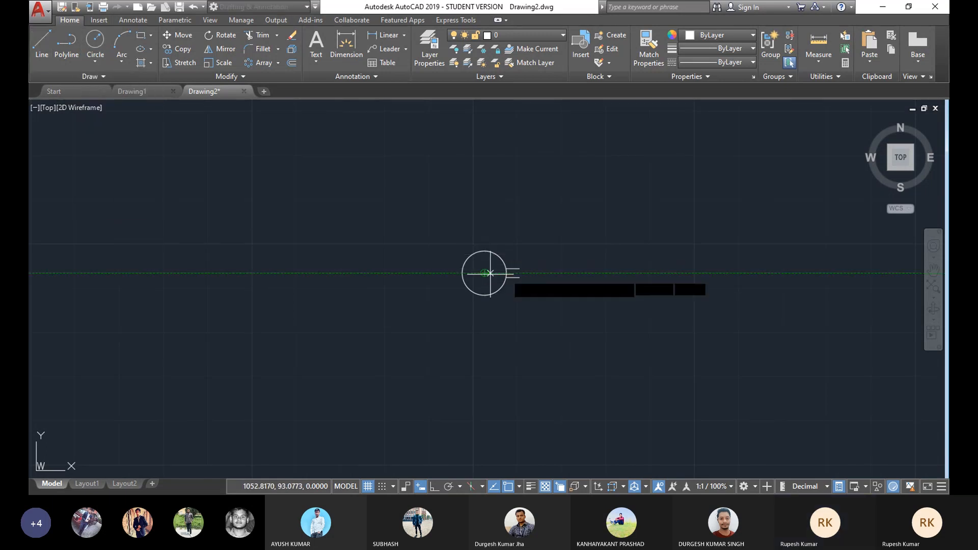
left_click(613, 273)
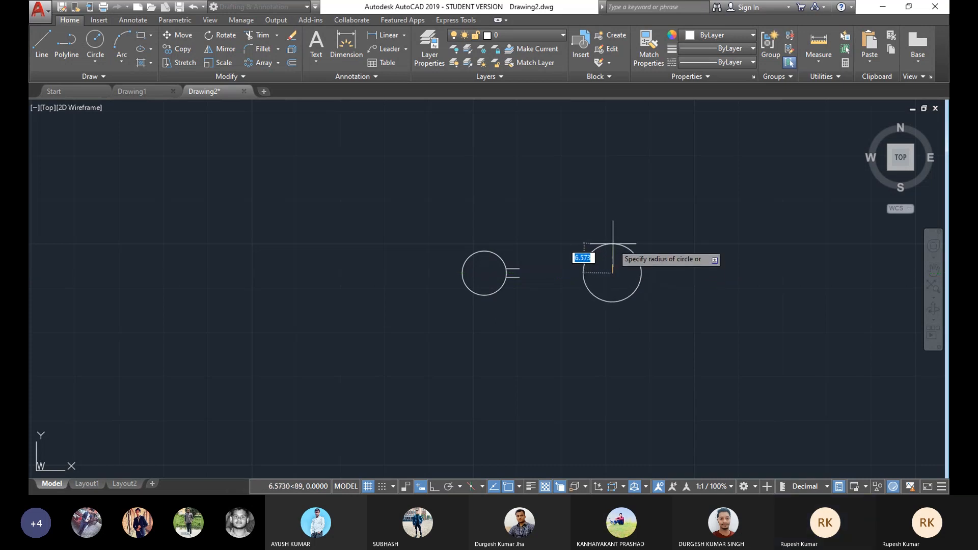
left_click(612, 248)
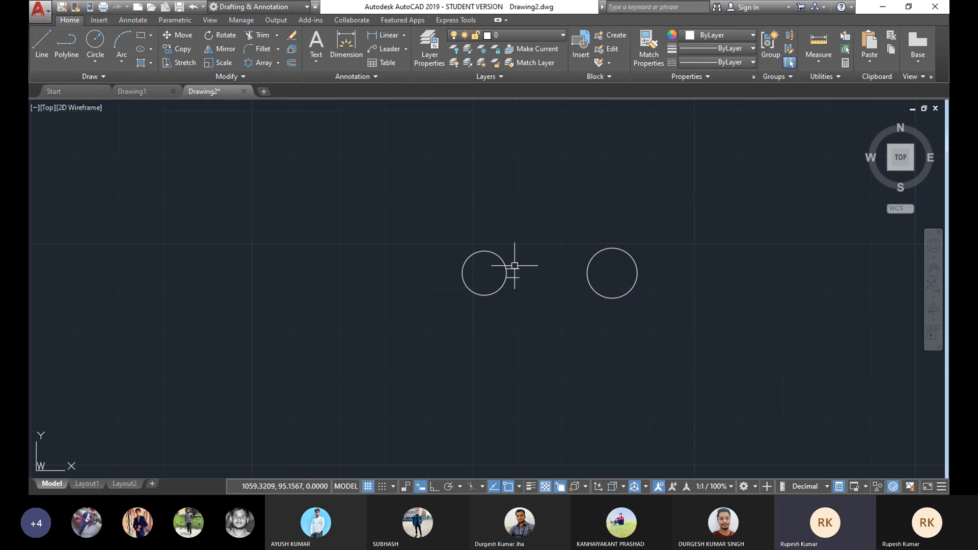
left_click(612, 248)
left_click(612, 248)
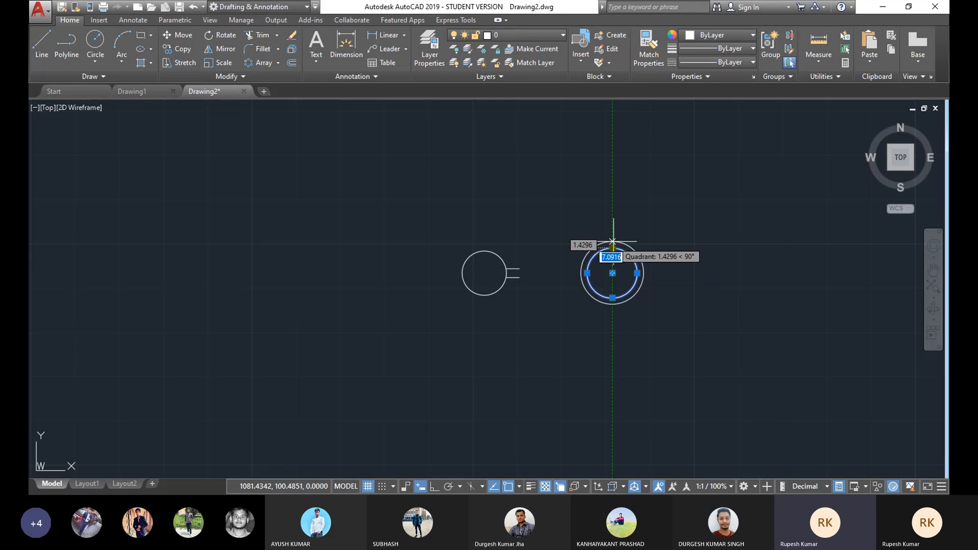
key("Escape")
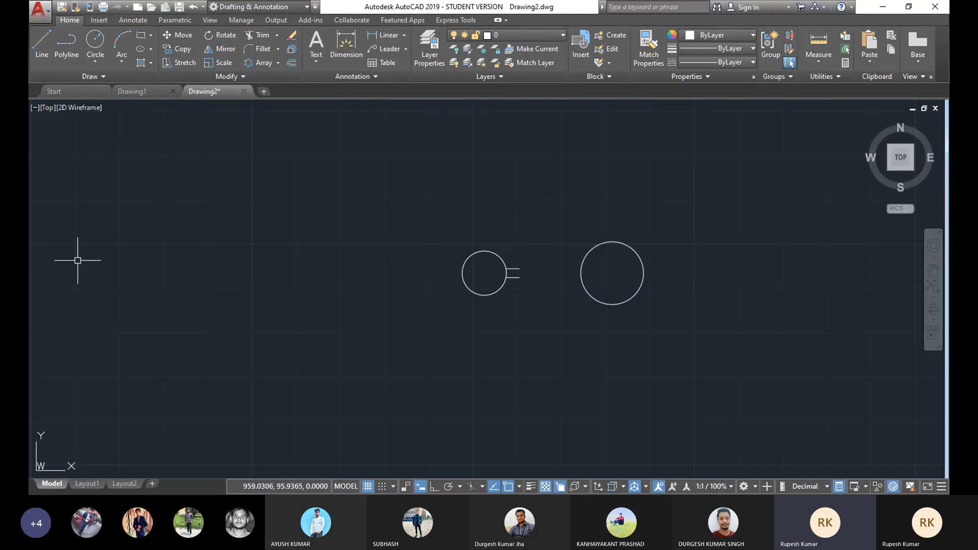
Step: Draw a line tangent to the right circle, ending at the short line's end beside the small circle
left_click(43, 41)
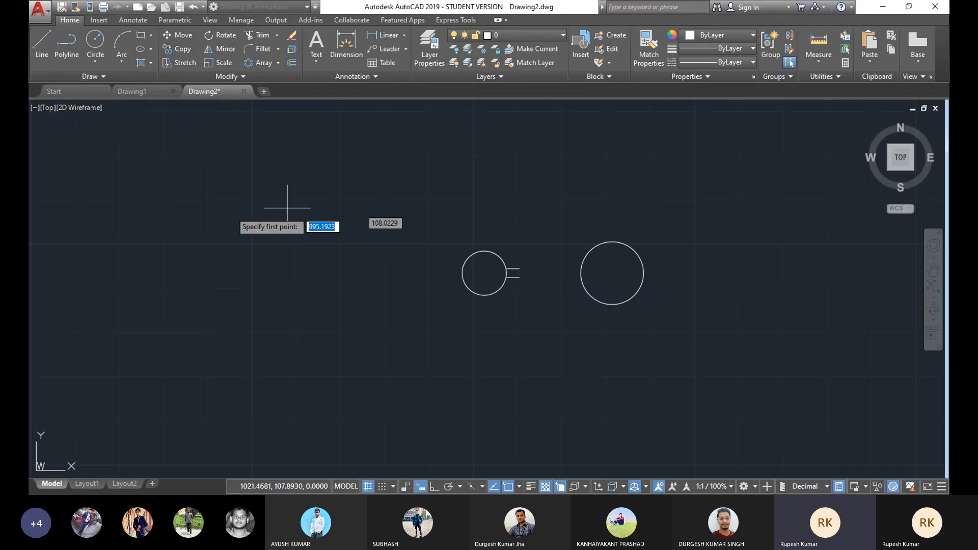
right_click(245, 208, "shift")
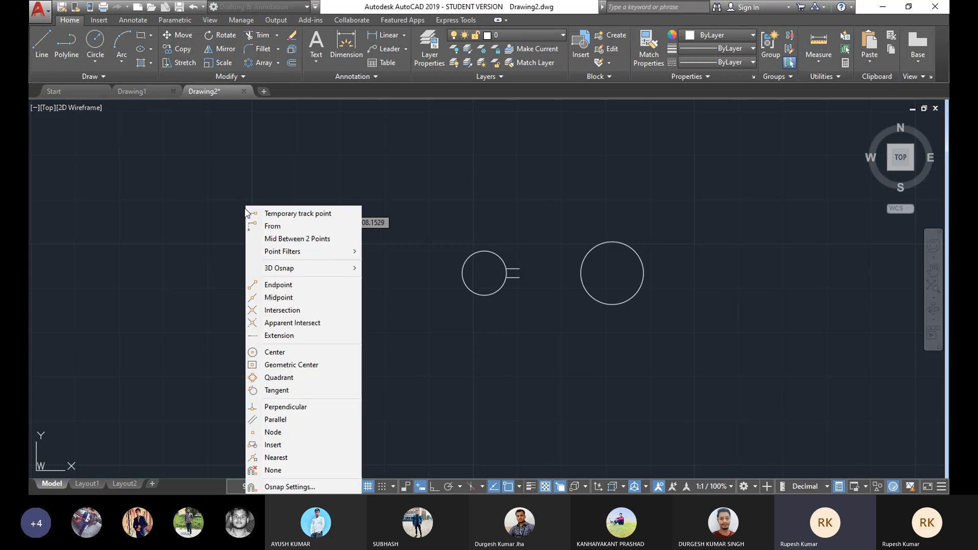
left_click(278, 393)
left_click(606, 239)
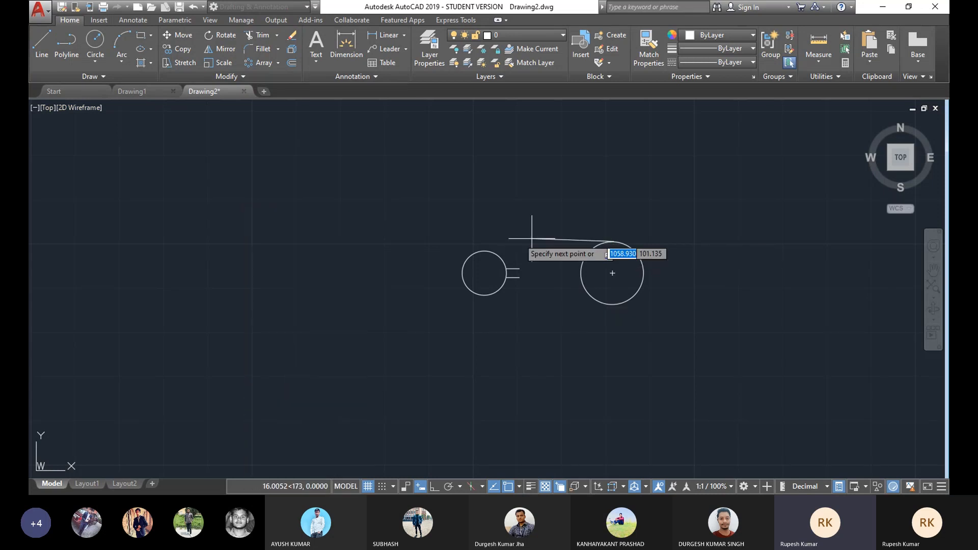
left_click(519, 269)
key("Return")
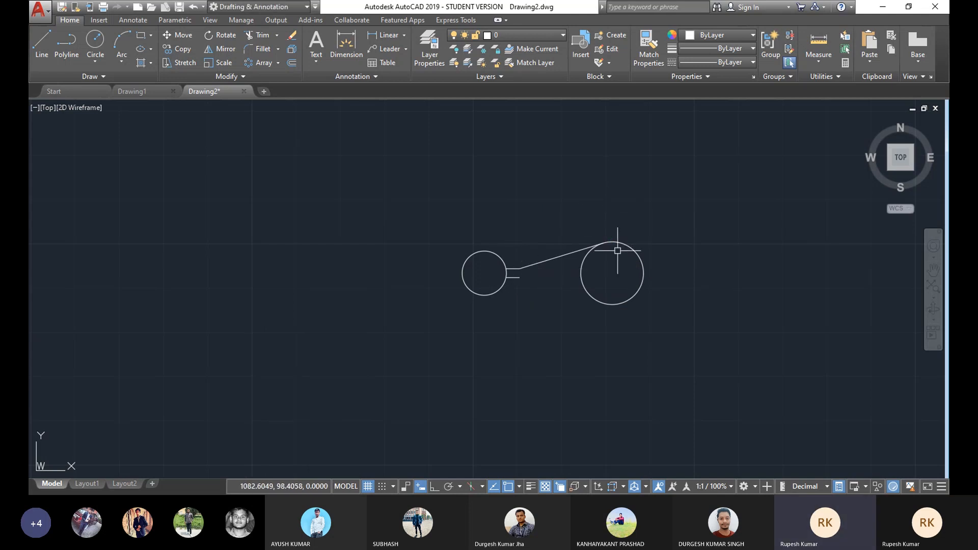
Step: Shrink the right circle to a radius of about 5.1 and delete the tangent line
left_click(634, 250)
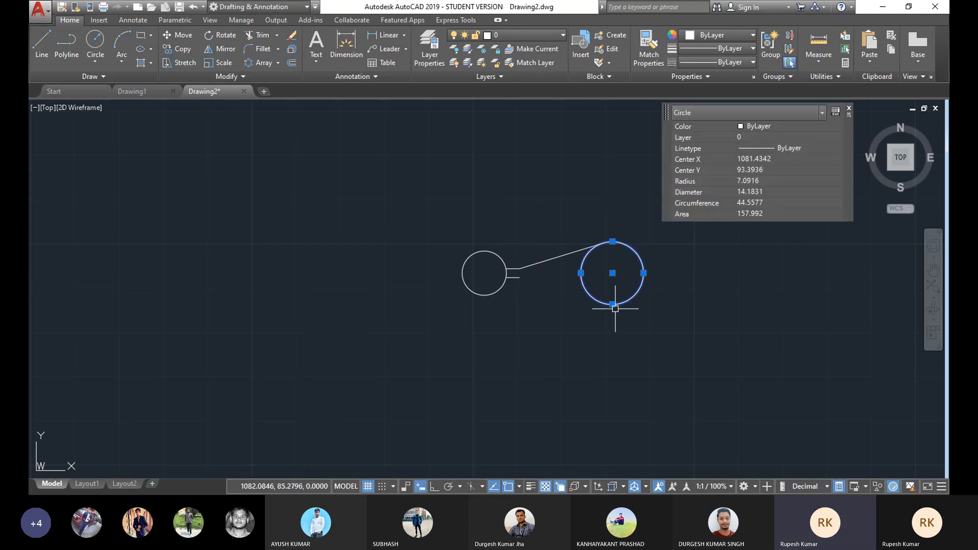
left_click(612, 241)
left_click(613, 251)
key("Escape")
left_click(586, 246)
key("Delete")
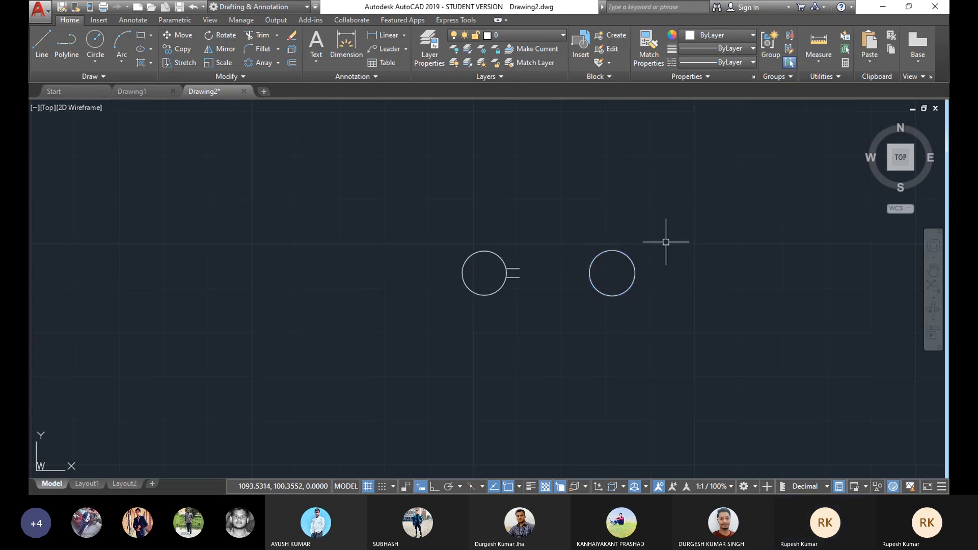
Step: Shrink the small left circle to a radius of about 4
left_click(484, 250)
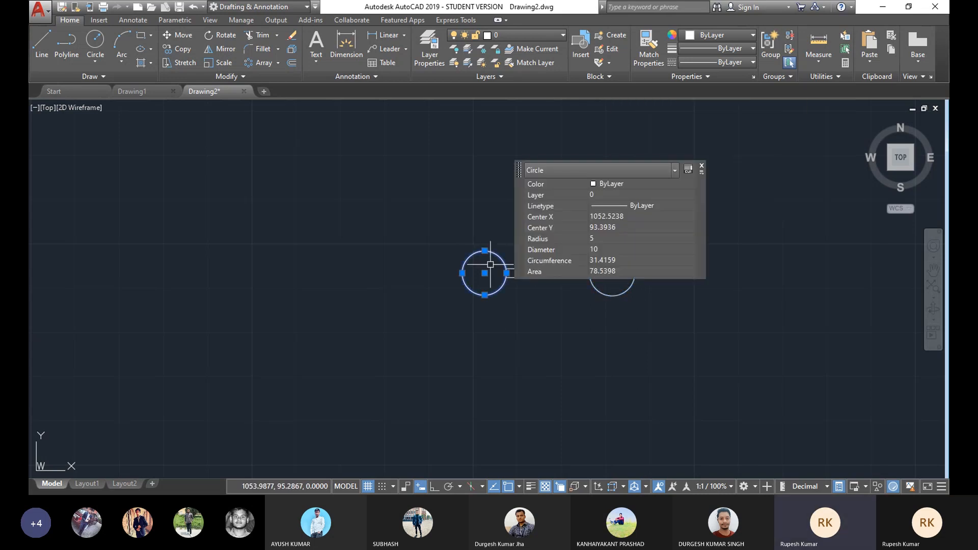
left_click(484, 250)
left_click(485, 255)
key("Escape")
Step: Try to extend both short lines toward the right circle
middle_click_drag(501, 254, 516, 244)
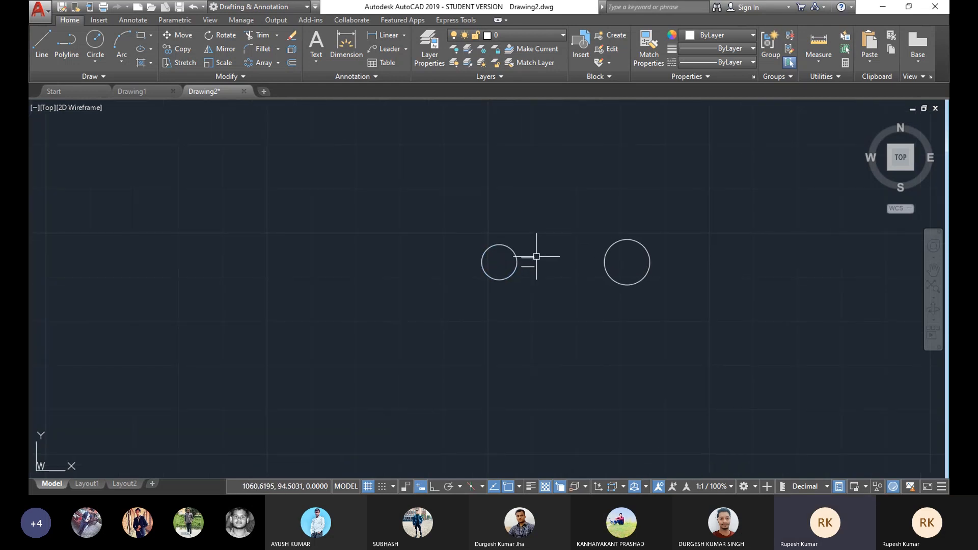
left_click(548, 249)
key("Escape")
scroll(530, 262, "up", 4)
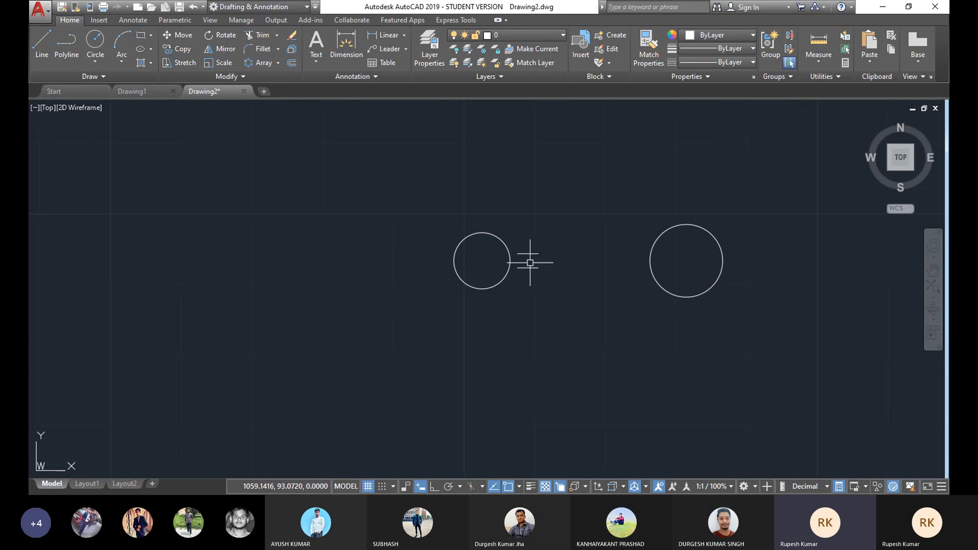
scroll(520, 262, "up", 2)
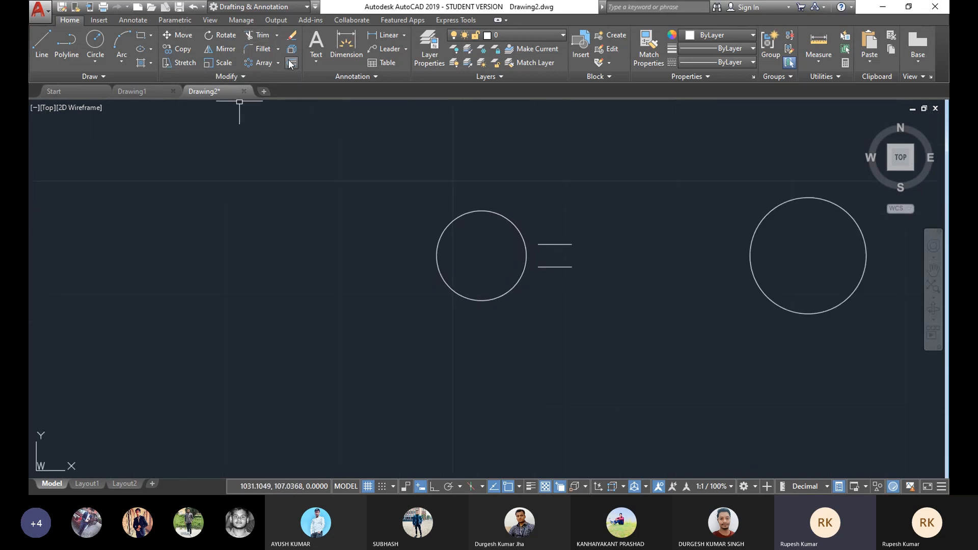
left_click(277, 35)
left_click(269, 77)
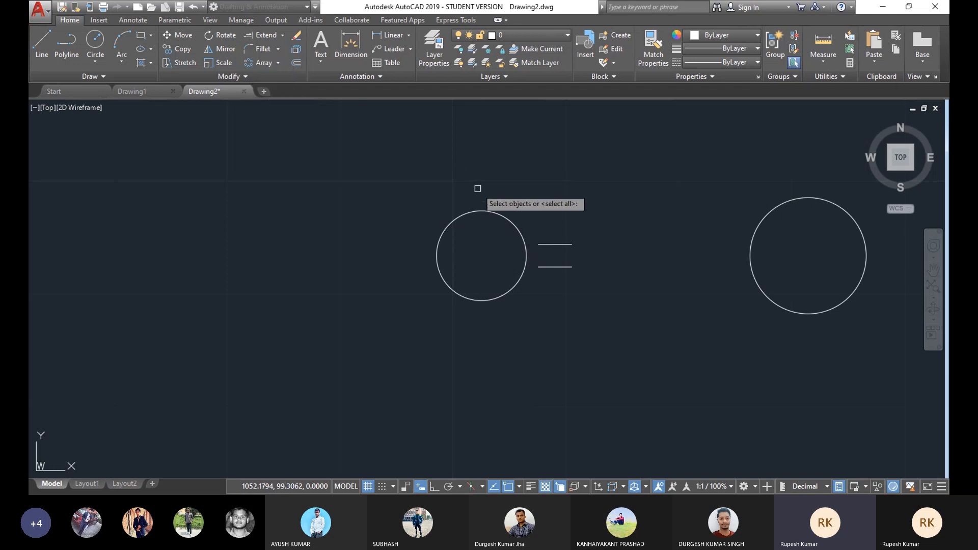
key("Return")
left_click(548, 244)
left_click(543, 264)
right_click(579, 190)
left_click(605, 212)
scroll(557, 269, "down", 4)
mouse_move(609, 264)
middle_mouse_down()
mouse_move(595, 241)
mouse_move(566, 234)
middle_mouse_up()
scroll(567, 239, "up", 2)
scroll(550, 234, "down", 2)
left_click(532, 223)
left_click(511, 263)
key("Escape")
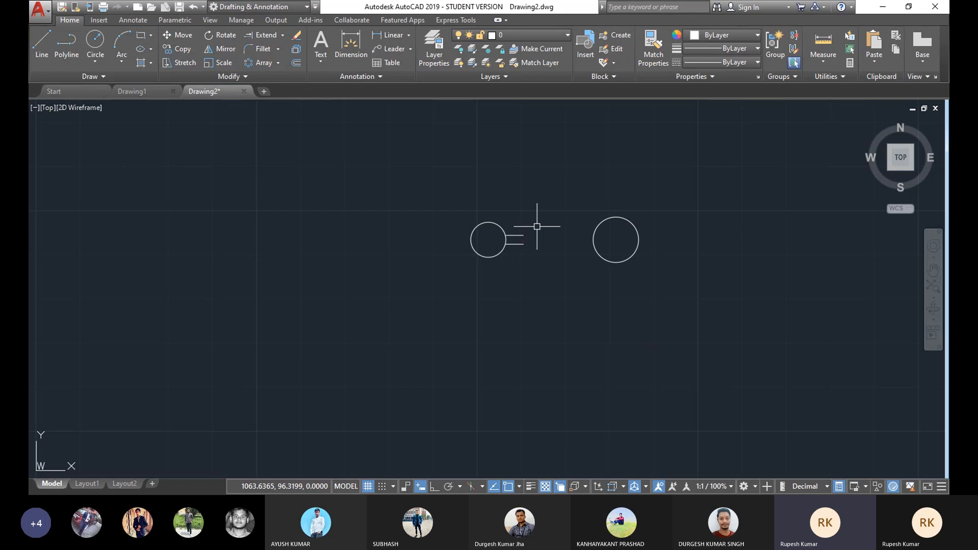
Step: Shorten both short horizontal lines to about 2.7 units long each
left_click(524, 238)
left_click(524, 234)
scroll(523, 236, "up", 2)
left_click(524, 235)
scroll(518, 237, "up", 3)
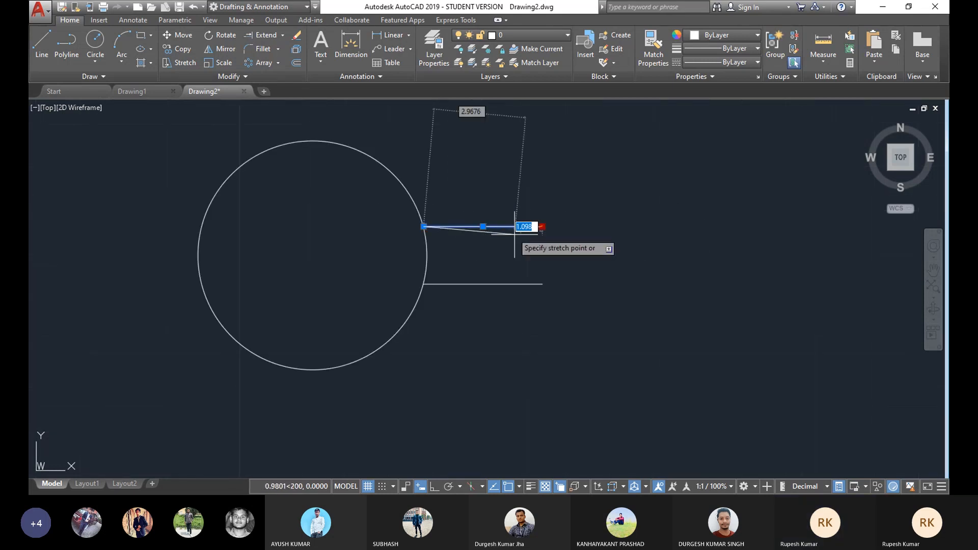
left_click(503, 227)
left_click(529, 282)
left_click(542, 283)
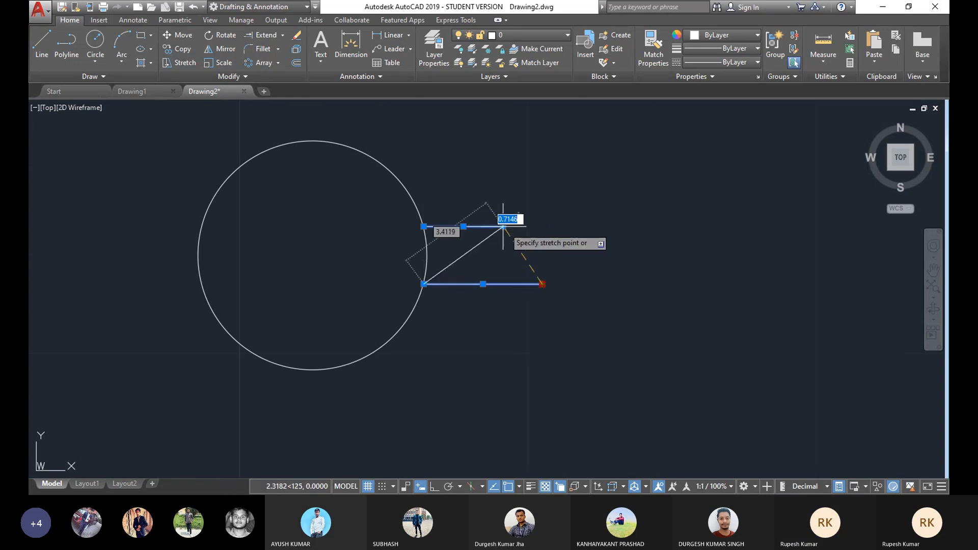
left_click(502, 284)
key("Escape")
Step: Move the right circle about 5 units to the left, closer to the short lines
scroll(494, 231, "down", 2)
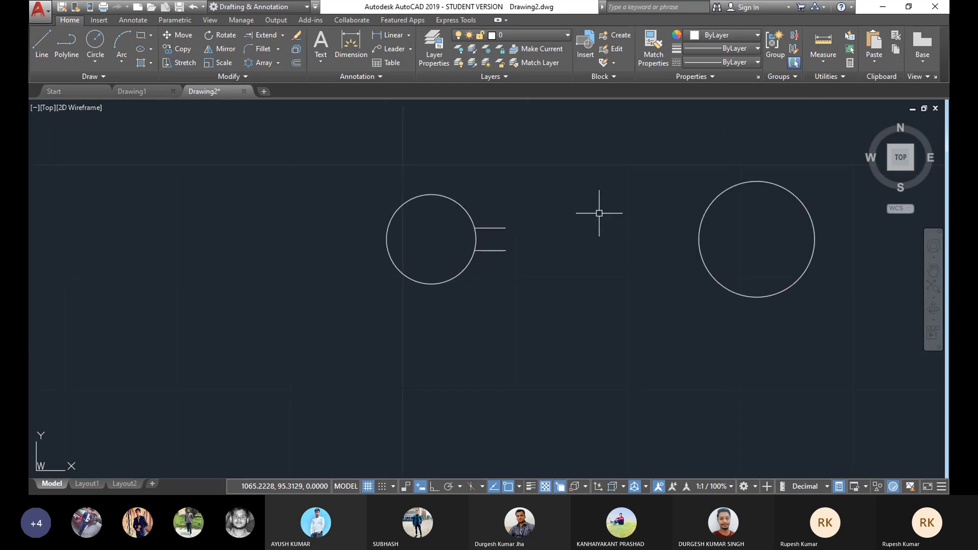
left_click(752, 183)
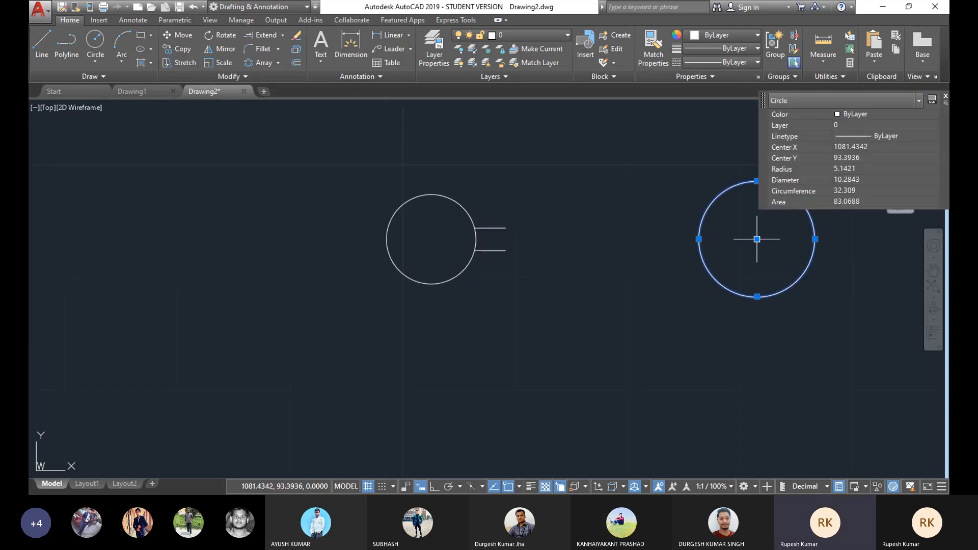
left_click(758, 239)
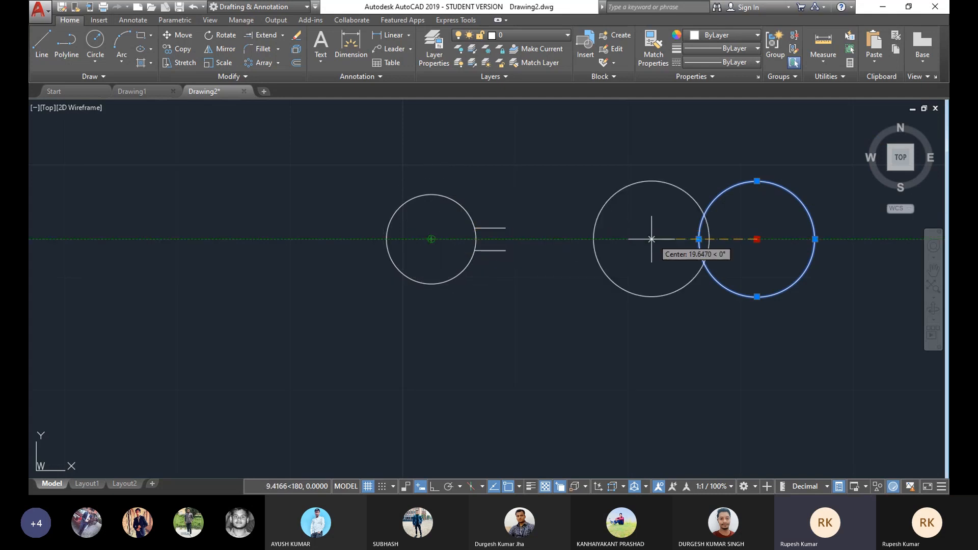
left_click(699, 239)
scroll(565, 260, "down", 2)
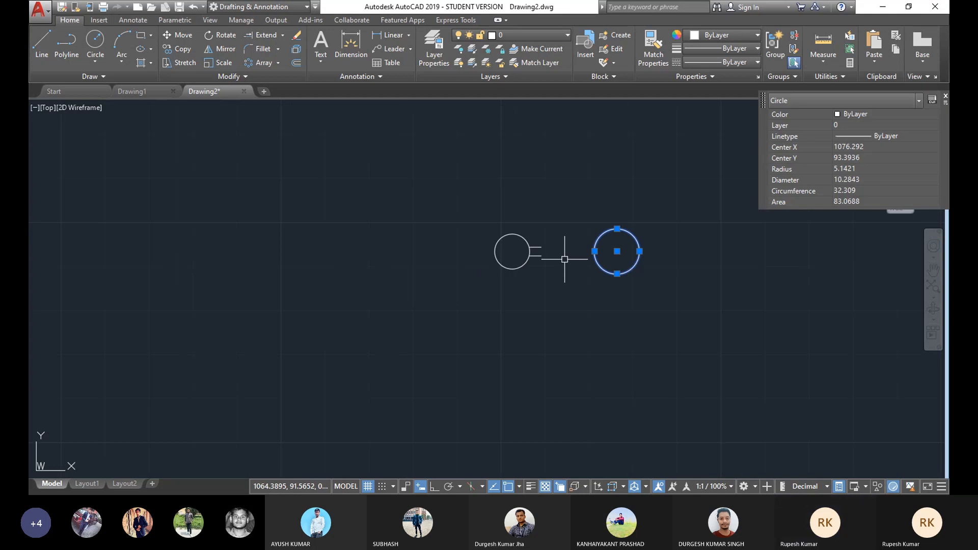
scroll(607, 263, "down", 1)
key("Escape")
Step: Reduce the right circle's radius slightly
scroll(585, 262, "up", 1)
left_click(630, 238)
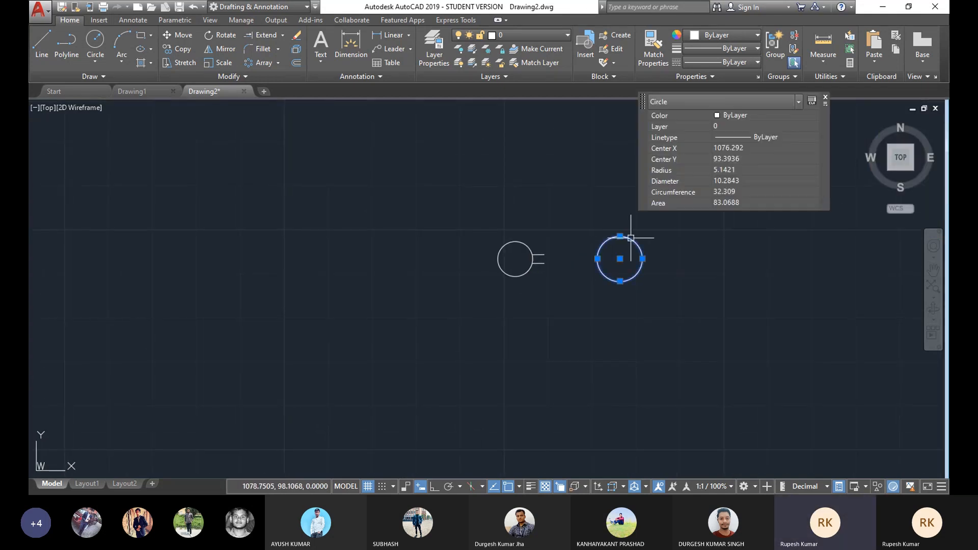
scroll(631, 238, "up", 2)
left_click(614, 235)
left_click(614, 239)
key("Escape")
scroll(551, 258, "down", 2)
middle_click_drag(552, 253, 587, 242)
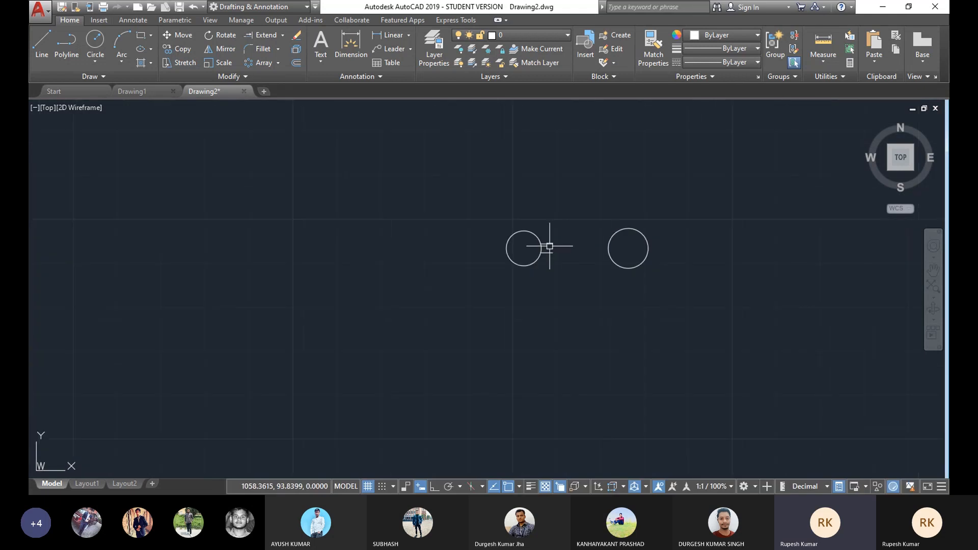
Step: Draw a line from the upper short line's end to the top of the right circle
left_click(42, 44)
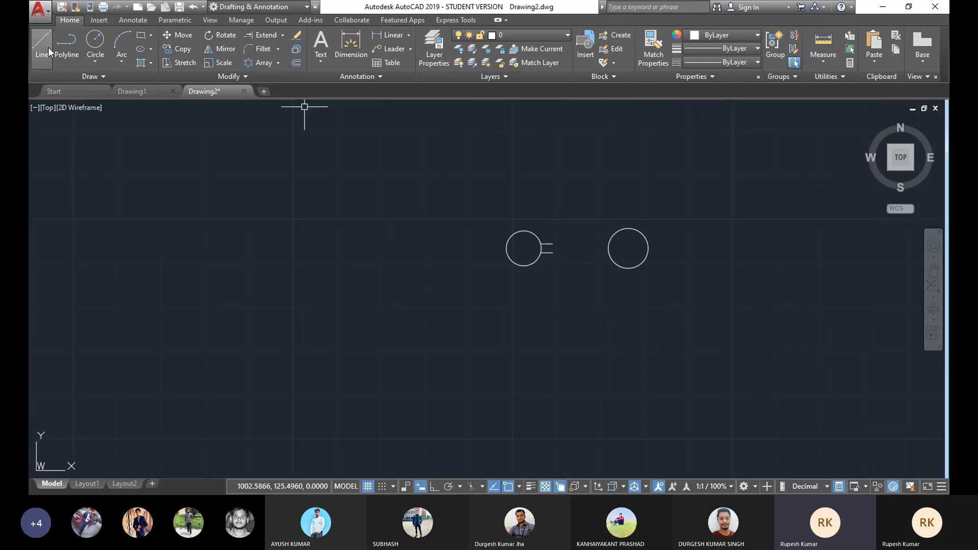
left_click(553, 243)
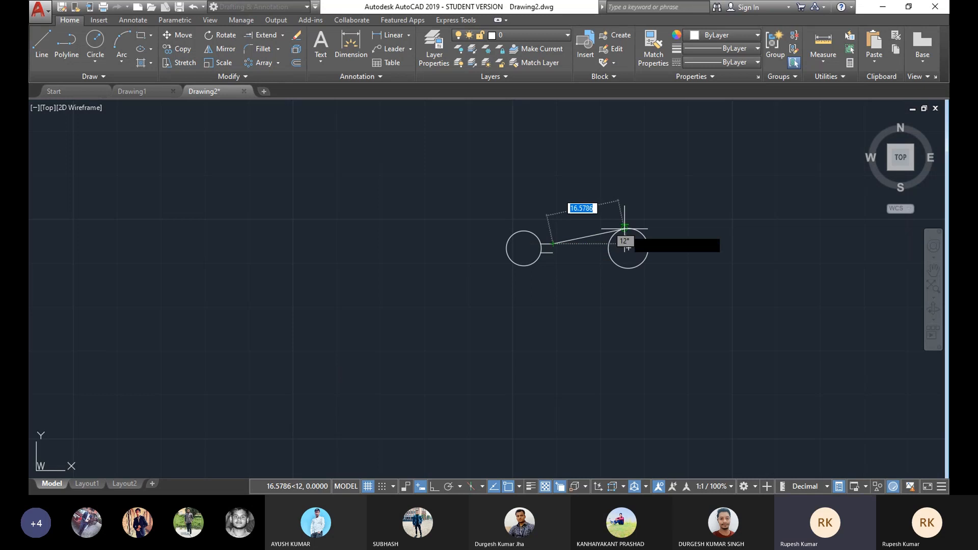
left_click(625, 226)
right_click(682, 190)
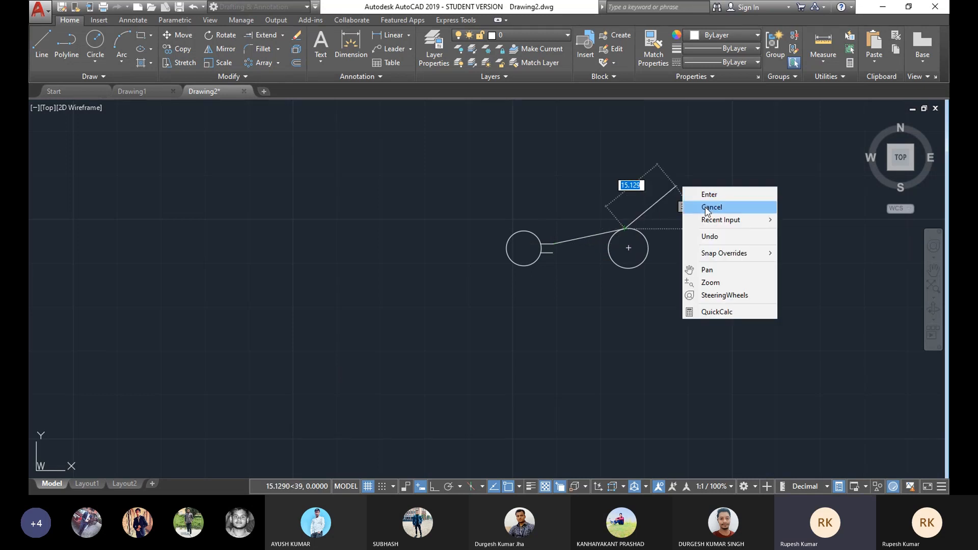
left_click(700, 207)
Step: Mirror the slanted connecting line about the horizontal line through both circle centres, keeping the original
left_click(42, 44)
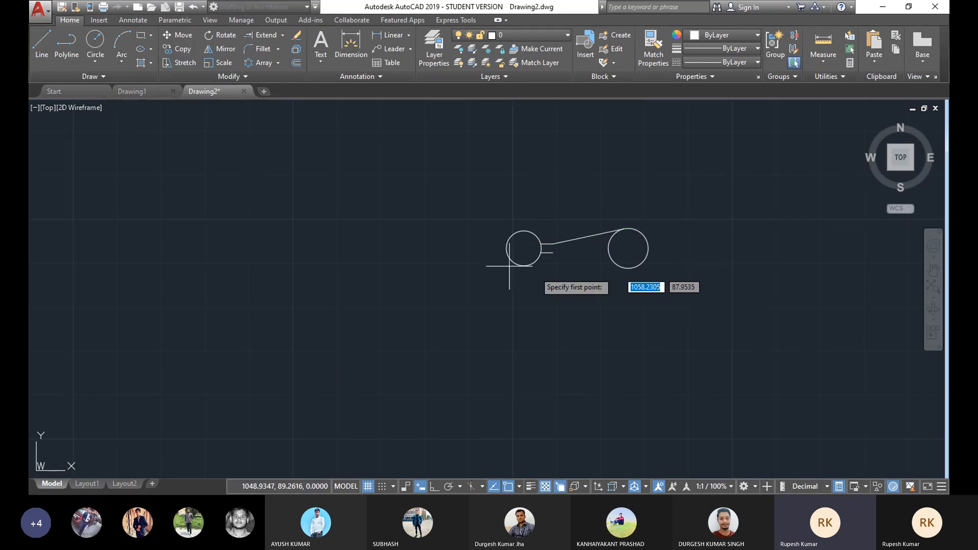
key("Escape")
left_click(210, 50)
left_click(598, 236)
key("Return")
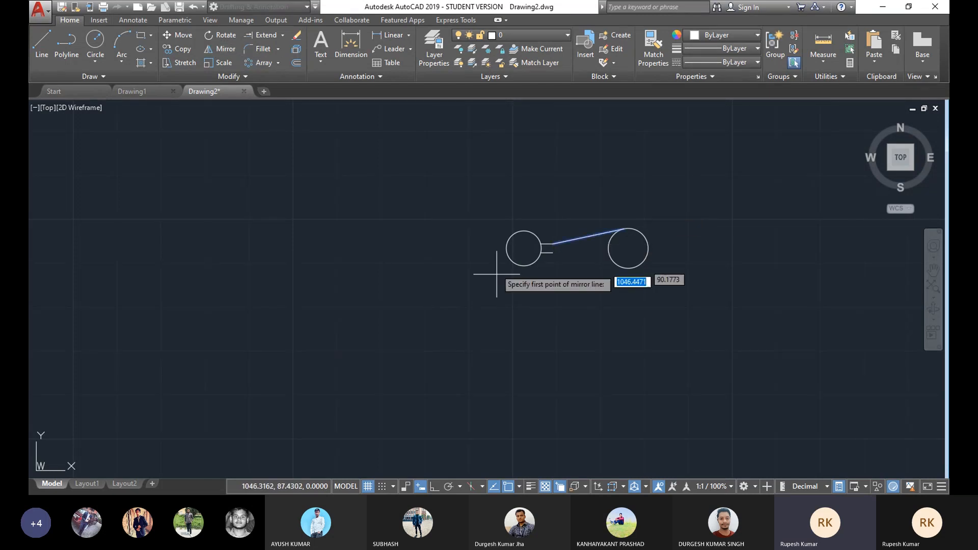
left_click(524, 248)
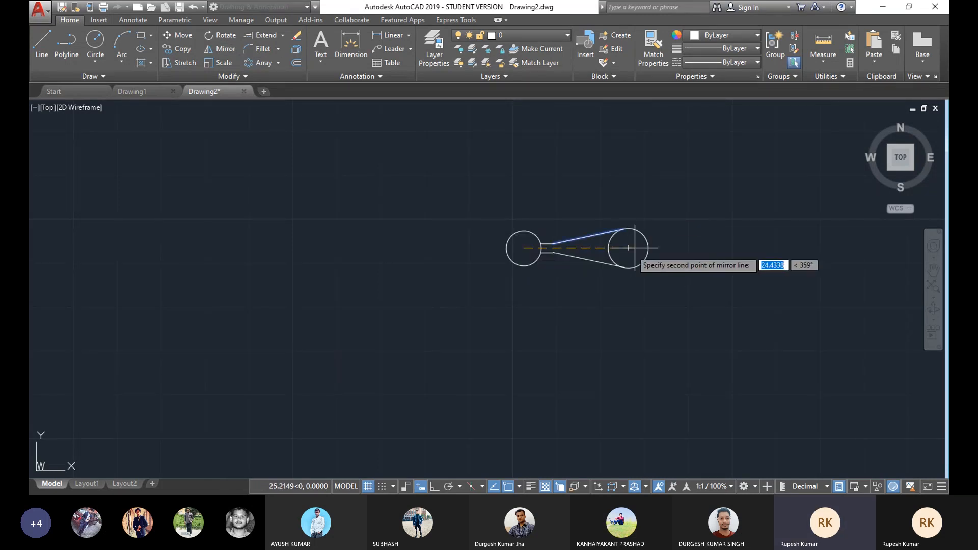
left_click(629, 248)
left_click(662, 292)
scroll(626, 252, "up", 2)
mouse_move(626, 251)
middle_mouse_down()
mouse_move(641, 243)
mouse_move(575, 254)
middle_mouse_up()
scroll(641, 243, "down", 2)
scroll(610, 252, "up", 2)
scroll(605, 260, "down", 2)
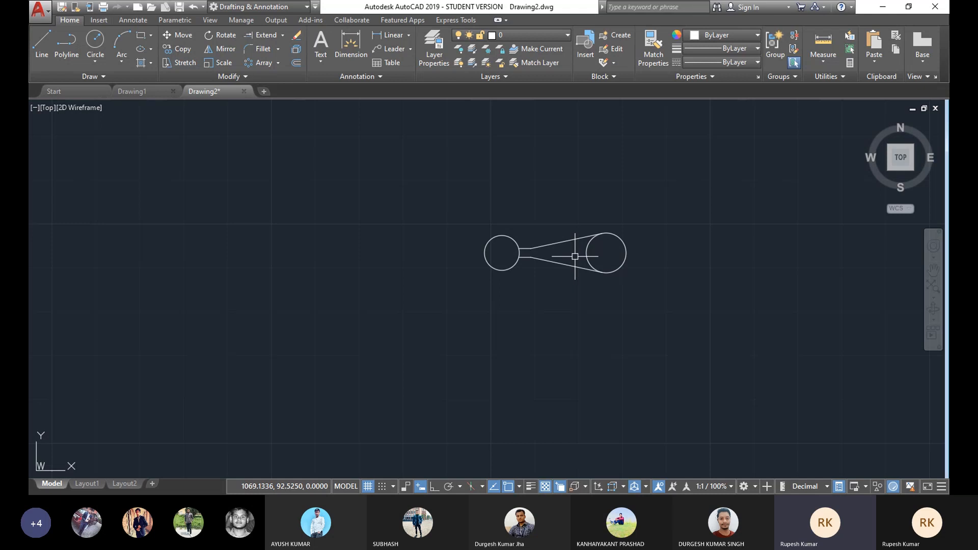
Step: Trim away the right circle's inner arc between the two slanted lines to form a teardrop blade
scroll(571, 253, "up", 2)
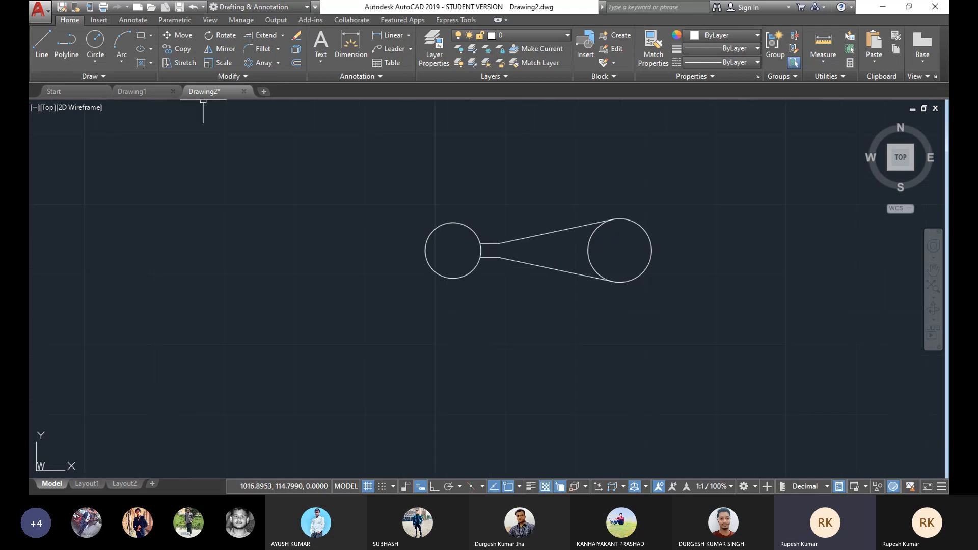
left_click(282, 34)
left_click(268, 55)
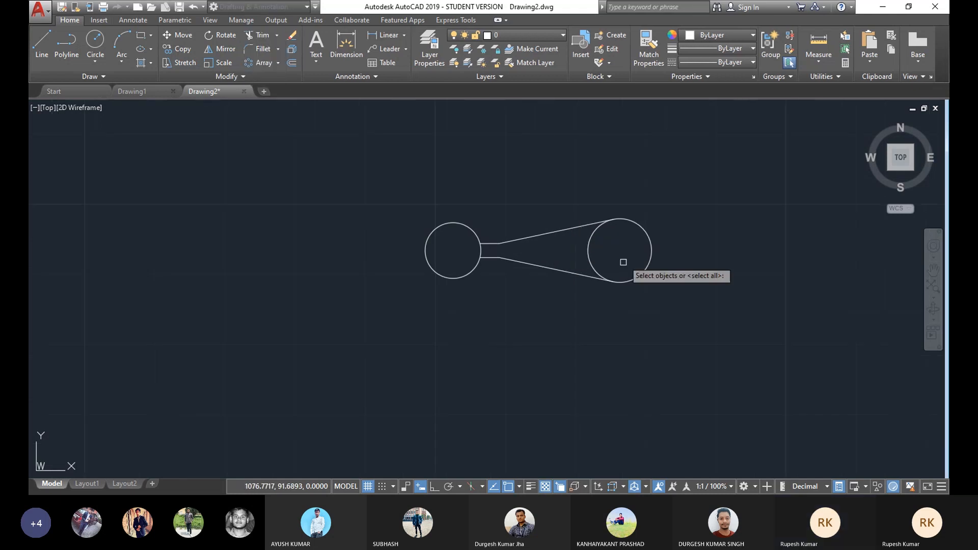
left_click(588, 251)
right_click(705, 200)
left_click(706, 199)
scroll(558, 246, "down", 2)
scroll(517, 254, "up", 2)
scroll(614, 237, "down", 4)
scroll(606, 246, "up", 2)
left_click_drag(702, 222, 569, 306)
type("tr")
key("Return")
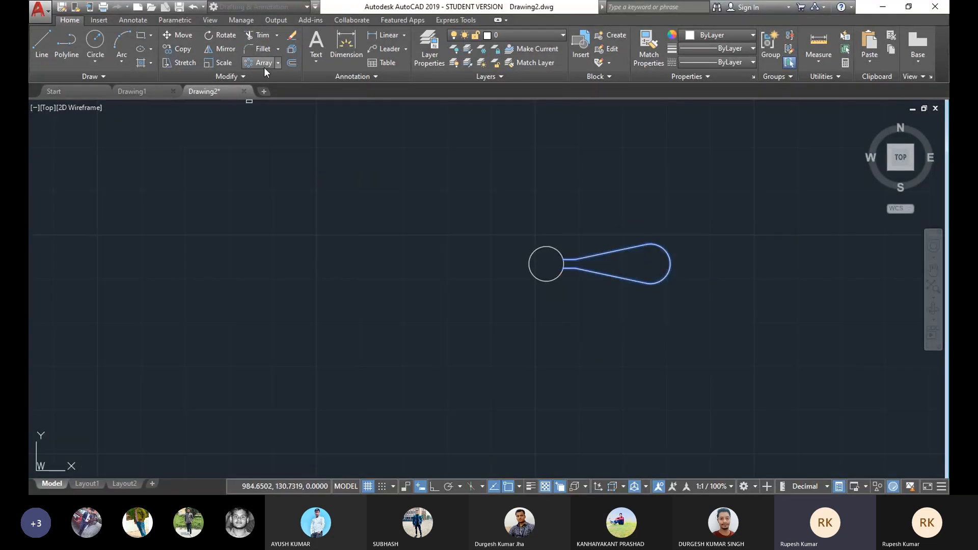
Step: Create a polar array of the blade around the left circle's centre with 3 items
left_click(277, 62)
left_click(274, 129)
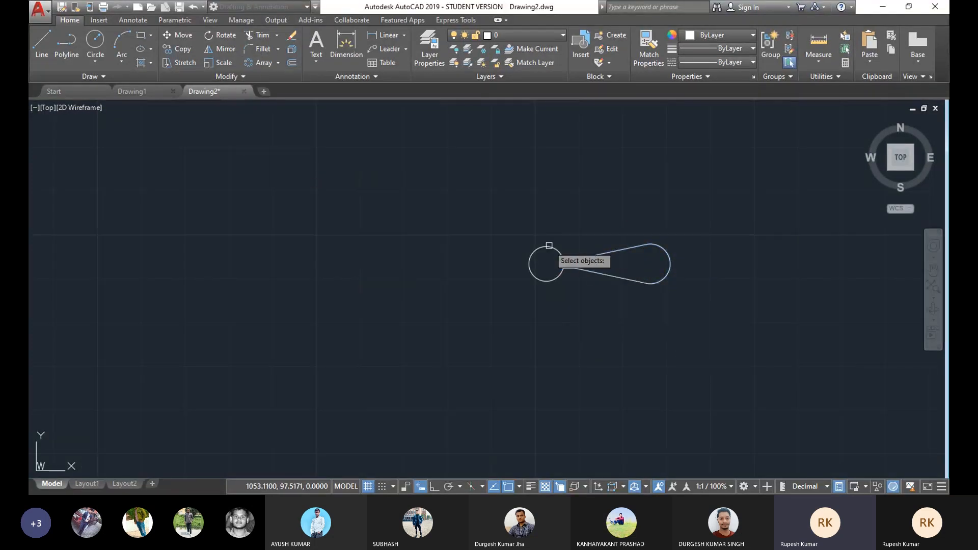
left_click(702, 222)
left_click(568, 306)
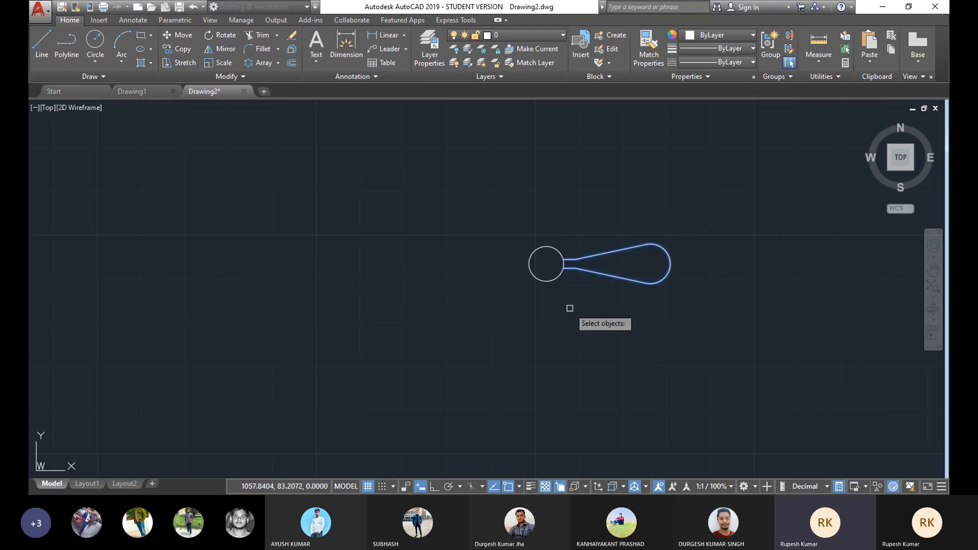
key("Return")
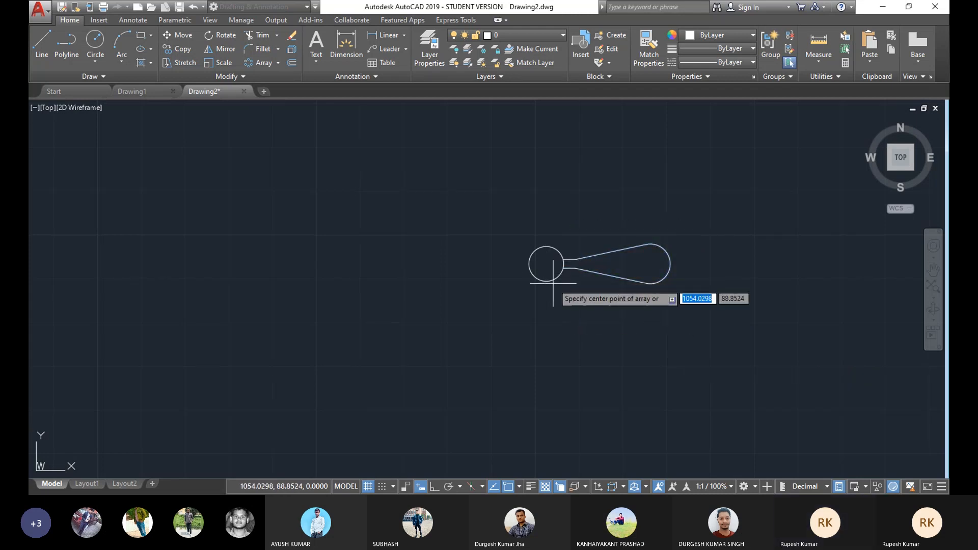
left_click(546, 264)
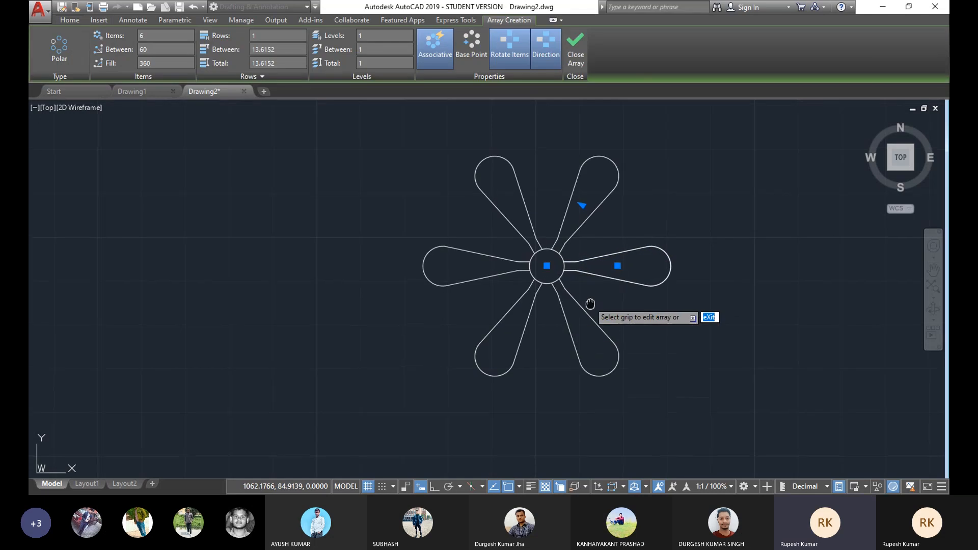
scroll(600, 315, "down", 1)
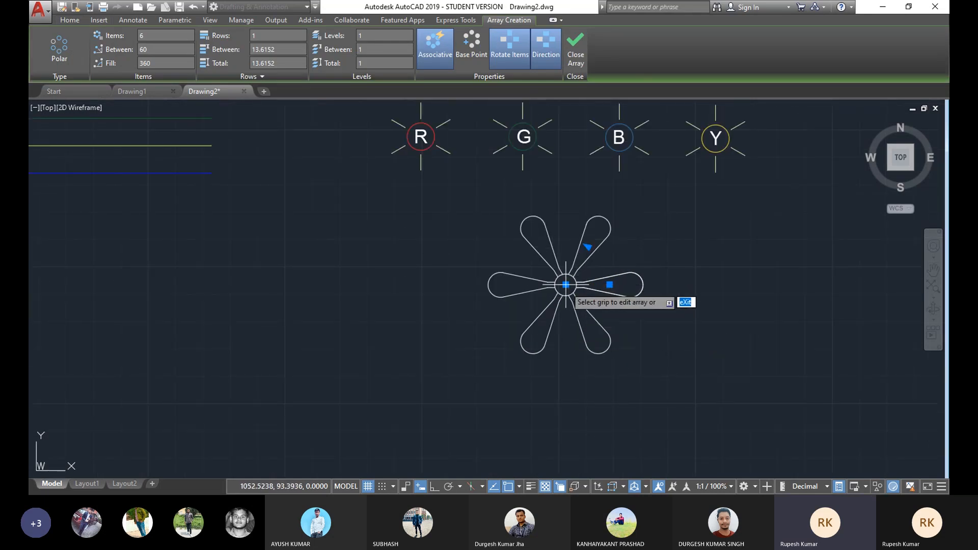
scroll(567, 284, "up", 2)
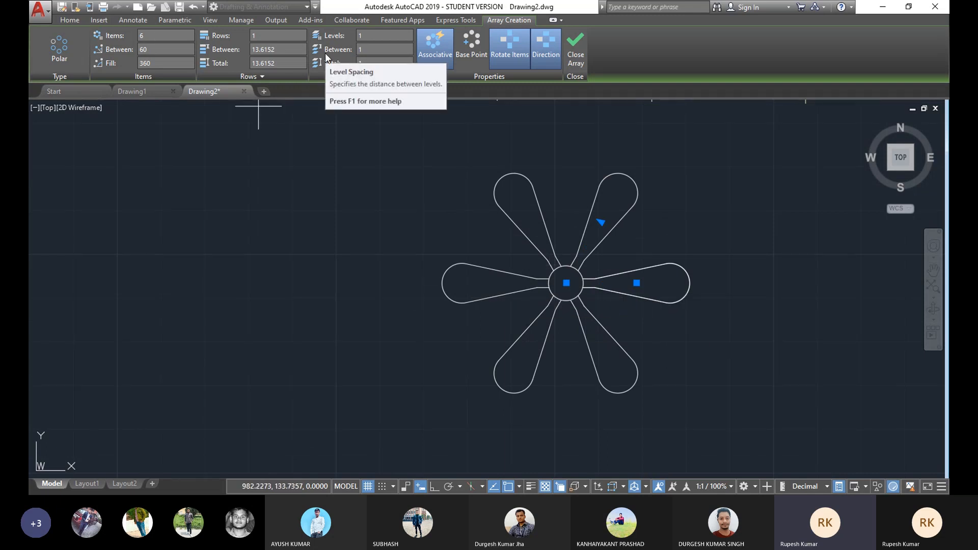
left_click(177, 33)
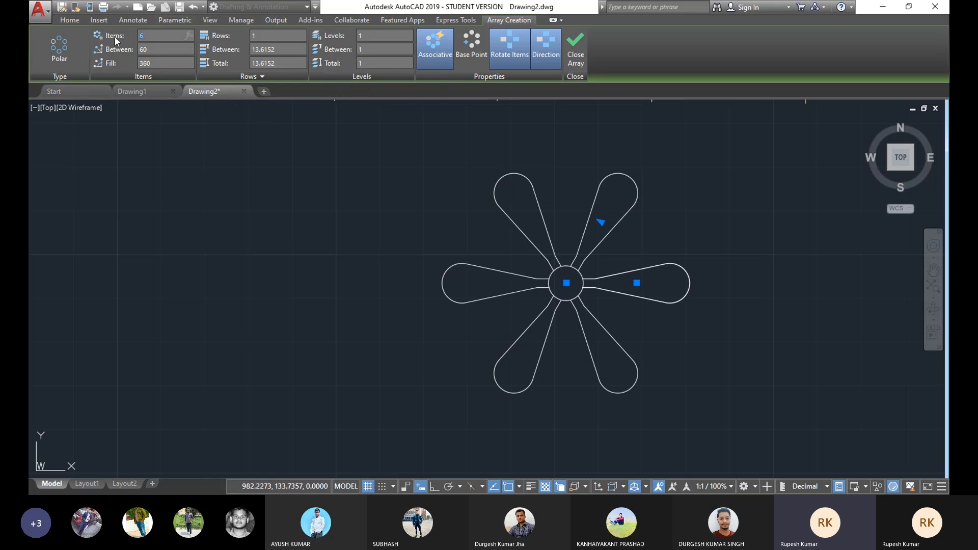
type("4")
key("Return")
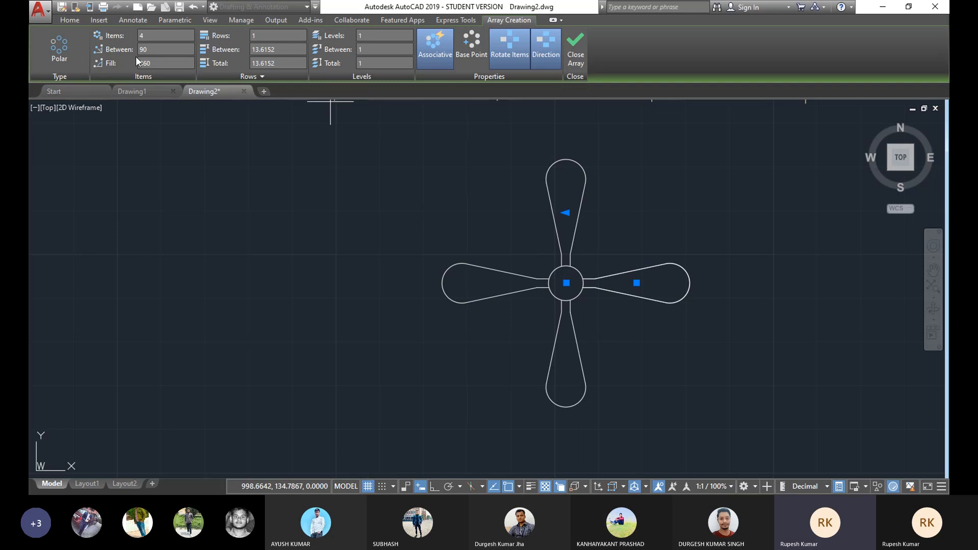
type("3")
left_click(576, 50)
Step: Change the central circle's colour to a pale tint from the colour palette
scroll(519, 208, "down", 6)
scroll(520, 215, "up", 2)
middle_click_drag(519, 215, 535, 244)
scroll(552, 262, "up", 2)
scroll(586, 278, "up", 2)
scroll(618, 275, "down", 2)
left_click(581, 199)
left_click(514, 264)
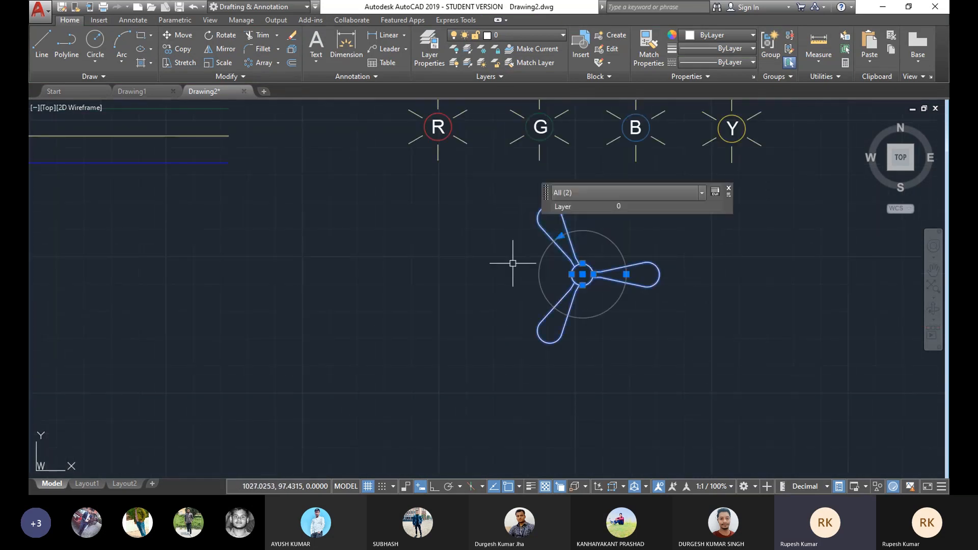
middle_click_drag(650, 310, 638, 315)
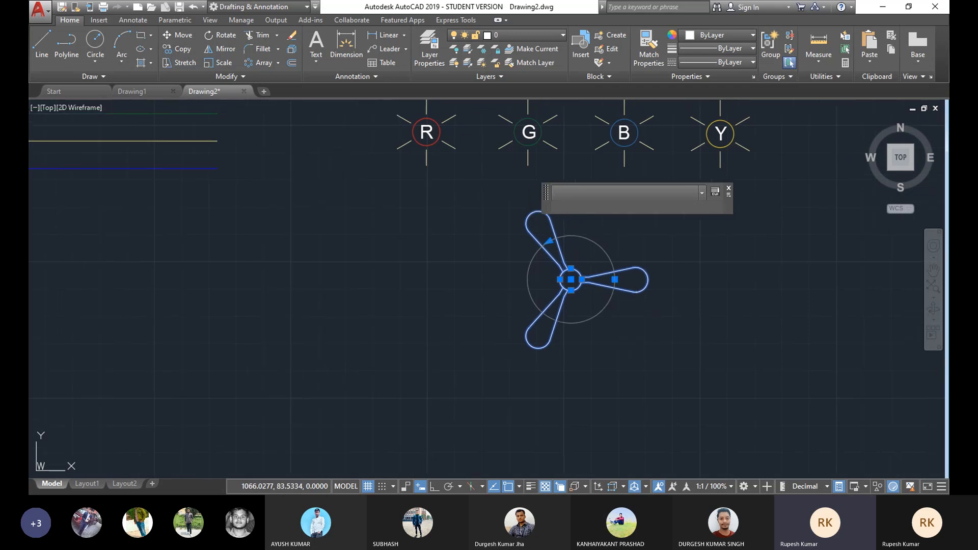
key("Escape")
left_click(576, 271)
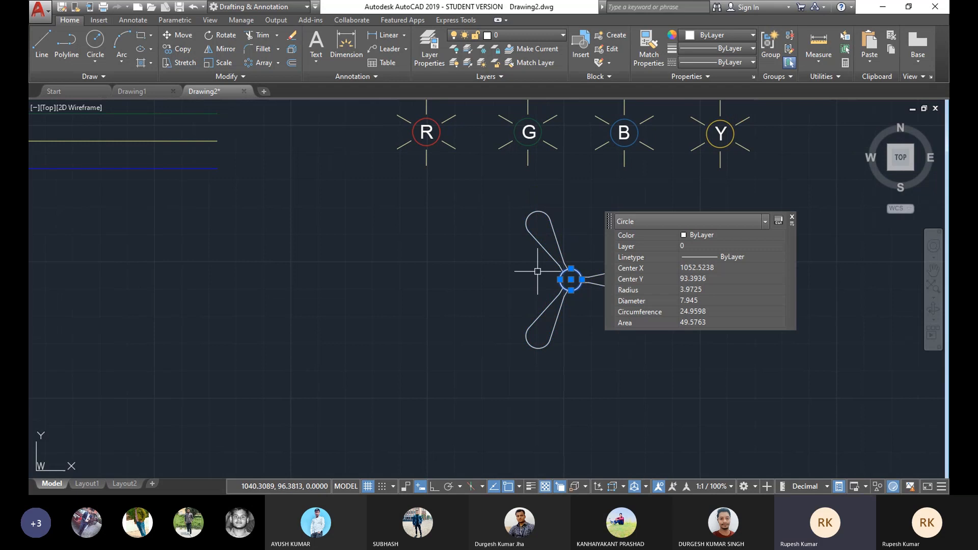
left_click(713, 37)
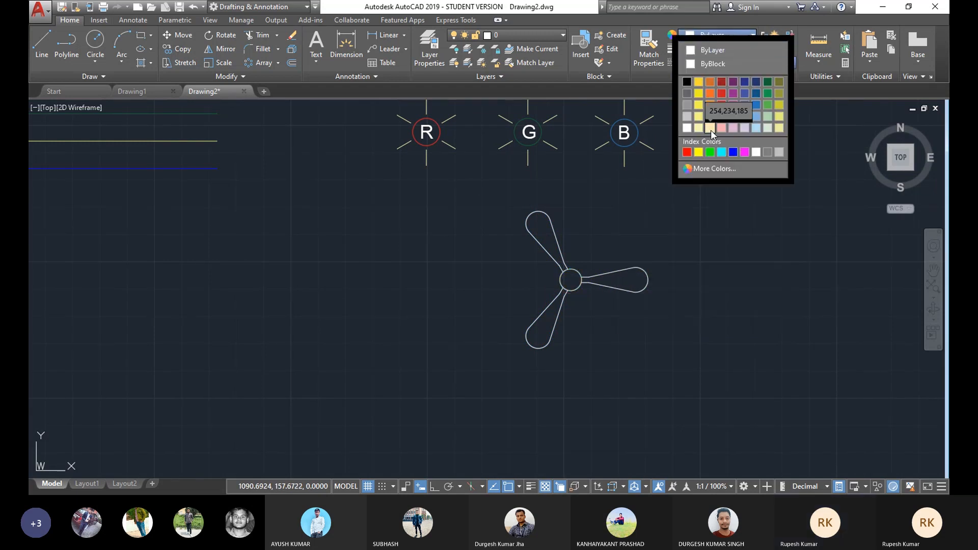
left_click(710, 128)
key("Escape")
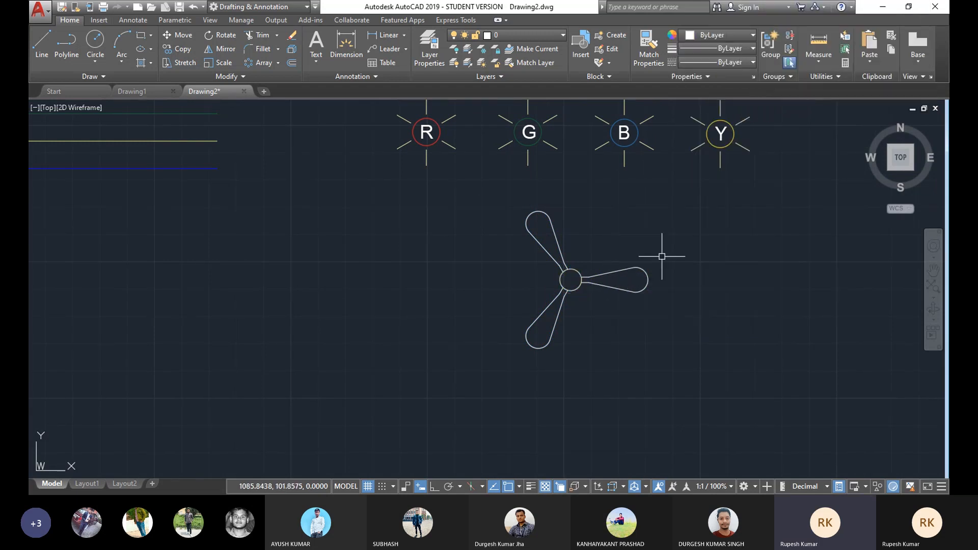
Step: Select the three blades and change their colour to orange 248,153,30
left_click(660, 255)
left_click(581, 330)
left_click(580, 211)
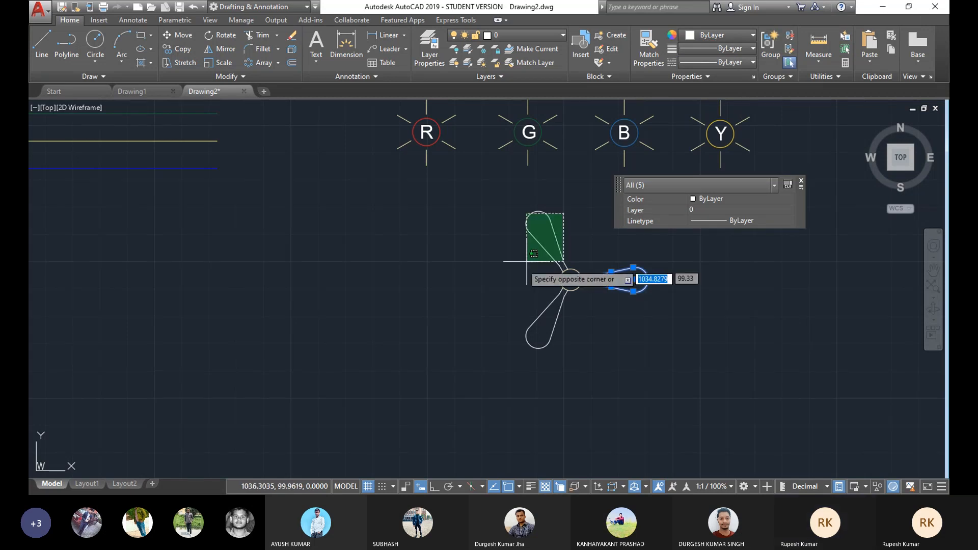
left_click(528, 273)
scroll(557, 273, "up", 5)
left_click(595, 253)
left_click(547, 258)
left_click(601, 340)
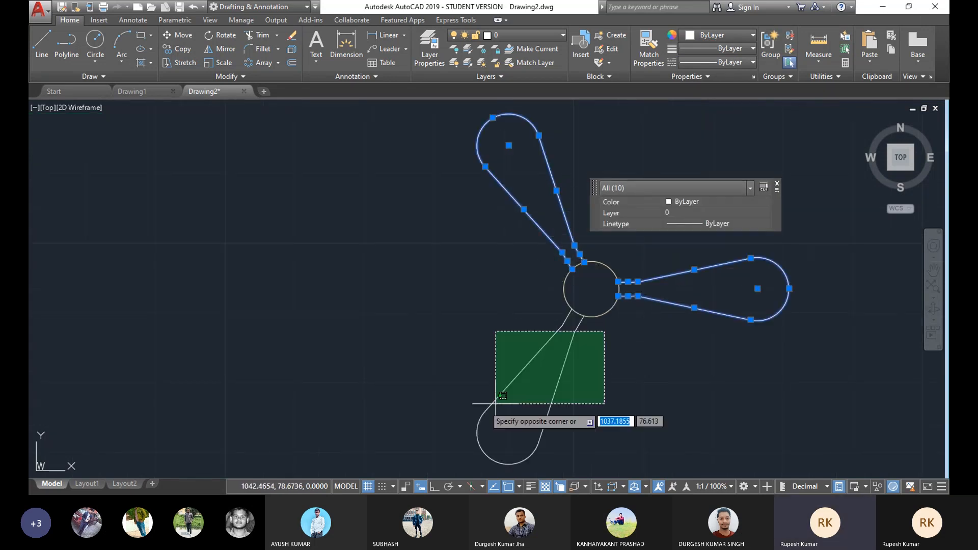
left_click(483, 420)
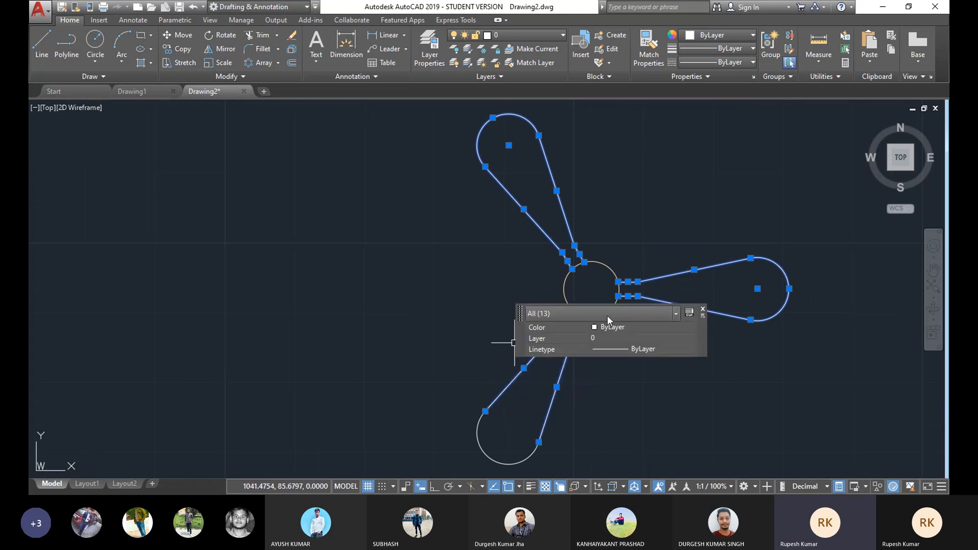
left_click(703, 310)
scroll(587, 319, "up", 2)
left_click(552, 324)
scroll(549, 366, "down", 3)
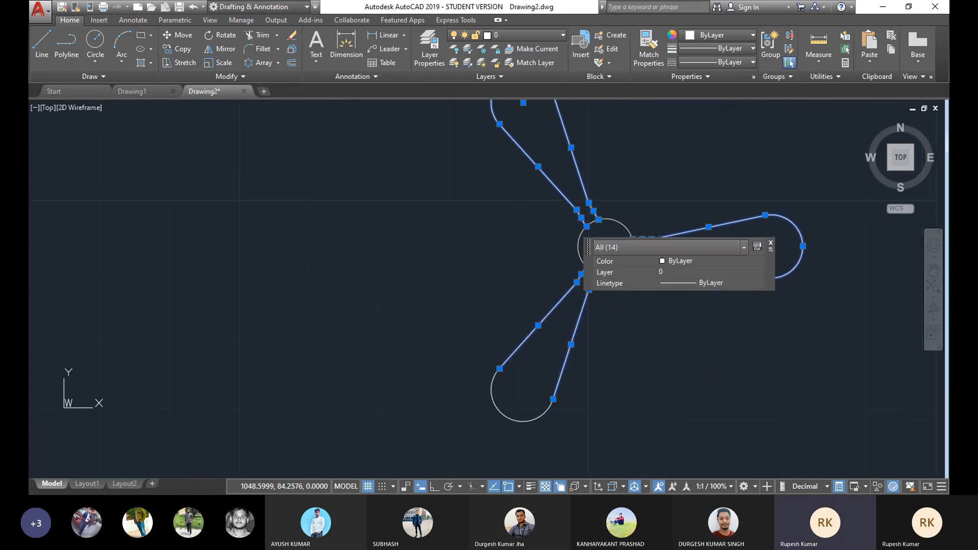
left_click(518, 421)
middle_click_drag(496, 340, 483, 351)
scroll(483, 351, "down", 4)
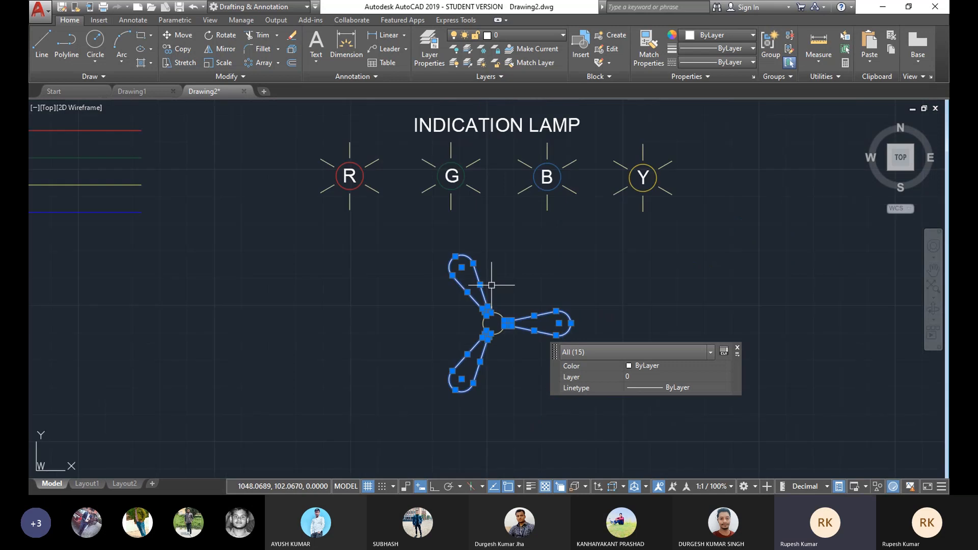
left_click(719, 34)
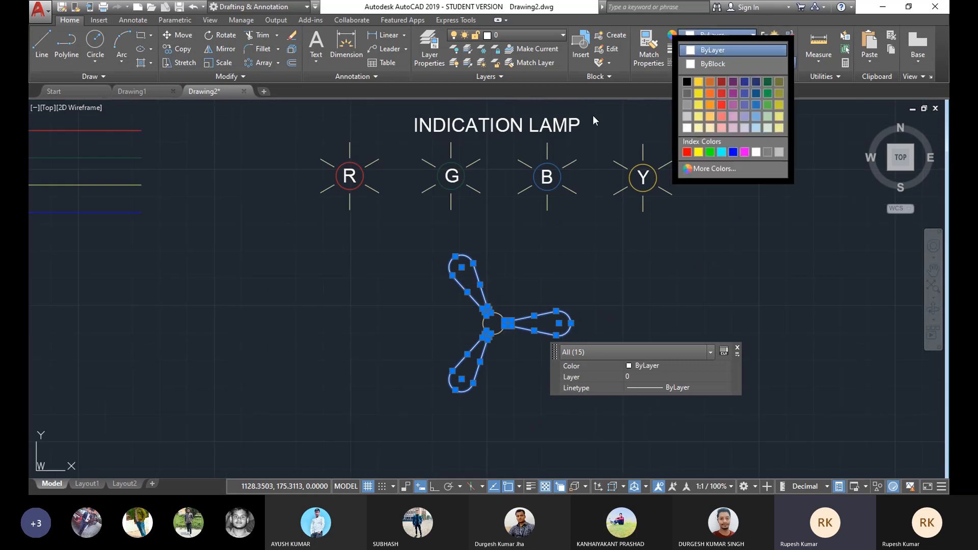
left_click(711, 110)
key("Escape")
Step: Fill the three blades with a solid hatch in colour 242,103,34
scroll(532, 272, "up", 3)
scroll(545, 278, "down", 2)
scroll(545, 275, "up", 2)
middle_click_drag(542, 267, 521, 273)
scroll(555, 274, "up", 2)
scroll(502, 218, "down", 2)
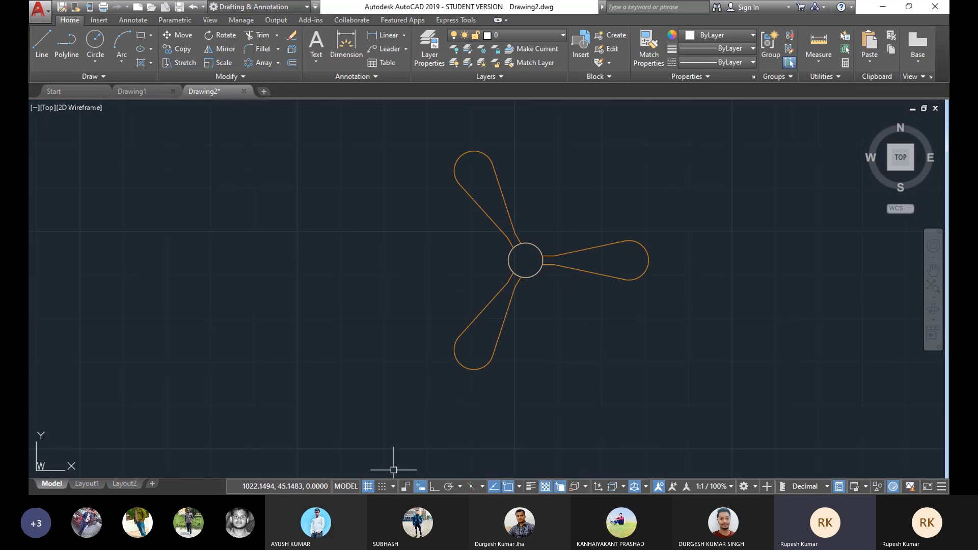
left_click(151, 63)
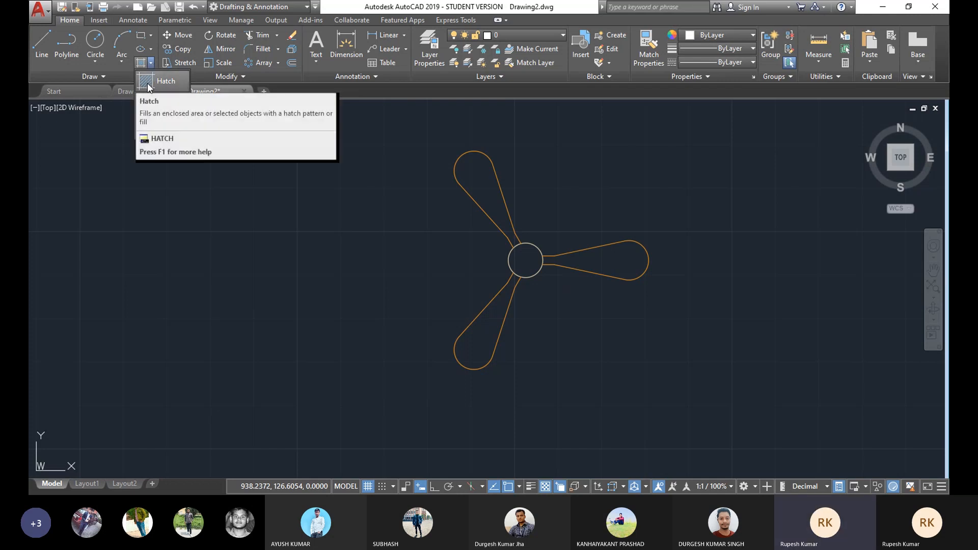
left_click(148, 83)
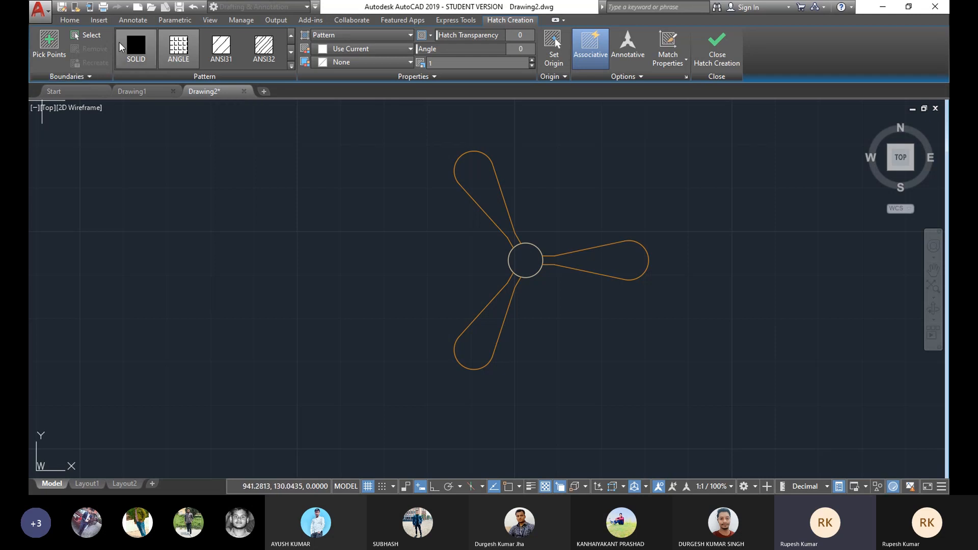
left_click(137, 49)
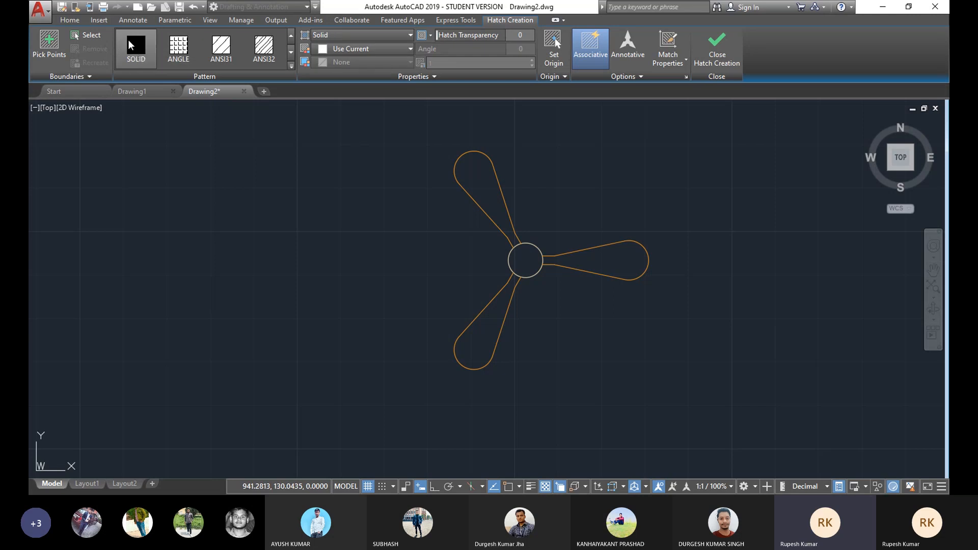
left_click(386, 49)
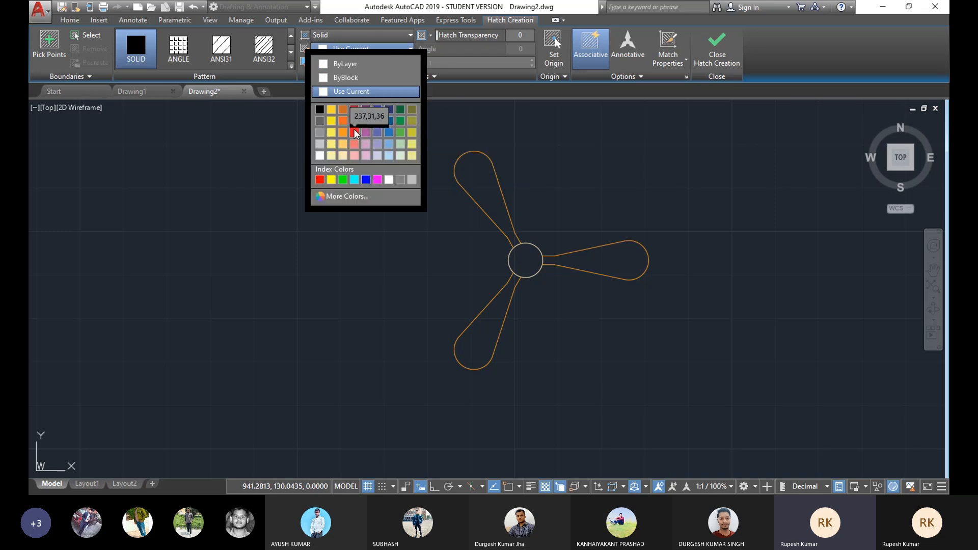
left_click(343, 109)
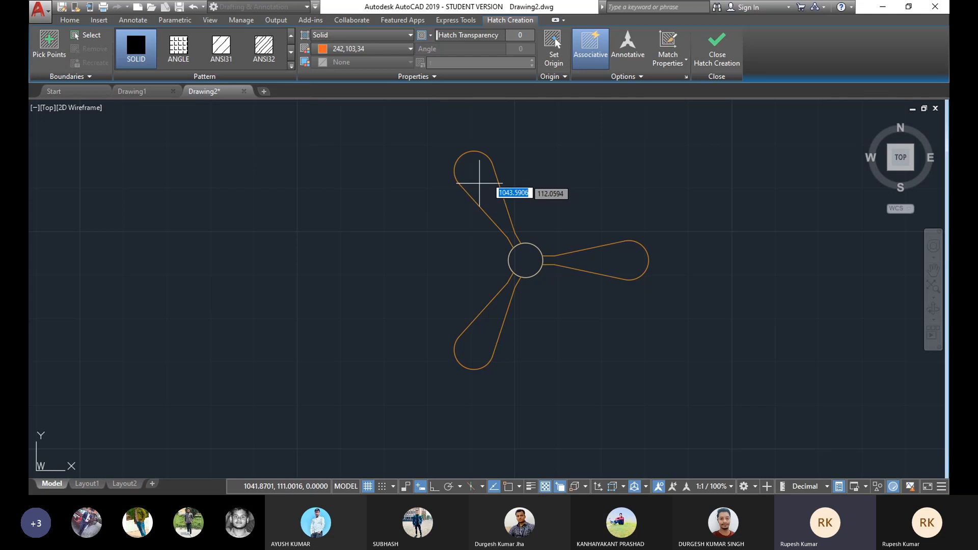
left_click(481, 178)
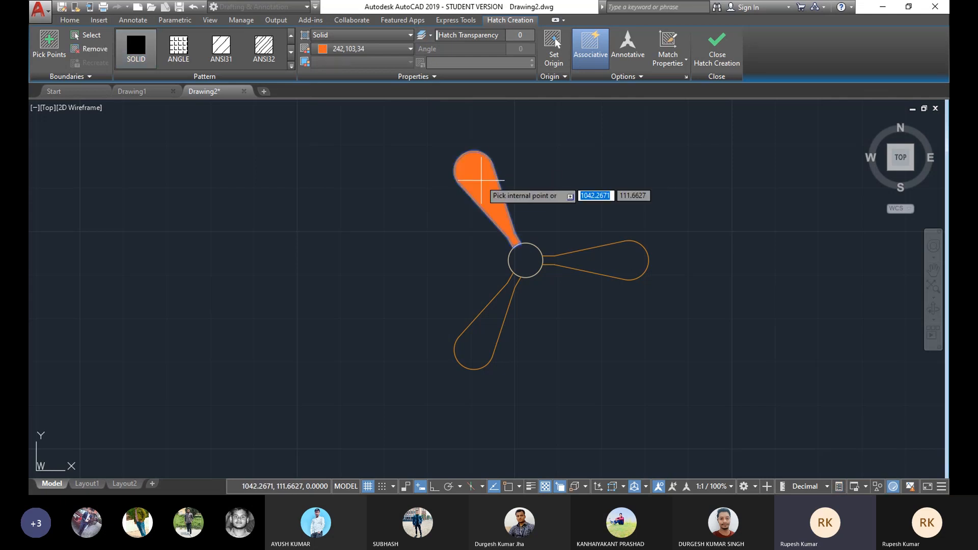
left_click(576, 262)
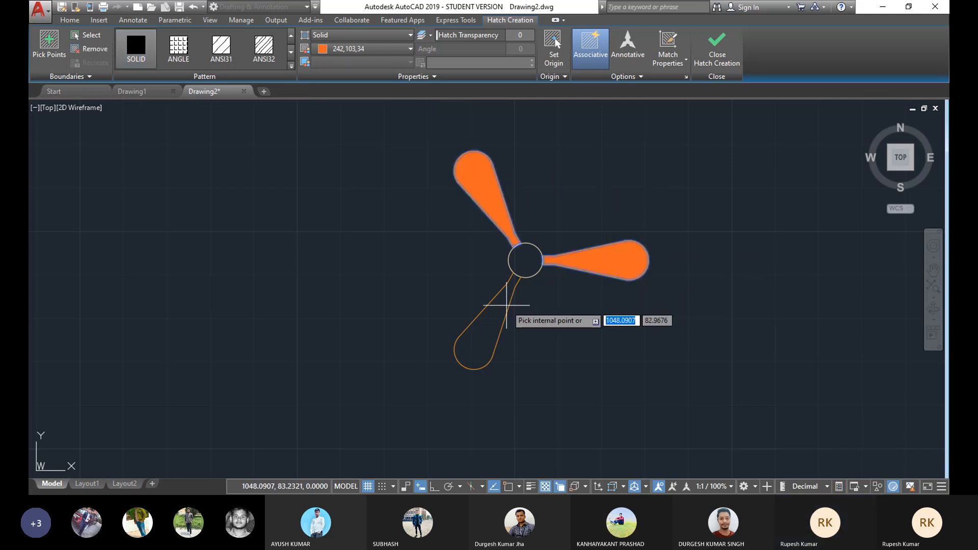
left_click(490, 313)
left_click(717, 51)
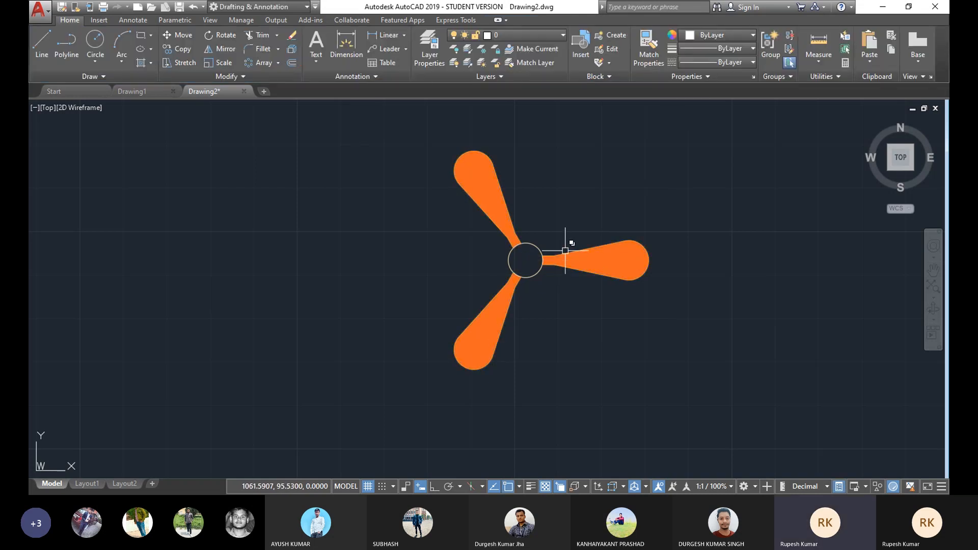
Step: Fill the central circle with a solid hatch in colour 122,175,223
scroll(521, 259, "up", 2)
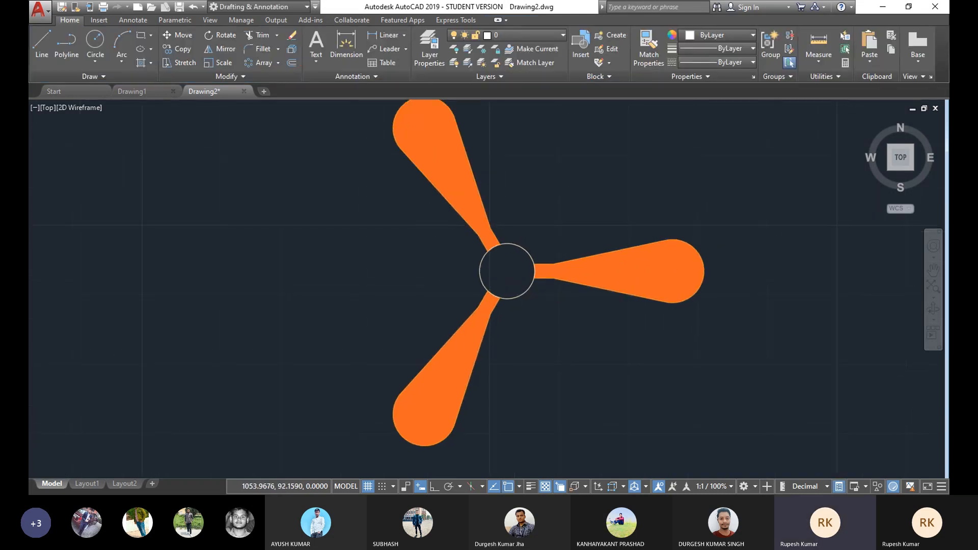
scroll(518, 276, "down", 2)
middle_click_drag(519, 275, 473, 282)
scroll(493, 275, "up", 2)
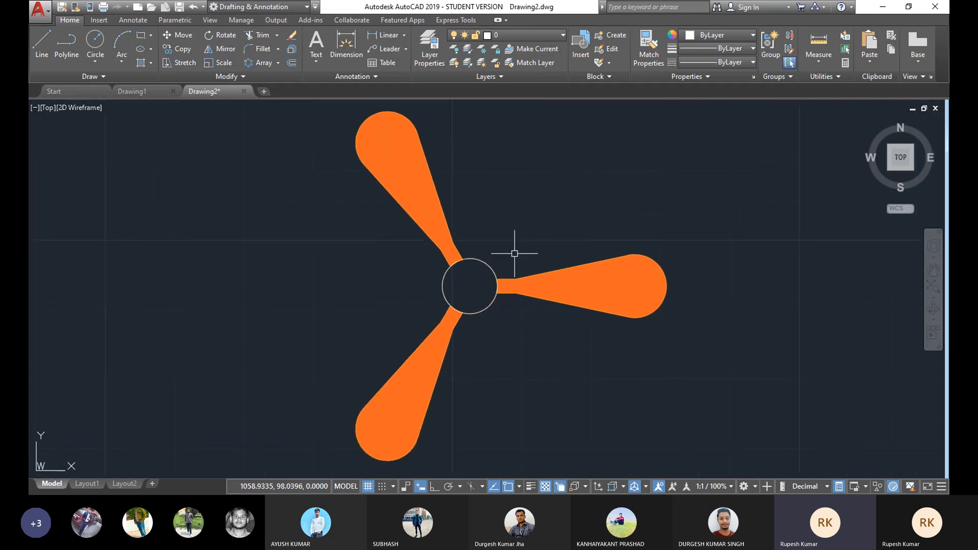
left_click(151, 64)
left_click(149, 80)
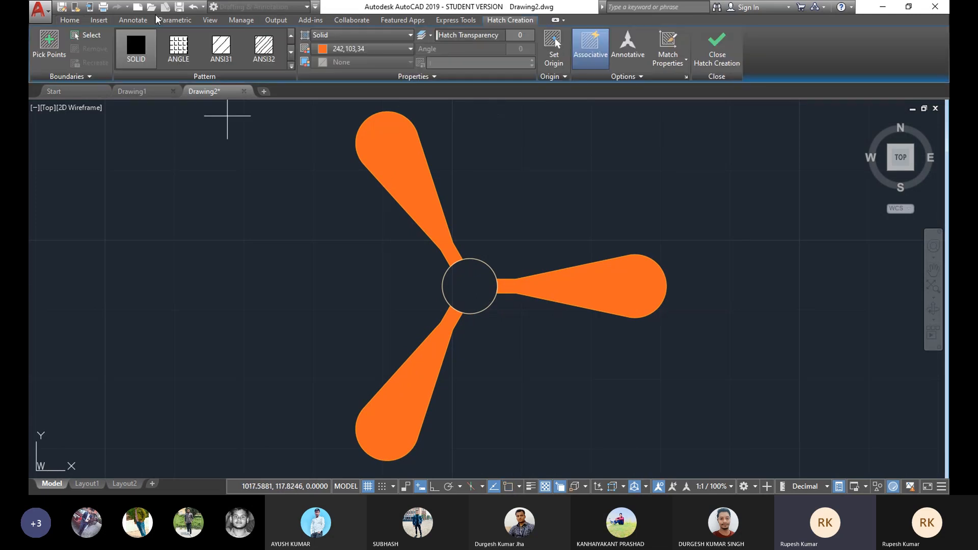
left_click(382, 50)
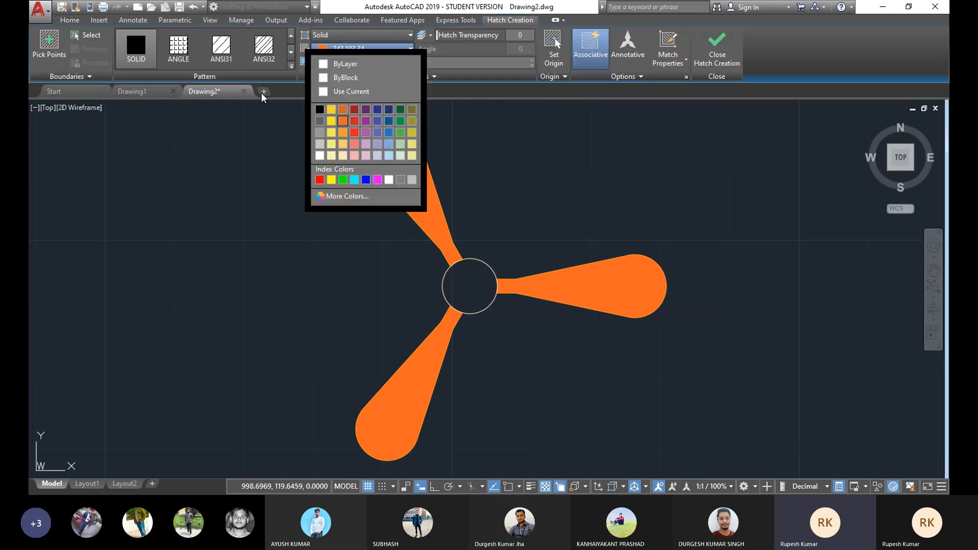
left_click(389, 156)
left_click(465, 285)
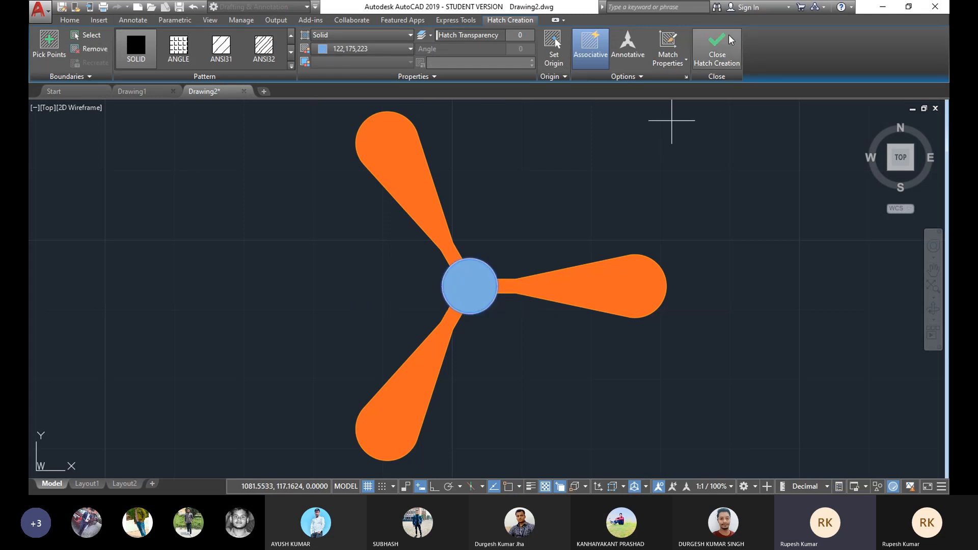
left_click(717, 46)
Step: Copy the INDICATION LAMP title to a spot between the lamps and the fan
scroll(508, 251, "down", 2)
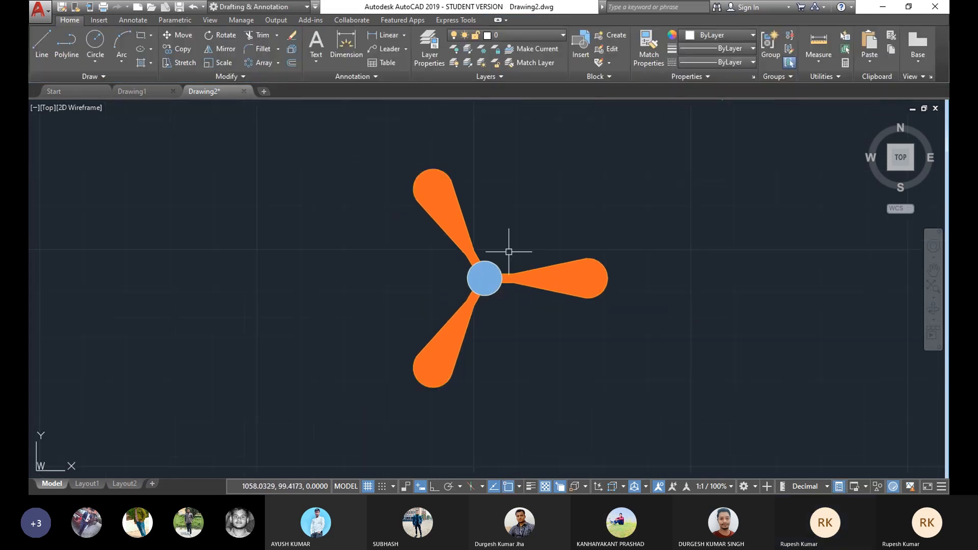
scroll(524, 225, "up", 2)
scroll(525, 229, "down", 2)
mouse_move(525, 229)
middle_mouse_down()
mouse_move(505, 241)
mouse_move(528, 227)
middle_mouse_up()
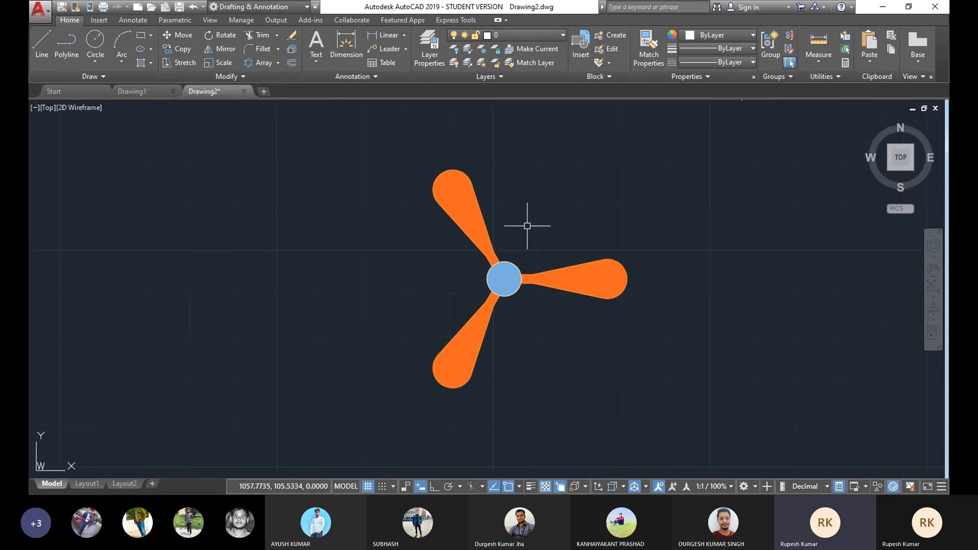
scroll(463, 187, "down", 3)
middle_click_drag(505, 175, 506, 191)
scroll(458, 145, "up", 2)
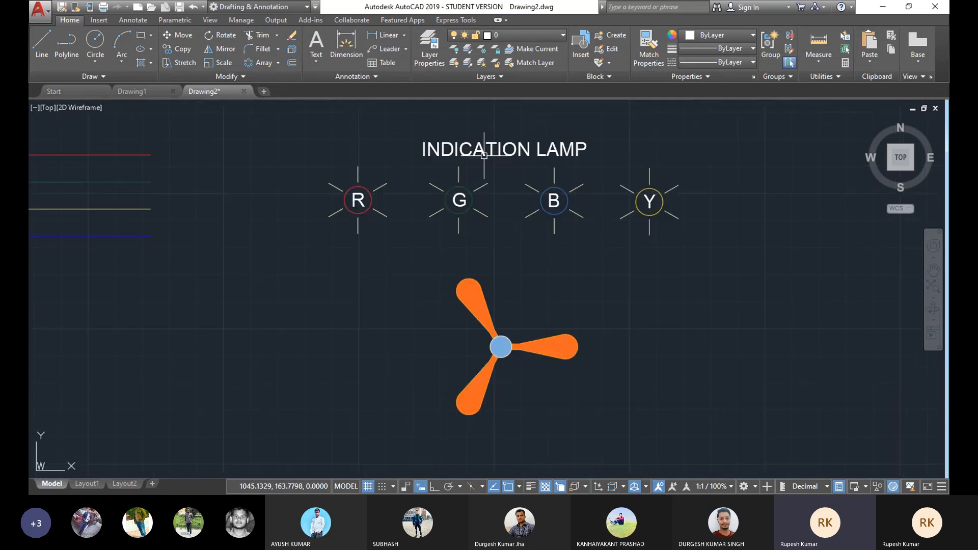
middle_click_drag(484, 156, 519, 145)
left_click(658, 114)
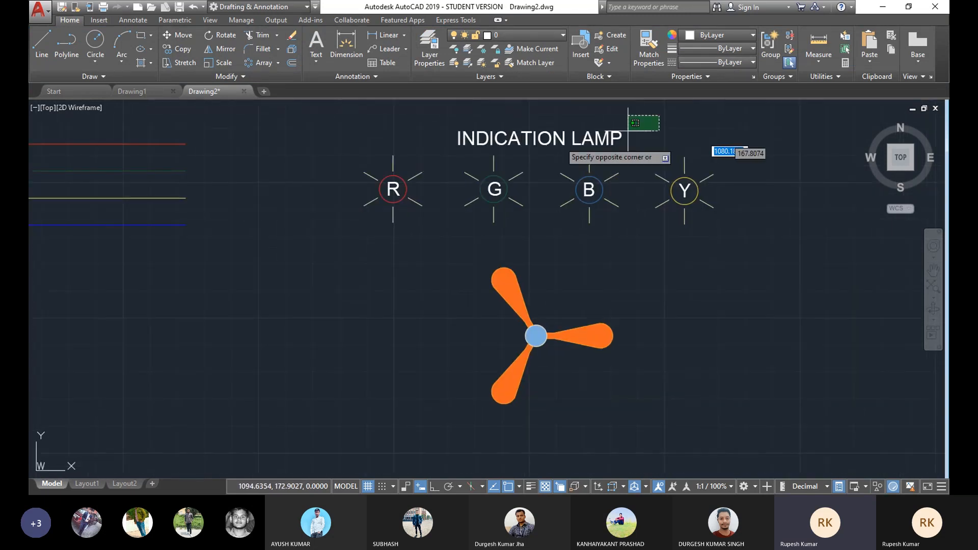
left_click(448, 156)
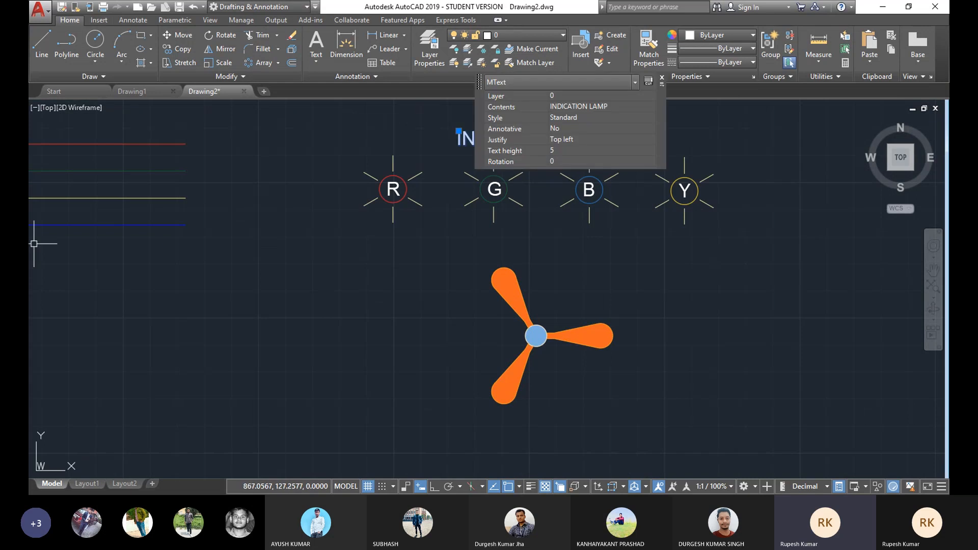
left_click(183, 47)
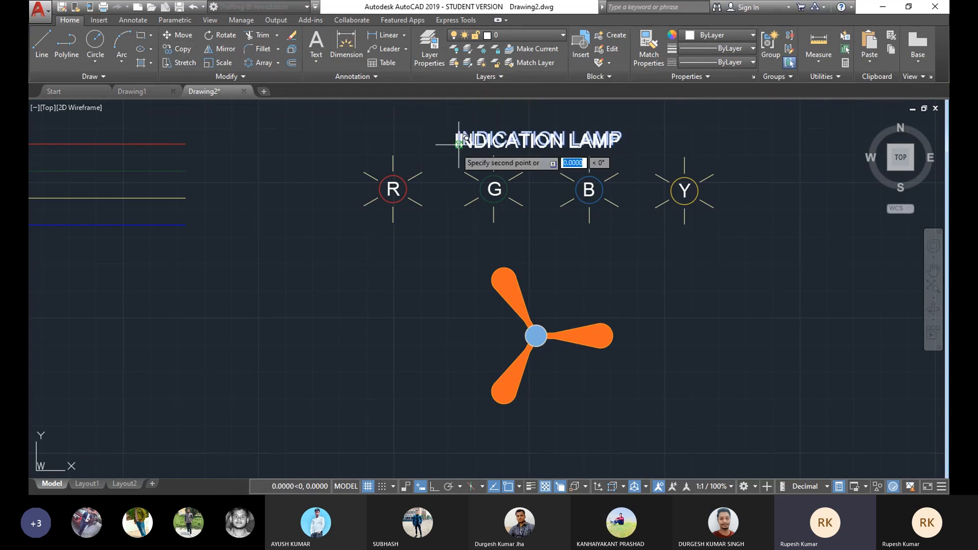
left_click(459, 151)
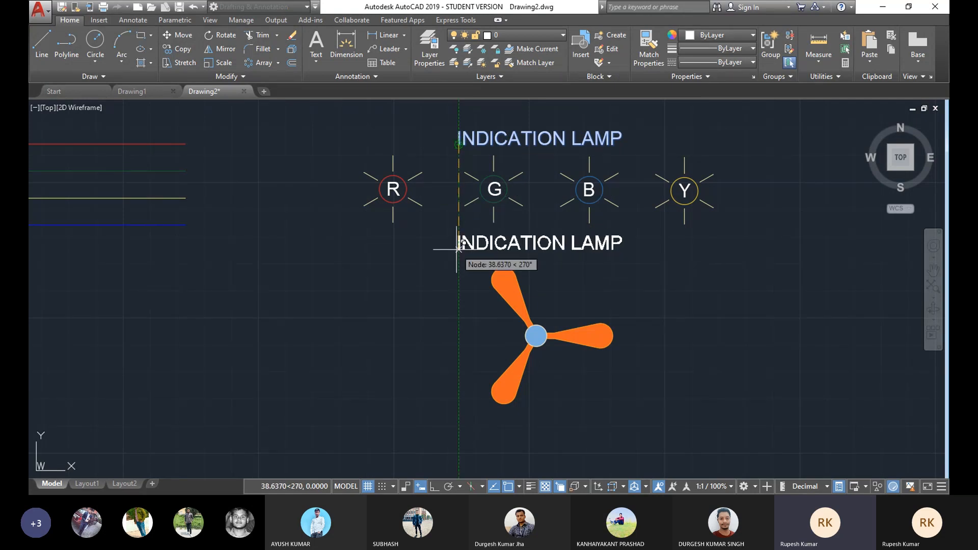
left_click(458, 249)
right_click(691, 132)
left_click(705, 138)
Step: Edit the copied title text to read FAN
scroll(544, 279, "up", 2)
left_click(622, 223)
double_click(622, 223)
left_click_drag(670, 224, 403, 216)
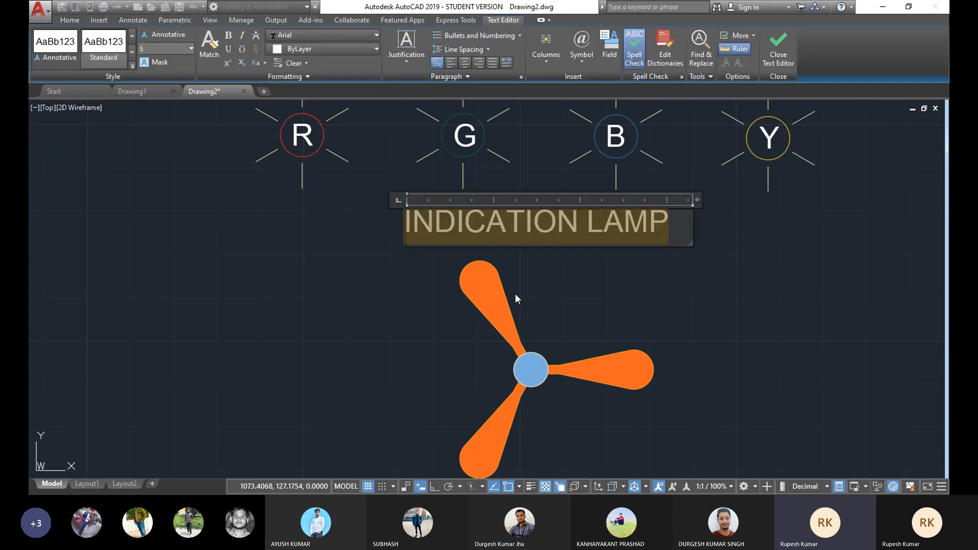
type("FAN")
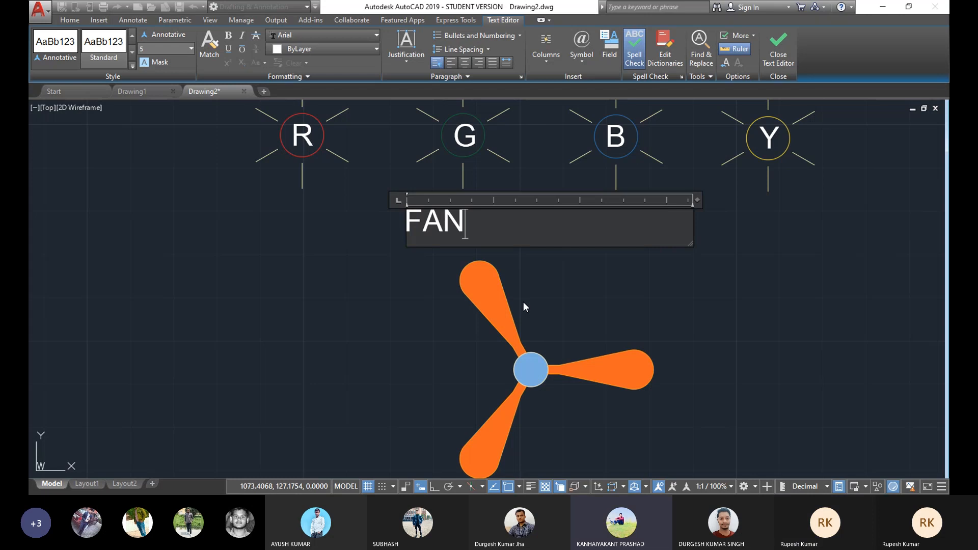
left_click(523, 302)
Step: Move the FAN label centred above the fan and shorten its text box width
left_click(441, 222)
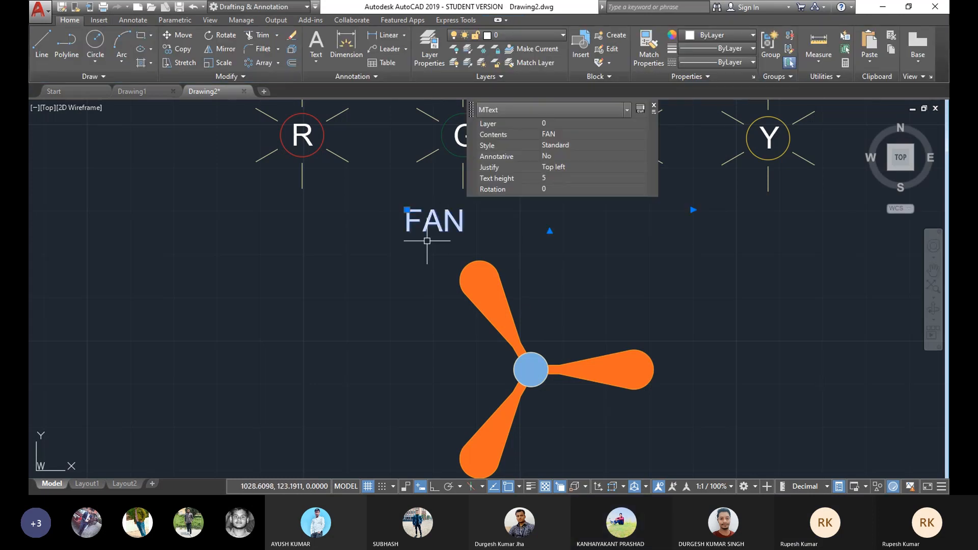
left_click_drag(418, 221, 534, 251)
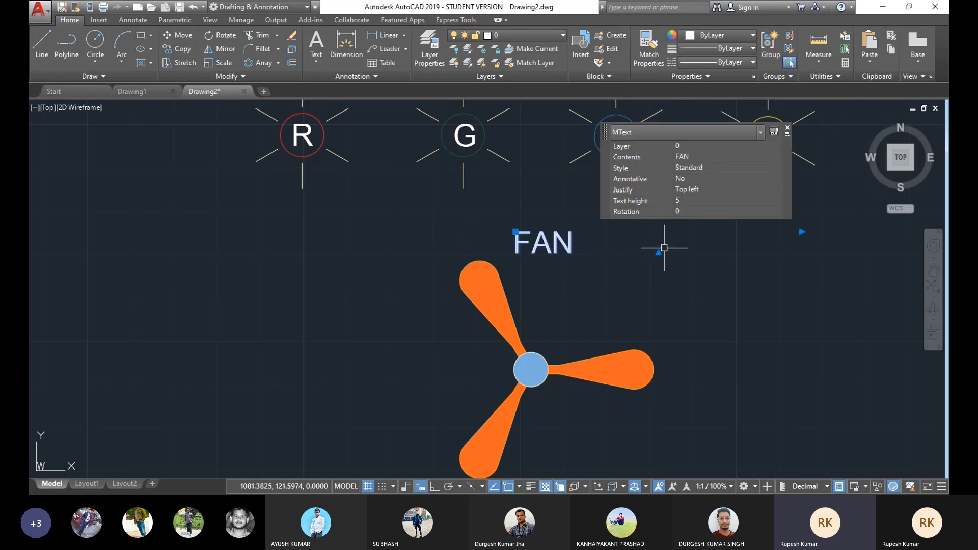
left_click(800, 234)
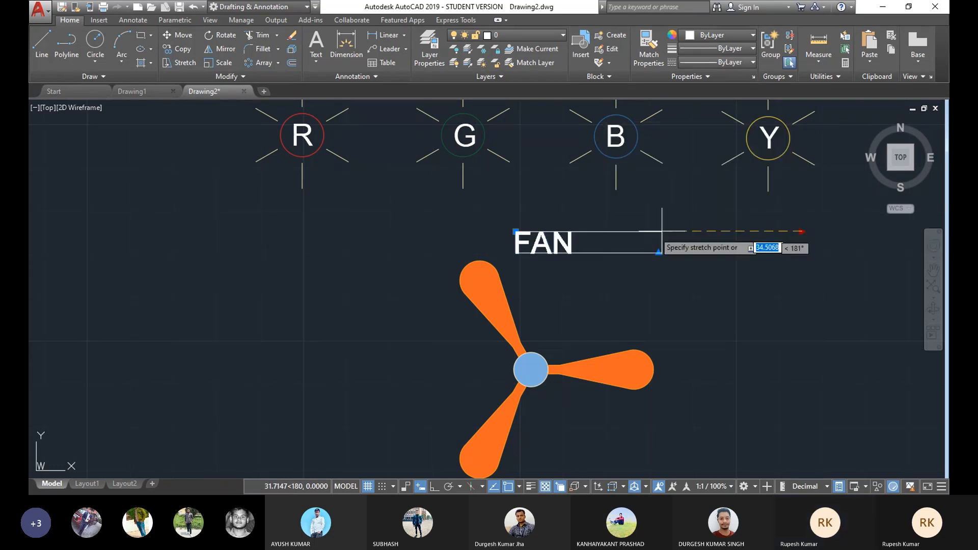
left_click(602, 237)
middle_click_drag(507, 349, 516, 350)
key("Escape")
Step: Pan and zoom around the drawing to review the finished symbols and find the relay contacts
mouse_move(533, 290)
middle_mouse_down()
mouse_move(548, 275)
mouse_move(522, 256)
mouse_move(517, 280)
mouse_move(526, 275)
middle_mouse_up()
scroll(548, 275, "down", 2)
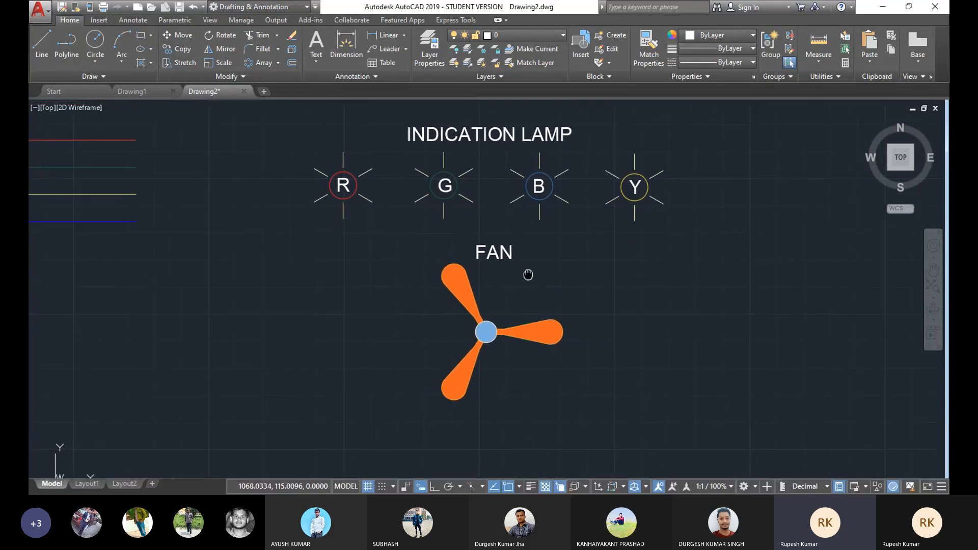
scroll(526, 267, "up", 2)
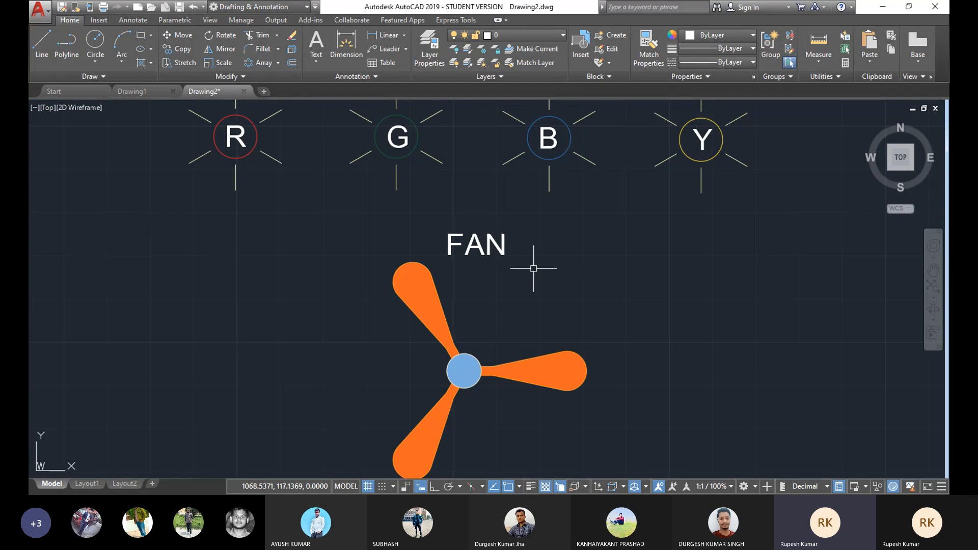
scroll(533, 269, "down", 2)
middle_click_drag(228, 275, 467, 279)
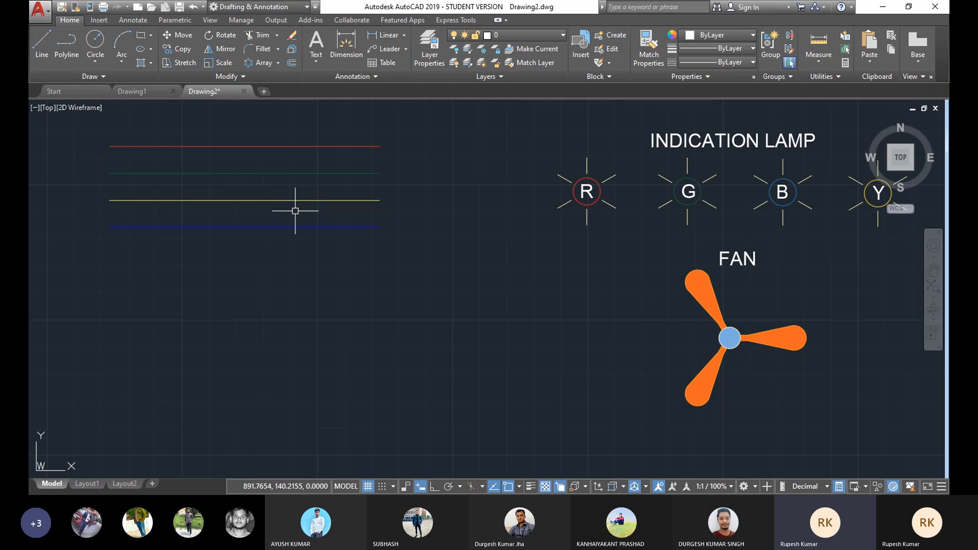
mouse_move(557, 197)
middle_mouse_down()
mouse_move(416, 214)
mouse_move(503, 212)
mouse_move(455, 215)
middle_mouse_up()
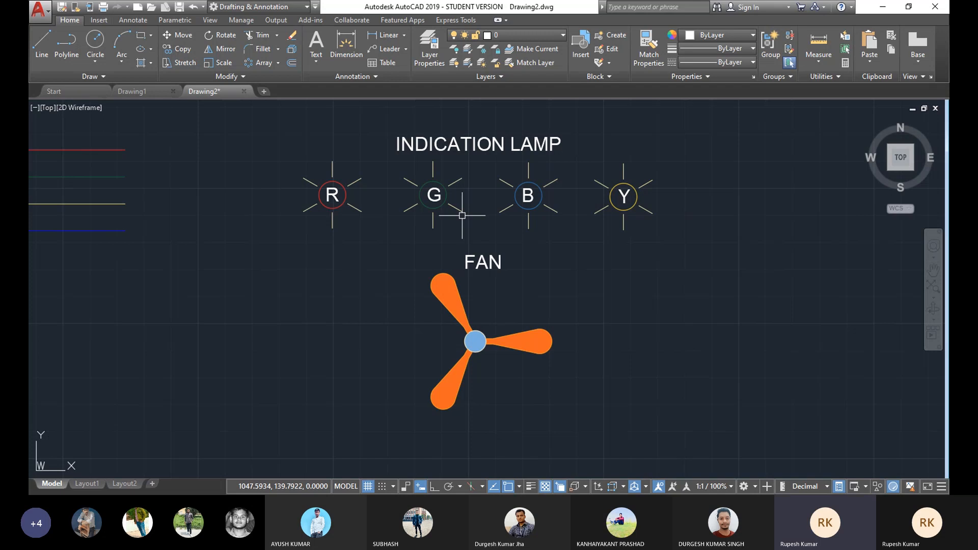
mouse_move(528, 324)
middle_mouse_down()
mouse_move(478, 291)
mouse_move(445, 296)
mouse_move(452, 300)
middle_mouse_up()
scroll(438, 294, "up", 2)
scroll(464, 294, "down", 2)
mouse_move(542, 303)
middle_mouse_down()
mouse_move(452, 297)
mouse_move(401, 307)
middle_mouse_up()
mouse_move(502, 308)
middle_mouse_down()
mouse_move(425, 301)
mouse_move(473, 308)
middle_mouse_up()
middle_click_drag(363, 323, 373, 330)
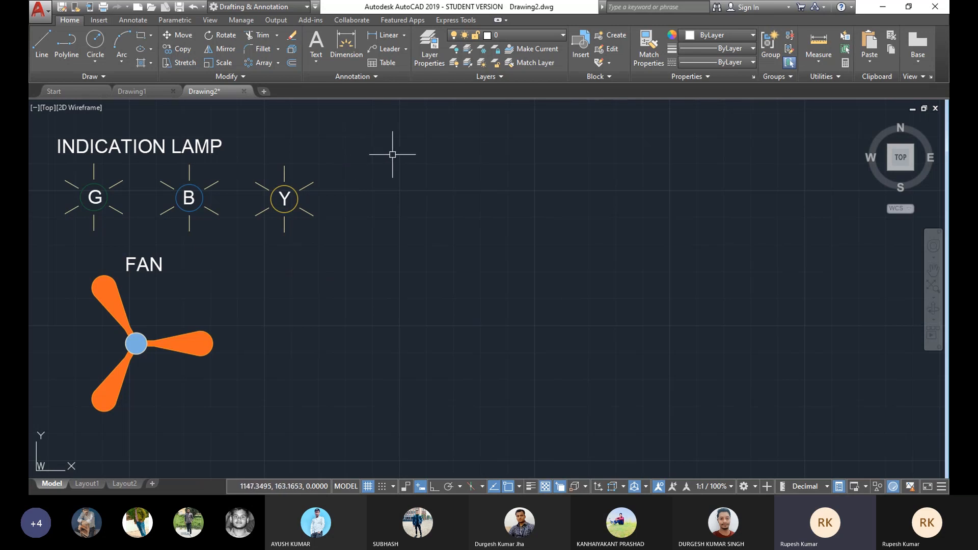
mouse_move(90, 117)
middle_mouse_down()
mouse_move(174, 143)
mouse_move(344, 139)
middle_mouse_up()
middle_click_drag(182, 221, 419, 199)
middle_click_drag(201, 200, 421, 203)
scroll(421, 209, "down", 4)
scroll(335, 196, "up", 2)
mouse_move(244, 231)
middle_mouse_down()
mouse_move(335, 196)
mouse_move(382, 217)
middle_mouse_up()
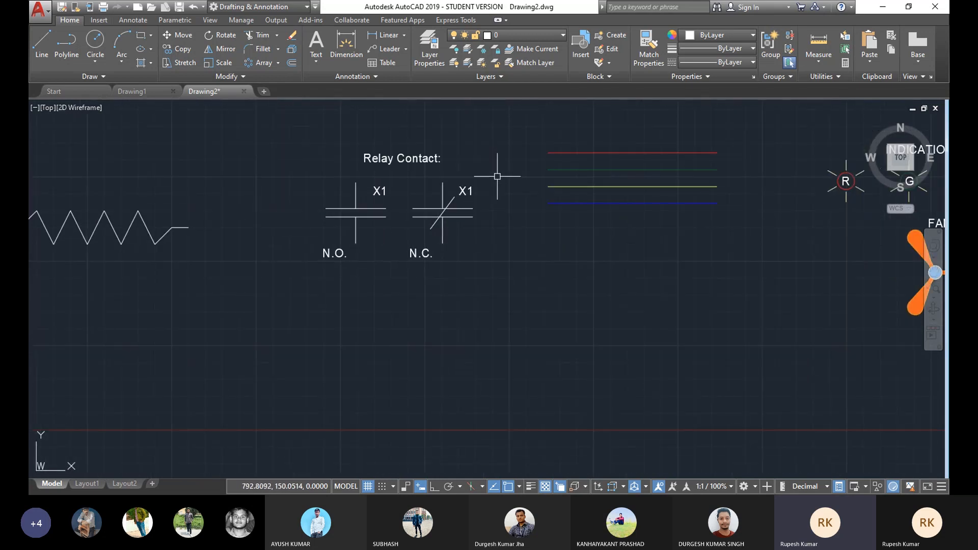
Step: Copy the N.O. and N.C. relay contact symbols to a new row directly below
mouse_move(450, 201)
middle_mouse_down()
mouse_move(471, 199)
mouse_move(472, 216)
middle_mouse_up()
scroll(474, 205, "up", 2)
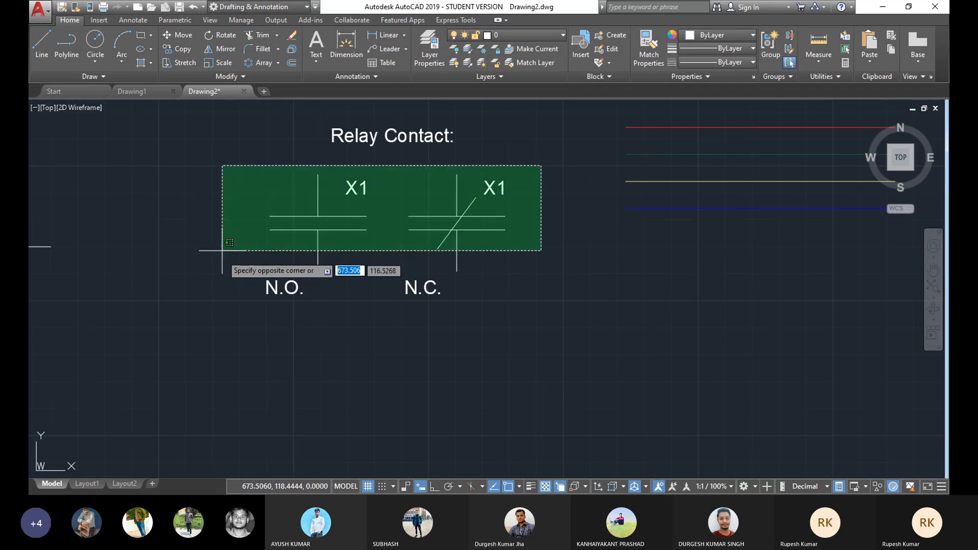
left_click(219, 278)
middle_click_drag(271, 345, 285, 321)
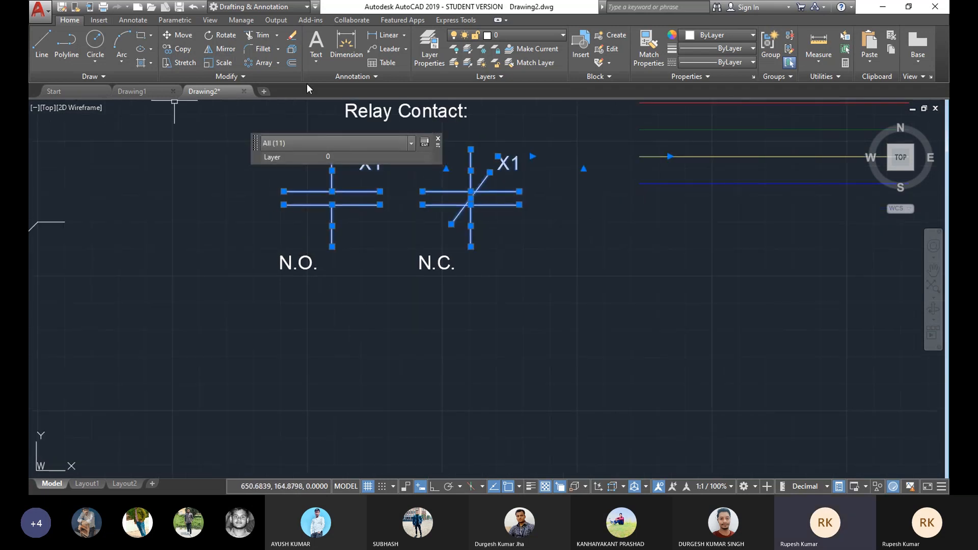
left_click(181, 49)
left_click(332, 247)
left_click(332, 402)
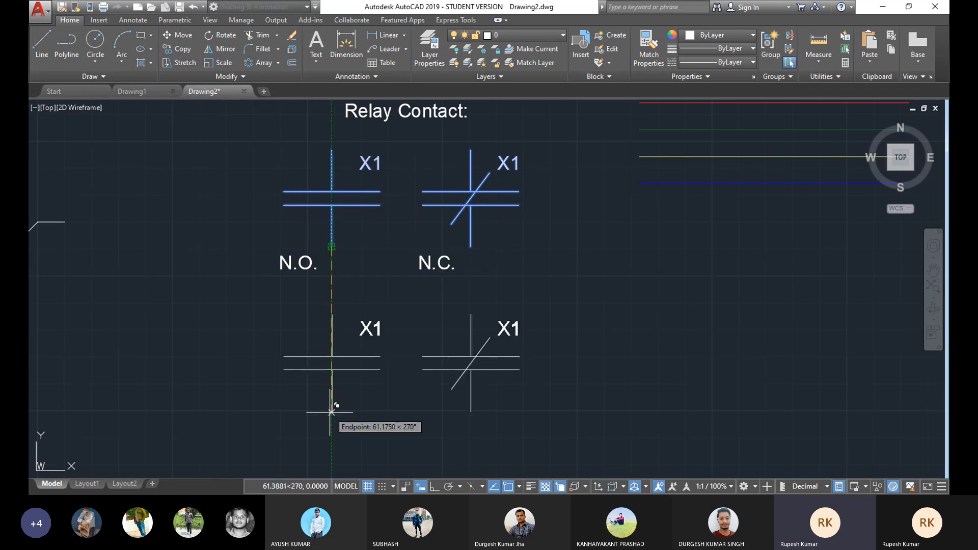
middle_click_drag(433, 310, 440, 277)
right_click(575, 250)
left_click(586, 257)
Step: Relabel both copied contacts from X1 to T1
middle_click_drag(368, 296, 392, 262)
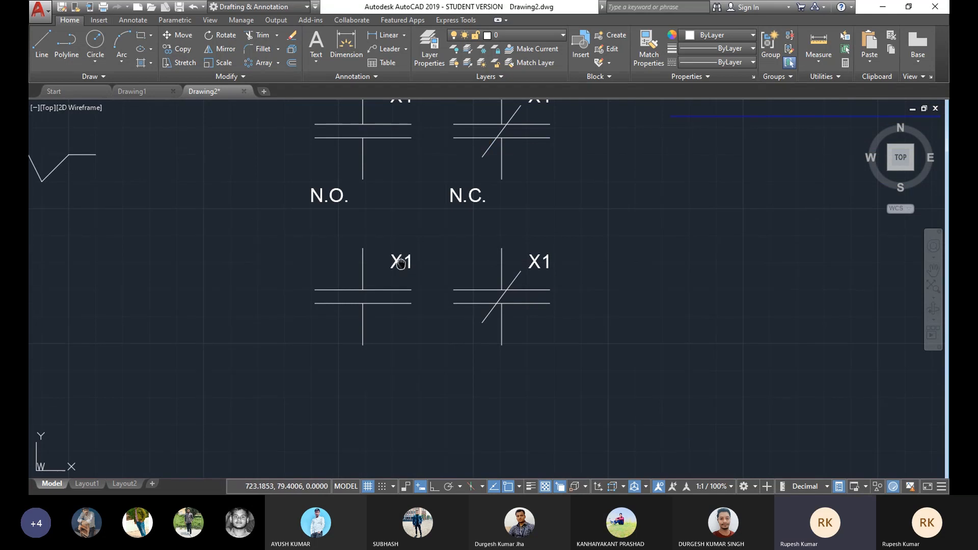
scroll(401, 263, "up", 2)
double_click(390, 265)
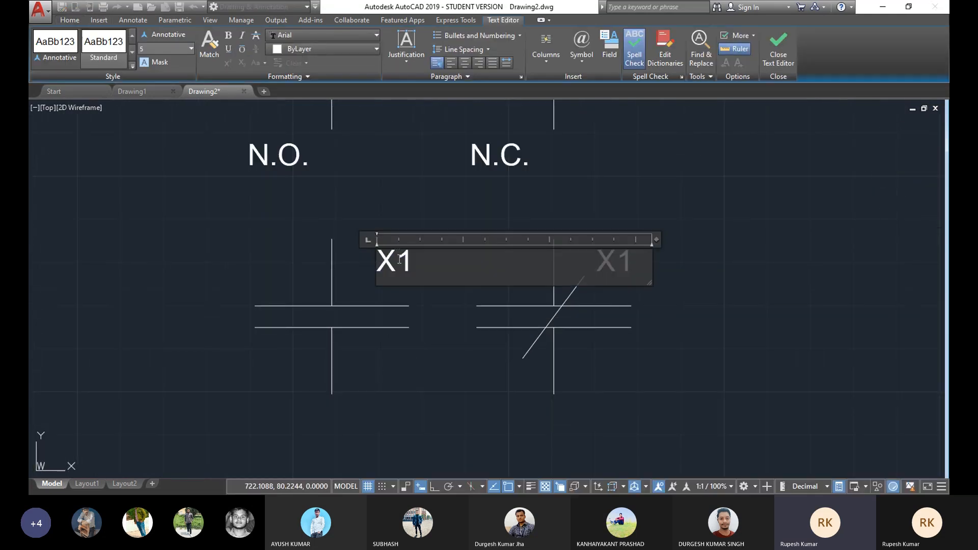
key("BackSpace")
type("T")
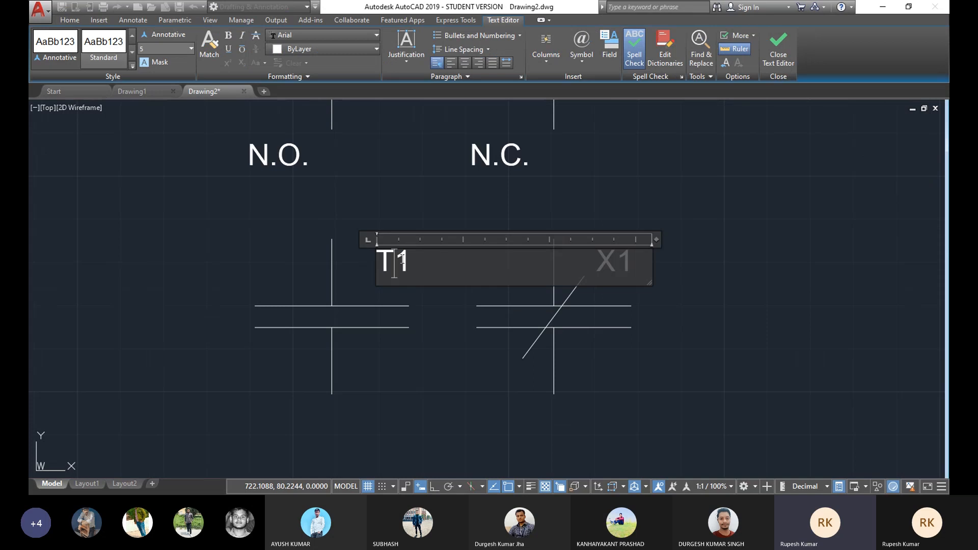
left_click(686, 309)
double_click(614, 261)
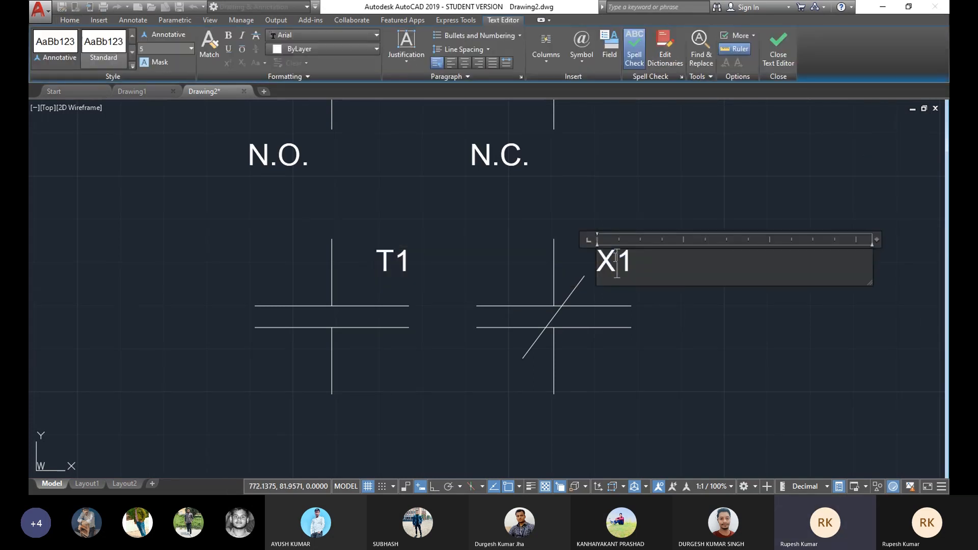
key("BackSpace")
type("T")
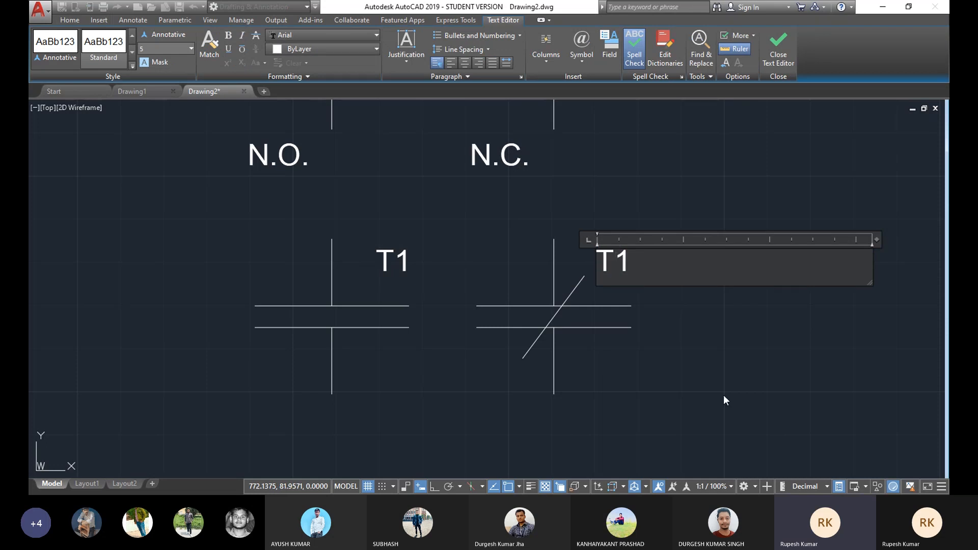
left_click(684, 350)
Step: Copy the 'Relay Contact:' heading to a spot directly above the T1 contact row
scroll(592, 338, "down", 4)
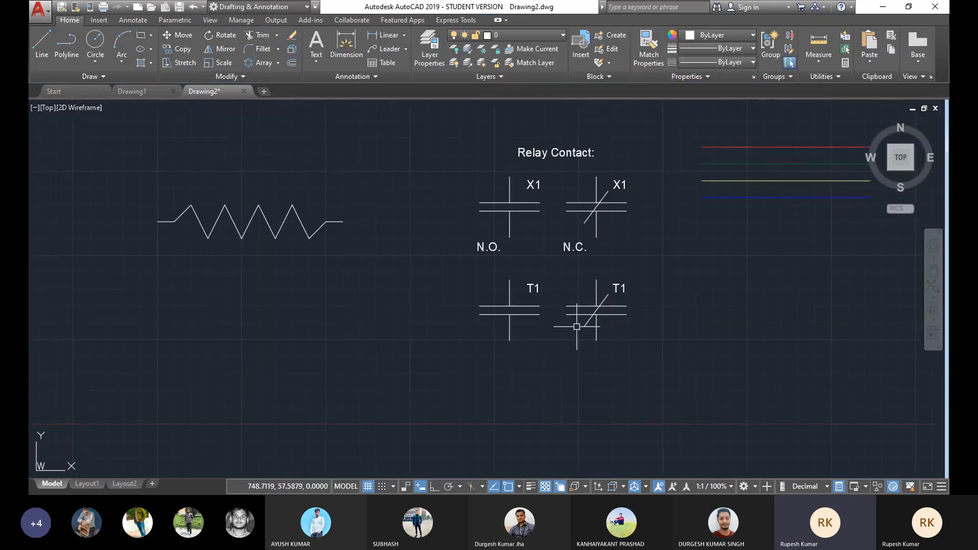
scroll(553, 328, "up", 2)
middle_click_drag(555, 329, 560, 329)
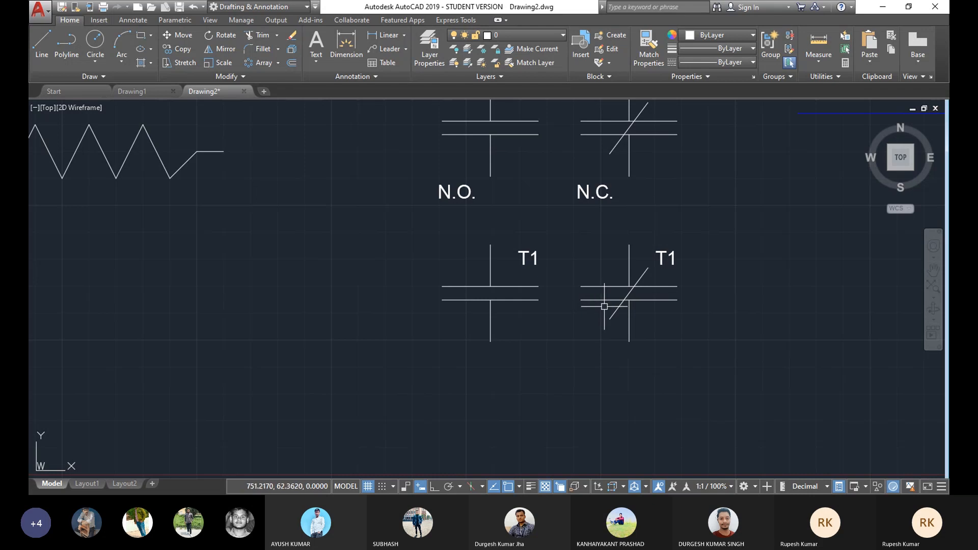
mouse_move(601, 306)
middle_mouse_down()
mouse_move(416, 292)
mouse_move(441, 277)
mouse_move(450, 288)
middle_mouse_up()
middle_click_drag(390, 267, 446, 347)
left_click(433, 124)
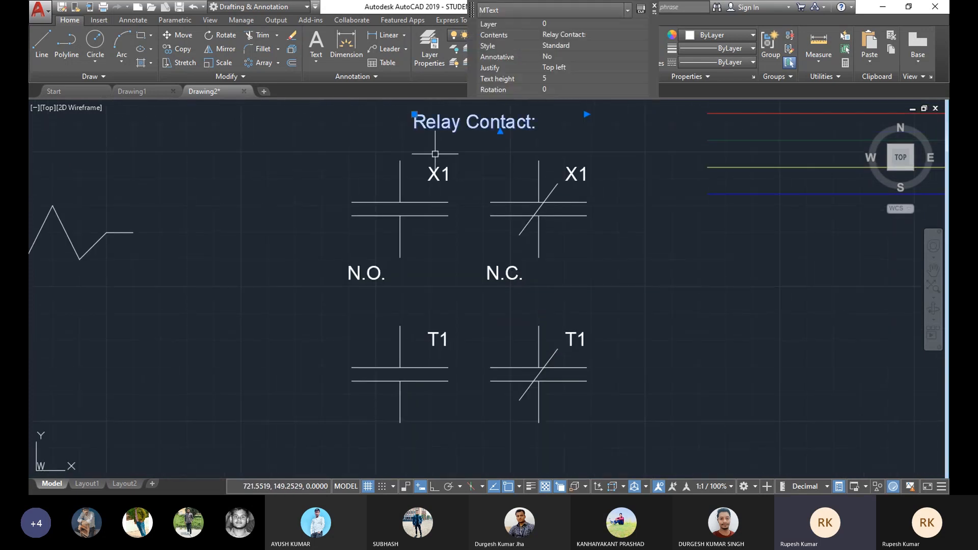
left_click(187, 52)
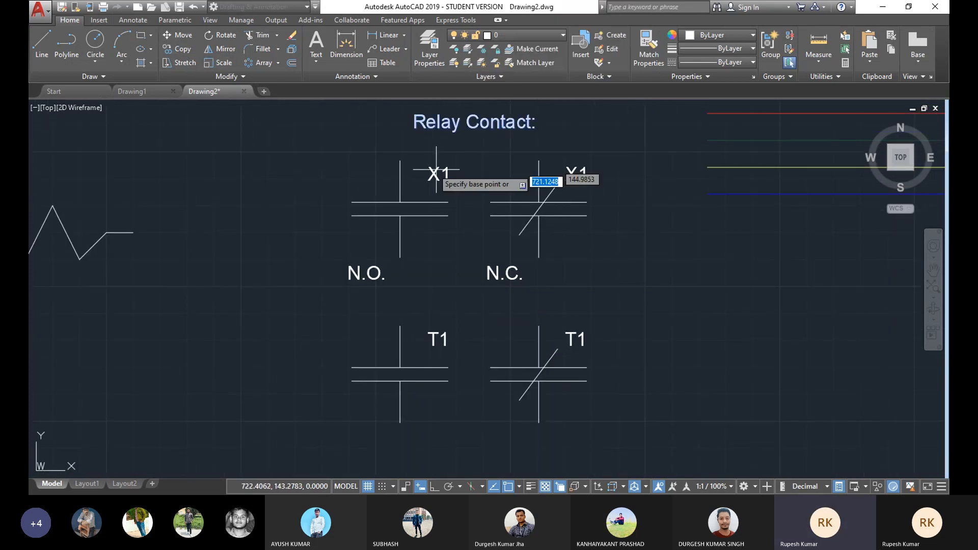
left_click(415, 132)
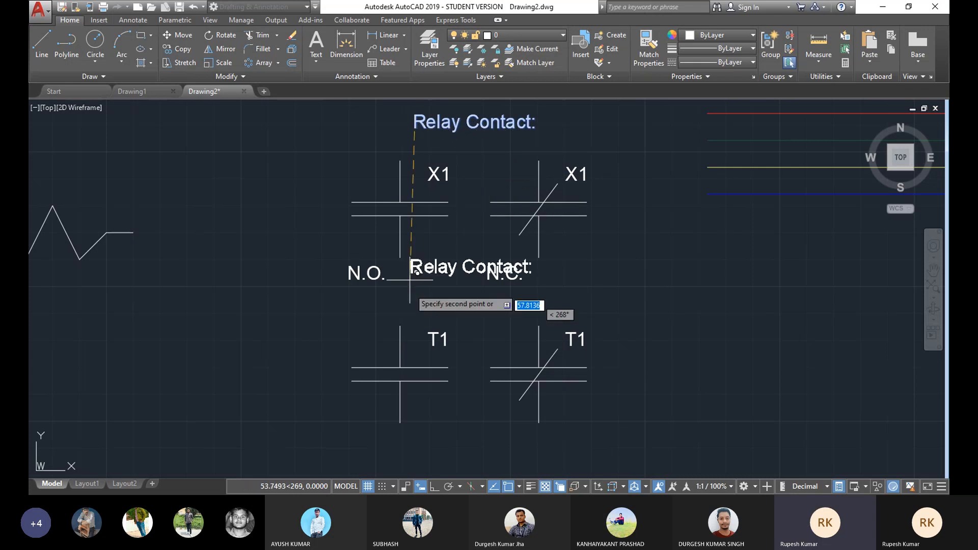
left_click(415, 316)
right_click(576, 266)
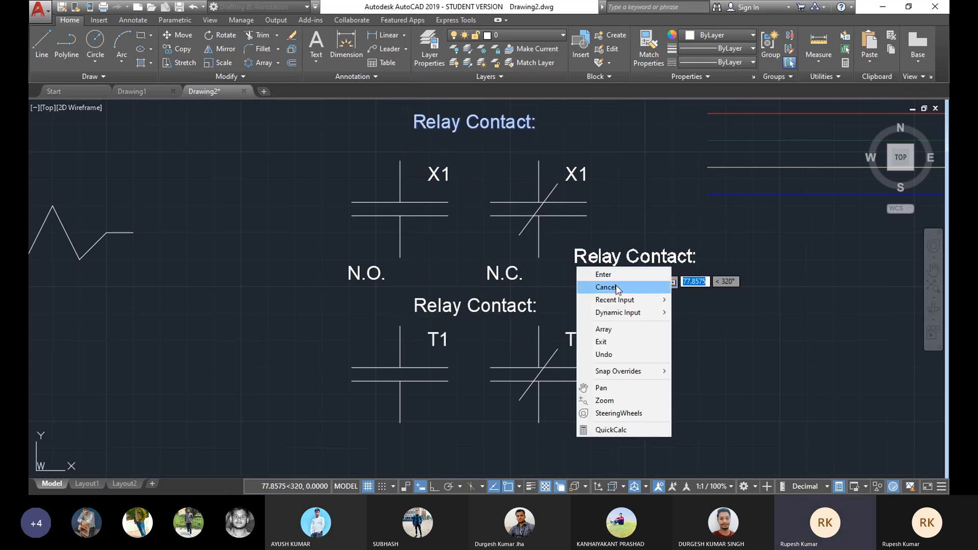
left_click(606, 287)
Step: Edit the copied heading to read 'Timing Relay Contact:' and widen its text box so it fits on one line
double_click(453, 307)
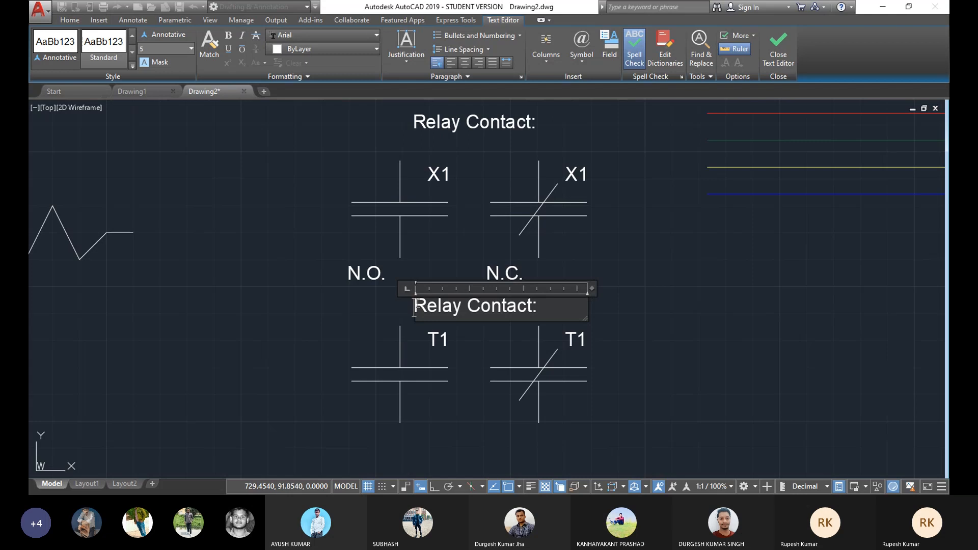
type("T")
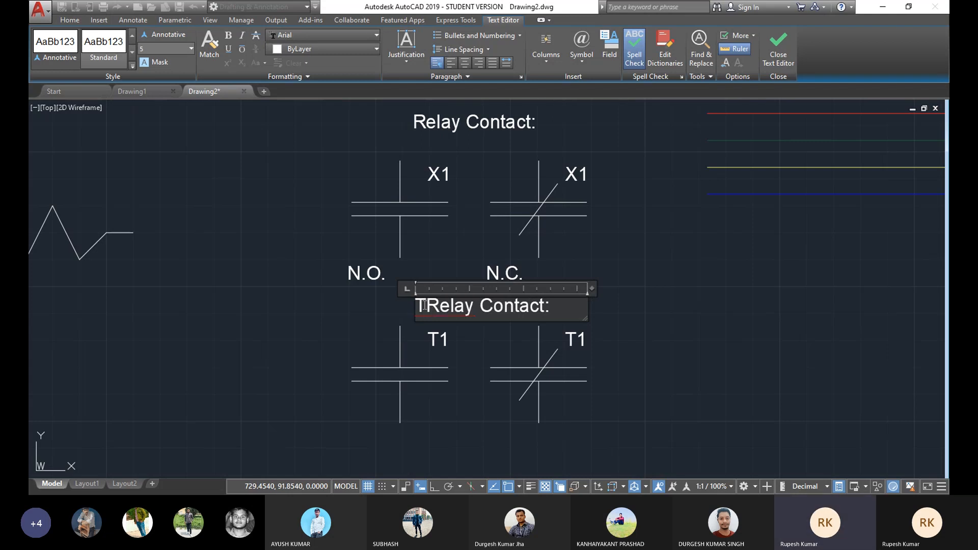
type("iming")
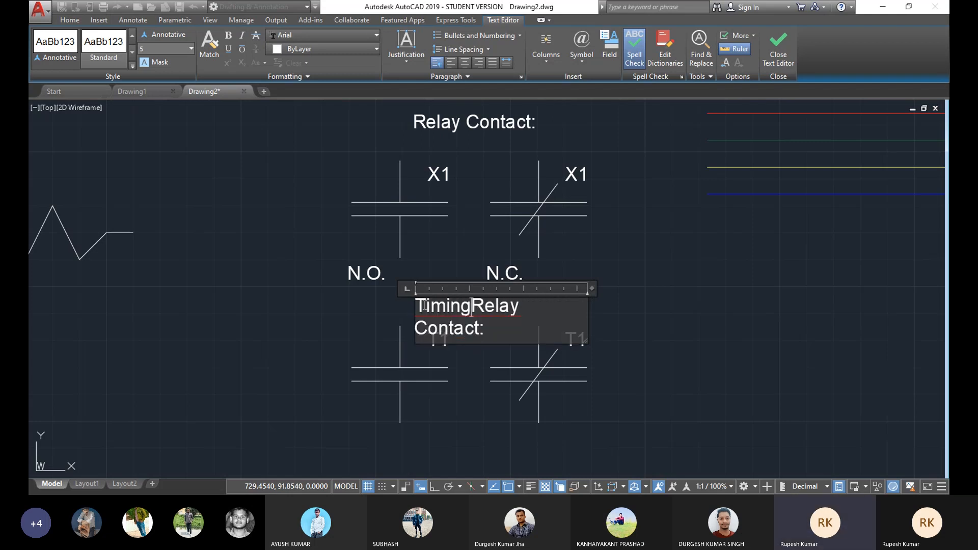
left_click(392, 307)
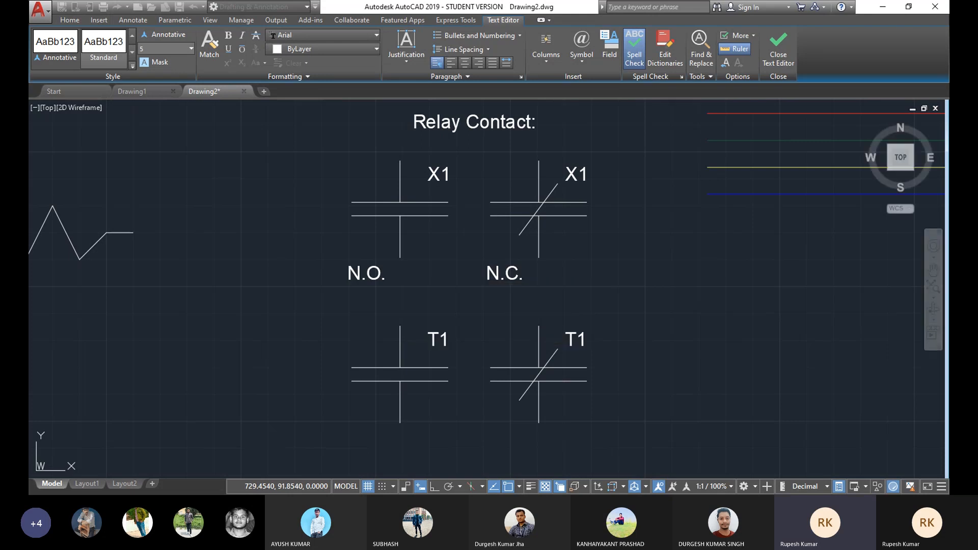
left_click(519, 306)
left_click(588, 298)
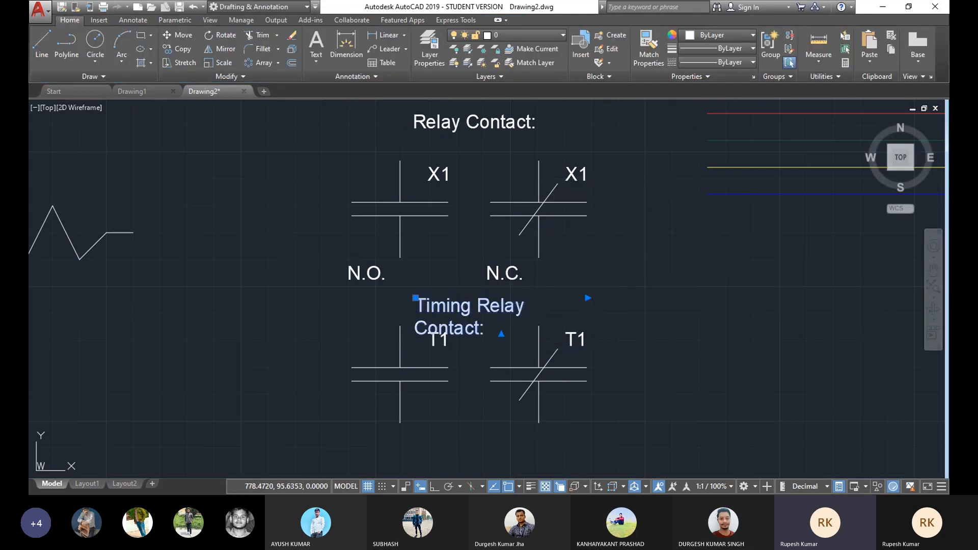
left_click(637, 298)
mouse_move(518, 305)
left_mouse_down()
mouse_move(484, 302)
mouse_move(490, 308)
left_mouse_up()
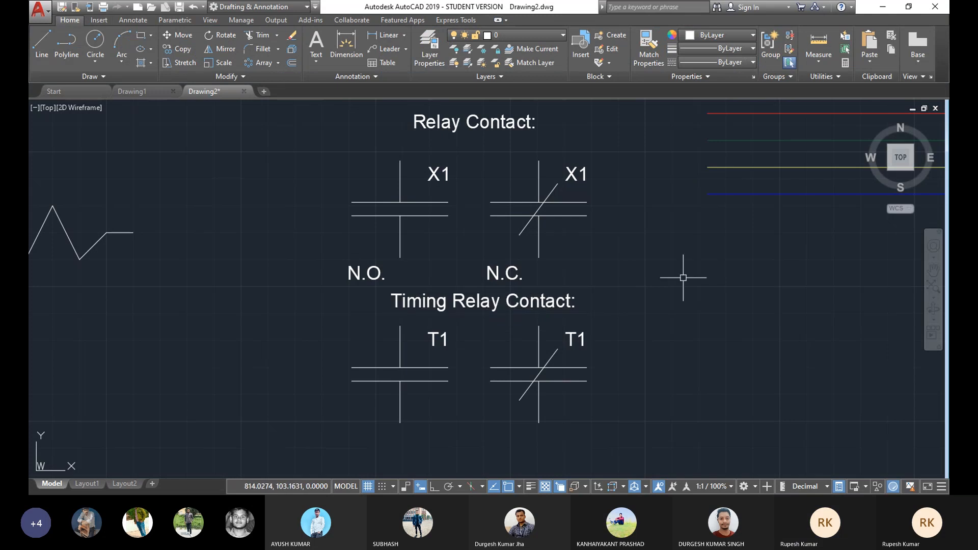
Step: Move the Timing Relay Contact heading together with both T1 contacts further down, clear of the N.O. and N.C. labels
middle_click_drag(505, 290, 501, 242)
mouse_move(505, 279)
middle_mouse_down()
mouse_move(519, 251)
mouse_move(518, 220)
mouse_move(506, 234)
mouse_move(511, 218)
middle_mouse_up()
scroll(517, 221, "up", 2)
left_click(681, 127)
left_click(252, 376)
middle_click_drag(316, 386, 291, 399)
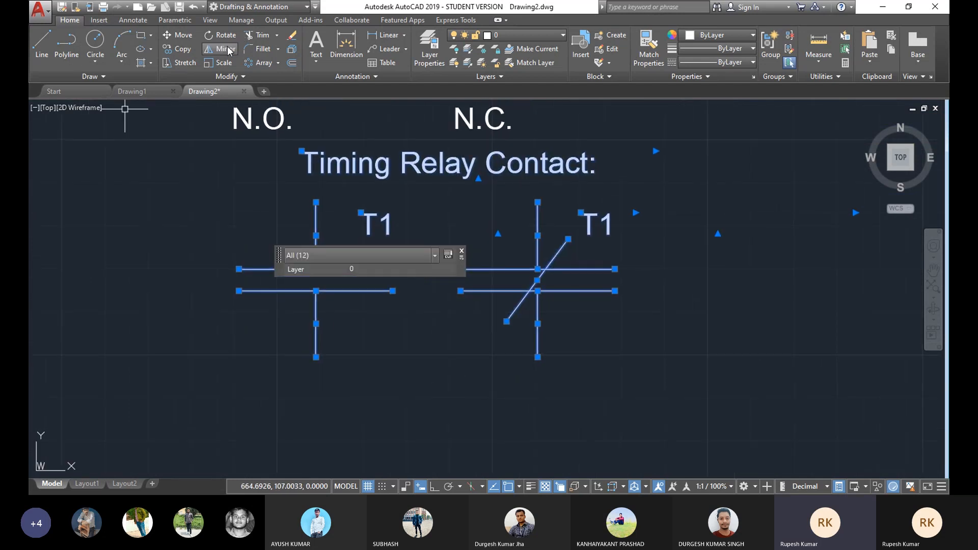
left_click(177, 35)
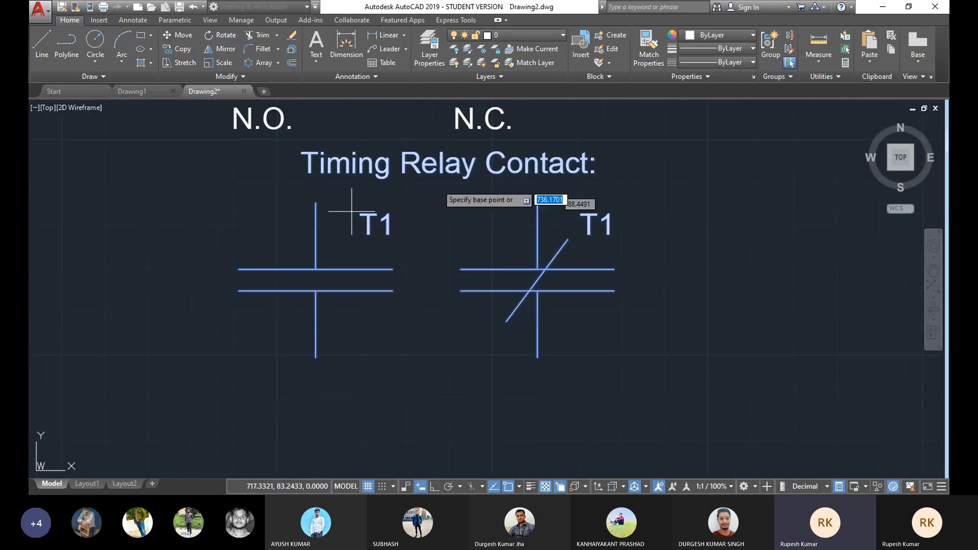
left_click(301, 151)
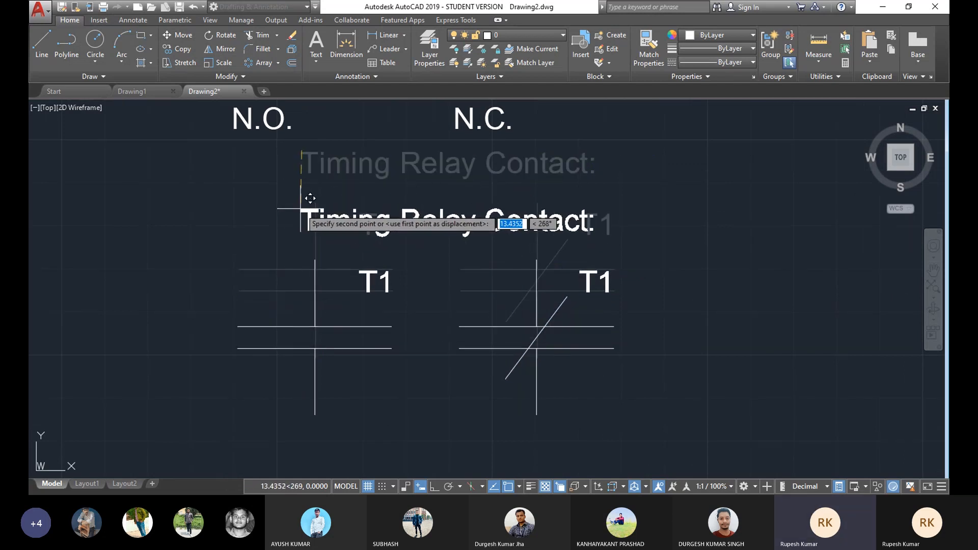
scroll(305, 196, "down", 4)
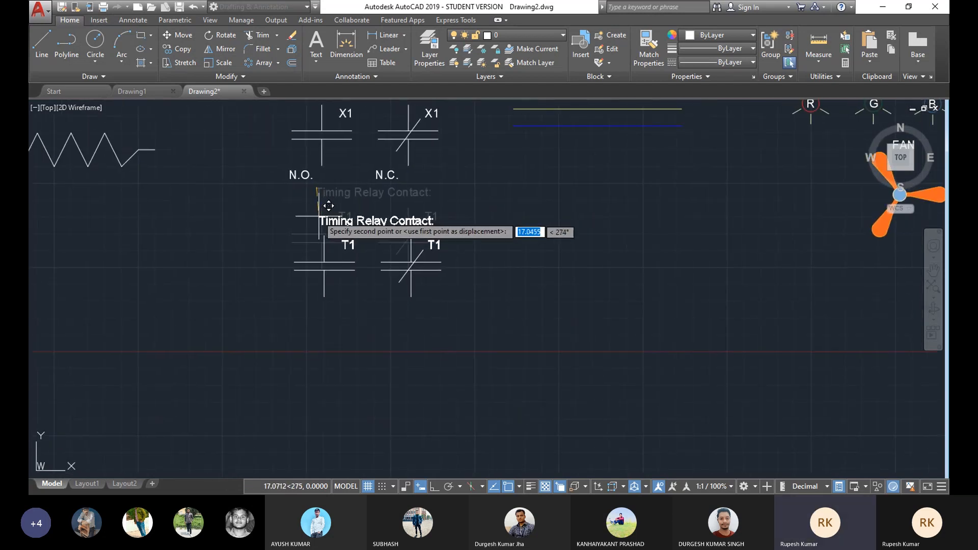
left_click(325, 209)
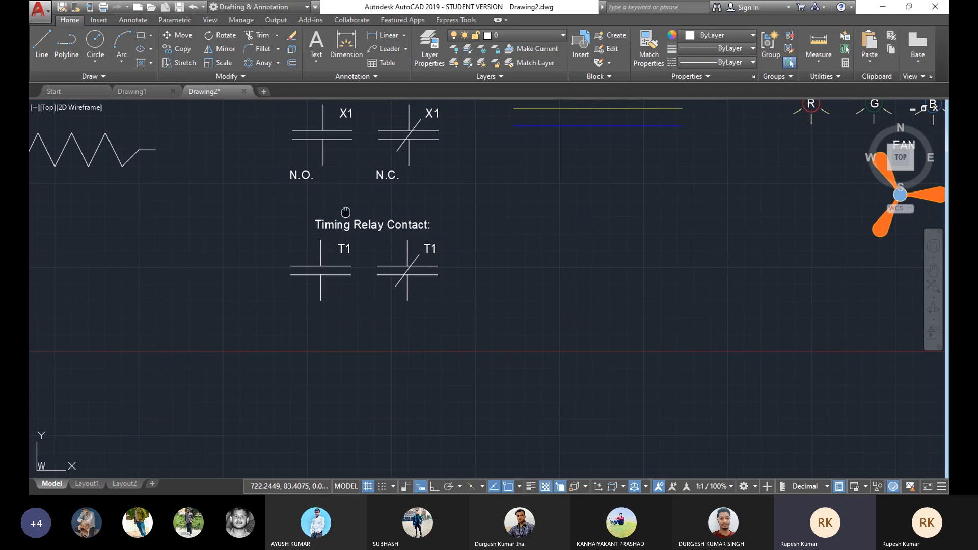
middle_click_drag(343, 212, 401, 260)
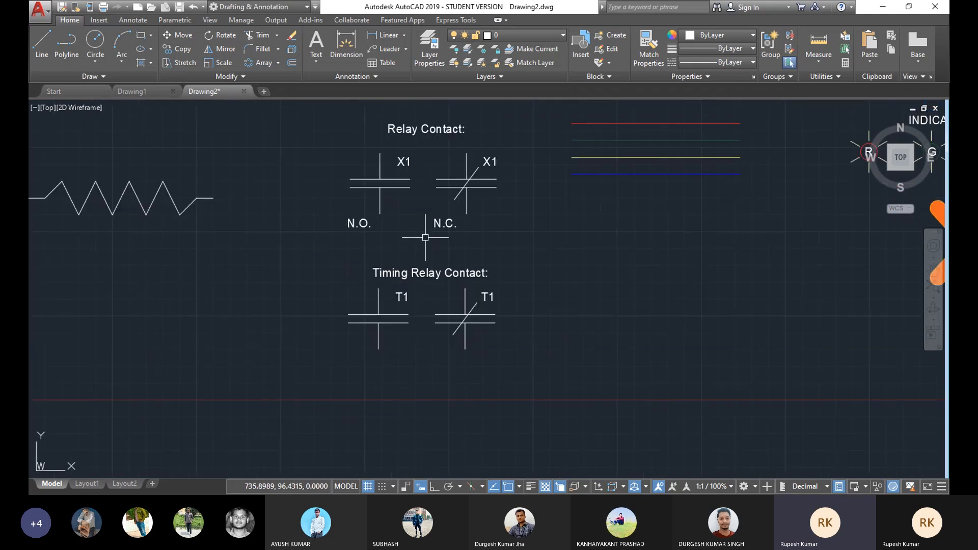
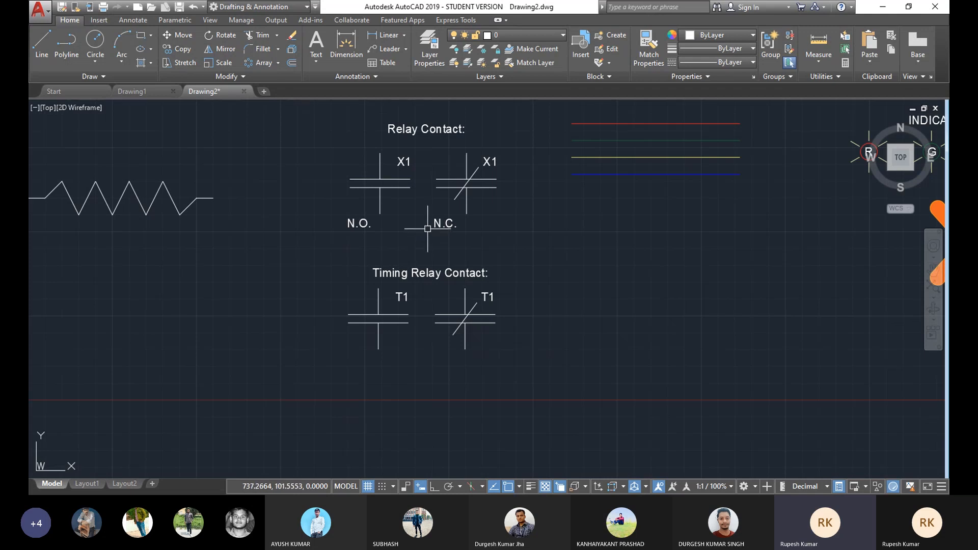
middle_click_drag(428, 228, 434, 230)
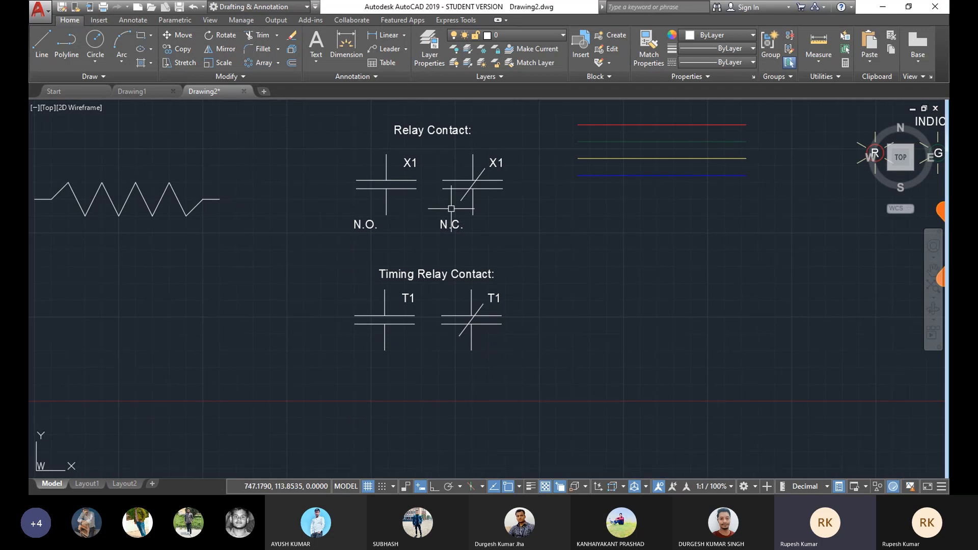
middle_click_drag(475, 179, 486, 186)
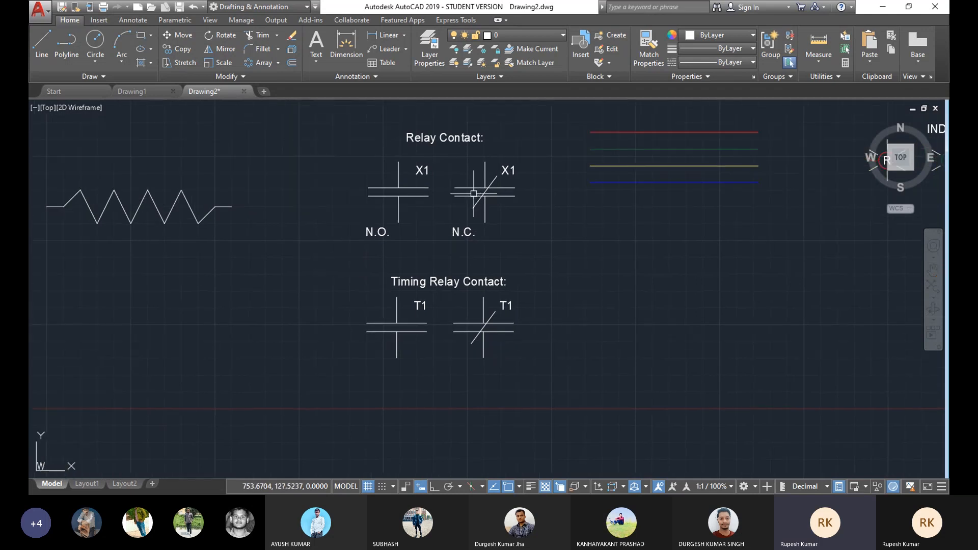
middle_click_drag(434, 218, 436, 217)
scroll(366, 292, "up", 3)
mouse_move(366, 292)
middle_mouse_down()
mouse_move(343, 321)
mouse_move(358, 296)
middle_mouse_up()
scroll(356, 291, "down", 3)
scroll(356, 295, "up", 3)
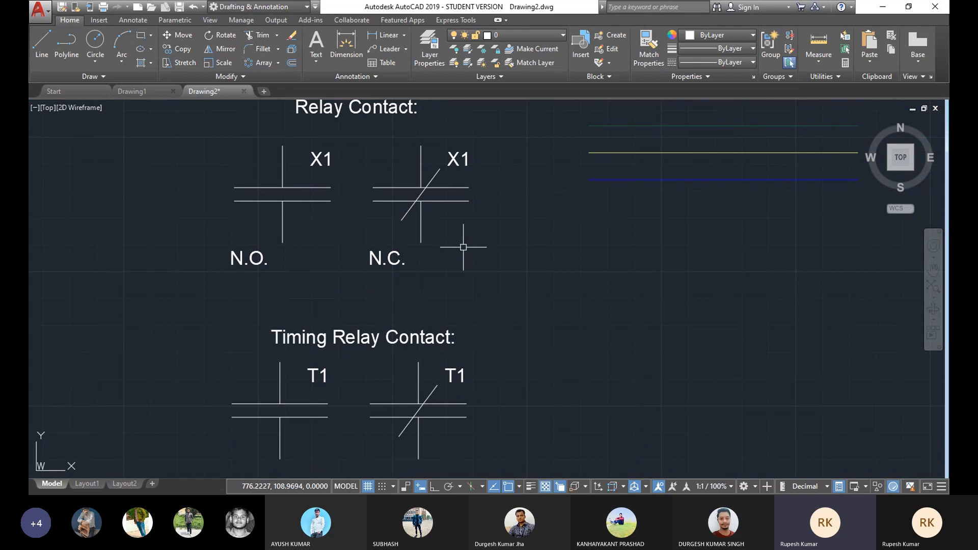
scroll(437, 240, "down", 2)
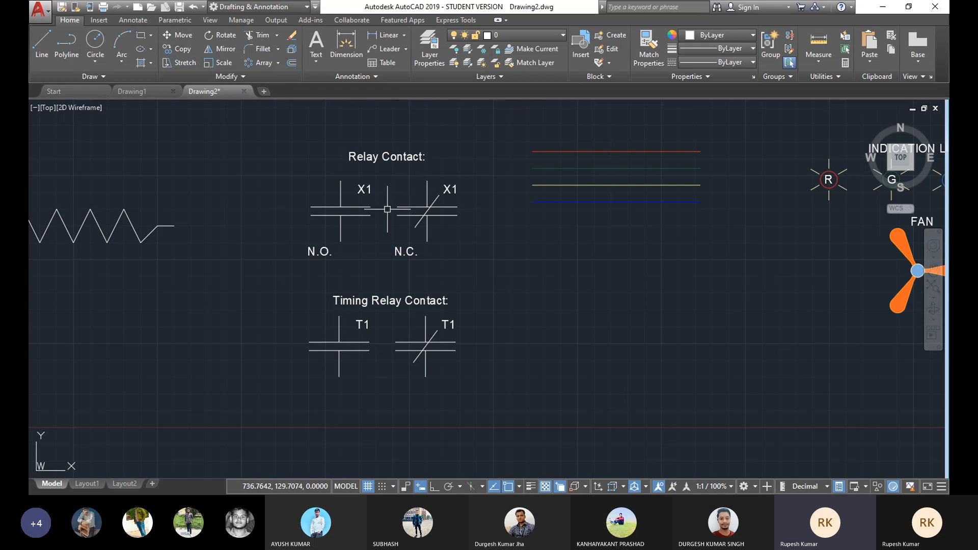
scroll(387, 209, "up", 3)
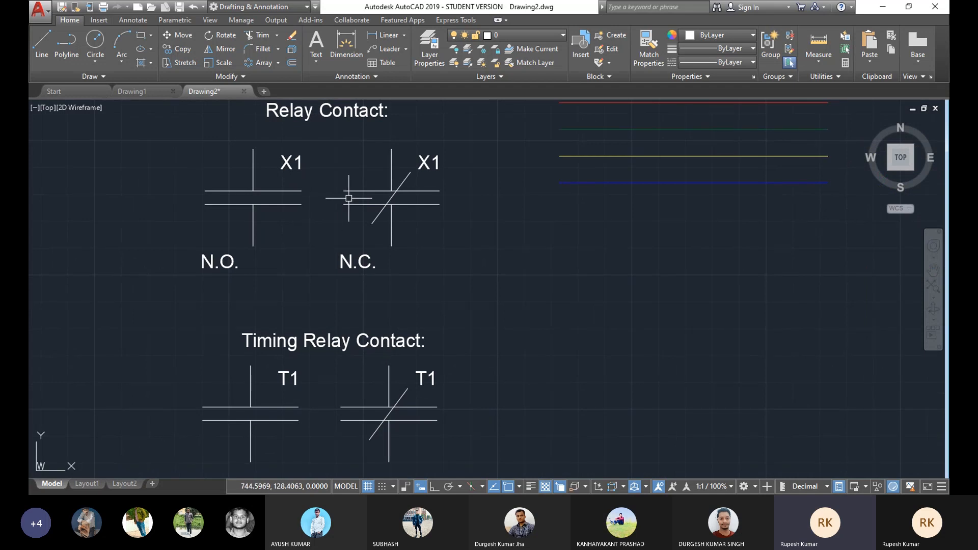
scroll(350, 198, "down", 2)
scroll(289, 203, "up", 2)
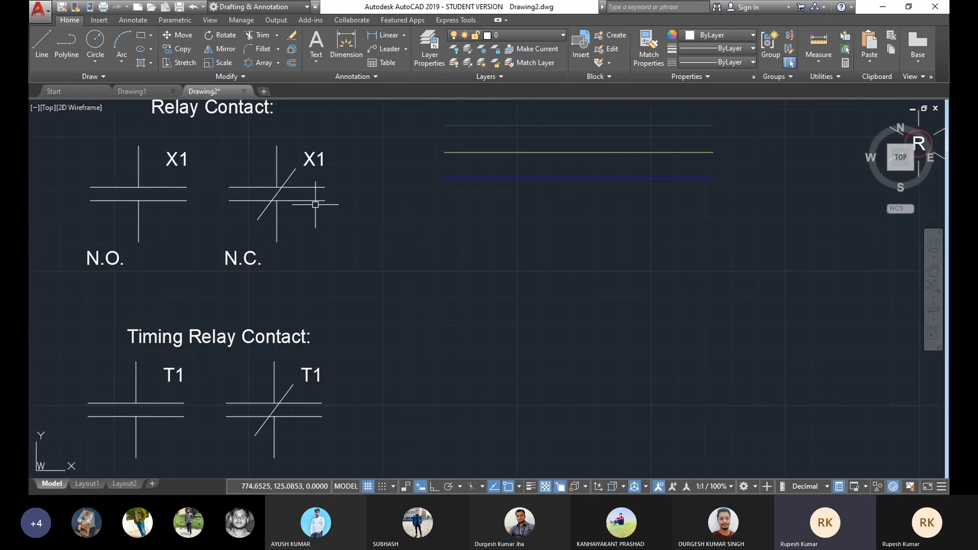
middle_click_drag(316, 204, 314, 223)
middle_click_drag(519, 228, 449, 225)
middle_click_drag(619, 216, 353, 224)
mouse_move(714, 219)
middle_mouse_down()
mouse_move(483, 220)
mouse_move(608, 197)
middle_mouse_up()
scroll(593, 205, "down", 2)
middle_click_drag(351, 217, 539, 199)
mouse_move(313, 203)
middle_mouse_down()
mouse_move(461, 204)
mouse_move(437, 220)
middle_mouse_up()
scroll(411, 201, "up", 2)
middle_click_drag(594, 207, 575, 212)
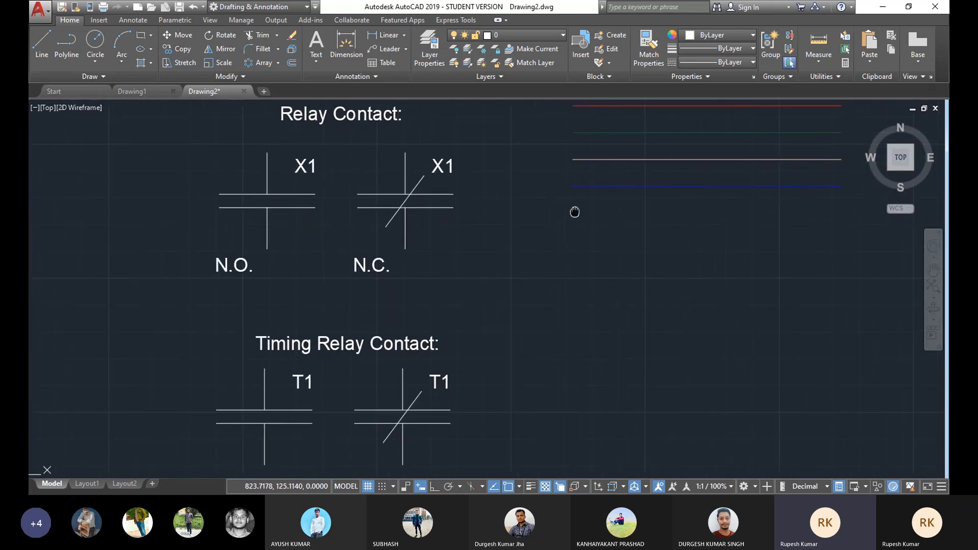
middle_click_drag(515, 303, 505, 304)
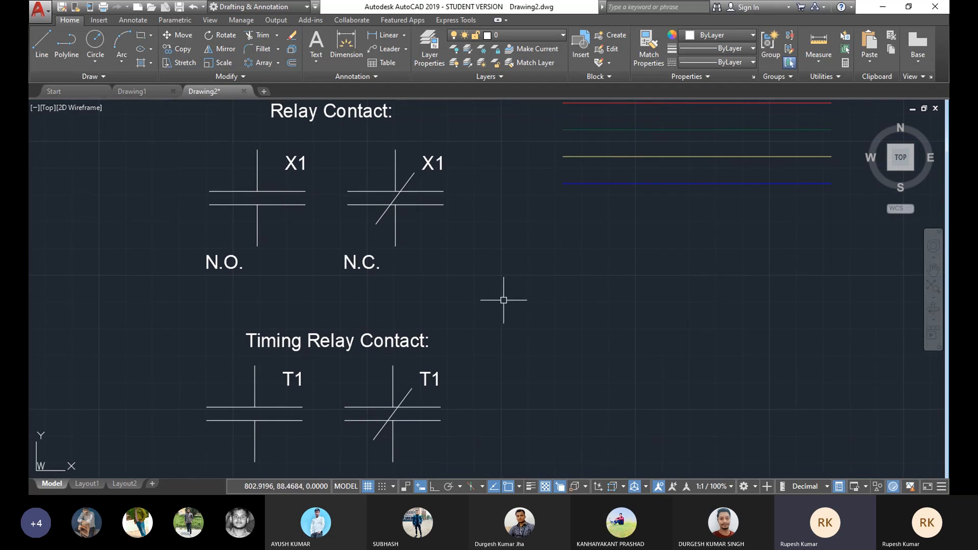
middle_click_drag(485, 292, 483, 297)
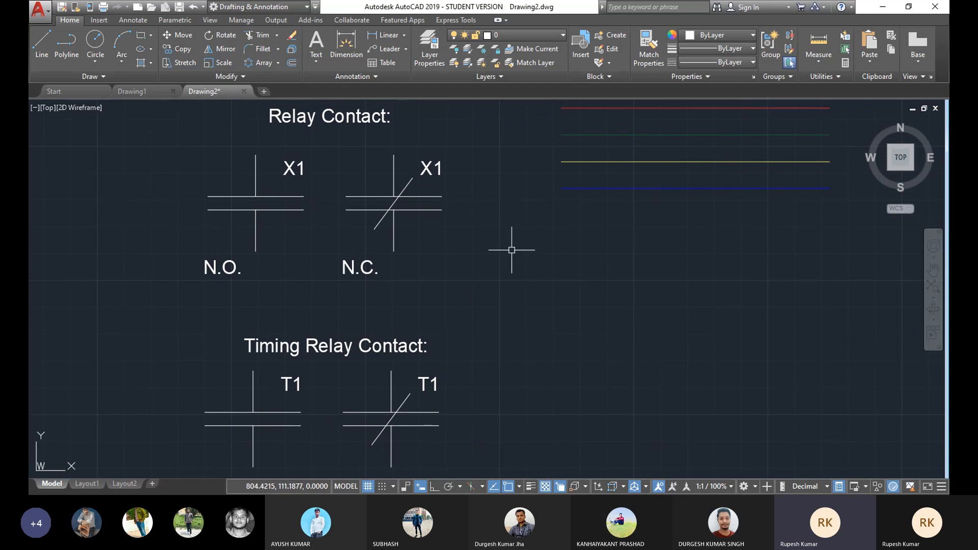
scroll(511, 250, "down", 2)
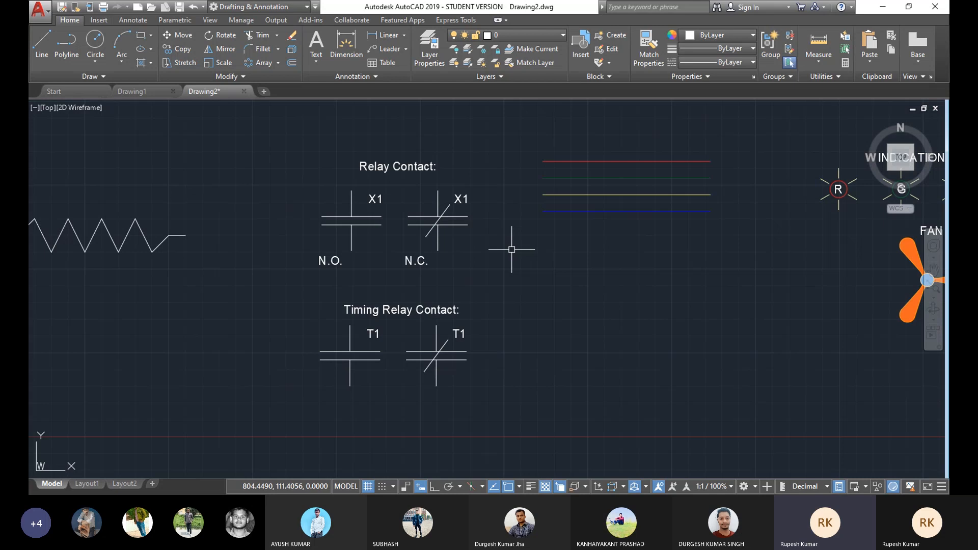
scroll(512, 249, "up", 5)
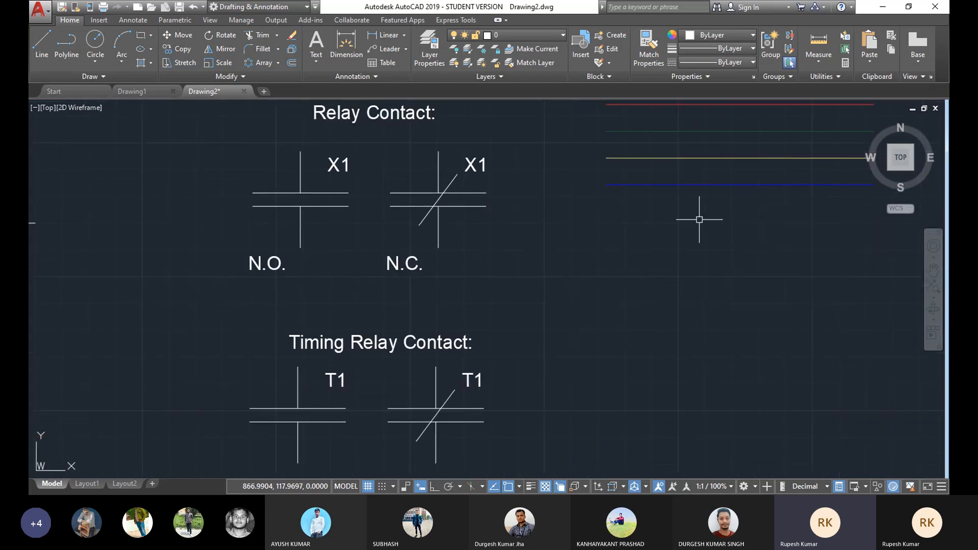
scroll(609, 267, "down", 2)
scroll(590, 233, "up", 2)
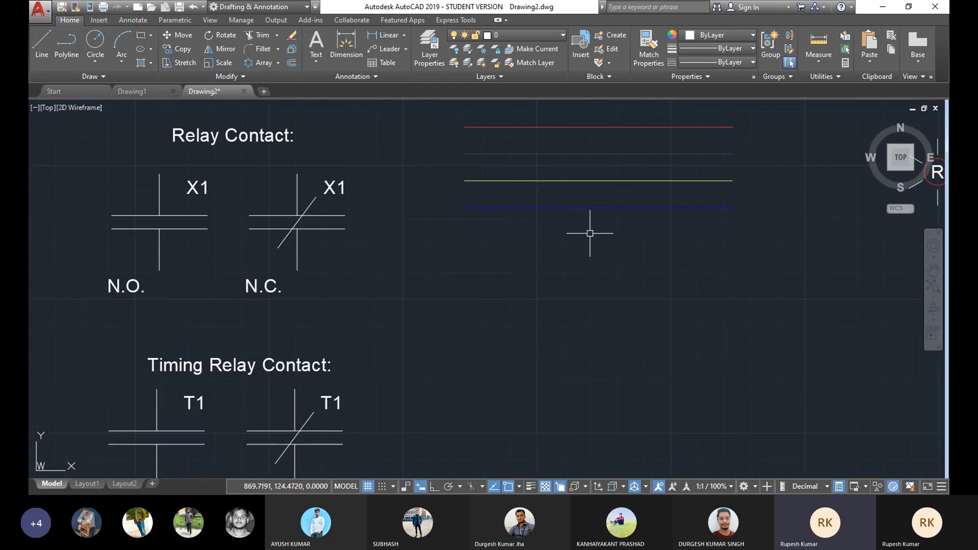
mouse_move(583, 239)
middle_mouse_down()
mouse_move(590, 220)
mouse_move(602, 221)
middle_mouse_up()
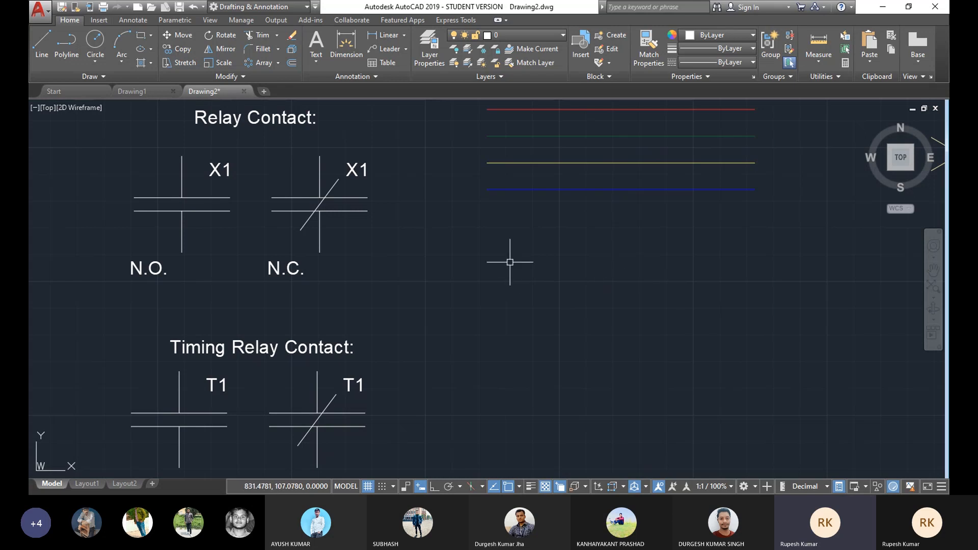
scroll(510, 243, "down", 1)
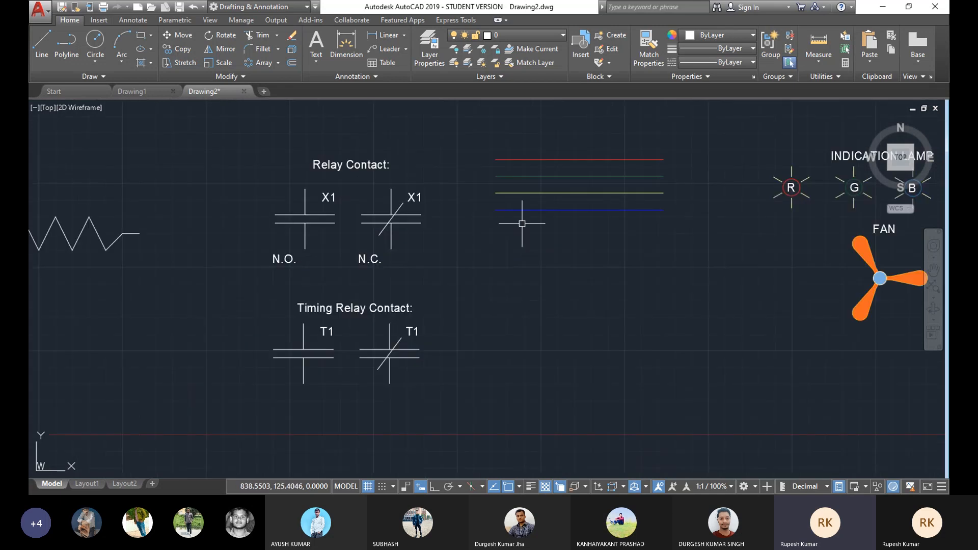
middle_click_drag(581, 217, 406, 216)
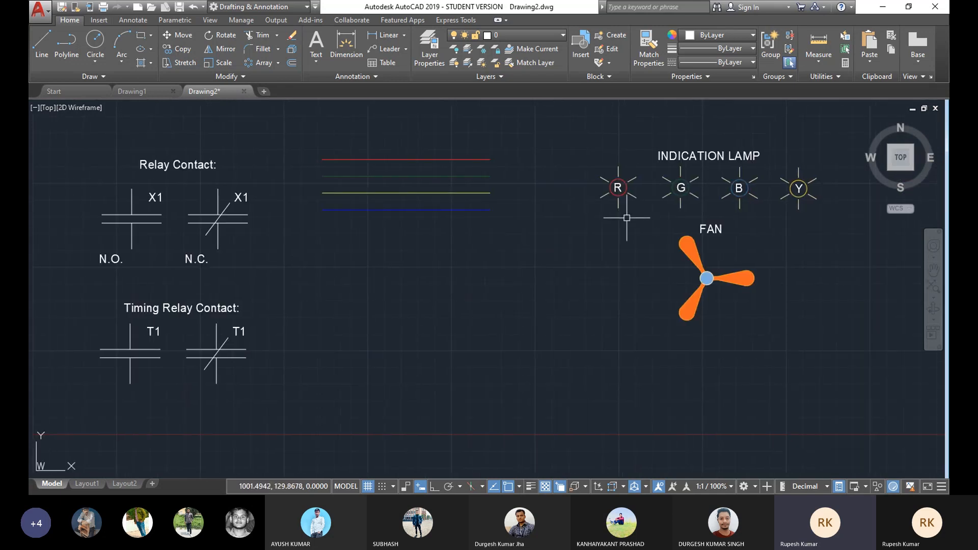
scroll(433, 224, "up", 2)
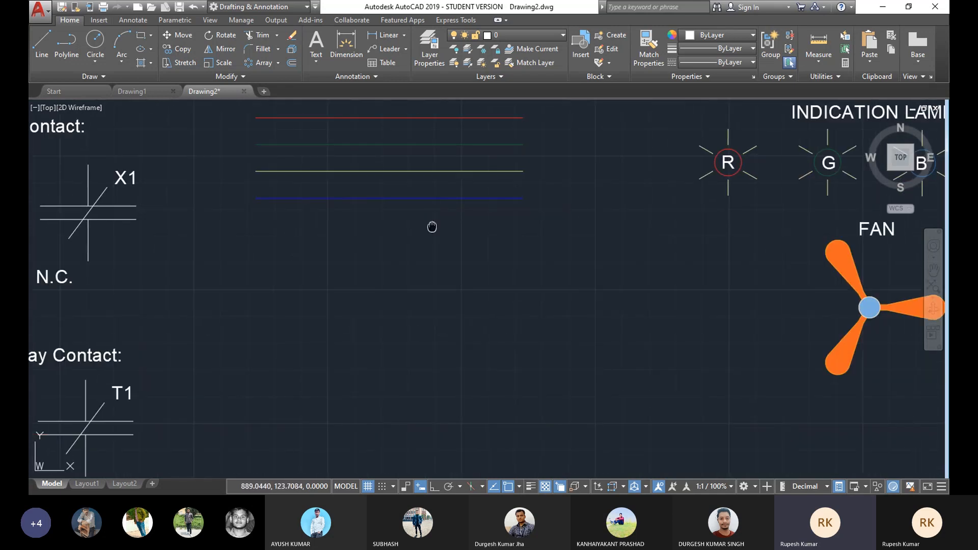
scroll(423, 221, "up", 1)
mouse_move(919, 164)
middle_mouse_down()
mouse_move(789, 186)
mouse_move(524, 184)
middle_mouse_up()
mouse_move(606, 191)
middle_mouse_down()
mouse_move(385, 157)
mouse_move(389, 214)
middle_mouse_up()
middle_click_drag(310, 244, 535, 238)
scroll(495, 262, "down", 2)
middle_click_drag(277, 255, 506, 234)
mouse_move(404, 257)
middle_mouse_down()
mouse_move(450, 230)
mouse_move(477, 190)
middle_mouse_up()
scroll(477, 190, "up", 2)
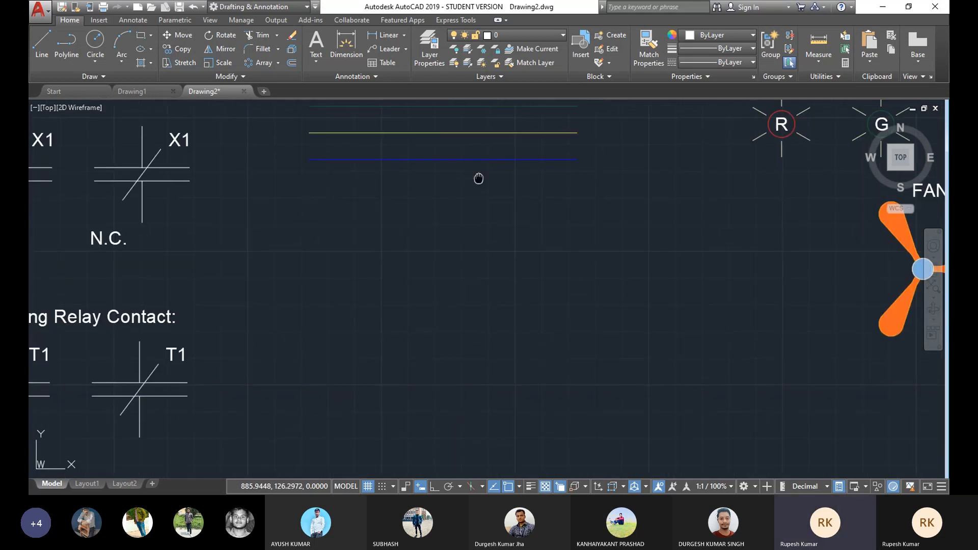
scroll(482, 165, "down", 2)
scroll(477, 172, "up", 2)
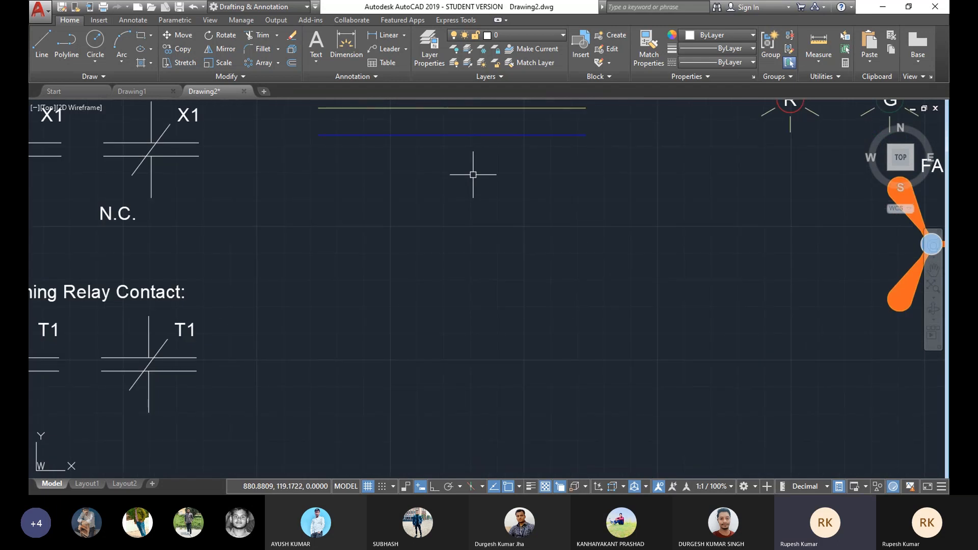
mouse_move(490, 163)
middle_mouse_down()
mouse_move(499, 205)
mouse_move(520, 197)
mouse_move(428, 226)
mouse_move(459, 243)
mouse_move(441, 242)
middle_mouse_up()
scroll(500, 205, "down", 4)
scroll(484, 203, "up", 2)
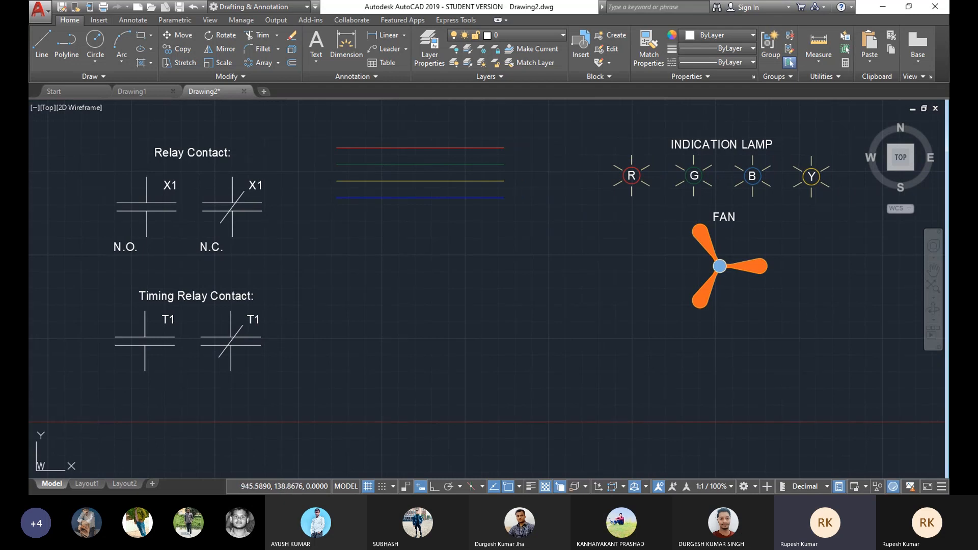
scroll(341, 240, "up", 2)
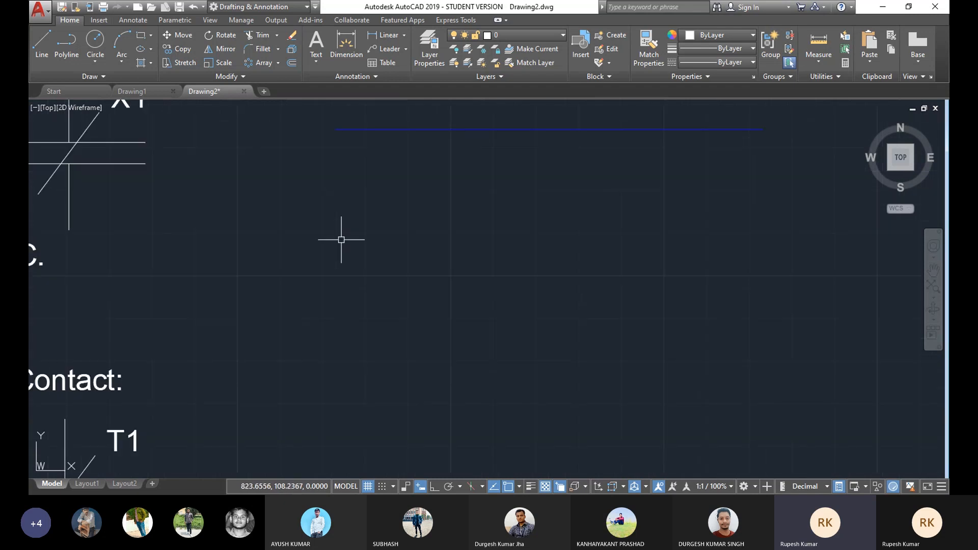
Step: Draw a small circle in the empty area to the right of the relay contacts using Center, Radius
middle_click_drag(435, 212, 440, 225)
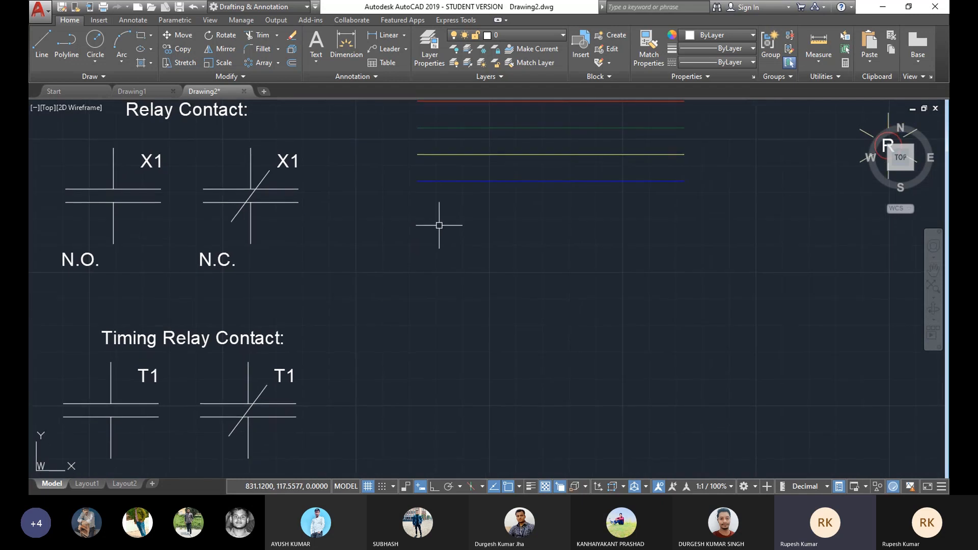
middle_click_drag(516, 177, 528, 188)
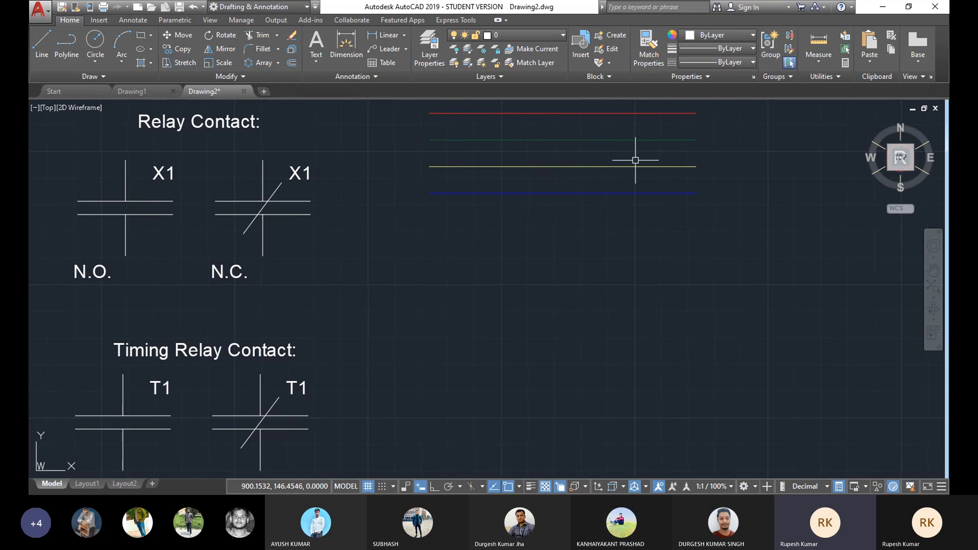
middle_click_drag(539, 223, 540, 218)
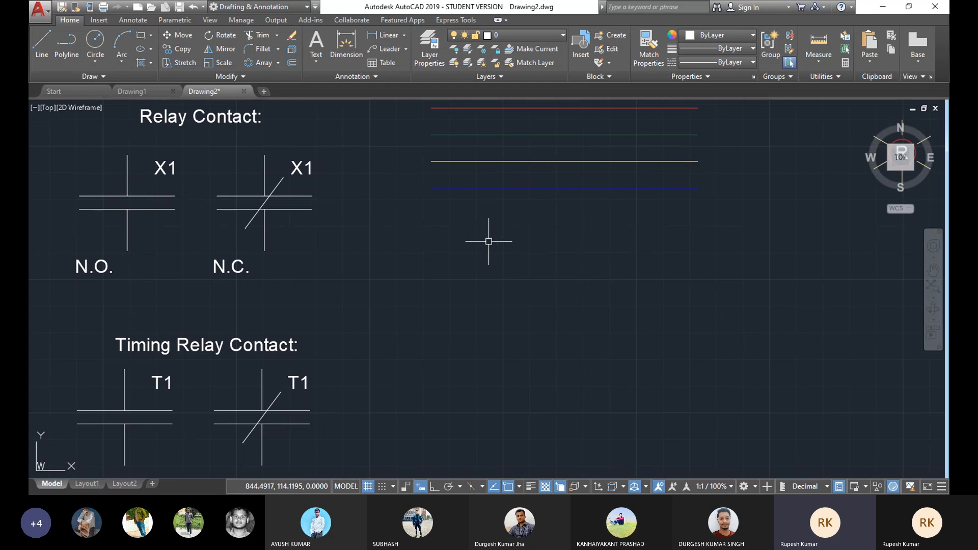
middle_click_drag(546, 243, 502, 250)
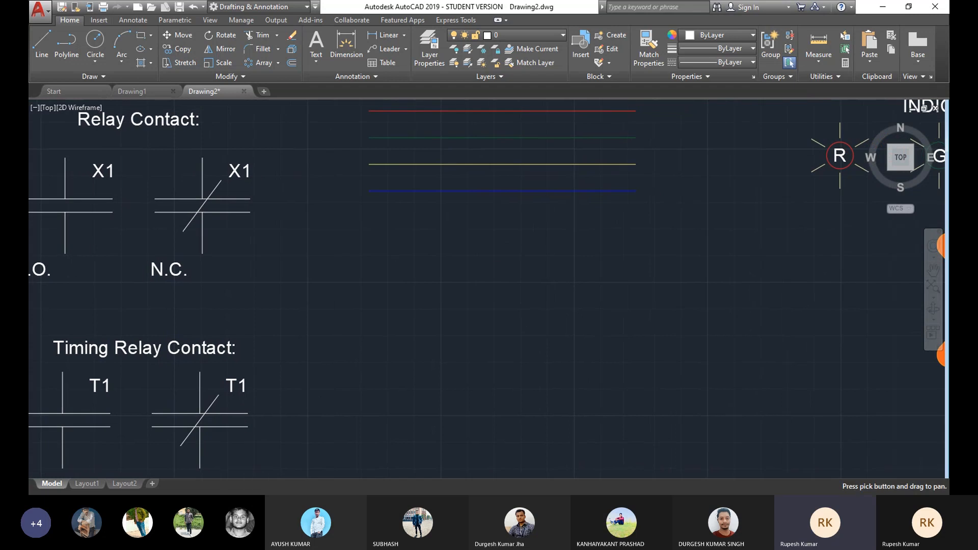
mouse_move(343, 290)
middle_mouse_down()
mouse_move(457, 269)
mouse_move(443, 287)
middle_mouse_up()
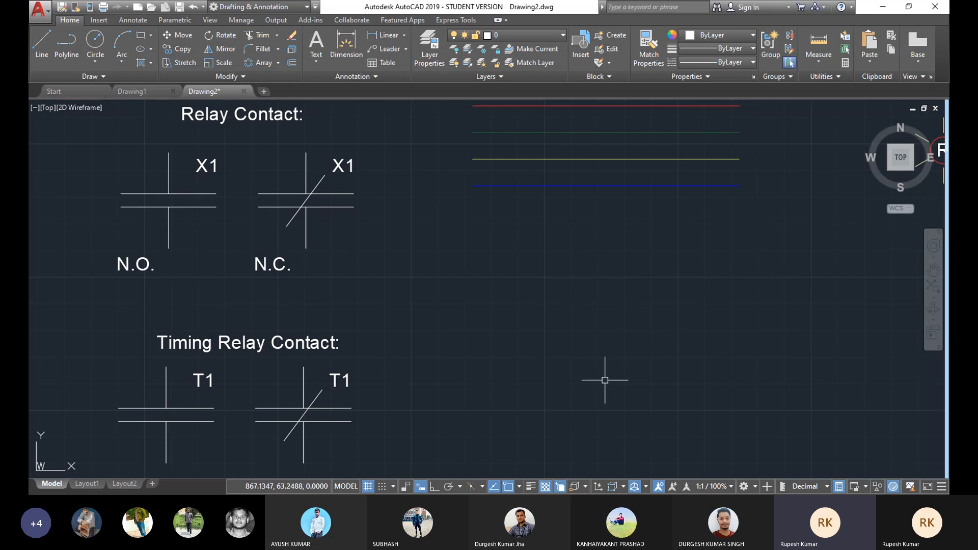
scroll(649, 316, "up", 2)
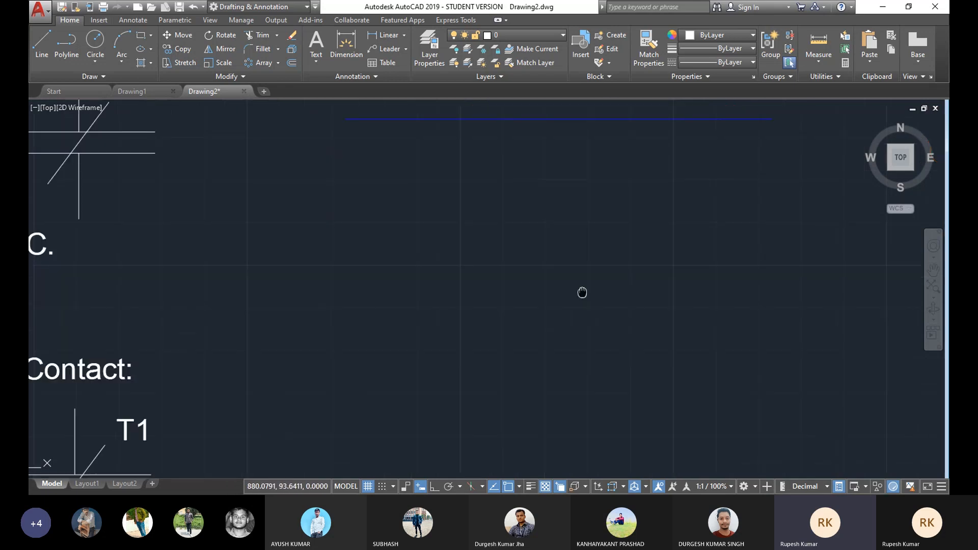
left_click(95, 62)
left_click(100, 84)
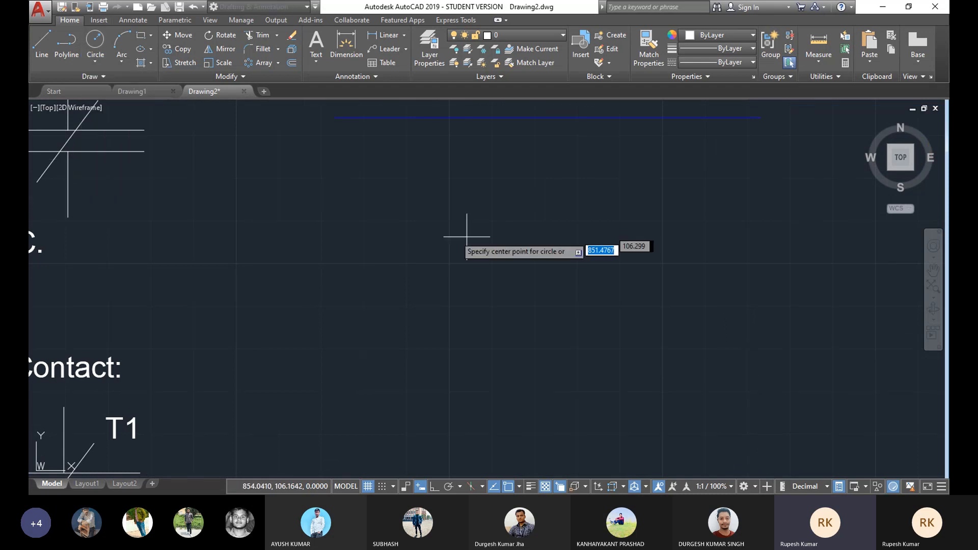
left_click(440, 227)
left_click(442, 251)
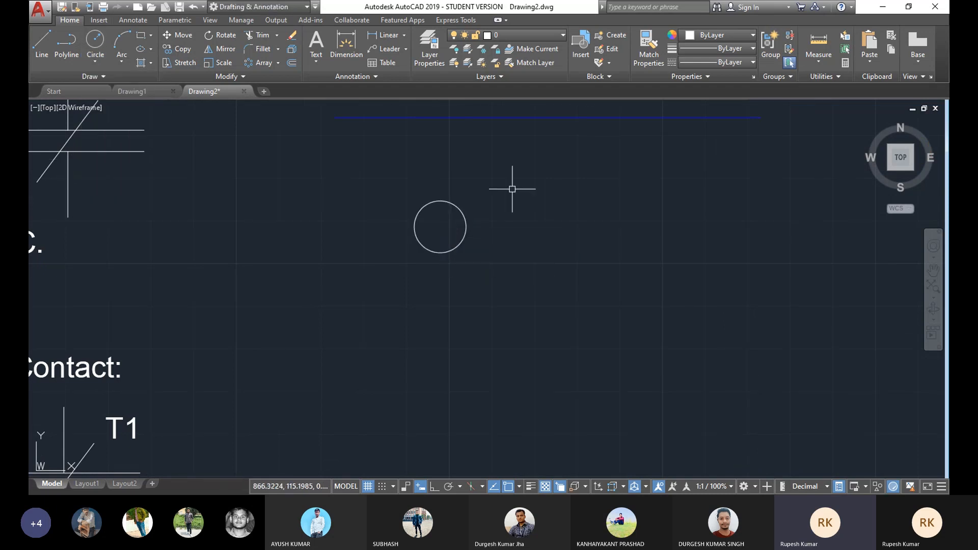
Step: Draw a short vertical line up from the top of the circle and delete it again
middle_click_drag(423, 154, 430, 169)
type("l")
key("Return")
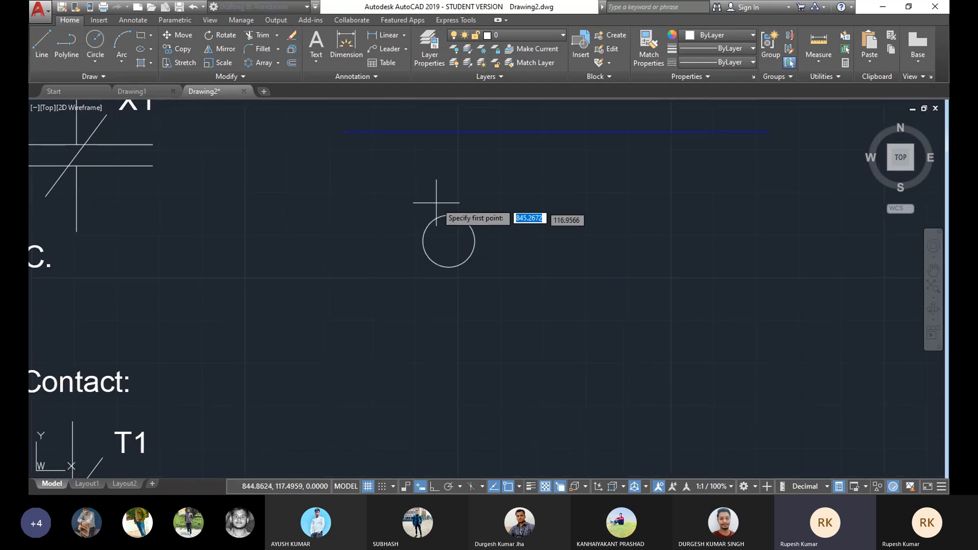
left_click(449, 206)
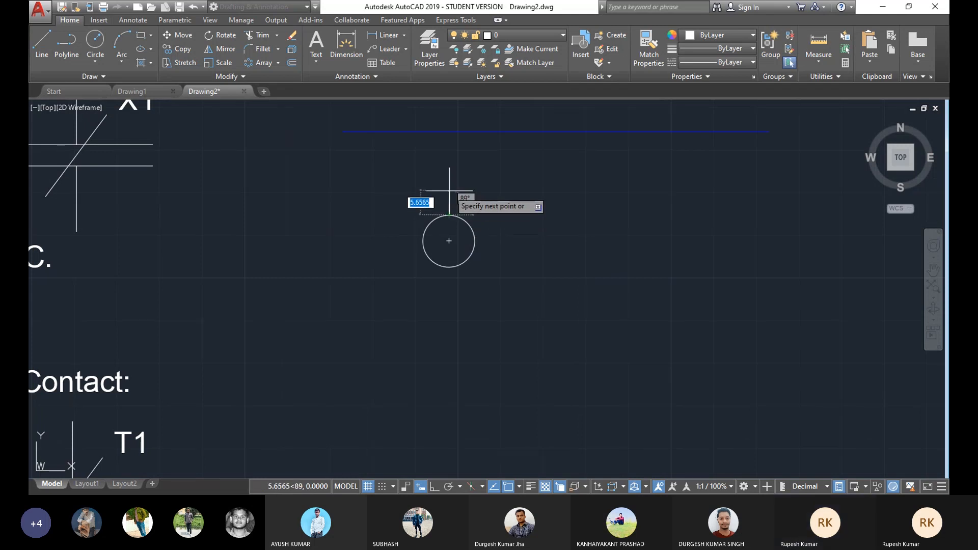
left_click(449, 191)
right_click(514, 191)
left_click(530, 208)
scroll(452, 207, "up", 4)
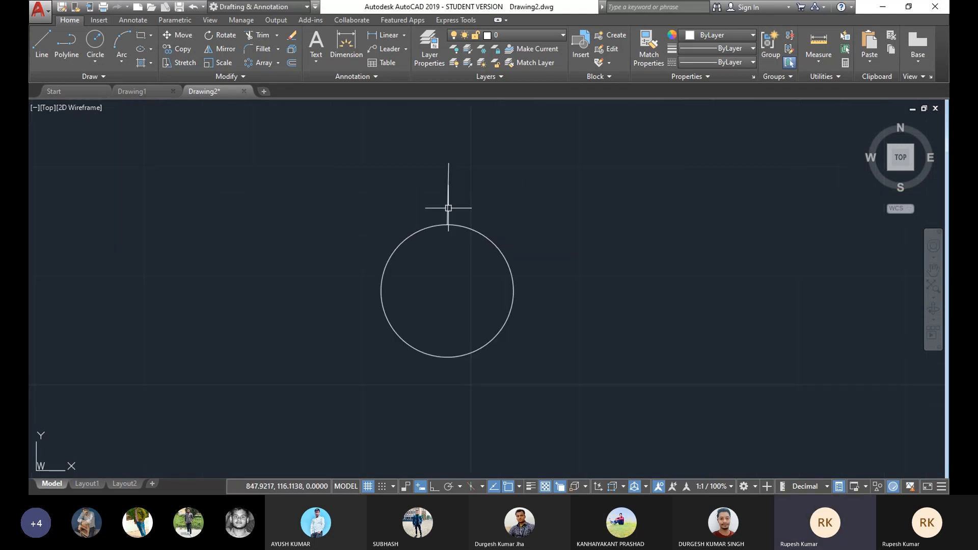
scroll(458, 203, "down", 4)
middle_click_drag(459, 204, 459, 199)
left_click(456, 193)
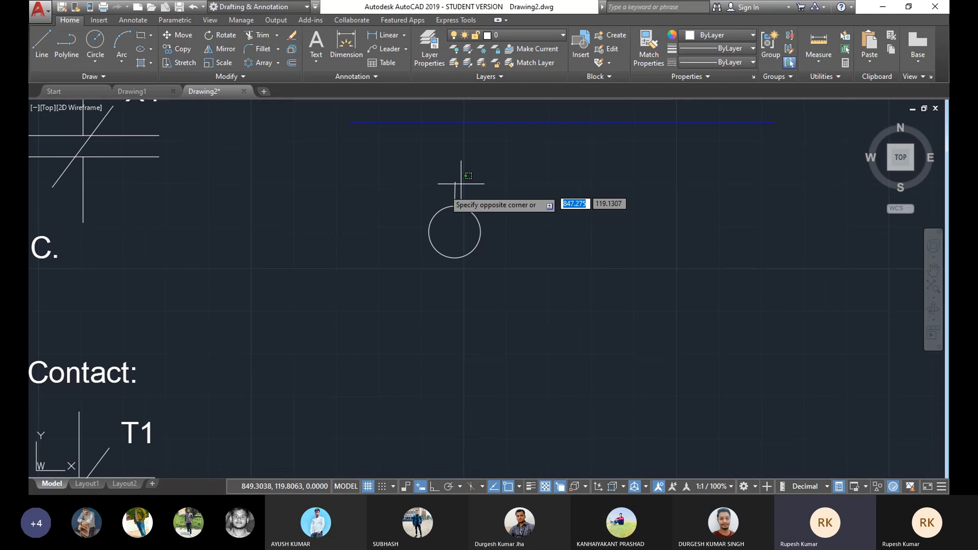
key("Delete")
Step: Turn on Ortho mode and draw a vertical lead line straight up from the top of the circle
left_click(434, 486)
left_click(42, 41)
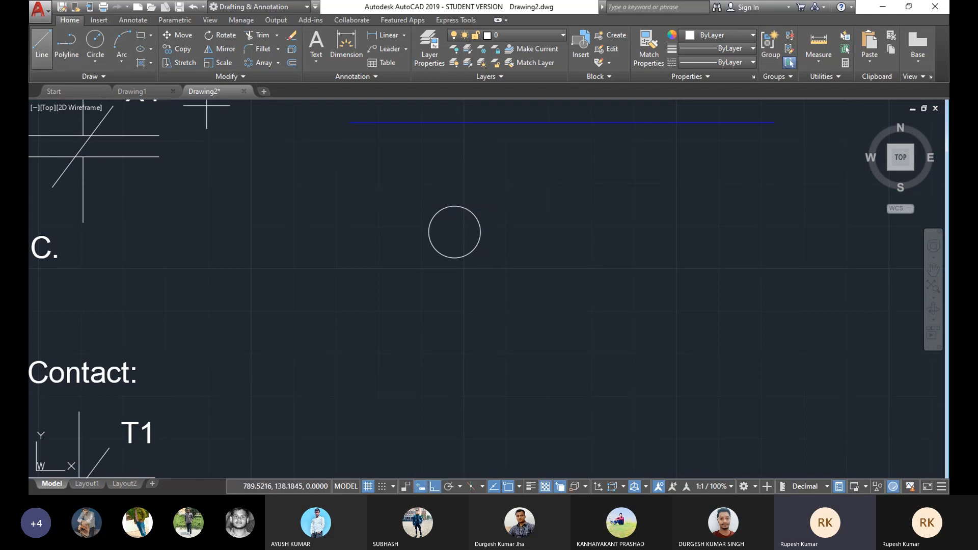
left_click(455, 206)
left_click(455, 178)
right_click(535, 178)
left_click(564, 199)
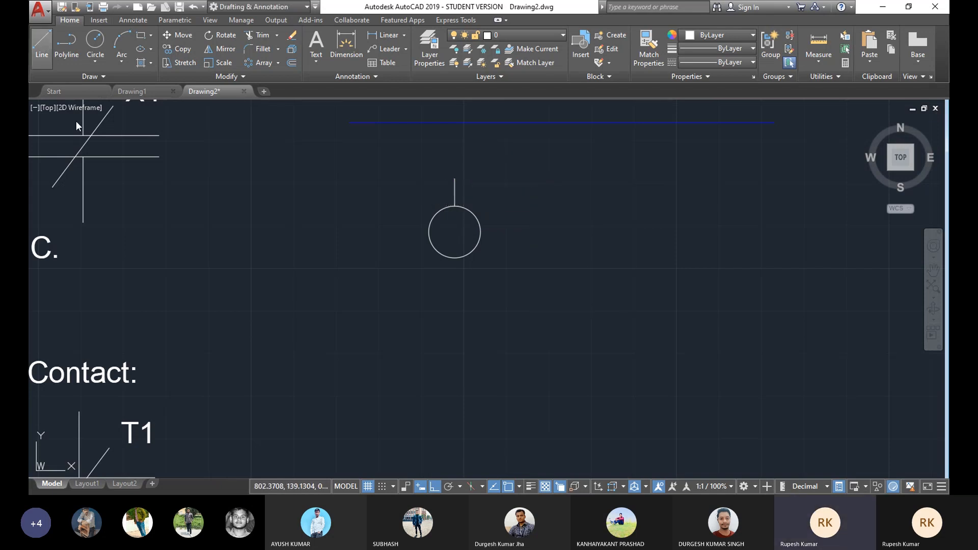
key("space")
left_click(455, 258)
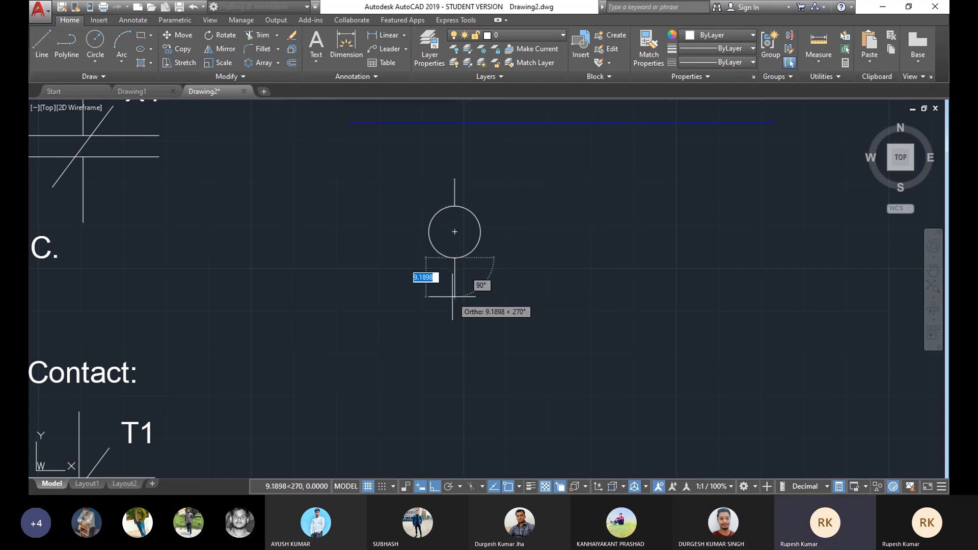
key("Escape")
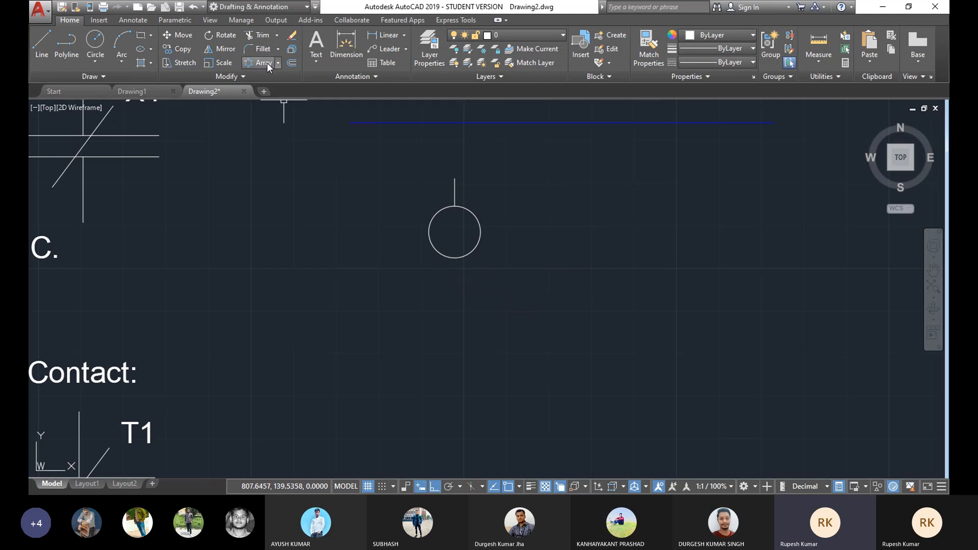
Step: Mirror the top lead line about the circle's horizontal centre line to add a matching lead line below the circle
left_click(222, 48)
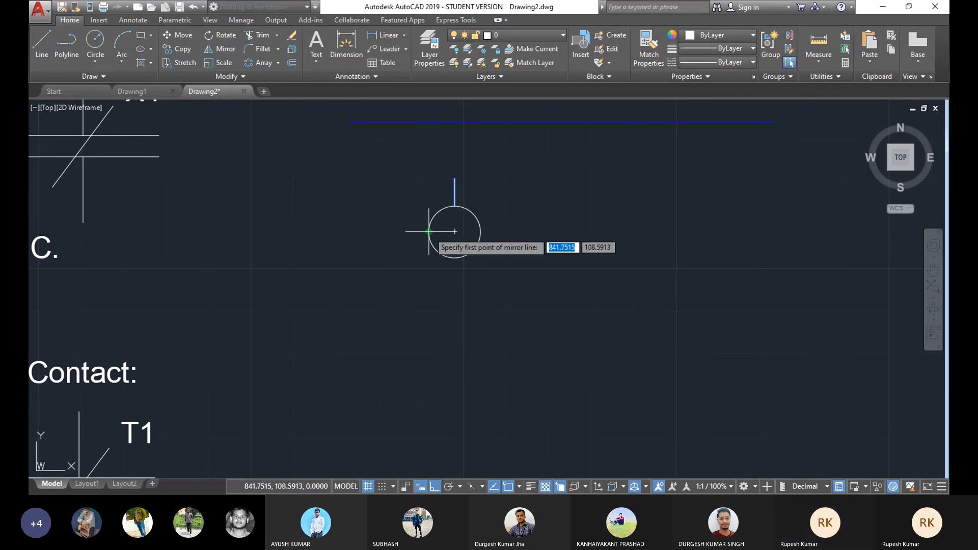
left_click(430, 232)
left_click(481, 232)
key("Return")
middle_click_drag(413, 219, 424, 218)
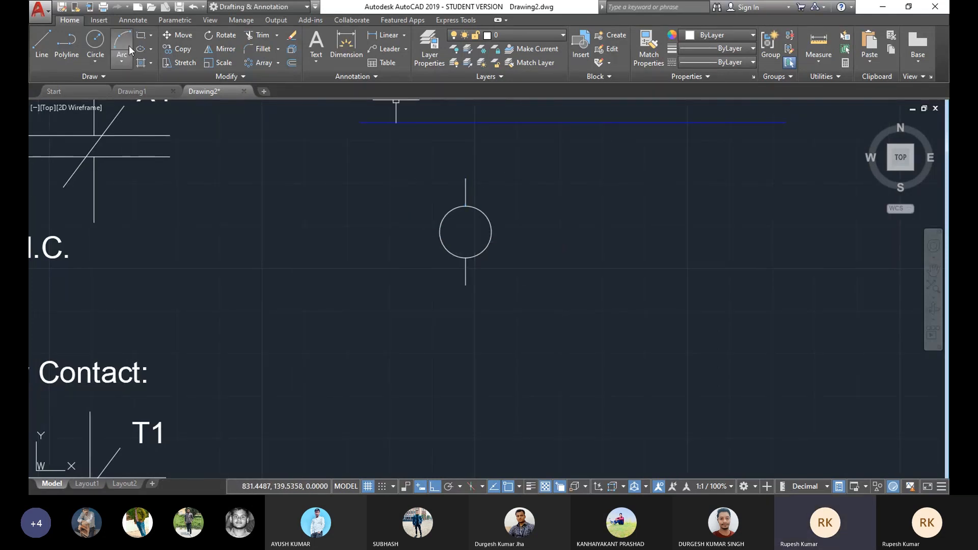
left_click(60, 251)
left_click(142, 431)
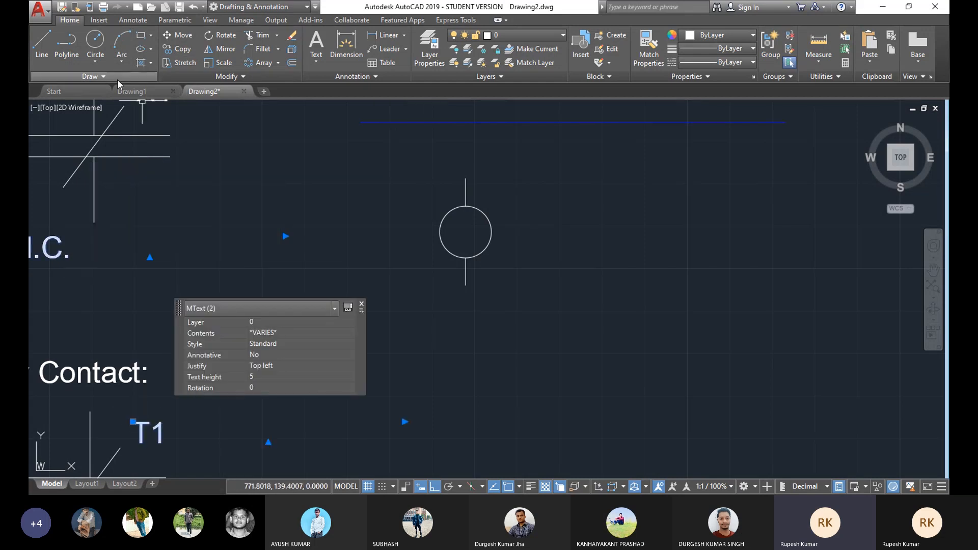
left_click(179, 51)
left_click(140, 441)
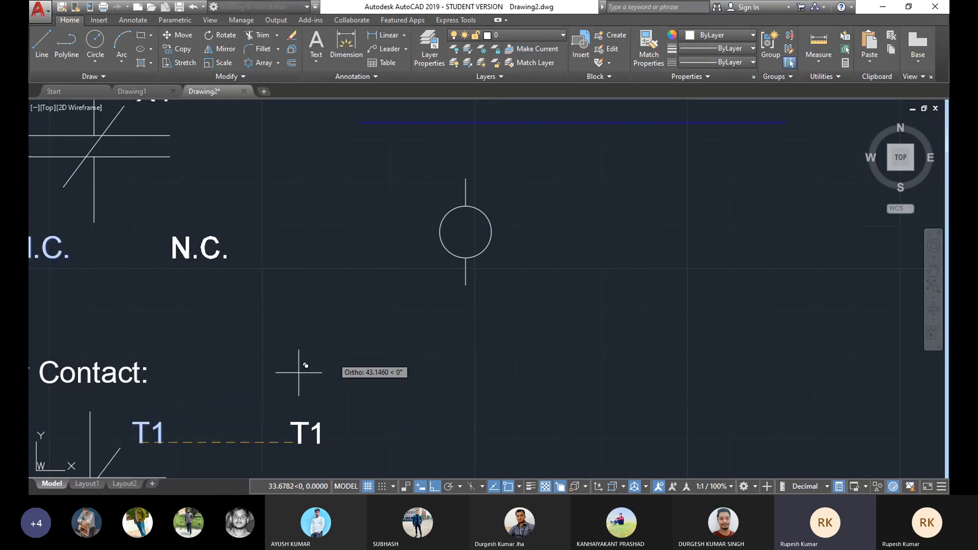
key("Escape")
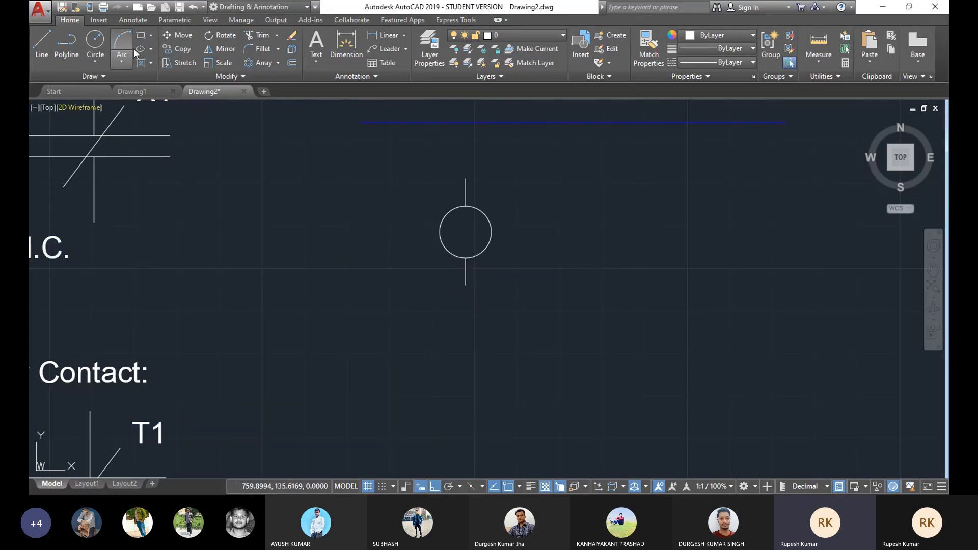
Step: Copy the T1 label from the timing relay contact into the centre of the circle
left_click(182, 50)
left_click(149, 434)
key("Return")
left_click(141, 442)
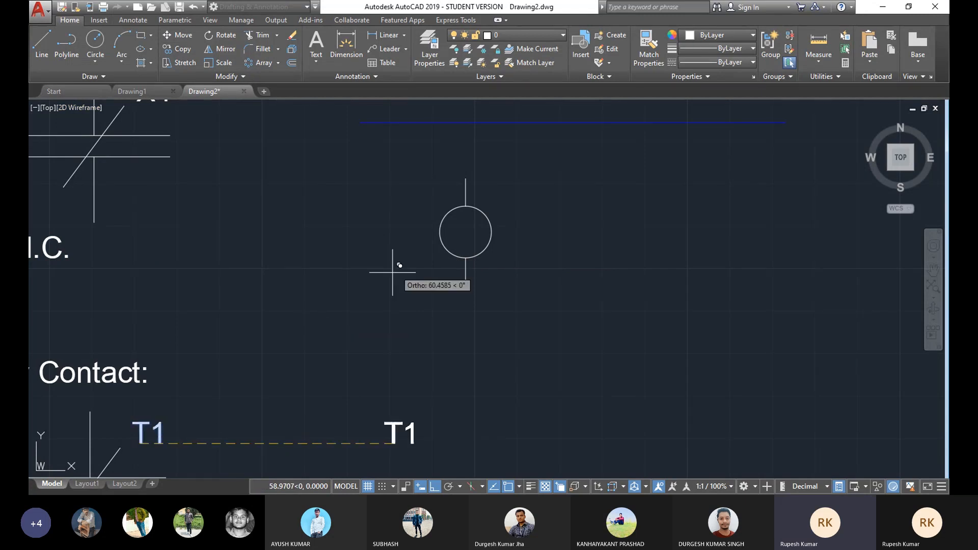
key("F8")
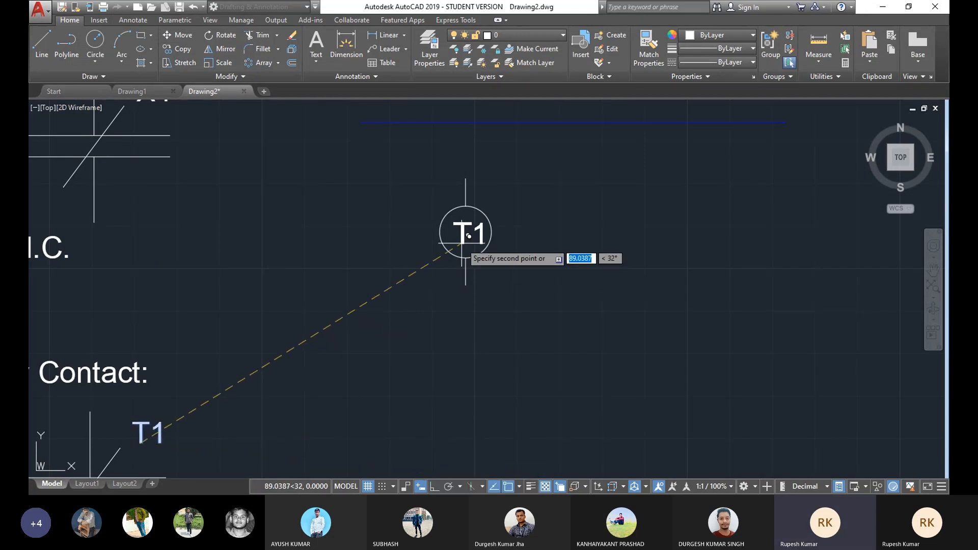
left_click(469, 235)
key("Escape")
Step: Edit the copied label inside the circle so it reads X1
left_click(458, 232)
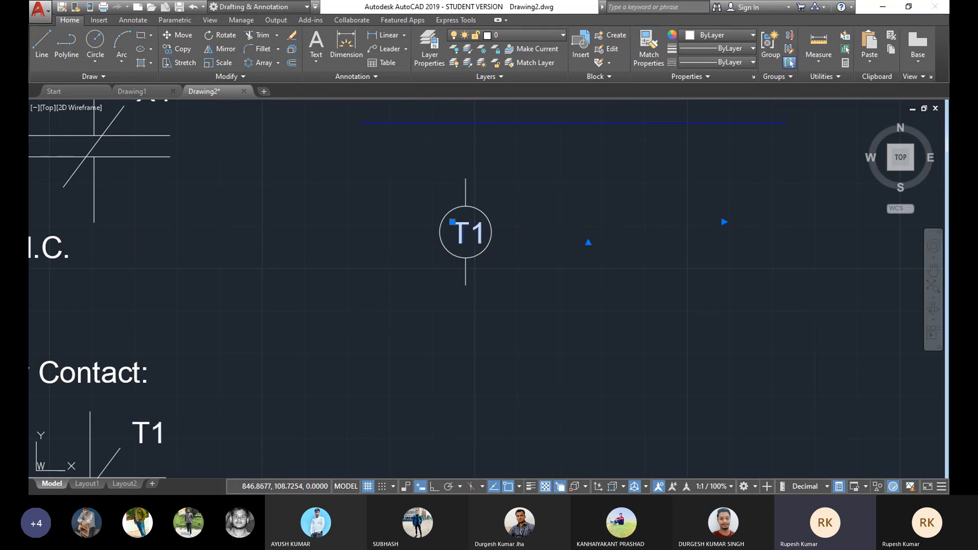
double_click(470, 236)
type("X")
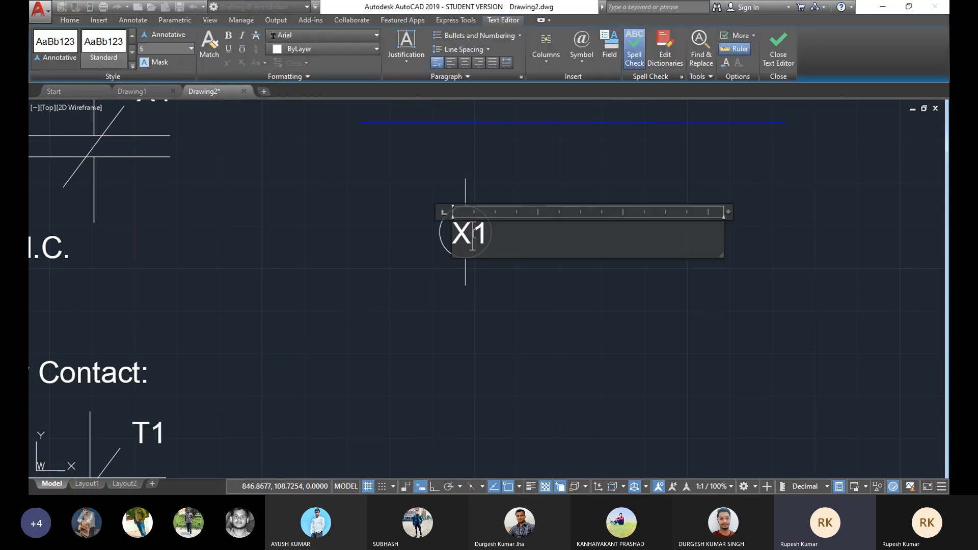
left_click(503, 296)
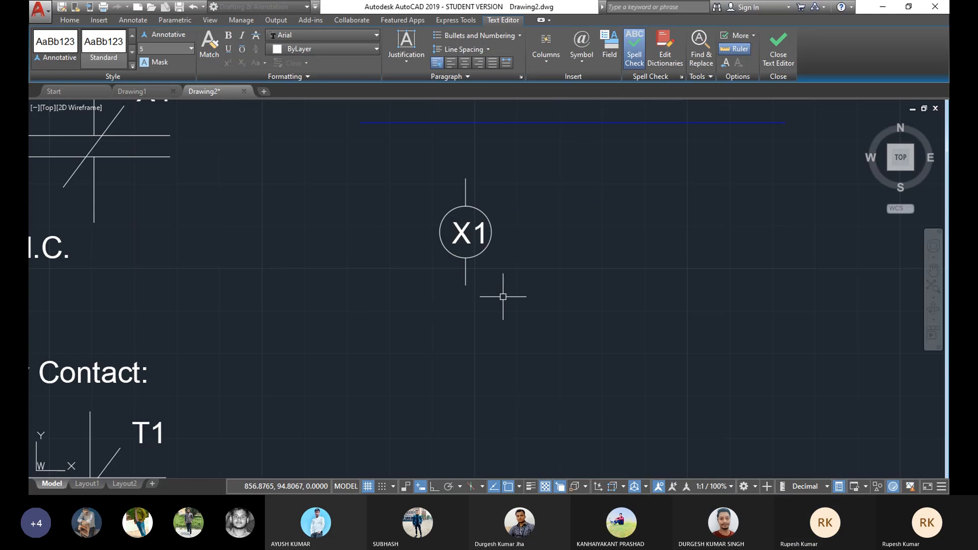
Step: Select the X1 label to check its text properties
scroll(515, 224, "up", 3)
left_click(515, 224)
scroll(512, 222, "up", 2)
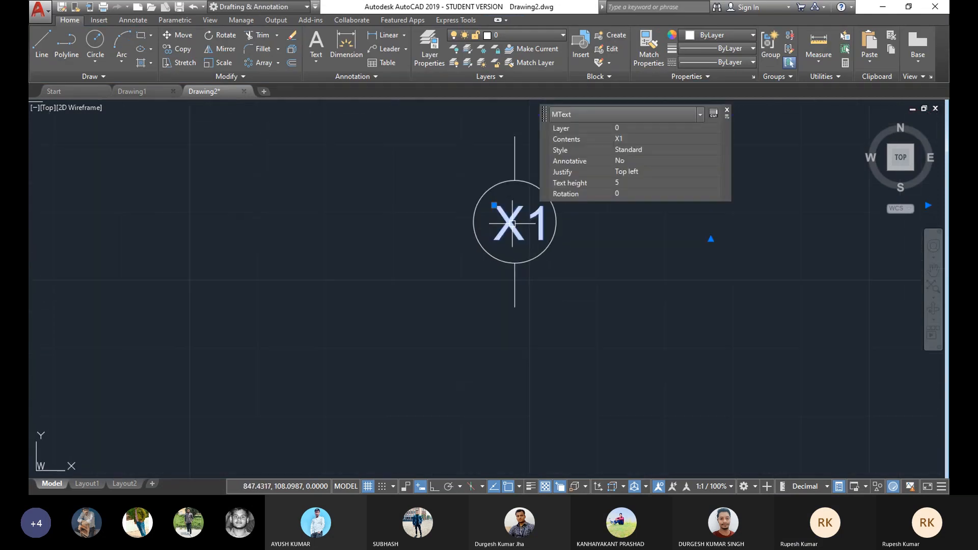
key("Escape")
Step: Zoom and pan across the drawing to review the X1 circle symbol beside the other symbols
scroll(591, 269, "down", 3)
scroll(372, 259, "down", 2)
scroll(464, 265, "up", 2)
scroll(469, 255, "down", 2)
scroll(471, 255, "up", 4)
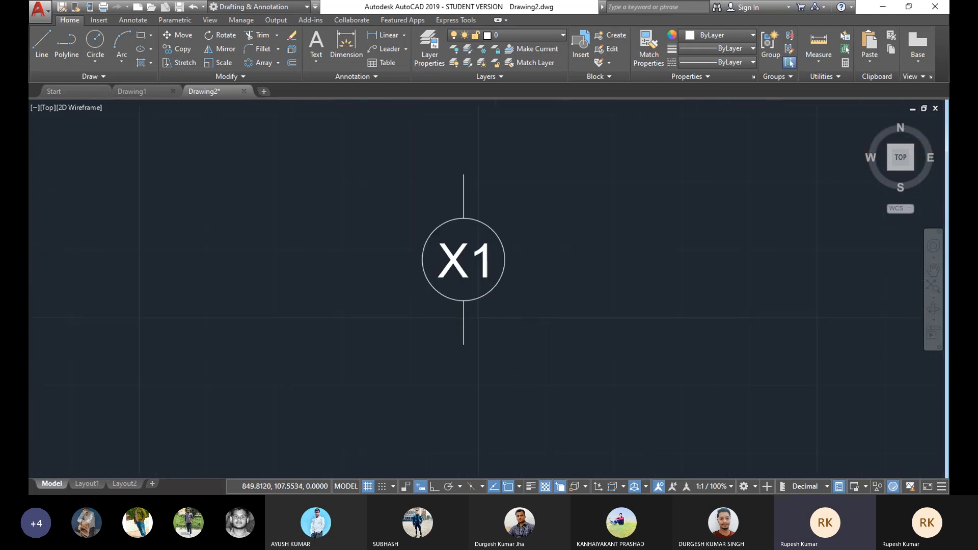
scroll(461, 274, "up", 2)
scroll(460, 274, "down", 2)
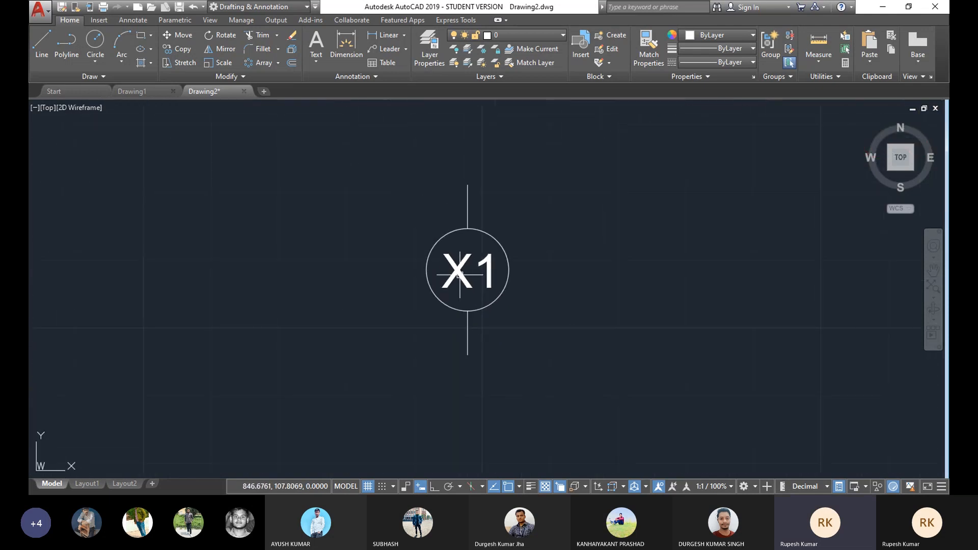
scroll(460, 274, "down", 2)
middle_click_drag(461, 273, 491, 269)
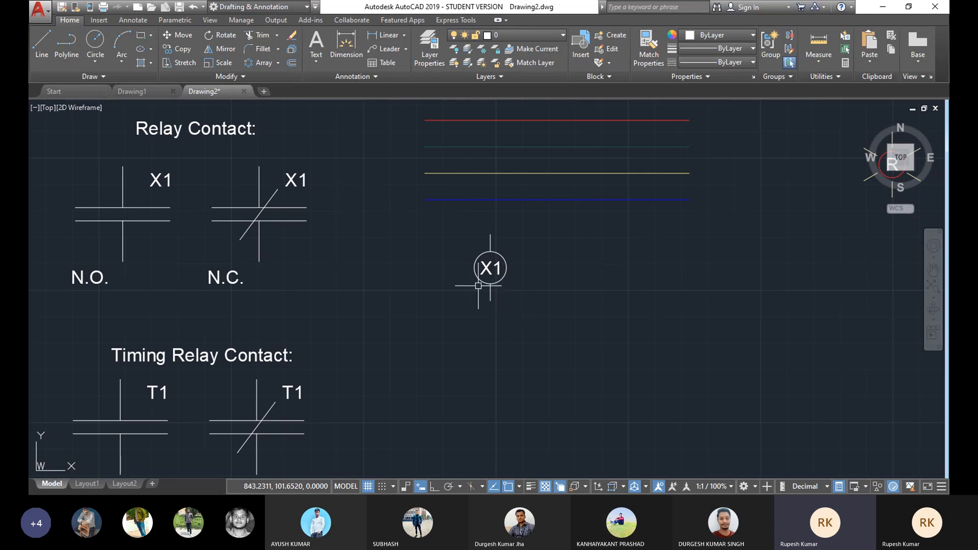
middle_click_drag(481, 284, 524, 265)
scroll(524, 270, "up", 3)
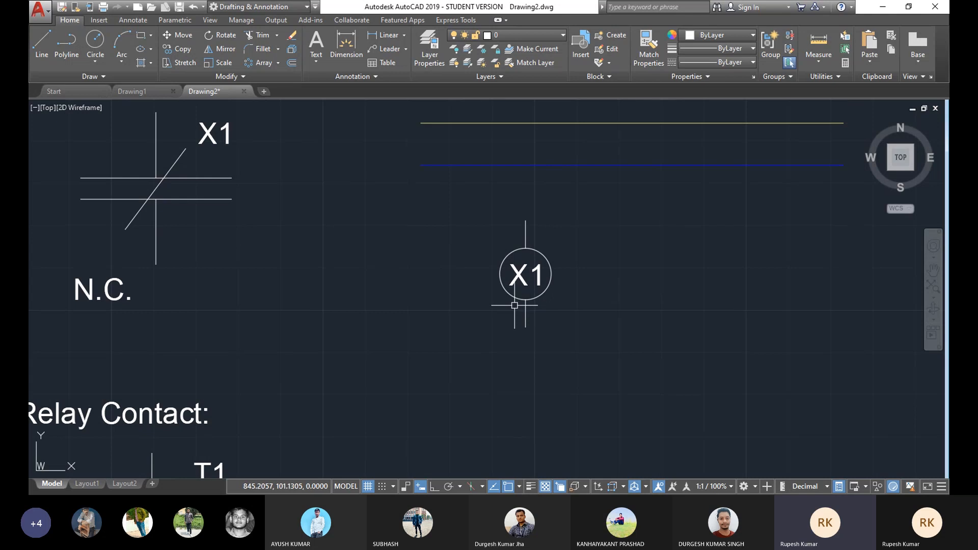
scroll(515, 306, "up", 4)
middle_click_drag(529, 261, 501, 298)
scroll(505, 290, "down", 4)
scroll(525, 285, "down", 4)
scroll(553, 284, "up", 4)
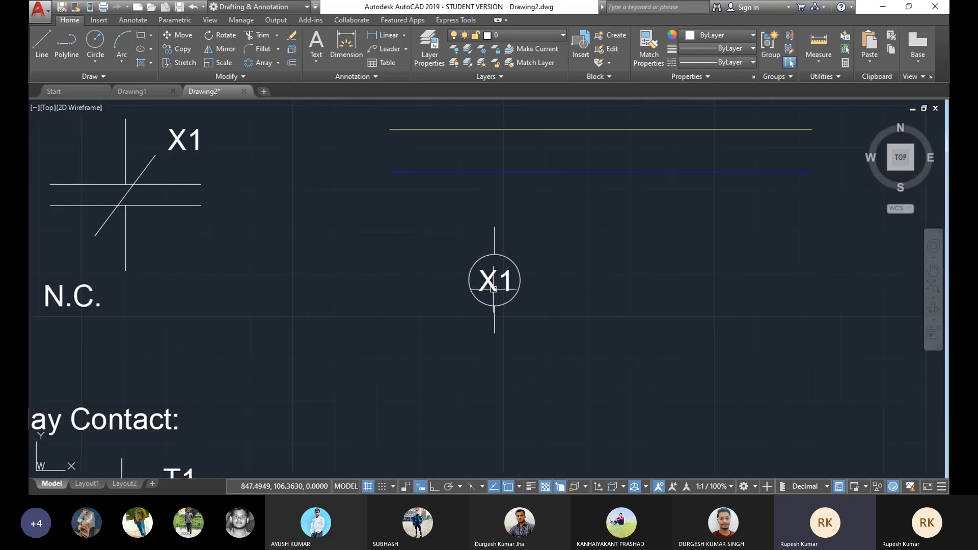
scroll(494, 288, "up", 2)
scroll(465, 274, "down", 2)
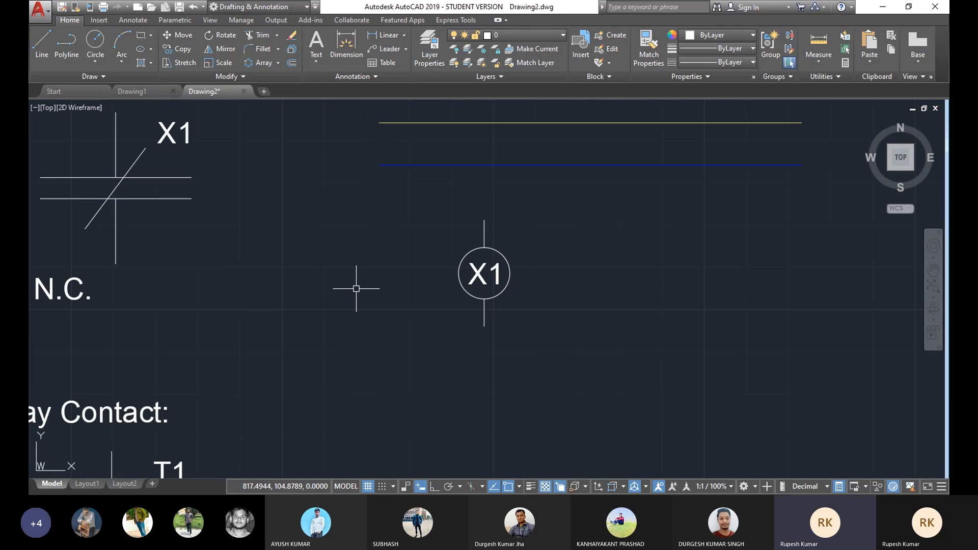
middle_click_drag(356, 286, 432, 286)
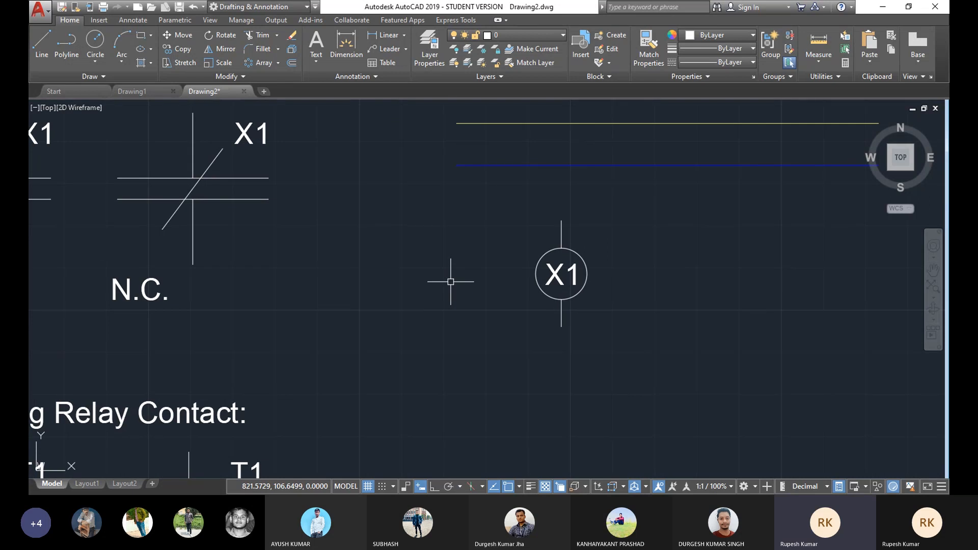
mouse_move(585, 306)
middle_mouse_down()
mouse_move(538, 299)
mouse_move(590, 270)
middle_mouse_up()
scroll(529, 271, "up", 2)
scroll(589, 269, "down", 4)
middle_click_drag(686, 284, 510, 306)
middle_click_drag(428, 345, 448, 312)
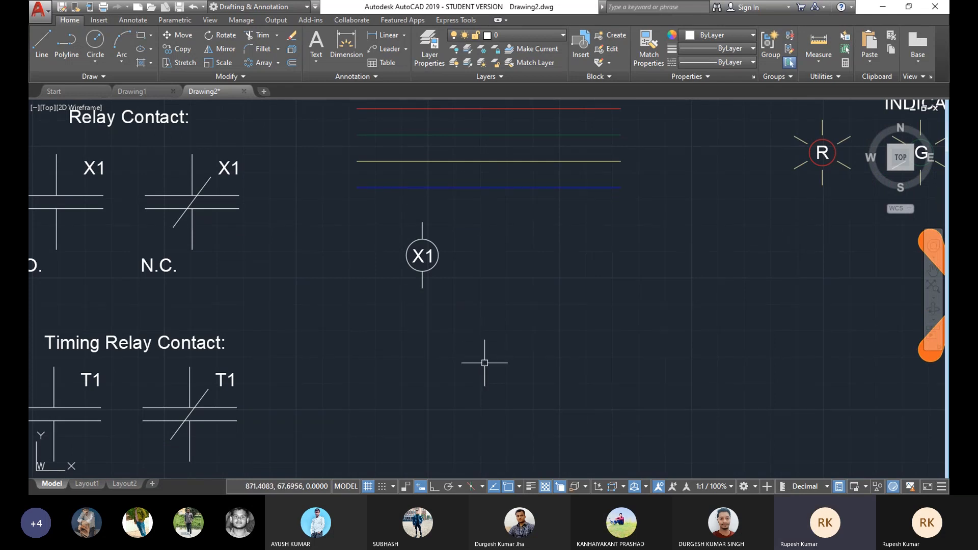
mouse_move(492, 366)
middle_mouse_down()
mouse_move(500, 351)
mouse_move(524, 348)
middle_mouse_up()
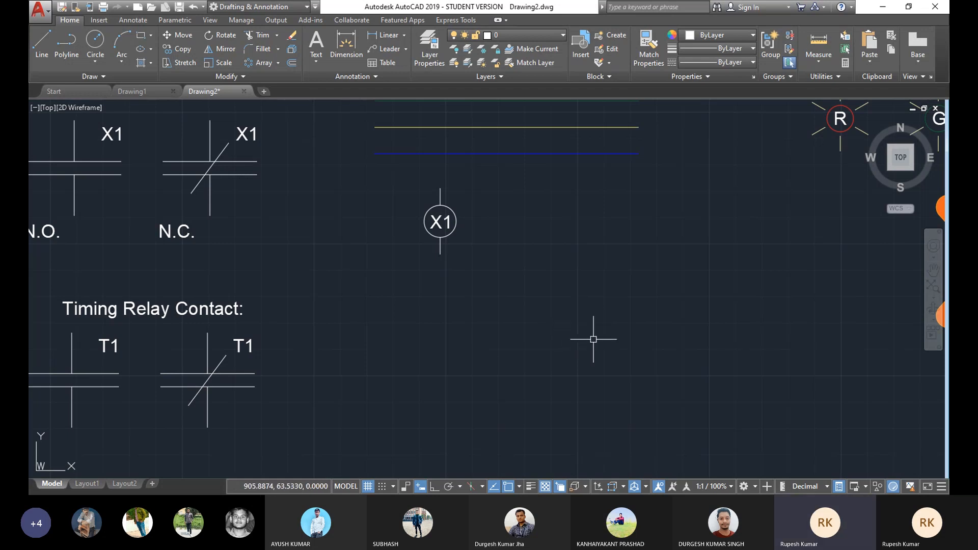
middle_click_drag(477, 259, 406, 259)
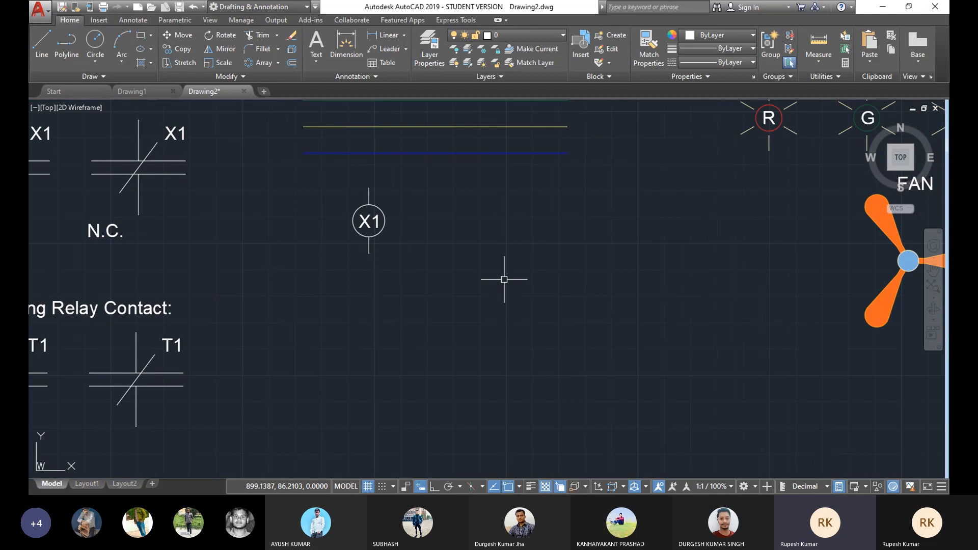
mouse_move(547, 271)
middle_mouse_down()
mouse_move(533, 273)
mouse_move(574, 278)
middle_mouse_up()
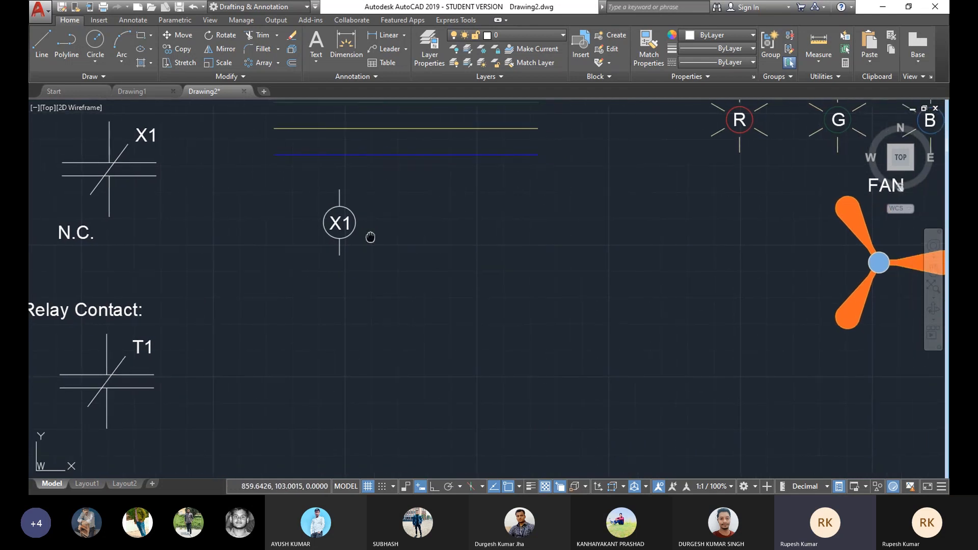
middle_click_drag(371, 236, 369, 254)
middle_click_drag(441, 220, 405, 144)
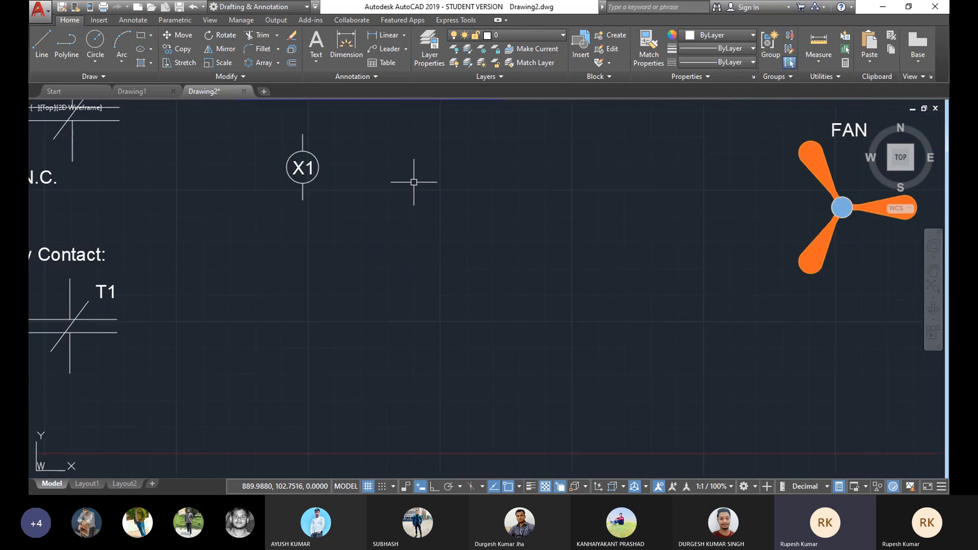
middle_click_drag(450, 283, 494, 243)
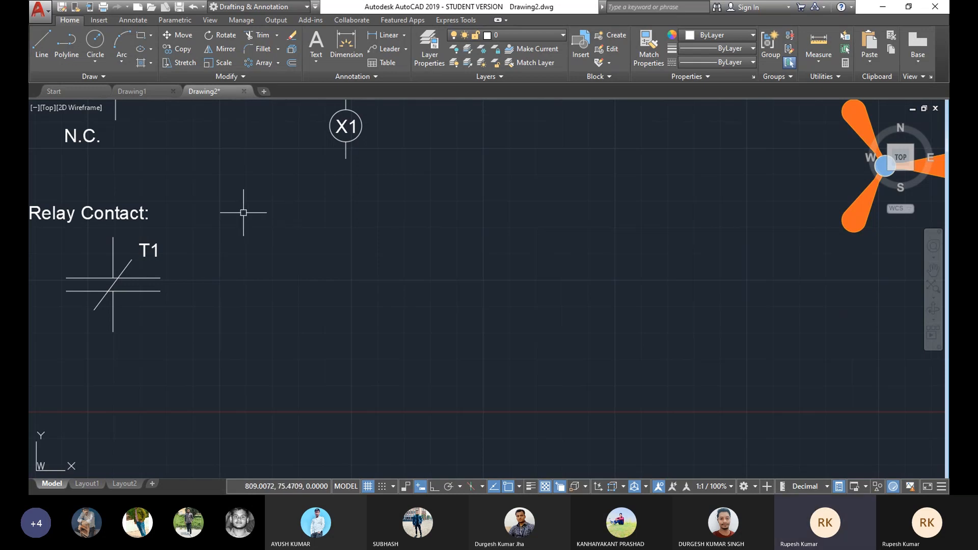
Step: Draw a short horizontal line with Ortho on in the empty area below the X1 symbol
left_click(98, 63)
left_click(93, 86)
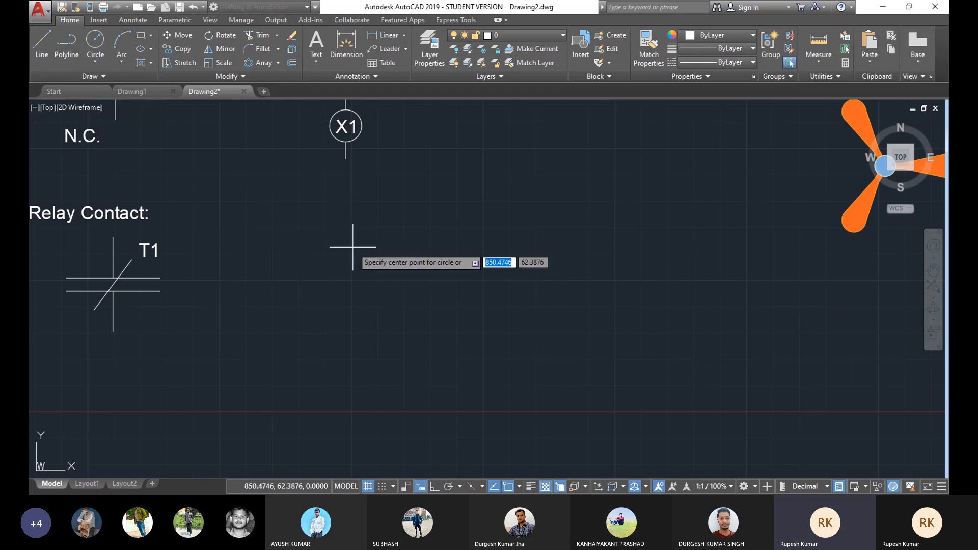
left_click(42, 43)
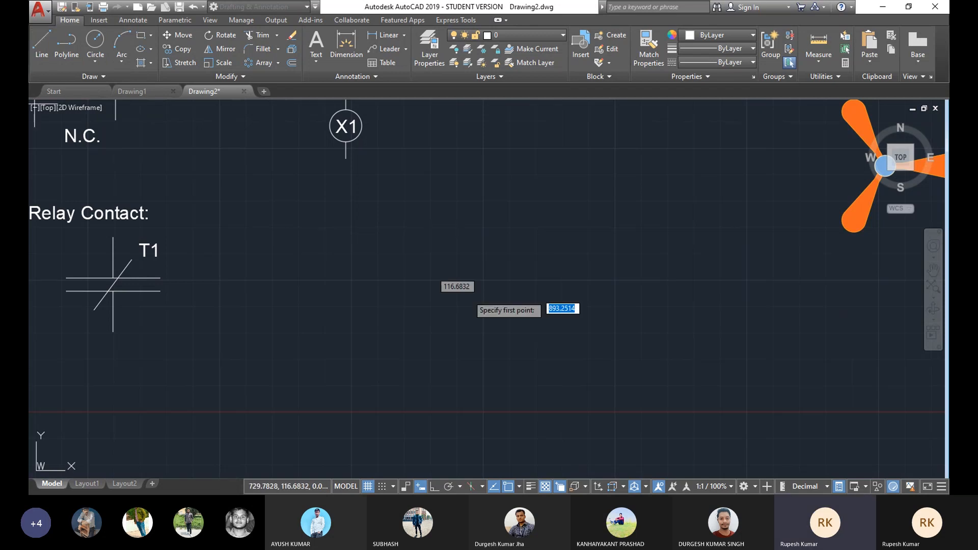
left_click(276, 243)
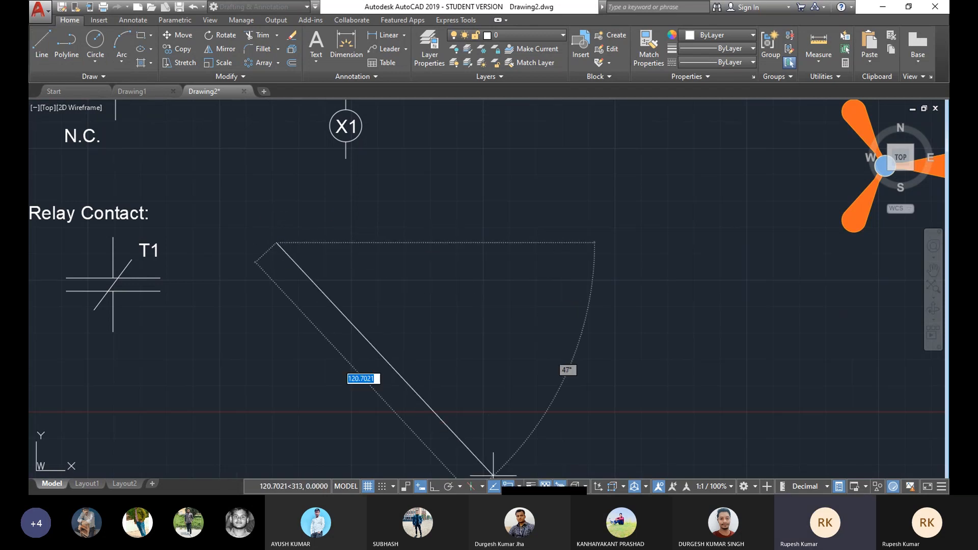
key("F8")
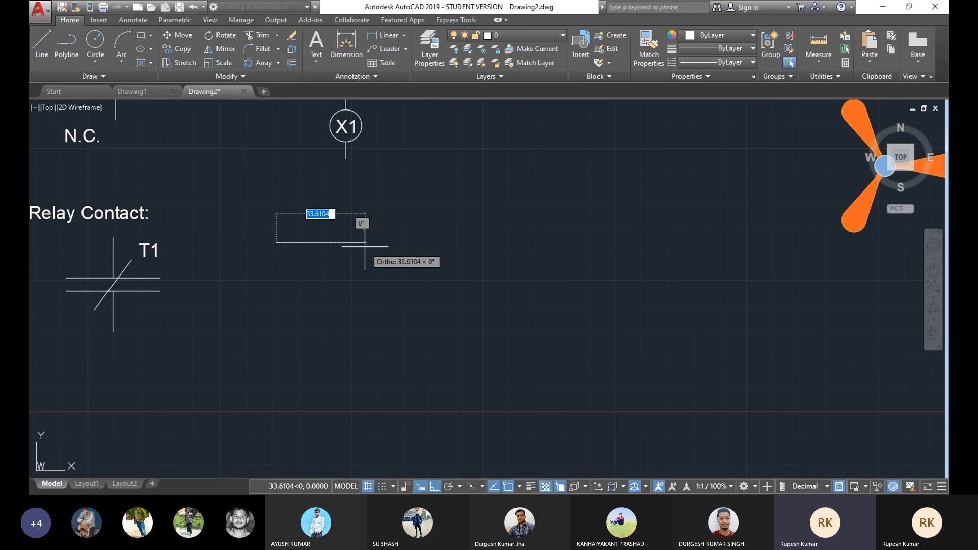
left_click(316, 242)
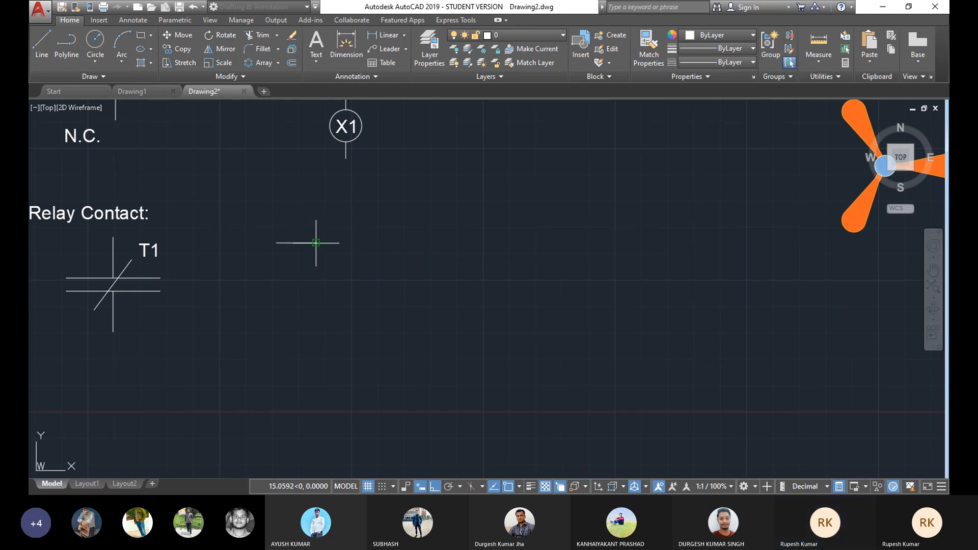
right_click(370, 216)
left_click(392, 222)
middle_click_drag(327, 246, 402, 289)
scroll(385, 275, "up", 2)
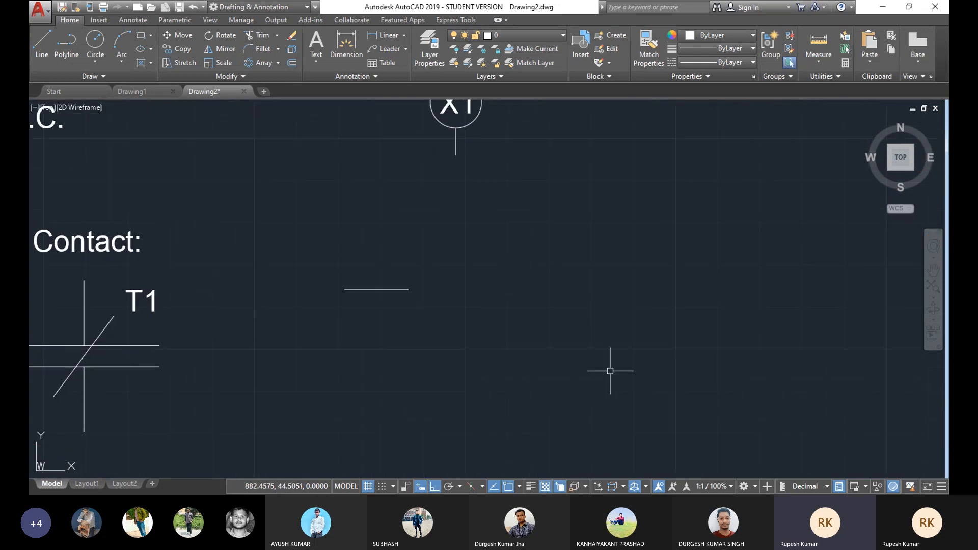
Step: Draw a small circle with Center, Radius centred on the right end of the new line
left_click(96, 61)
left_click(94, 83)
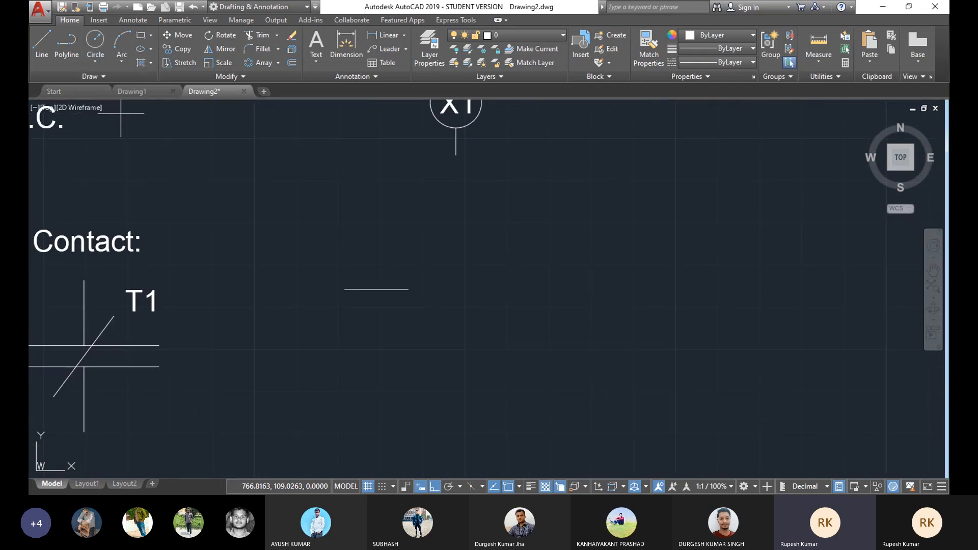
left_click(419, 290)
left_click(421, 295)
Step: Move the circle slightly left along the line so the line ends at the circle's edge
left_click(178, 34)
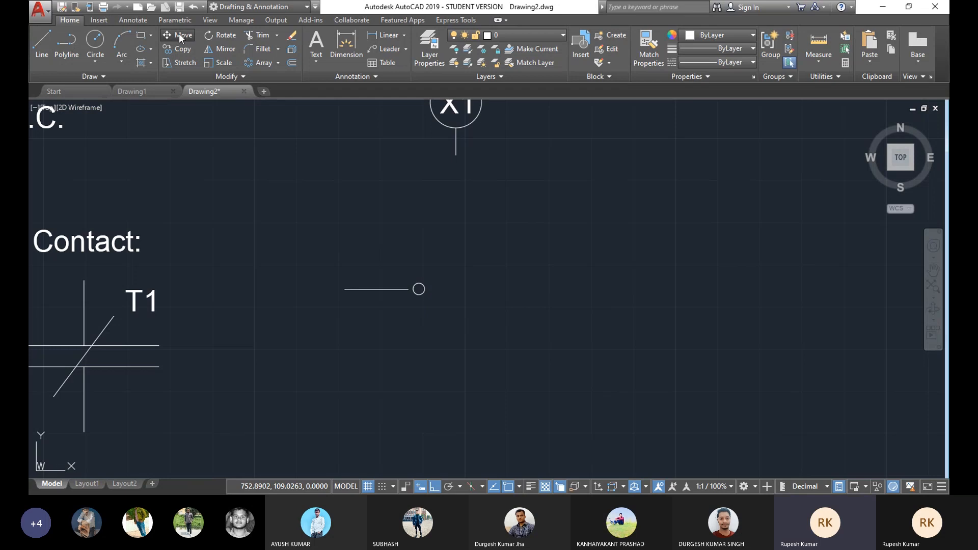
left_click(418, 289)
key("Return")
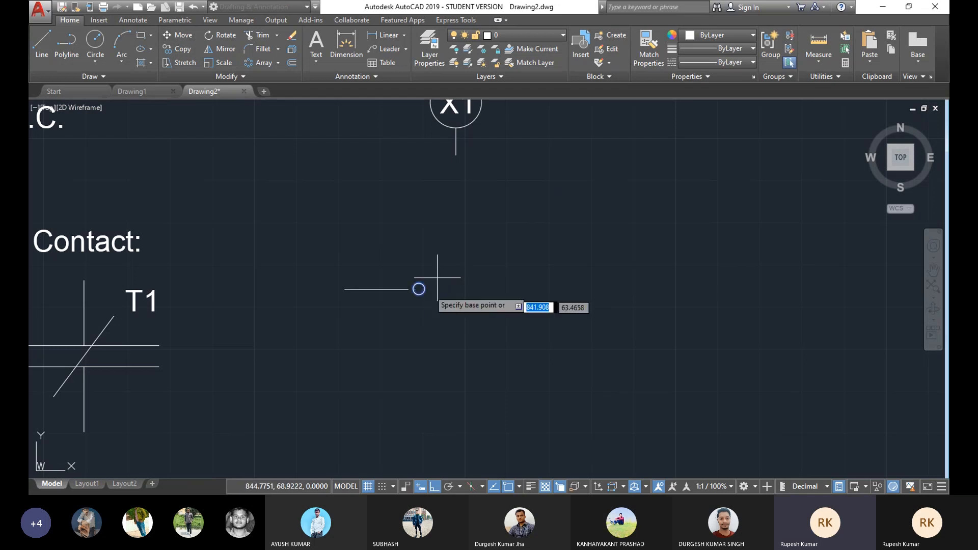
scroll(418, 285, "up", 4)
left_click(410, 286)
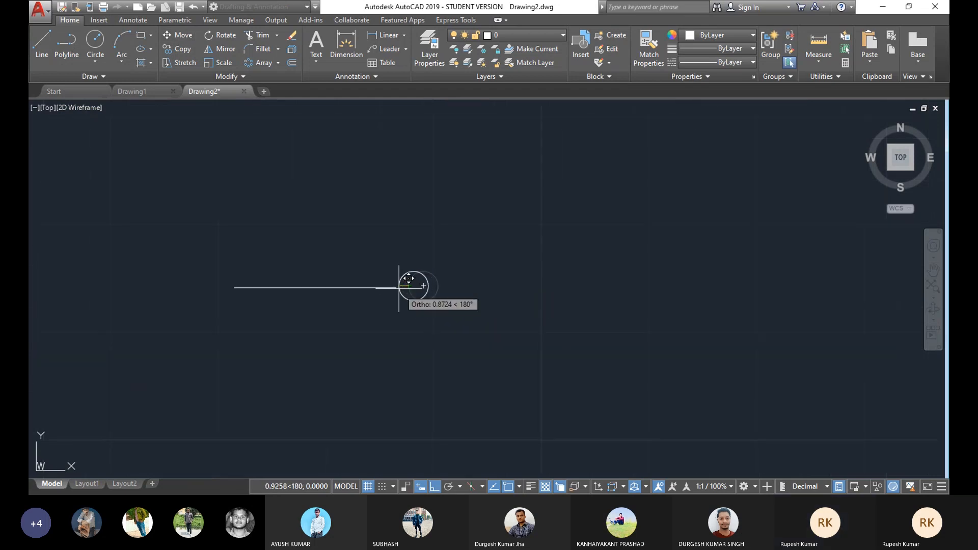
left_click(397, 288)
Step: Copy the line and circle together to the right along the same horizontal
scroll(459, 265, "down", 4)
scroll(441, 308, "up", 3)
scroll(445, 309, "down", 2)
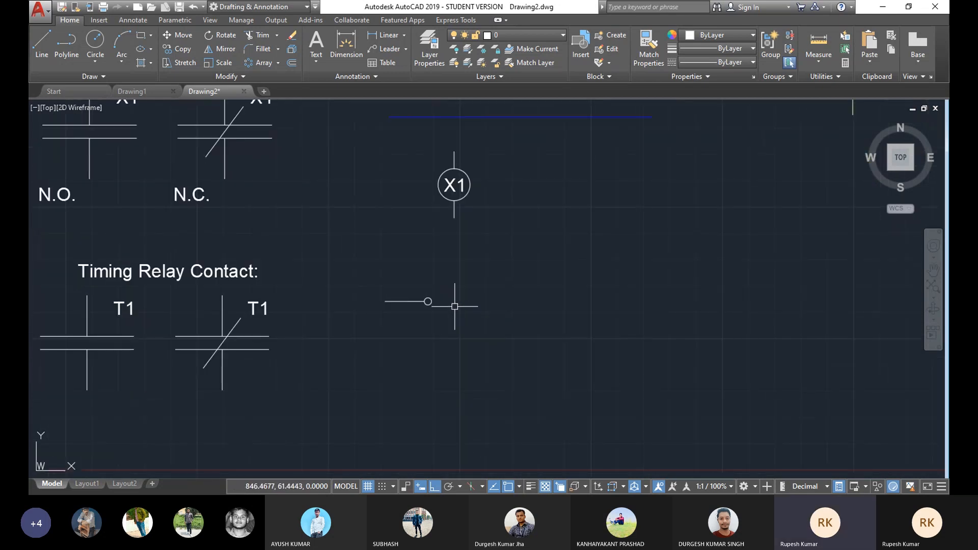
middle_click_drag(441, 302, 444, 302)
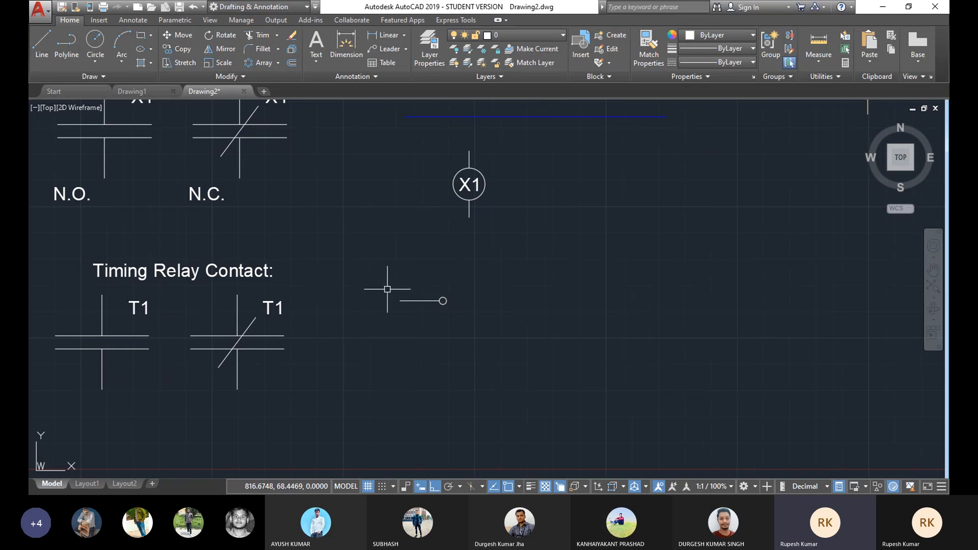
left_click(463, 293)
left_click(371, 324)
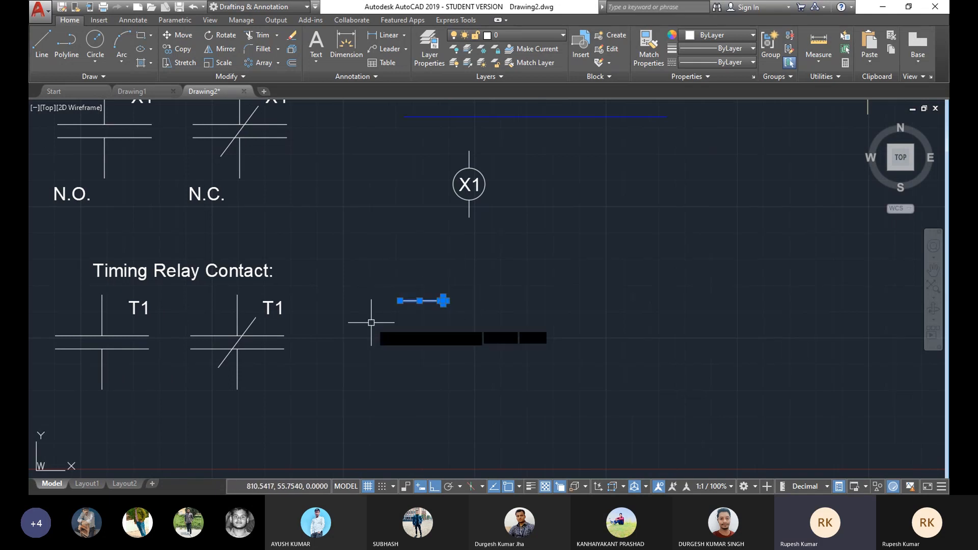
left_click(190, 50)
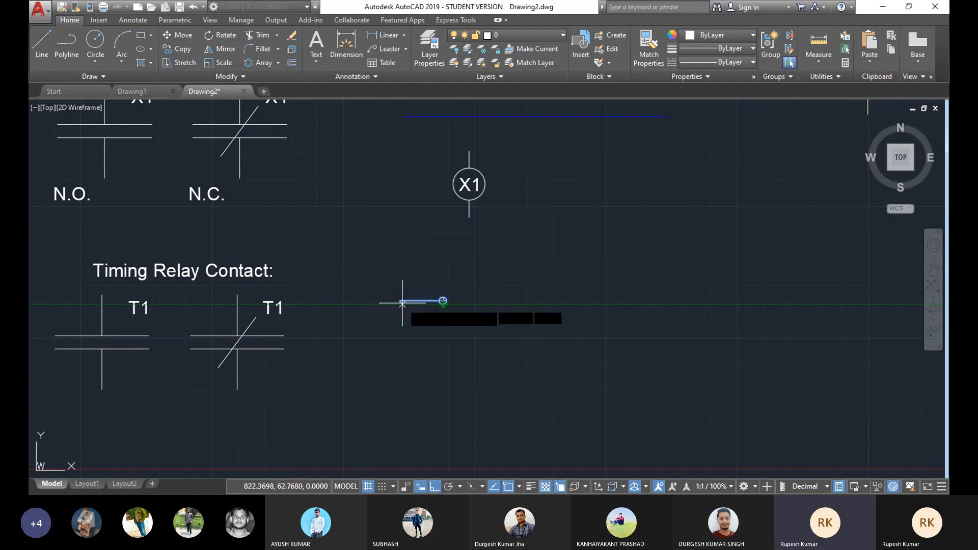
left_click(476, 301)
right_click(565, 254)
left_click(581, 271)
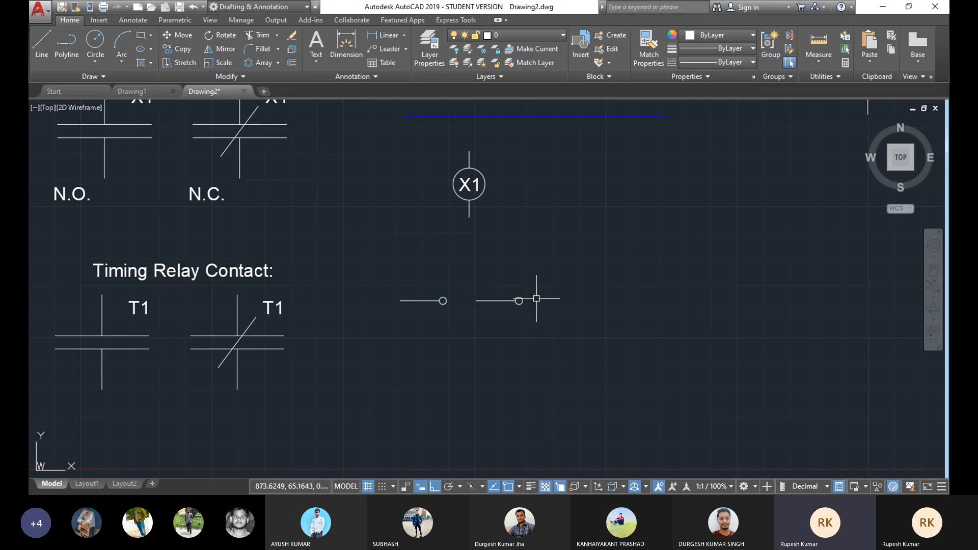
Step: Move the copied circle from the right end to the left end of the copied line
left_click(519, 300)
left_click(176, 40)
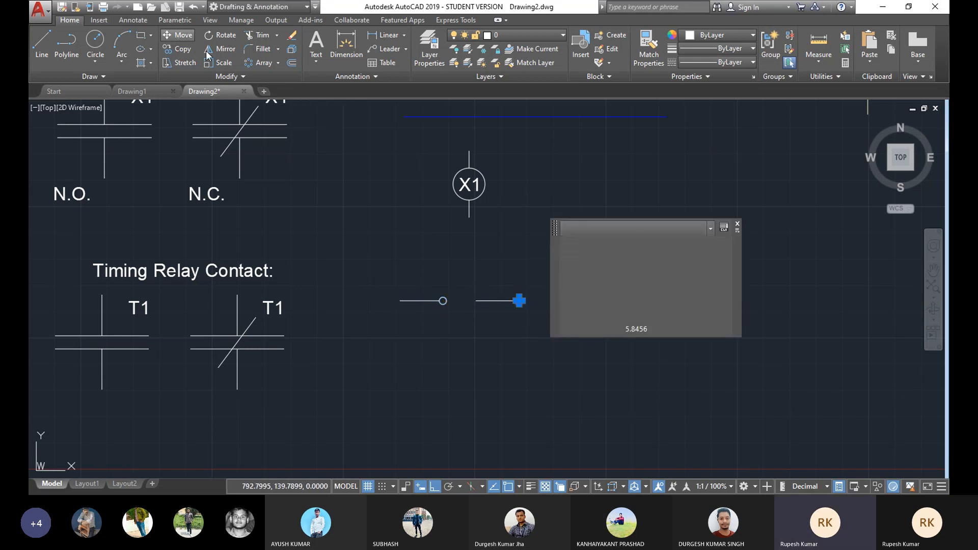
left_click(519, 301)
left_click(472, 301)
Step: Draw a diagonal line with Ortho off from the left circle up toward the right, forming the switch blade
mouse_move(444, 299)
middle_mouse_down()
mouse_move(524, 299)
mouse_move(475, 326)
middle_mouse_up()
scroll(524, 300, "up", 2)
scroll(505, 319, "down", 2)
left_click(42, 45)
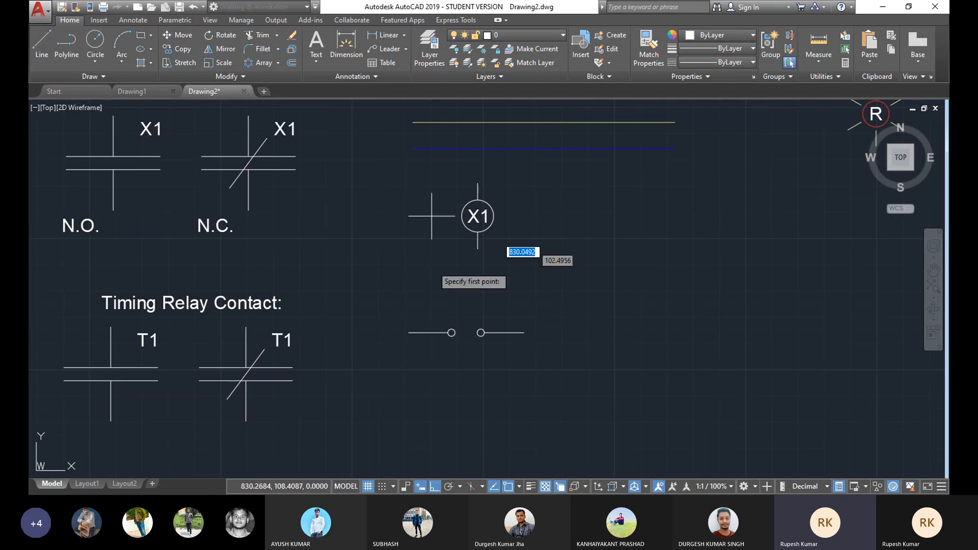
scroll(454, 332, "up", 4)
left_click(454, 336)
key("F8")
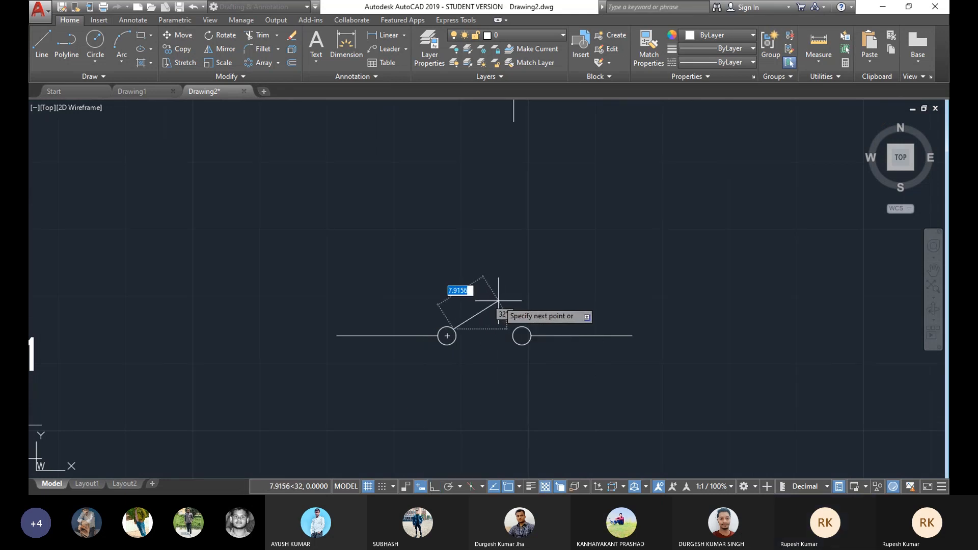
key("Escape")
left_click(42, 41)
left_click(448, 336)
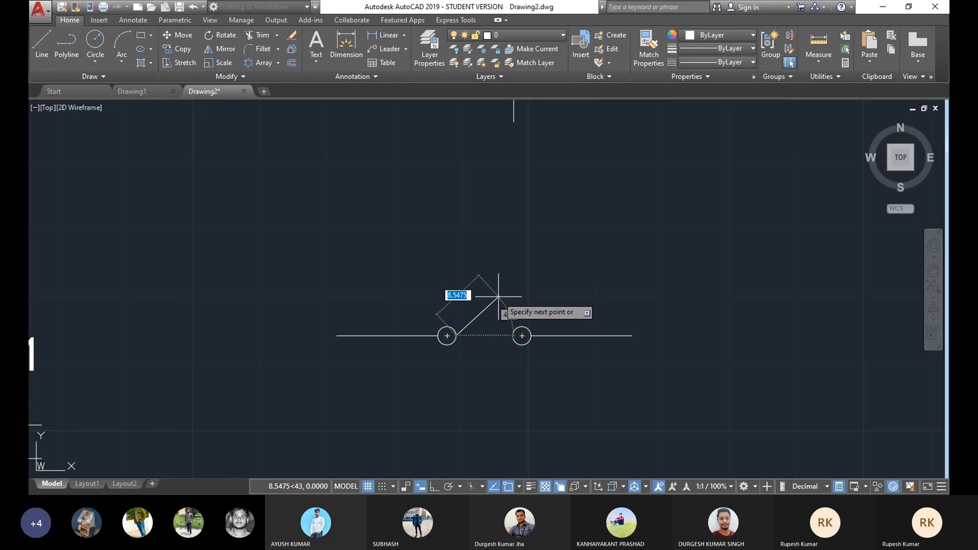
left_click(499, 297)
key("Escape")
Step: Add multiline text "Switch Single pole" above the switch symbol and set its text height to 5
scroll(535, 358, "down", 2)
mouse_move(535, 360)
middle_mouse_down()
mouse_move(561, 332)
mouse_move(482, 335)
mouse_move(515, 308)
mouse_move(553, 306)
mouse_move(563, 325)
middle_mouse_up()
scroll(562, 332, "down", 2)
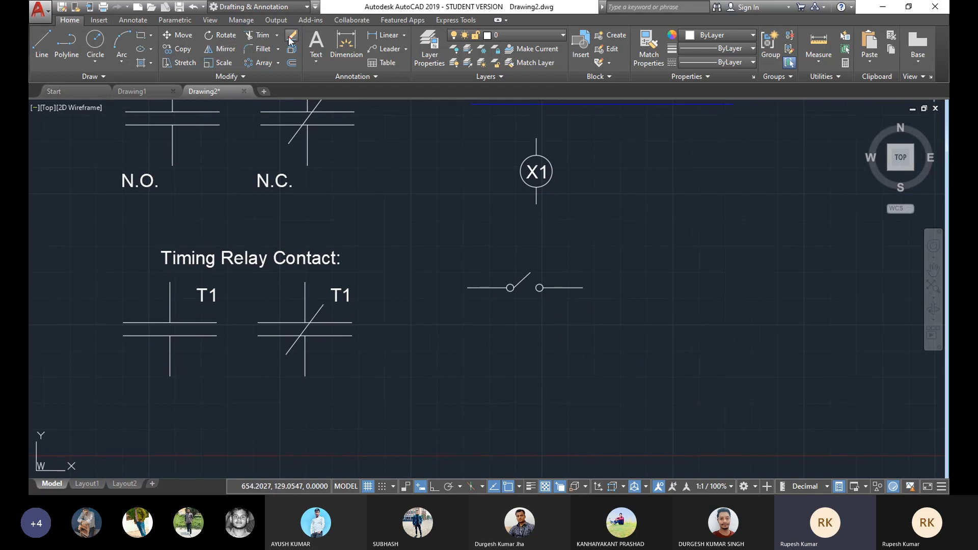
left_click(314, 61)
left_click(331, 84)
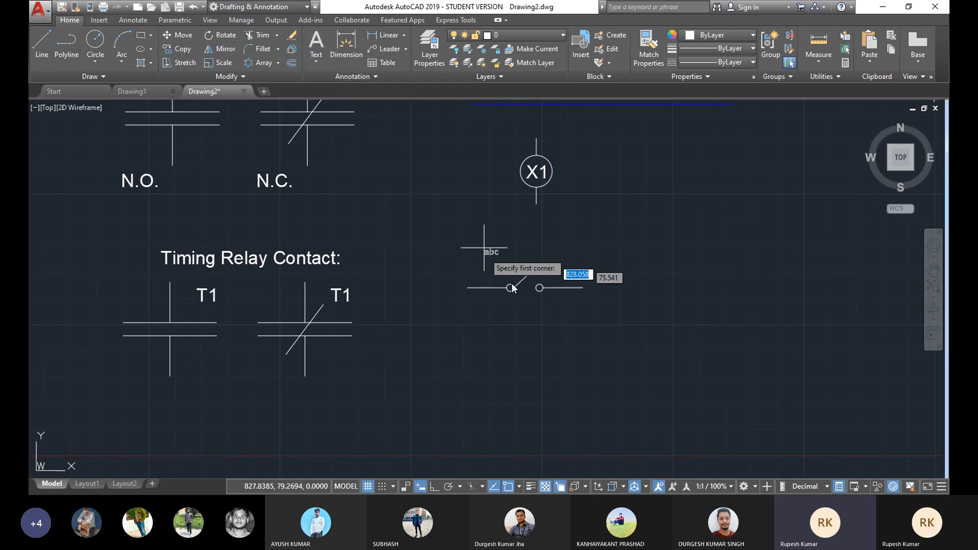
scroll(511, 283, "up", 2)
left_click(495, 230)
left_click(597, 248)
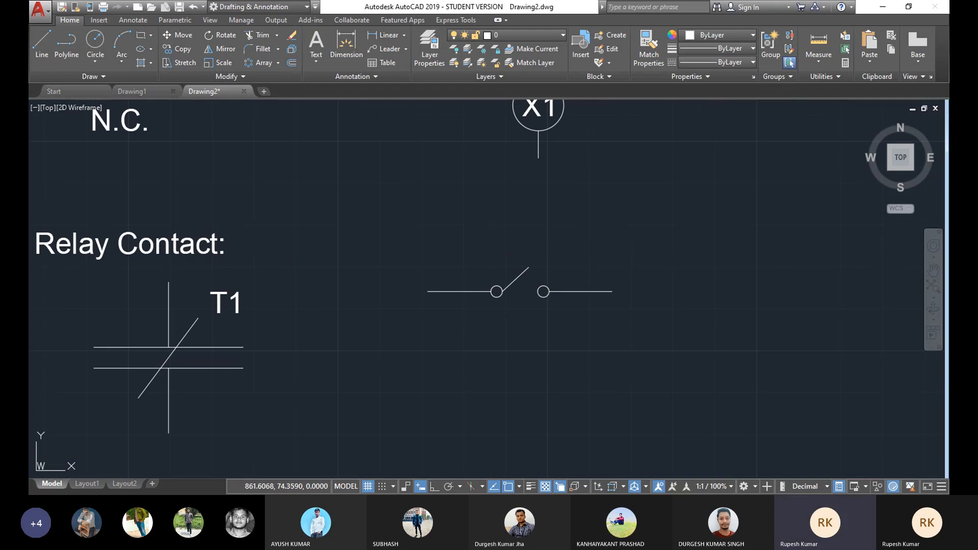
type("Switch")
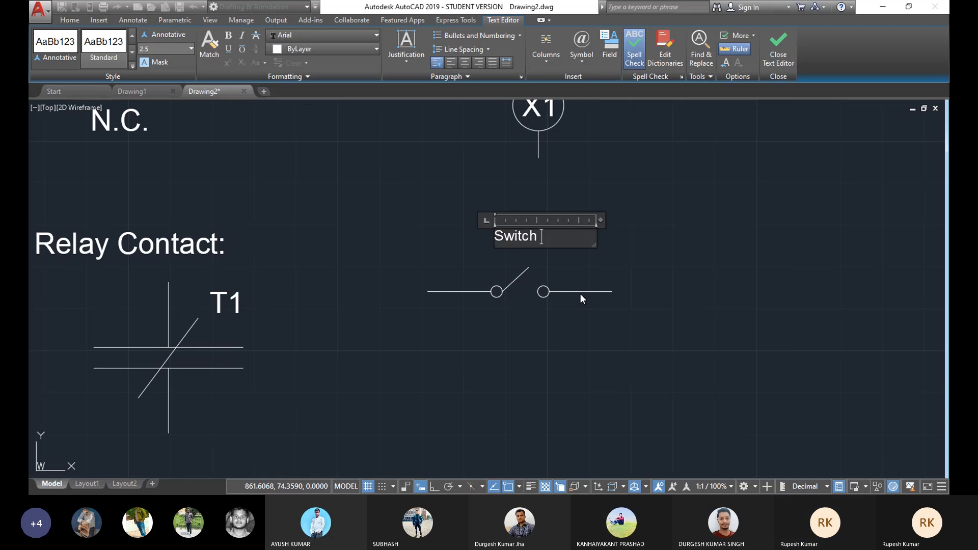
type("S")
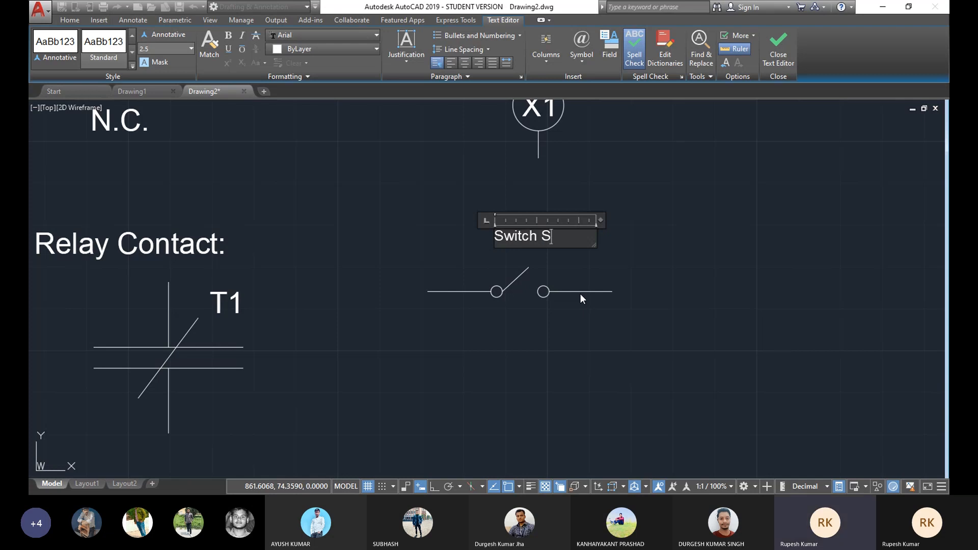
type("ingle pole")
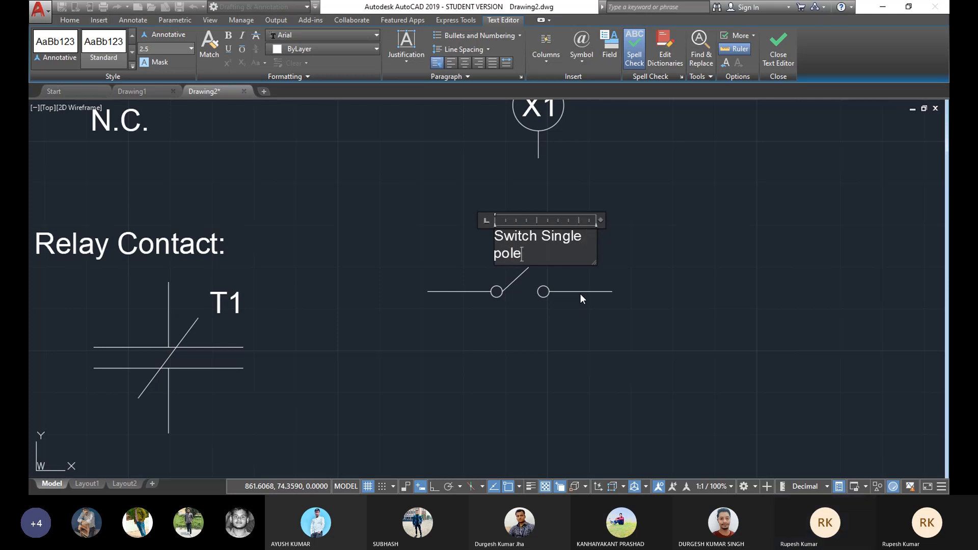
left_click_drag(509, 247, 482, 201)
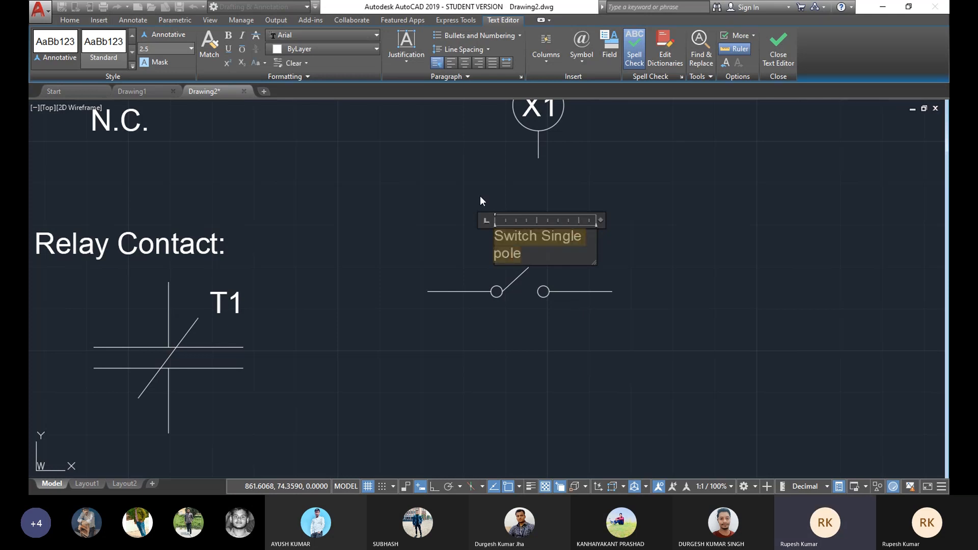
left_click(144, 49)
key("Return")
Step: Widen the label's text box so it fits on one line and move it centred above the switch
left_click(453, 285)
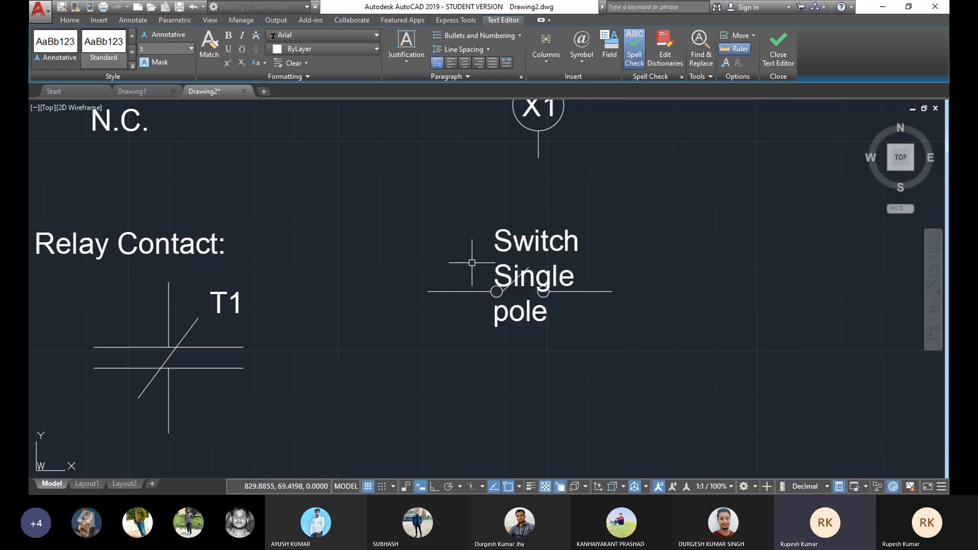
left_click(564, 244)
left_click(596, 229)
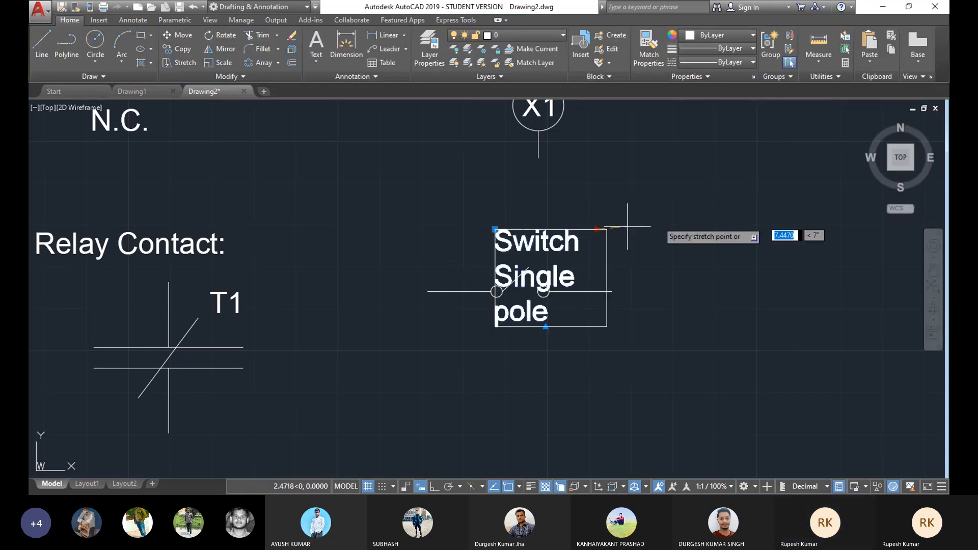
left_click(750, 214)
left_click_drag(613, 246, 538, 239)
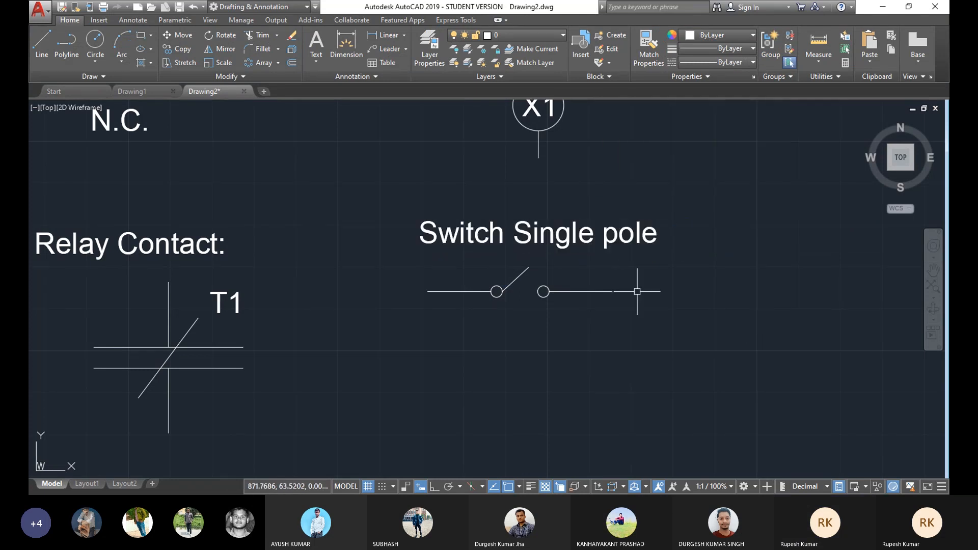
Step: Draw a closed rectangle about 60 by 29 units from four lines with Ortho on, right of the switch
scroll(597, 287, "down", 2)
mouse_move(597, 287)
middle_mouse_down()
mouse_move(499, 311)
mouse_move(497, 330)
mouse_move(546, 337)
middle_mouse_up()
mouse_move(603, 329)
middle_mouse_down()
mouse_move(513, 327)
mouse_move(513, 289)
middle_mouse_up()
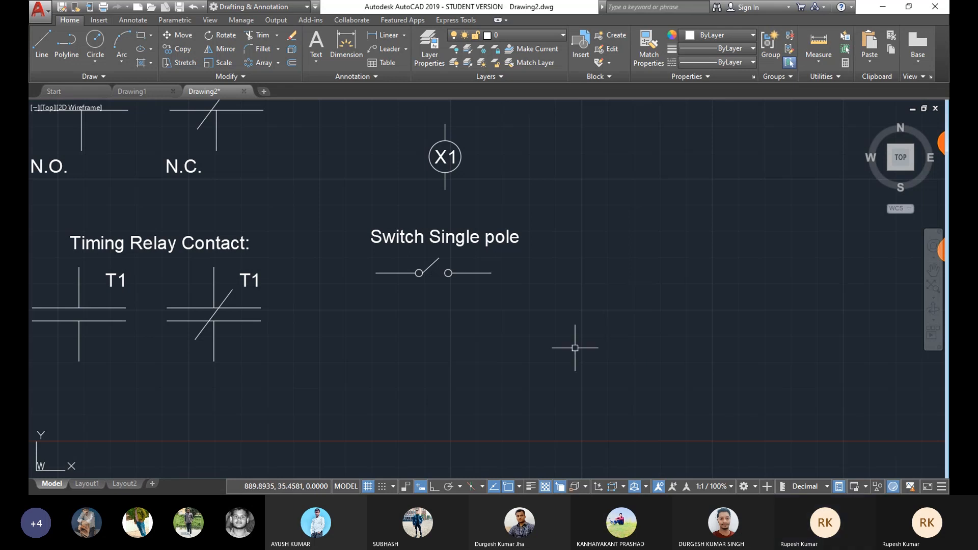
mouse_move(638, 310)
middle_mouse_down()
mouse_move(498, 319)
mouse_move(468, 332)
mouse_move(587, 292)
mouse_move(498, 371)
mouse_move(423, 288)
middle_mouse_up()
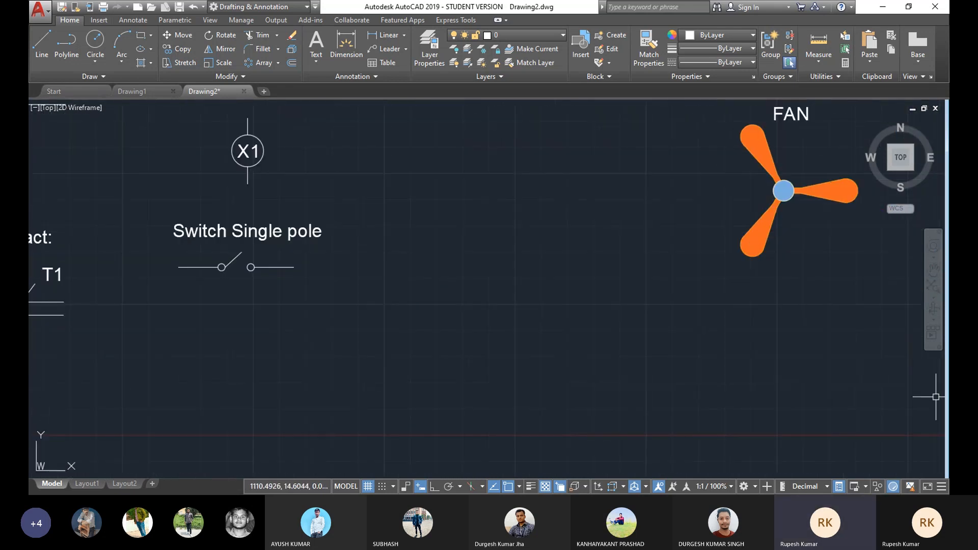
left_click(46, 42)
left_click(454, 220)
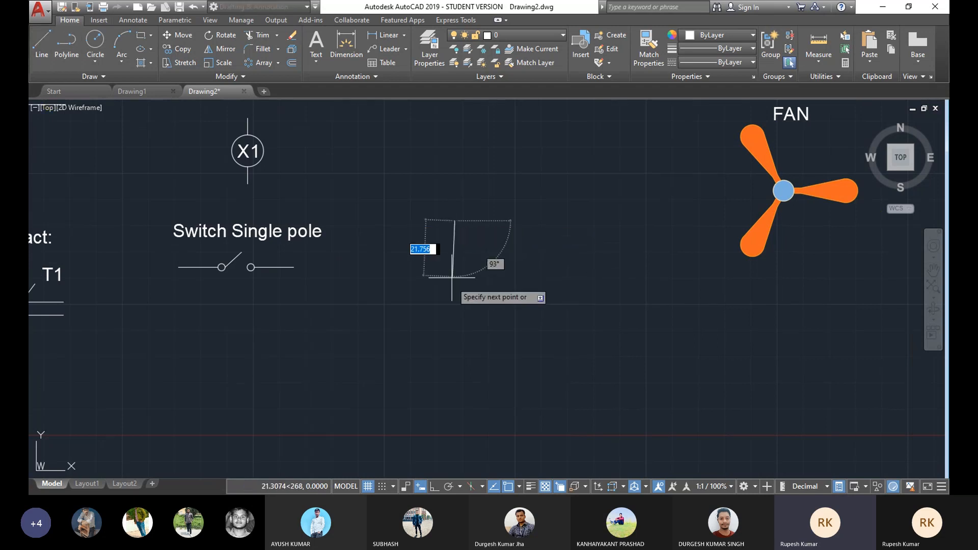
key("F8")
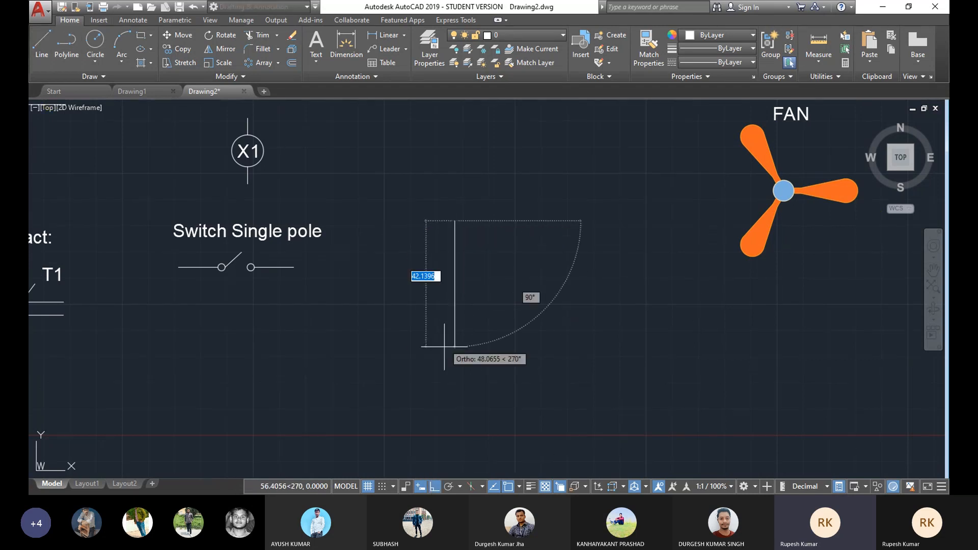
left_click(451, 295)
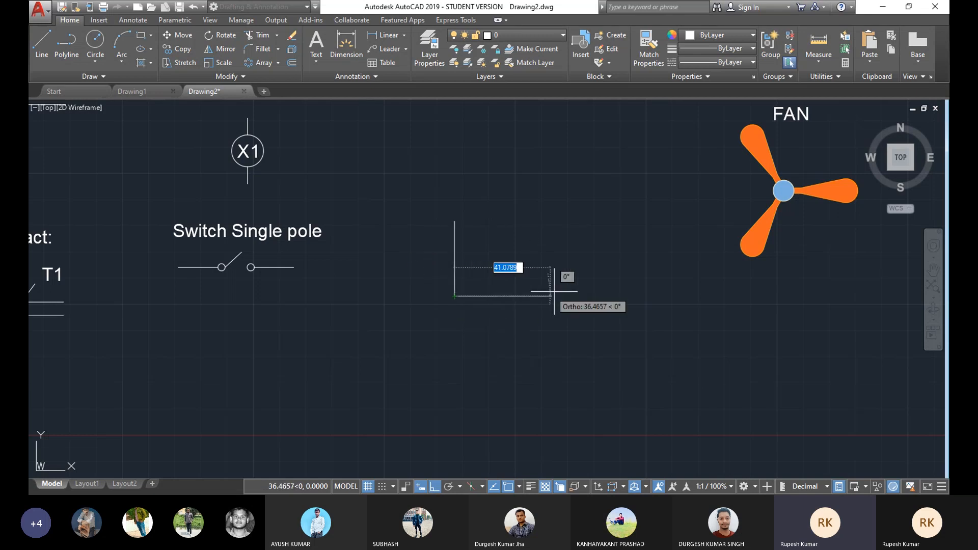
left_click(609, 296)
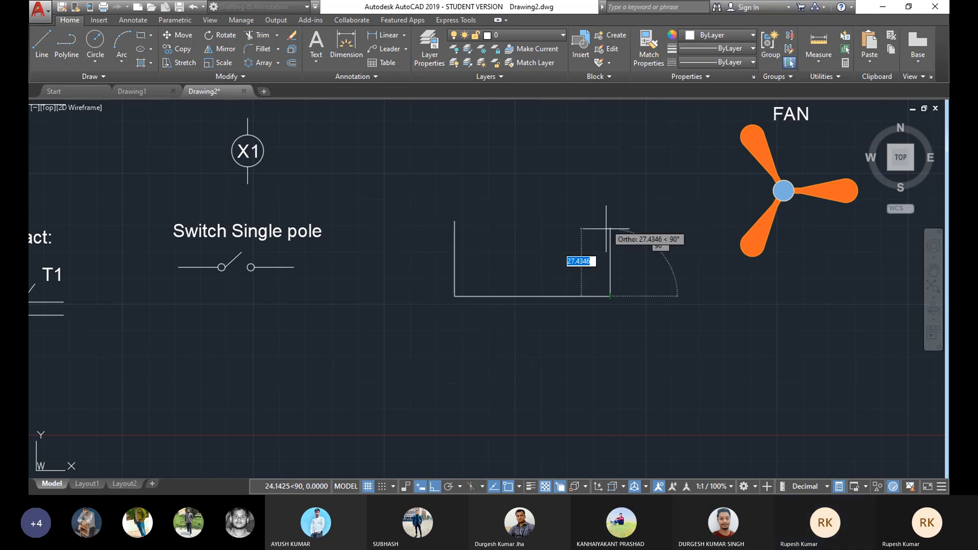
left_click(610, 221)
left_click(455, 221)
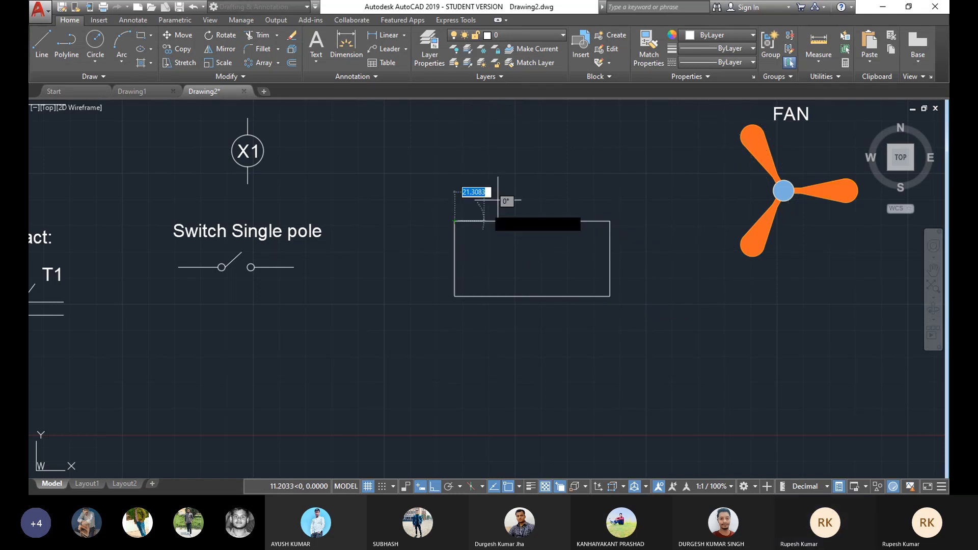
right_click(507, 192)
left_click(528, 199)
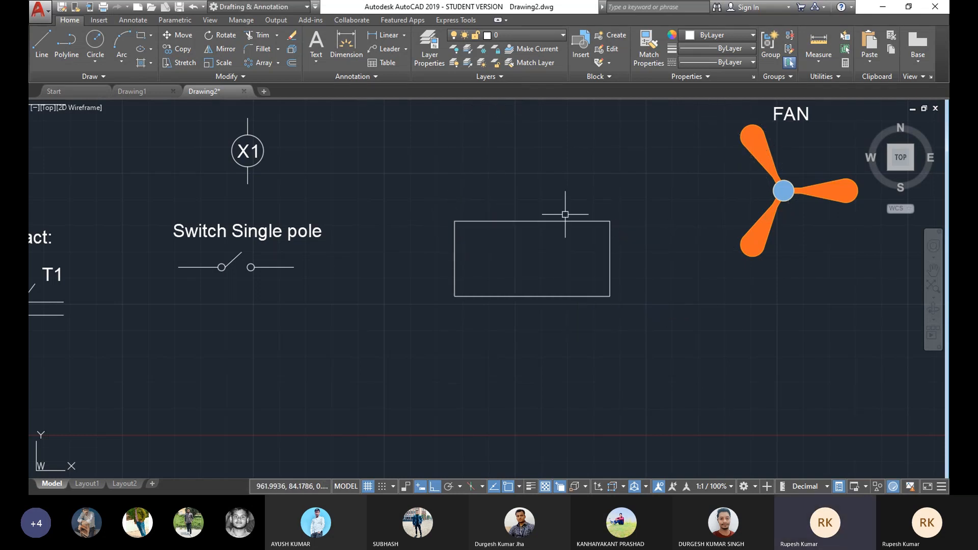
Step: Load the HIDDEN linetype from acadiso.lin into the drawing through the Linetype Manager
left_click(634, 209)
left_click(410, 301)
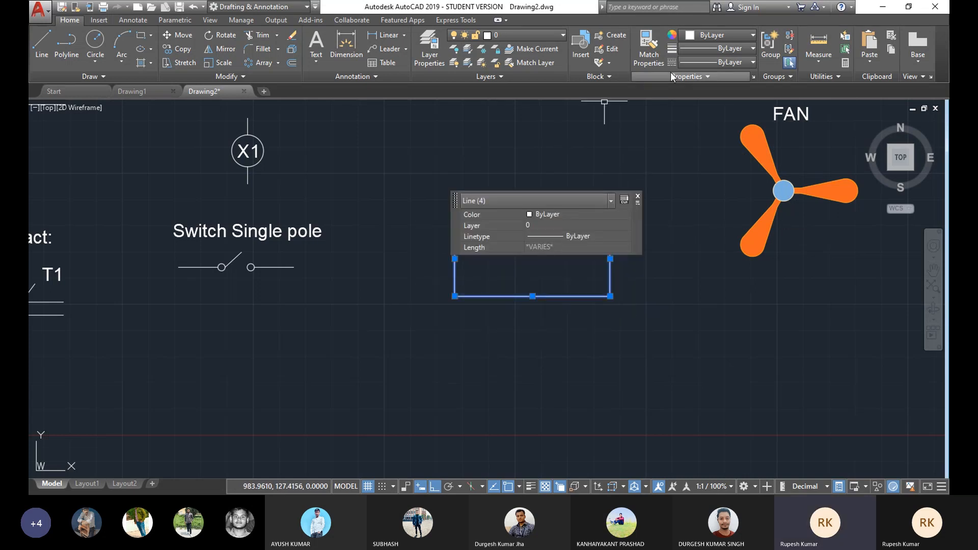
left_click(637, 198)
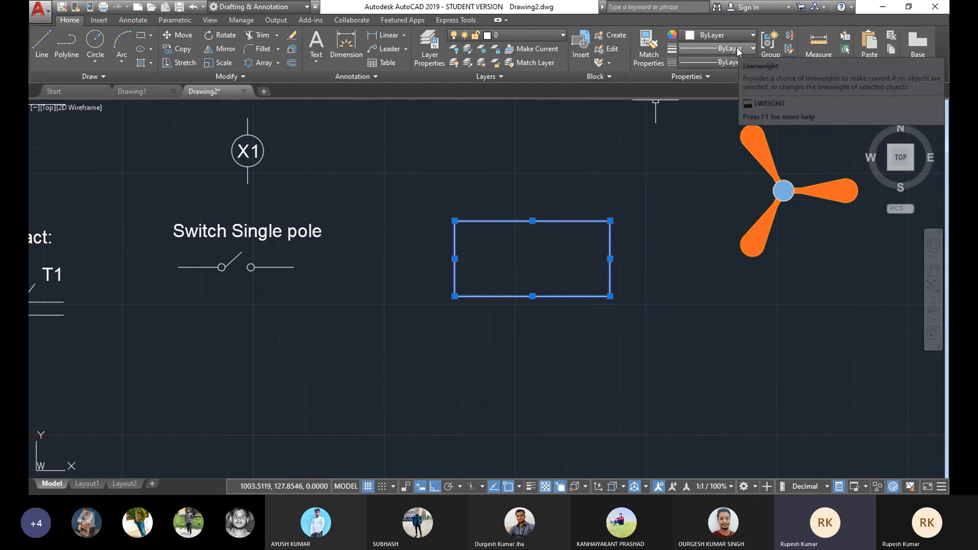
left_click(729, 62)
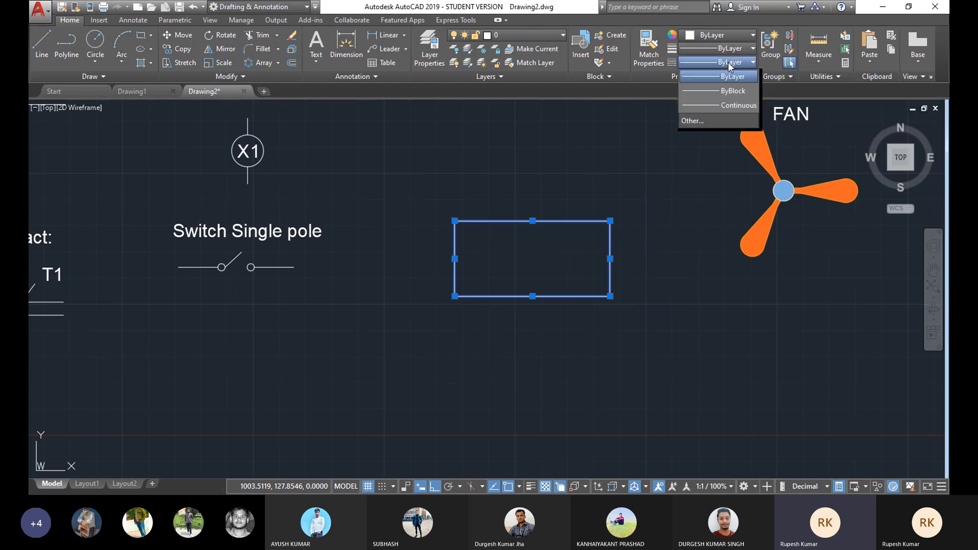
left_click(715, 123)
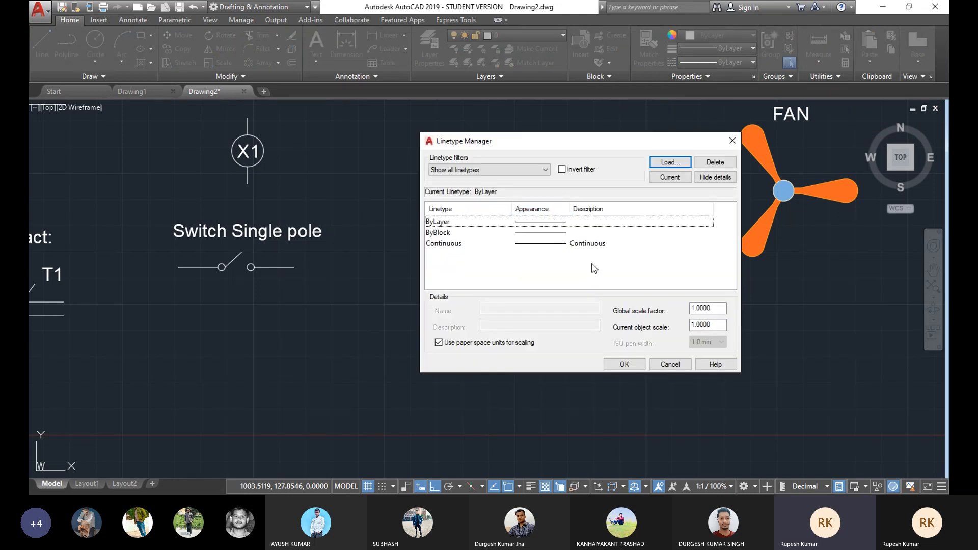
left_click(671, 162)
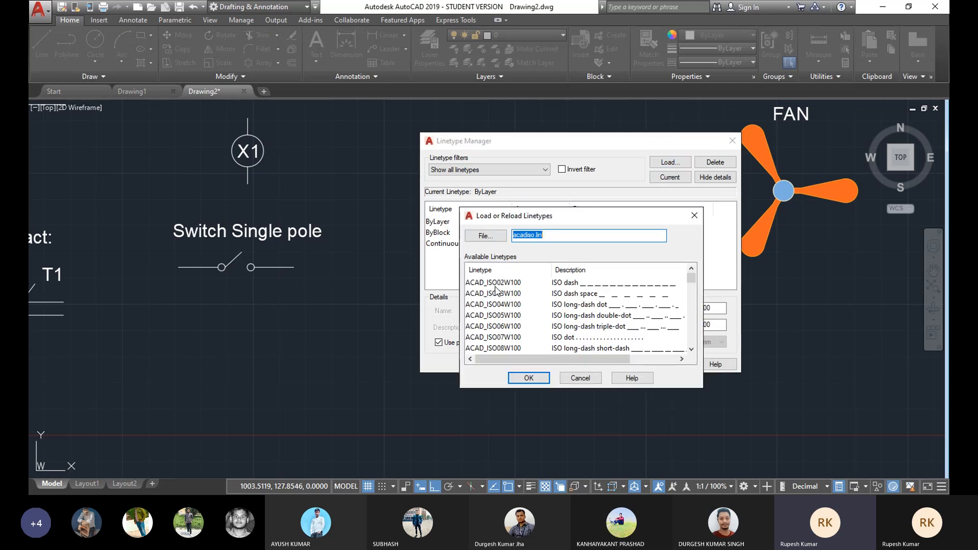
scroll(495, 289, "down", 5)
scroll(496, 289, "up", 5)
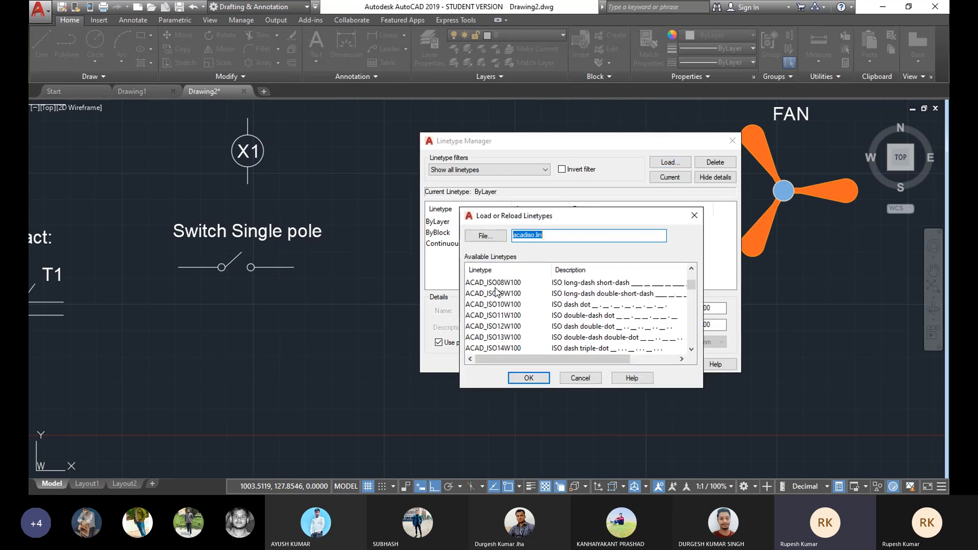
left_click(501, 284)
key("c")
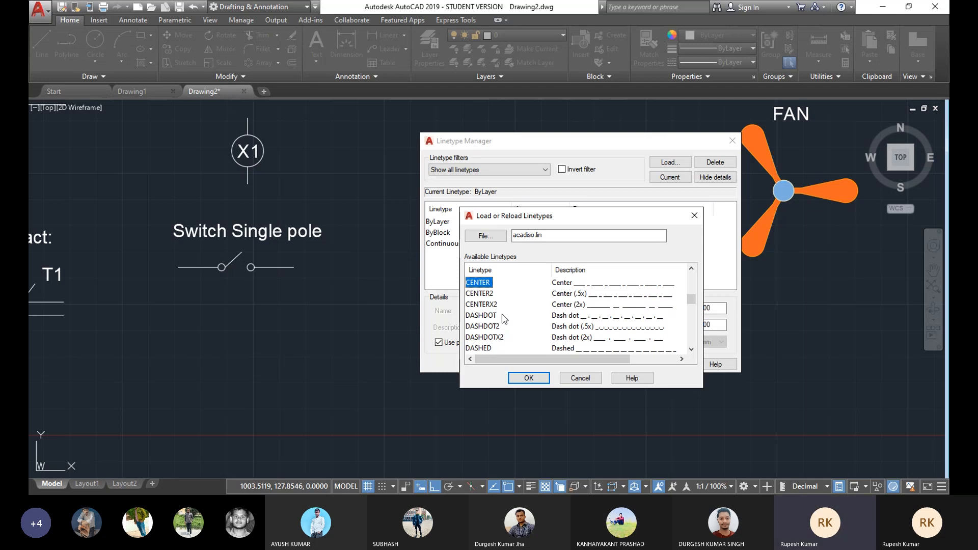
key("h")
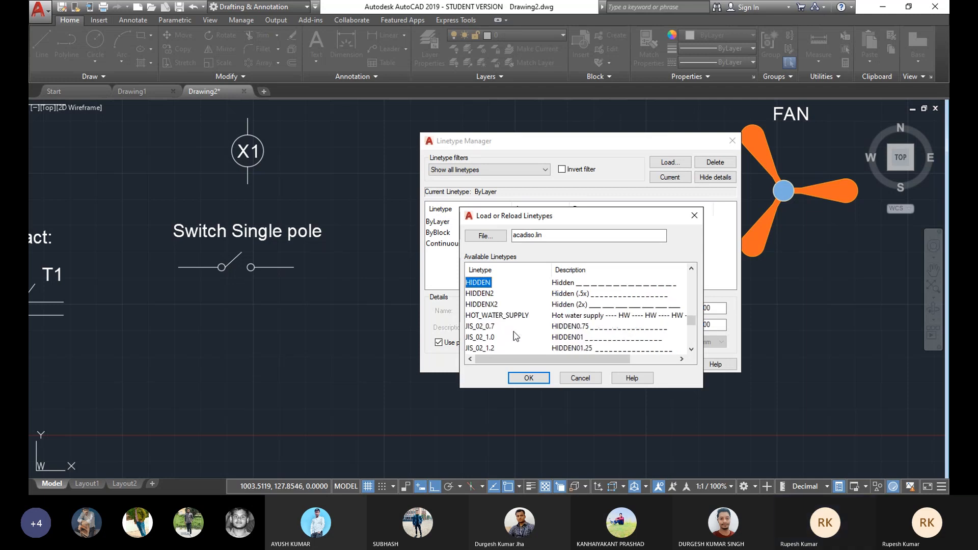
left_click(530, 378)
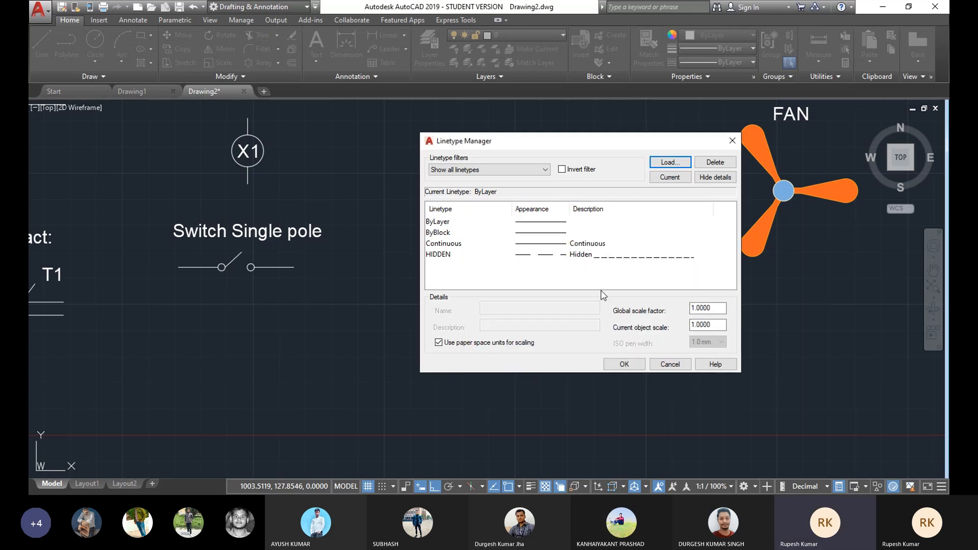
left_click(625, 365)
Step: Apply the HIDDEN linetype to the four lines of the rectangle
left_click(644, 203)
left_click(469, 299)
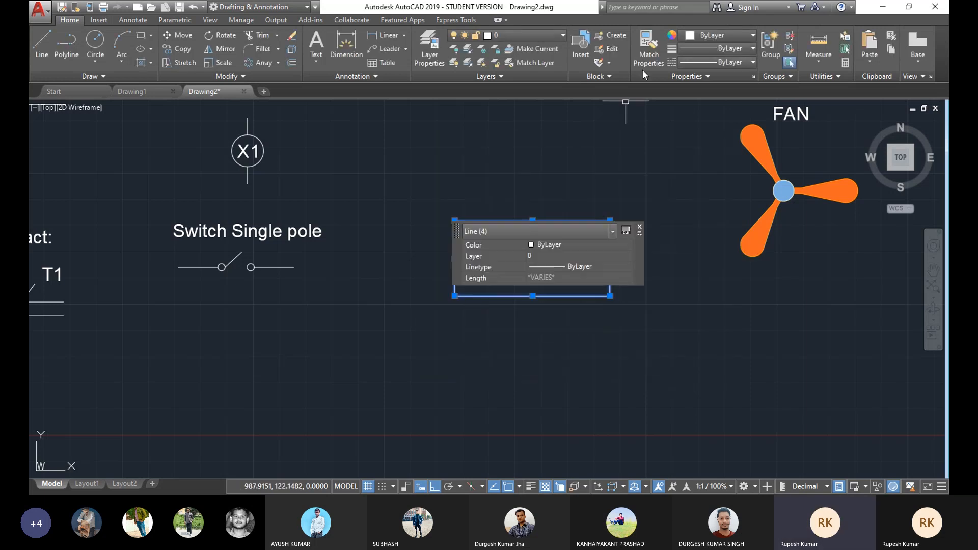
left_click(738, 62)
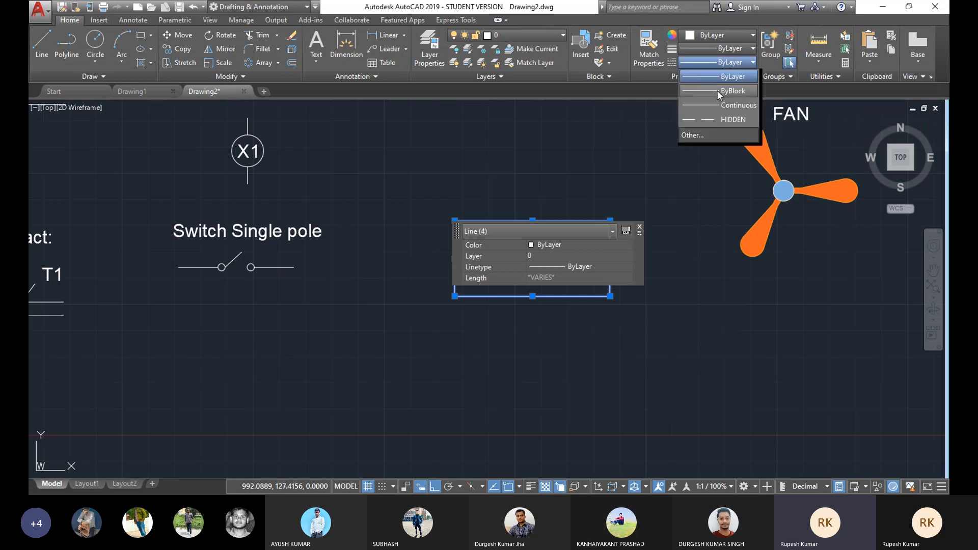
left_click(713, 123)
key("Escape")
Step: Set the global linetype scale factor to 0.5 in the Linetype Manager
mouse_move(500, 265)
middle_mouse_down()
mouse_move(512, 250)
mouse_move(487, 252)
middle_mouse_up()
scroll(530, 240, "up", 2)
scroll(486, 252, "down", 2)
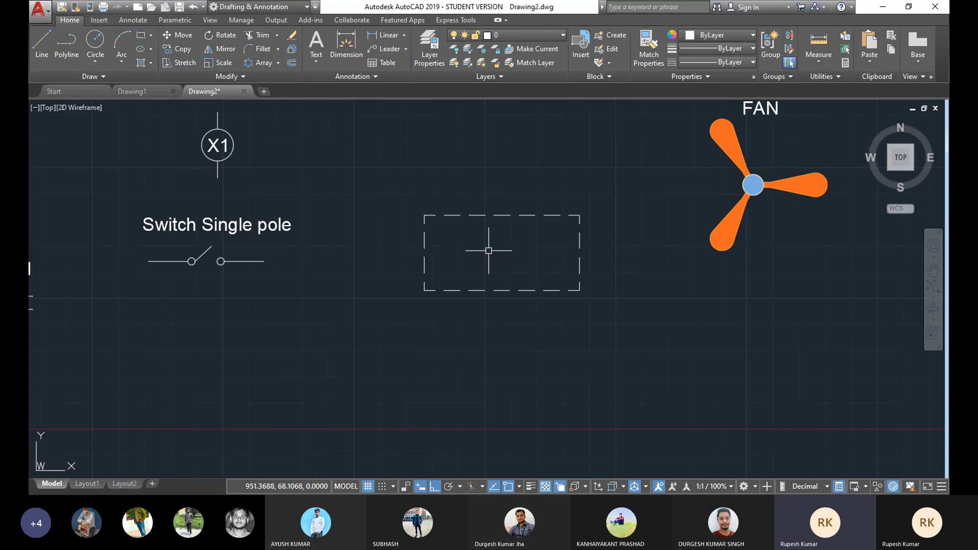
left_click(608, 193)
key("Escape")
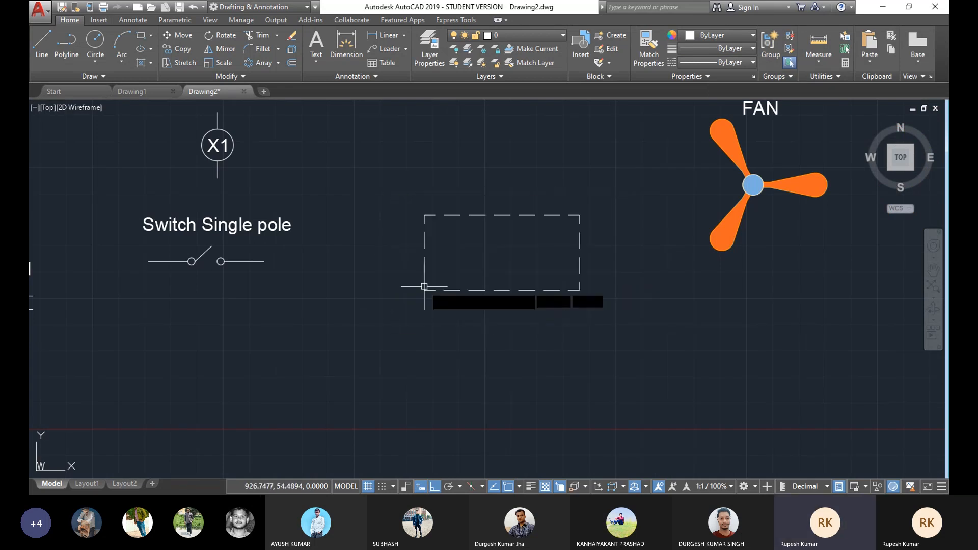
left_click(745, 62)
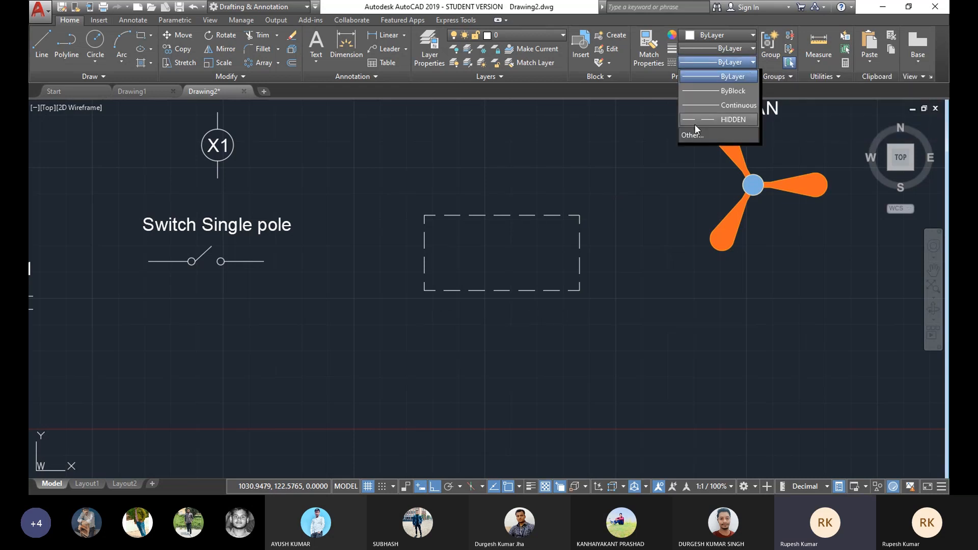
left_click(708, 135)
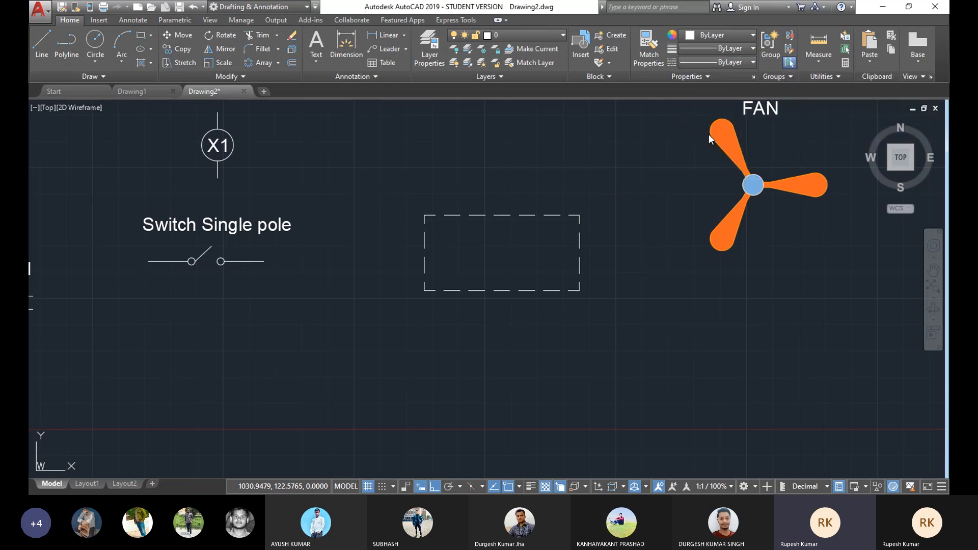
left_click_drag(715, 309, 679, 308)
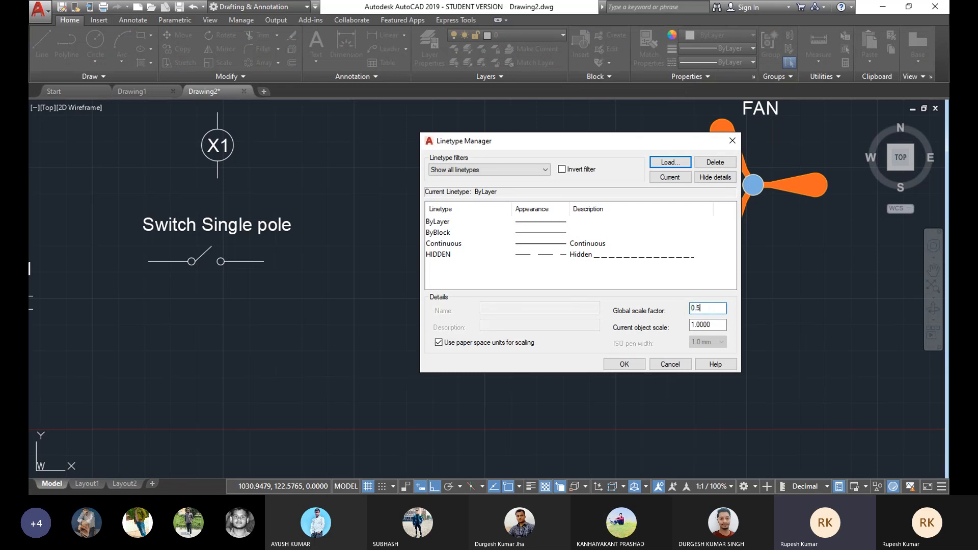
left_click(628, 367)
scroll(587, 271, "up", 2)
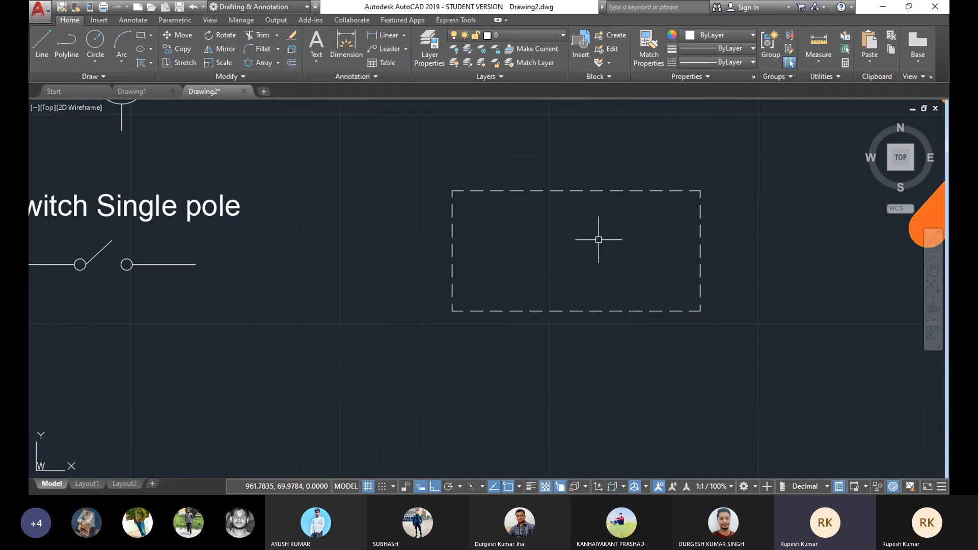
scroll(559, 233, "down", 6)
scroll(494, 255, "up", 4)
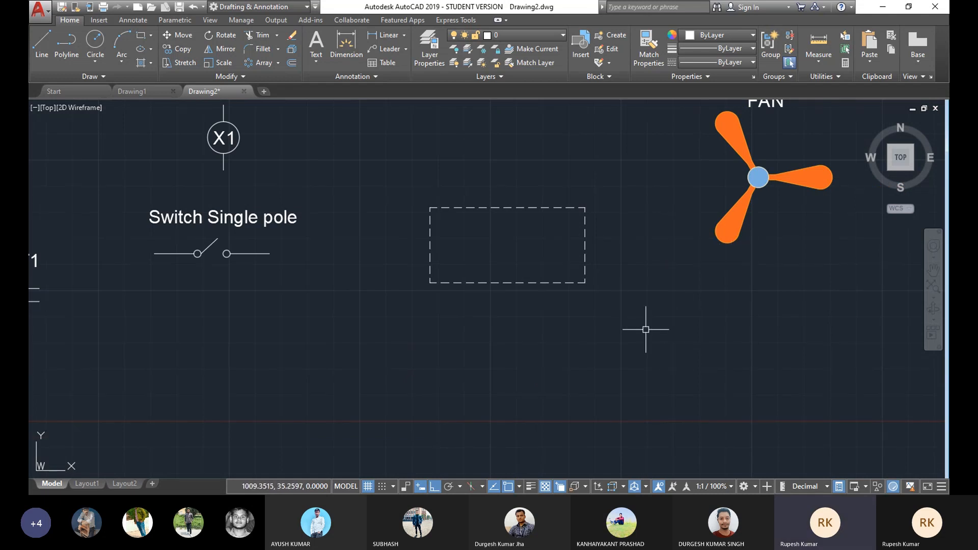
left_click(95, 61)
left_click(96, 87)
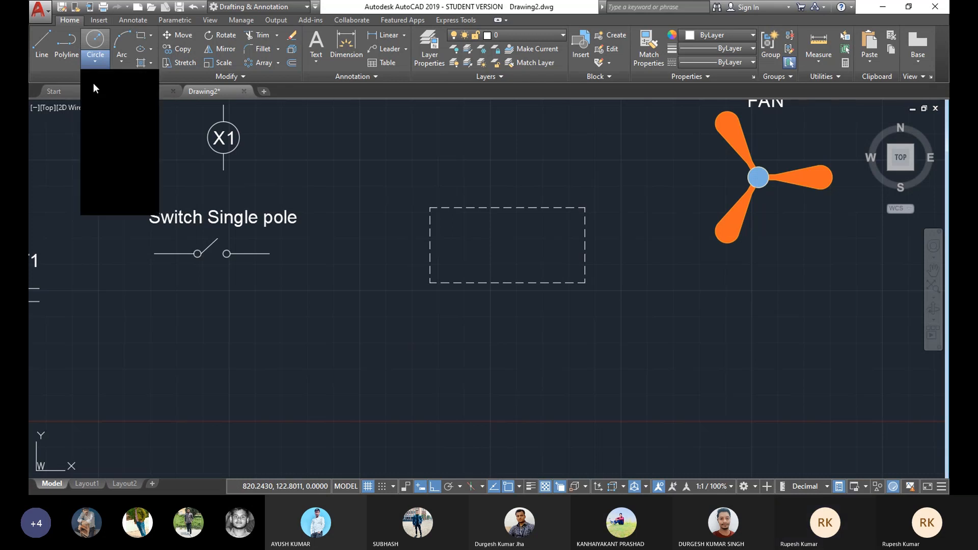
left_click(464, 247)
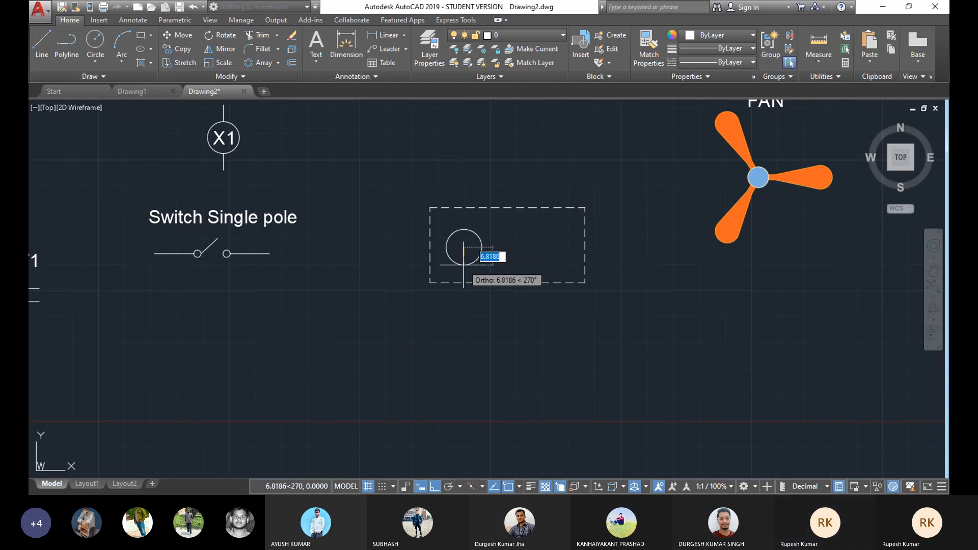
key("Escape")
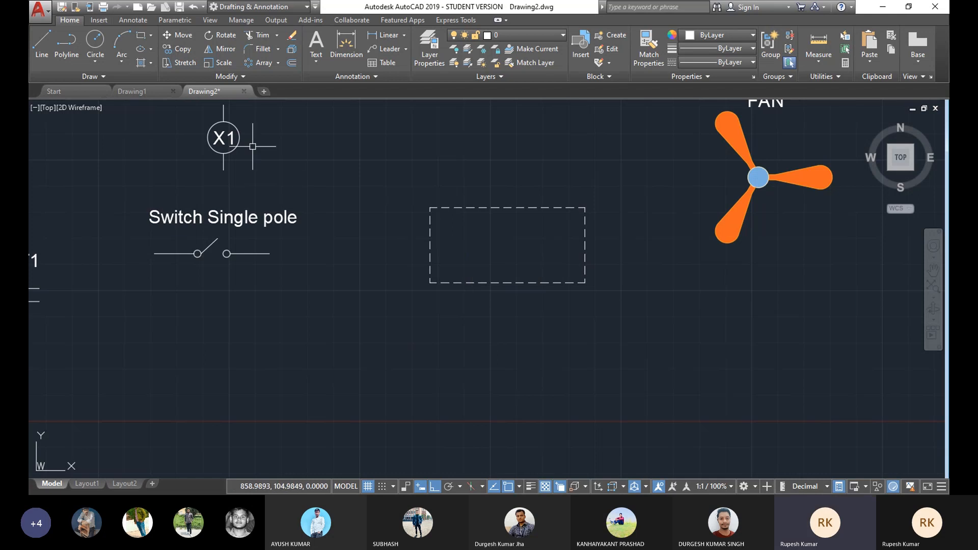
Step: Draw a circle of radius about 7 in the rectangle's left half, centred level with the left side's midpoint
middle_click_drag(224, 140, 237, 153)
left_click(96, 63)
left_click(96, 87)
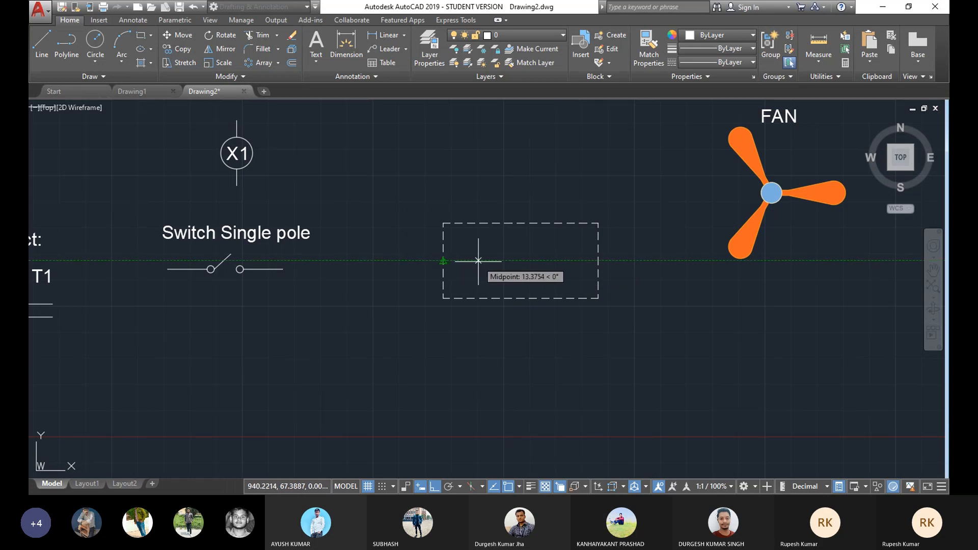
left_click(479, 261)
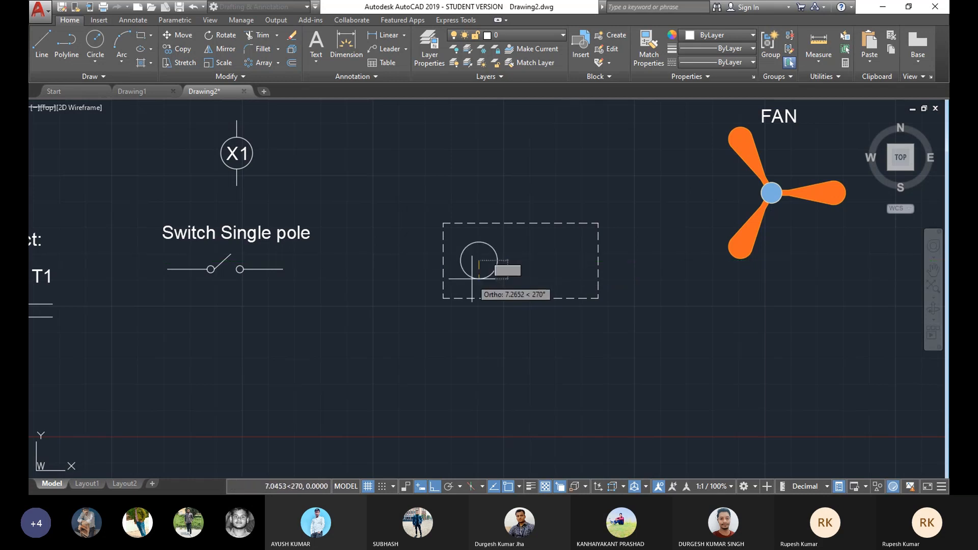
left_click(470, 280)
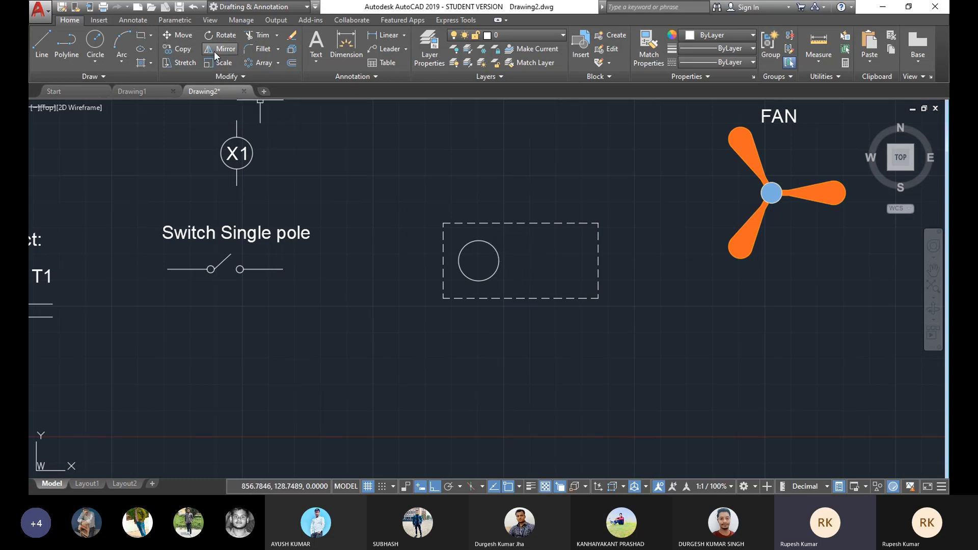
Step: Mirror the circle about the rectangle's vertical centreline to add a matching circle on the right, keeping the original
left_click(206, 64)
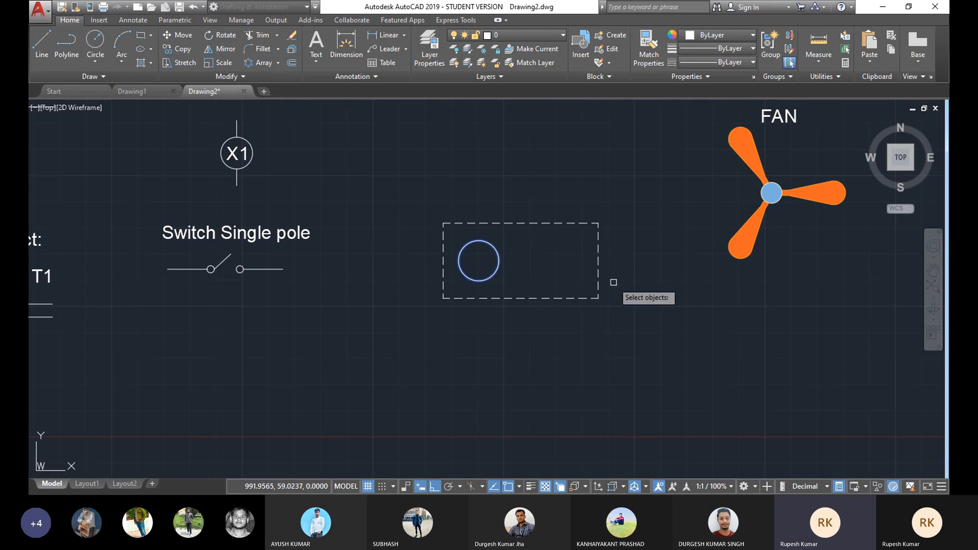
key("Return")
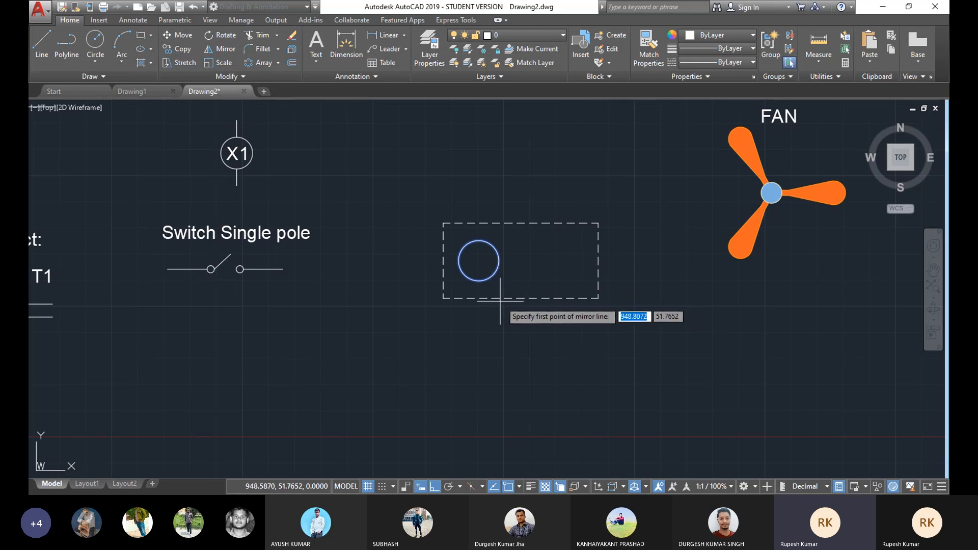
left_click(521, 298)
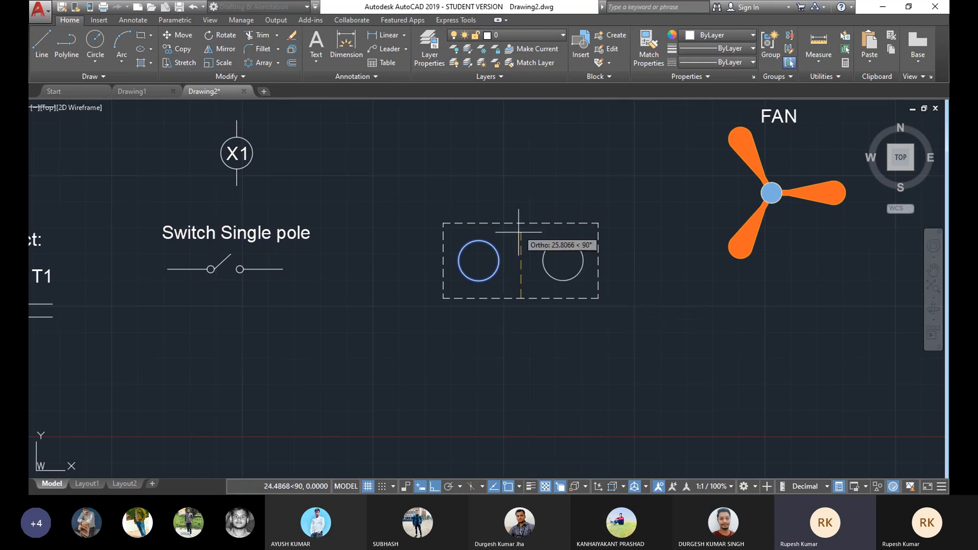
left_click(519, 227)
key("Return")
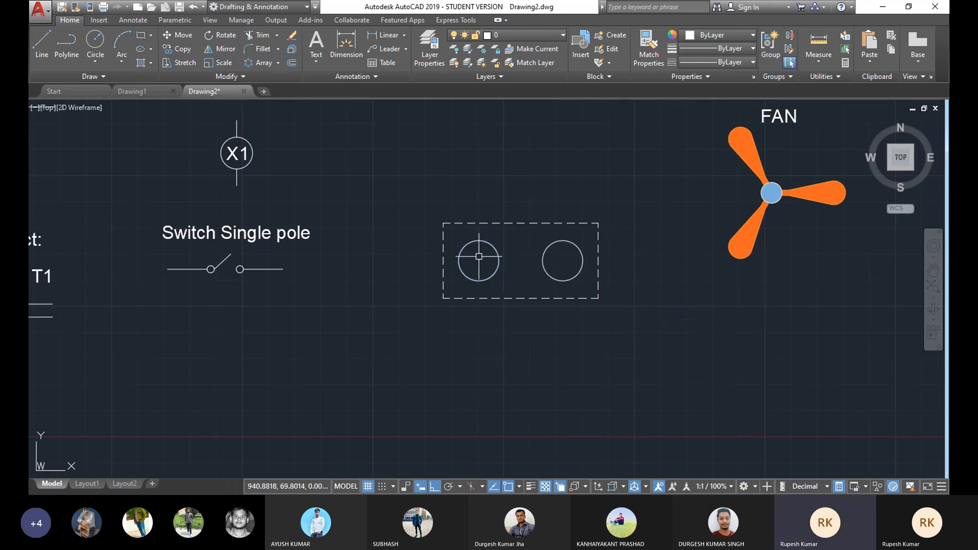
Step: Draw short vertical lead lines going up from the top and down from the bottom of the left circle
middle_click_drag(506, 280, 507, 267)
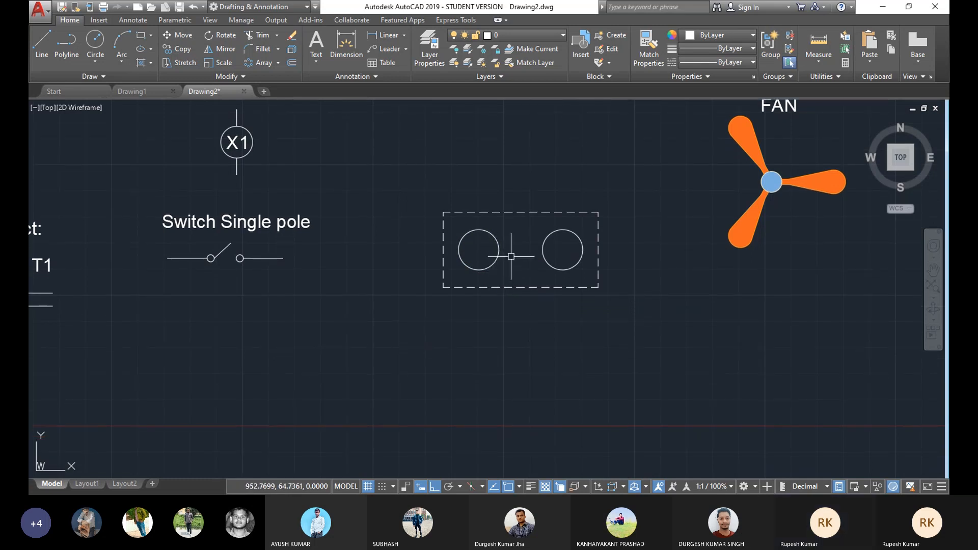
left_click(37, 50)
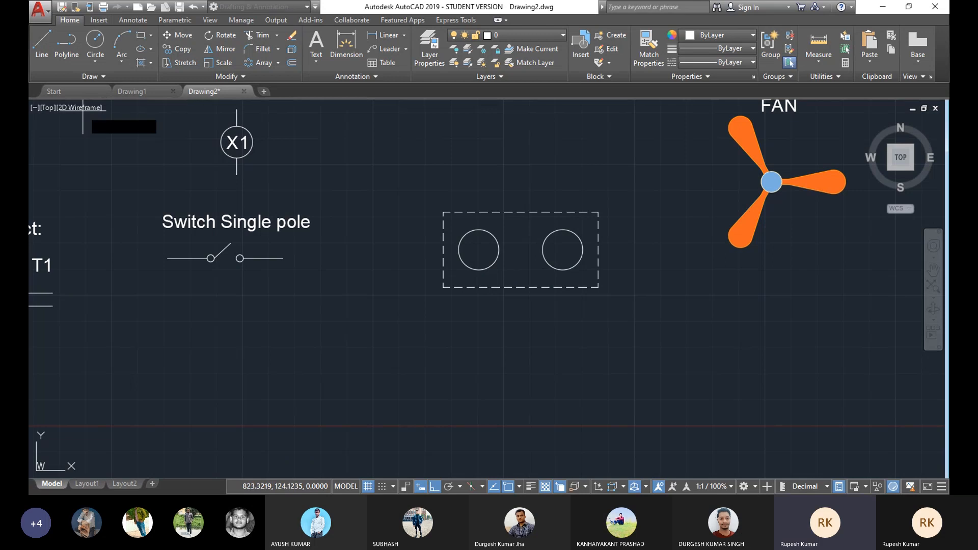
left_click(479, 230)
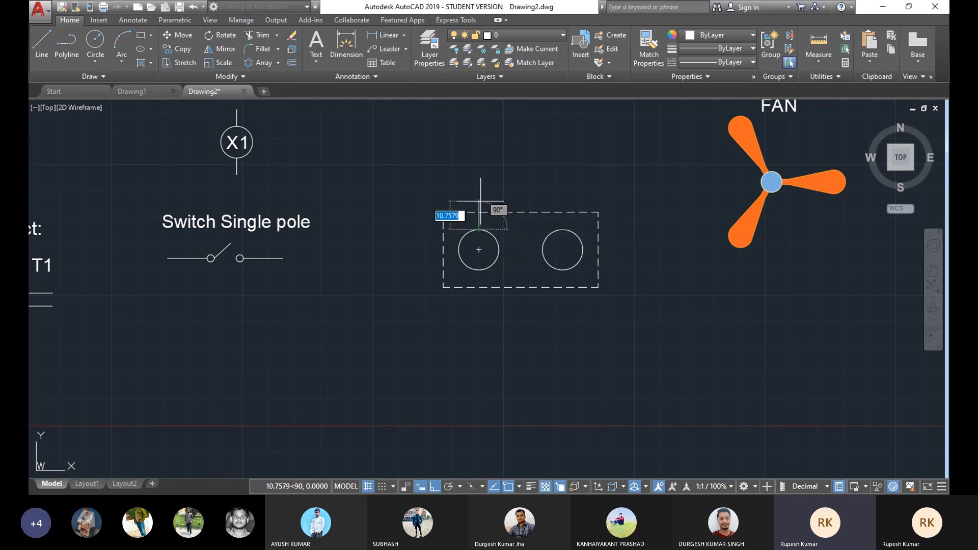
right_click(505, 176)
left_click(530, 185)
left_click(42, 45)
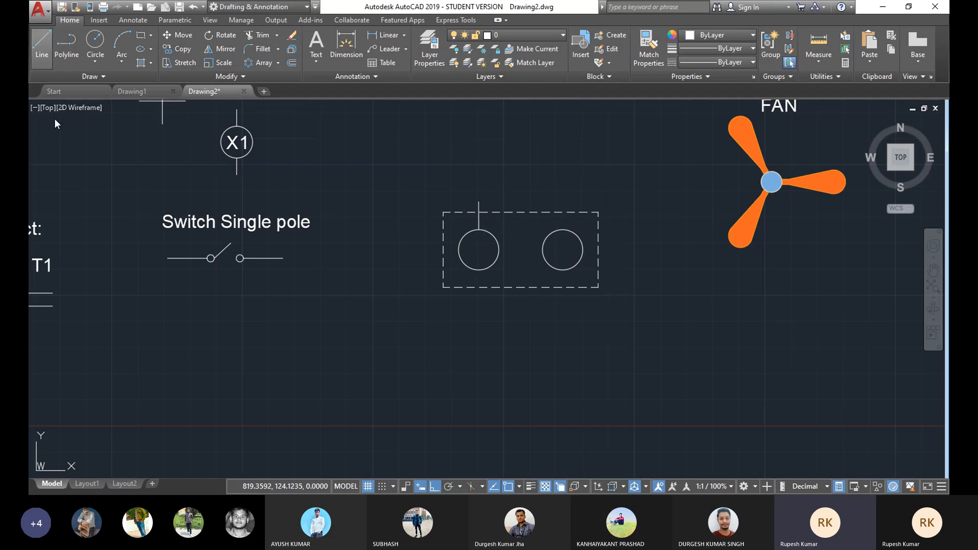
left_click(479, 270)
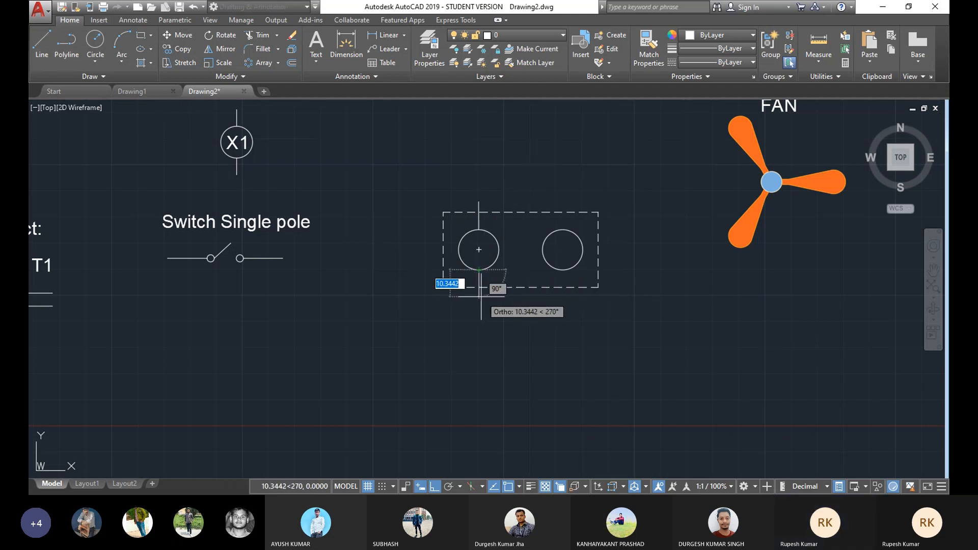
left_click(477, 295)
right_click(579, 147)
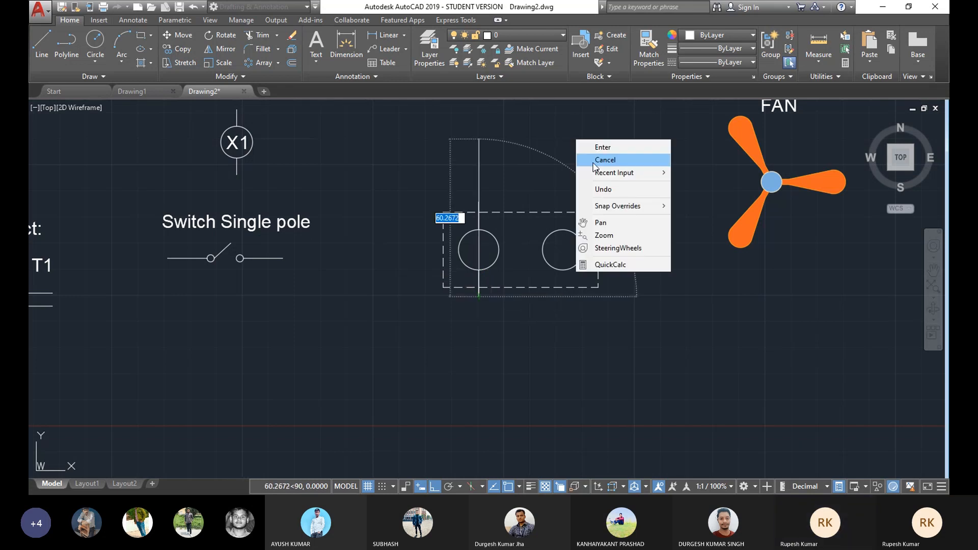
left_click(587, 157)
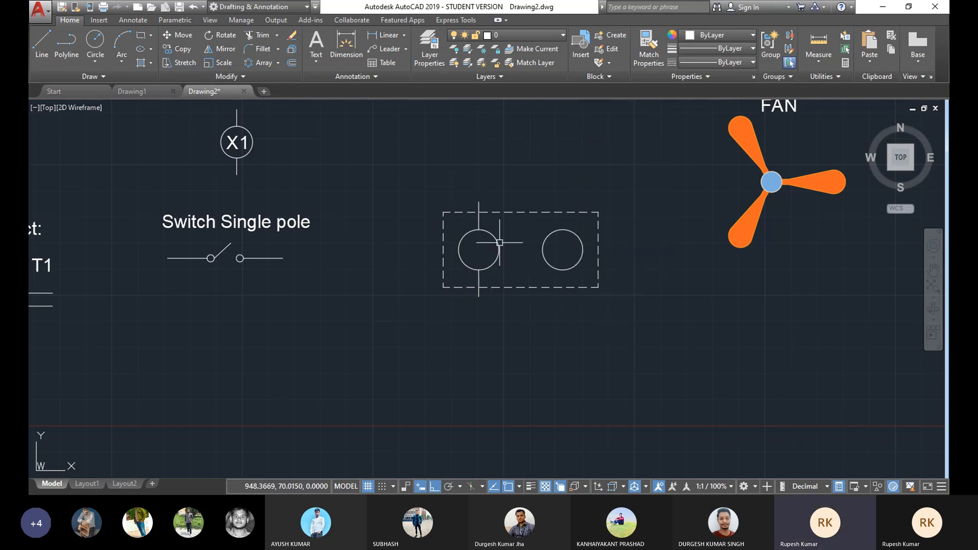
Step: Mirror the left circle's two lead lines about the rectangle's vertical centreline onto the right circle, keeping the originals
left_click(480, 219)
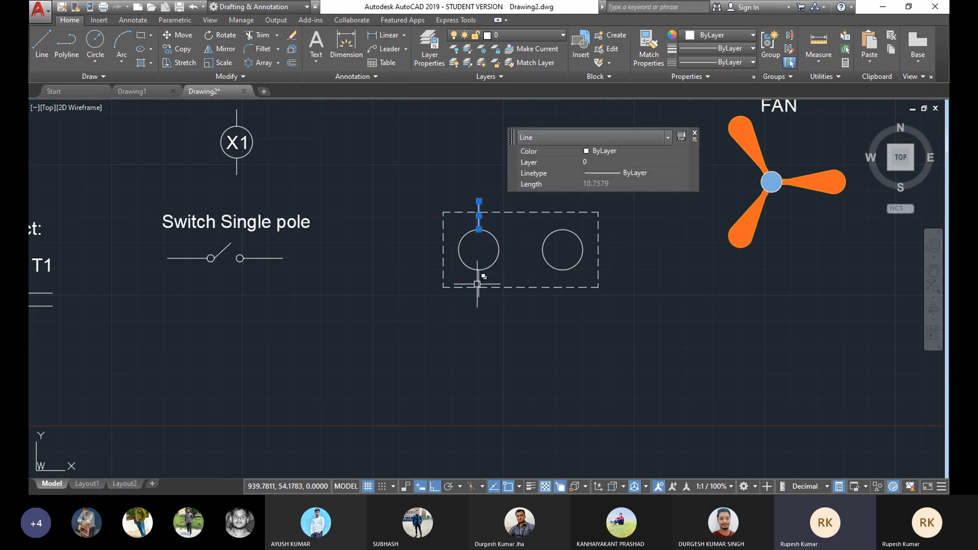
left_click(478, 282)
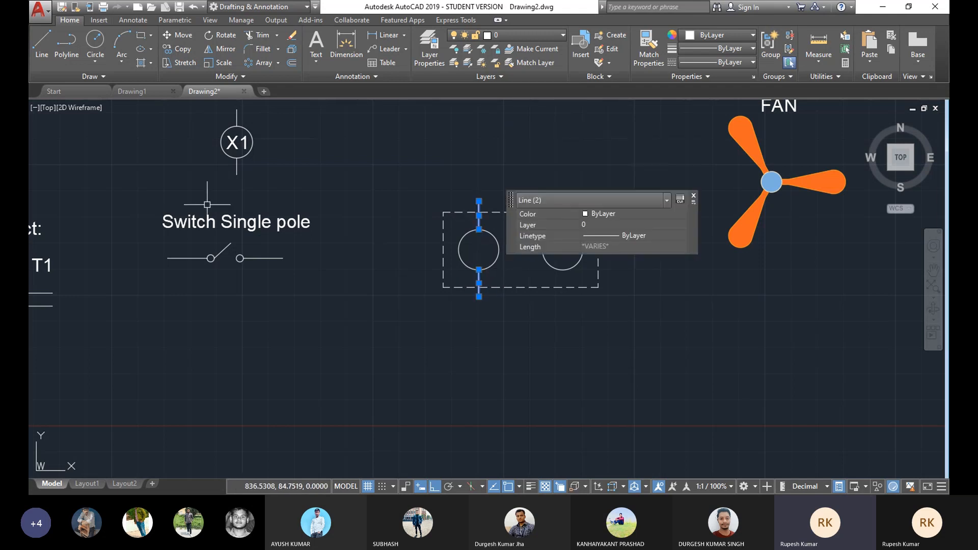
left_click(222, 49)
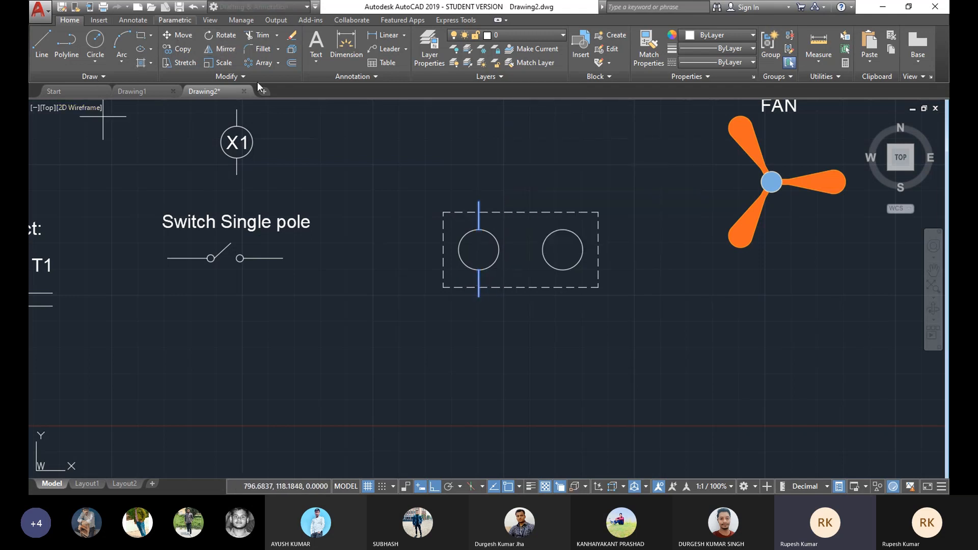
left_click(521, 288)
left_click(521, 213)
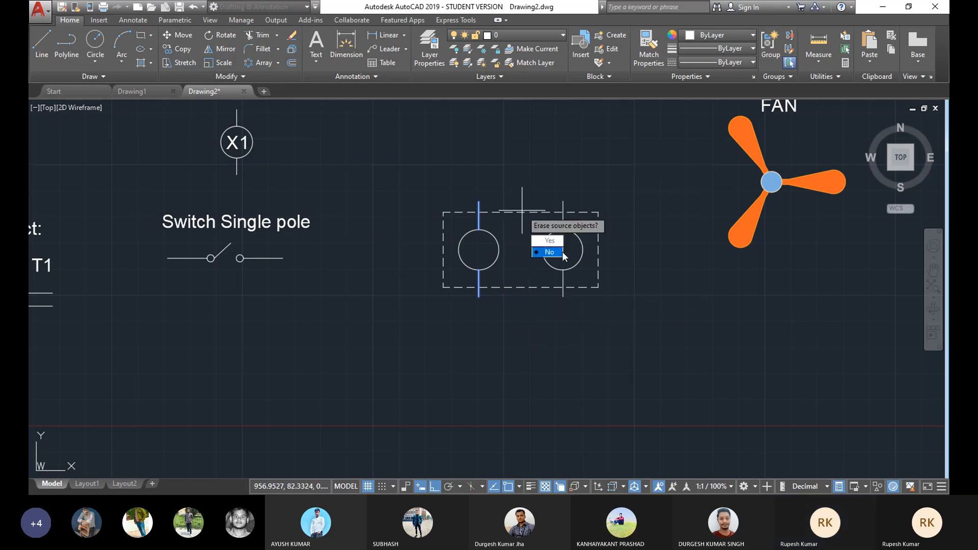
key("Return")
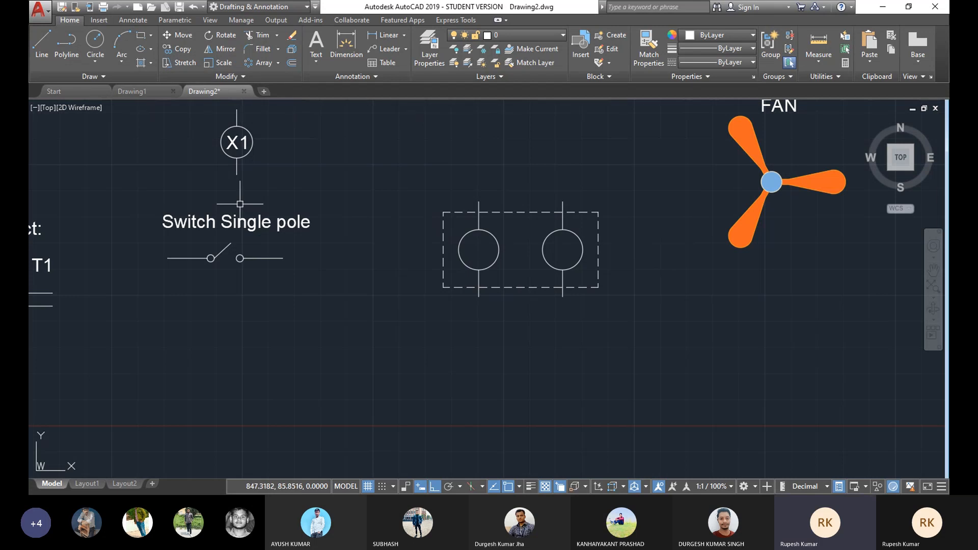
Step: Copy the T1 label from the timing relay contact into the centre of both circles
scroll(265, 240, "down", 5)
scroll(127, 265, "up", 4)
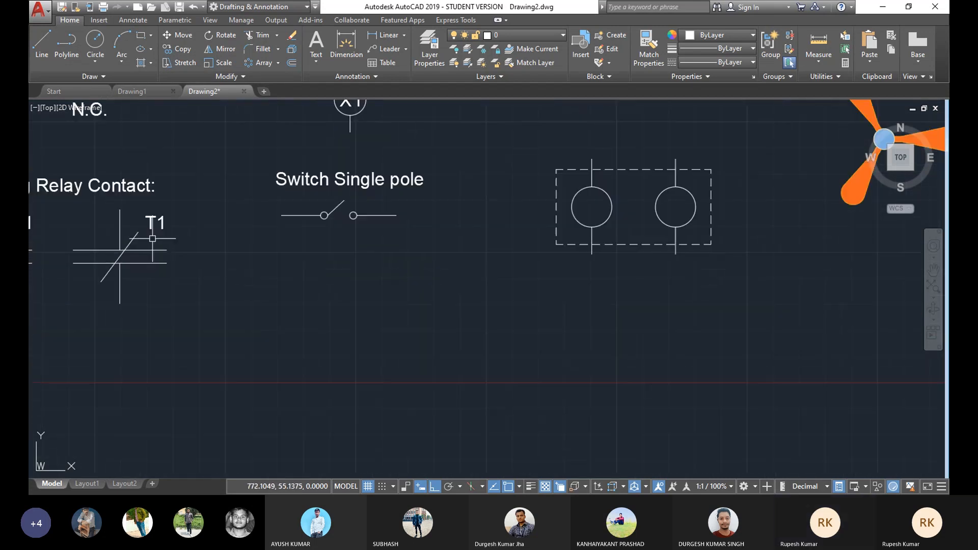
left_click(151, 225)
left_click(182, 52)
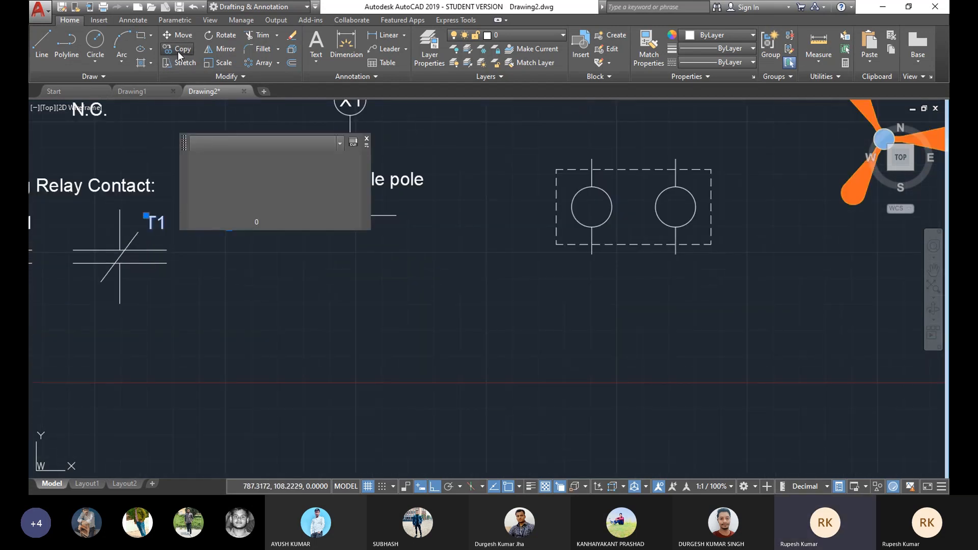
left_click(146, 229)
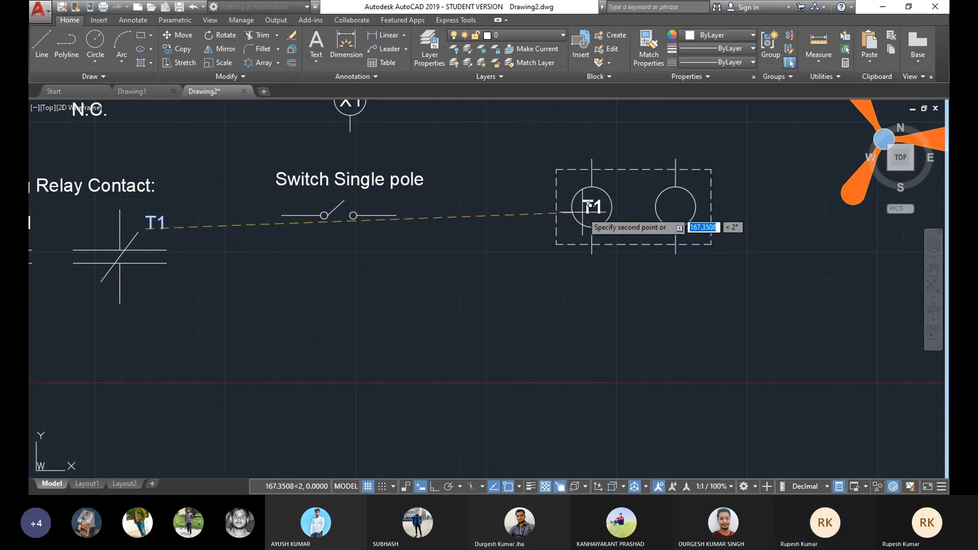
left_click(590, 206)
left_click(672, 205)
right_click(544, 283)
left_click(568, 308)
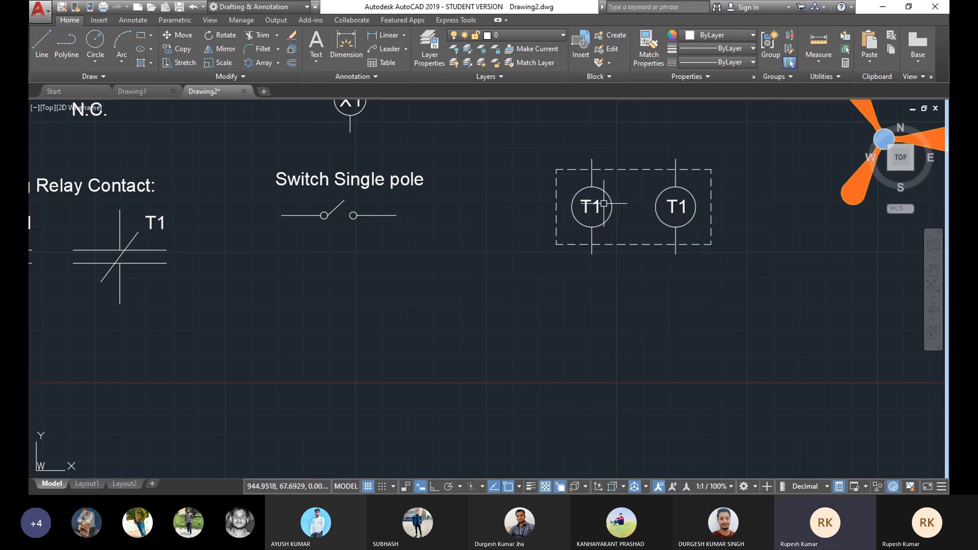
Step: Change the left circle's label to O and the right circle's label to R
double_click(604, 205)
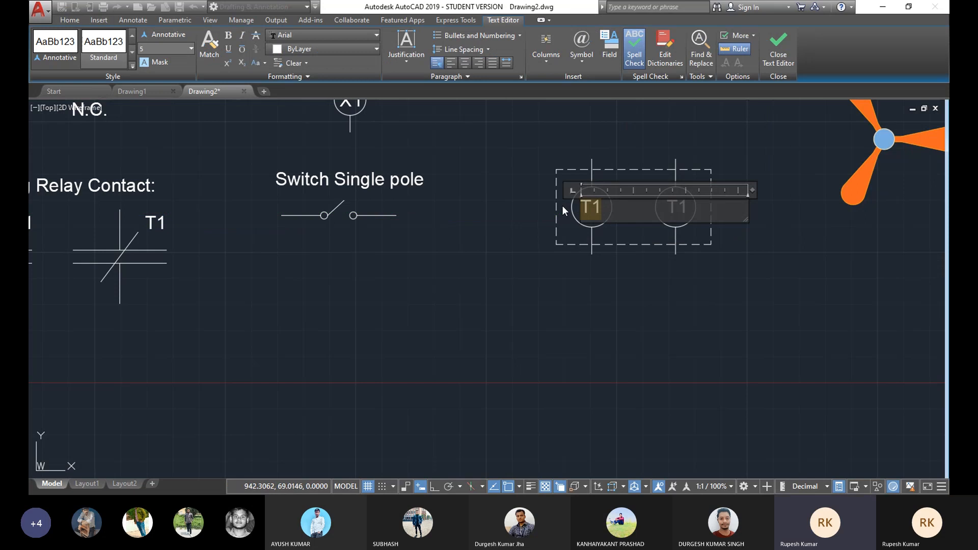
type("O")
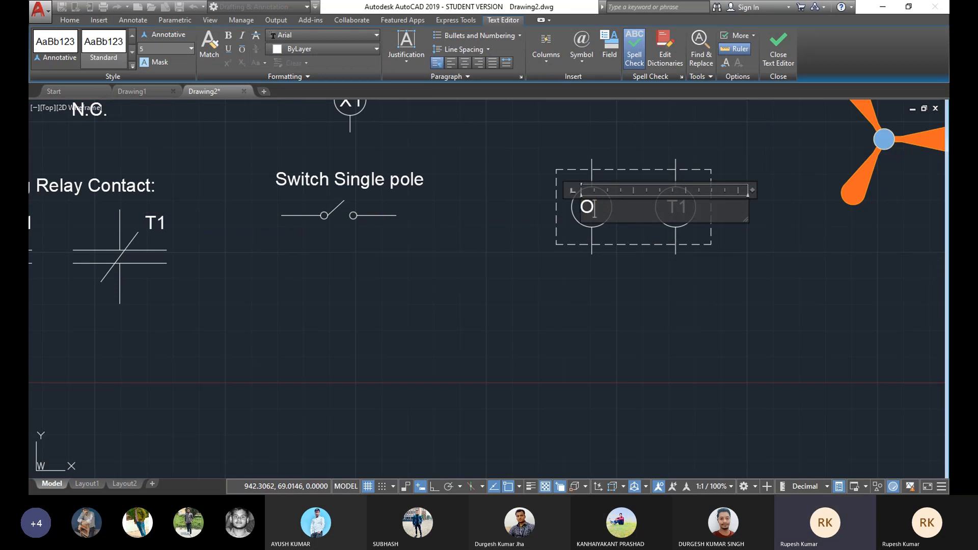
left_click(574, 262)
double_click(669, 204)
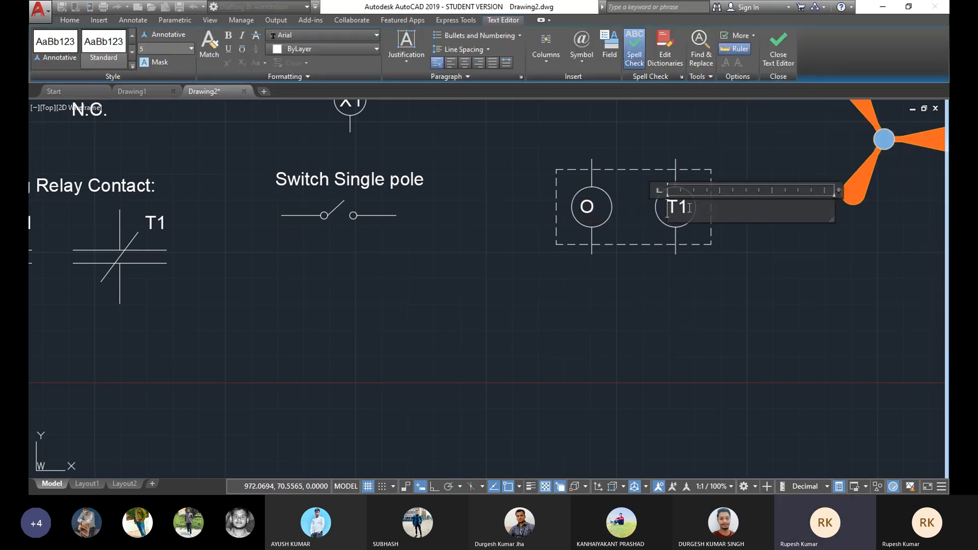
type("R")
left_click(634, 288)
left_click(587, 206)
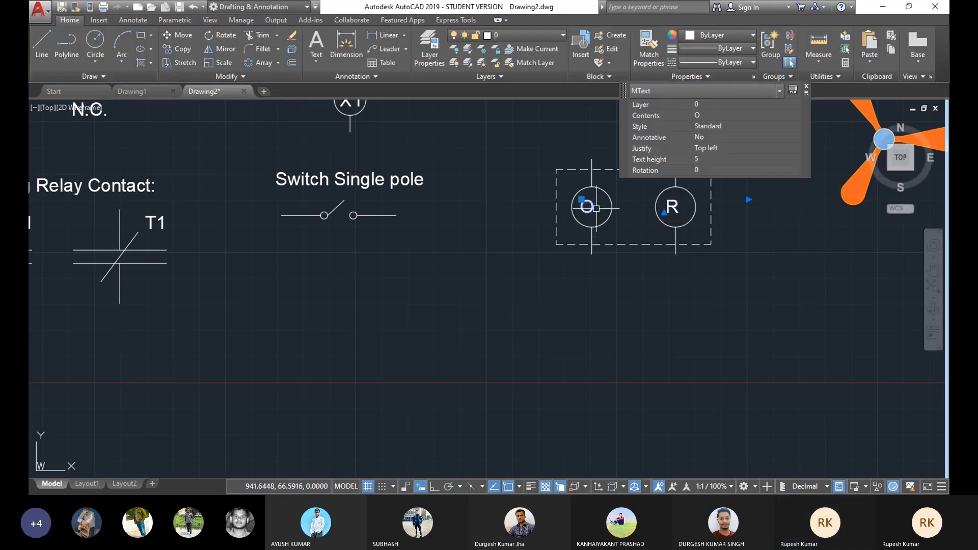
double_click(595, 209)
left_click(677, 250)
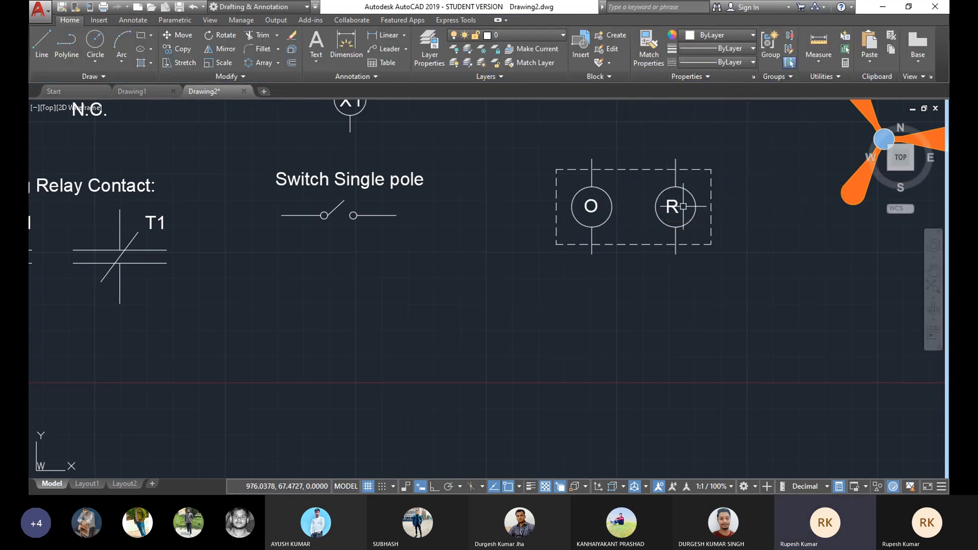
left_click(673, 208)
left_click(668, 200)
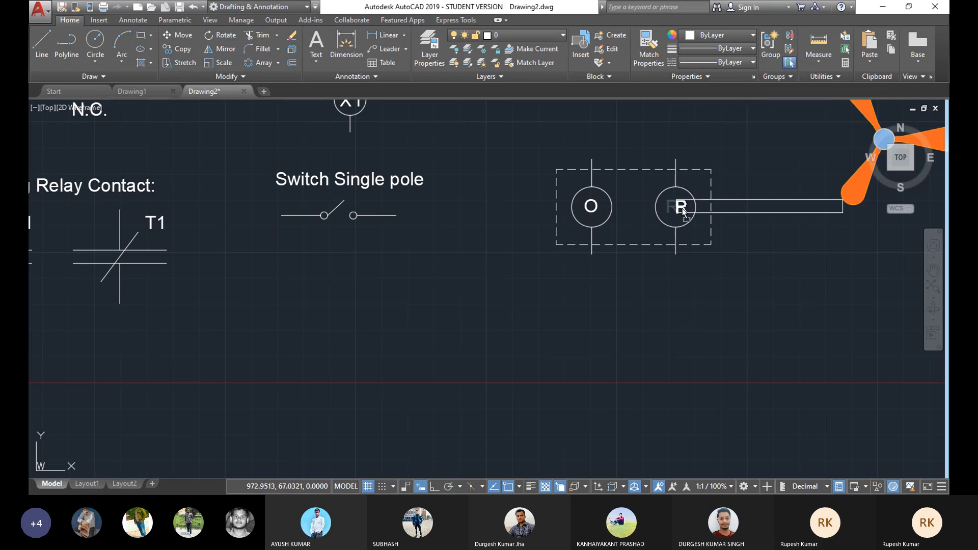
left_click_drag(676, 209, 677, 209)
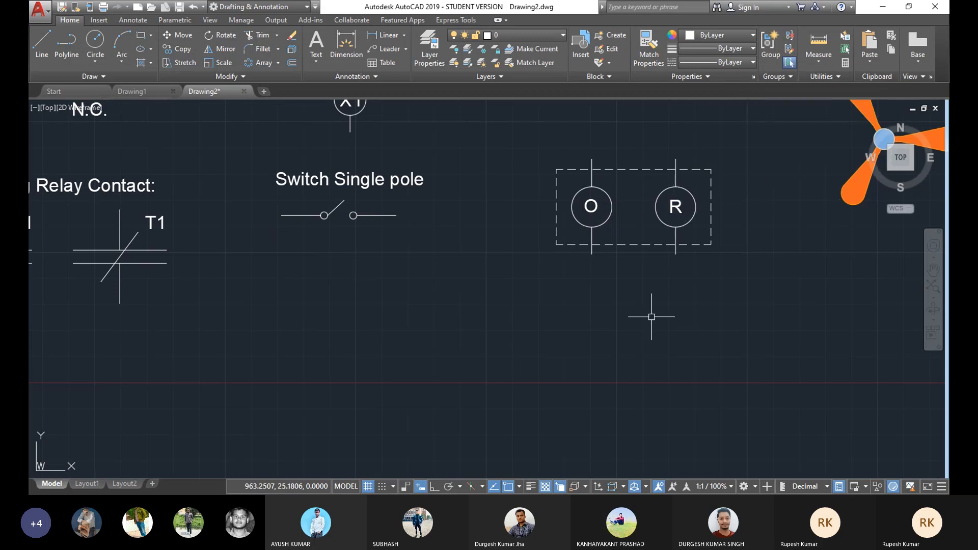
Step: Copy the R label to a spot above the rectangle, midway between the two circles
scroll(605, 248, "down", 2)
middle_click_drag(658, 238, 577, 278)
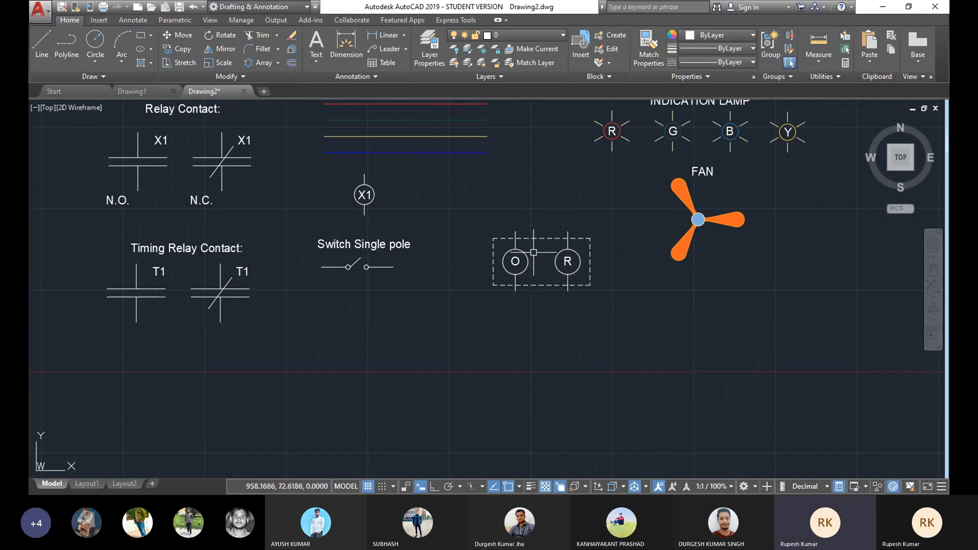
scroll(545, 248, "up", 2)
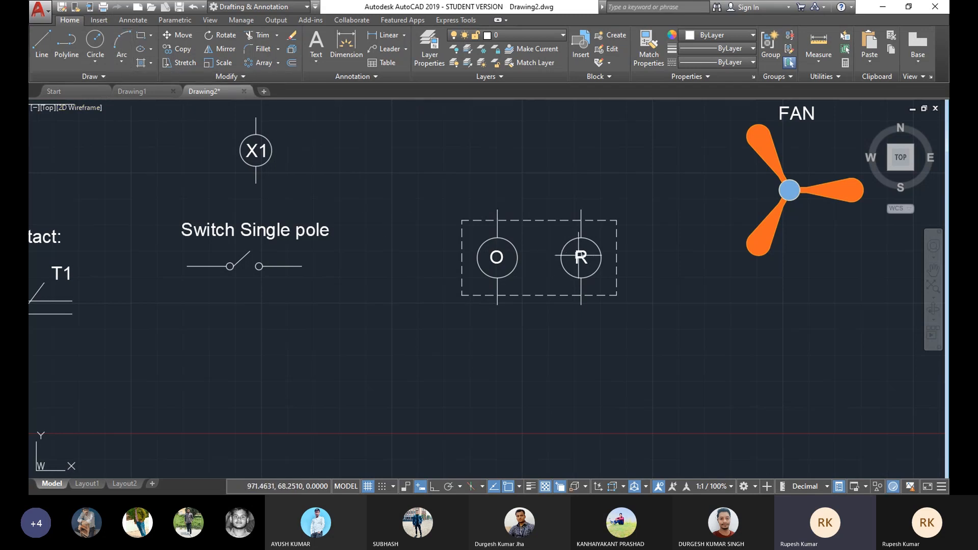
left_click(175, 49)
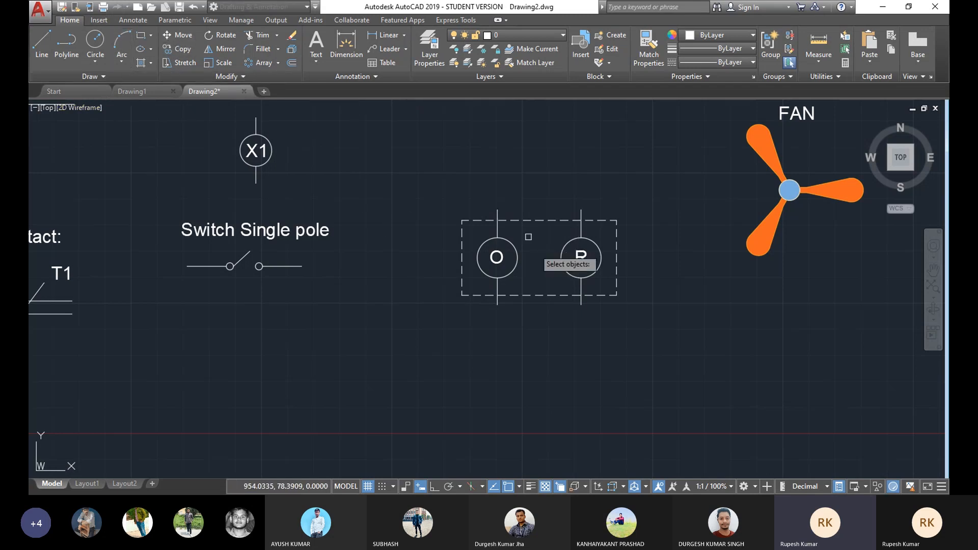
left_click(581, 257)
key("Return")
left_click(581, 258)
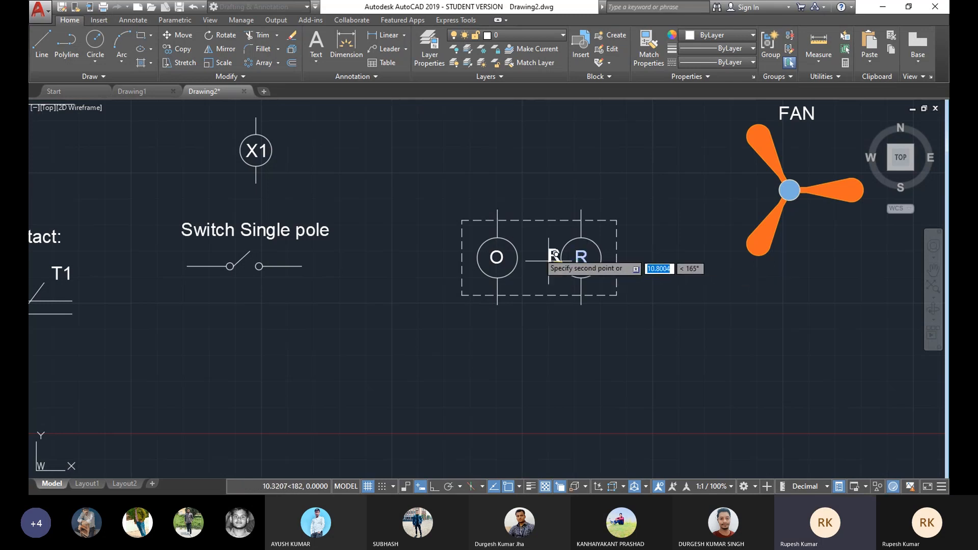
left_click(533, 237)
right_click(621, 164)
left_click(634, 169)
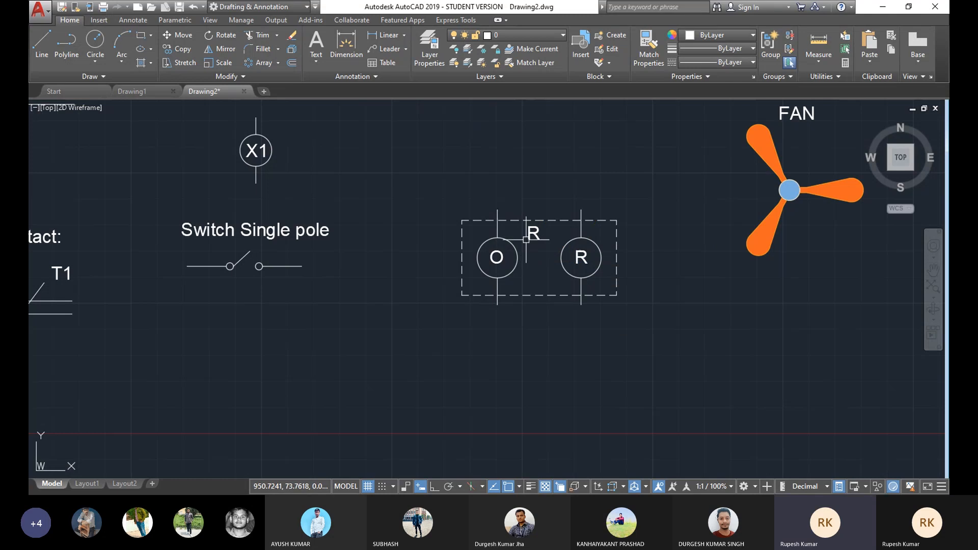
Step: Edit the copied label above the circles to read R1
double_click(534, 235)
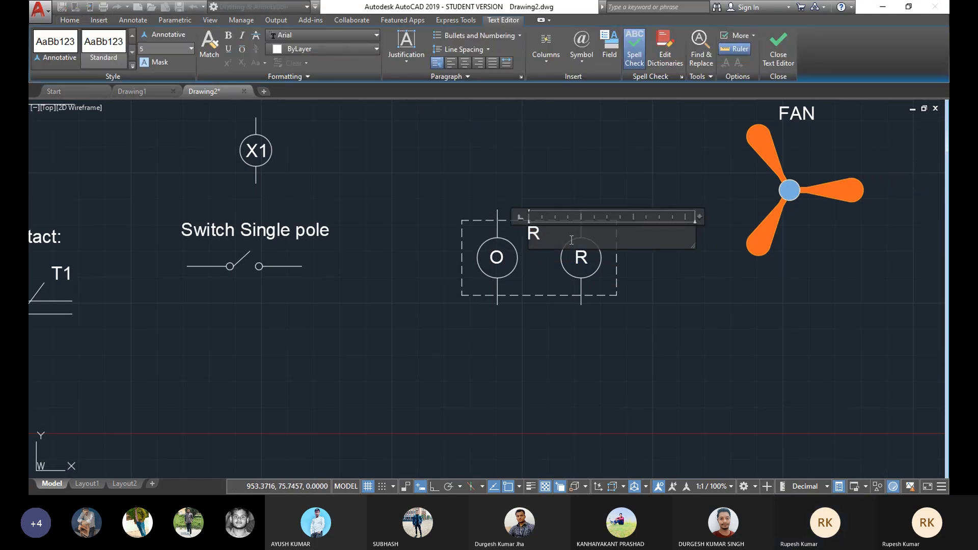
type("1")
left_click(582, 323)
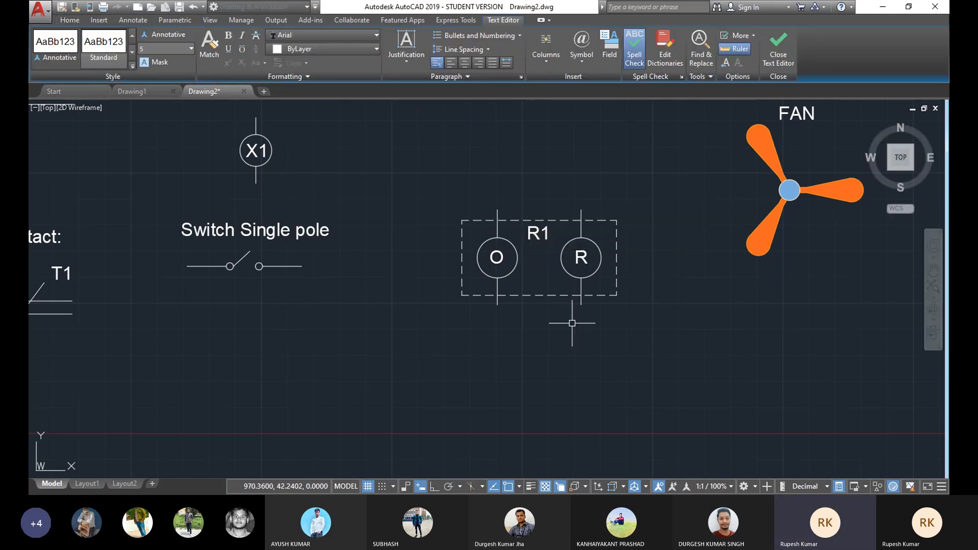
left_click(548, 237)
key("Escape")
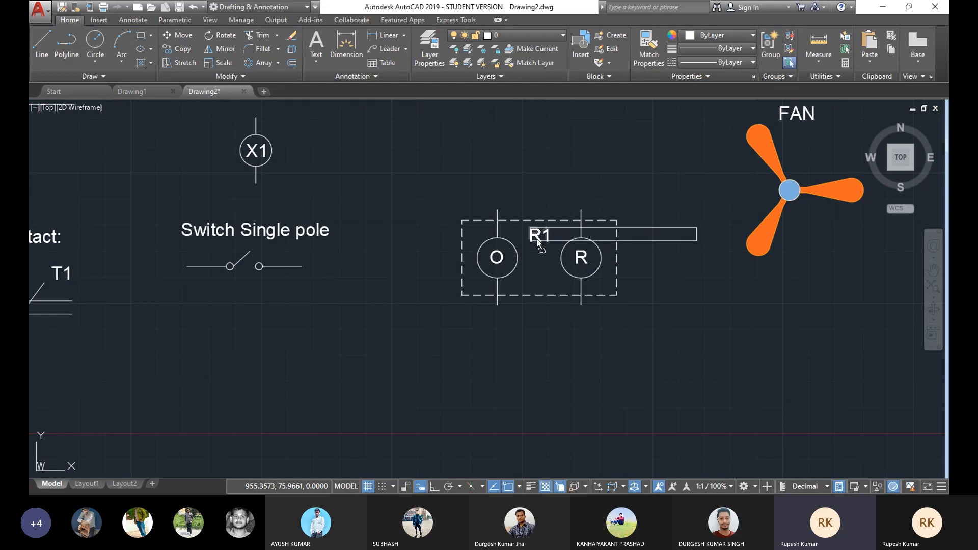
scroll(634, 272, "down", 2)
mouse_move(634, 272)
middle_mouse_down()
mouse_move(557, 219)
mouse_move(496, 284)
mouse_move(610, 305)
middle_mouse_up()
scroll(570, 235, "up", 1)
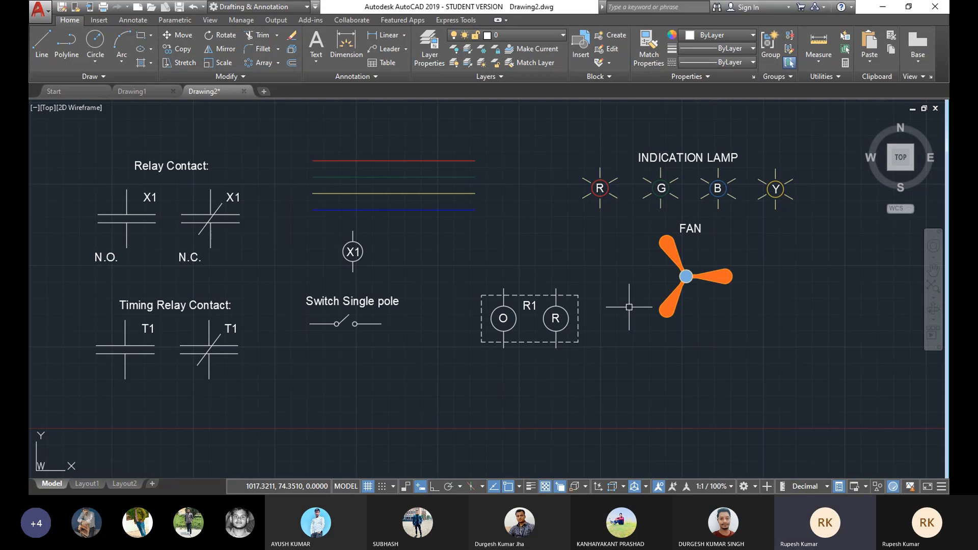
scroll(547, 322, "up", 4)
scroll(503, 300, "down", 4)
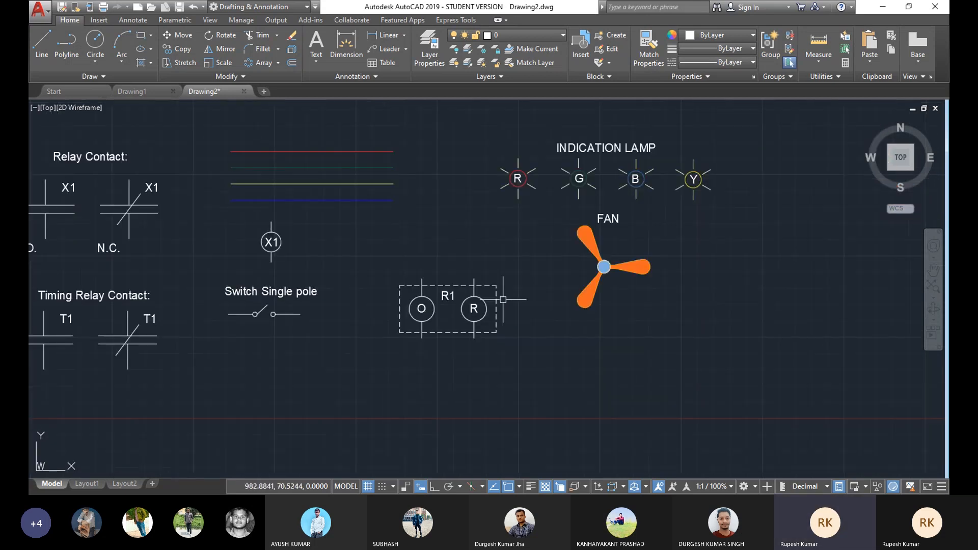
scroll(548, 272, "up", 2)
scroll(555, 266, "down", 2)
scroll(560, 258, "up", 2)
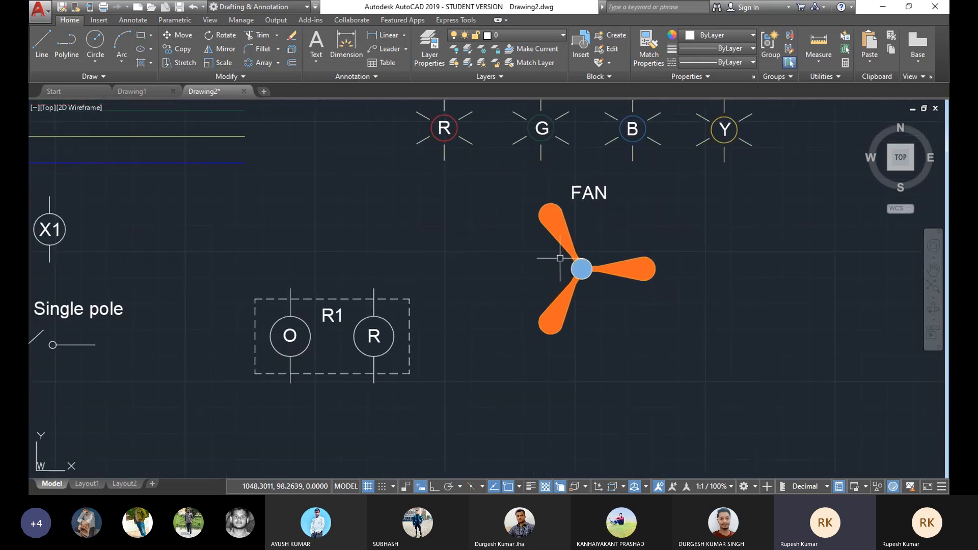
Step: Draw a 3-point arc from the red indication lamp, curving left and down, to the fan's hub
middle_click_drag(514, 269, 505, 308)
middle_click_drag(422, 269, 340, 290)
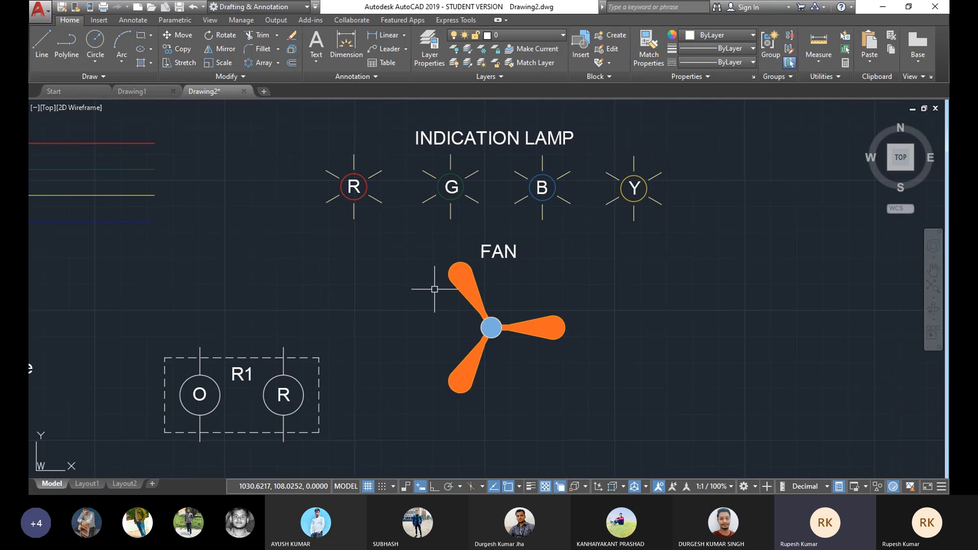
left_click(123, 60)
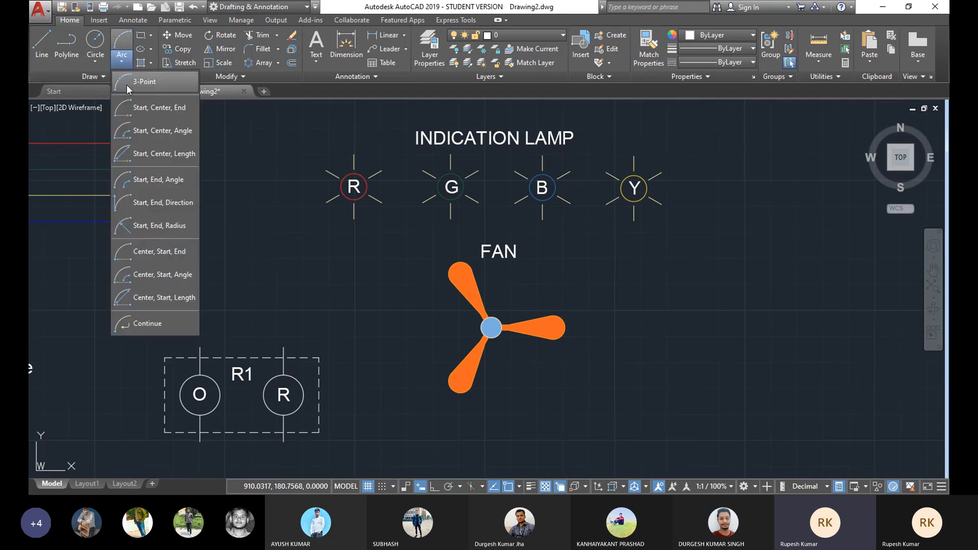
left_click(126, 83)
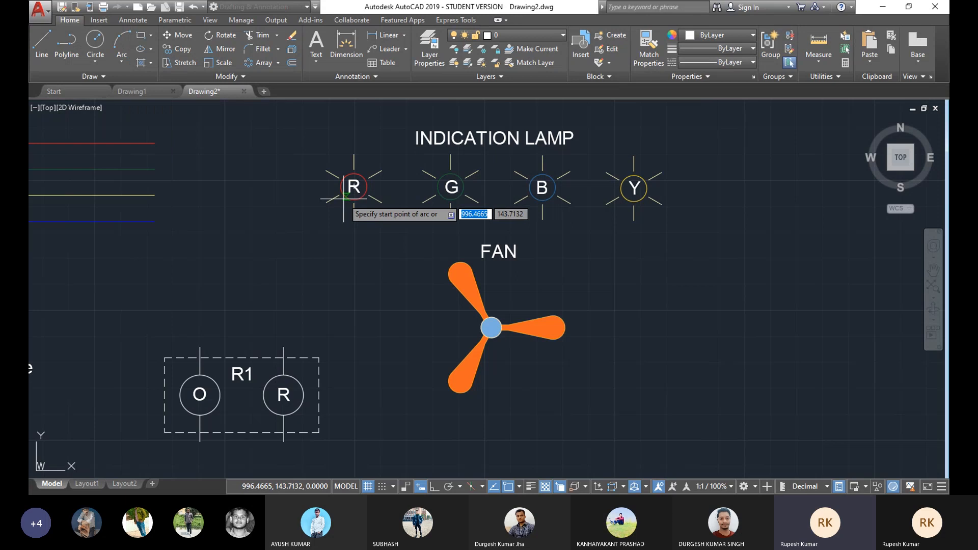
left_click(317, 195)
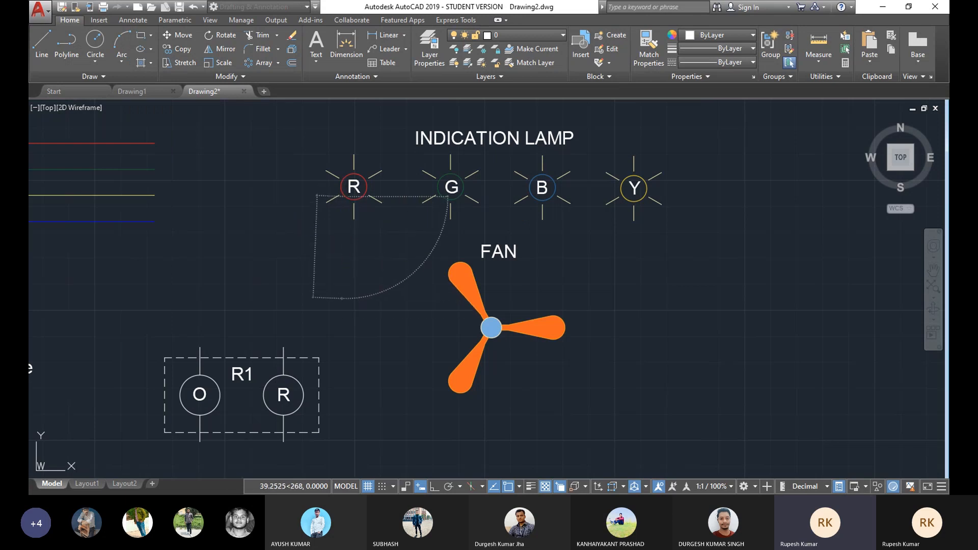
left_click(342, 299)
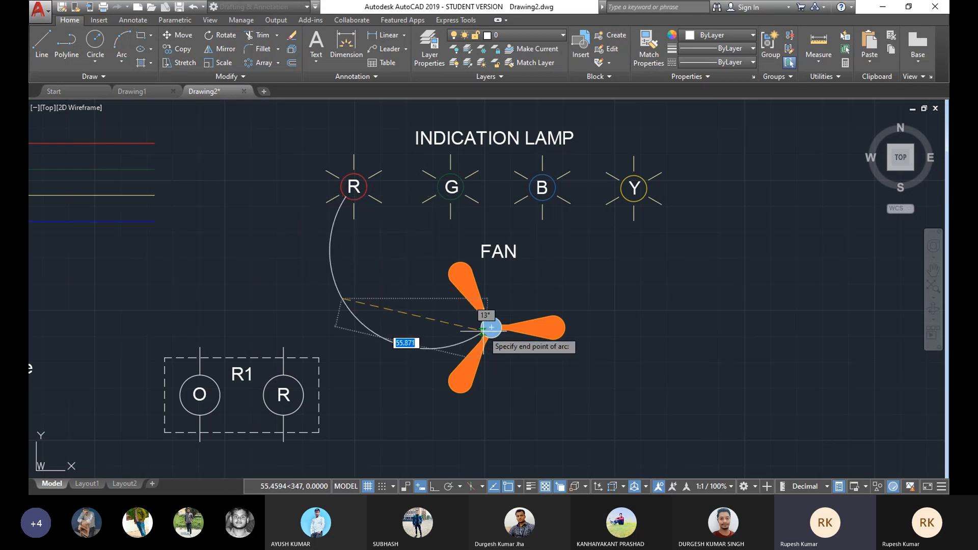
left_click(483, 330)
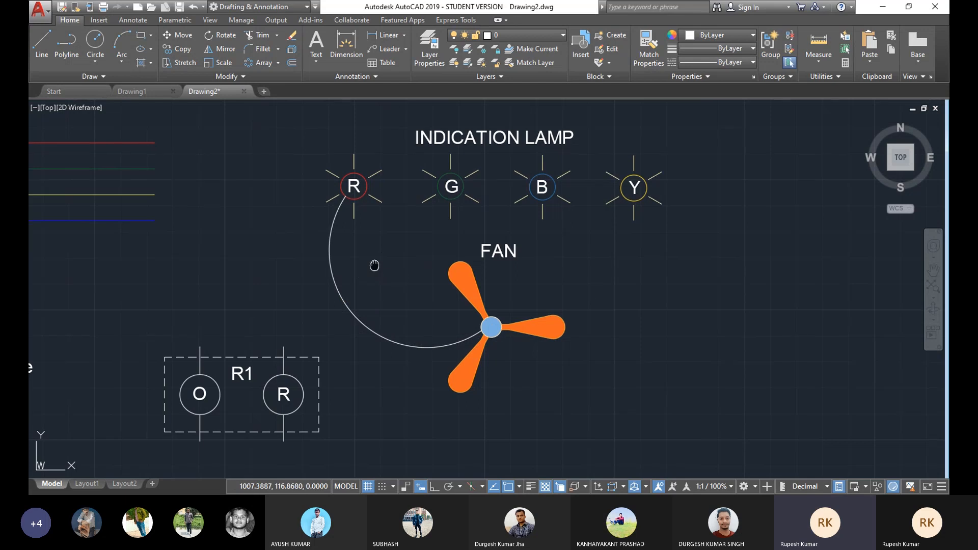
Step: Change the arc's linetype to HIDDEN
middle_click_drag(347, 308, 355, 300)
left_click(355, 299)
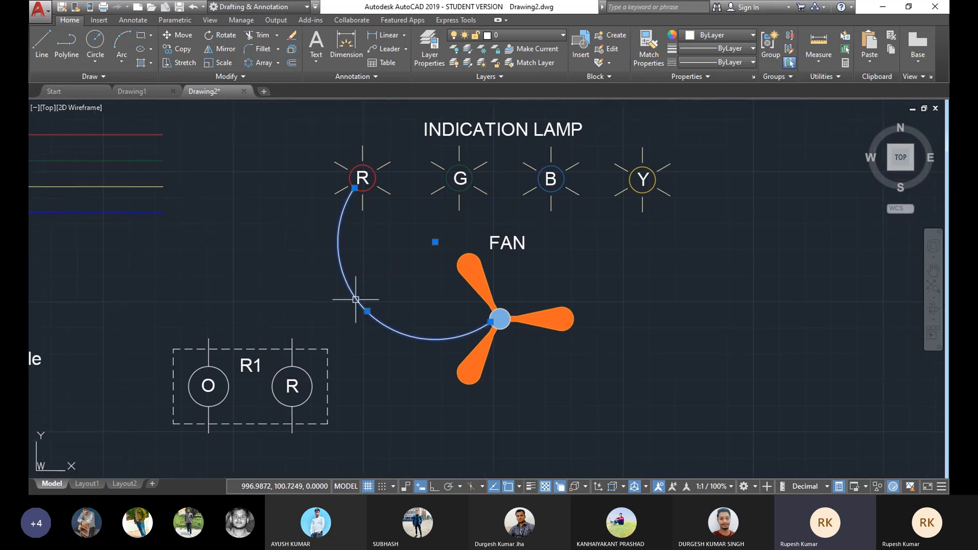
left_click(718, 63)
left_click(718, 119)
key("Escape")
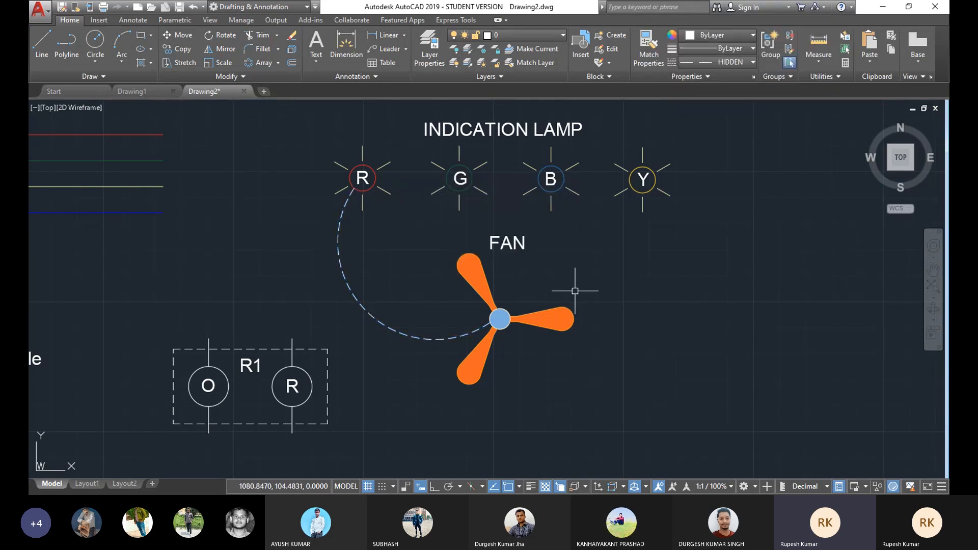
Step: Change the colour of the dashed arc between the red lamp and the fan to green (88,186,72)
middle_click_drag(472, 358, 508, 355)
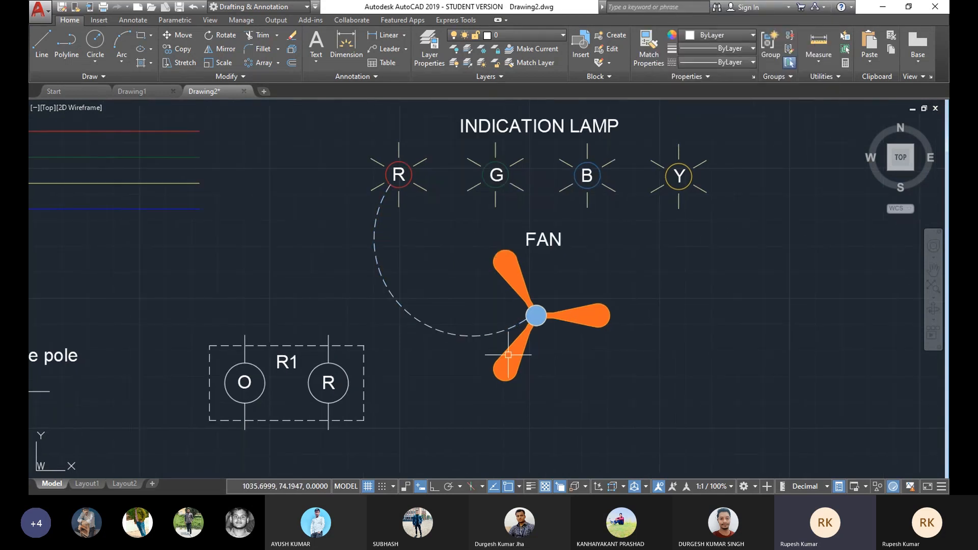
middle_click_drag(573, 284, 568, 304)
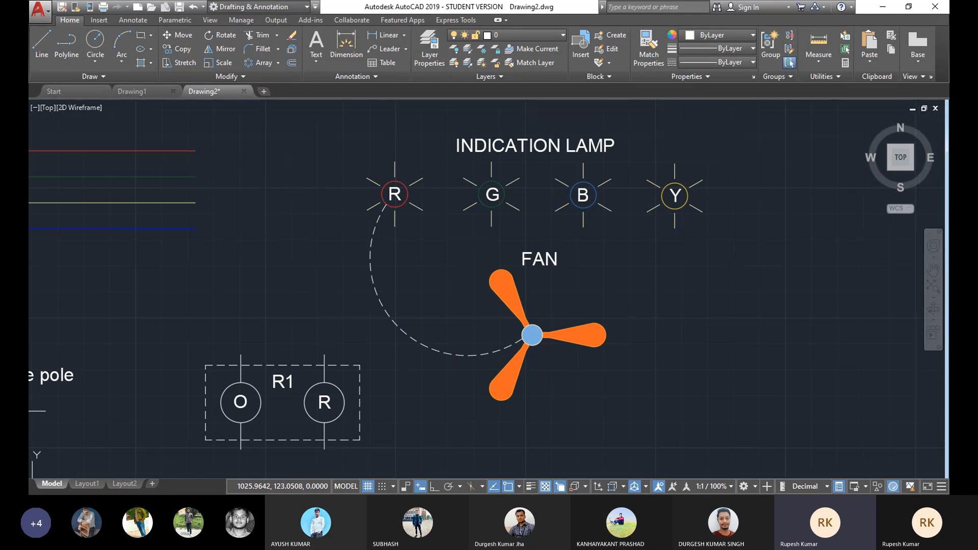
middle_click_drag(399, 227, 397, 250)
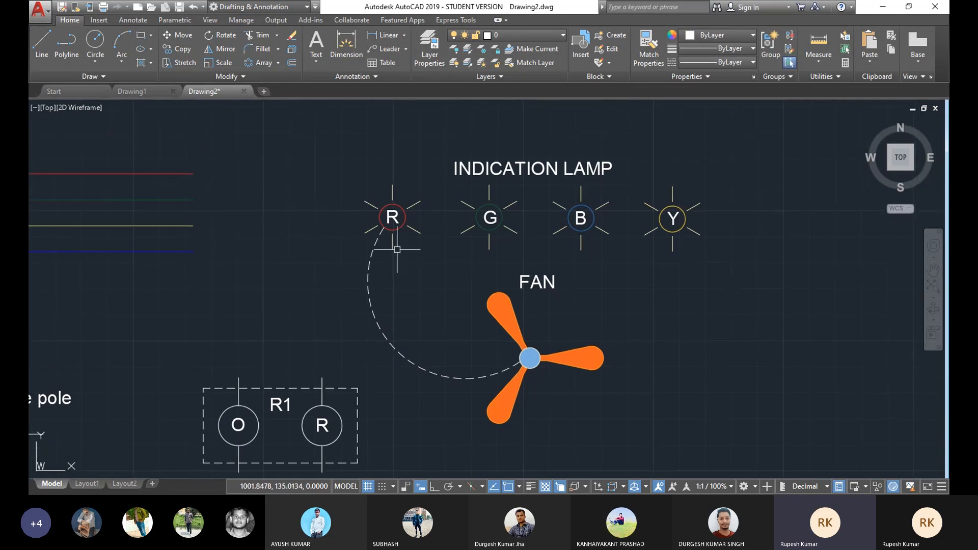
middle_click_drag(397, 250, 441, 229)
mouse_move(442, 192)
middle_mouse_down()
mouse_move(465, 280)
mouse_move(480, 213)
middle_mouse_up()
scroll(462, 291, "down", 2)
middle_click_drag(463, 291, 519, 254)
scroll(493, 247, "up", 2)
left_click(522, 255)
left_click(472, 286)
left_click(745, 51)
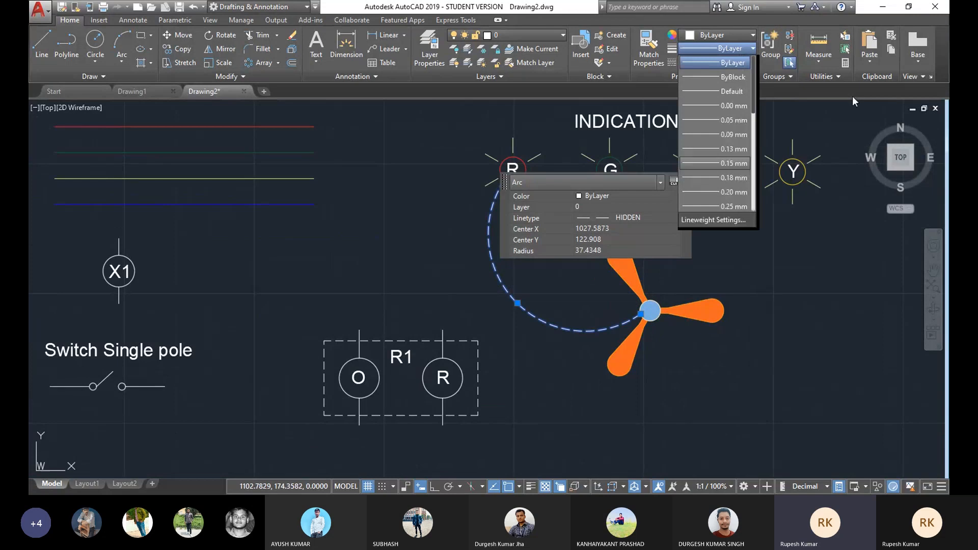
left_click(802, 87)
left_click(733, 40)
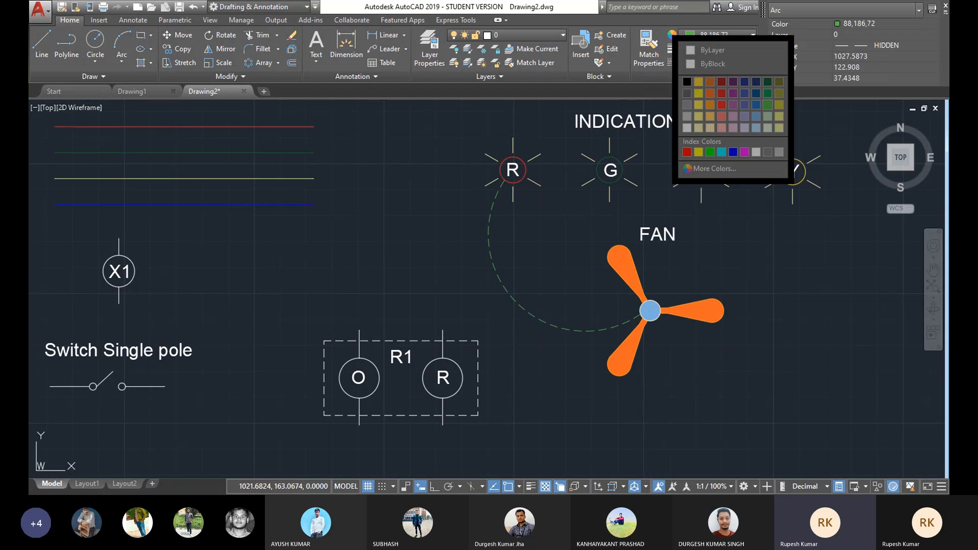
left_click(772, 106)
key("Escape")
scroll(461, 229, "down", 2)
scroll(452, 219, "up", 2)
mouse_move(452, 219)
middle_mouse_down()
mouse_move(488, 227)
mouse_move(411, 230)
mouse_move(492, 252)
mouse_move(618, 233)
middle_mouse_up()
scroll(410, 231, "down", 2)
middle_click_drag(425, 270, 460, 287)
scroll(495, 236, "up", 2)
scroll(539, 231, "down", 2)
mouse_move(495, 236)
middle_mouse_down()
mouse_move(539, 232)
mouse_move(559, 211)
middle_mouse_up()
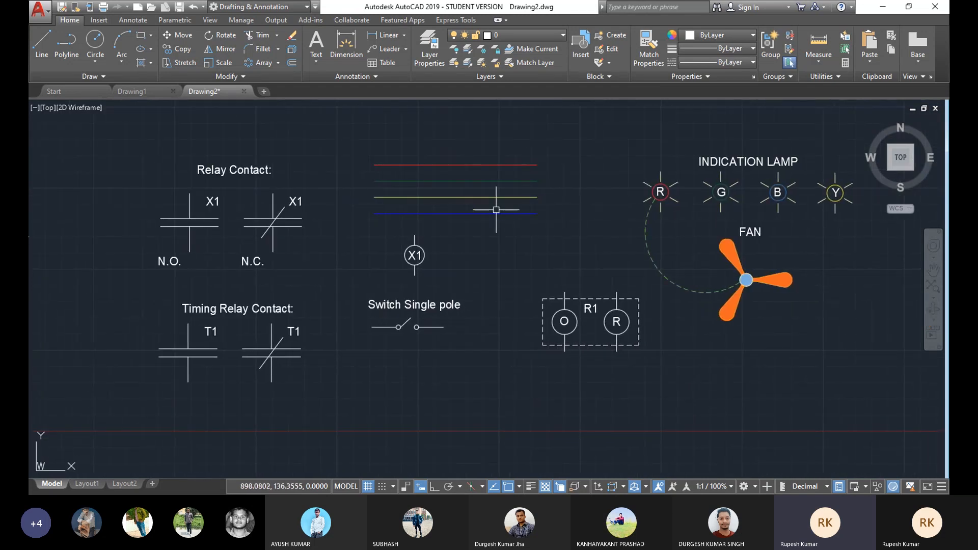
scroll(500, 212, "up", 2)
mouse_move(500, 212)
middle_mouse_down()
mouse_move(519, 229)
mouse_move(478, 225)
middle_mouse_up()
scroll(521, 228, "down", 2)
scroll(479, 222, "up", 2)
scroll(487, 209, "down", 2)
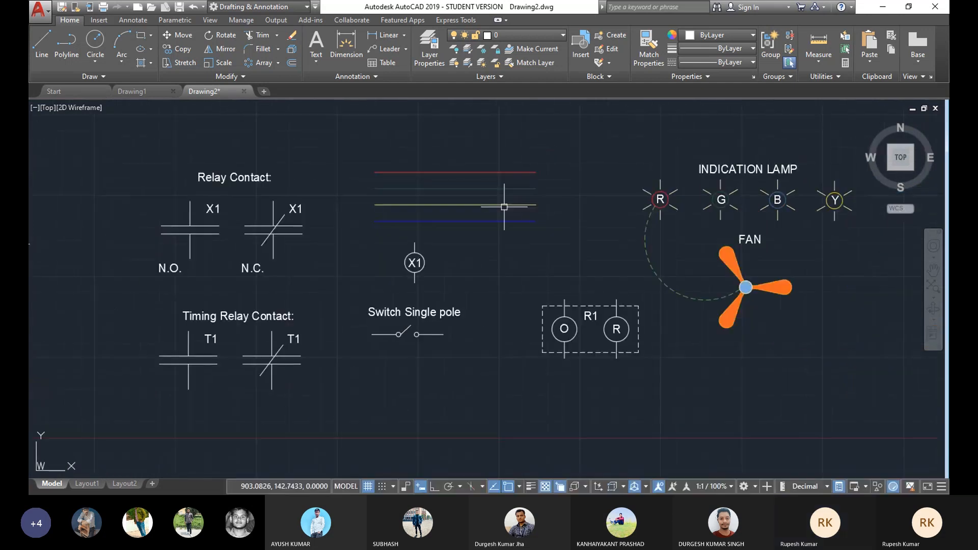
scroll(480, 208, "up", 2)
scroll(452, 190, "down", 2)
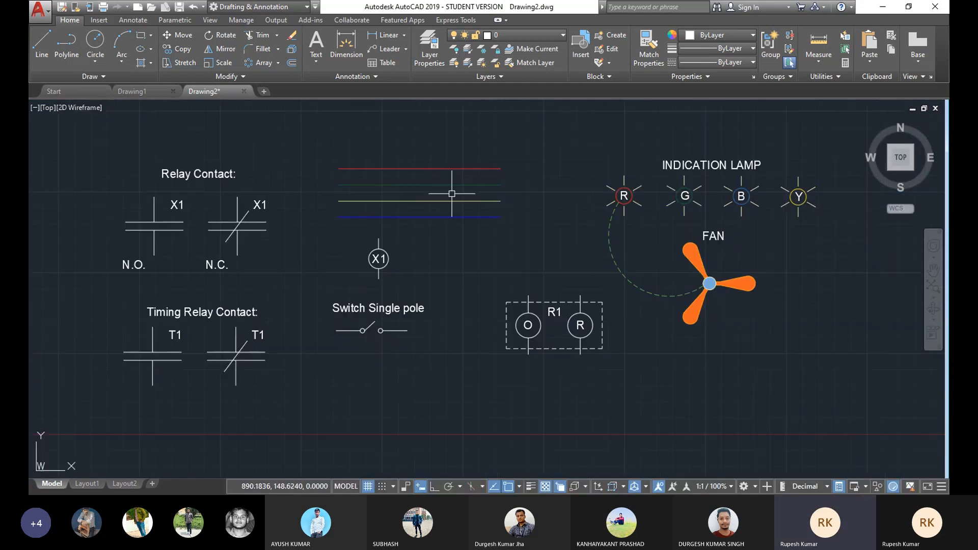
middle_click_drag(452, 191, 439, 173)
scroll(435, 175, "up", 2)
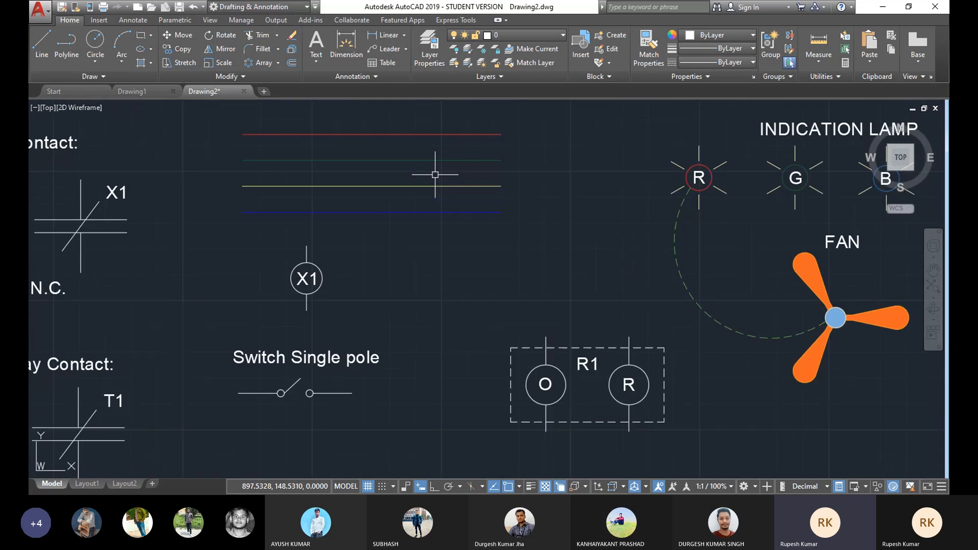
scroll(458, 177, "down", 2)
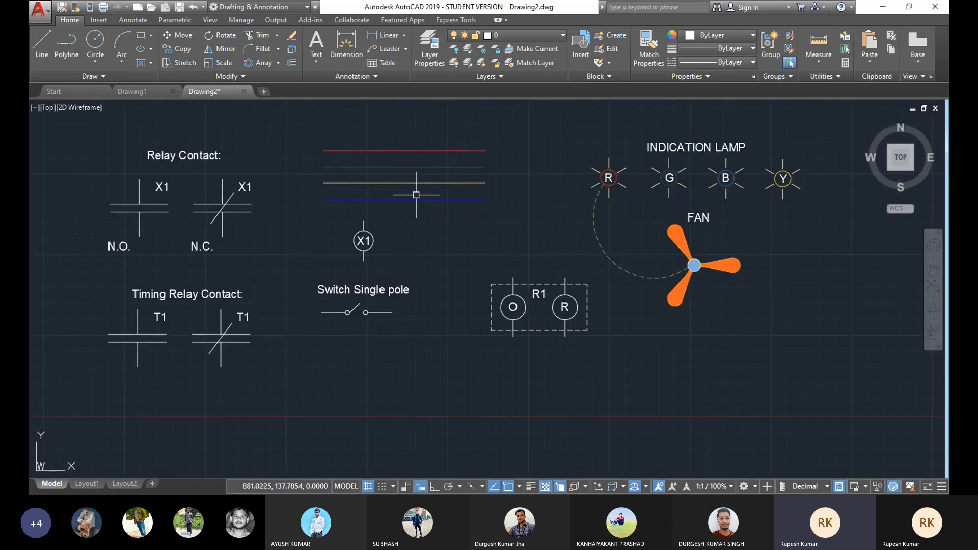
middle_click_drag(365, 204, 416, 221)
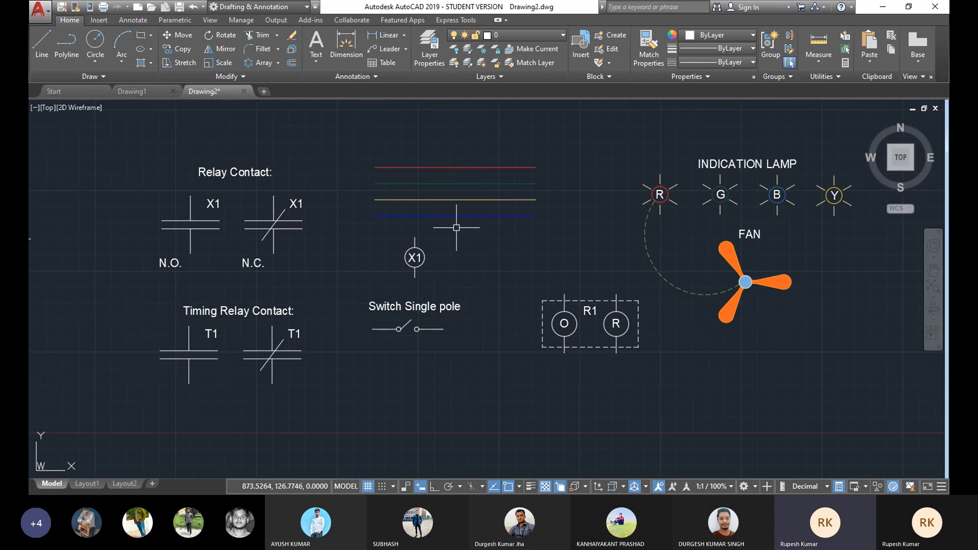
scroll(454, 224, "up", 2)
scroll(455, 224, "down", 2)
middle_click_drag(456, 224, 449, 224)
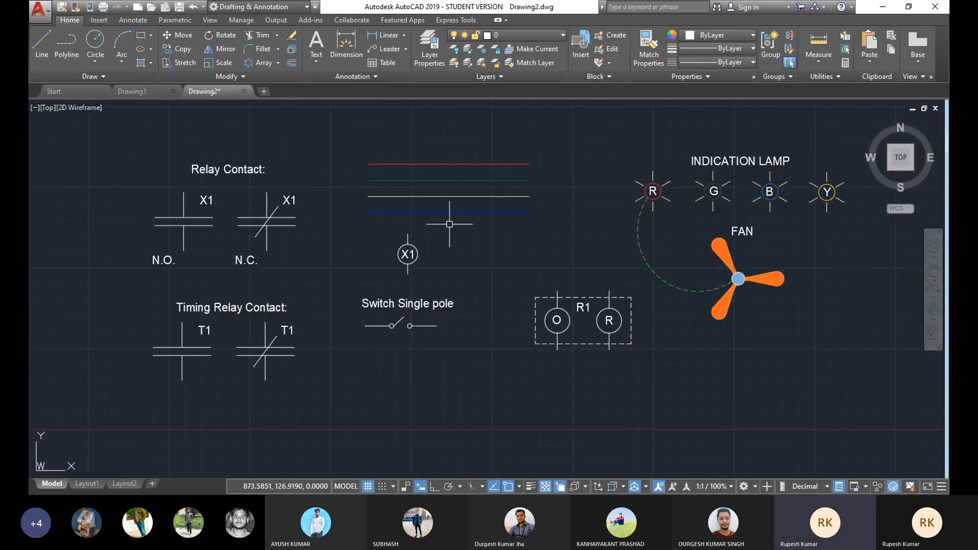